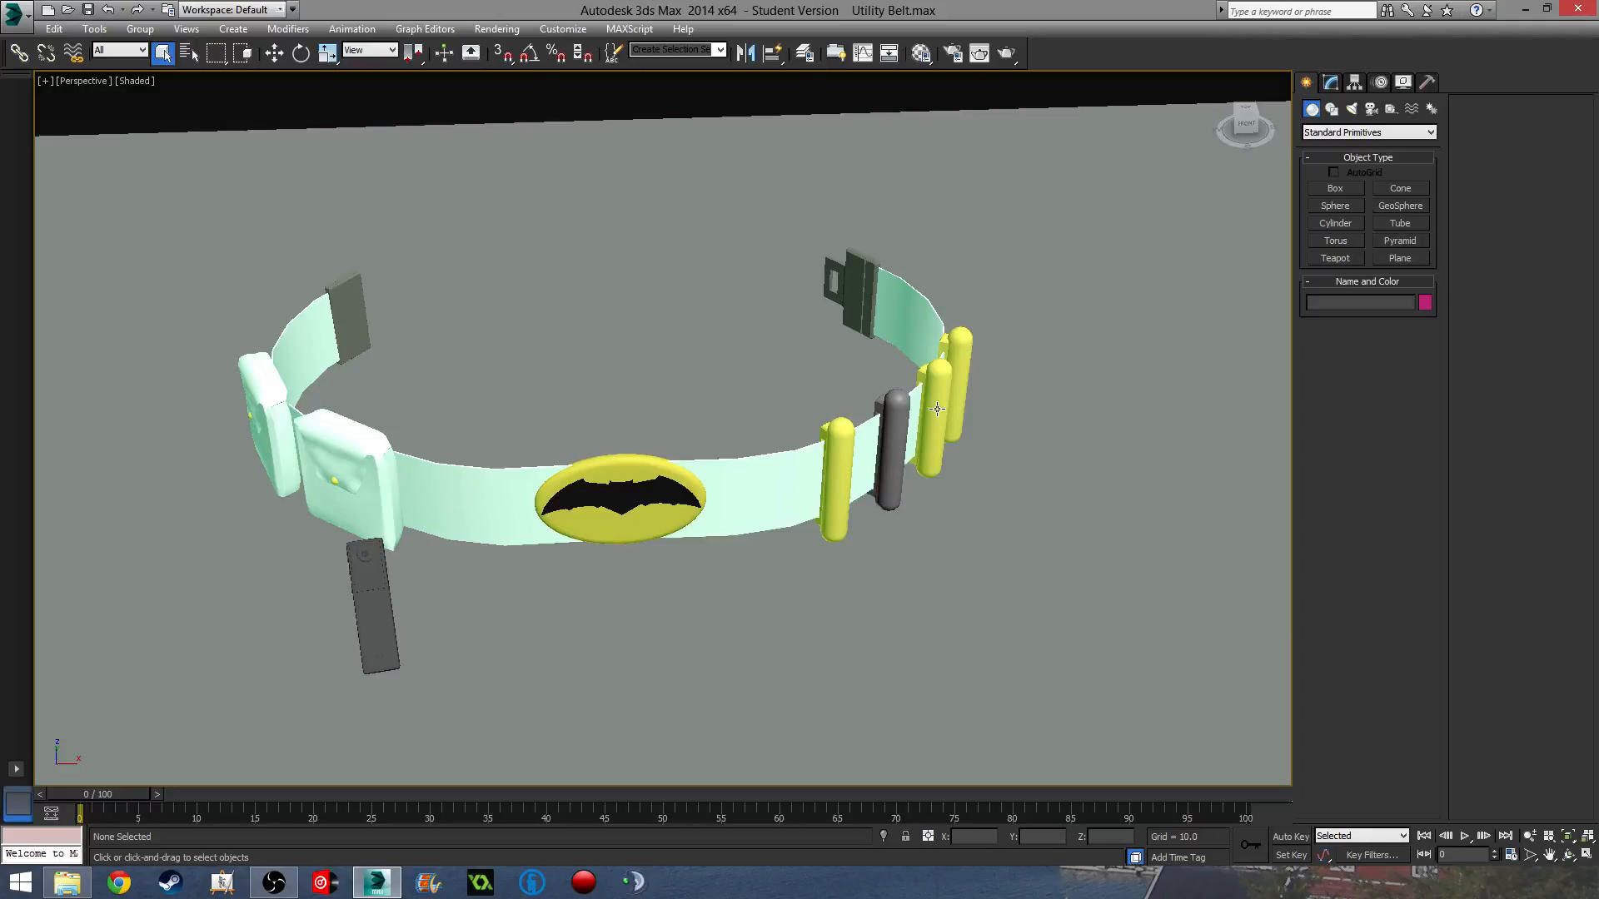
# Examine the overall shape of the utility belt and the dark gadget lying in front of it.
pyautogui.keyDown('alt'); pyautogui.moveTo(727, 497); pyautogui.dragTo(811, 506, button='middle'); pyautogui.keyUp('alt')
pyautogui.scroll(8, 525, 553)
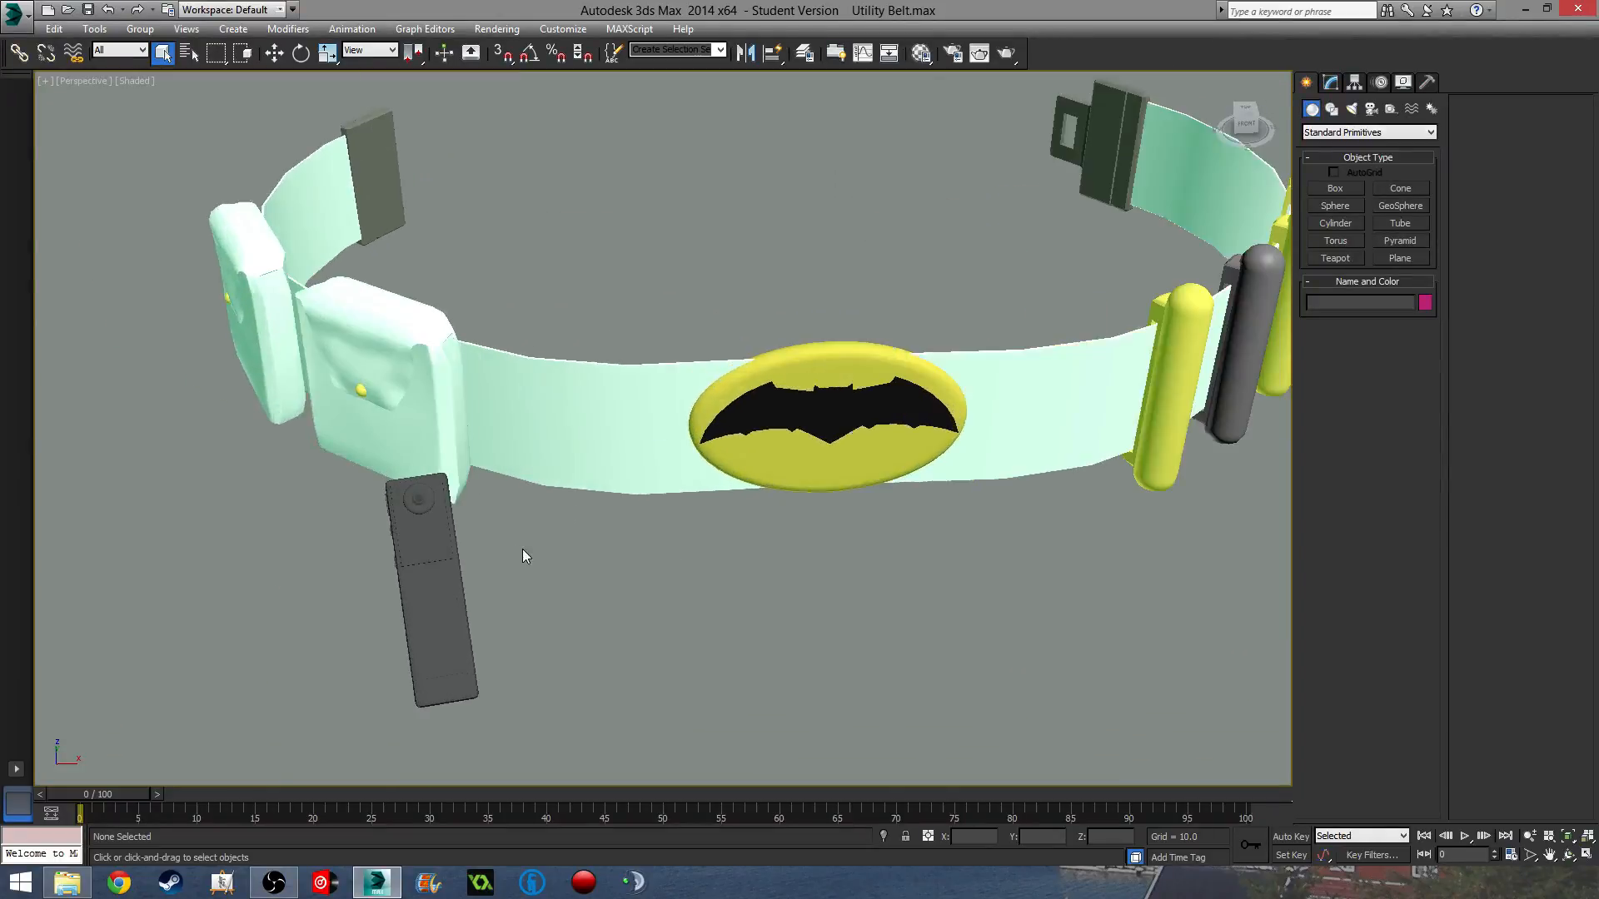
pyautogui.moveTo(524, 554); pyautogui.dragTo(813, 437, button='middle')
pyautogui.scroll(-4, 782, 454)
pyautogui.click(860, 458)
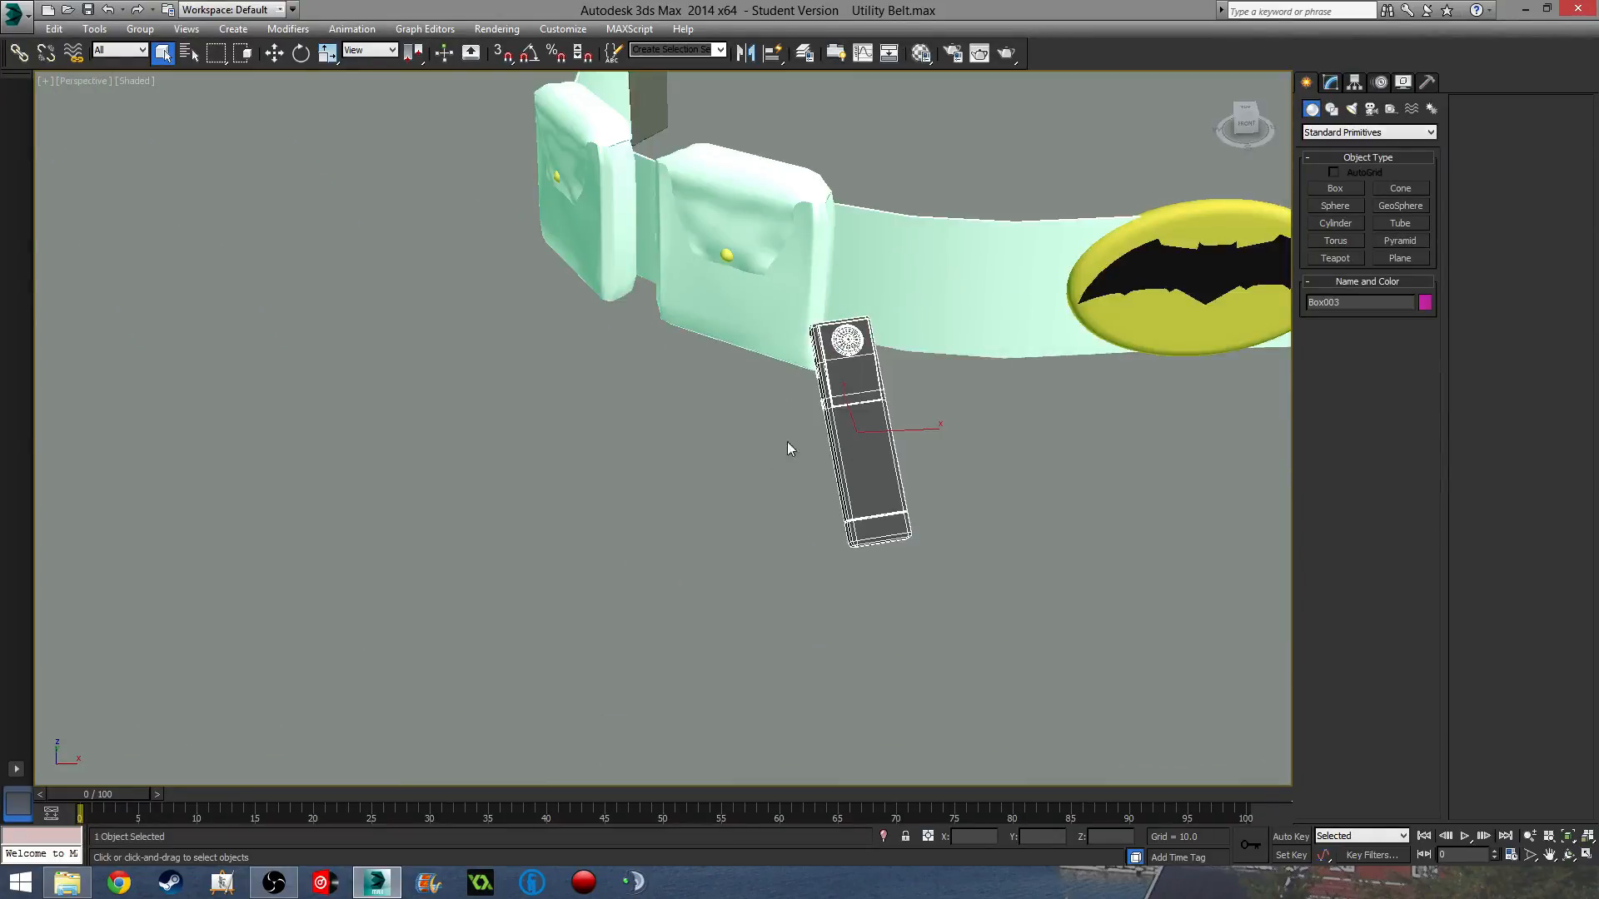
pyautogui.moveTo(1037, 482); pyautogui.dragTo(758, 520, button='middle')
pyautogui.click(713, 539)
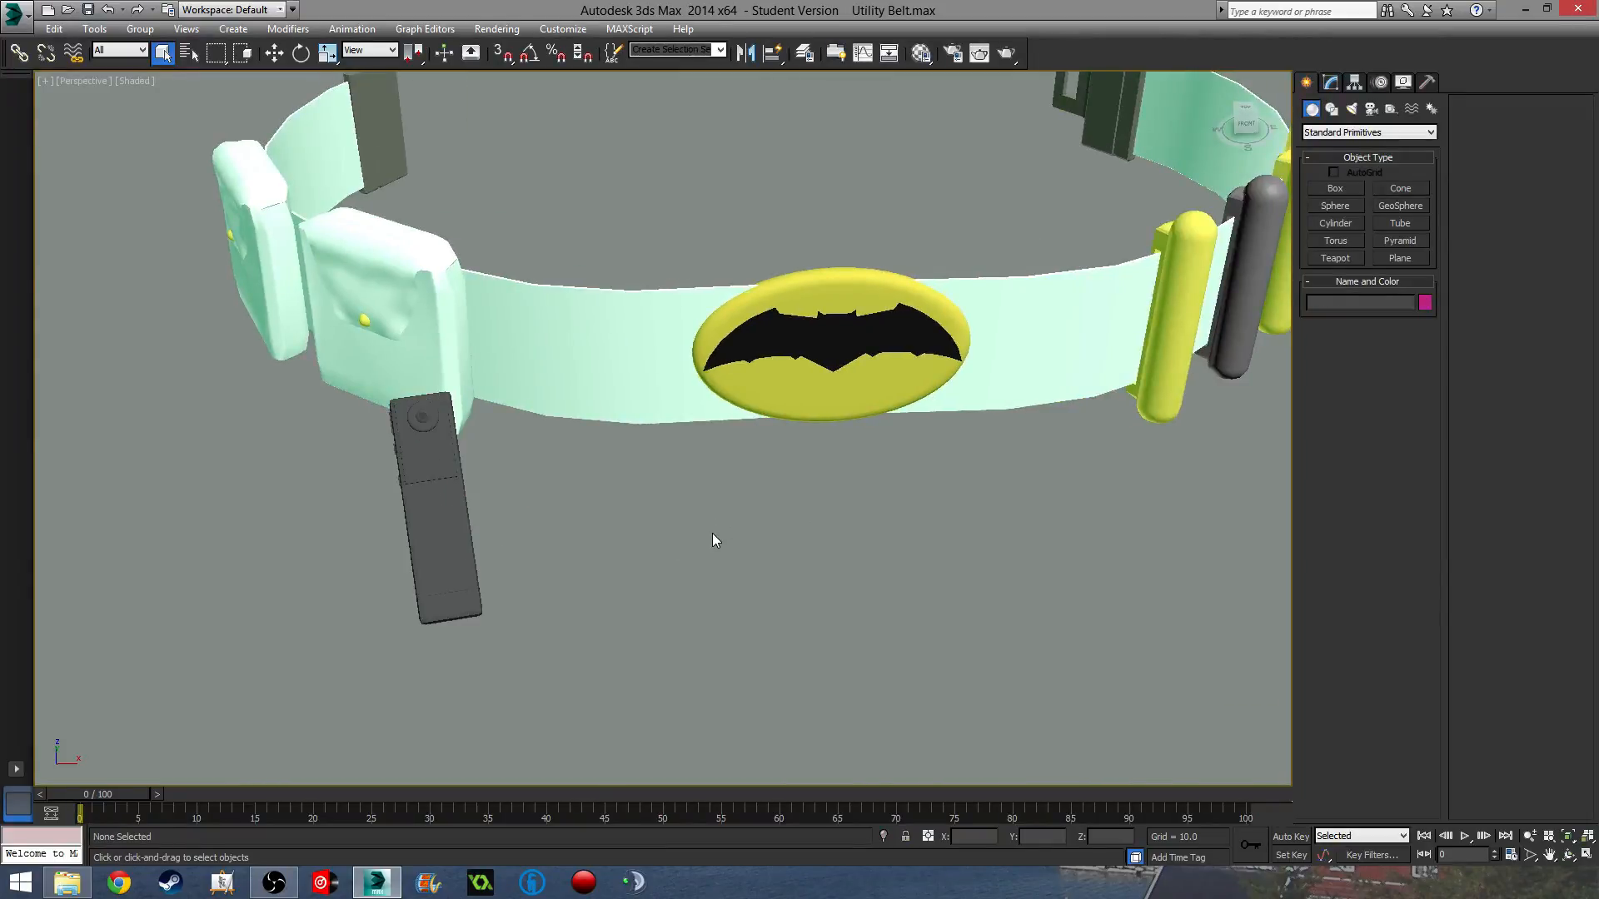
pyautogui.scroll(-6, 725, 356)
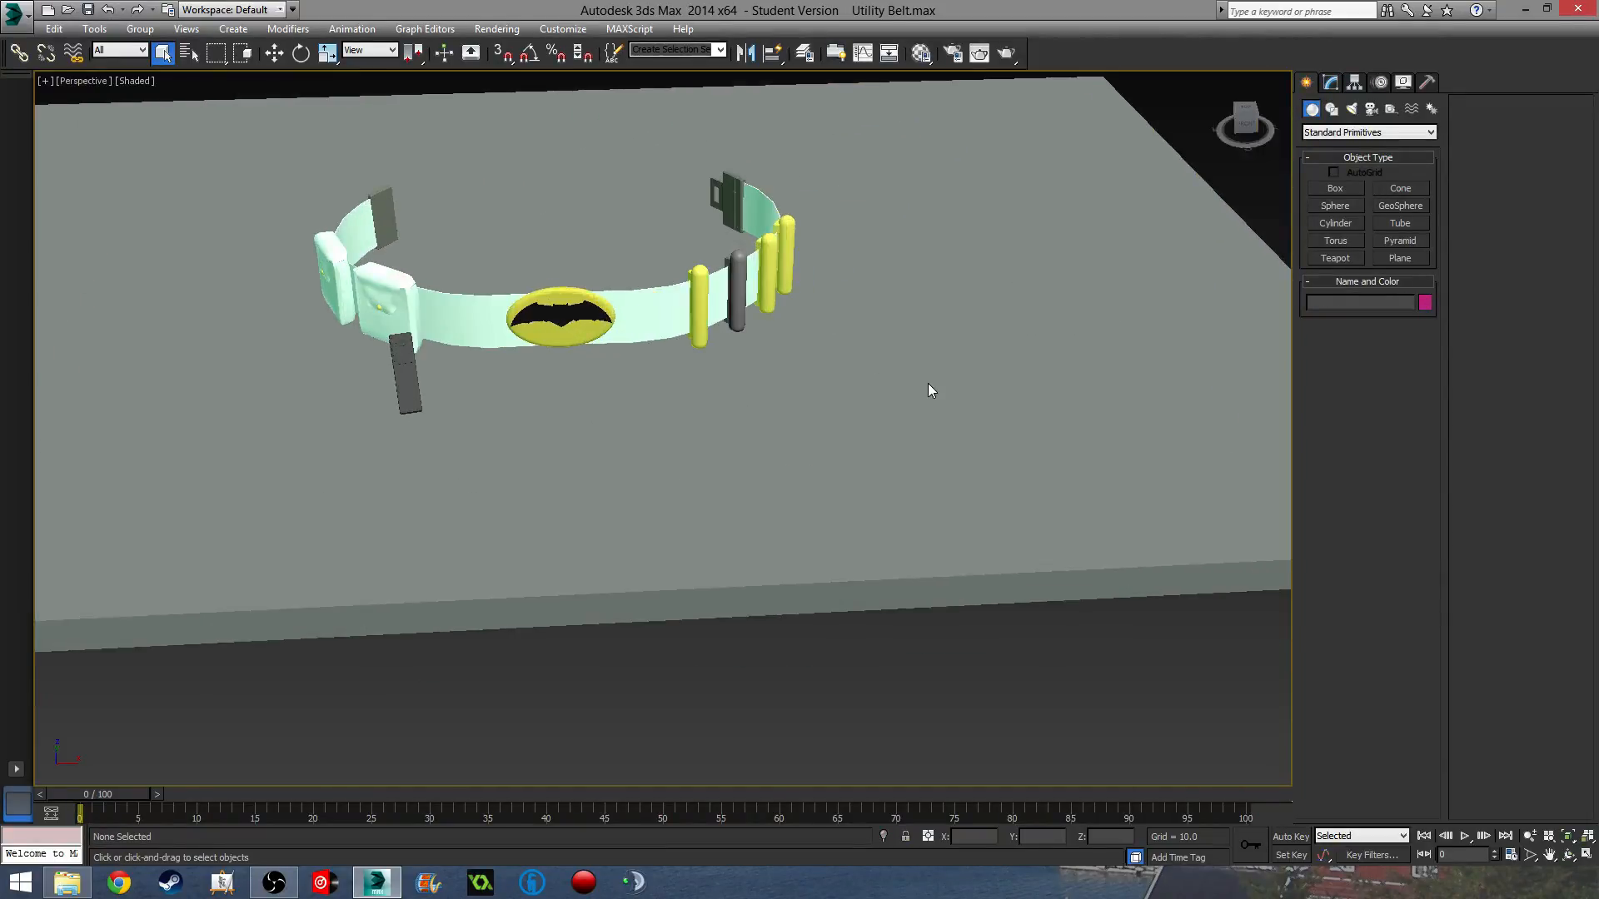
pyautogui.scroll(6, 682, 367)
pyautogui.scroll(-3, 649, 466)
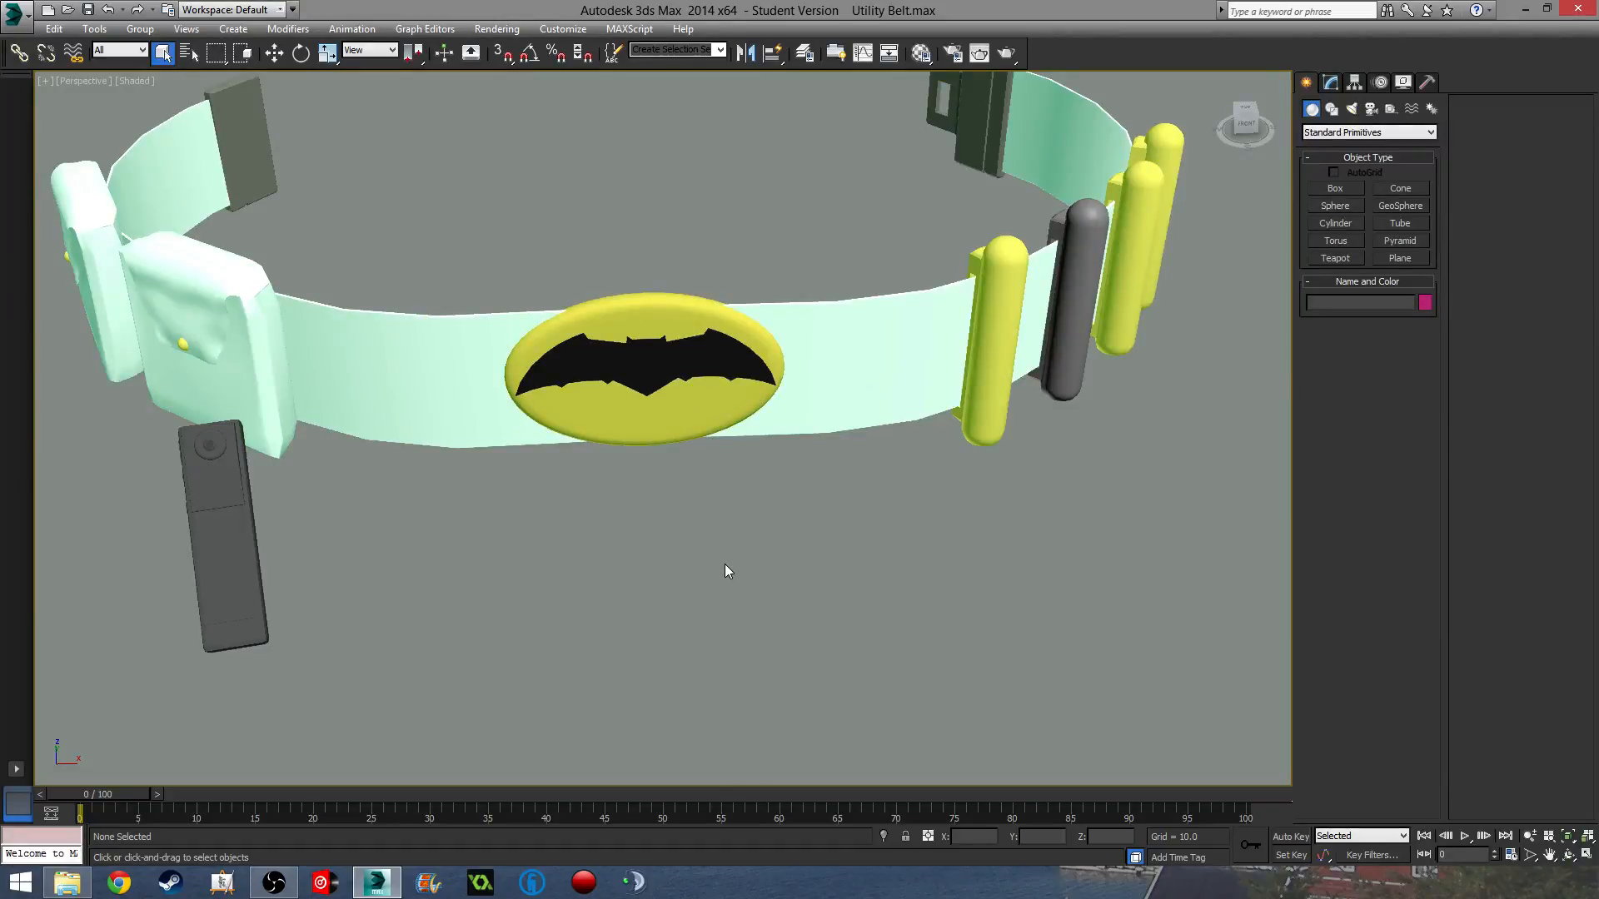
# Examine the oval bat emblem at the front of the belt up close and from an angle.
pyautogui.keyDown('alt'); pyautogui.moveTo(724, 571); pyautogui.dragTo(702, 521, button='middle'); pyautogui.keyUp('alt')
pyautogui.scroll(3, 582, 254)
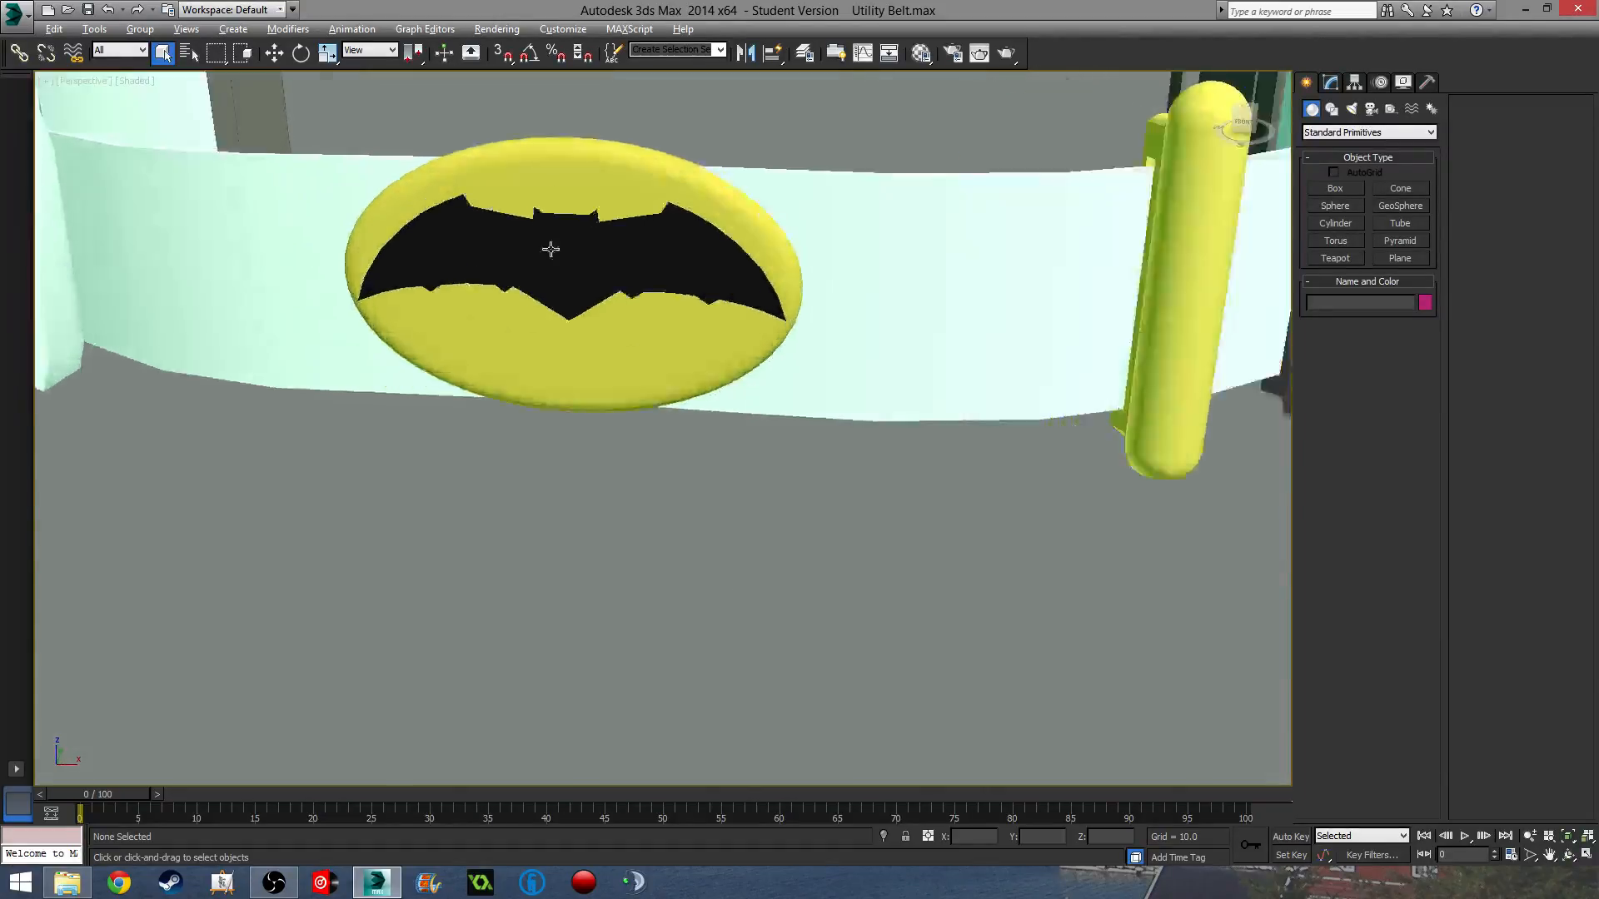
pyautogui.scroll(4, 732, 242)
pyautogui.scroll(-3, 746, 274)
pyautogui.click(792, 275)
pyautogui.keyDown('alt'); pyautogui.moveTo(792, 275); pyautogui.dragTo(848, 402, button='middle'); pyautogui.keyUp('alt')
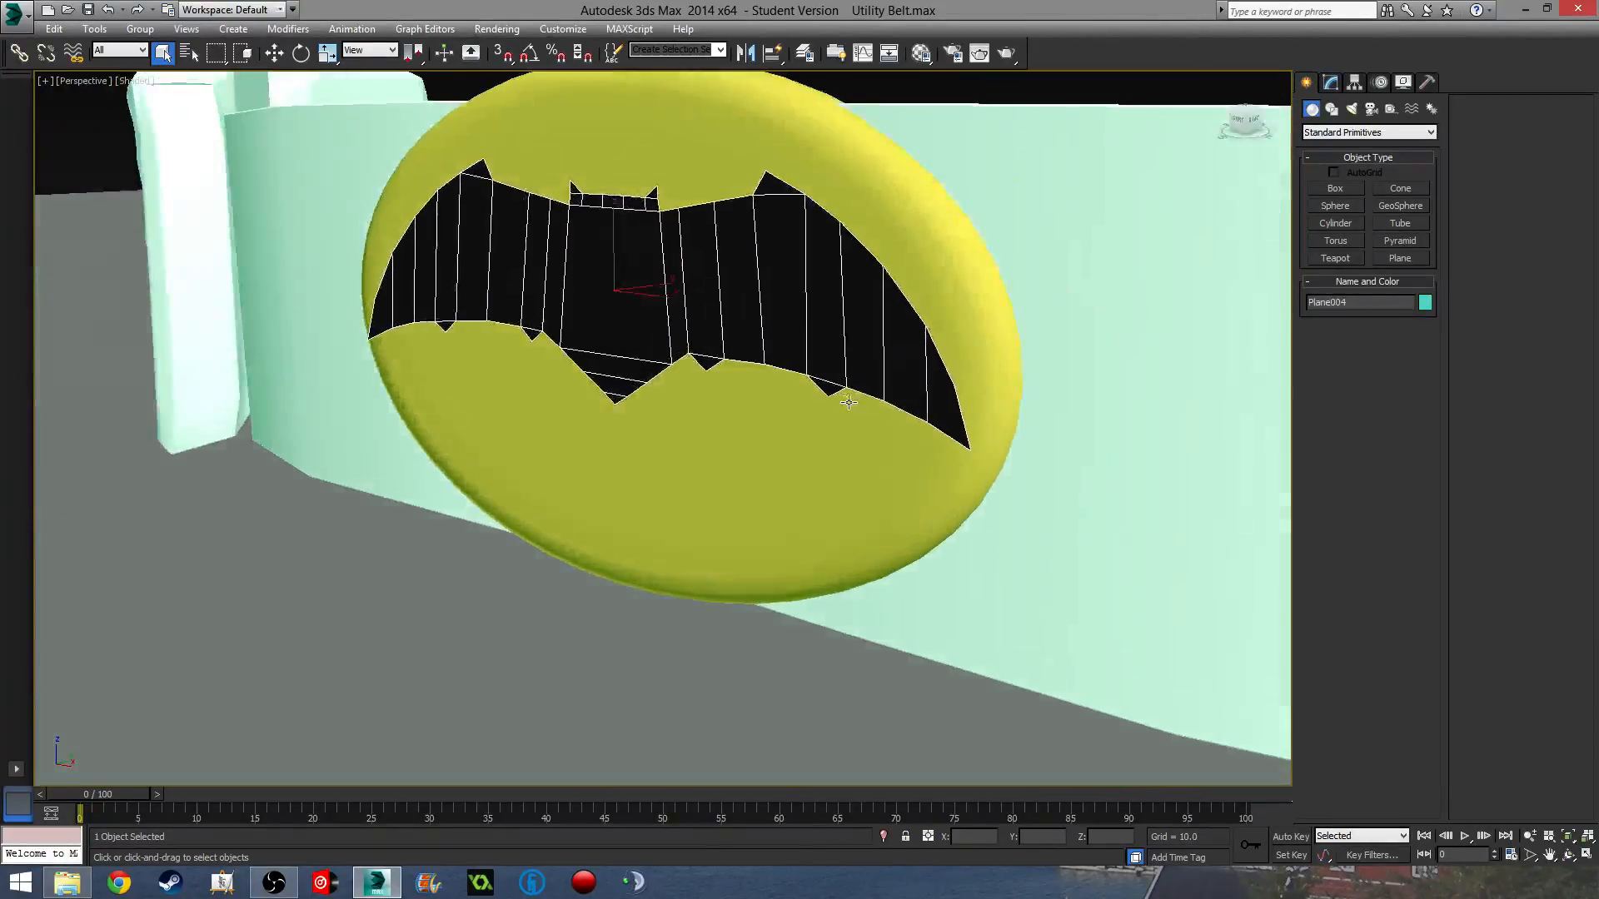
pyautogui.scroll(-3, 848, 402)
pyautogui.click(821, 561)
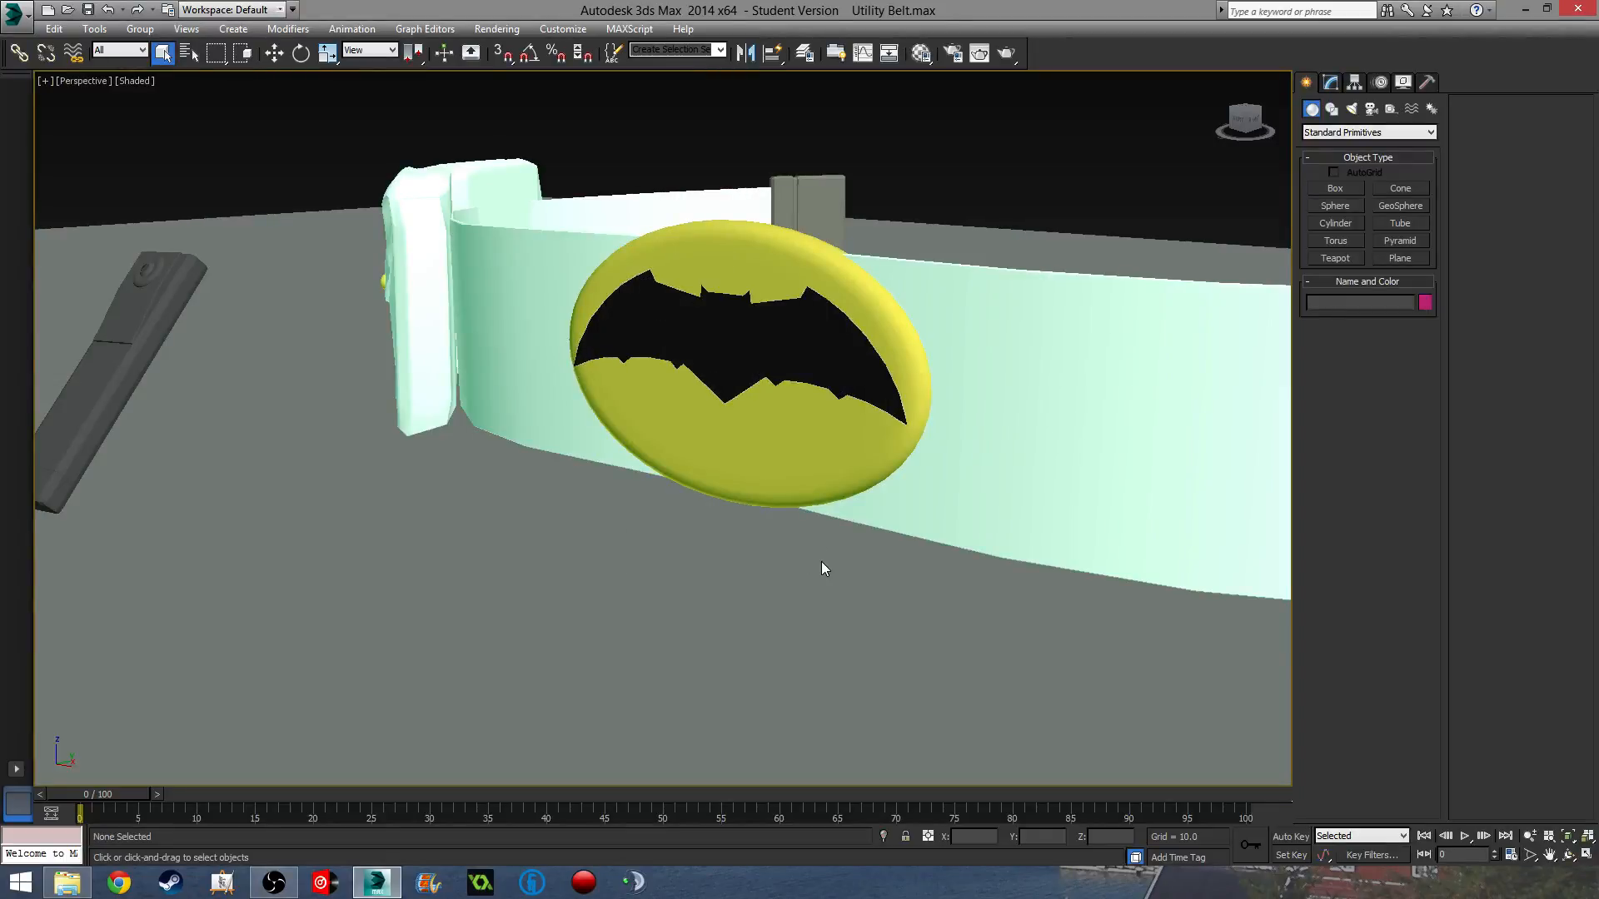
# Examine the belt pouches, their draped flaps and snap buttons, and the neighbouring gadget from several angles.
pyautogui.moveTo(533, 479); pyautogui.dragTo(588, 482, button='middle')
pyautogui.scroll(-4, 588, 483)
pyautogui.moveTo(841, 491); pyautogui.dragTo(578, 400, button='middle')
pyautogui.scroll(-3, 526, 483)
pyautogui.scroll(5, 702, 539)
pyautogui.scroll(-5, 612, 477)
pyautogui.click(625, 437)
pyautogui.scroll(5, 625, 437)
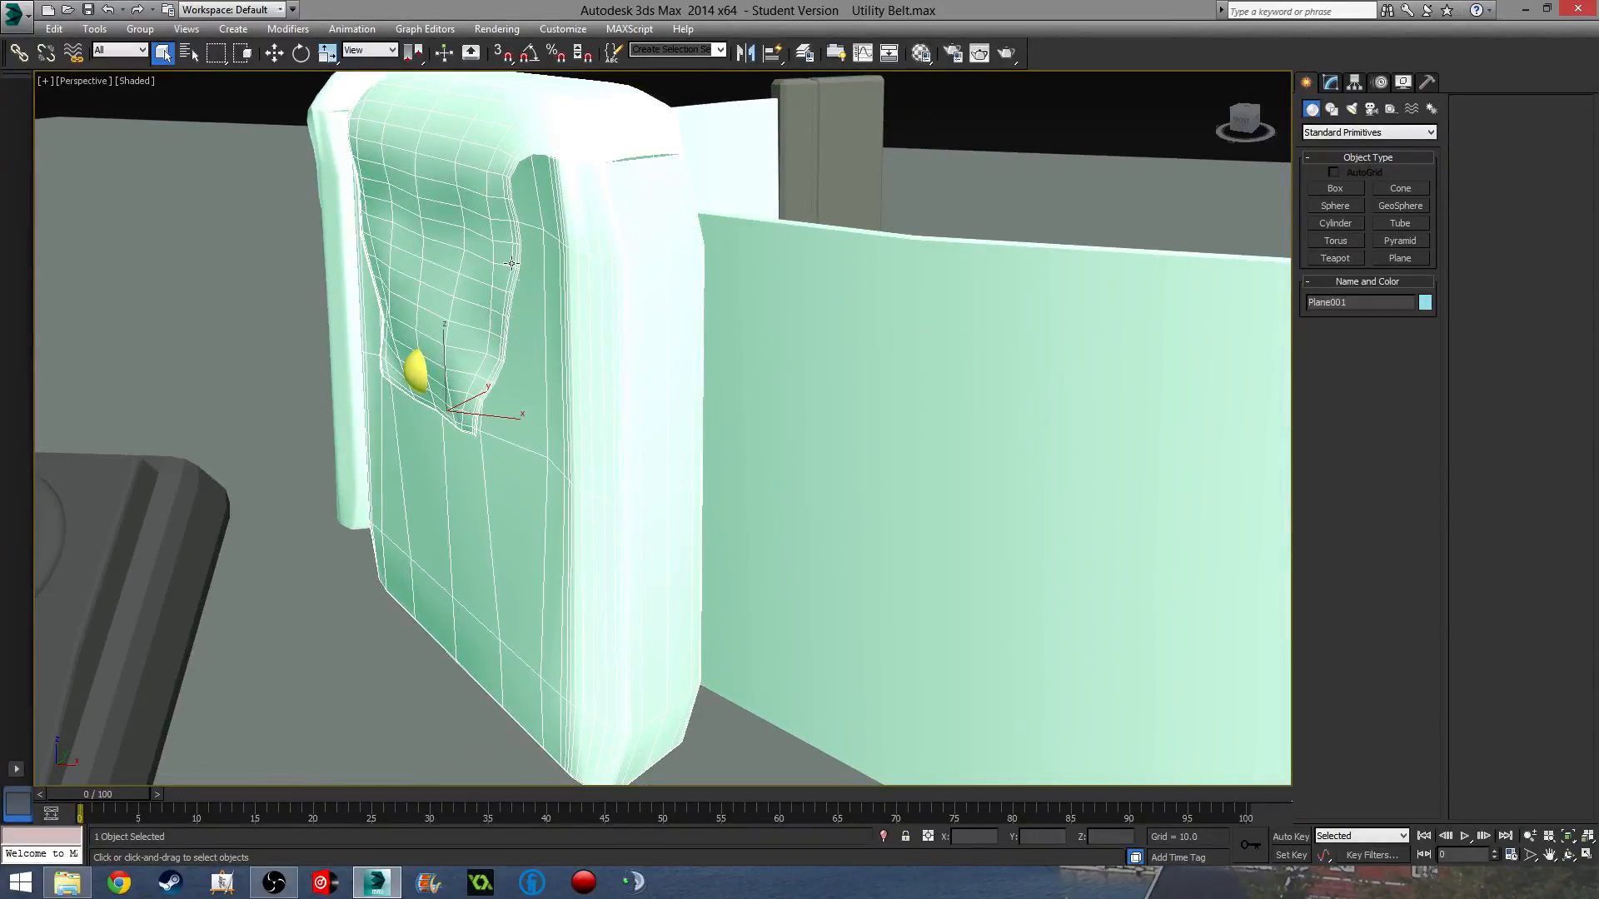
pyautogui.keyDown('alt'); pyautogui.moveTo(581, 299); pyautogui.dragTo(481, 336, button='middle'); pyautogui.keyUp('alt')
pyautogui.click(766, 265)
pyautogui.keyDown('alt'); pyautogui.moveTo(712, 368); pyautogui.dragTo(582, 423, button='middle'); pyautogui.keyUp('alt')
pyautogui.scroll(4, 727, 386)
pyautogui.scroll(-6, 777, 353)
pyautogui.keyDown('alt'); pyautogui.moveTo(777, 353); pyautogui.dragTo(475, 613, button='middle'); pyautogui.keyUp('alt')
pyautogui.click(540, 596)
pyautogui.keyDown('alt'); pyautogui.moveTo(481, 430); pyautogui.dragTo(540, 413, button='middle'); pyautogui.keyUp('alt')
pyautogui.click(549, 486)
pyautogui.click(443, 426)
pyautogui.scroll(3, 423, 468)
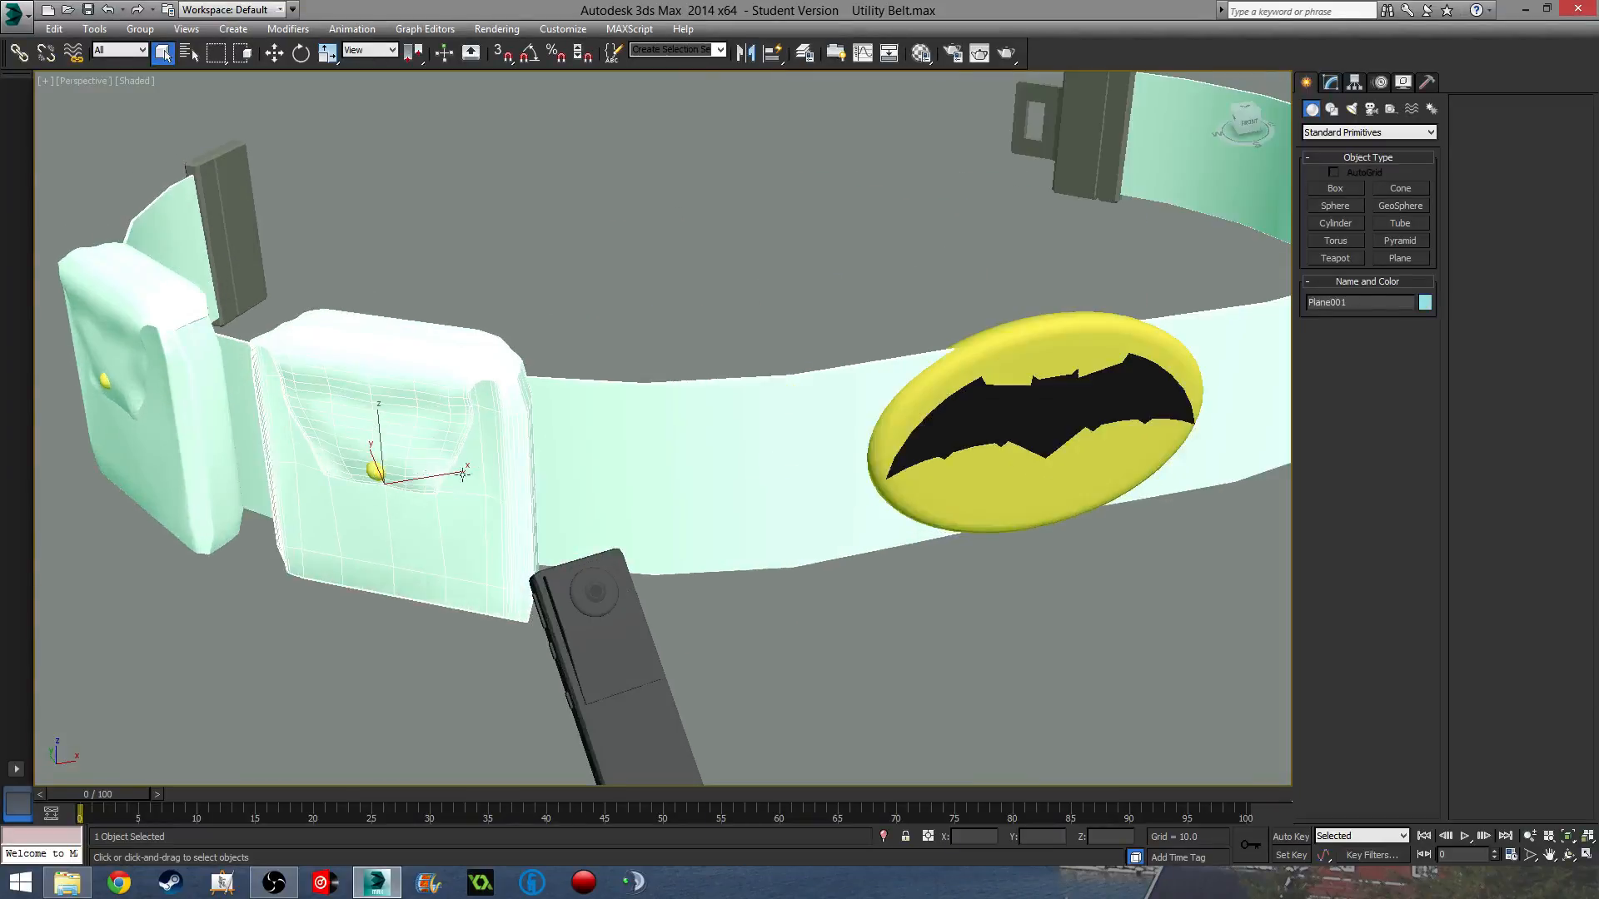
# Render the perspective view framed on the front pouch, gadget and bat emblem, and maximize the rendered frame window.
pyautogui.moveTo(629, 487); pyautogui.dragTo(582, 439, button='middle')
pyautogui.scroll(-3, 460, 366)
pyautogui.scroll(4, 582, 439)
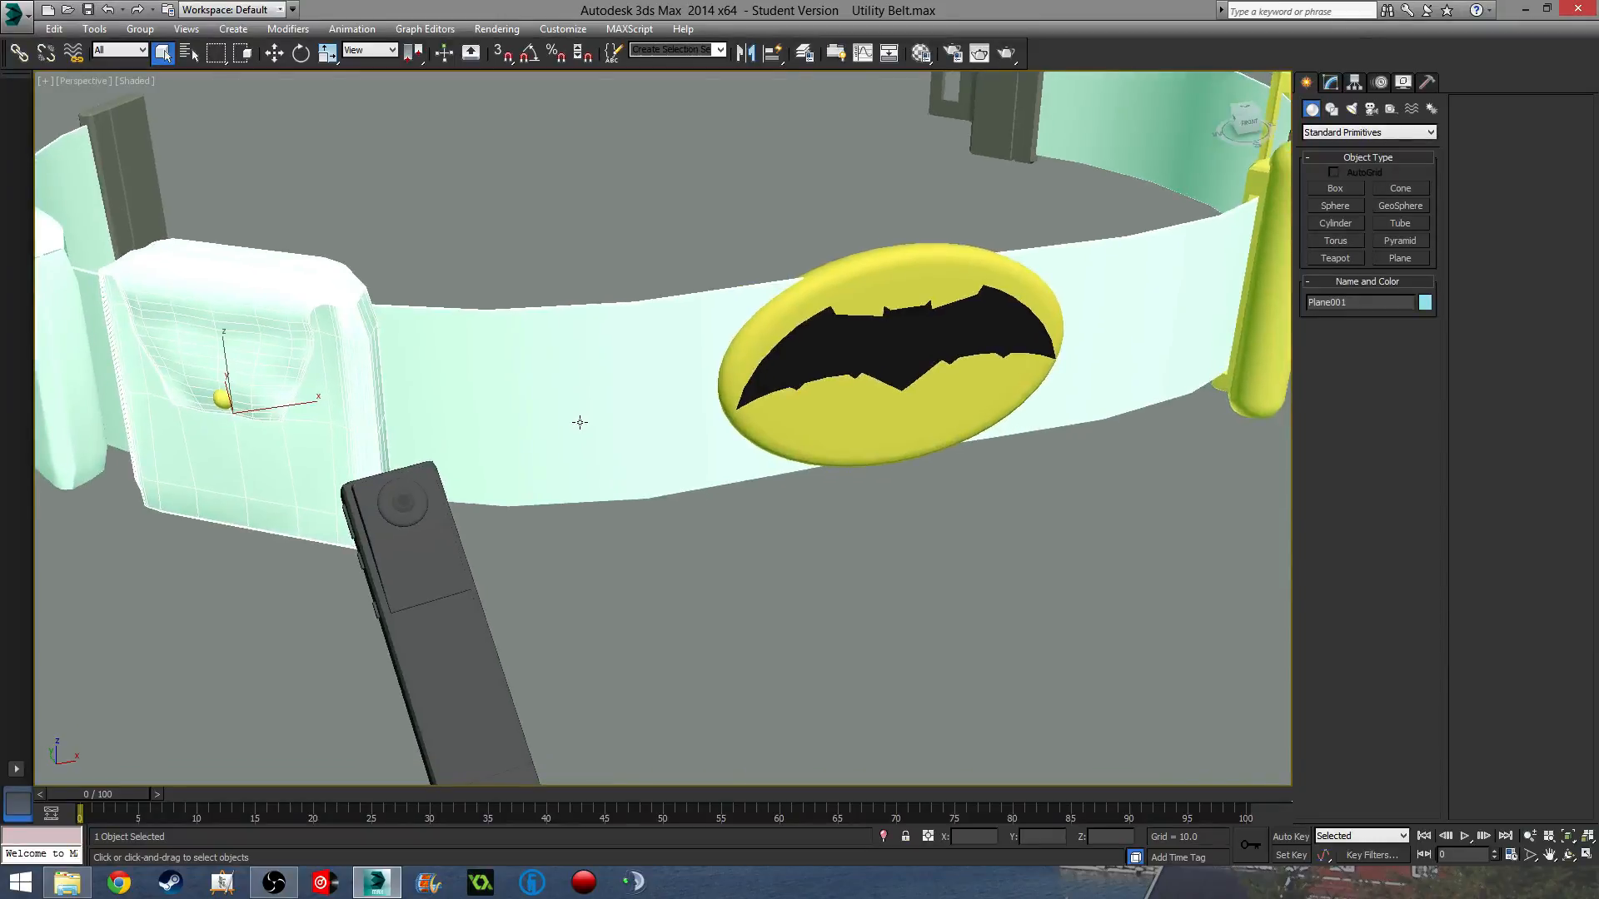
pyautogui.hotkey('shift', 'q')
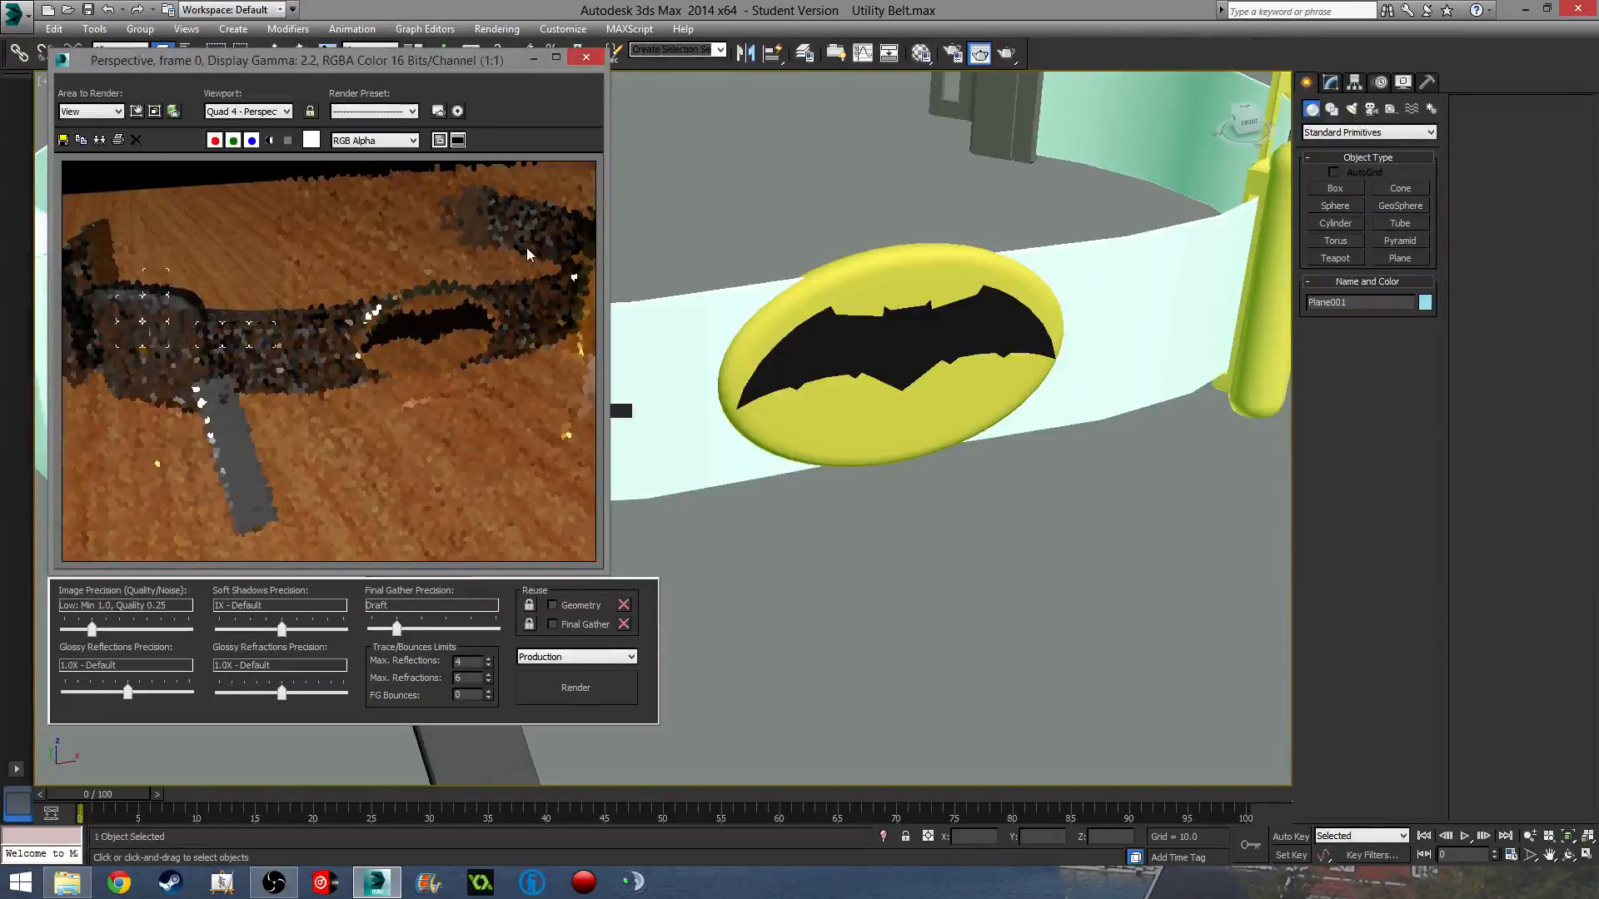
pyautogui.click(555, 56)
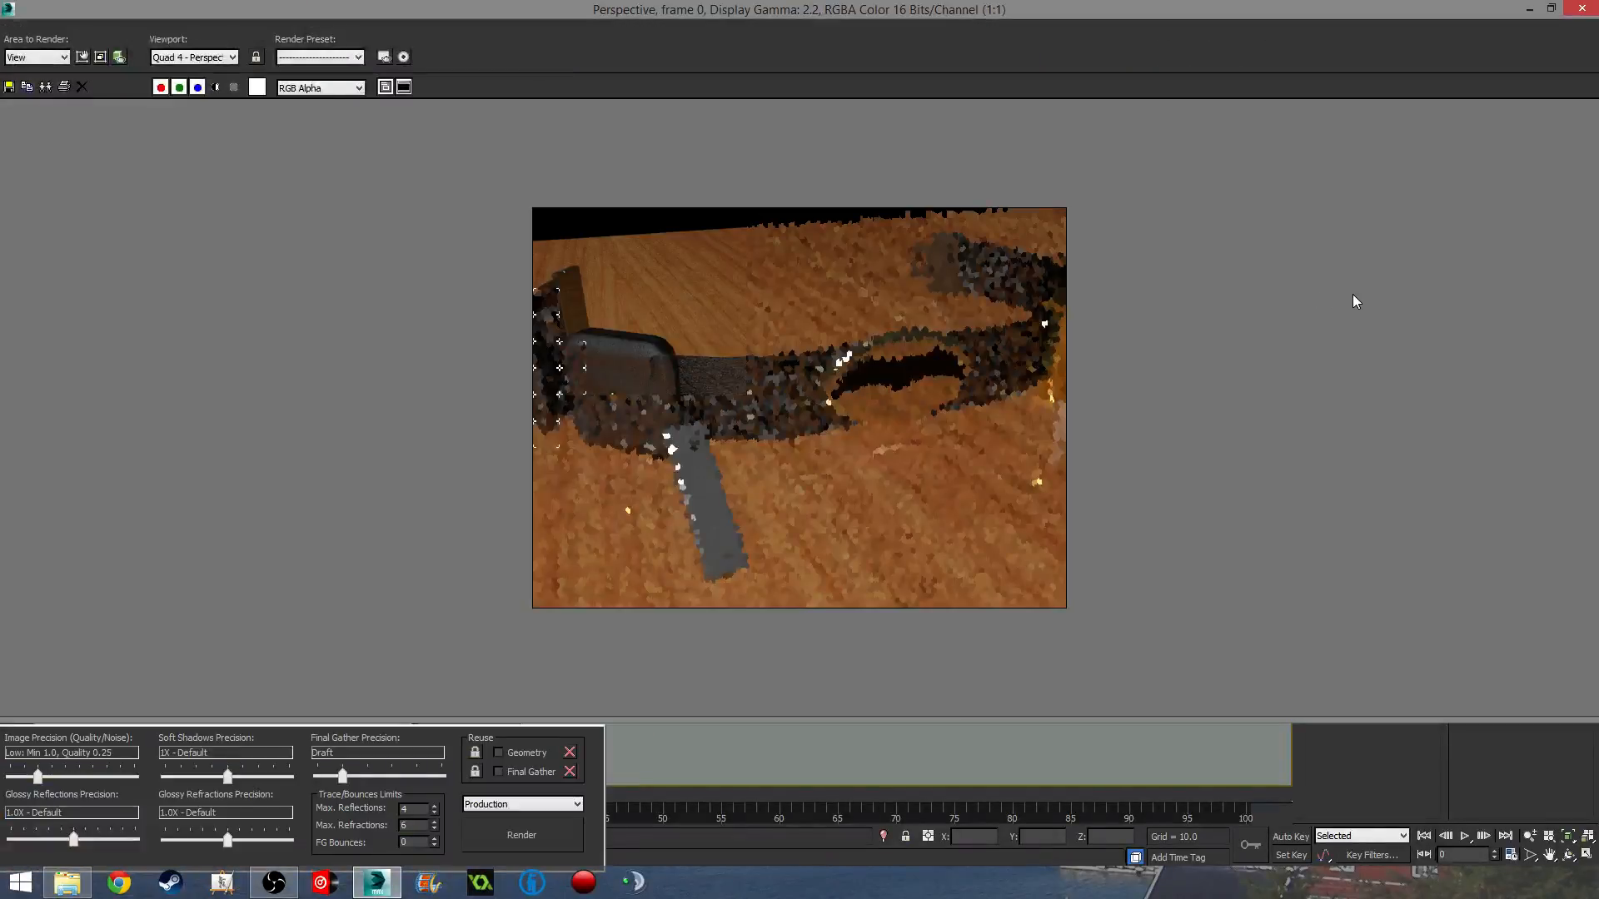
# Inspect the rendered leather belt, pouch, metal gadget and emblem at different magnifications, and close the render.
pyautogui.scroll(1, 961, 338)
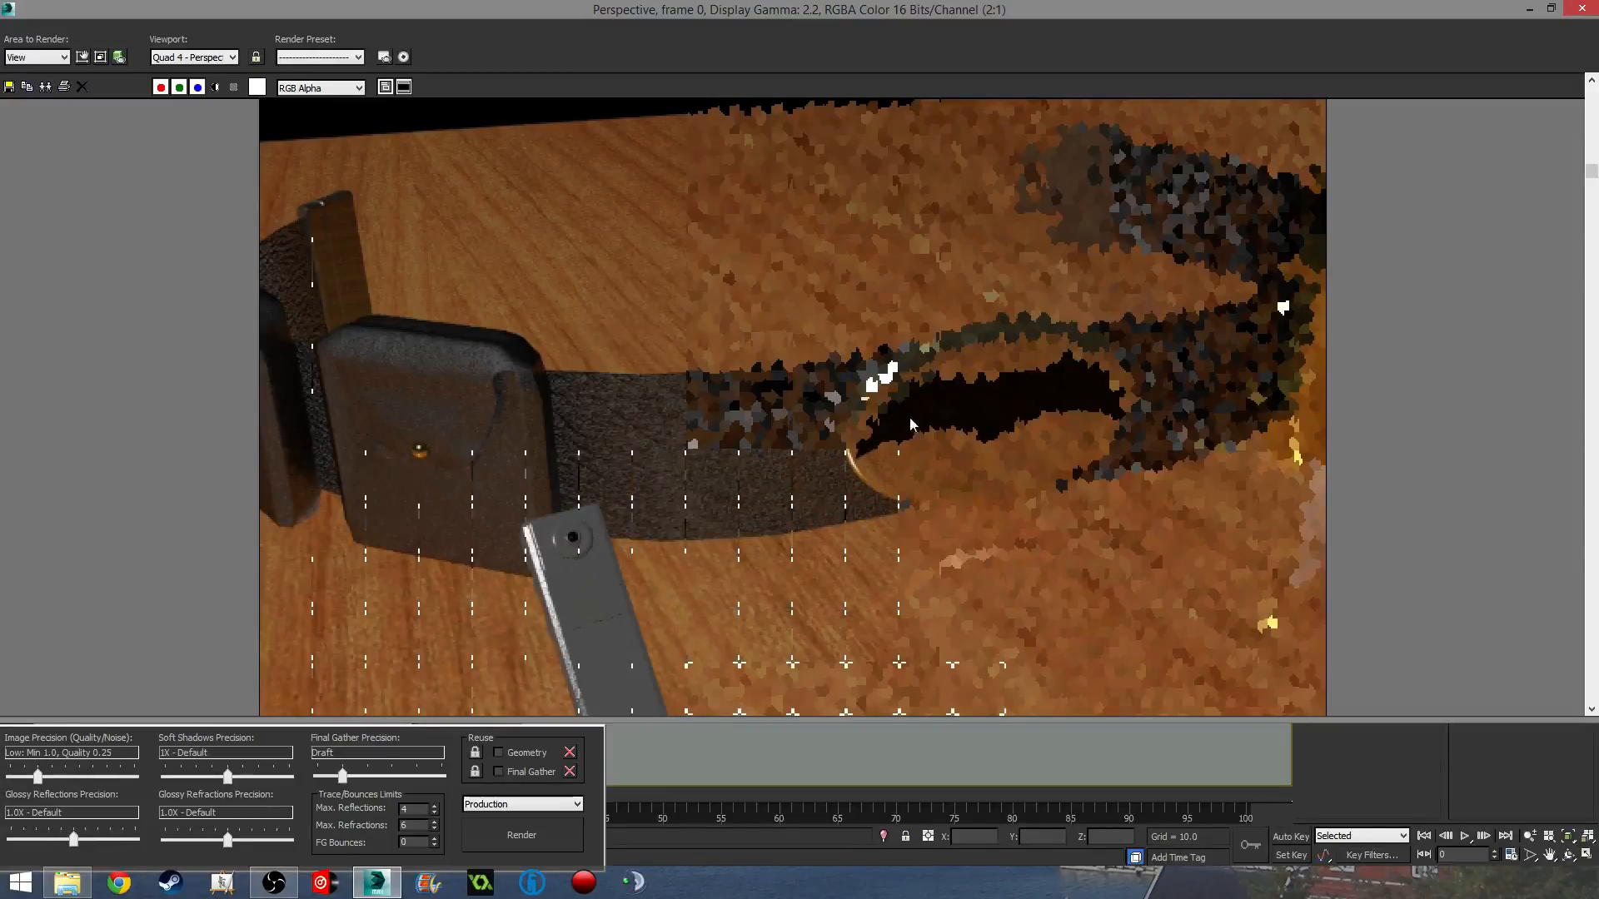
pyautogui.scroll(-1, 935, 343)
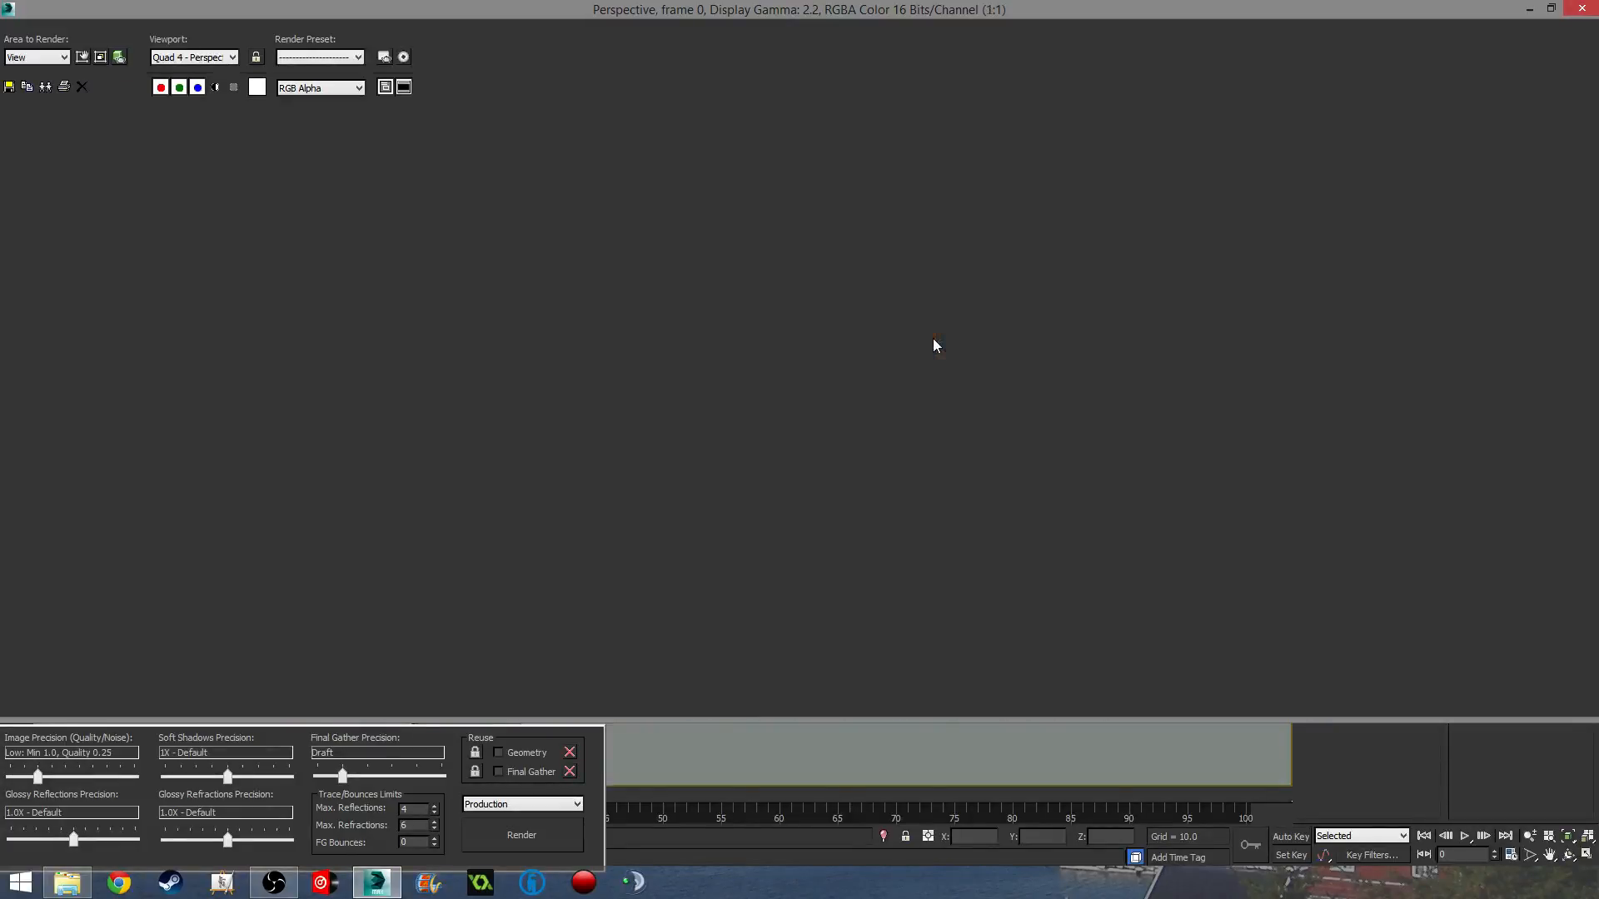
pyautogui.scroll(1, 906, 365)
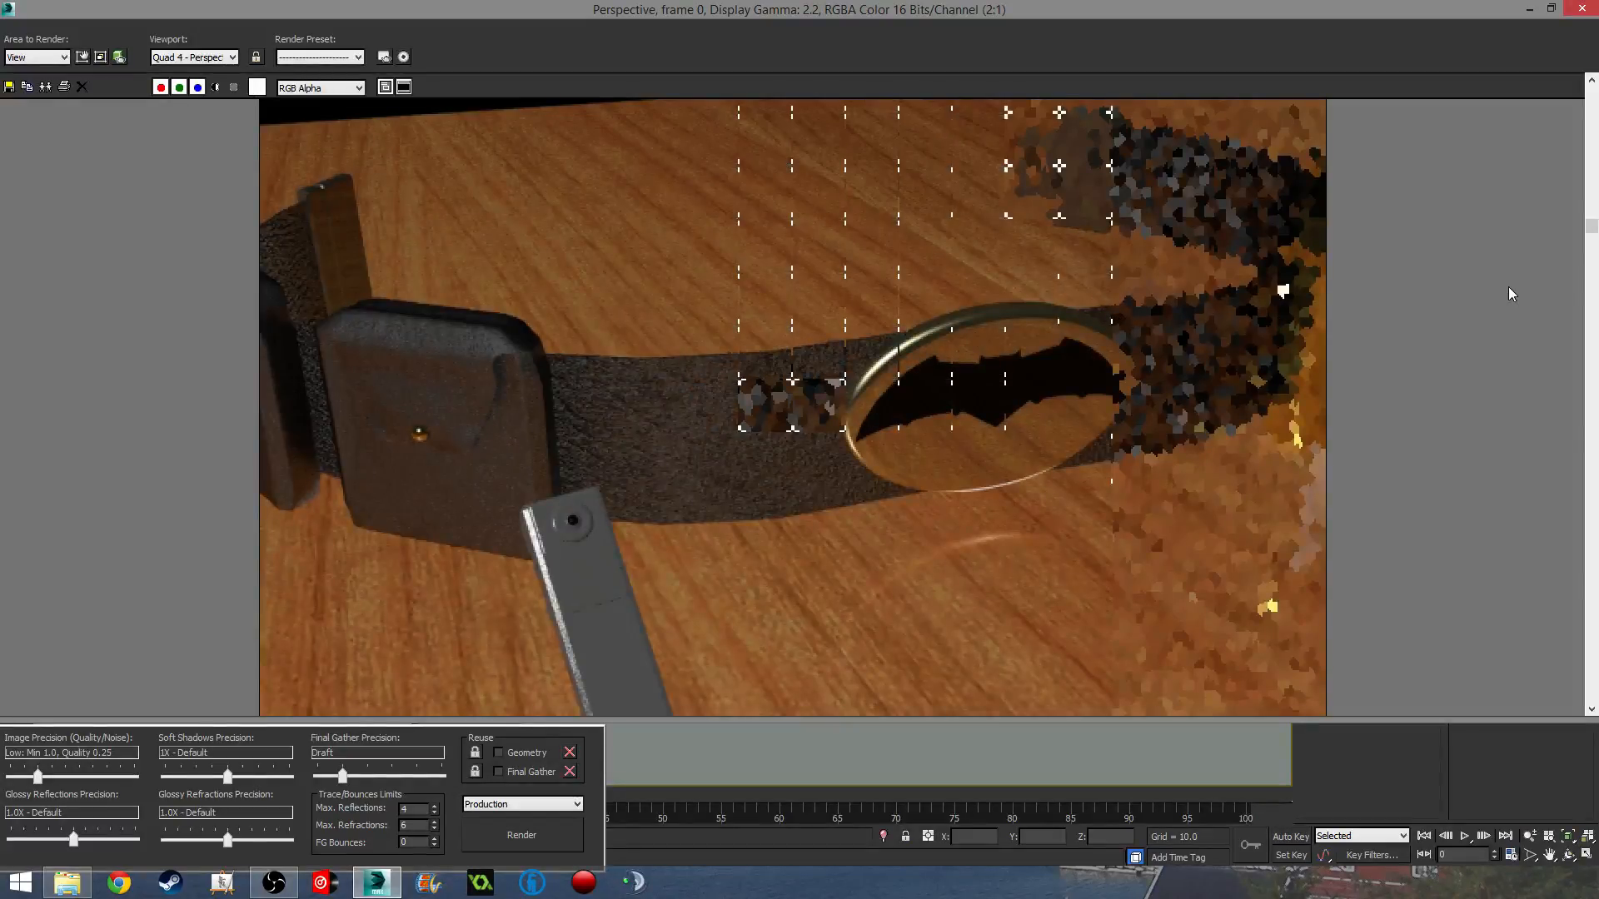
pyautogui.scroll(-1, 1026, 319)
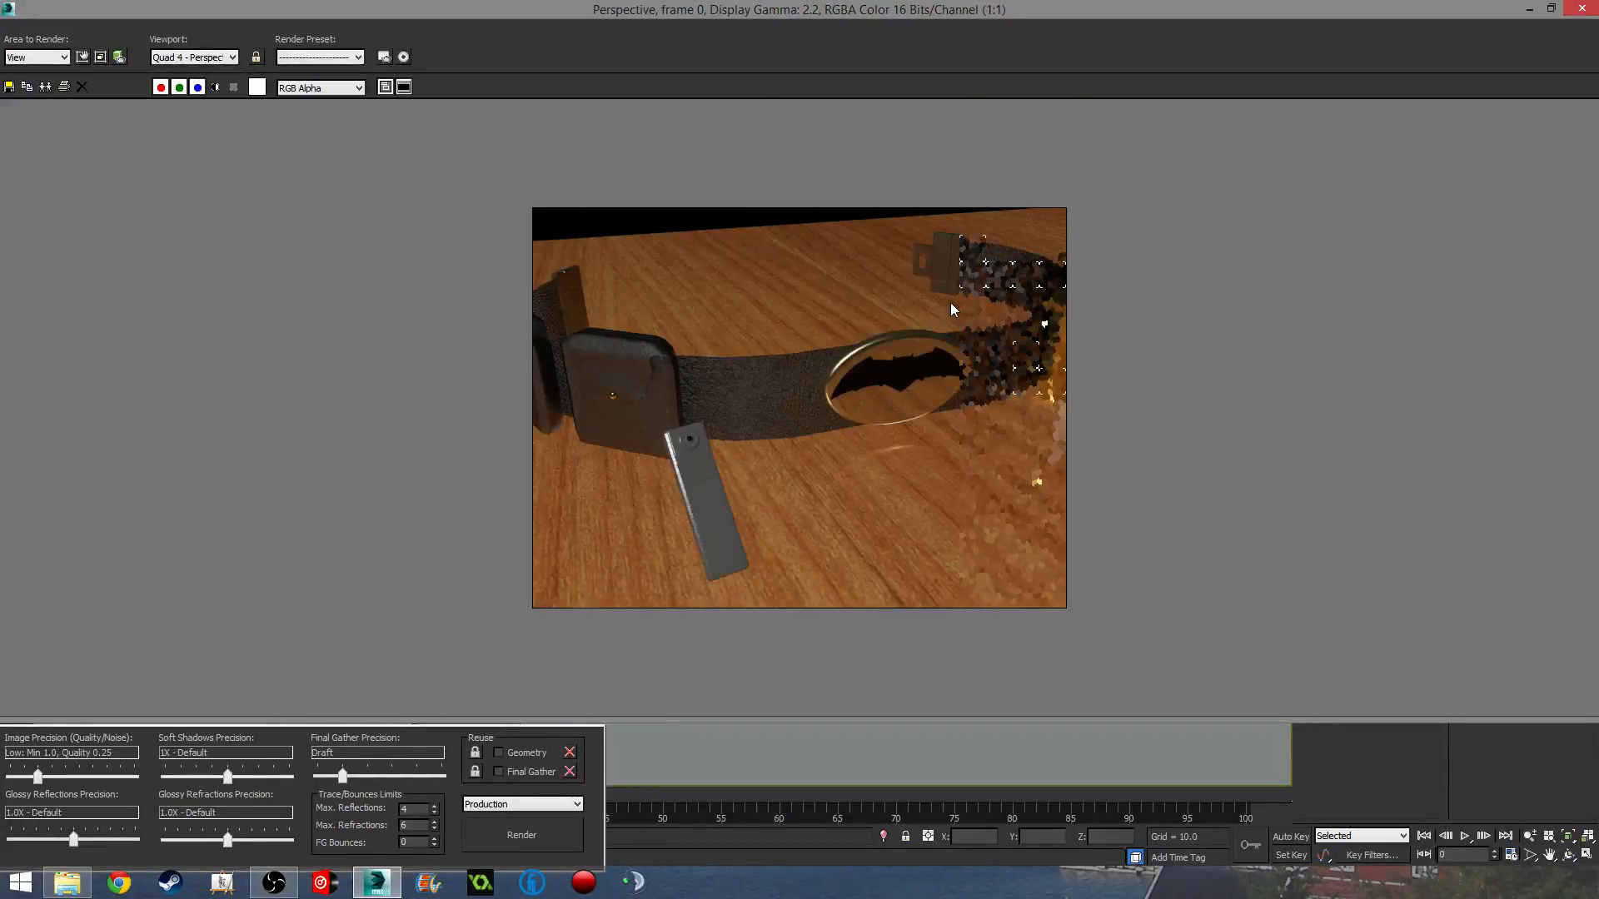
pyautogui.scroll(1, 951, 302)
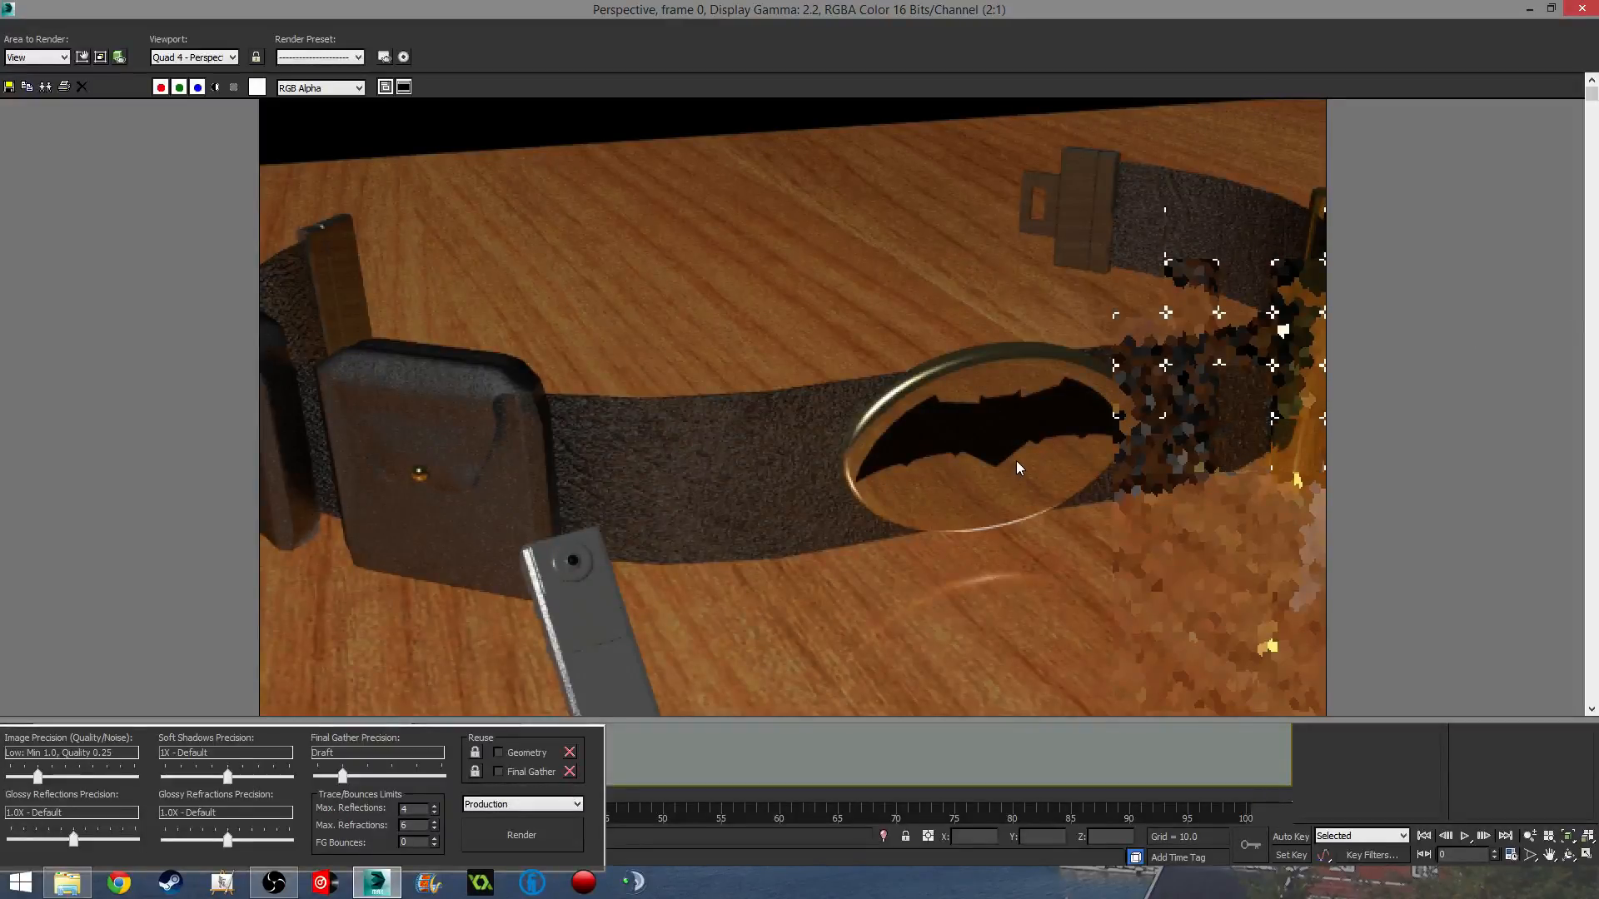
pyautogui.scroll(-1, 897, 326)
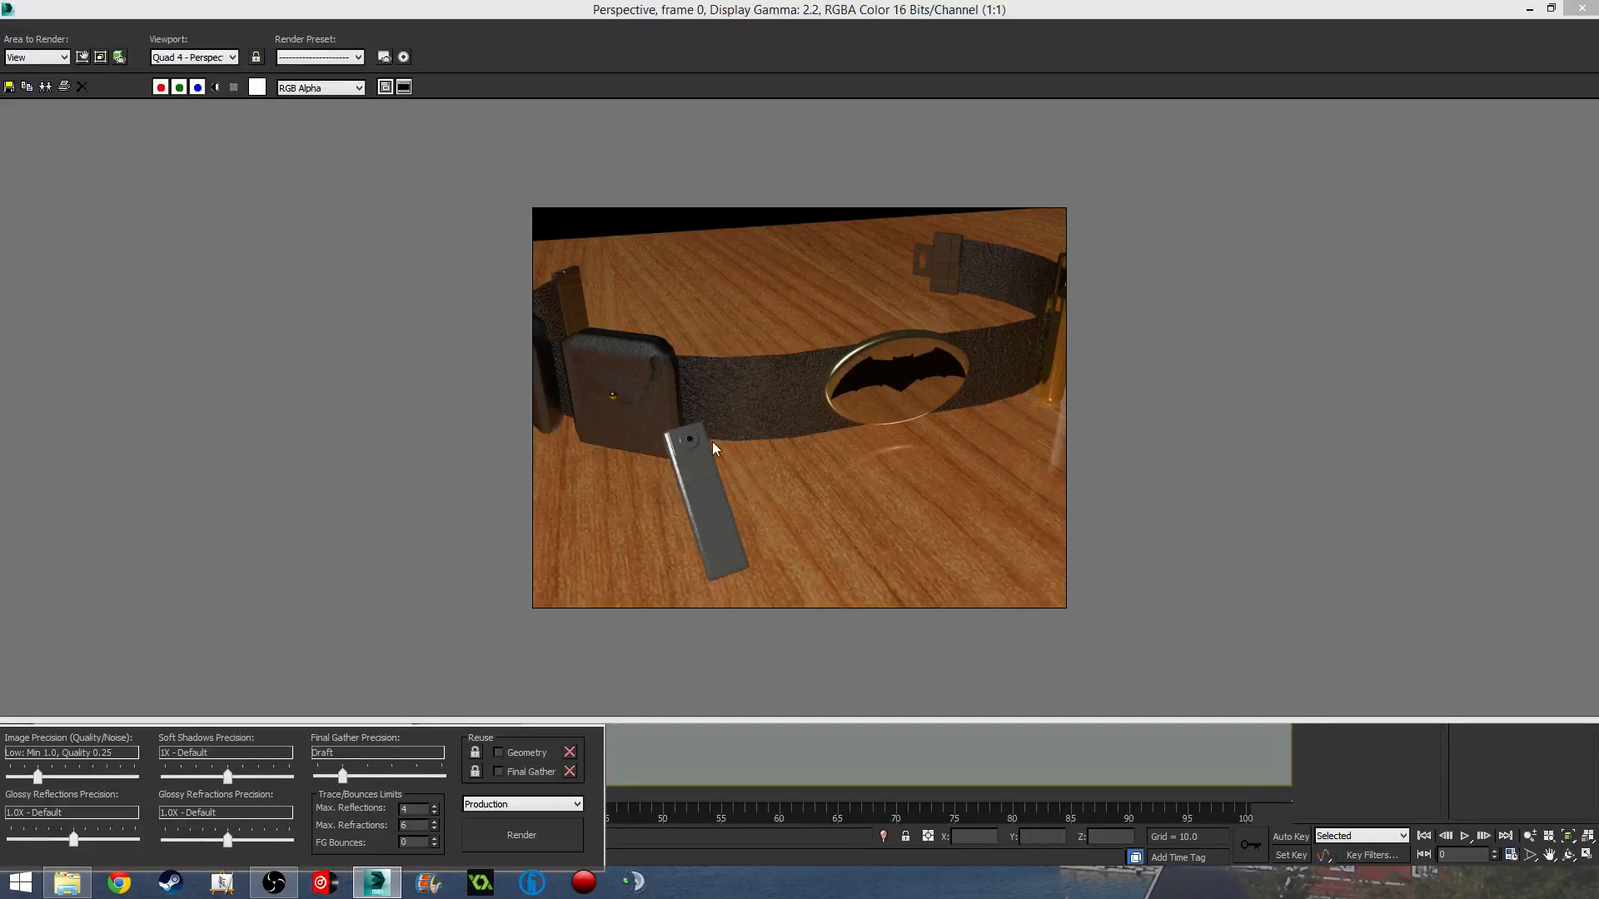
pyautogui.scroll(2, 690, 453)
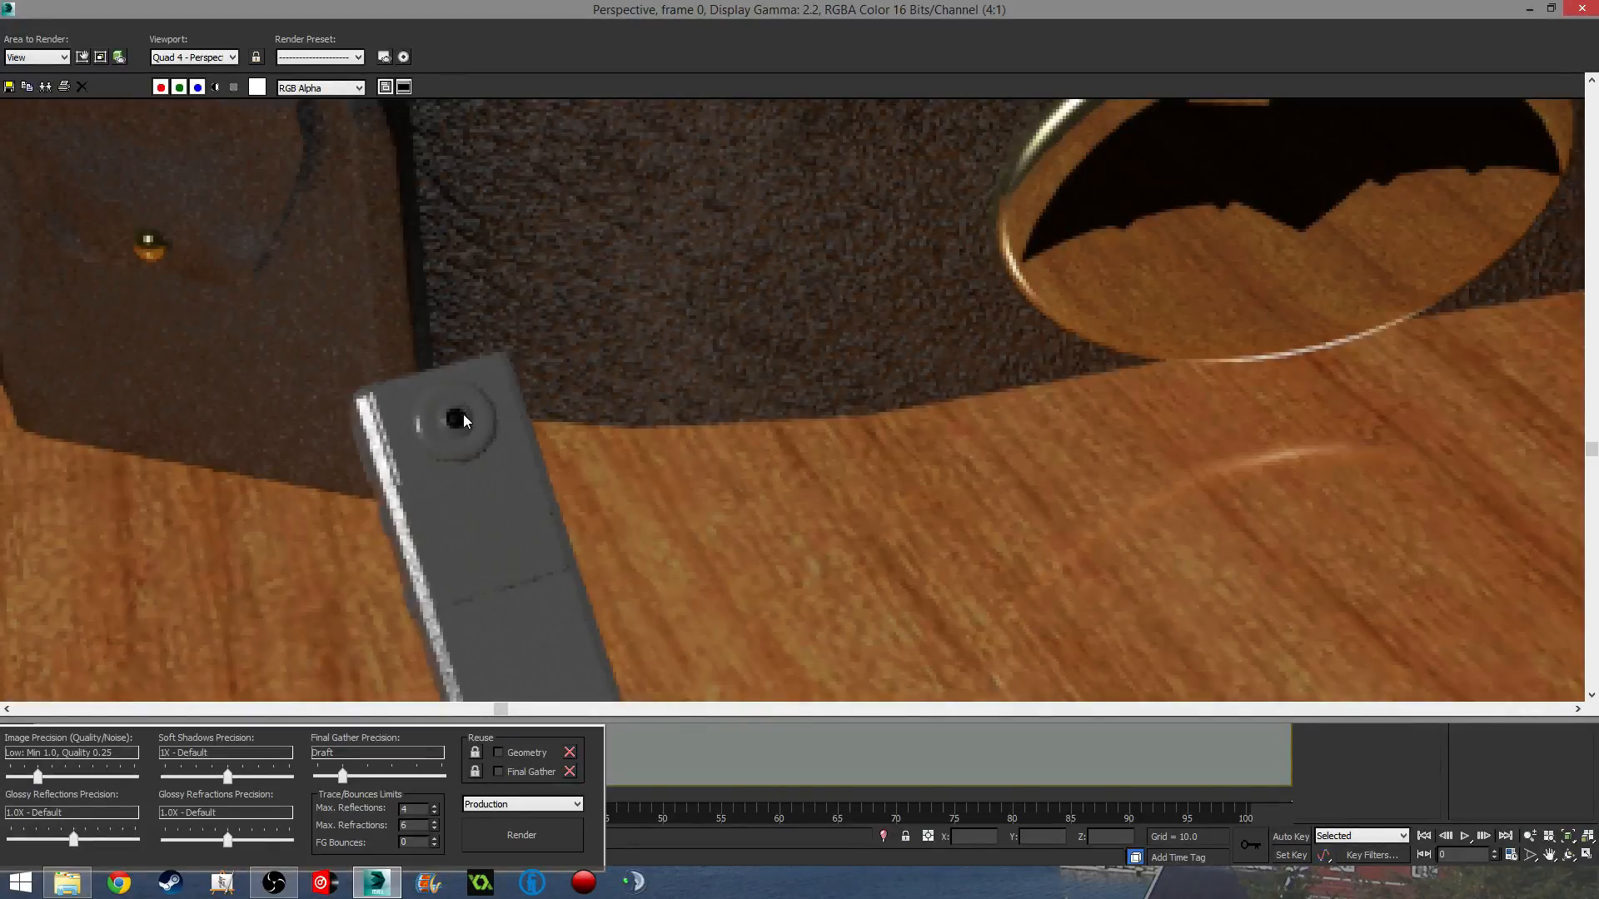
pyautogui.scroll(-1, 460, 417)
pyautogui.scroll(-1, 758, 465)
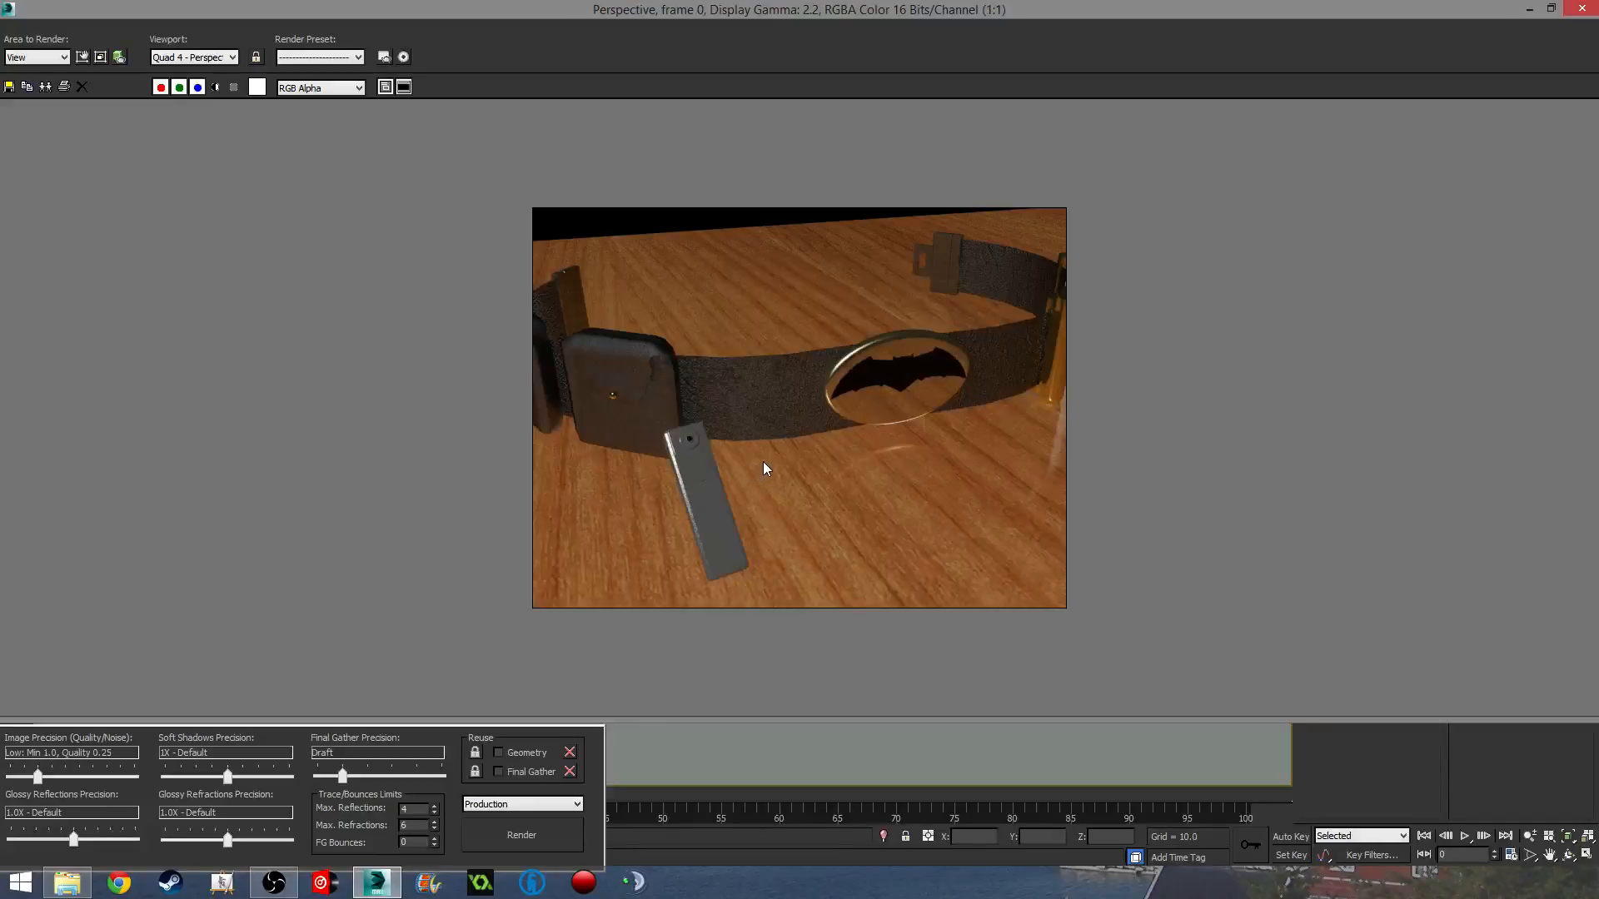
pyautogui.scroll(1, 763, 461)
pyautogui.scroll(-1, 762, 460)
pyautogui.scroll(1, 620, 382)
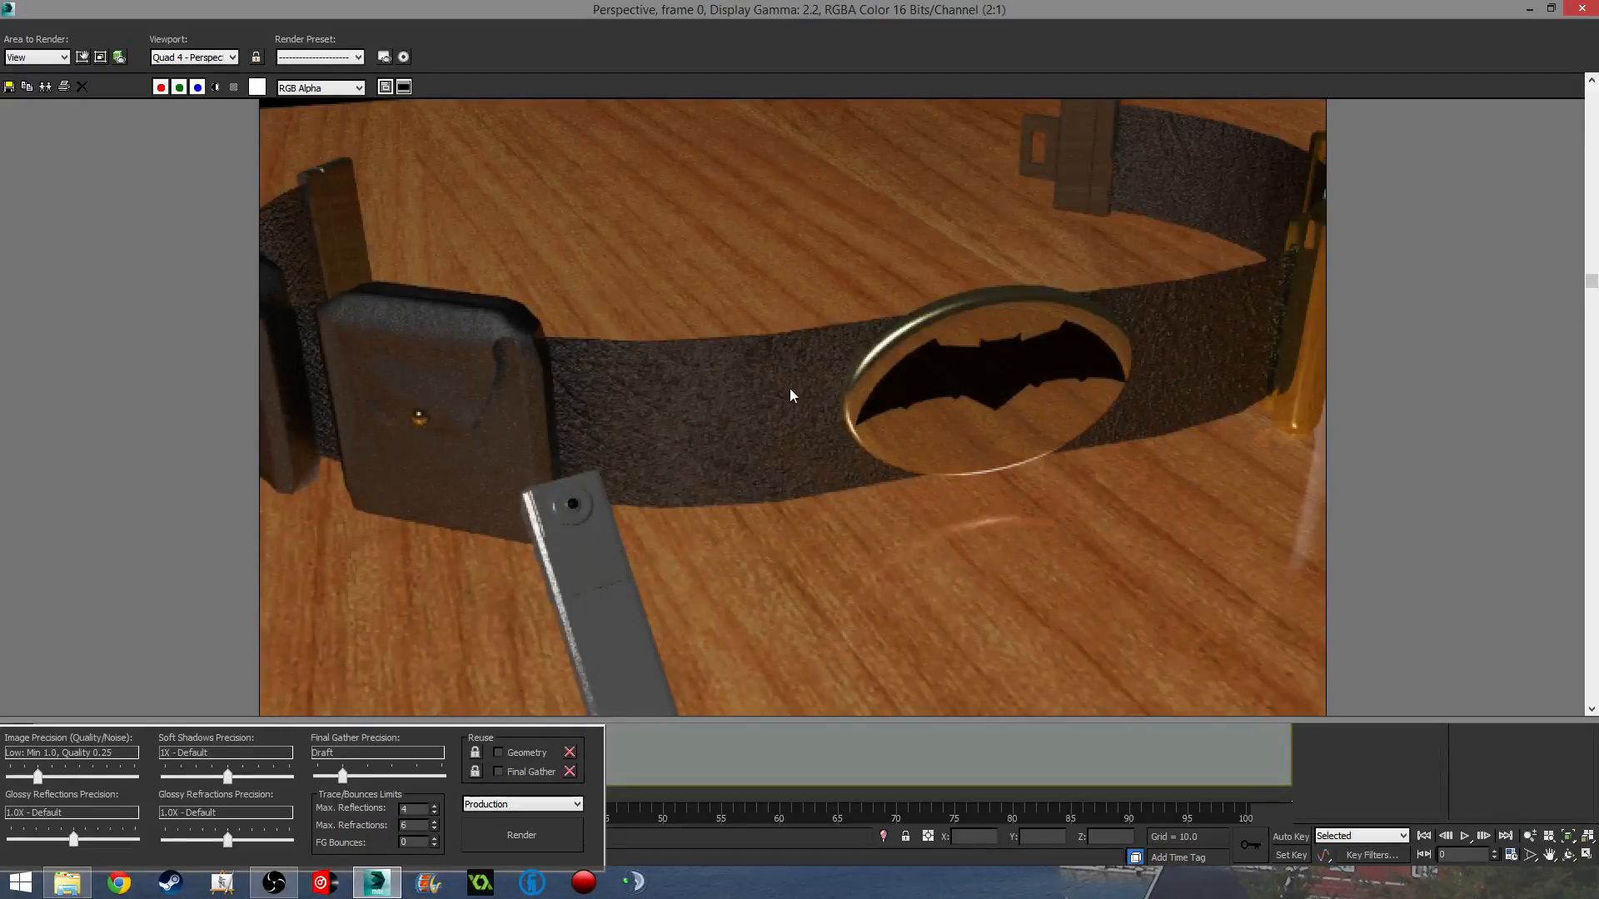
pyautogui.scroll(-1, 791, 396)
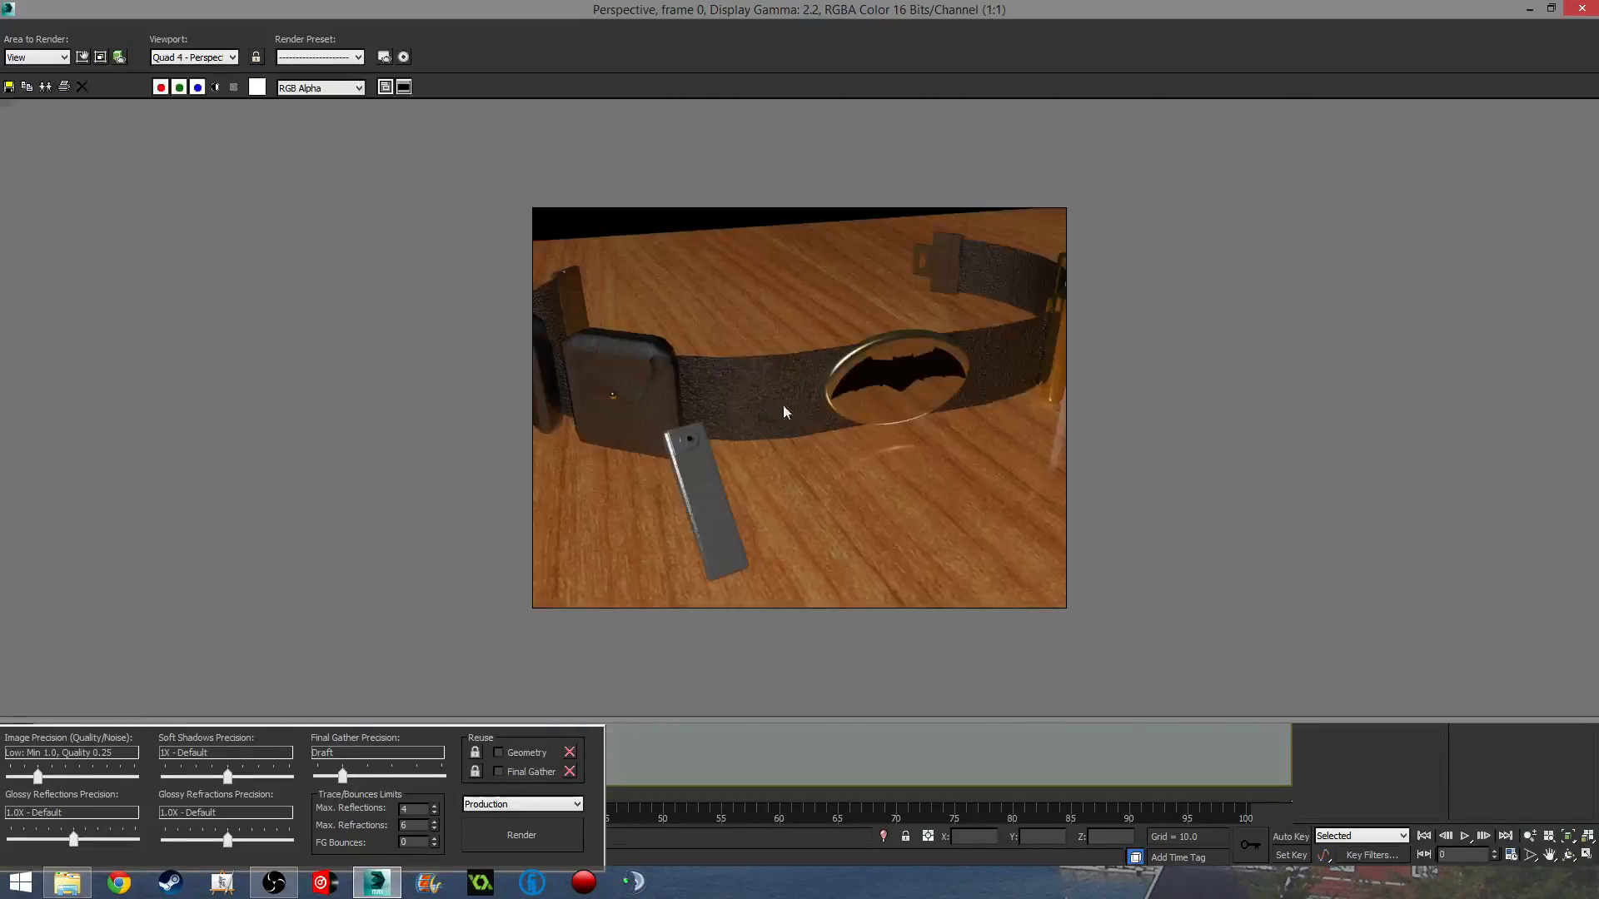
pyautogui.click(1583, 8)
# Unfreeze all objects in the scene with the belt and its table in view.
pyautogui.scroll(-5, 641, 458)
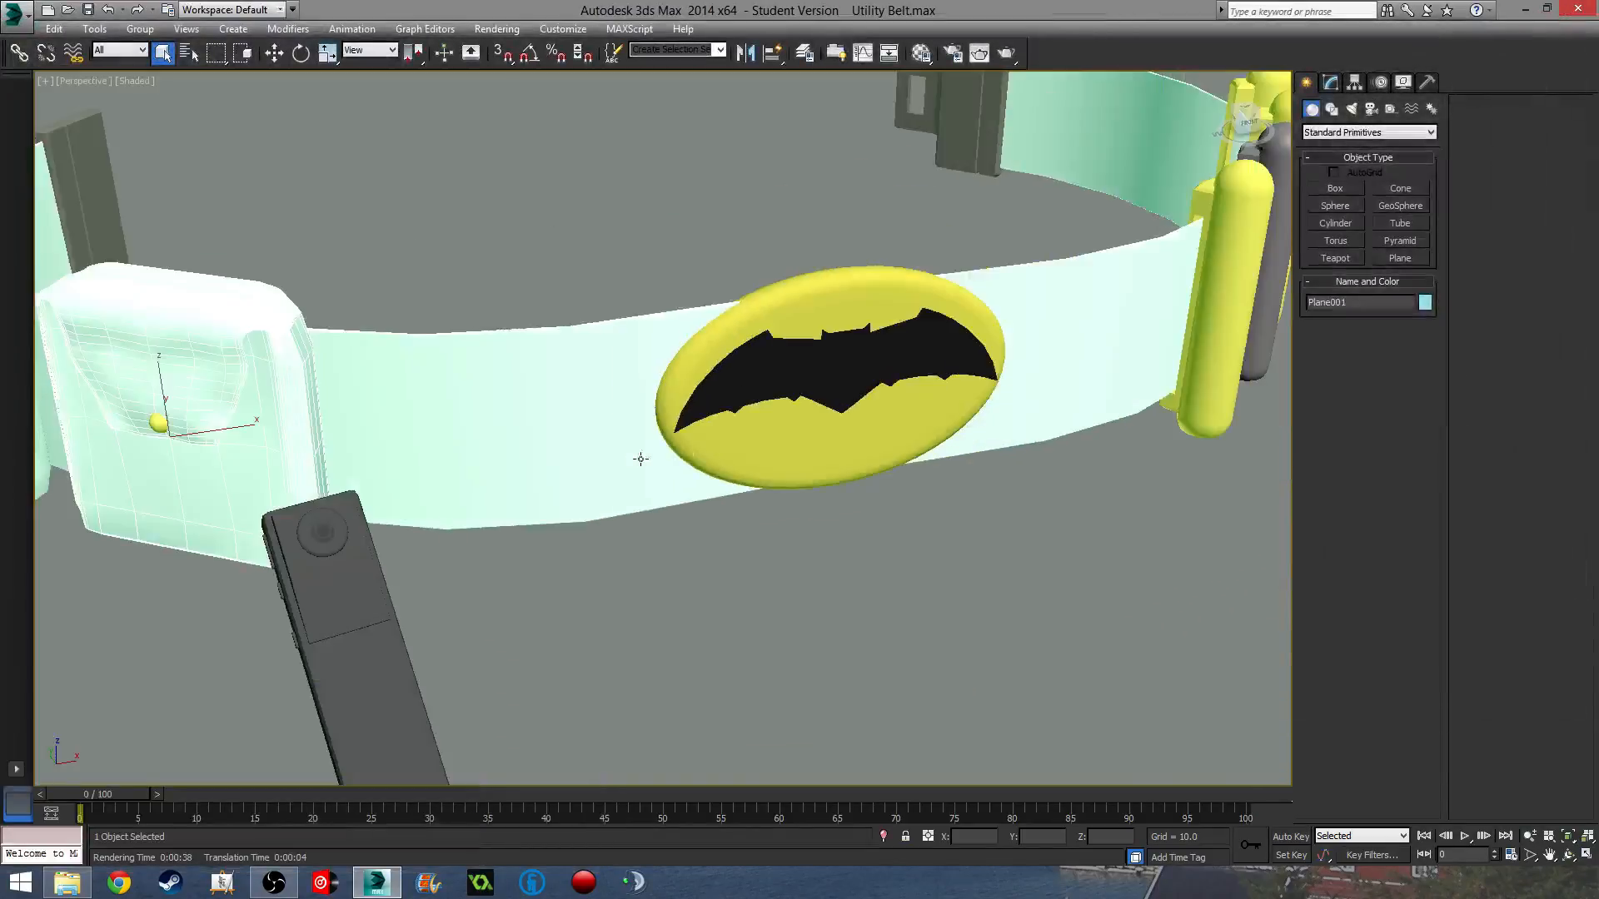
pyautogui.moveTo(641, 458); pyautogui.dragTo(804, 240, button='middle')
pyautogui.scroll(-6, 799, 413)
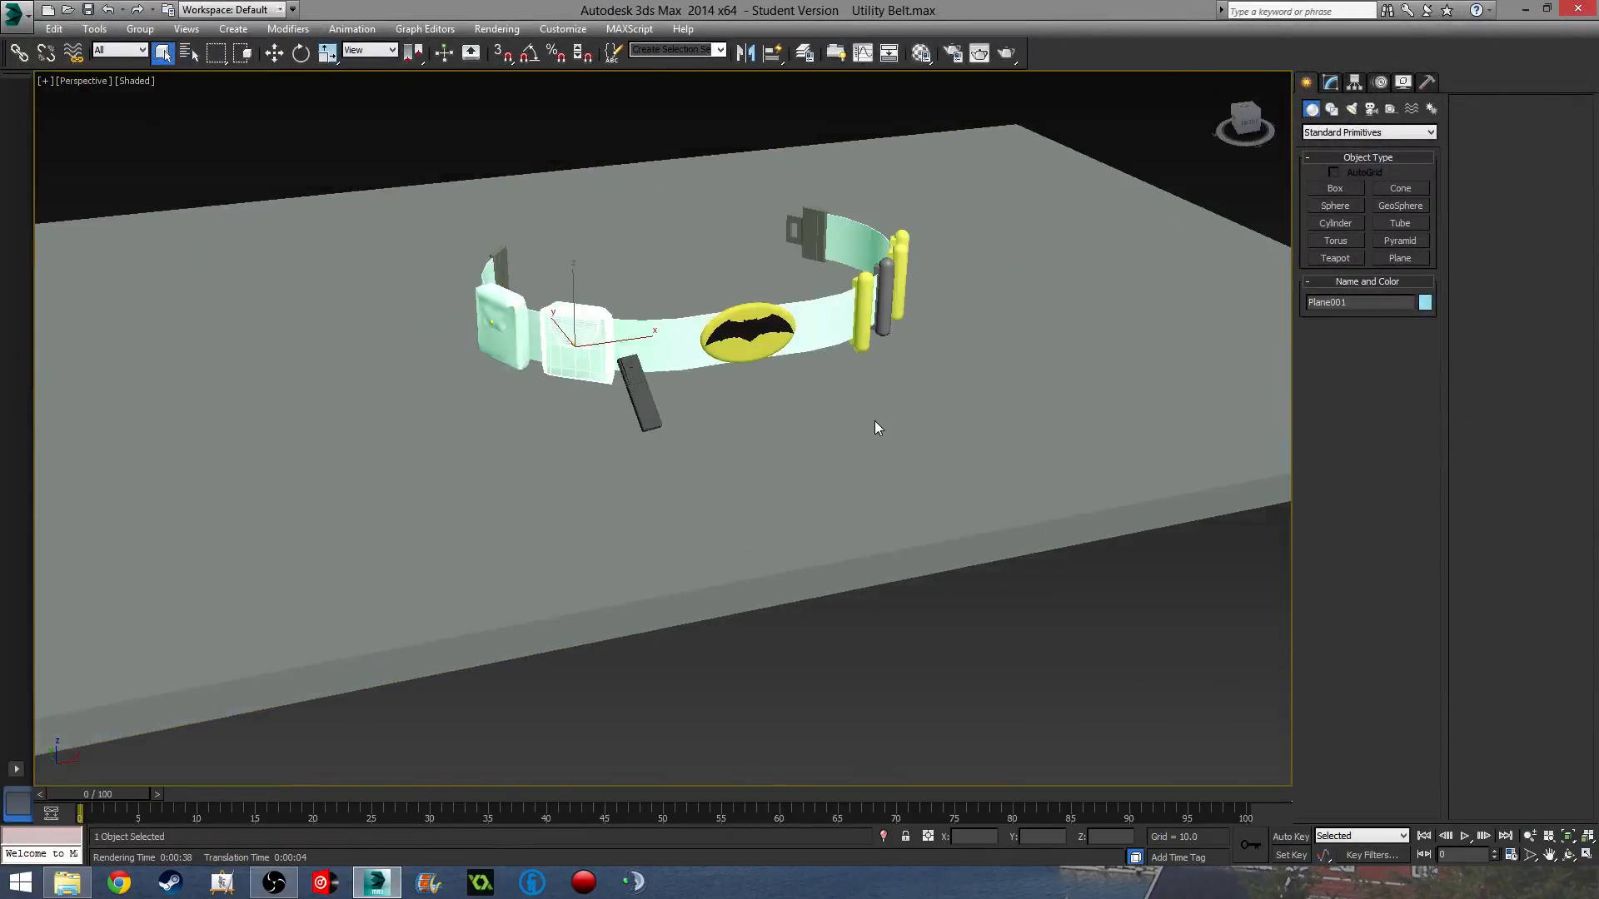
pyautogui.rightClick(953, 408)
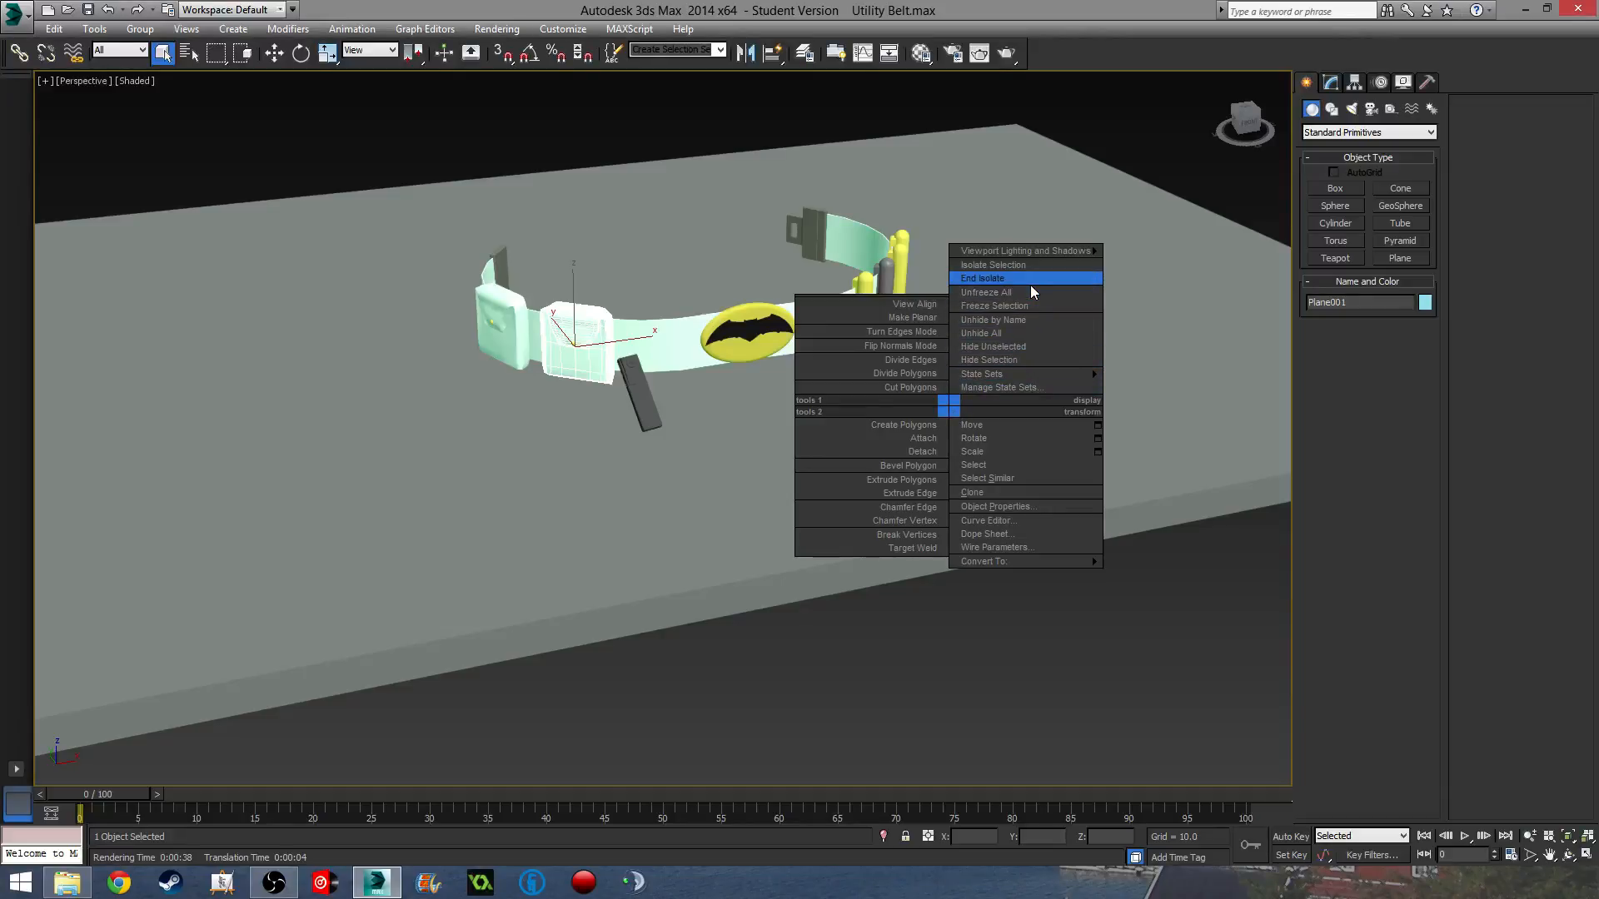
pyautogui.click(1032, 292)
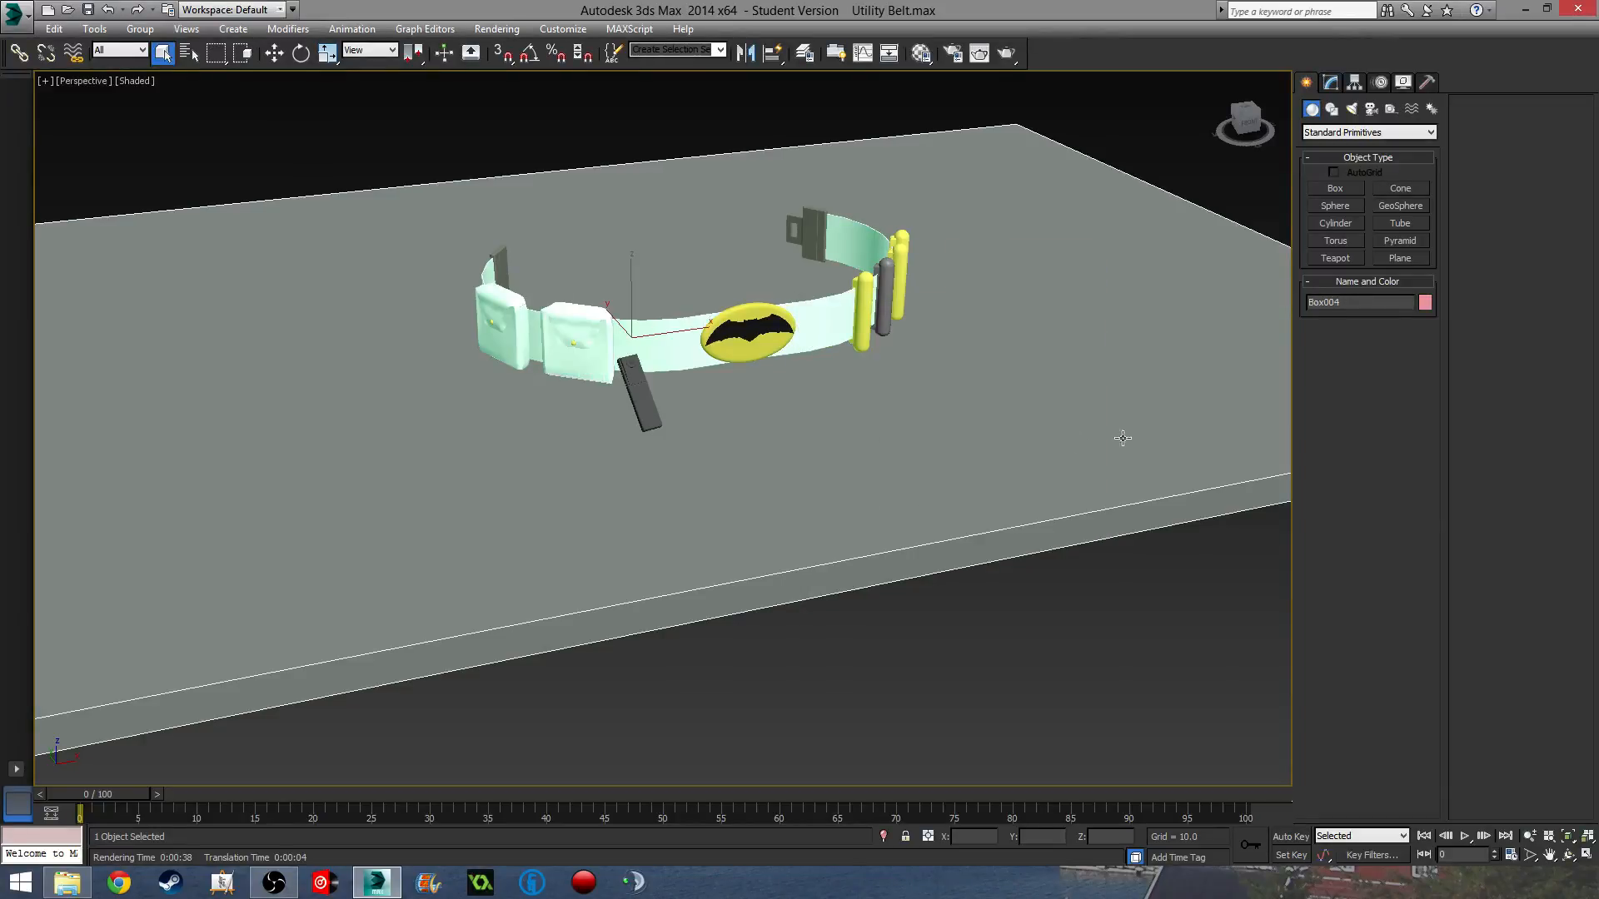
# Select the table together with the belt strap, gadget, both pouches, buckle parts, yellow and dark capsules, and oval emblem plate.
pyautogui.click(611, 379)
pyautogui.scroll(3, 648, 408)
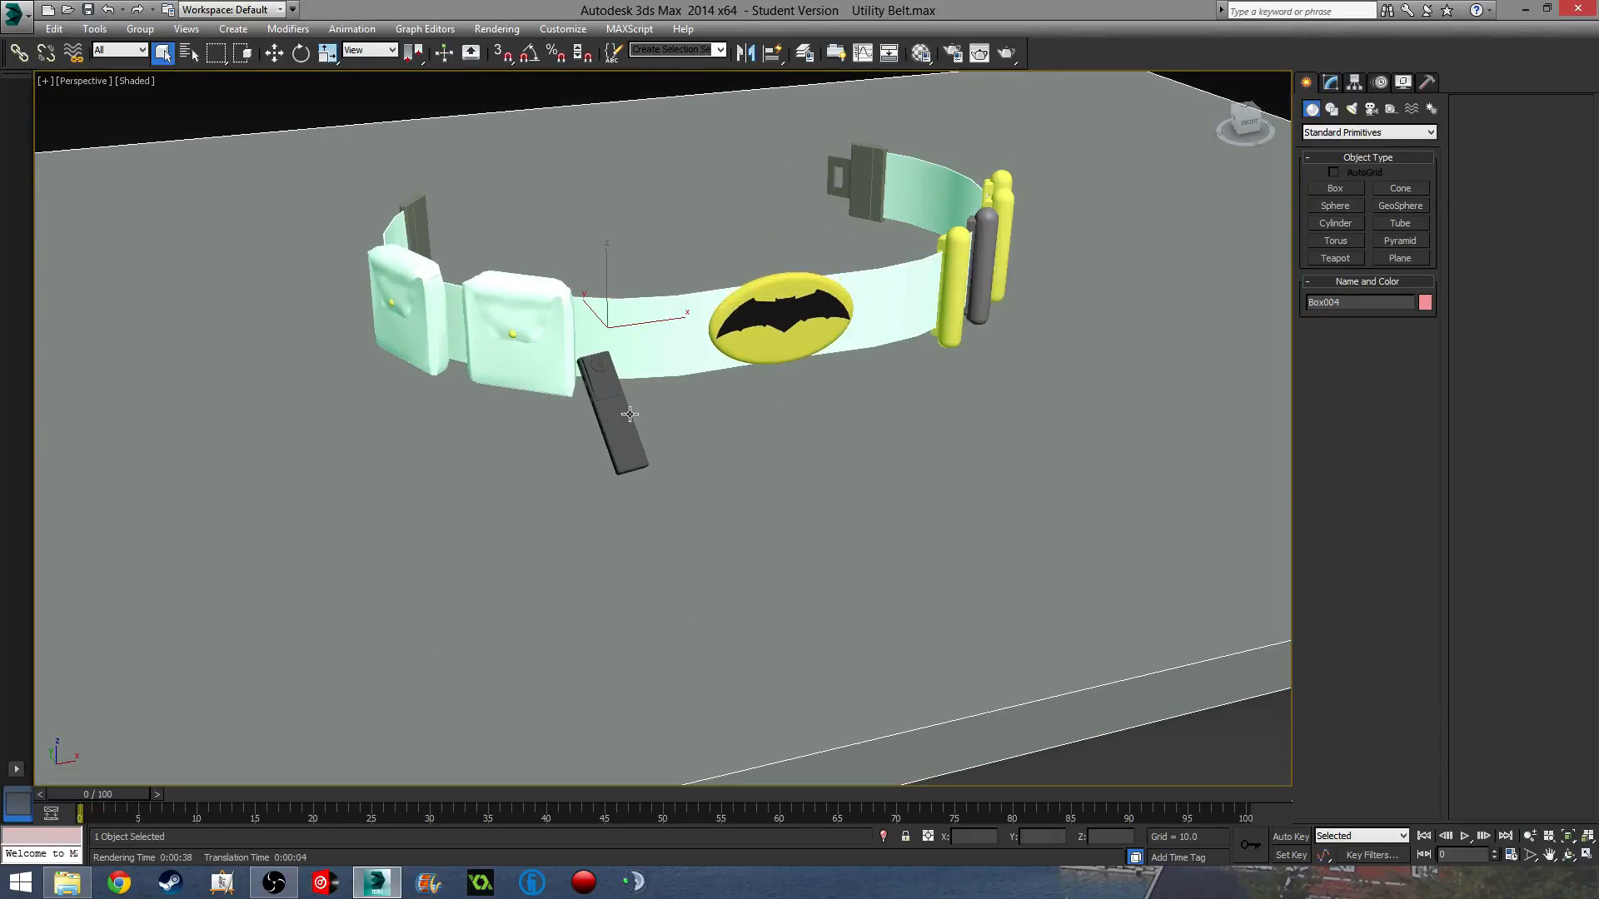
pyautogui.keyDown('ctrl'); pyautogui.click(622, 408); pyautogui.keyUp('ctrl')
pyautogui.keyDown('ctrl'); pyautogui.click(641, 339); pyautogui.keyUp('ctrl')
pyautogui.keyDown('ctrl'); pyautogui.click(551, 330); pyautogui.keyUp('ctrl')
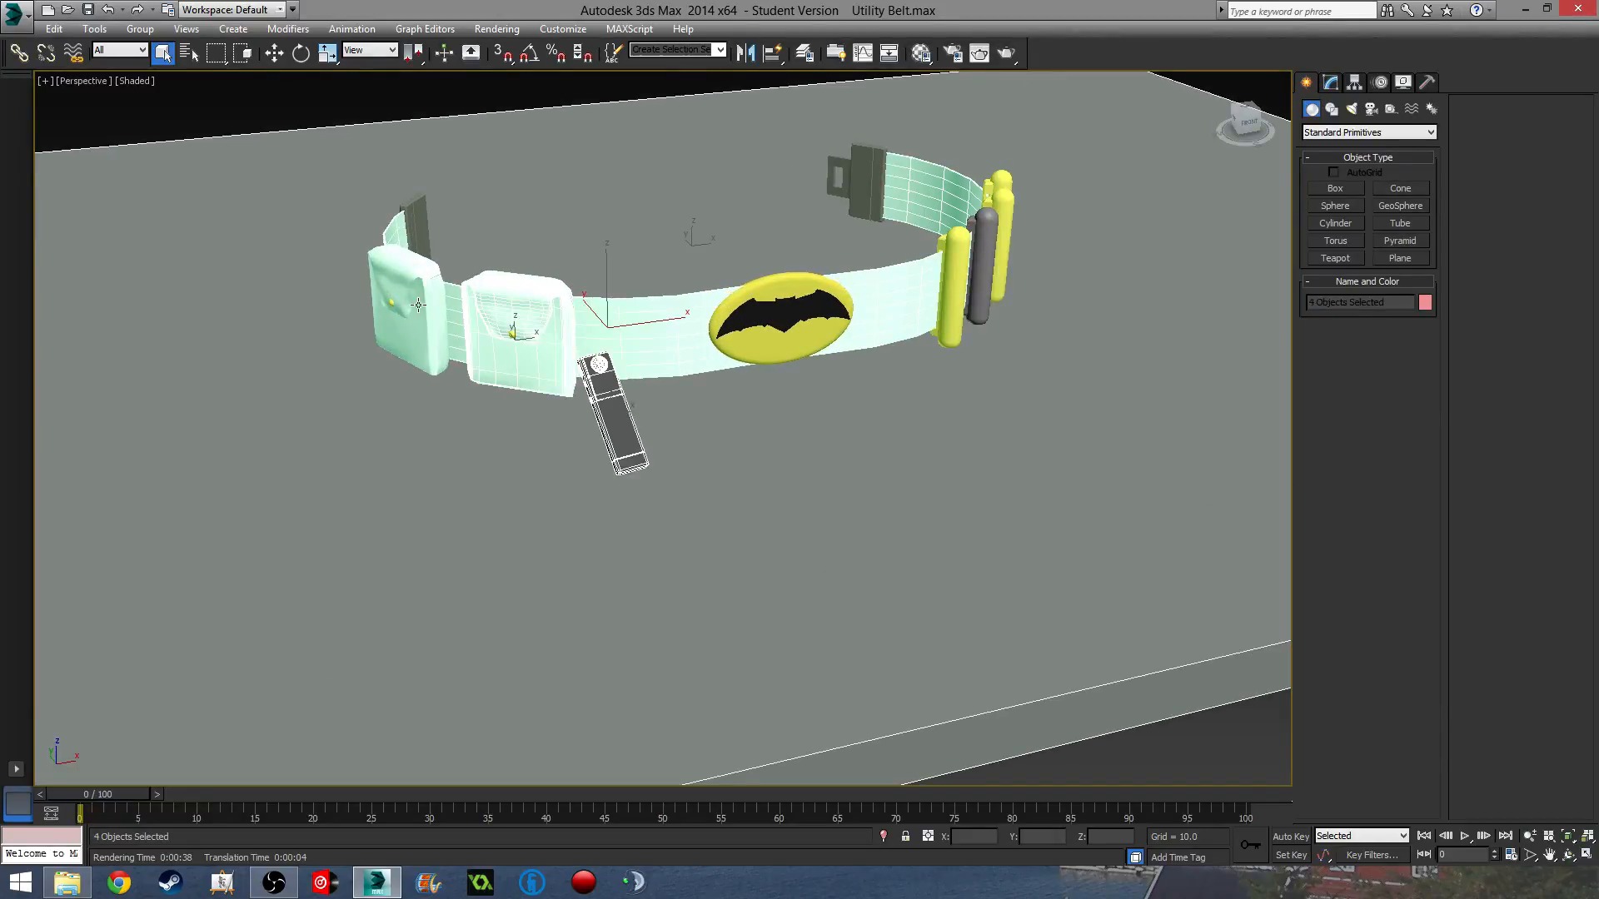
pyautogui.keyDown('ctrl'); pyautogui.click(418, 308); pyautogui.keyUp('ctrl')
pyautogui.keyDown('ctrl'); pyautogui.click(422, 215); pyautogui.keyUp('ctrl')
pyautogui.keyDown('ctrl'); pyautogui.click(953, 275); pyautogui.keyUp('ctrl')
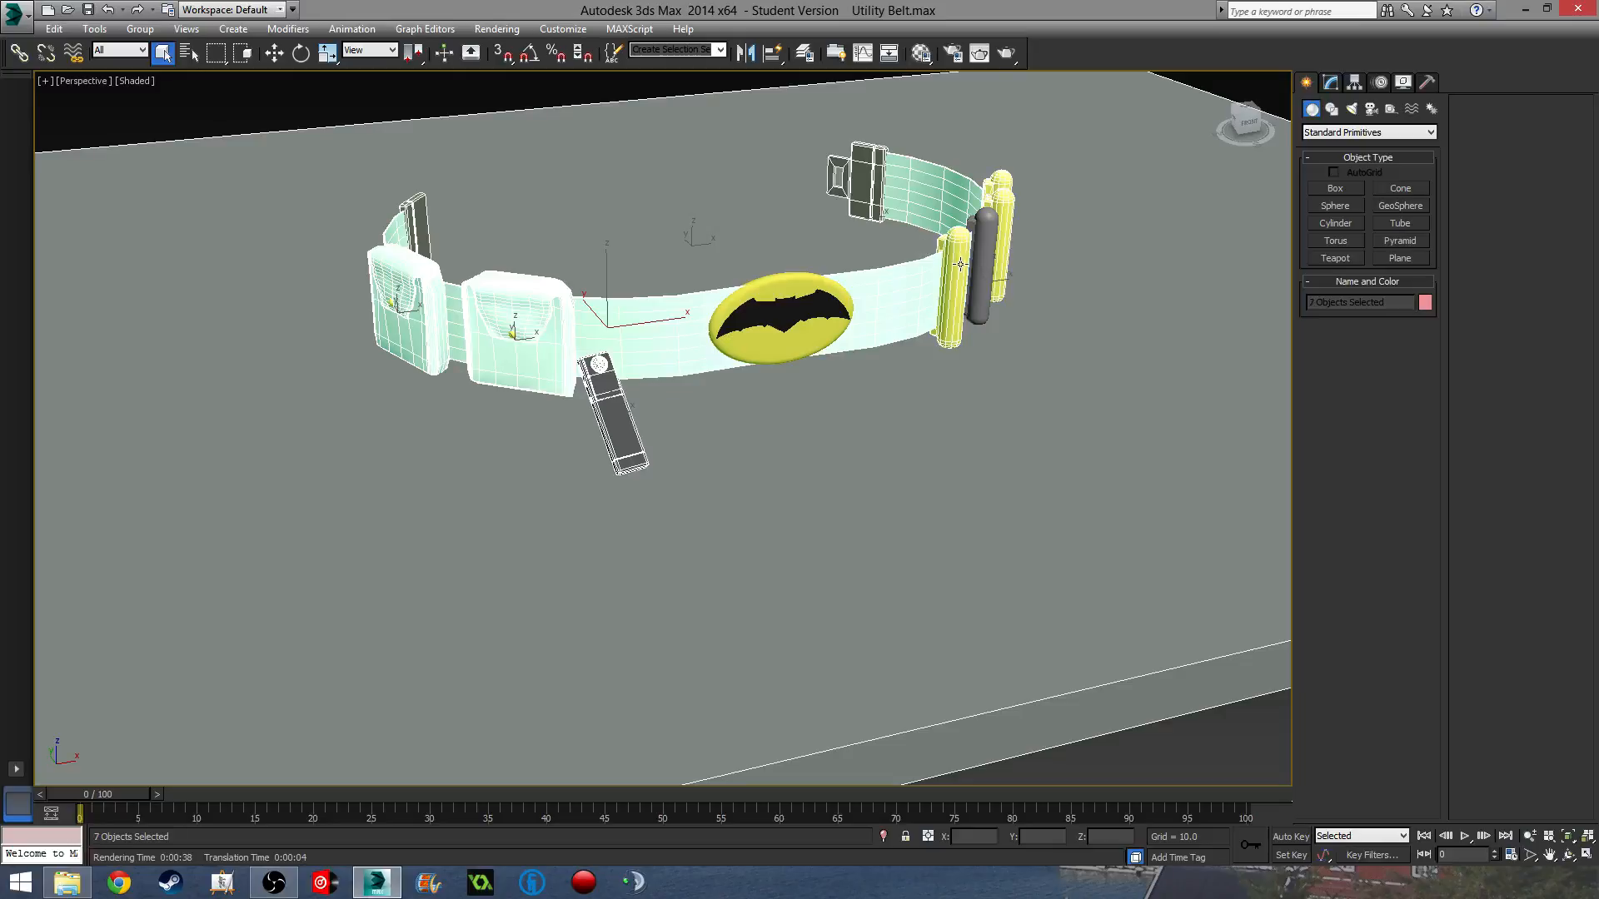
pyautogui.keyDown('ctrl'); pyautogui.click(986, 237); pyautogui.keyUp('ctrl')
pyautogui.keyDown('ctrl'); pyautogui.click(766, 291); pyautogui.keyUp('ctrl')
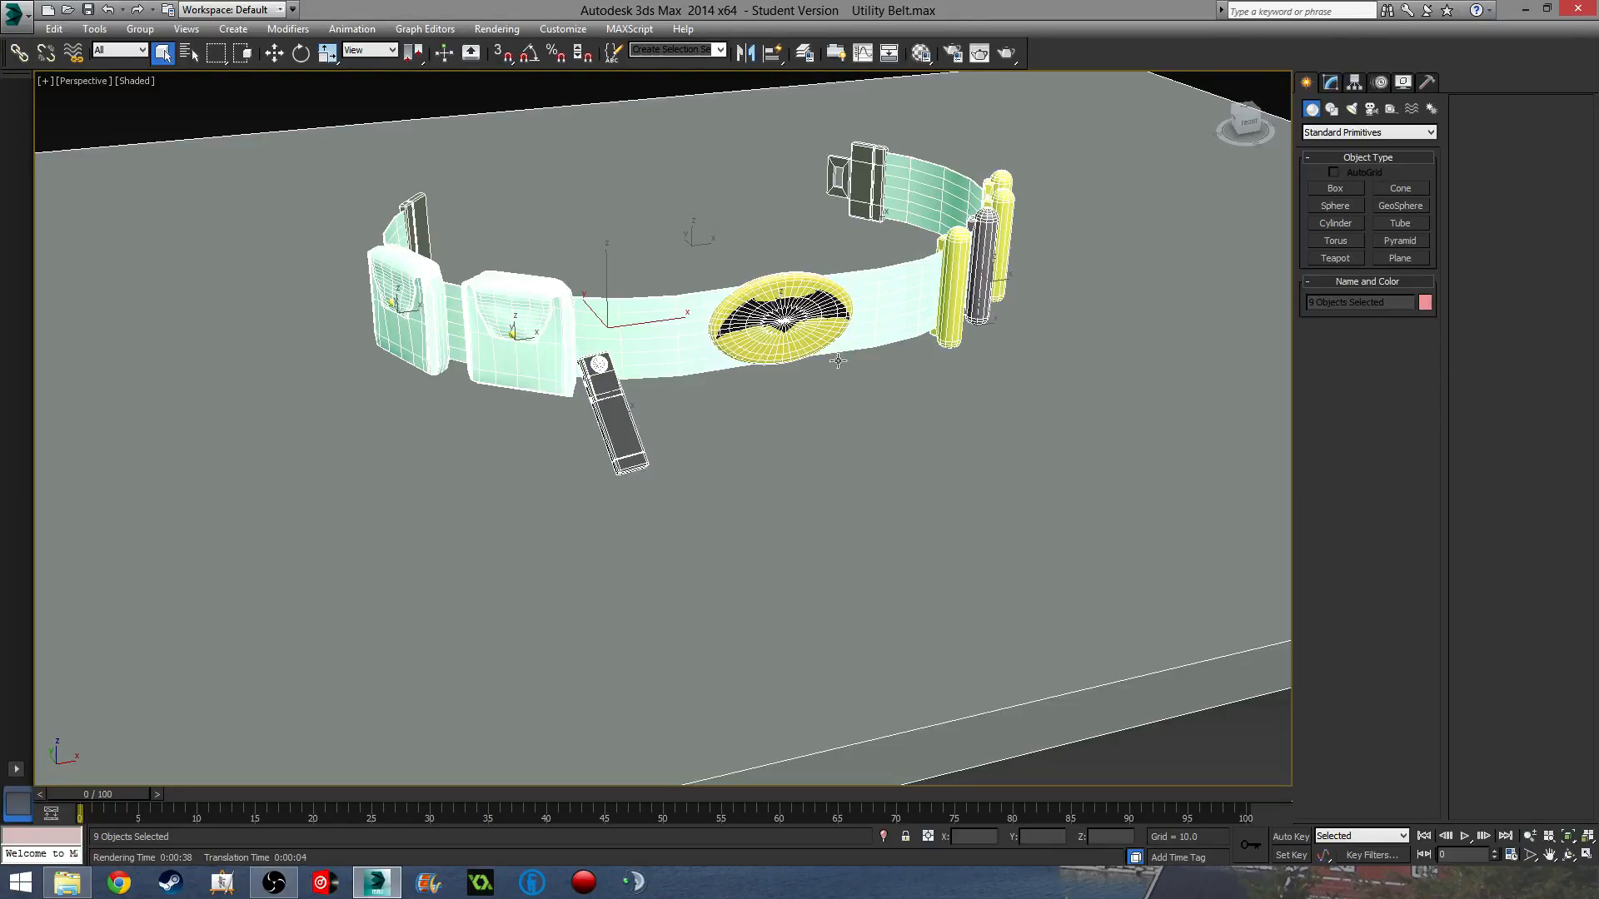
# Hide the selected objects to check for parts missing from the selection, and undo the hiding.
pyautogui.rightClick(987, 505)
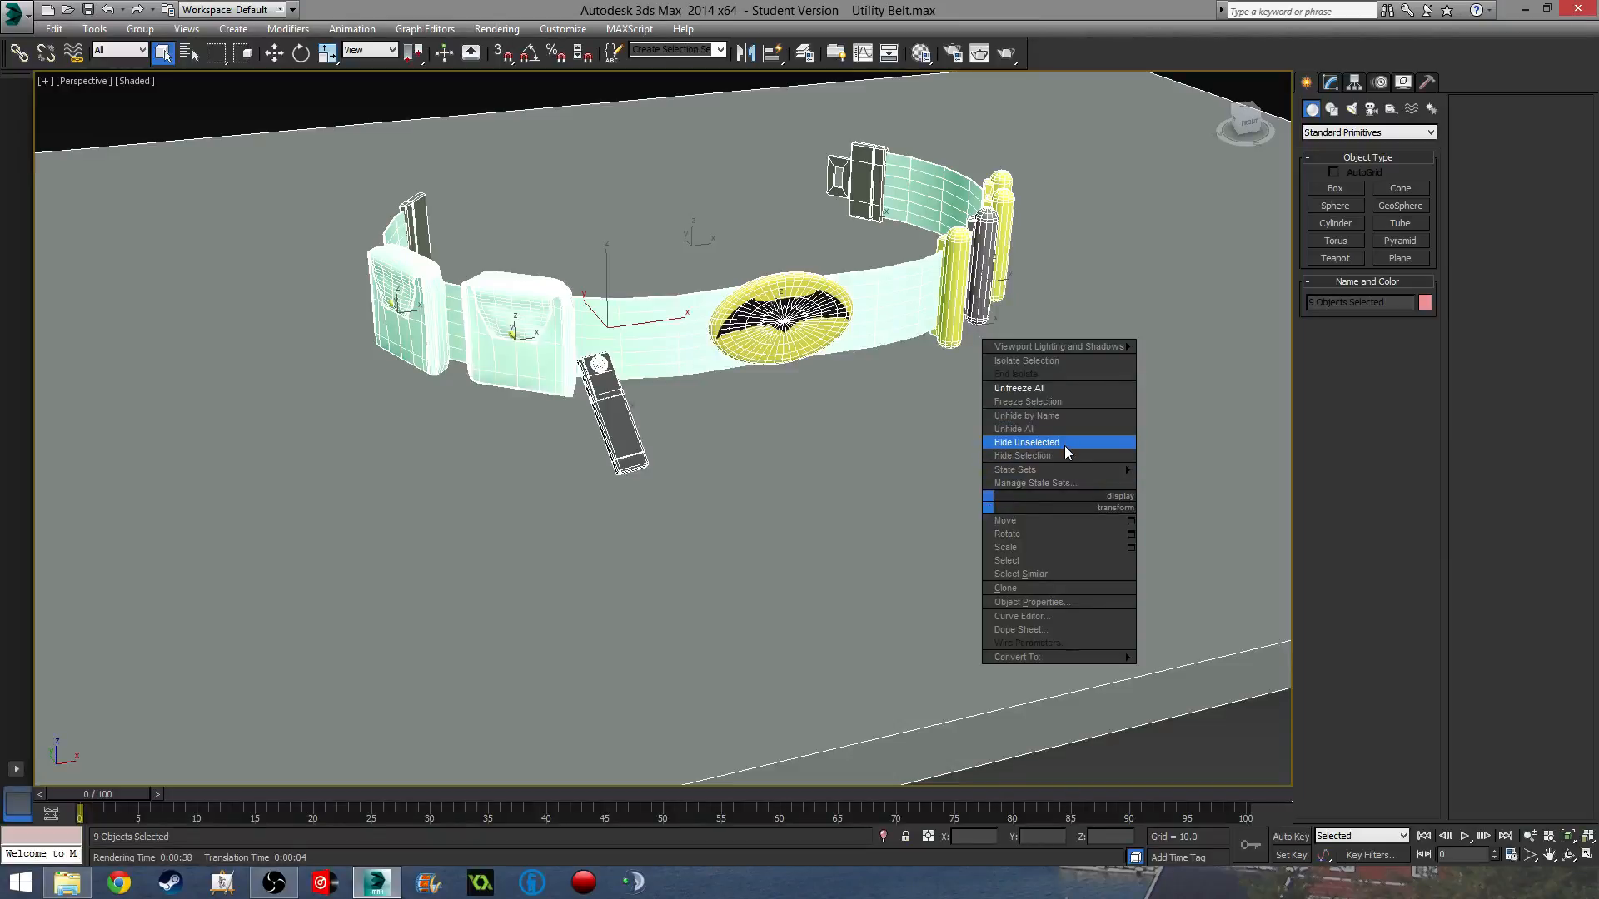
pyautogui.click(1065, 456)
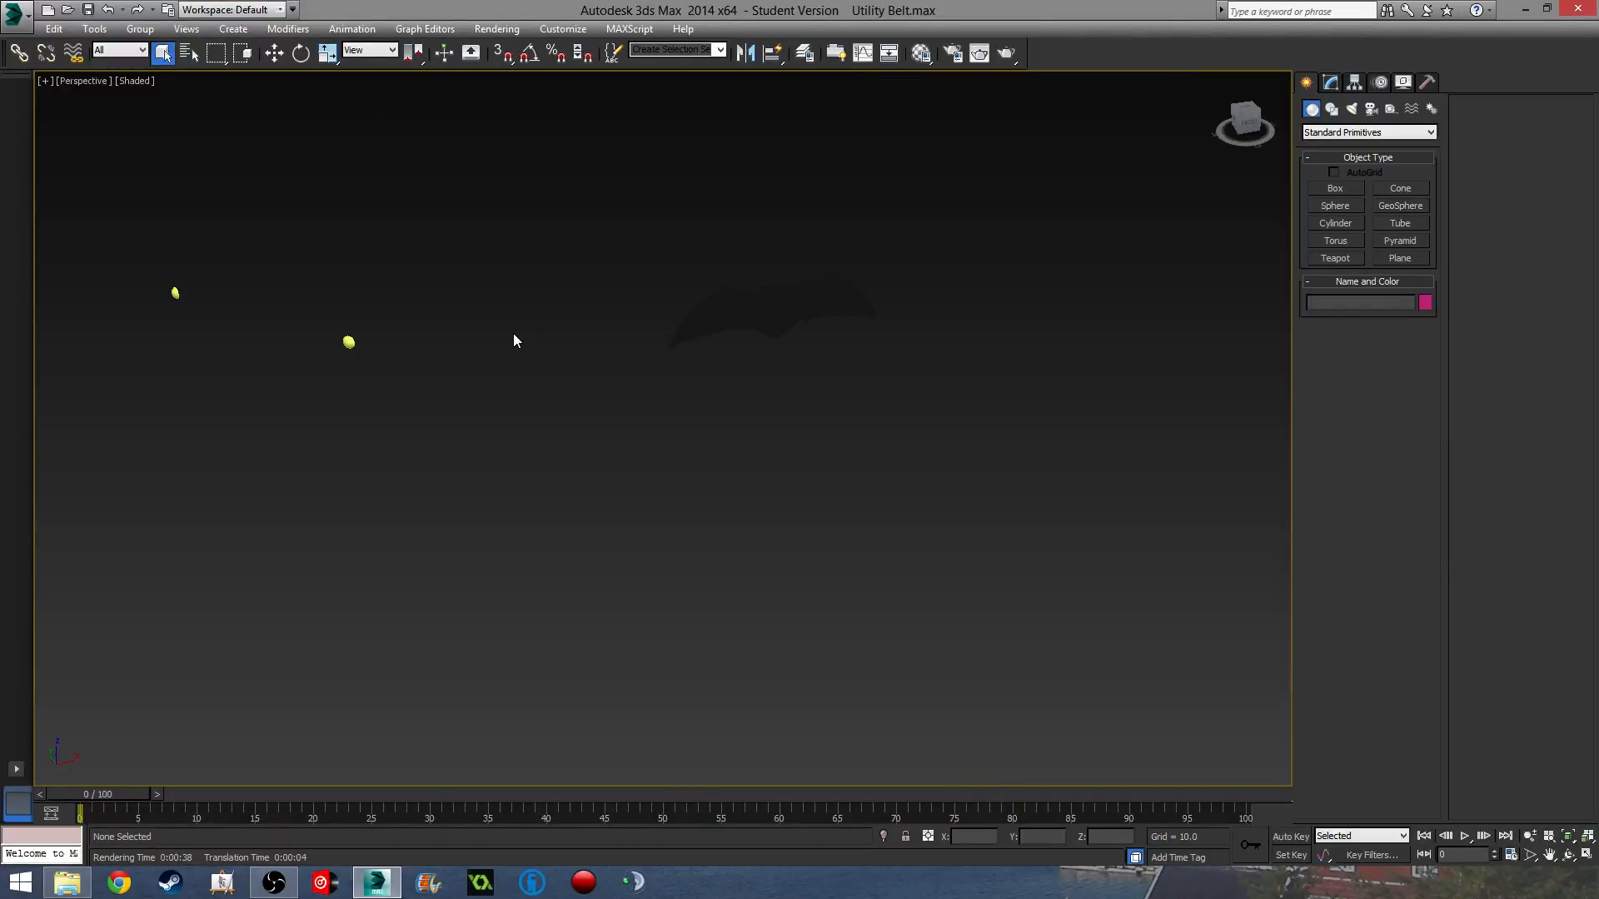
pyautogui.hotkey('ctrl', 'z')
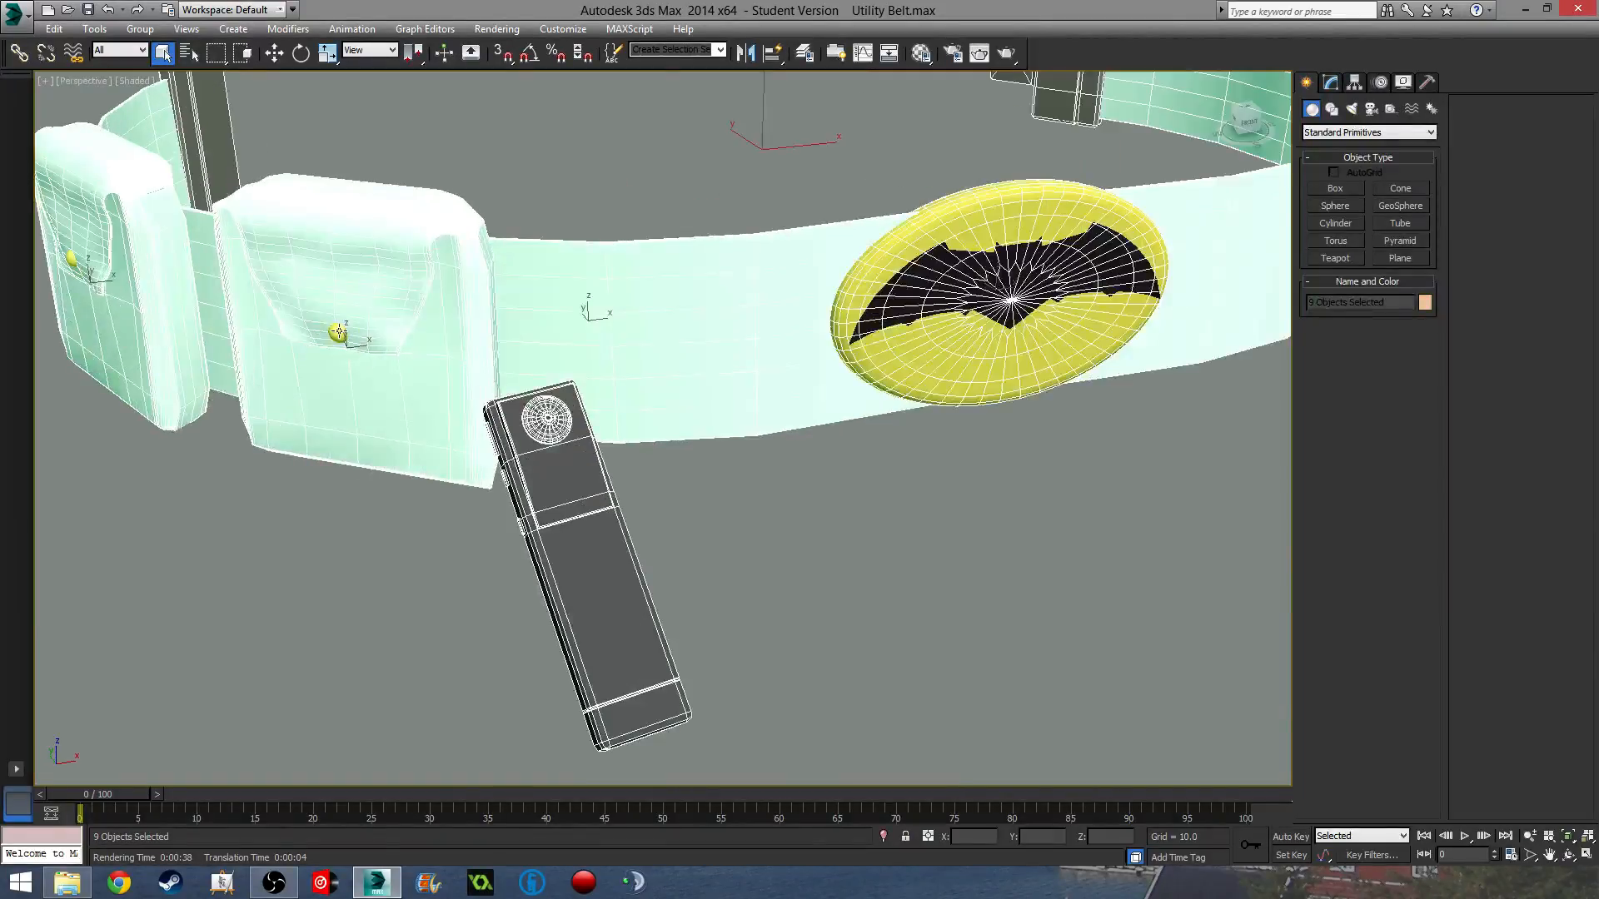
# Add the yellow snap buttons on the pouches to the current selection.
pyautogui.keyDown('ctrl'); pyautogui.click(338, 332); pyautogui.keyUp('ctrl')
pyautogui.scroll(-5, 846, 298)
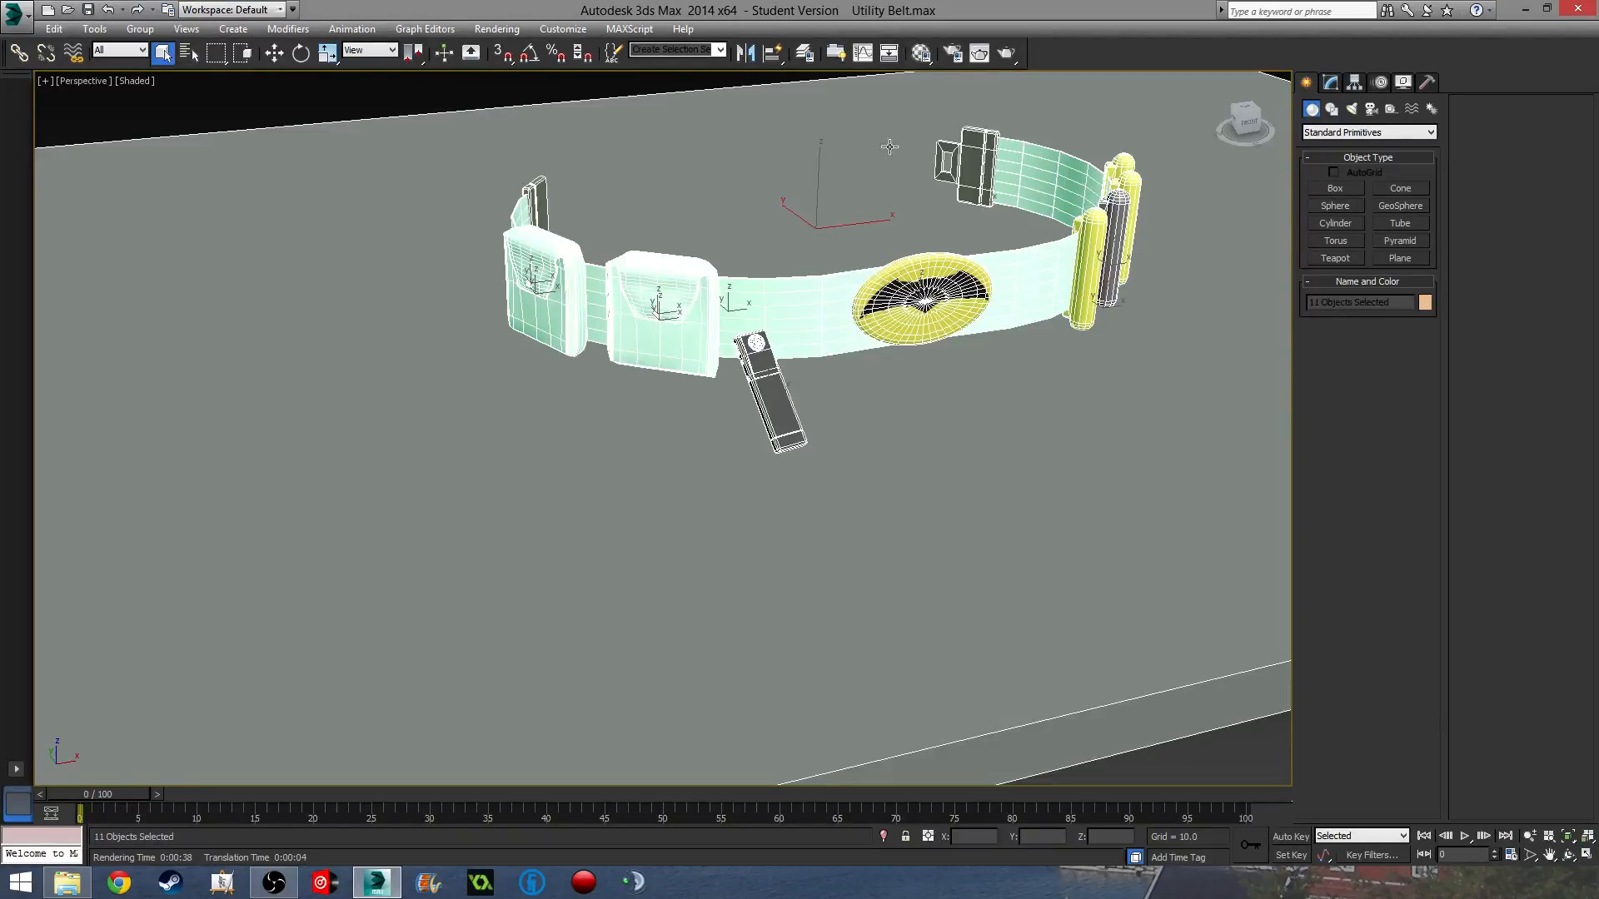
# Hide the selected belt parts and table.
pyautogui.rightClick(966, 459)
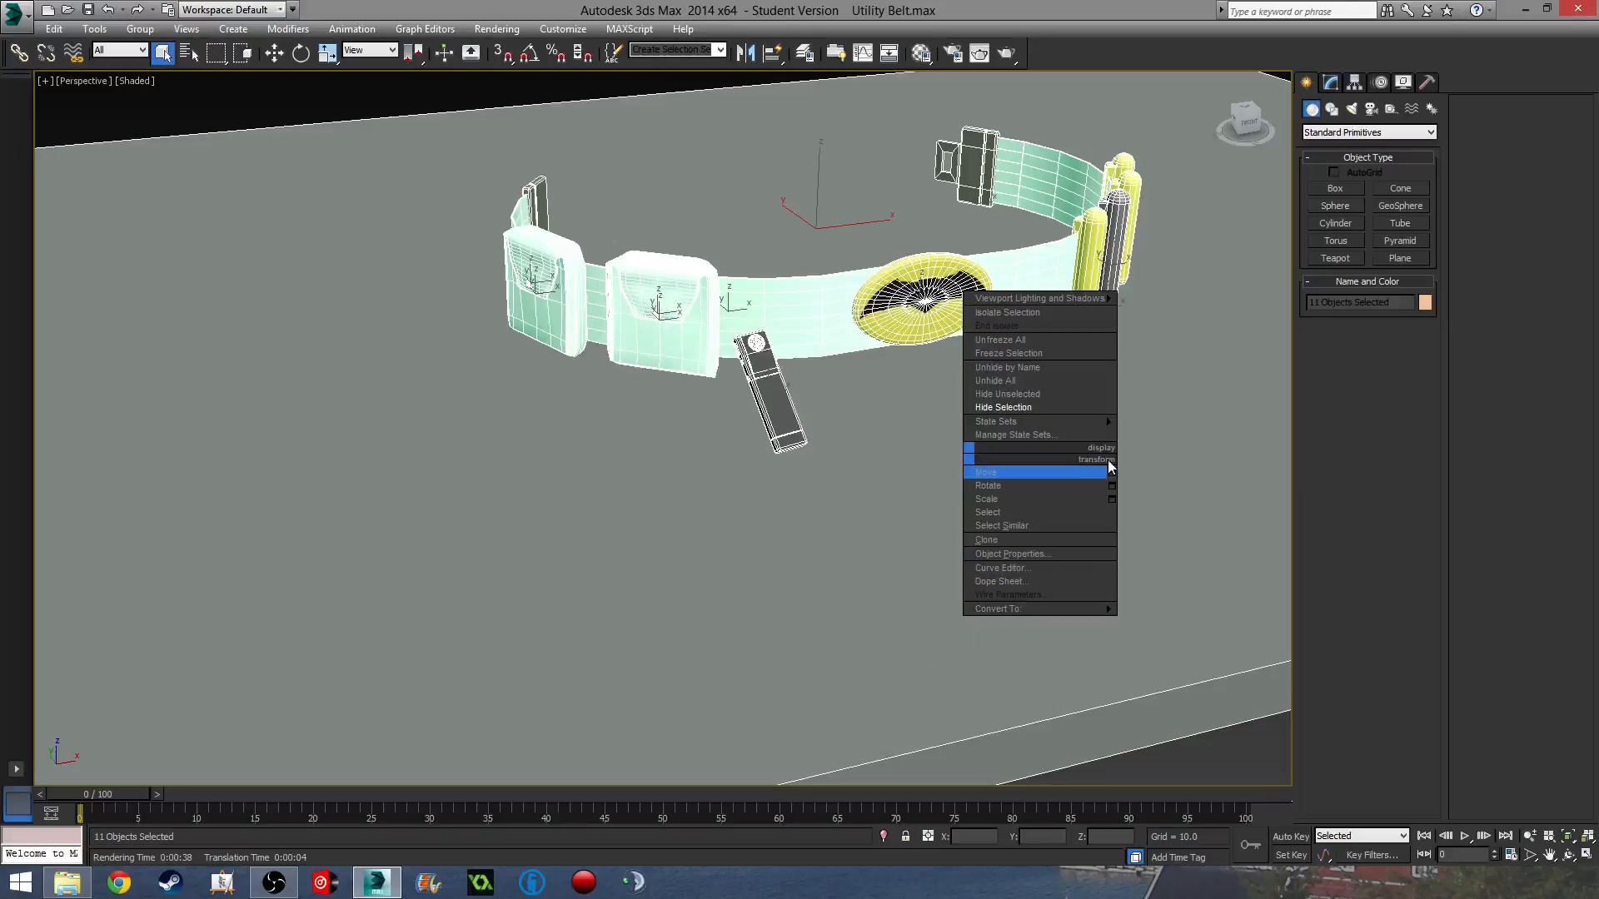
pyautogui.click(1035, 407)
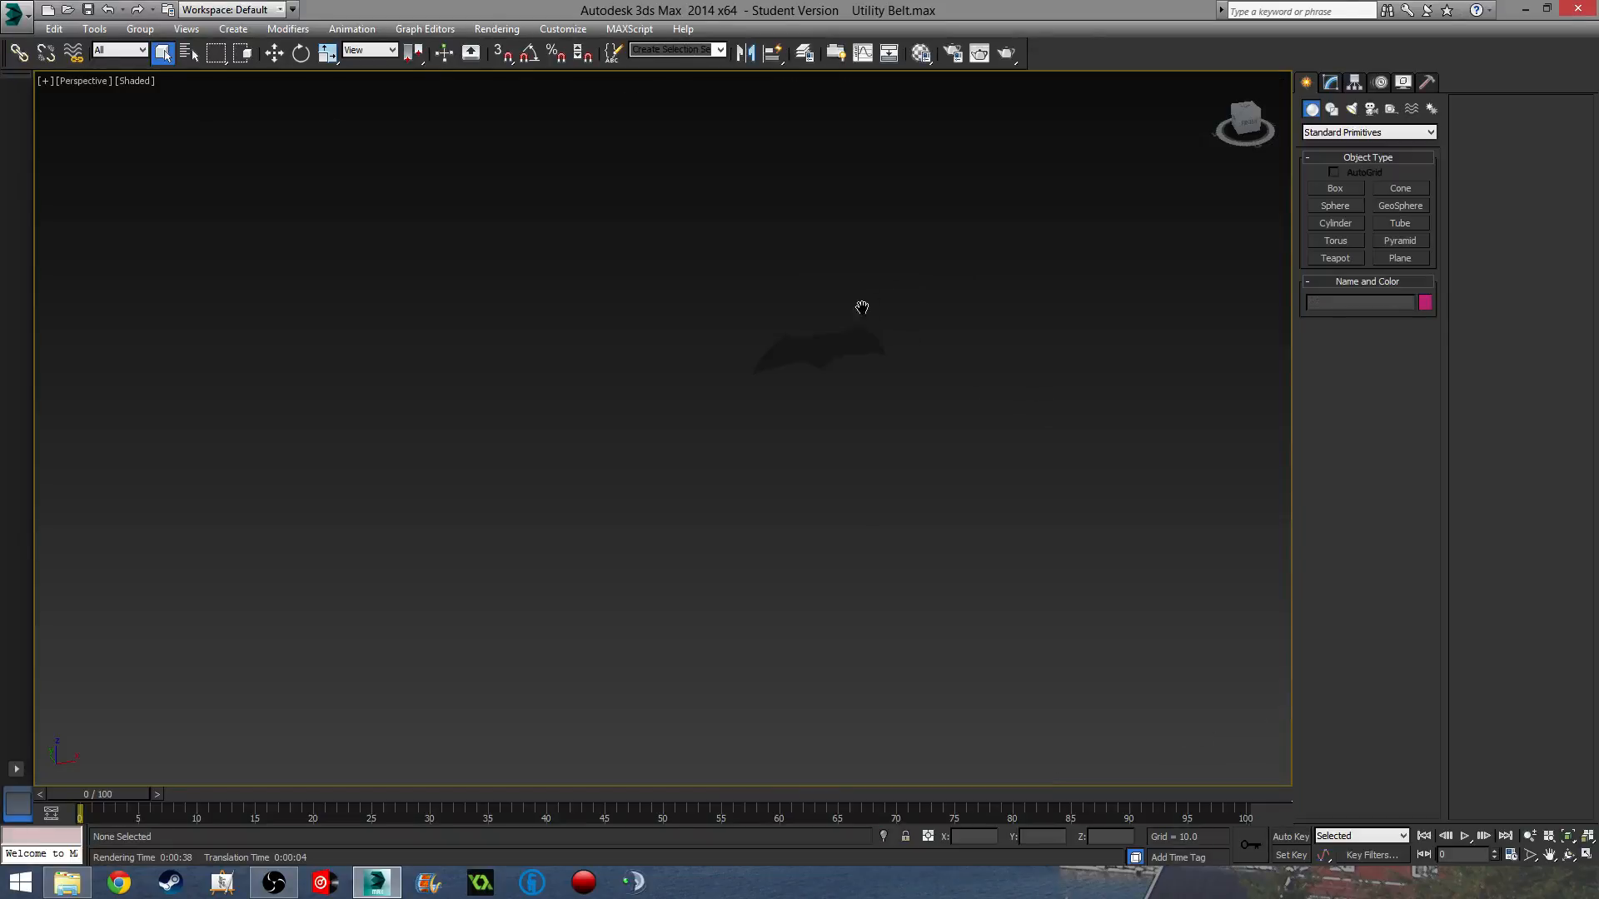
# Clone the bat shape as one Copy, moved about 11 units along the negative Y axis.
pyautogui.click(739, 476)
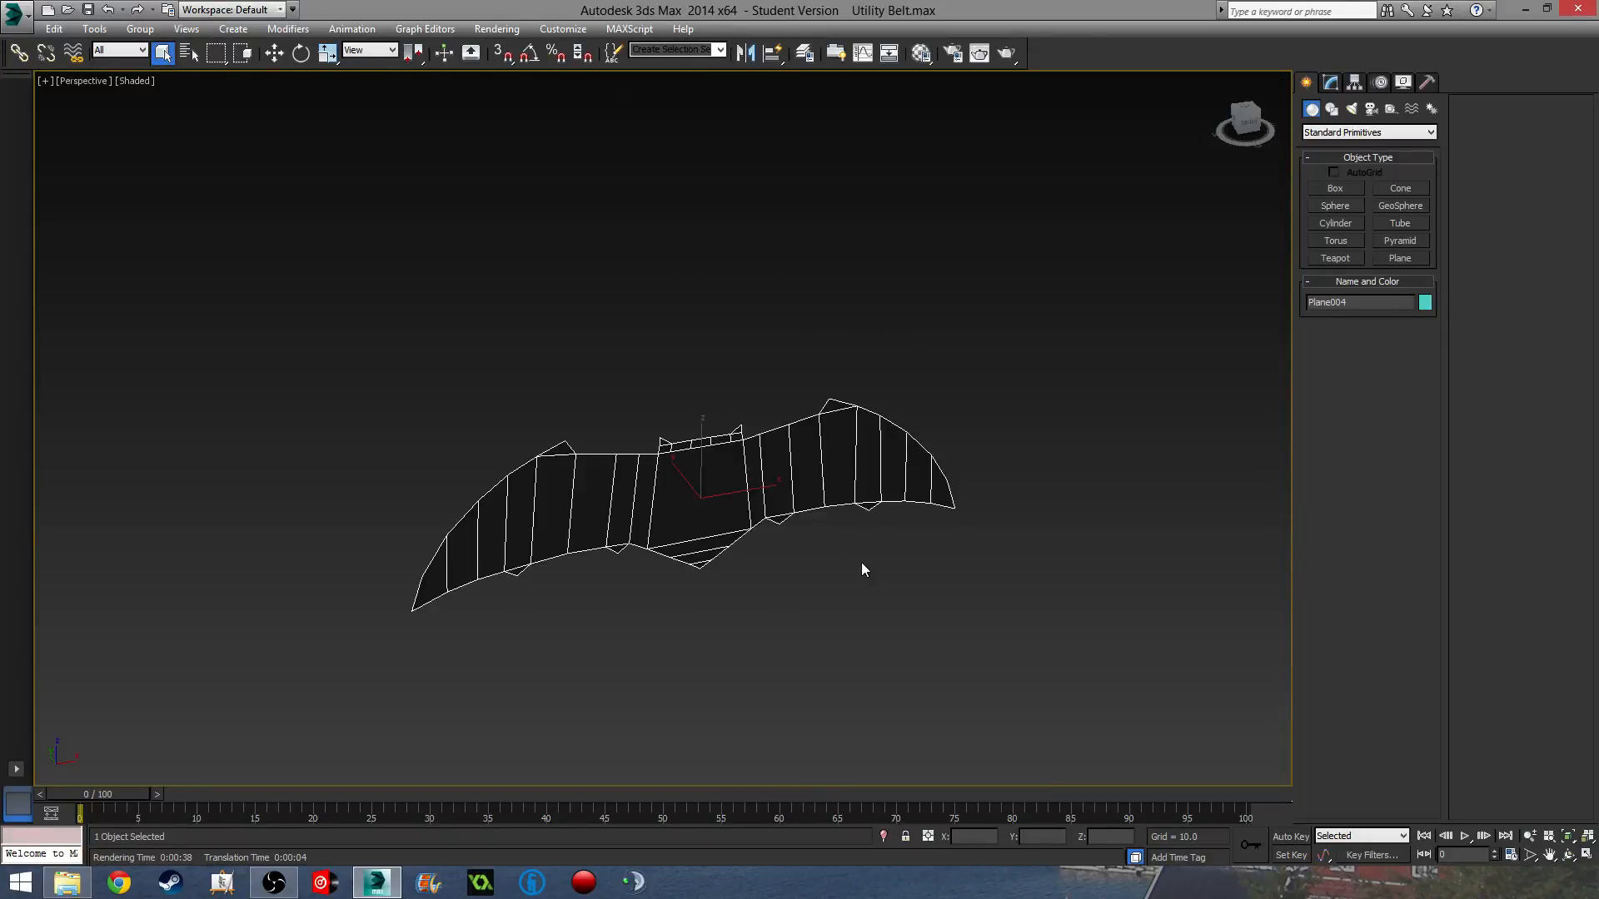
pyautogui.keyDown('alt'); pyautogui.moveTo(877, 613); pyautogui.dragTo(826, 514, button='middle'); pyautogui.keyUp('alt')
pyautogui.press('w')
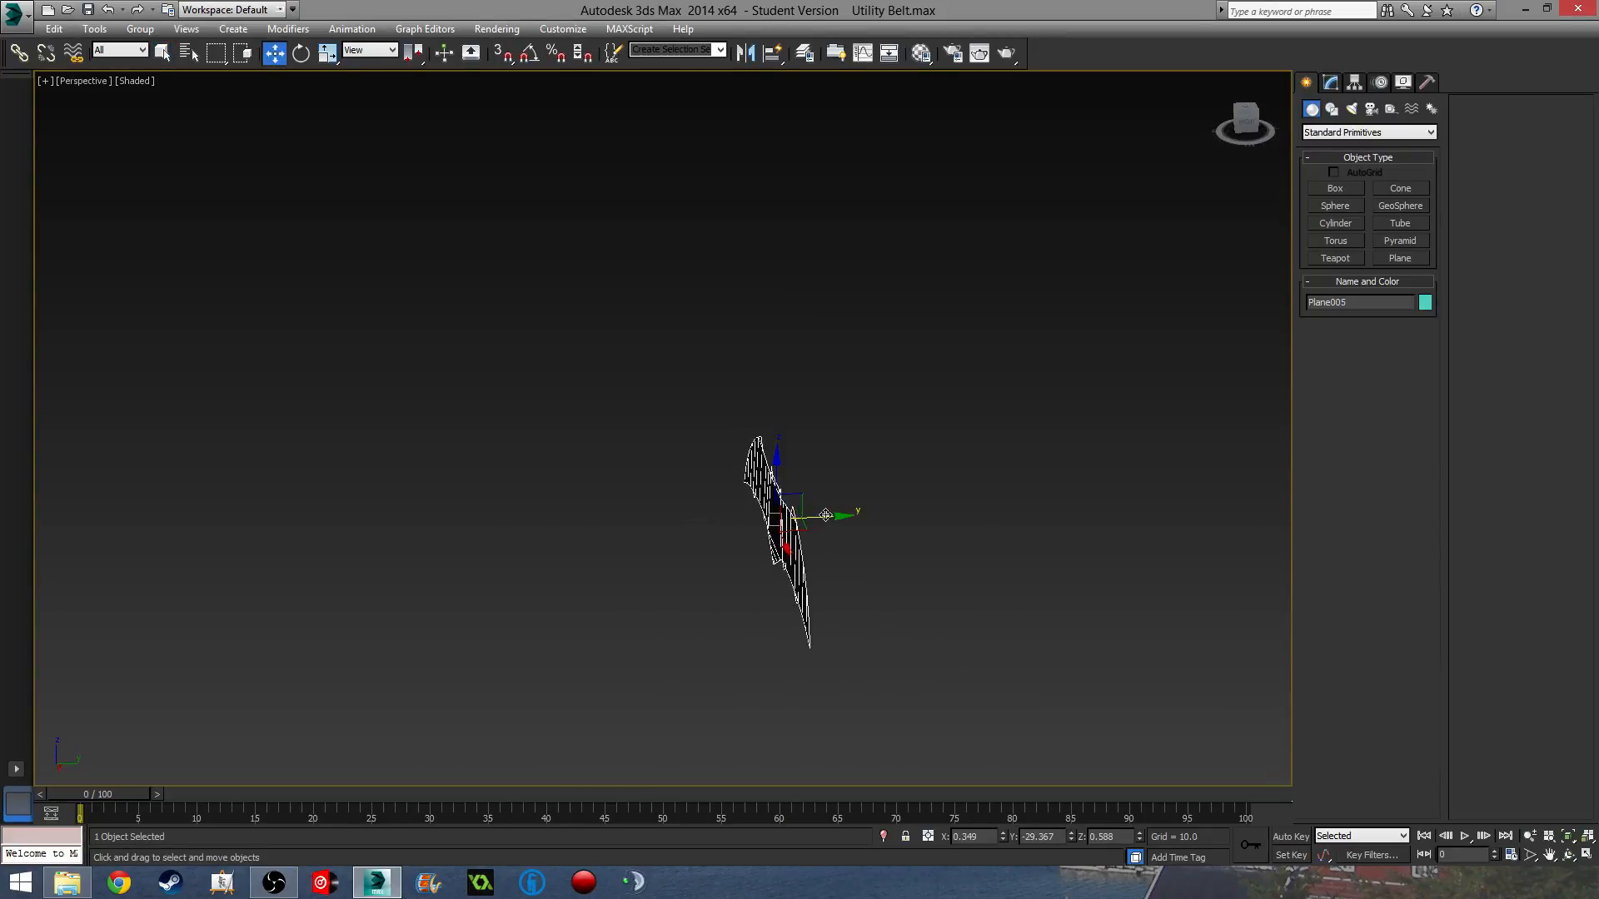
pyautogui.keyDown('shift'); pyautogui.moveTo(825, 515); pyautogui.dragTo(605, 526); pyautogui.keyUp('shift')
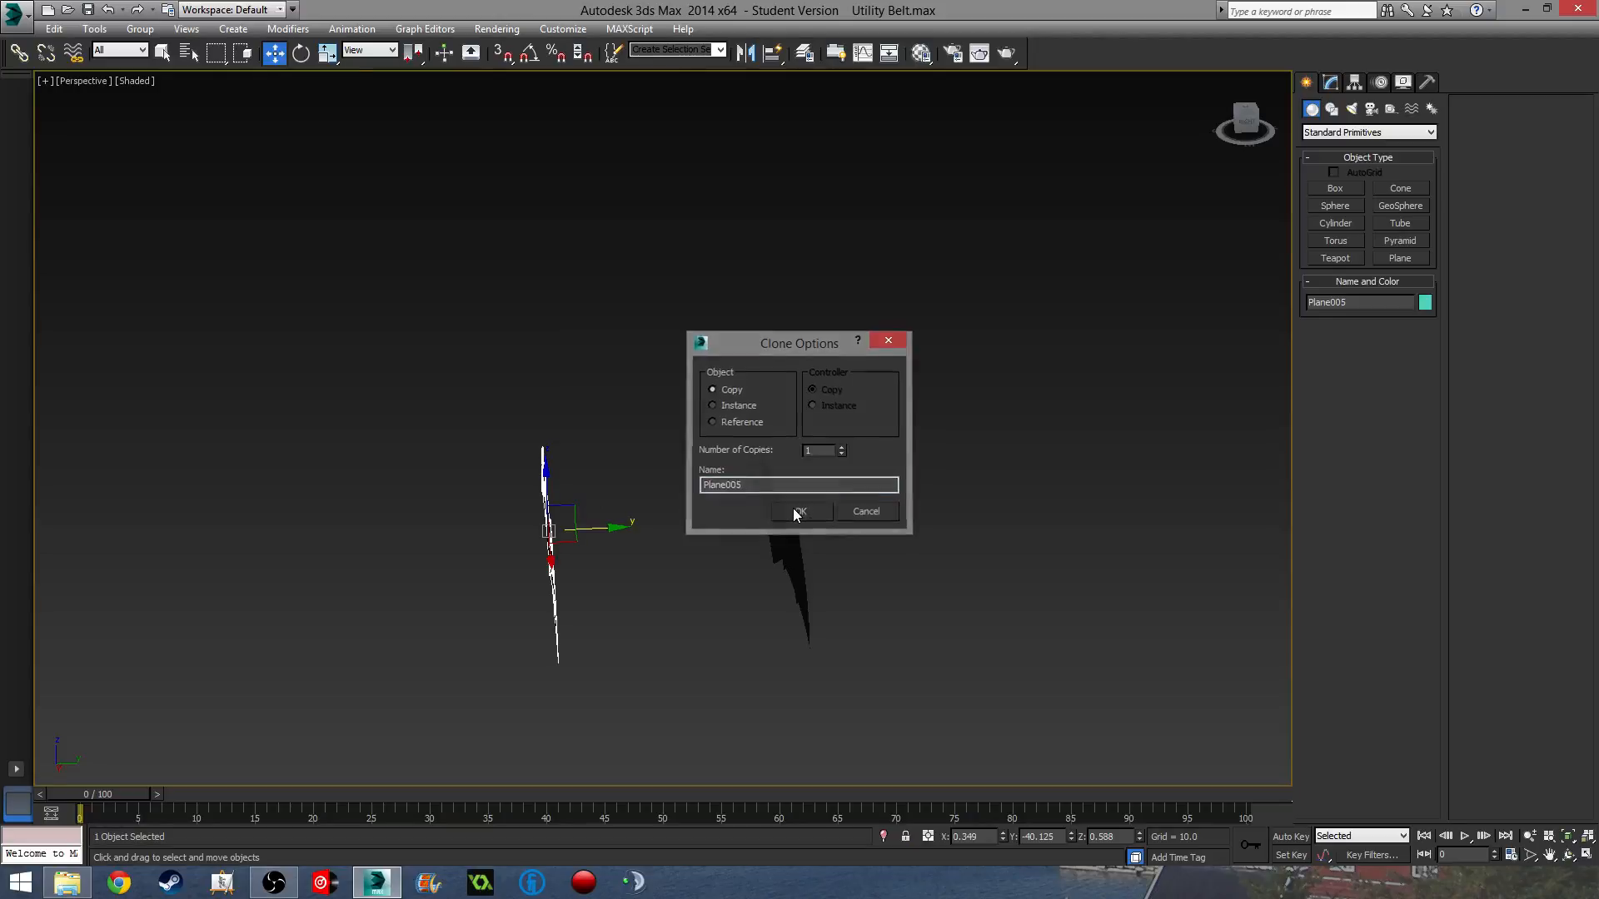
pyautogui.click(796, 511)
# Hide the original bat shape, keeping only the new copy in view.
pyautogui.keyDown('alt'); pyautogui.moveTo(793, 509); pyautogui.dragTo(713, 447, button='middle'); pyautogui.keyUp('alt')
pyautogui.moveTo(744, 544)
pyautogui.keyDown('alt'); pyautogui.mouseDown(button='middle')
pyautogui.moveTo(802, 535)
pyautogui.moveTo(823, 427)
pyautogui.mouseUp(button='middle'); pyautogui.keyUp('alt')
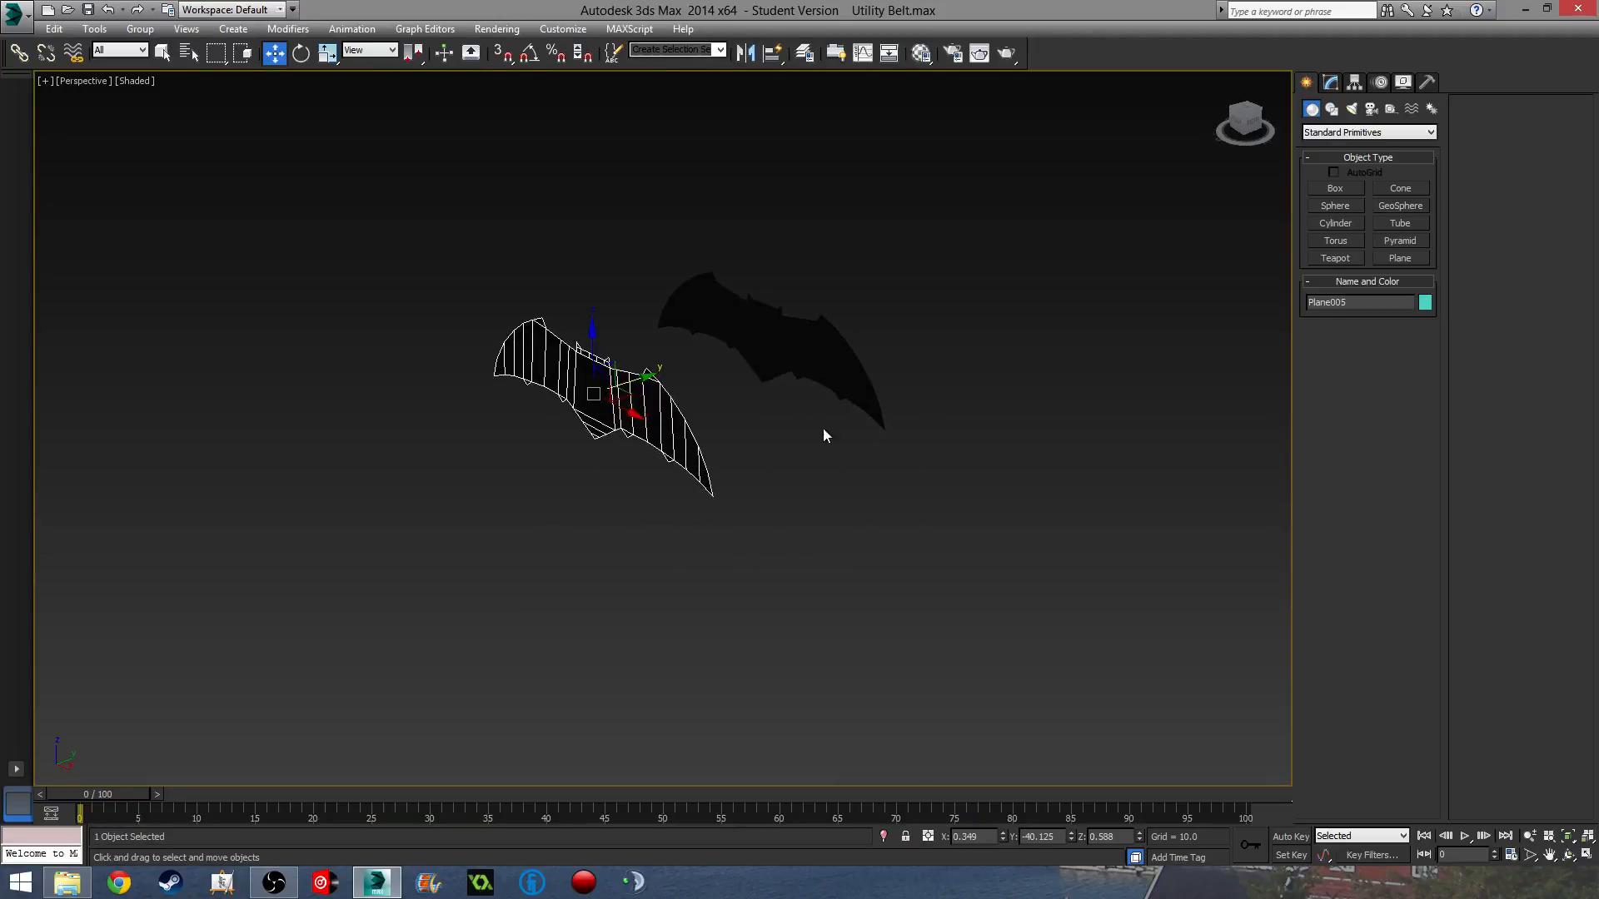
pyautogui.keyDown('ctrl'); pyautogui.click(795, 358); pyautogui.keyUp('ctrl')
pyautogui.click(617, 408)
pyautogui.click(833, 366)
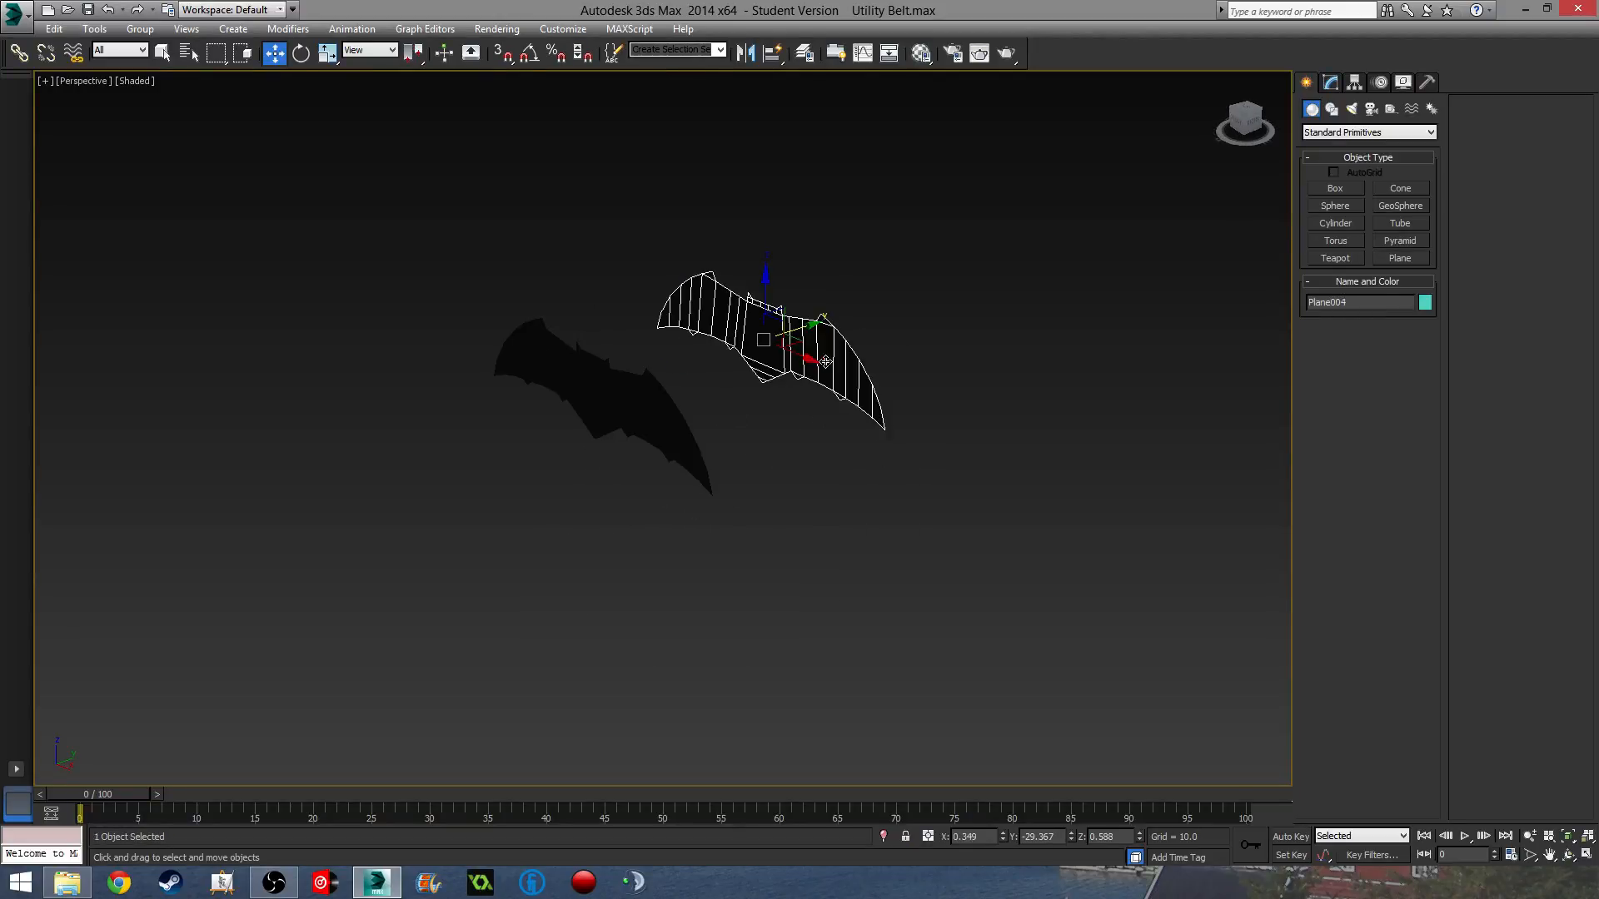
pyautogui.rightClick(881, 487)
pyautogui.click(962, 440)
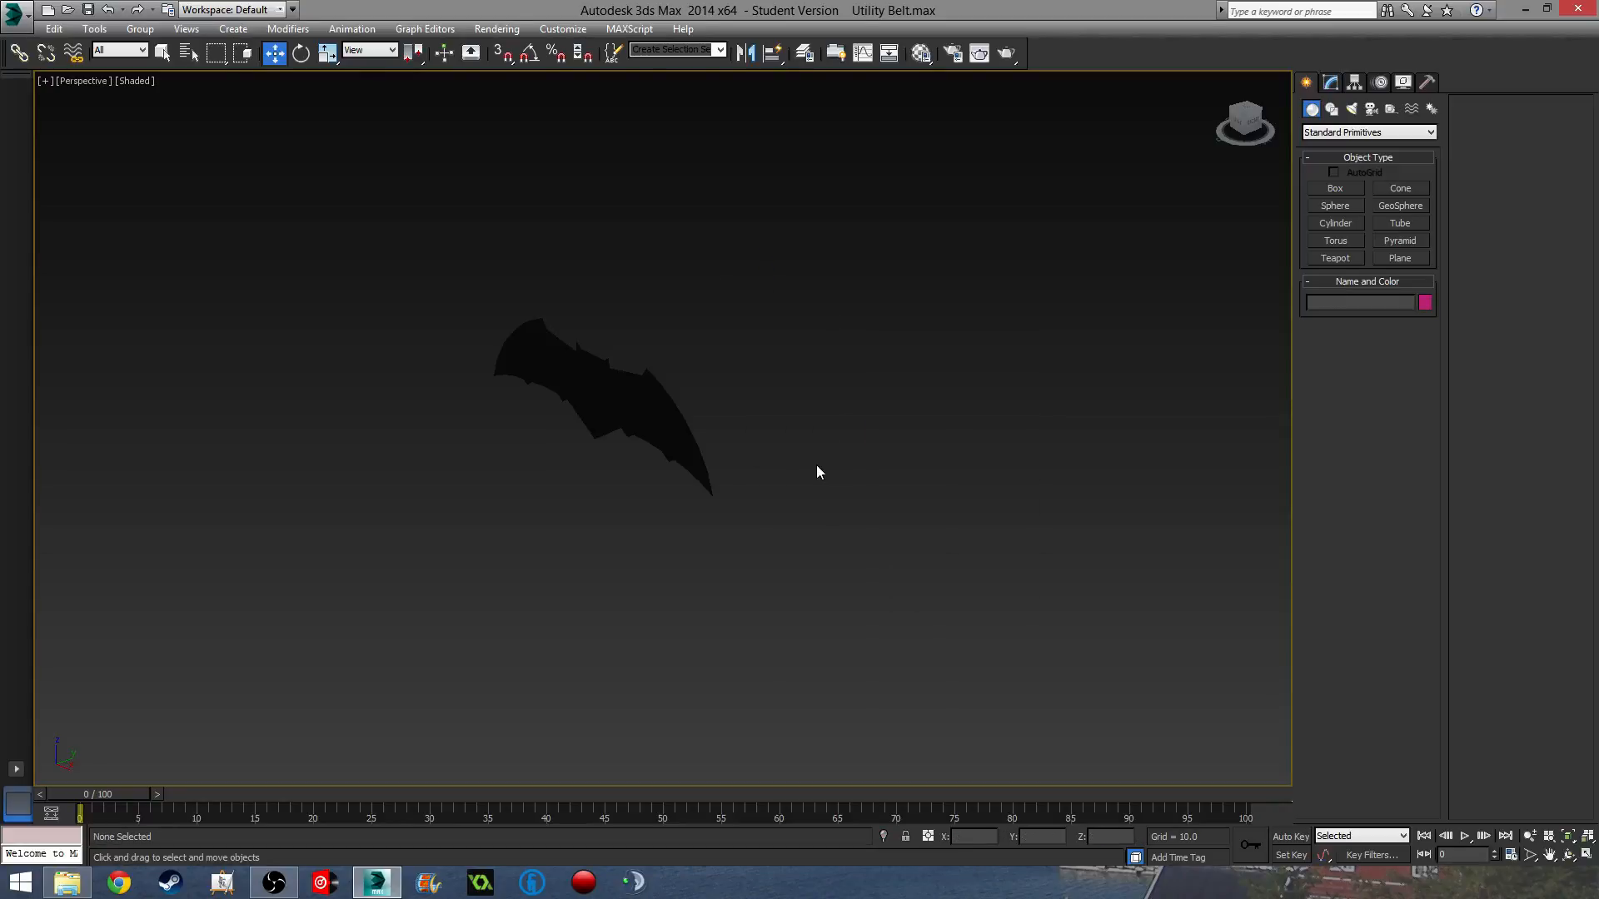
# Select the copied bat shape and frame it in the Front view.
pyautogui.click(687, 446)
pyautogui.moveTo(687, 445)
pyautogui.keyDown('alt'); pyautogui.mouseDown(button='middle')
pyautogui.moveTo(920, 530)
pyautogui.moveTo(878, 540)
pyautogui.mouseUp(button='middle'); pyautogui.keyUp('alt')
pyautogui.scroll(6, 607, 405)
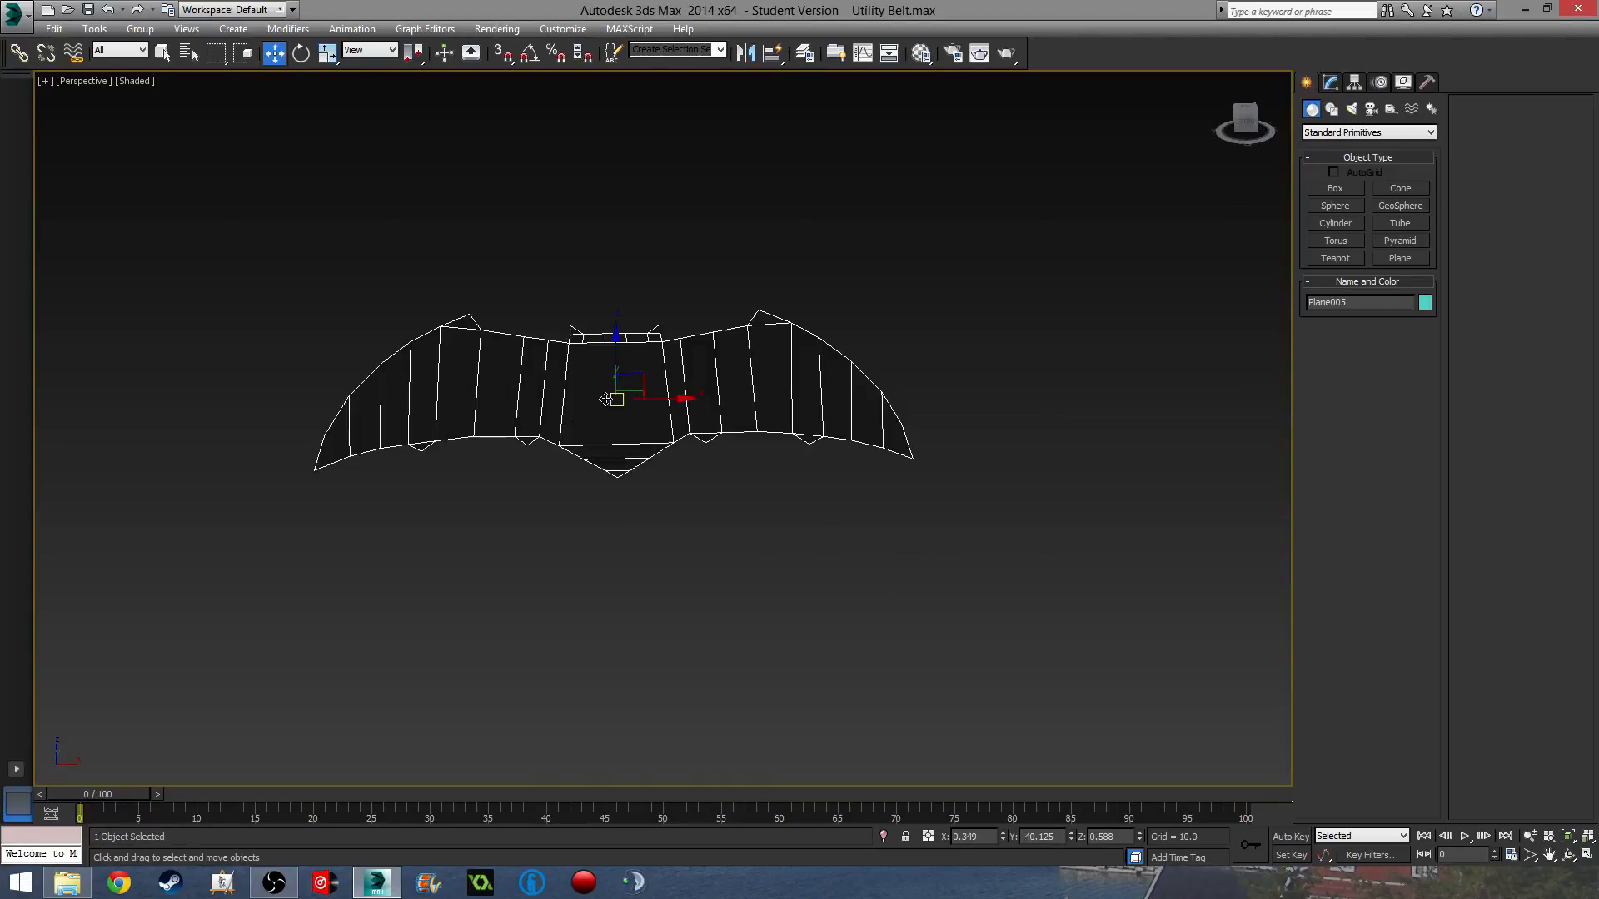
pyautogui.moveTo(711, 404); pyautogui.dragTo(682, 468, button='middle')
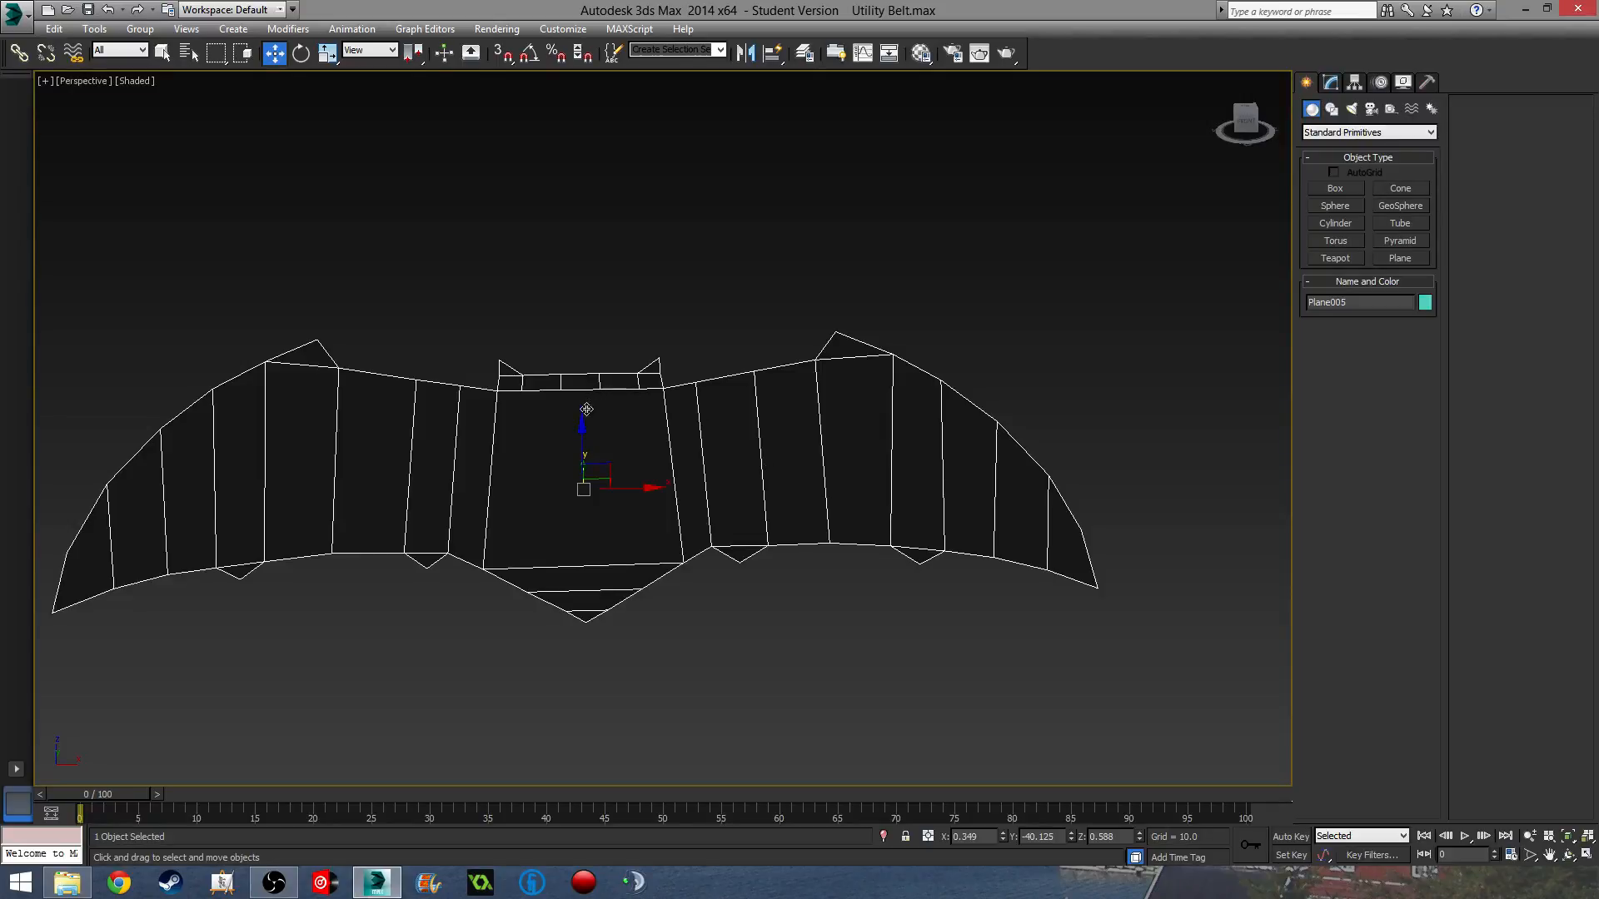
pyautogui.click(883, 671)
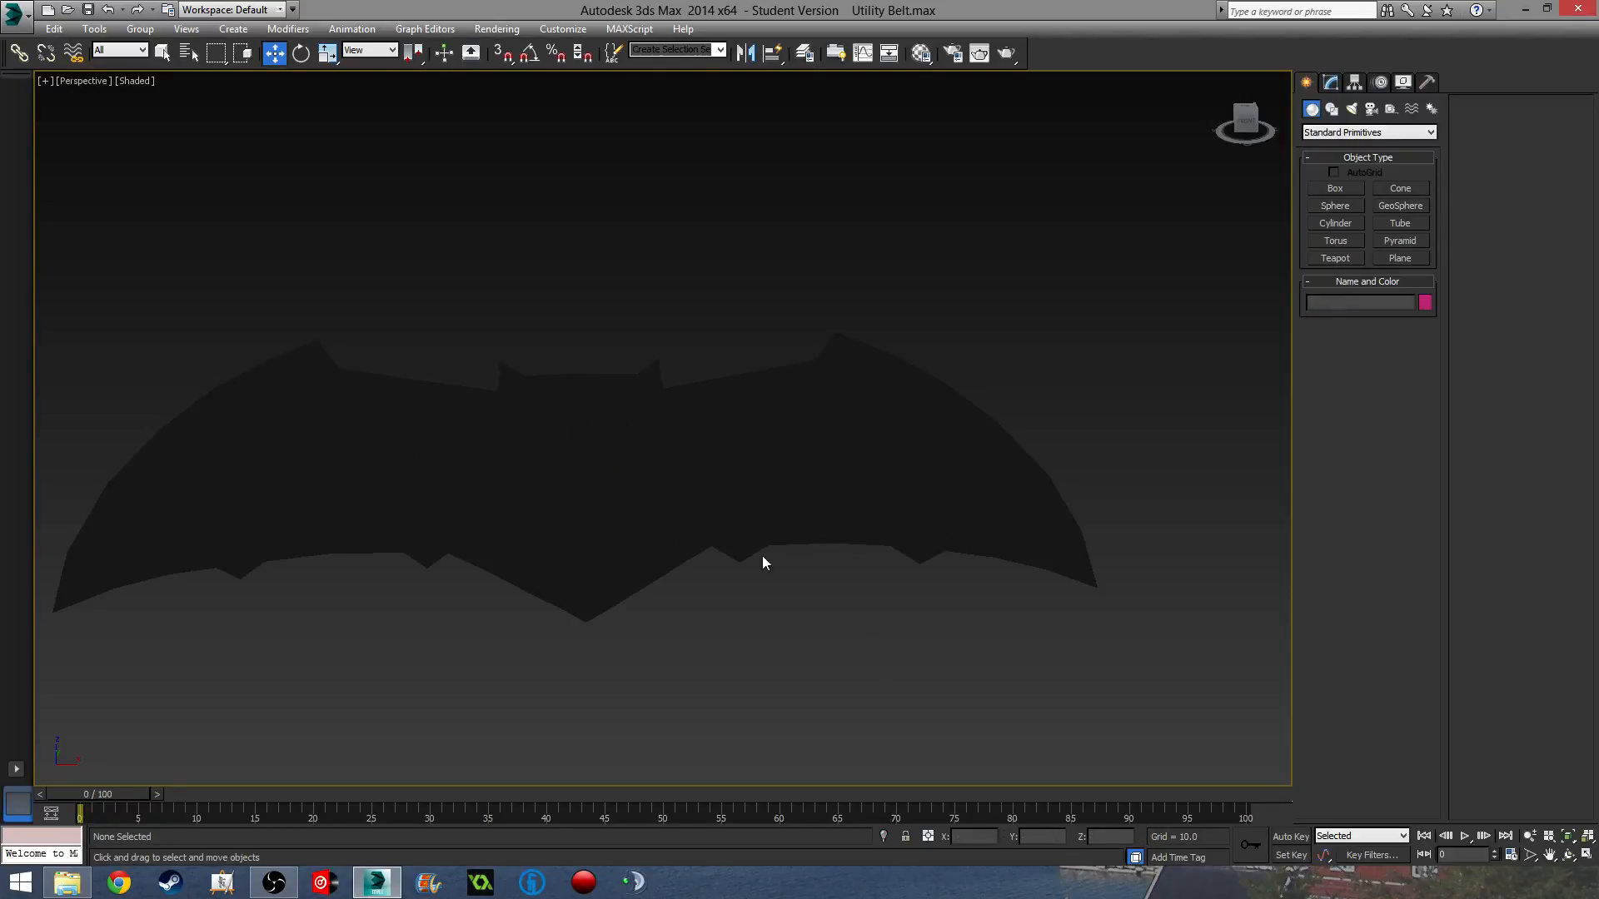
pyautogui.keyDown('alt'); pyautogui.moveTo(717, 553); pyautogui.dragTo(499, 521, button='middle'); pyautogui.keyUp('alt')
pyautogui.click(178, 463)
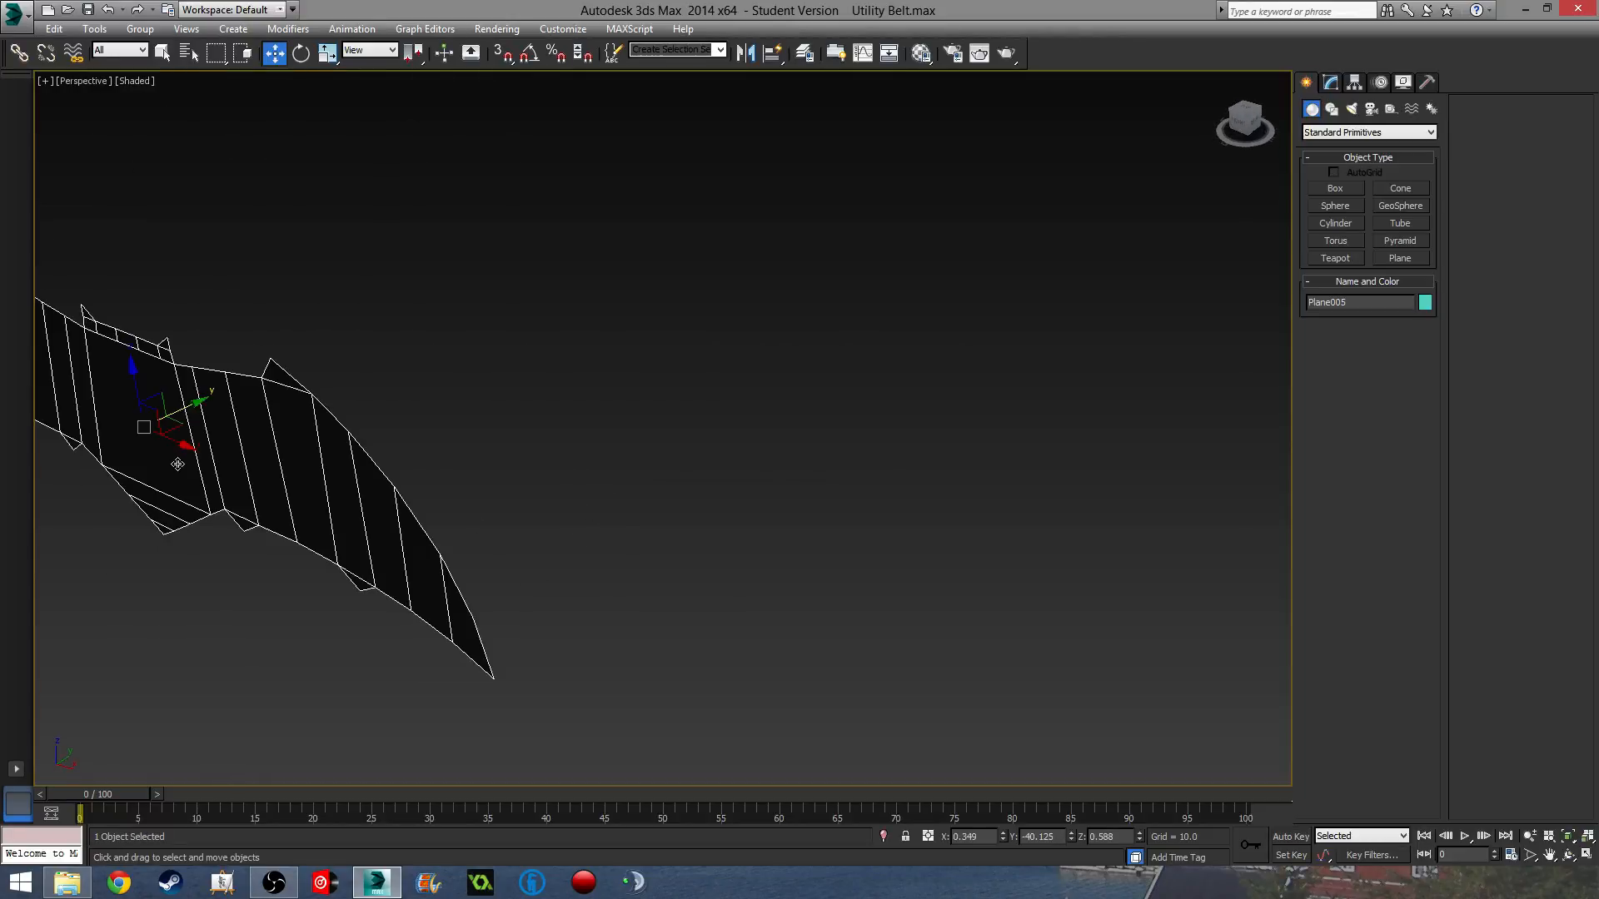
pyautogui.press('z')
pyautogui.press('f')
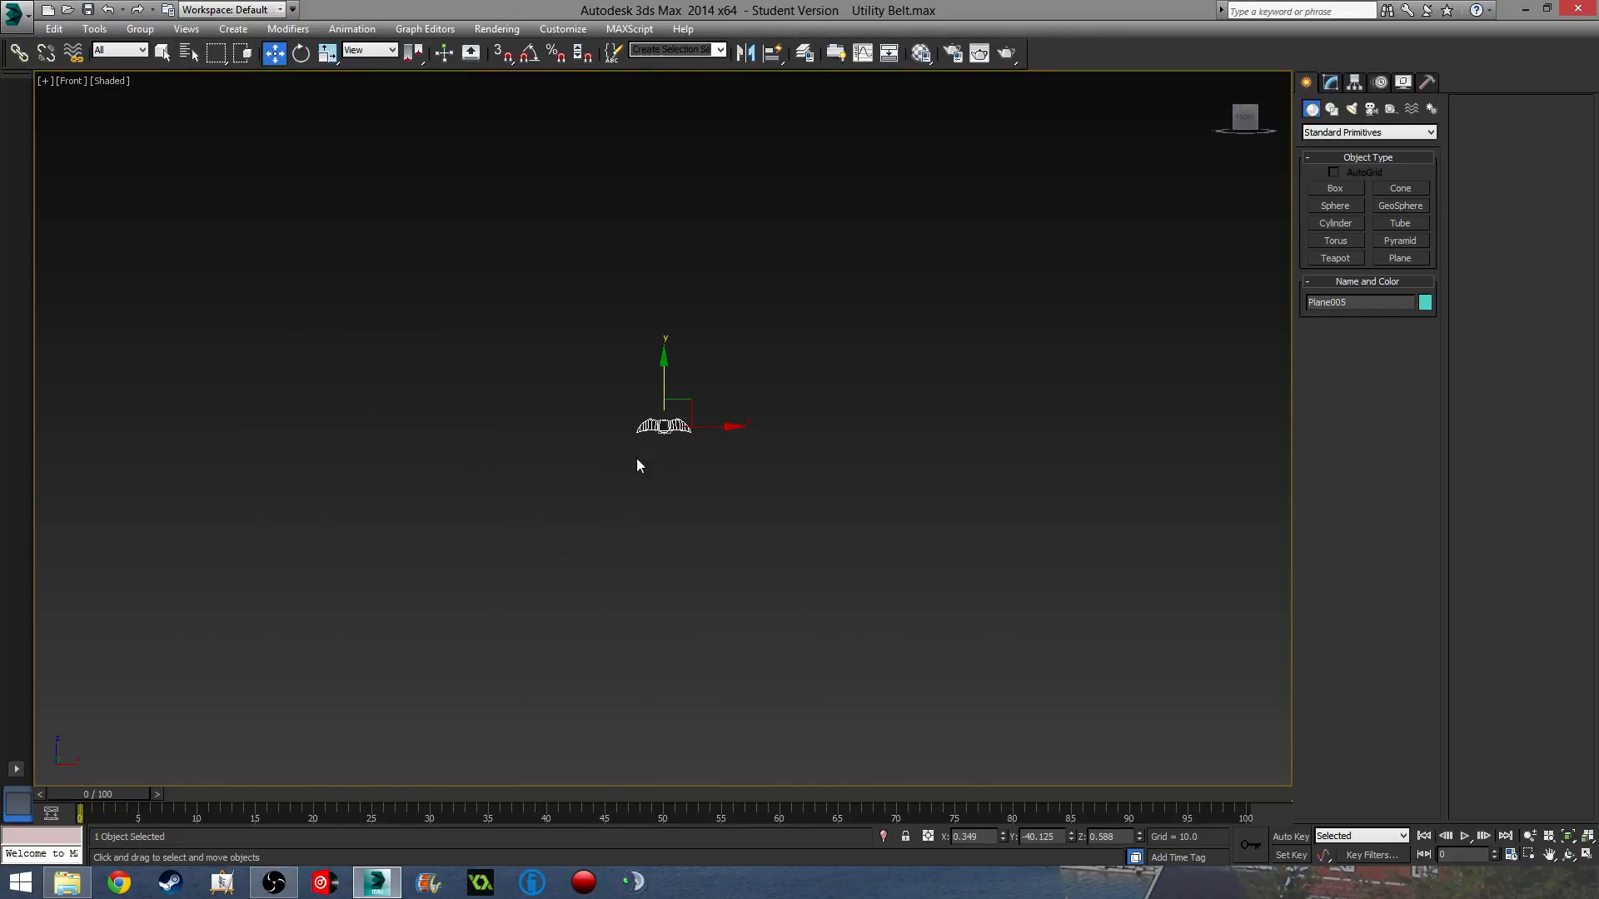
pyautogui.press('z')
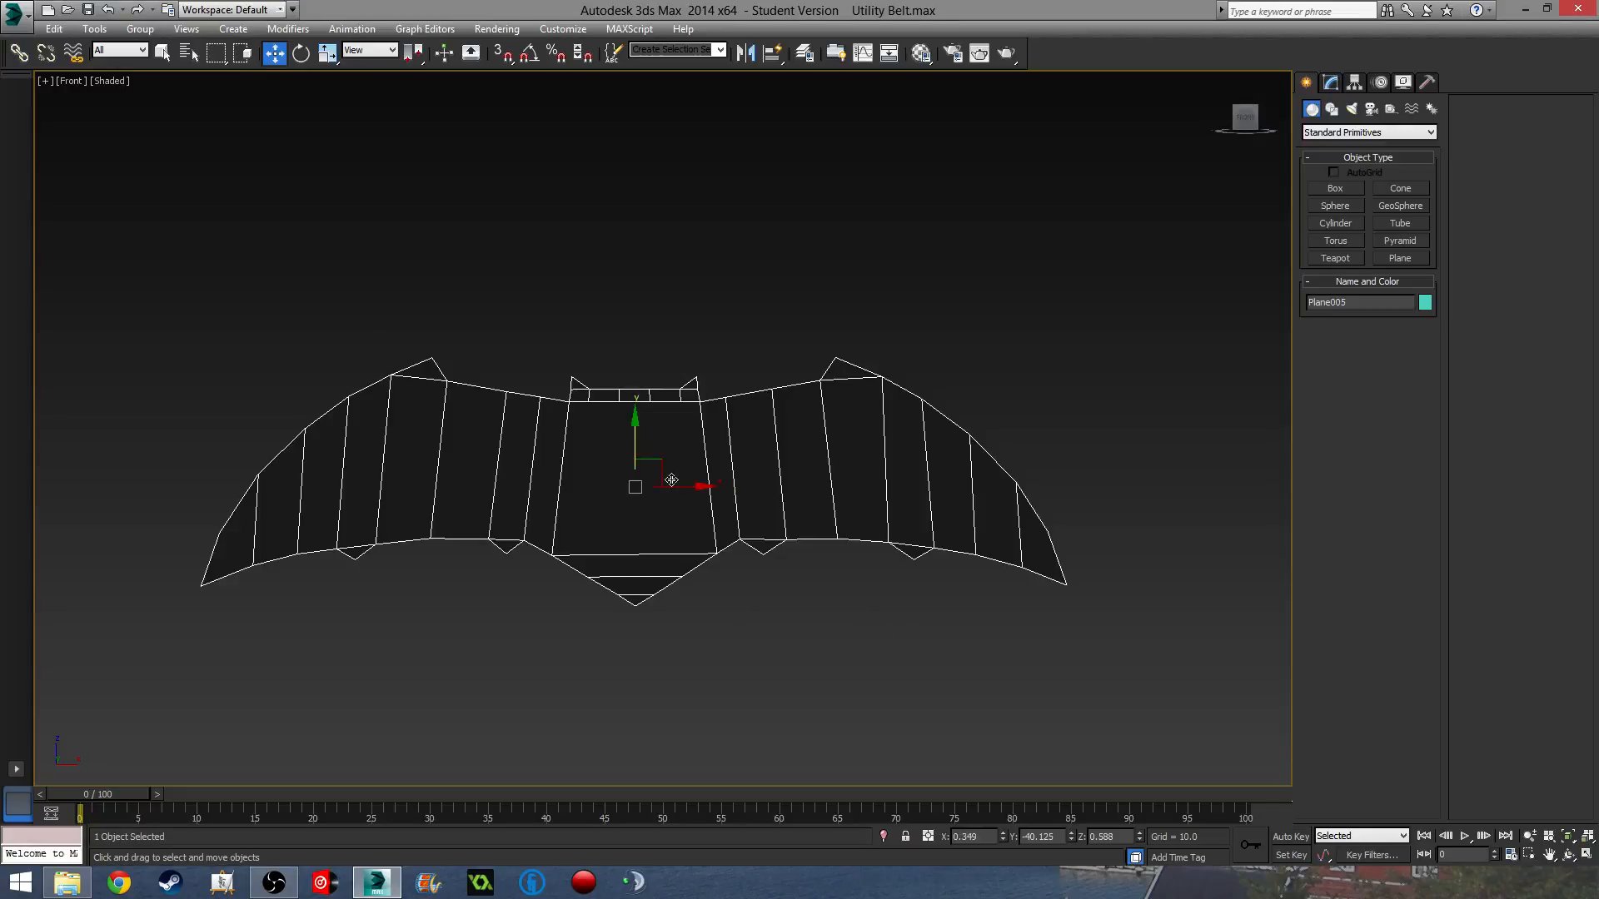
# Reduce the copied bat shape's modifier stack to just its Editable Poly, without the Unwrap UVW modifier.
pyautogui.moveTo(670, 480); pyautogui.dragTo(650, 483, button='middle')
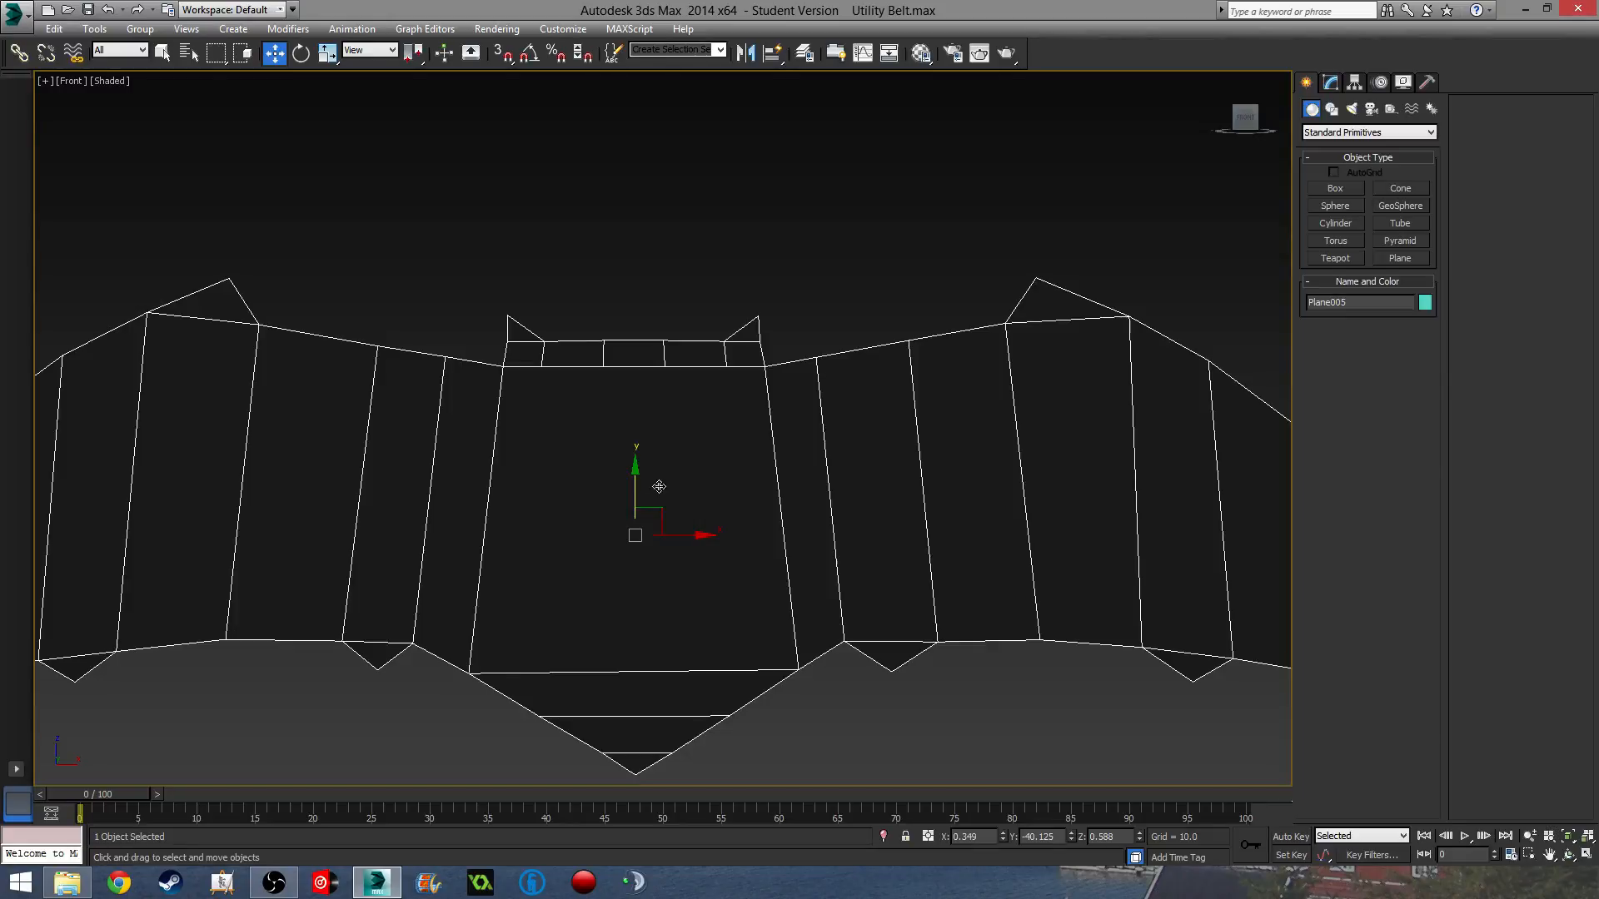
pyautogui.moveTo(672, 547); pyautogui.dragTo(670, 502, button='middle')
pyautogui.scroll(-2, 691, 525)
pyautogui.scroll(2, 705, 520)
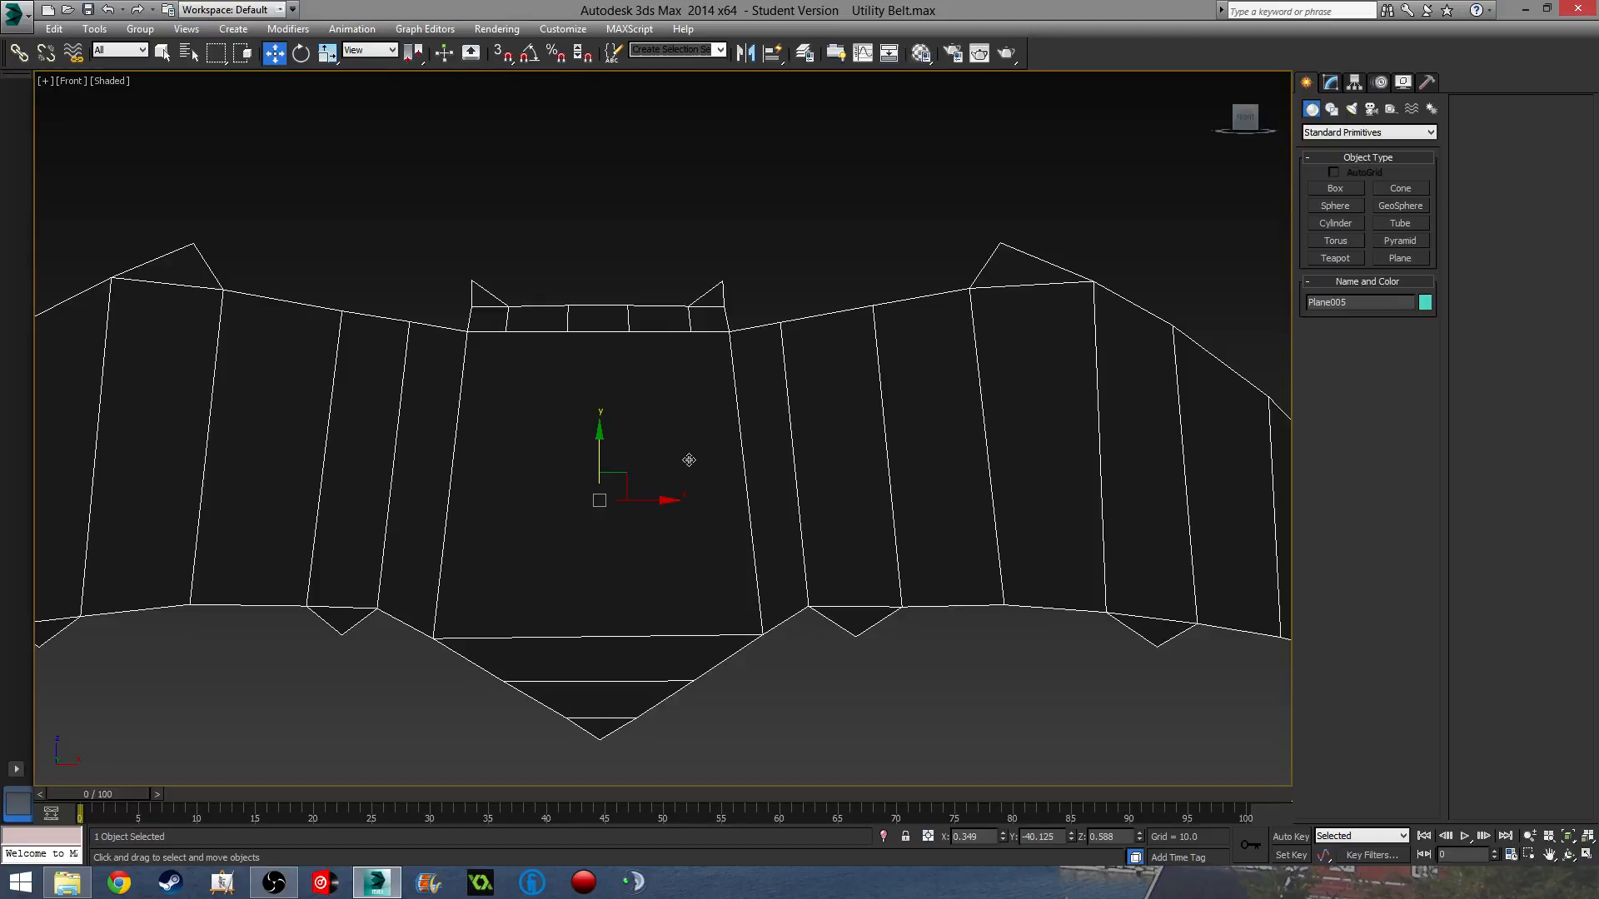
pyautogui.scroll(-2, 728, 475)
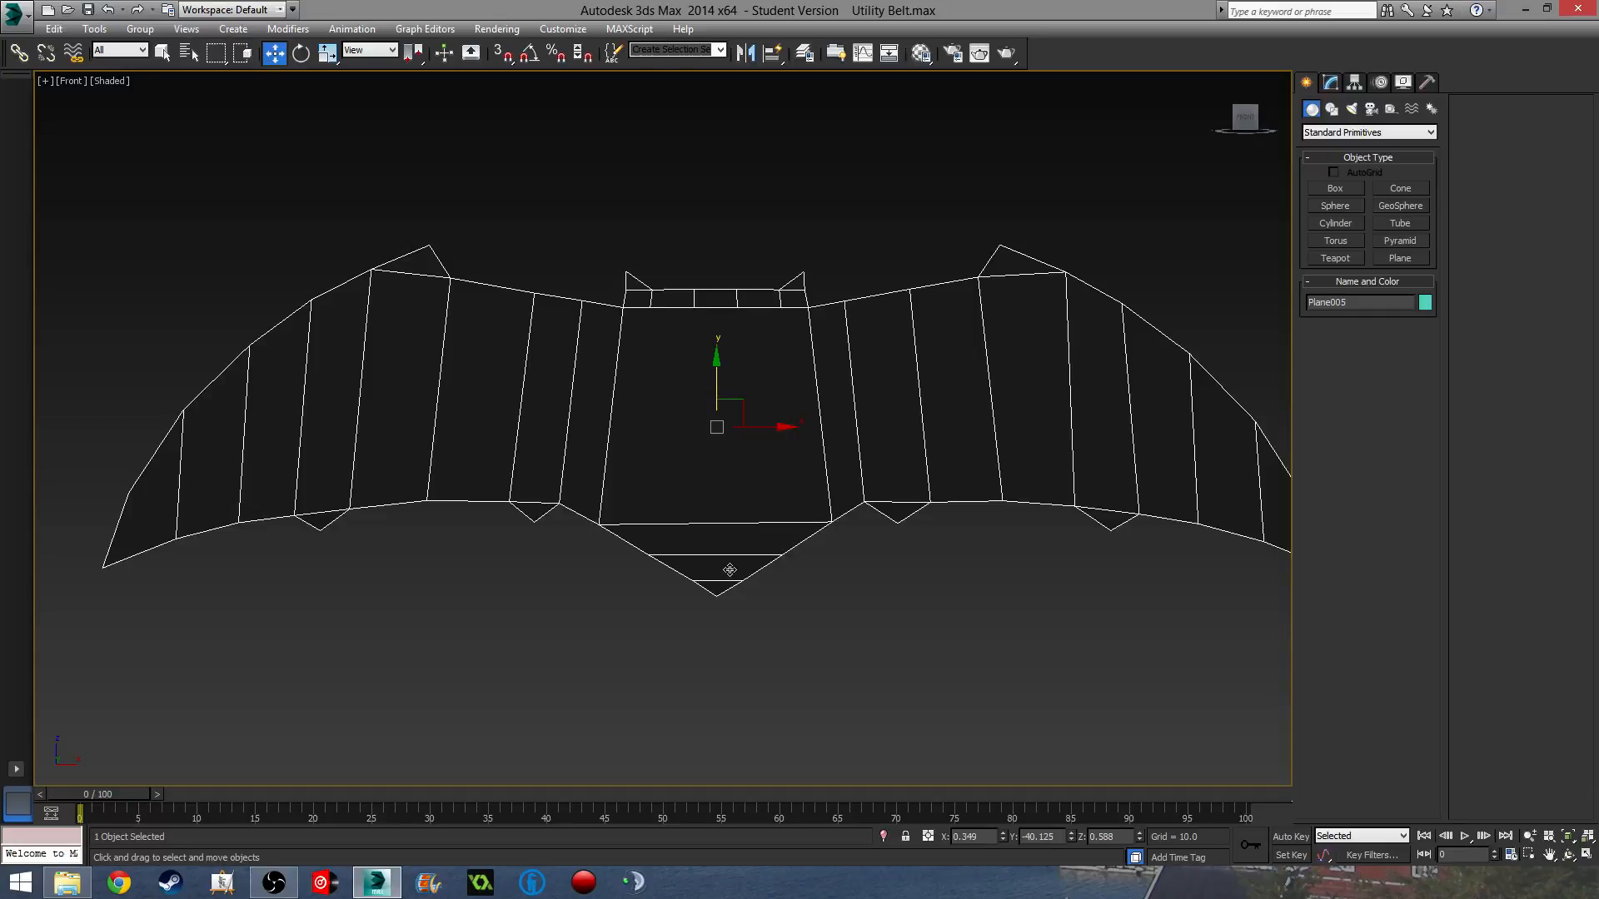
pyautogui.scroll(2, 729, 571)
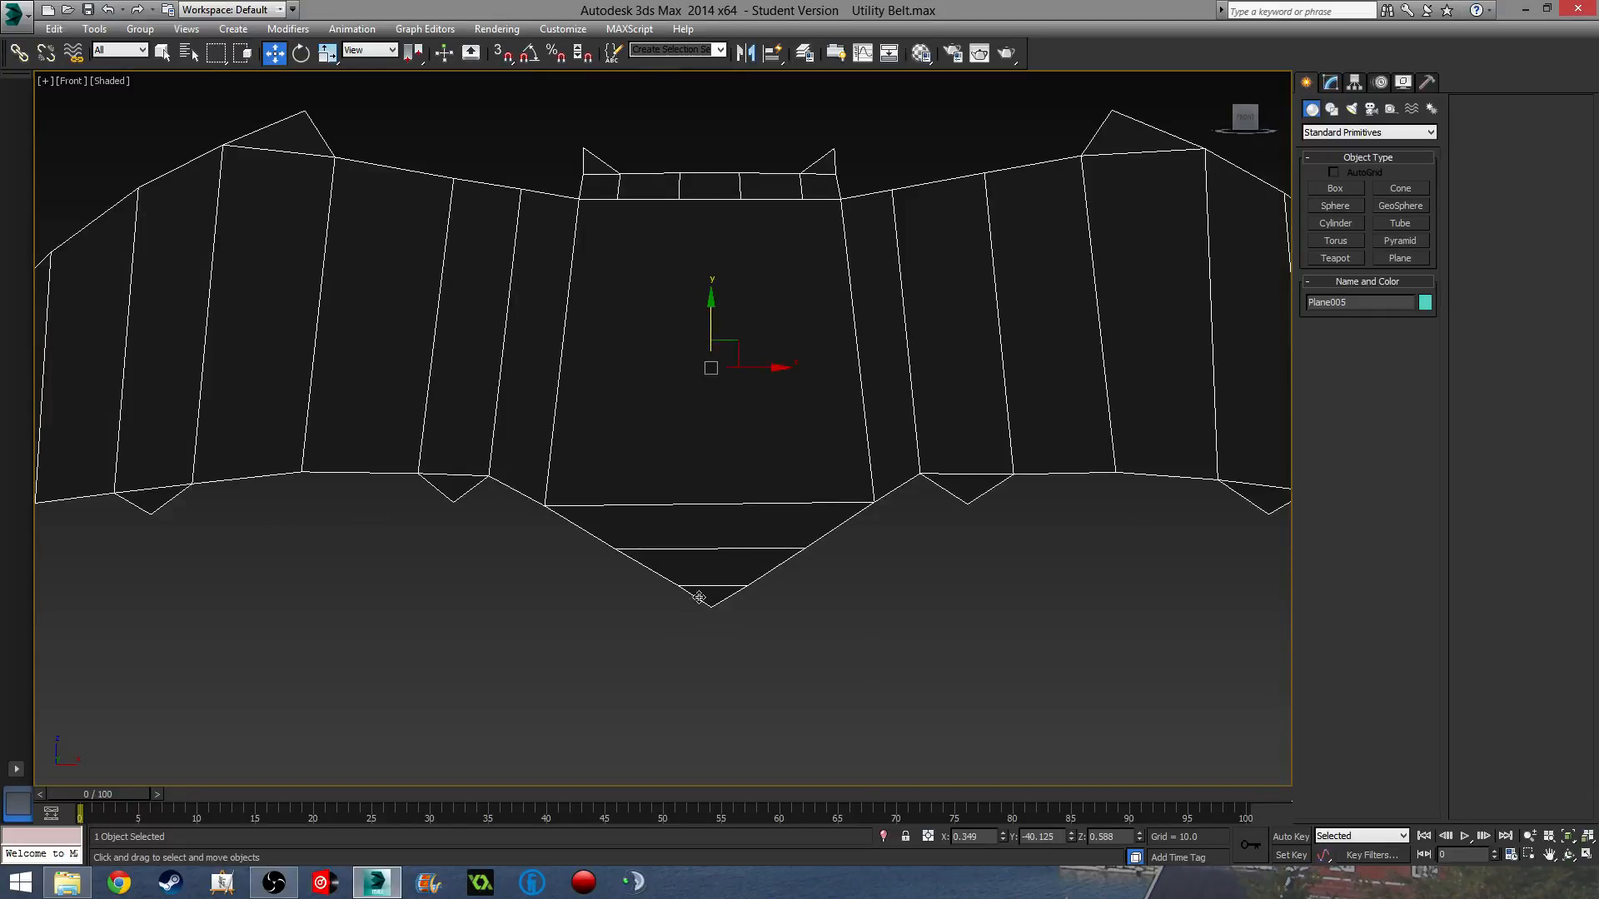
pyautogui.click(1335, 79)
pyautogui.click(1369, 320)
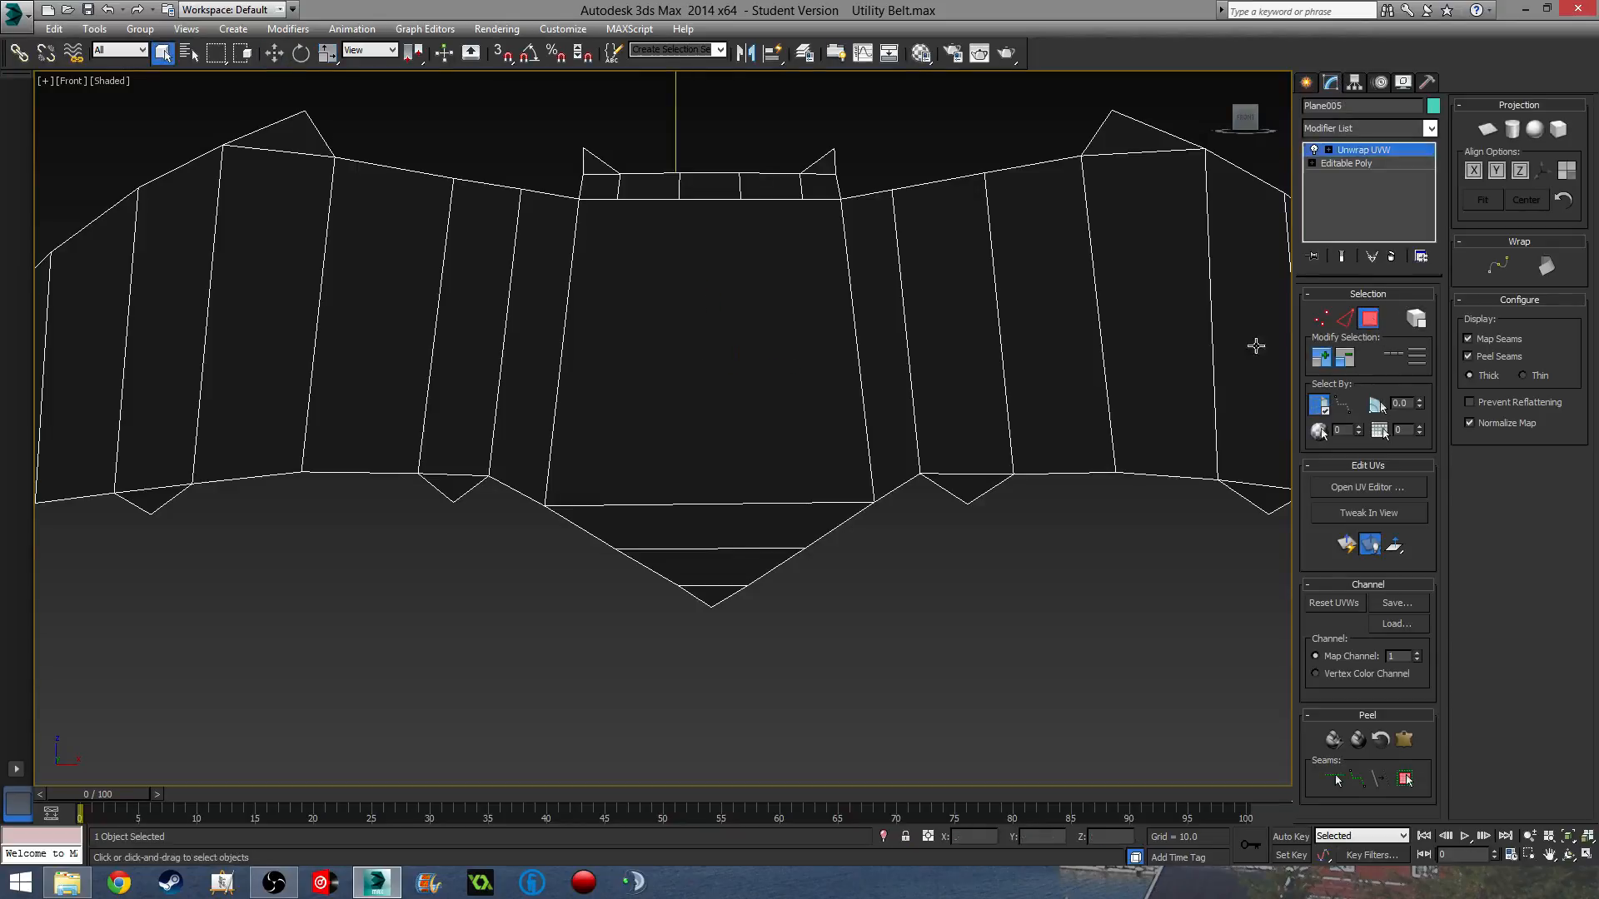
pyautogui.rightClick(1366, 156)
pyautogui.click(1436, 324)
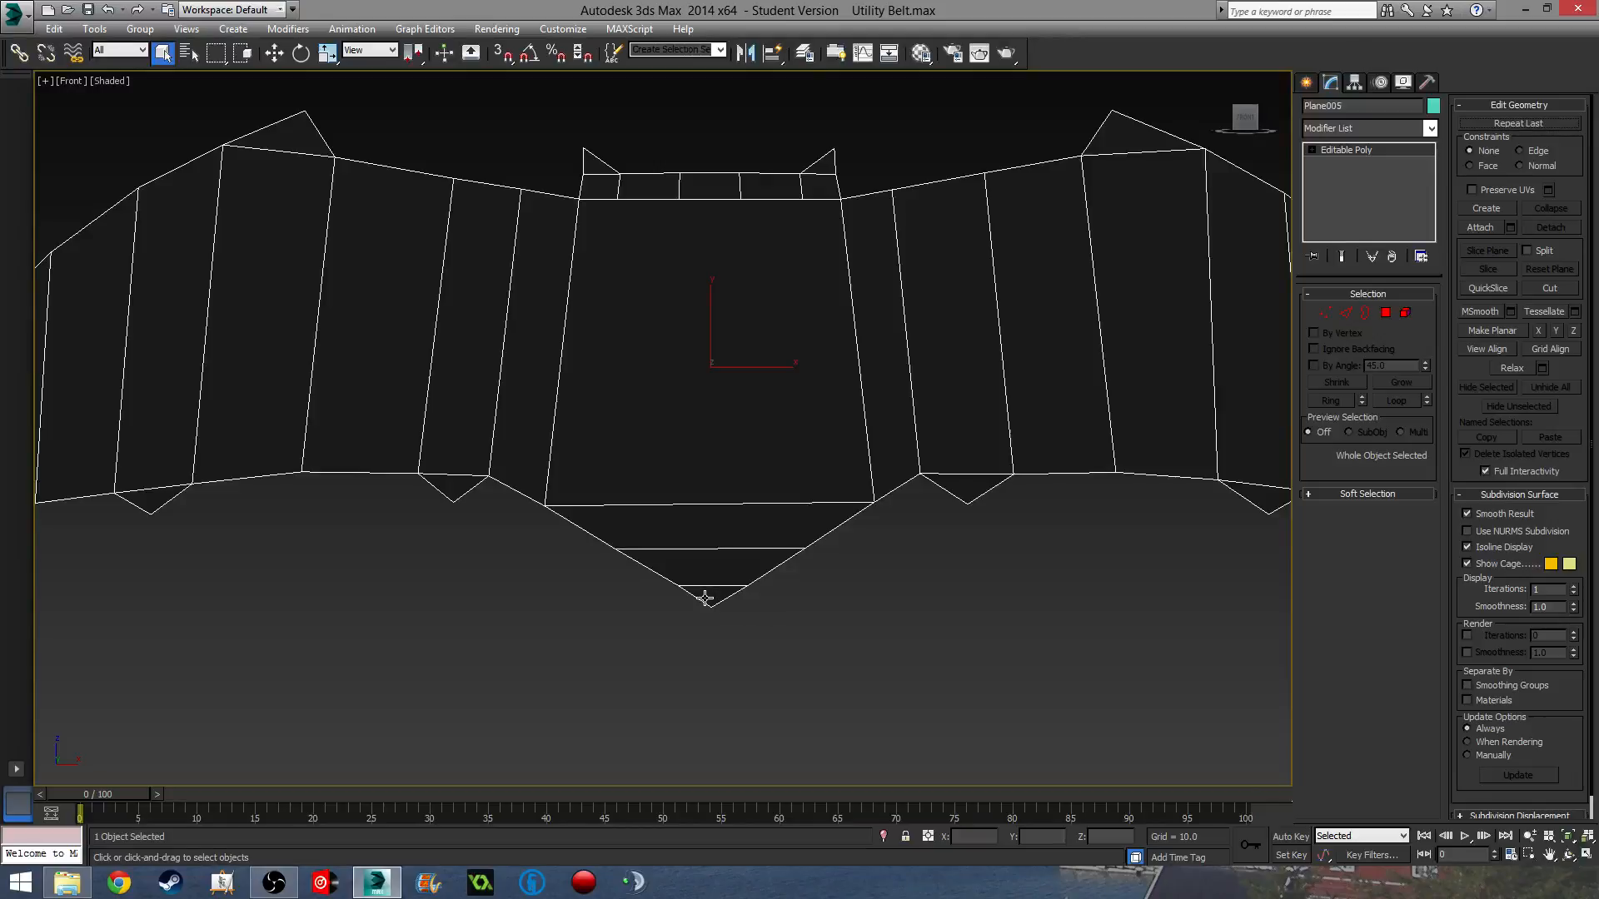
# Delete the small triangular polygon at the bottom tip of the bat's body.
pyautogui.click(1385, 312)
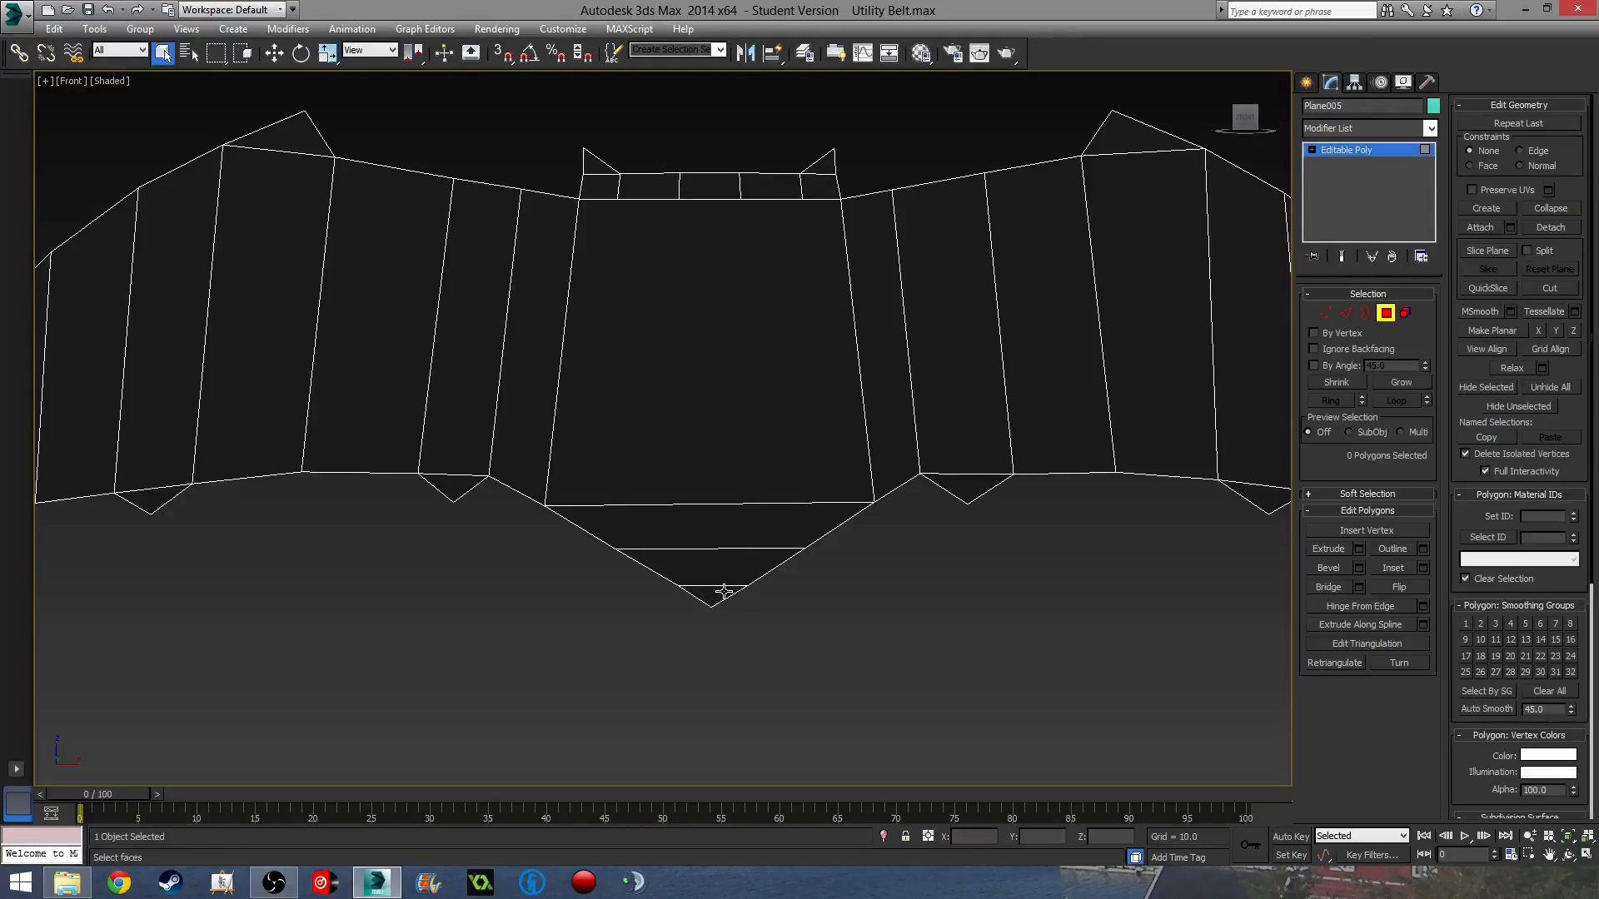
pyautogui.click(723, 591)
pyautogui.press('Delete')
pyautogui.scroll(-3, 771, 474)
pyautogui.moveTo(785, 453); pyautogui.dragTo(774, 492, button='middle')
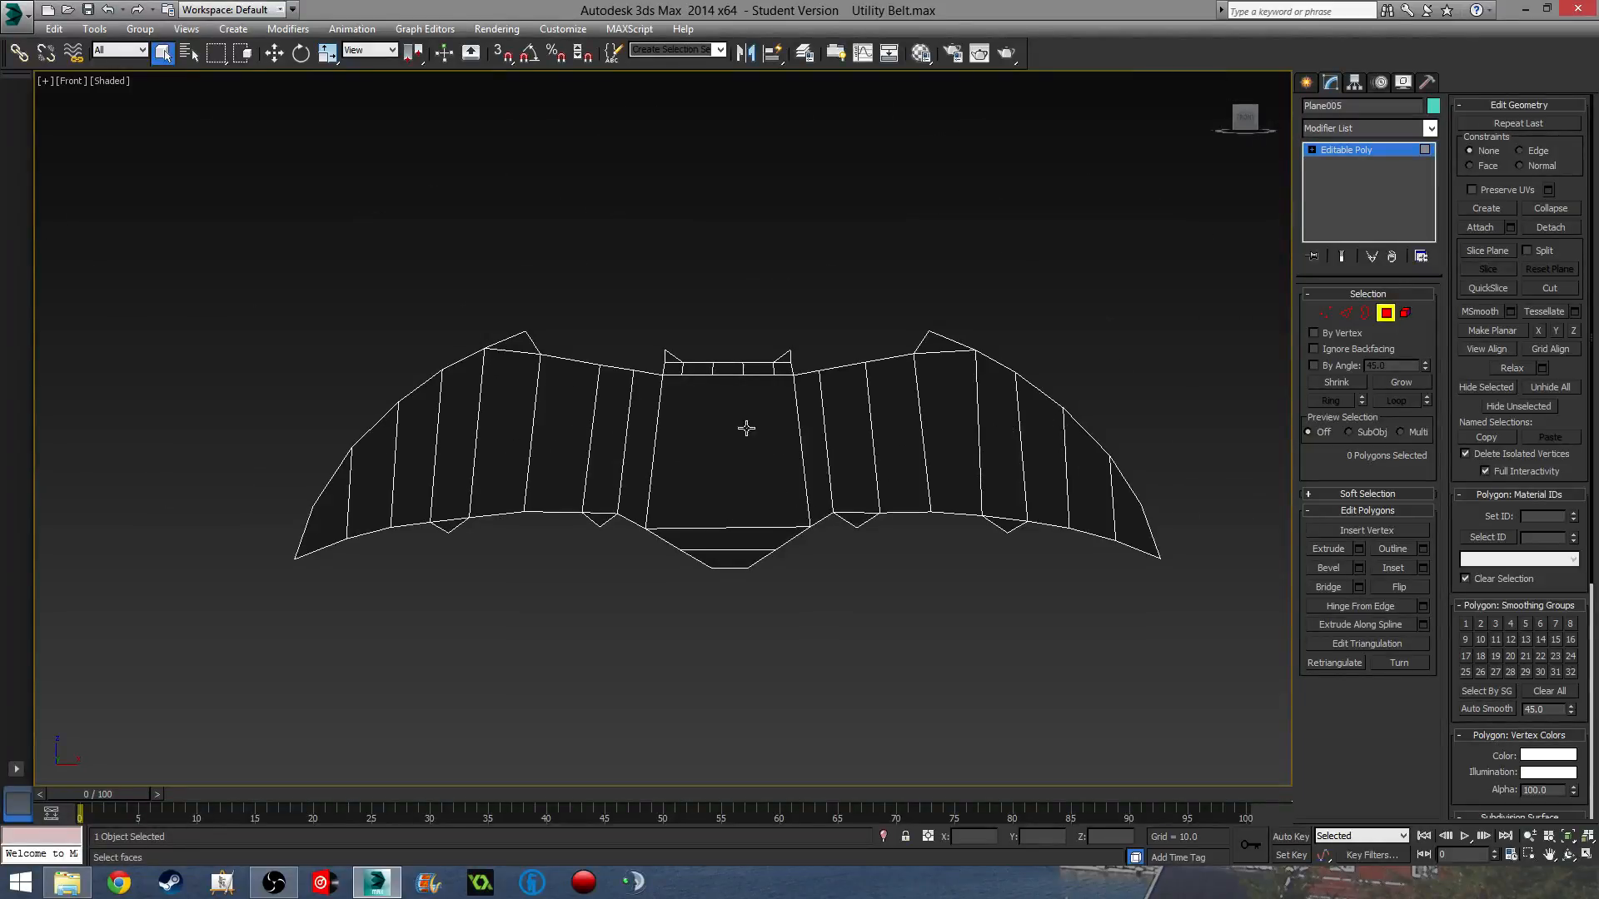
# Connect the horizontal edges at the middle of the bat's body with 1 segment to form a vertical centre line.
pyautogui.click(1346, 313)
pyautogui.moveTo(735, 342); pyautogui.dragTo(728, 615)
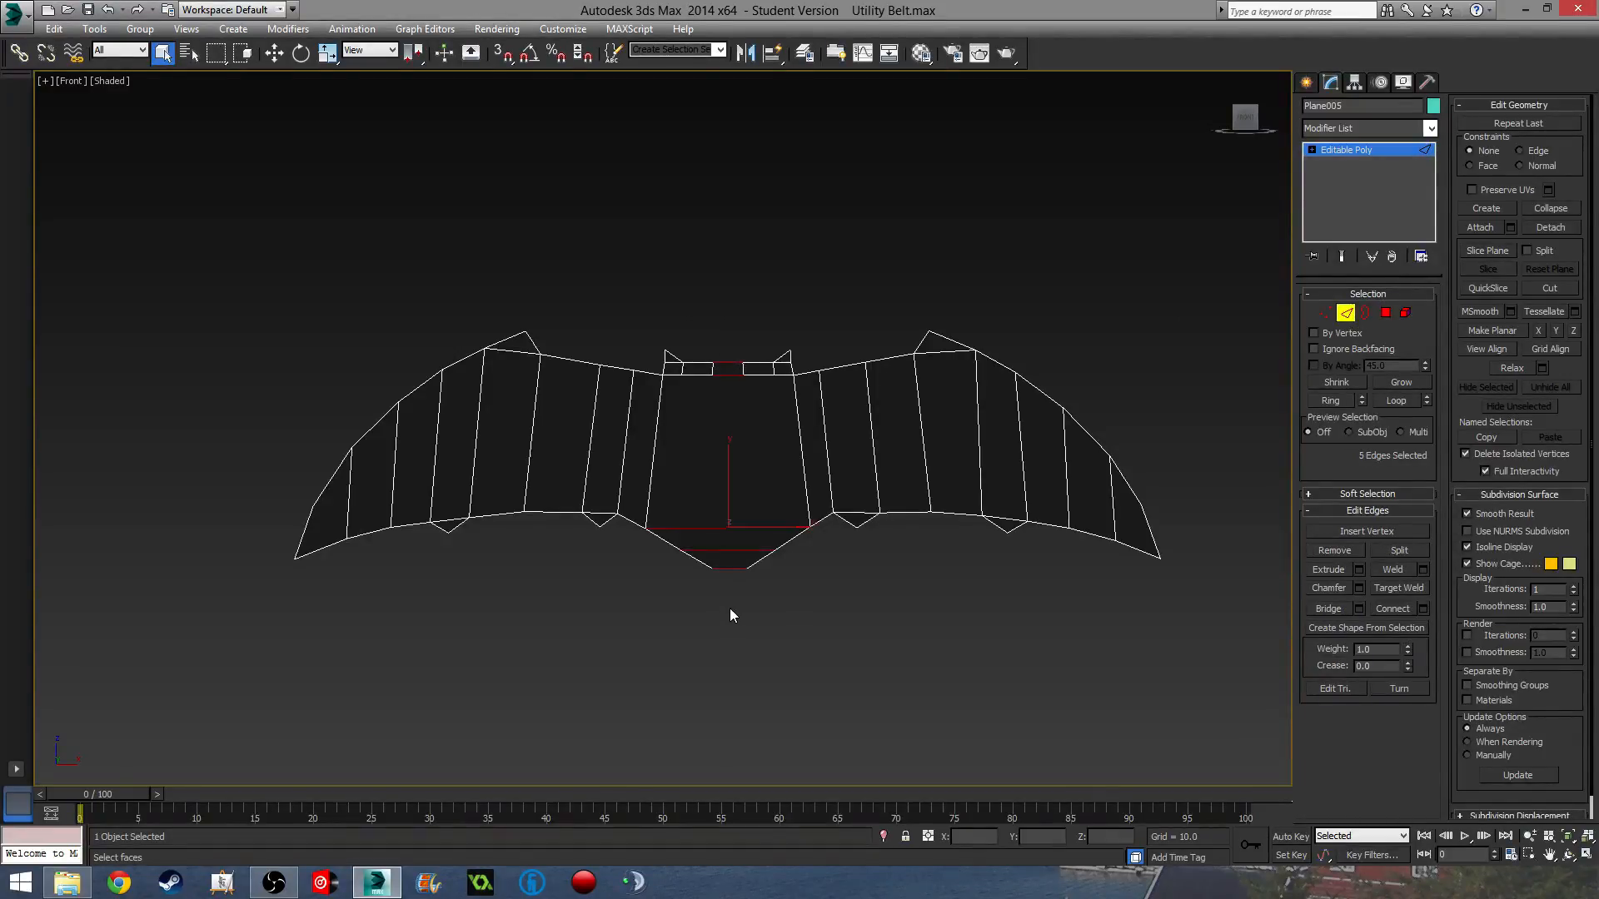
pyautogui.click(1424, 609)
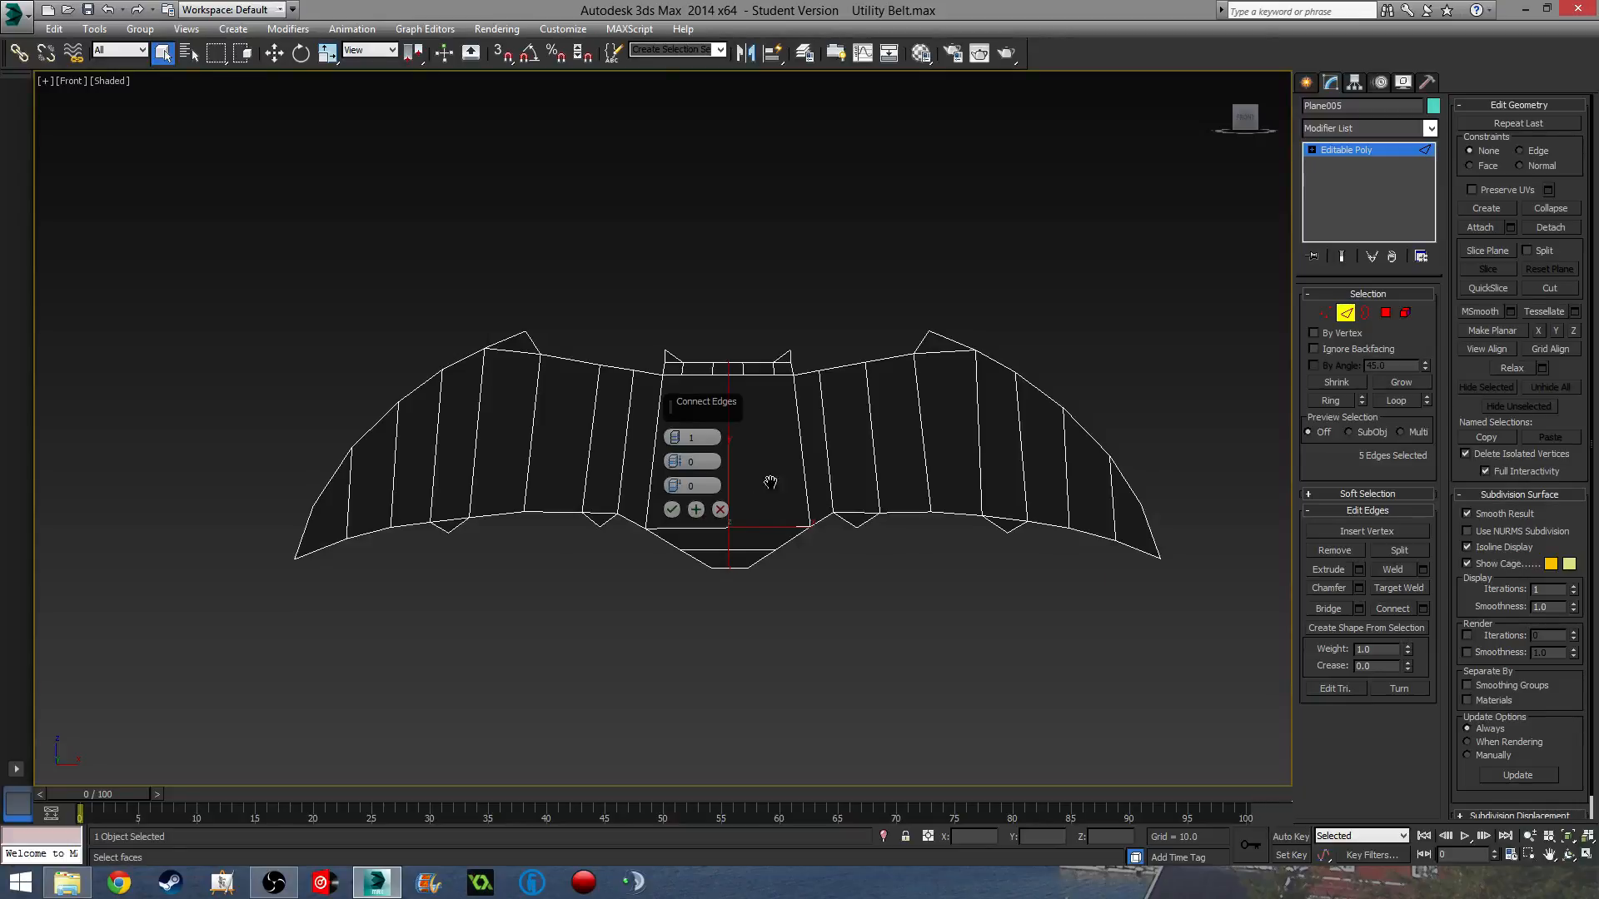
pyautogui.scroll(8, 770, 482)
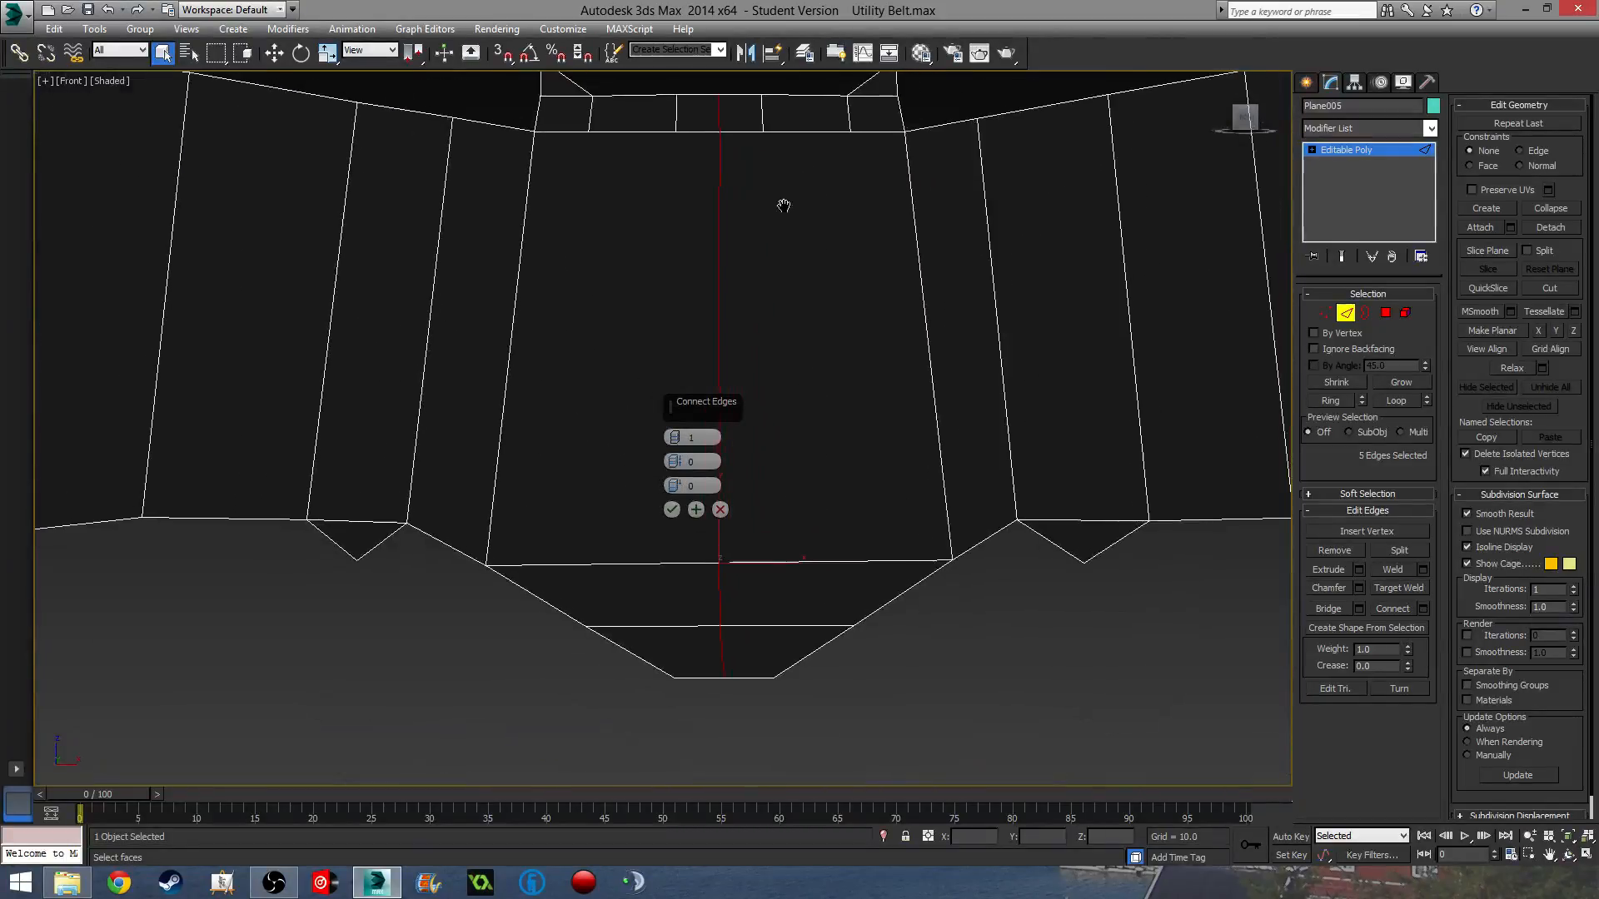
pyautogui.click(672, 510)
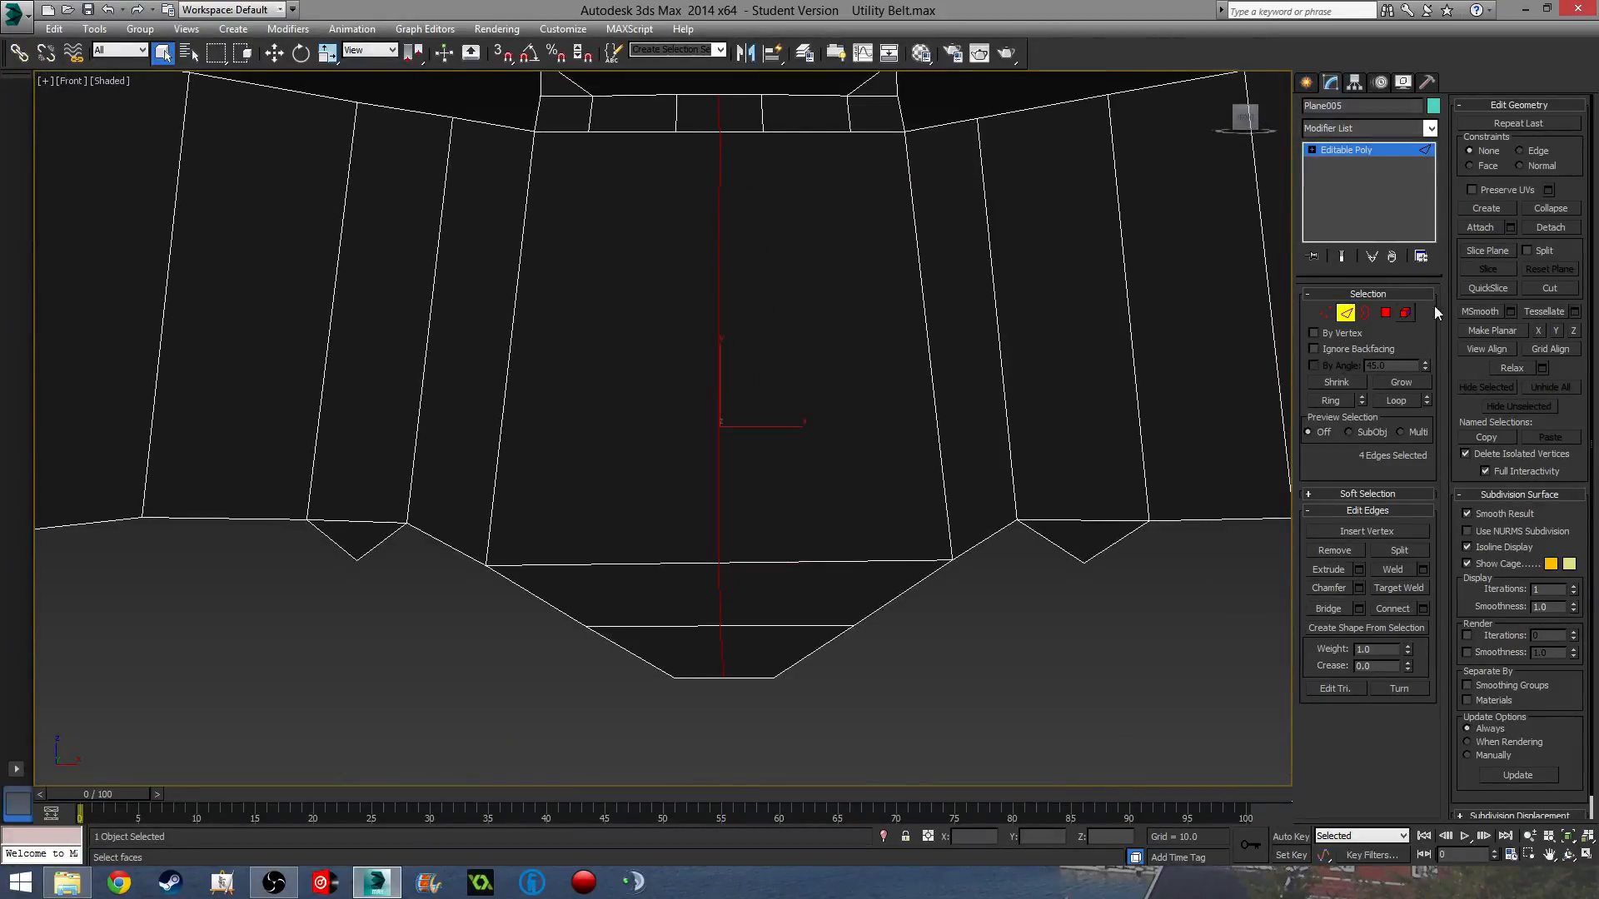
# Align the centre line's five vertices by making them planar along X.
pyautogui.click(1325, 312)
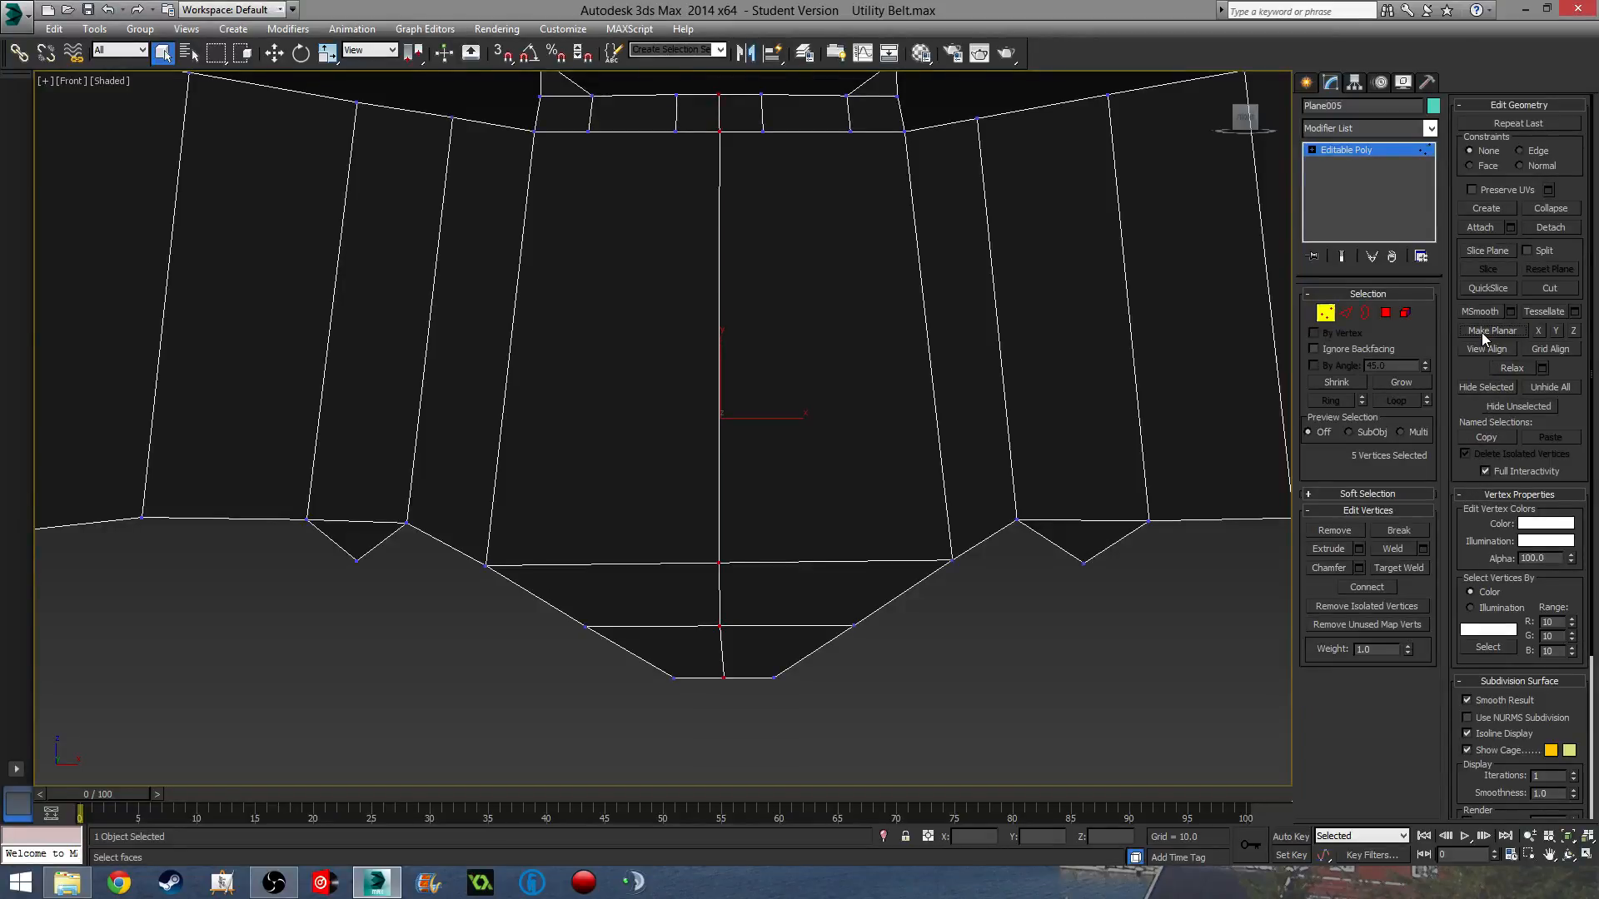
pyautogui.click(1561, 331)
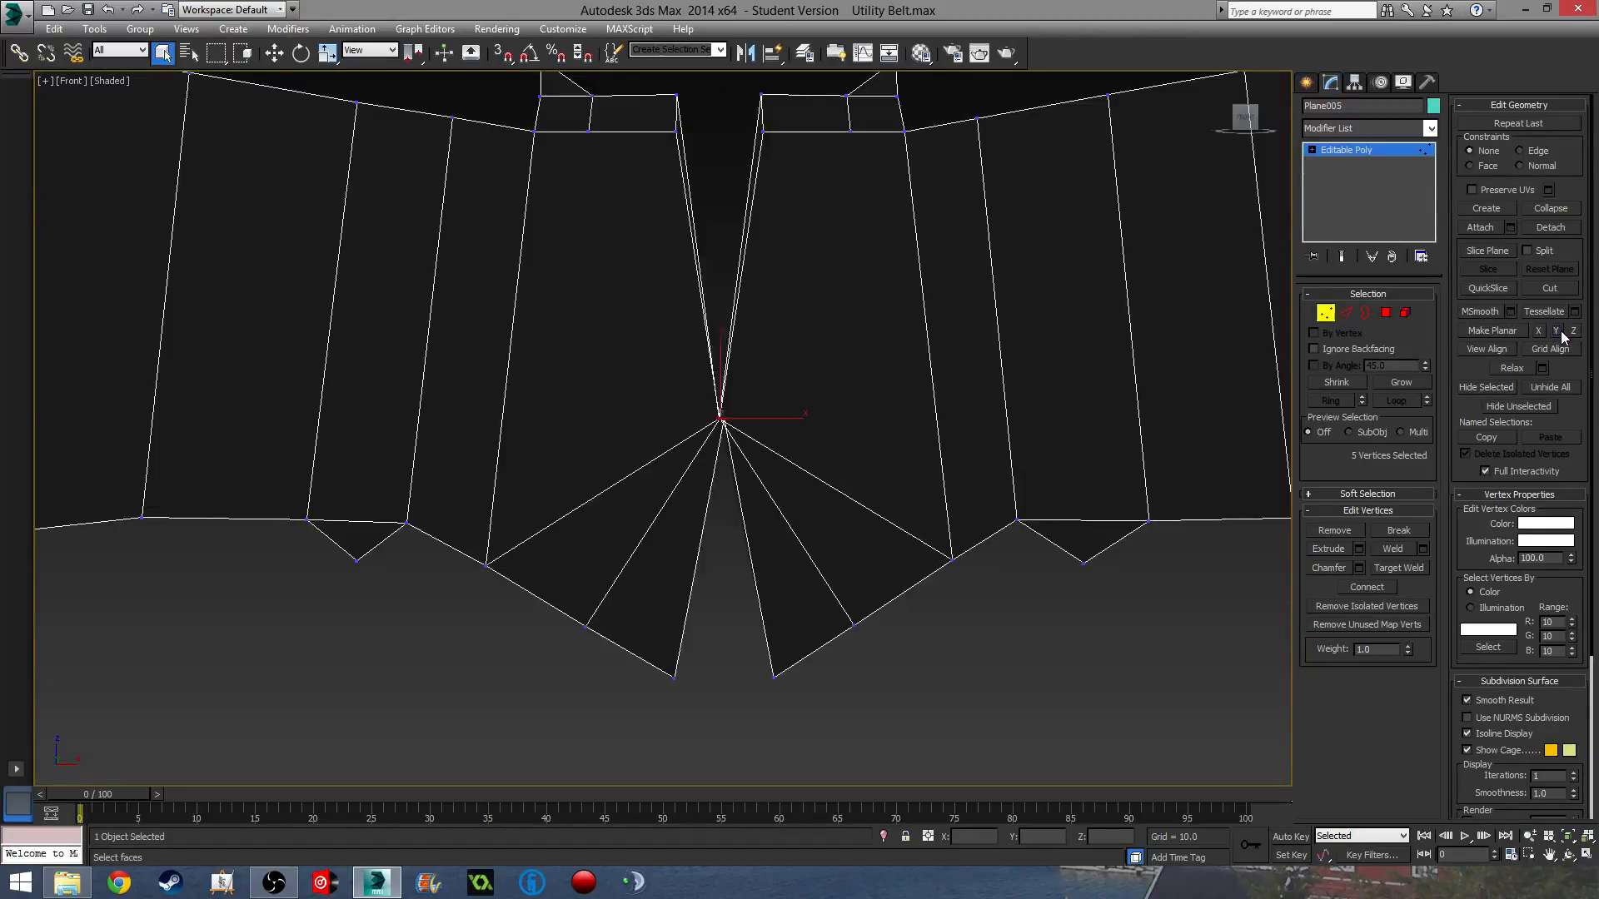
pyautogui.hotkey('ctrl', 'z')
pyautogui.click(1537, 333)
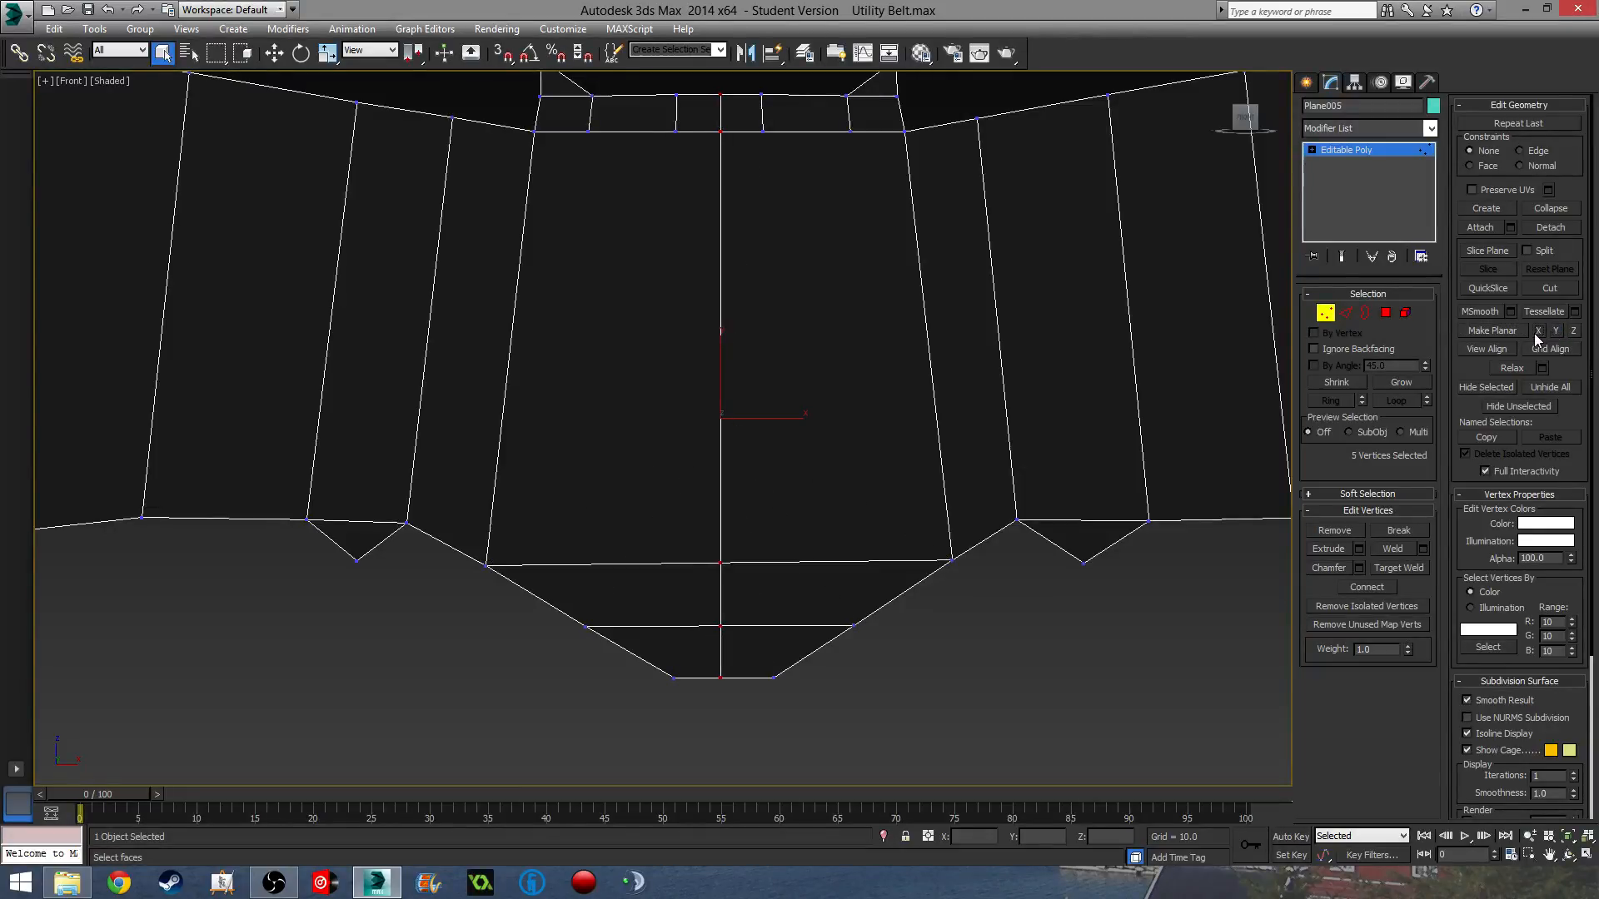
pyautogui.click(1071, 627)
pyautogui.scroll(-5, 1070, 628)
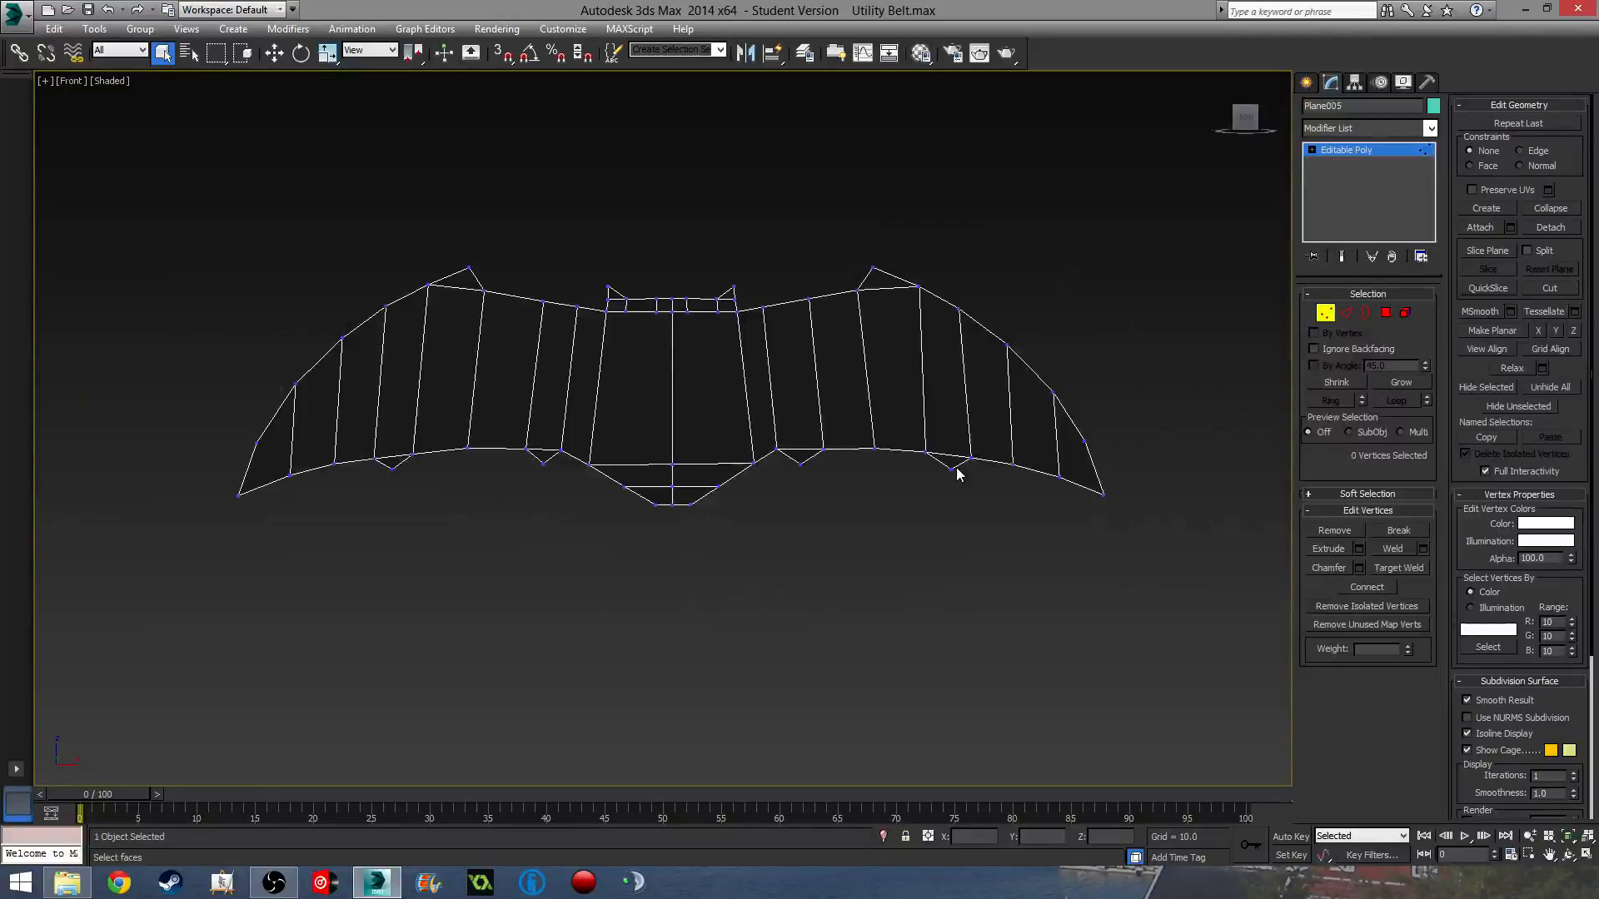
# Delete all polygons of the bat's right half from the centre line outward, and leave polygon editing.
pyautogui.click(1385, 313)
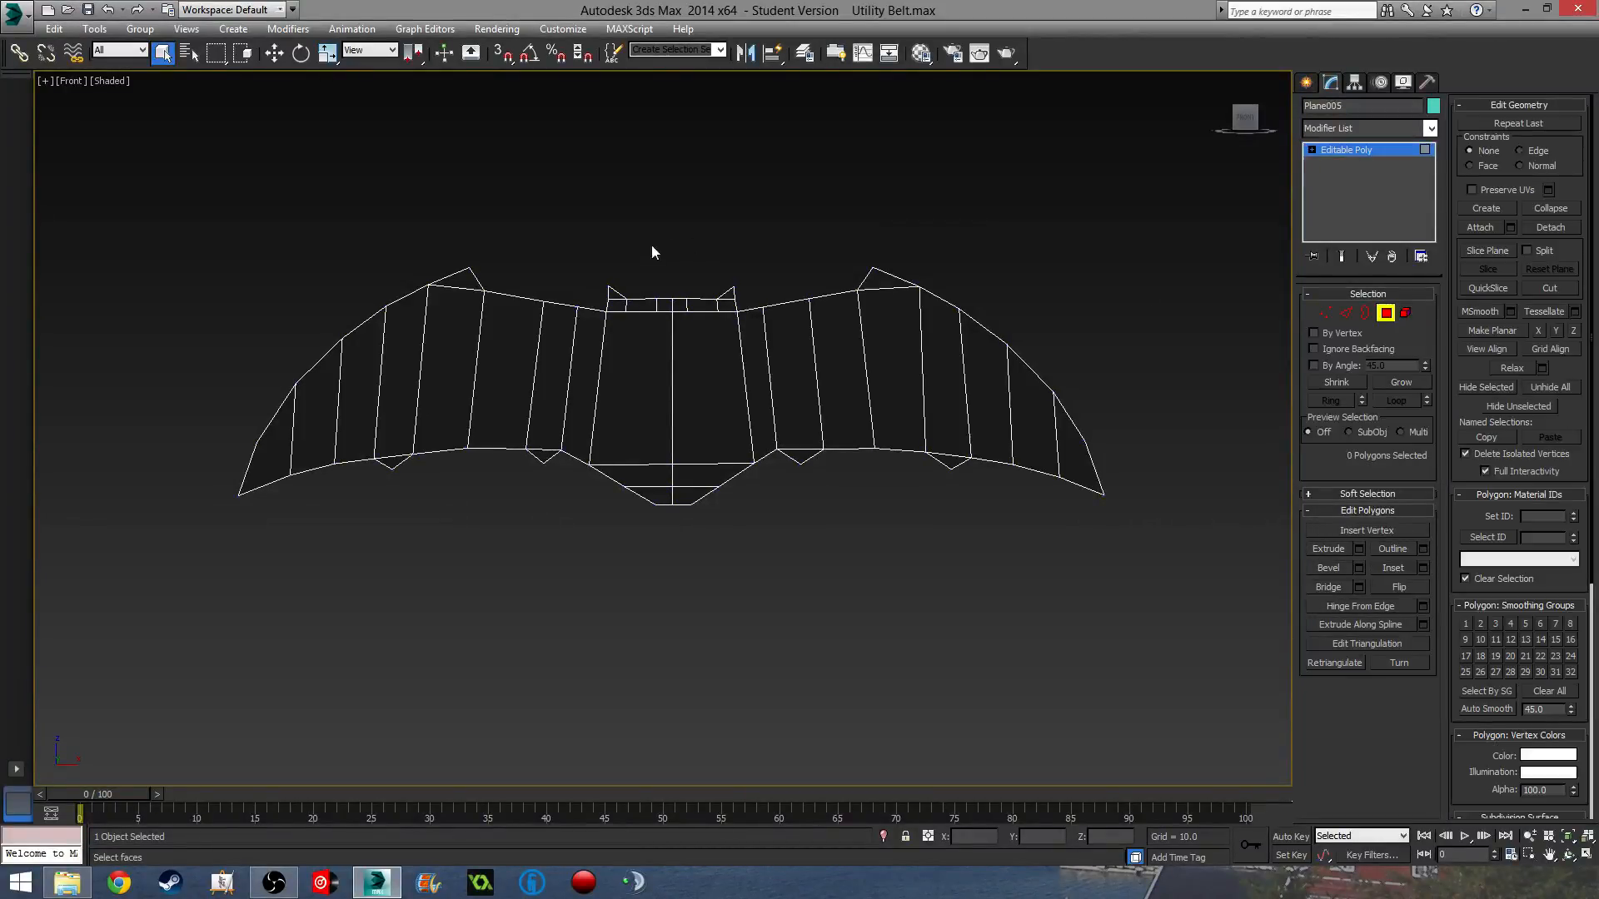
pyautogui.moveTo(679, 277); pyautogui.dragTo(1066, 455)
pyautogui.moveTo(1197, 613); pyautogui.dragTo(1196, 613)
pyautogui.moveTo(950, 583); pyautogui.dragTo(954, 614, button='middle')
pyautogui.press('Delete')
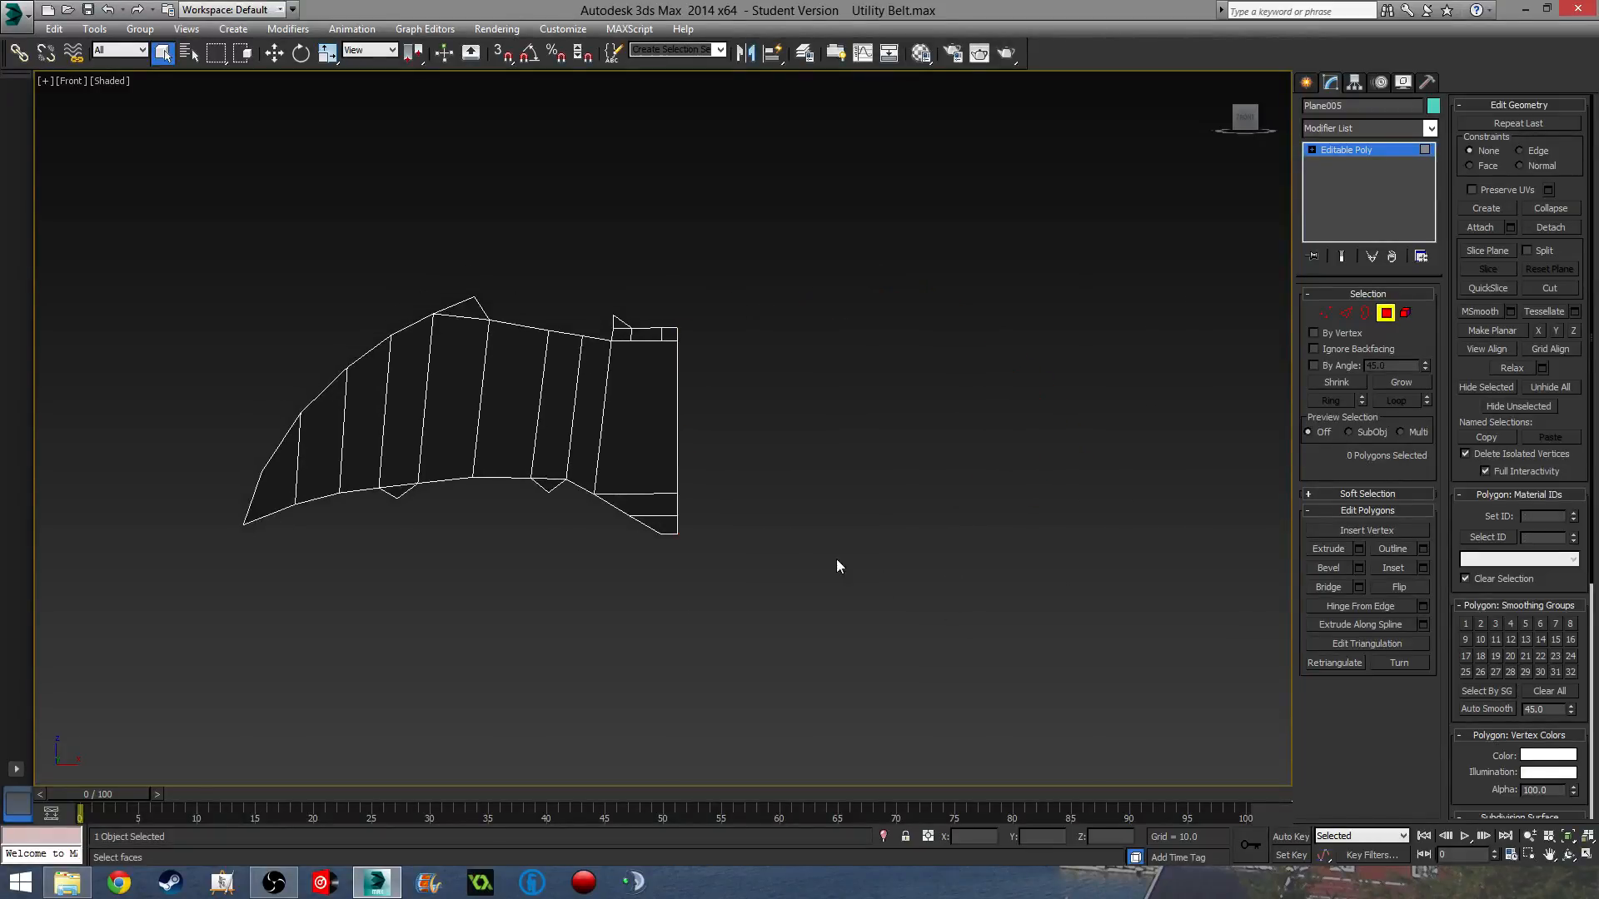
pyautogui.moveTo(835, 558); pyautogui.dragTo(876, 501, button='middle')
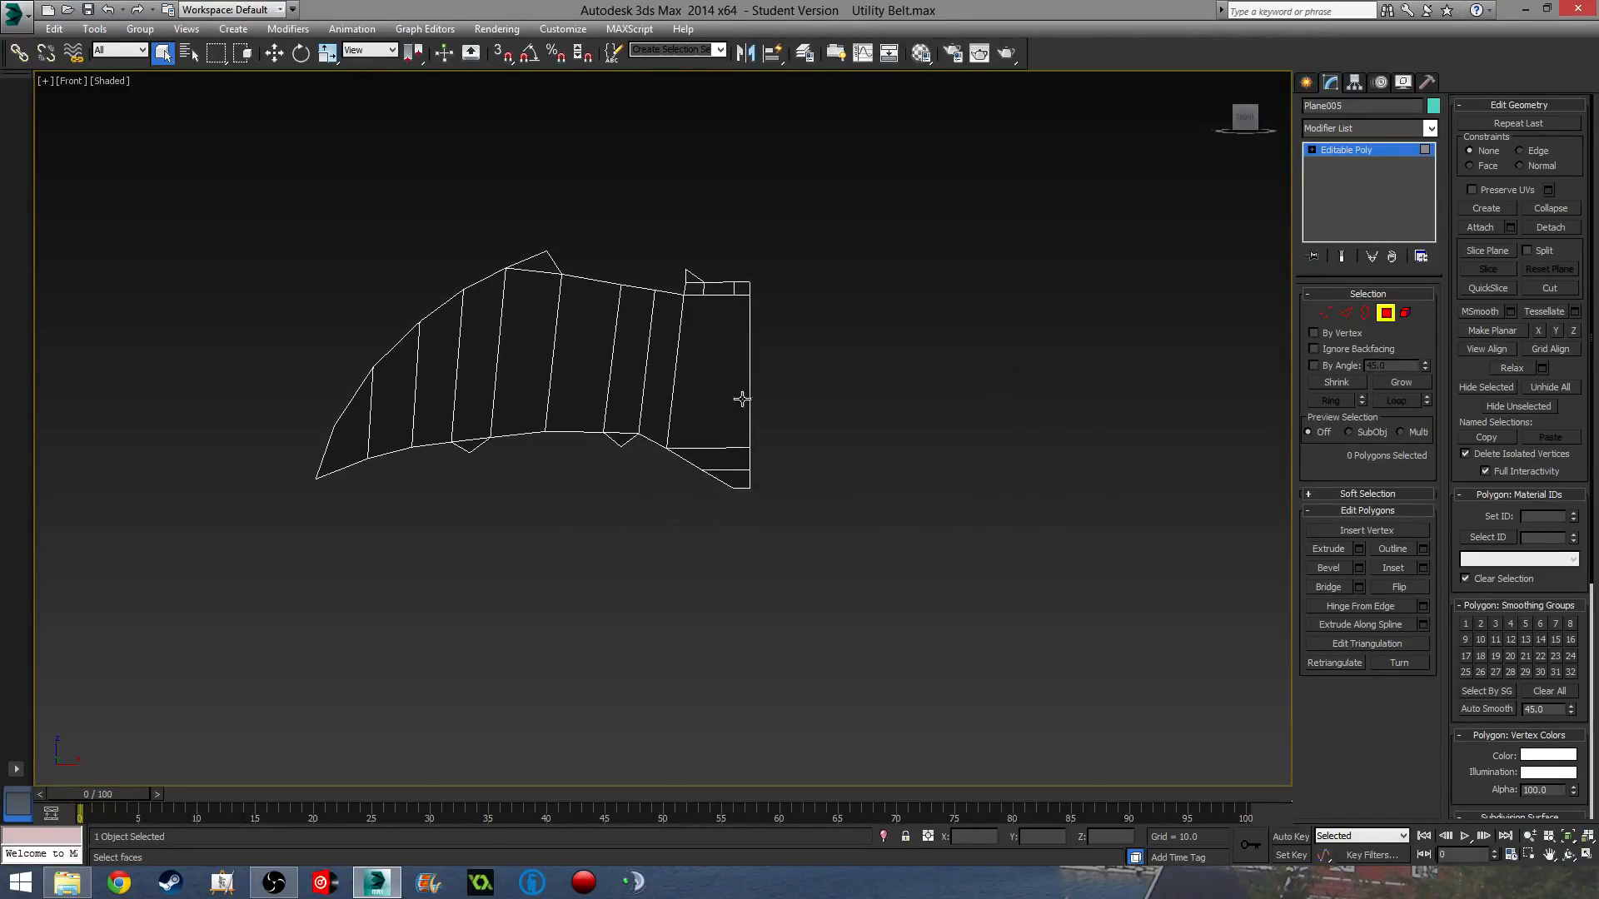
pyautogui.scroll(3, 713, 381)
pyautogui.moveTo(783, 381); pyautogui.dragTo(804, 477, button='middle')
pyautogui.scroll(-1, 805, 478)
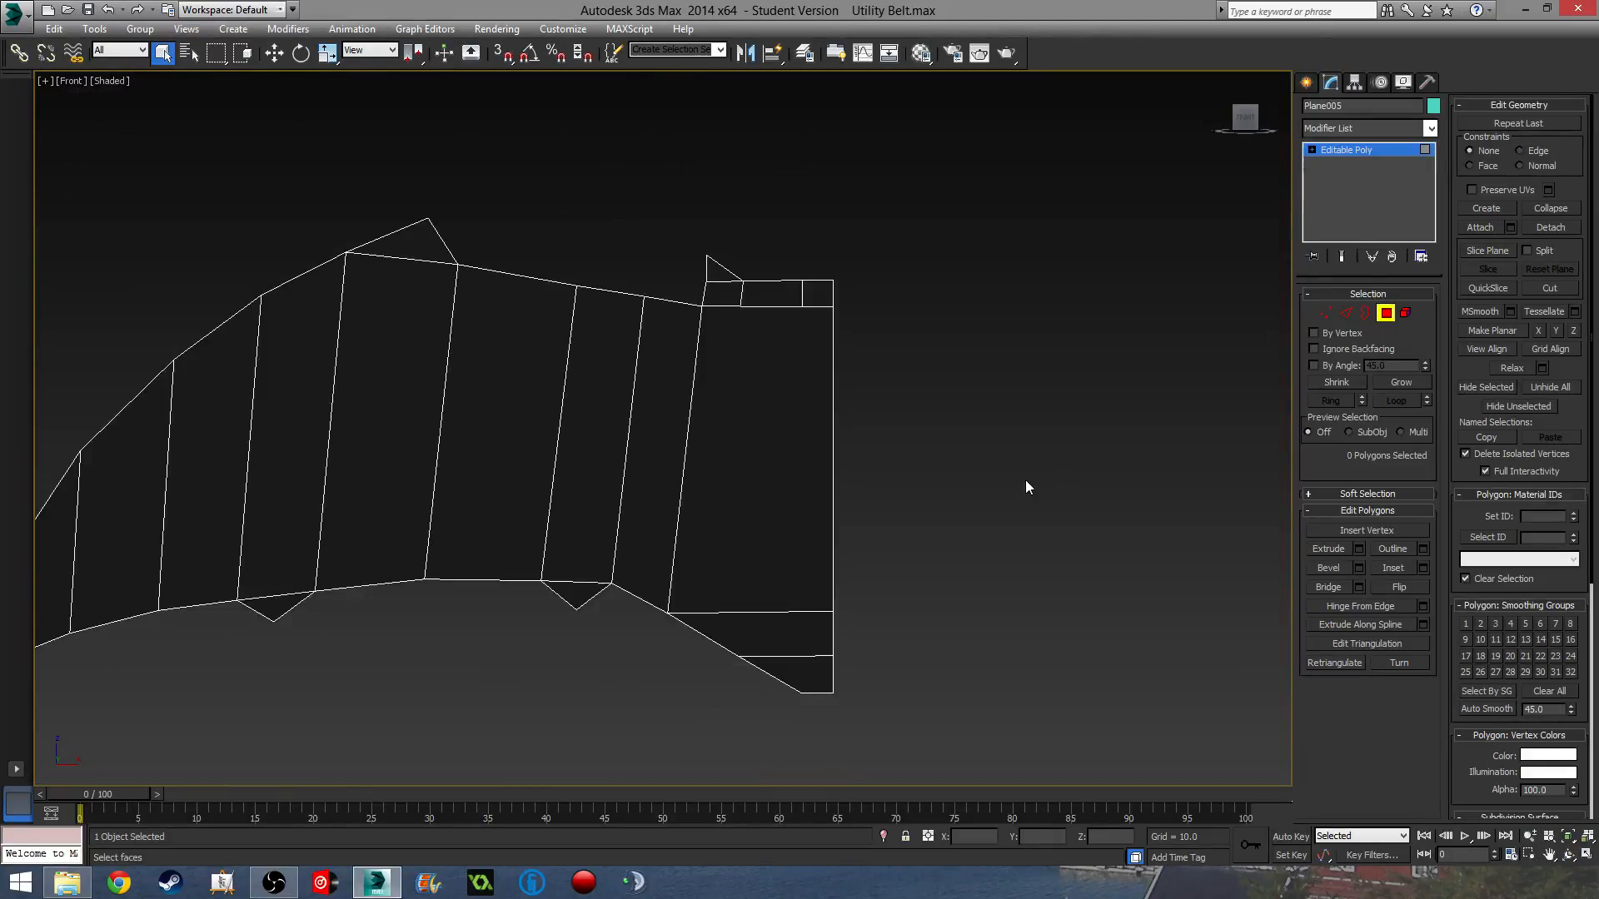
pyautogui.click(1385, 314)
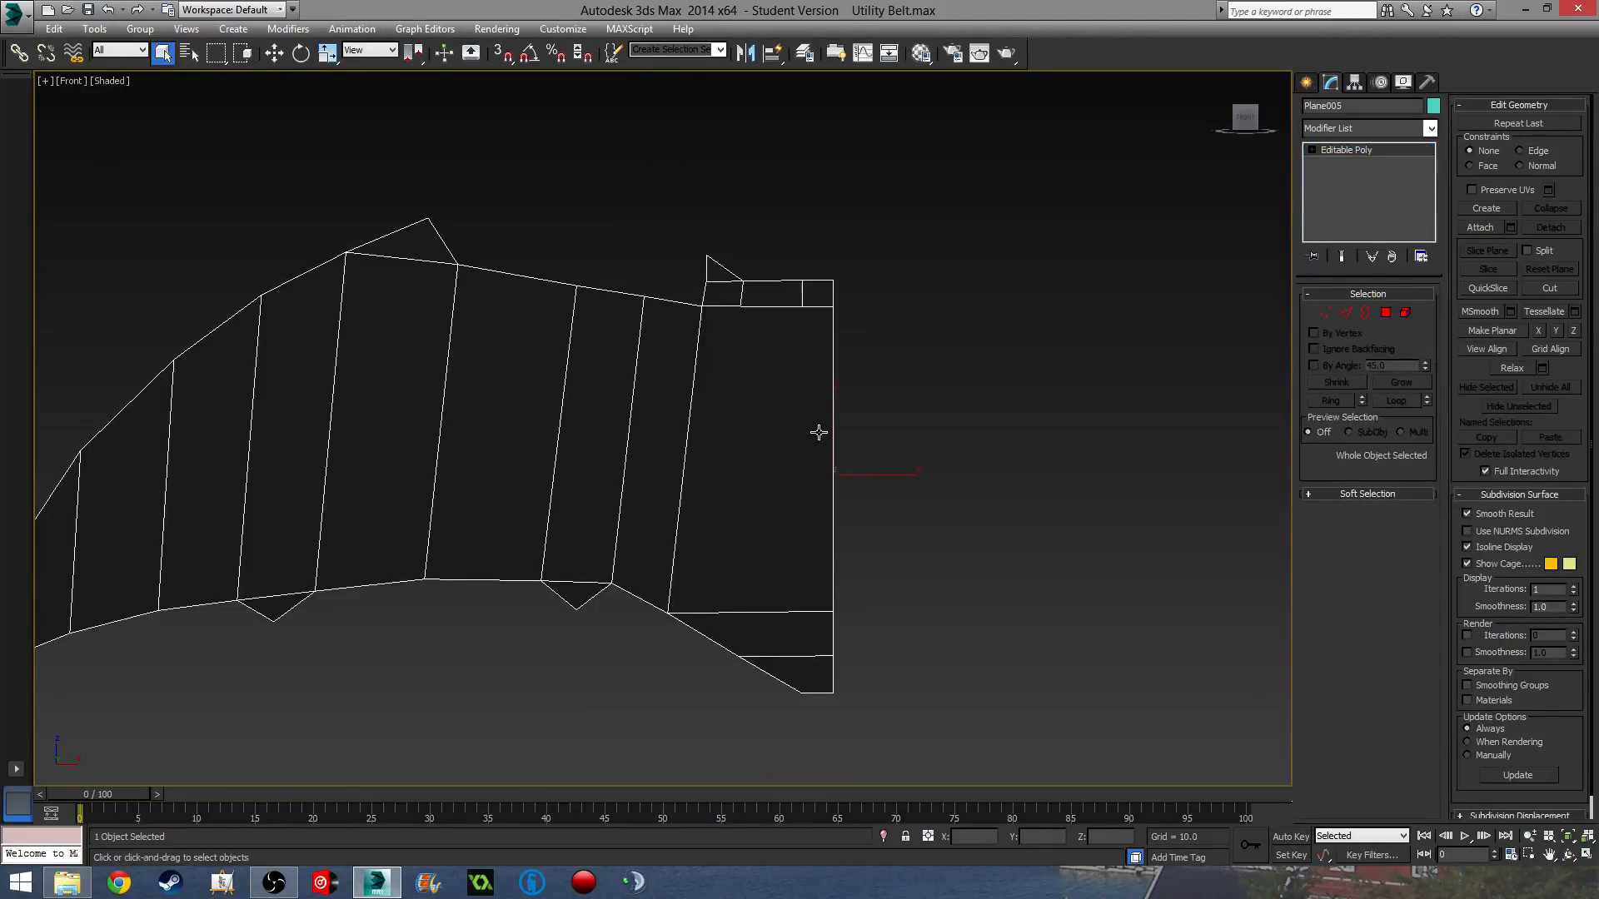
# Undo the deletion of the bat's right half to restore the full symmetrical shape.
pyautogui.hotkey('ctrl', 'z')
pyautogui.moveTo(1009, 542); pyautogui.dragTo(867, 408, button='middle')
pyautogui.scroll(-2, 866, 408)
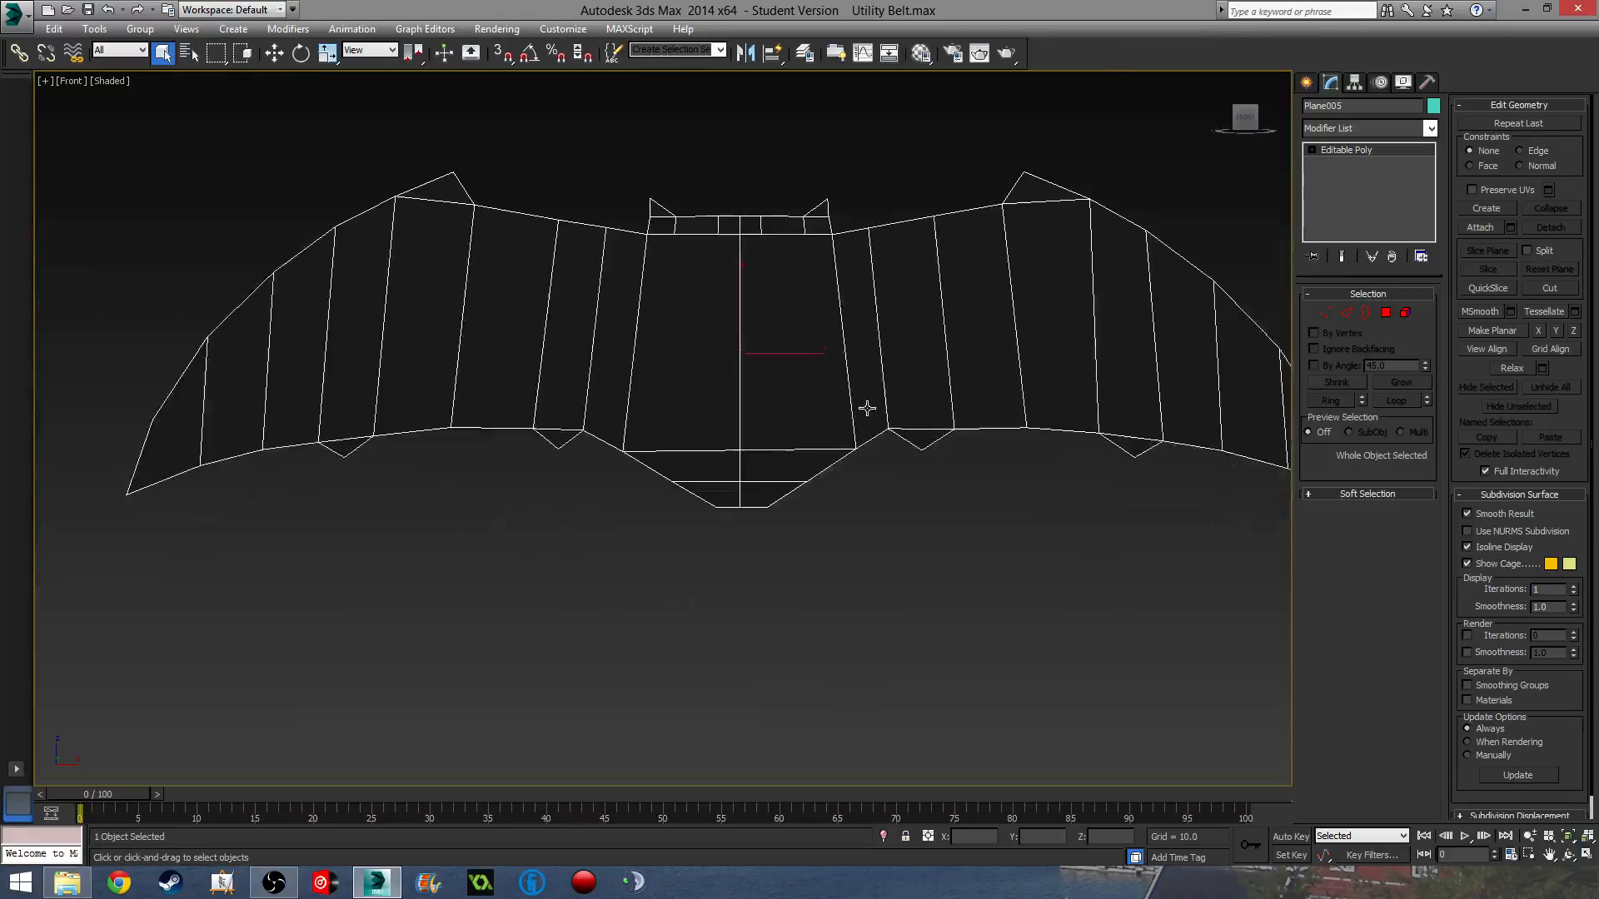
# Detach the polygons of the bat's right half as Object001, leave polygon editing and select the detached half.
pyautogui.click(1386, 314)
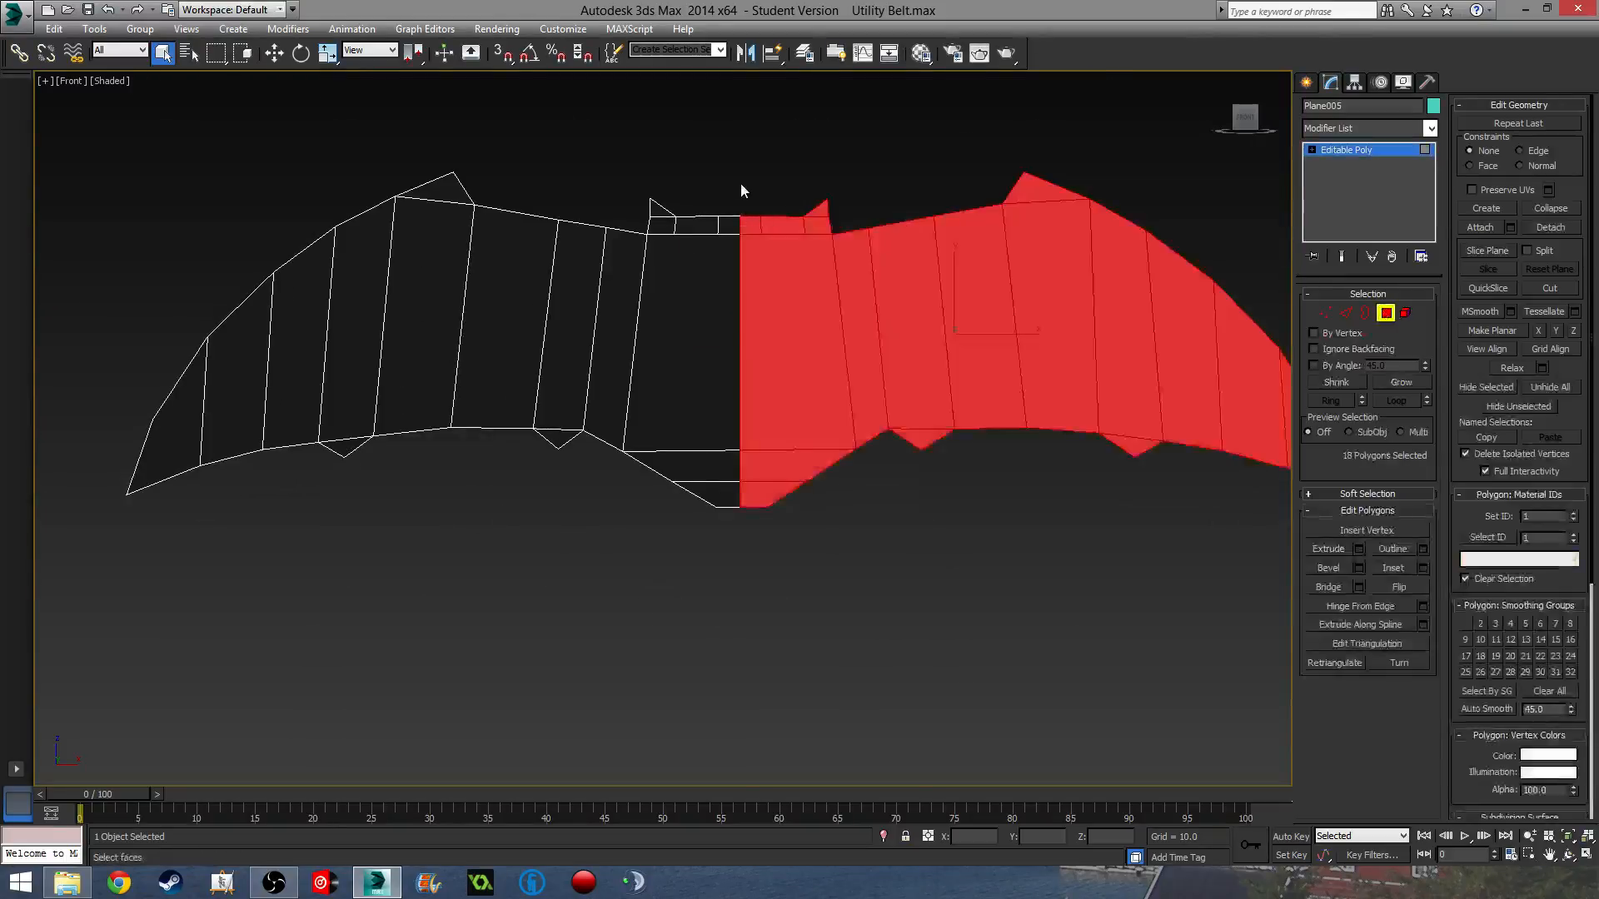
pyautogui.click(1550, 227)
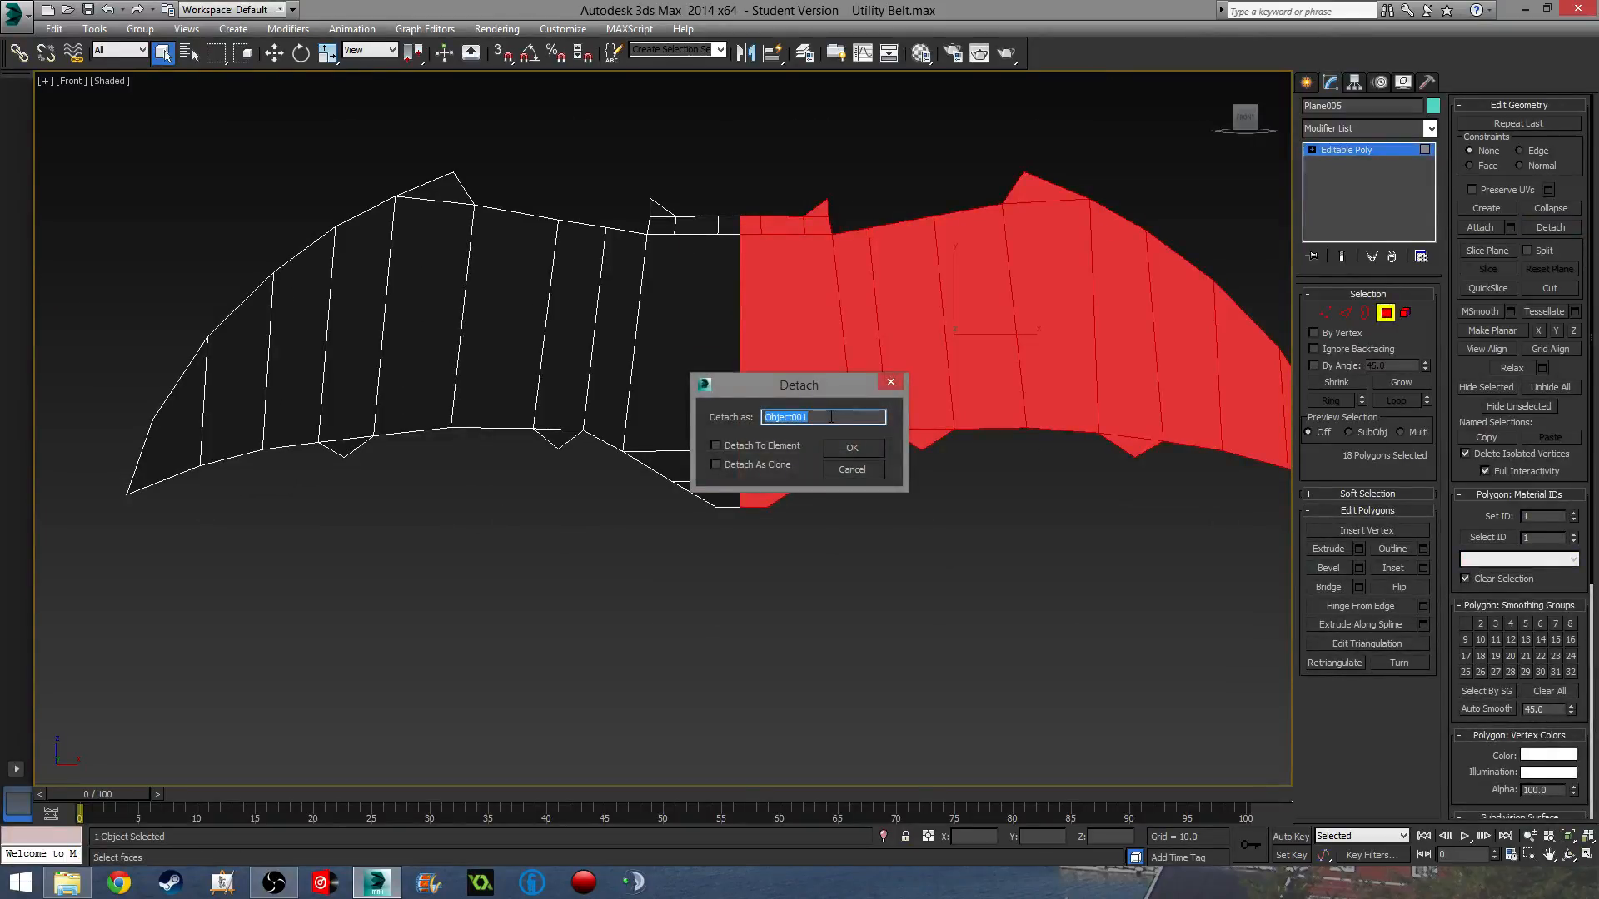
pyautogui.click(853, 451)
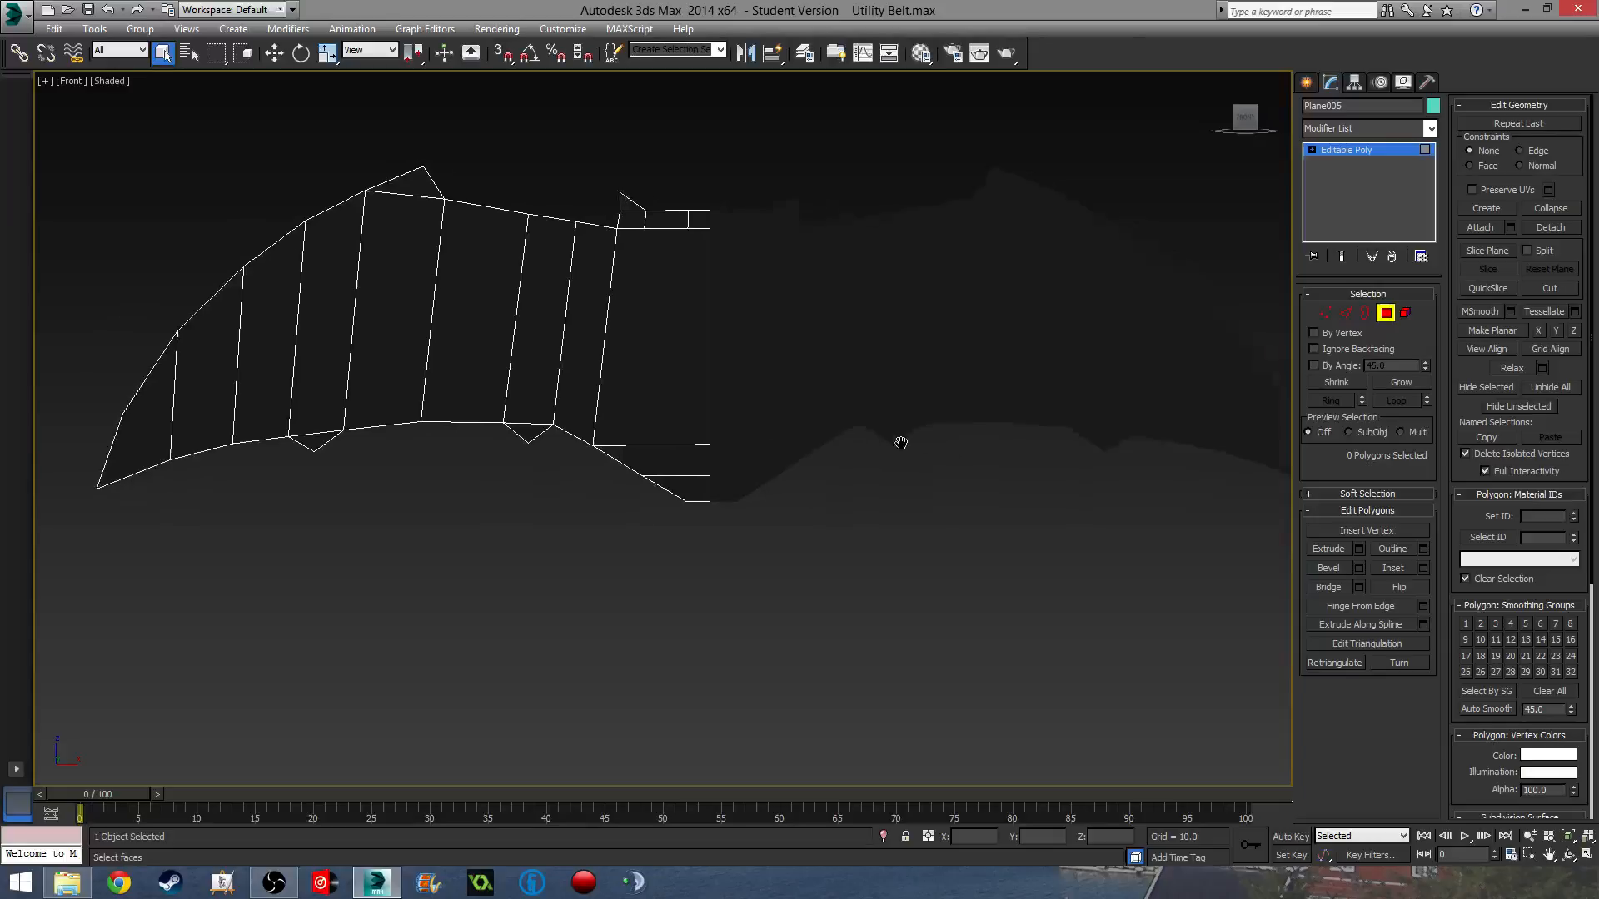
pyautogui.click(1384, 314)
pyautogui.click(707, 364)
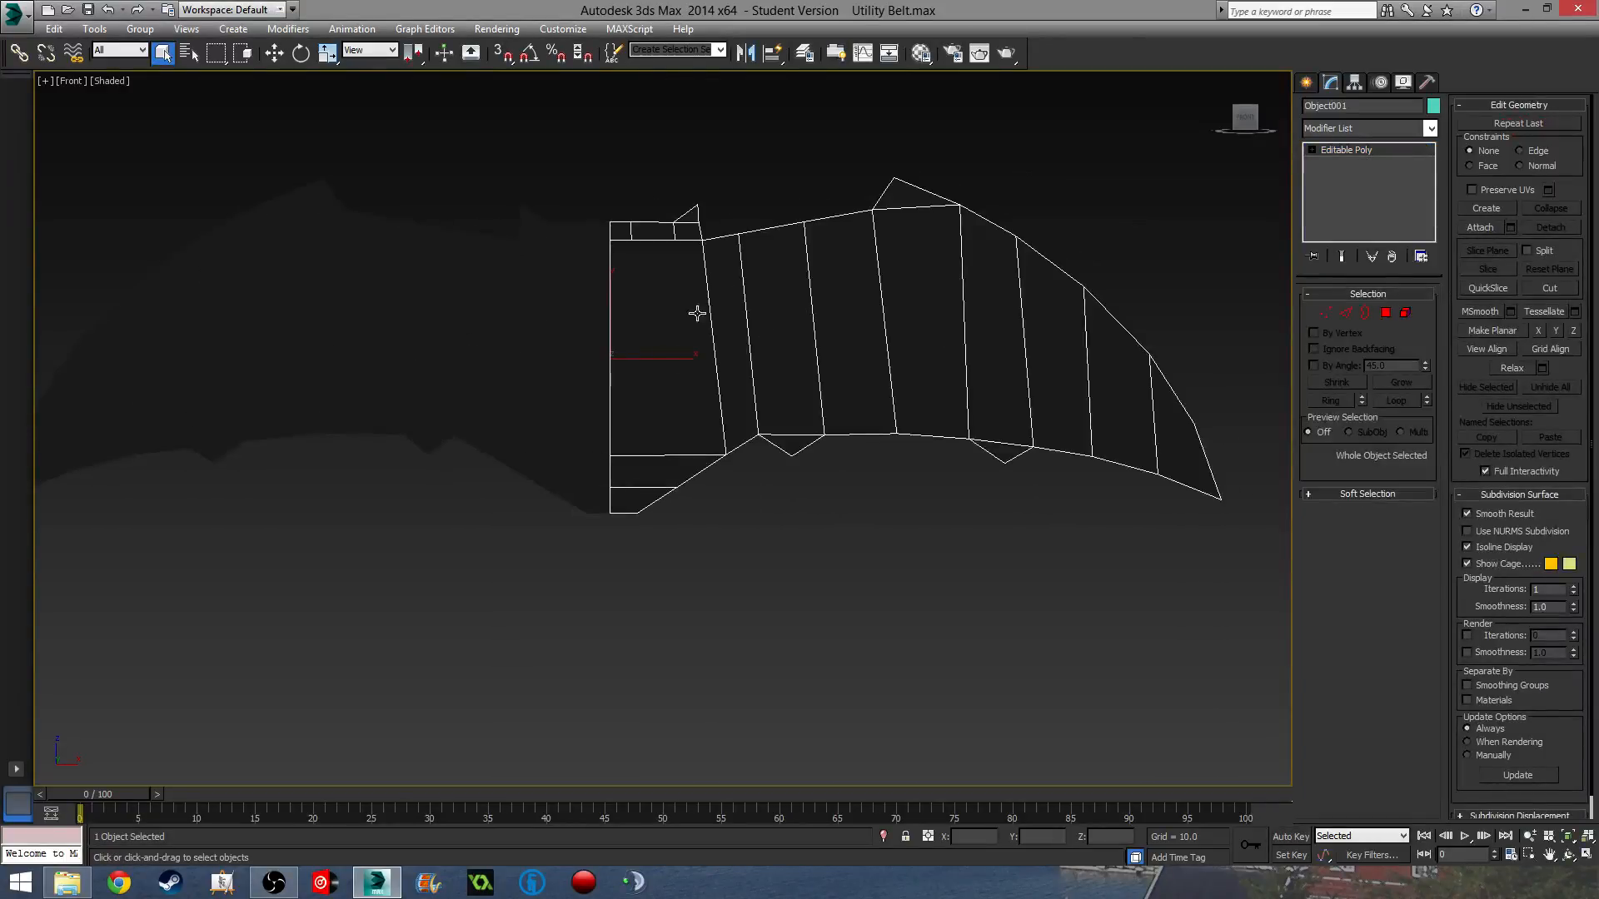
# Try to rotate the detached right half freely by about 180 degrees, and undo the rotation.
pyautogui.press('e')
pyautogui.moveTo(664, 320); pyautogui.dragTo(808, 595)
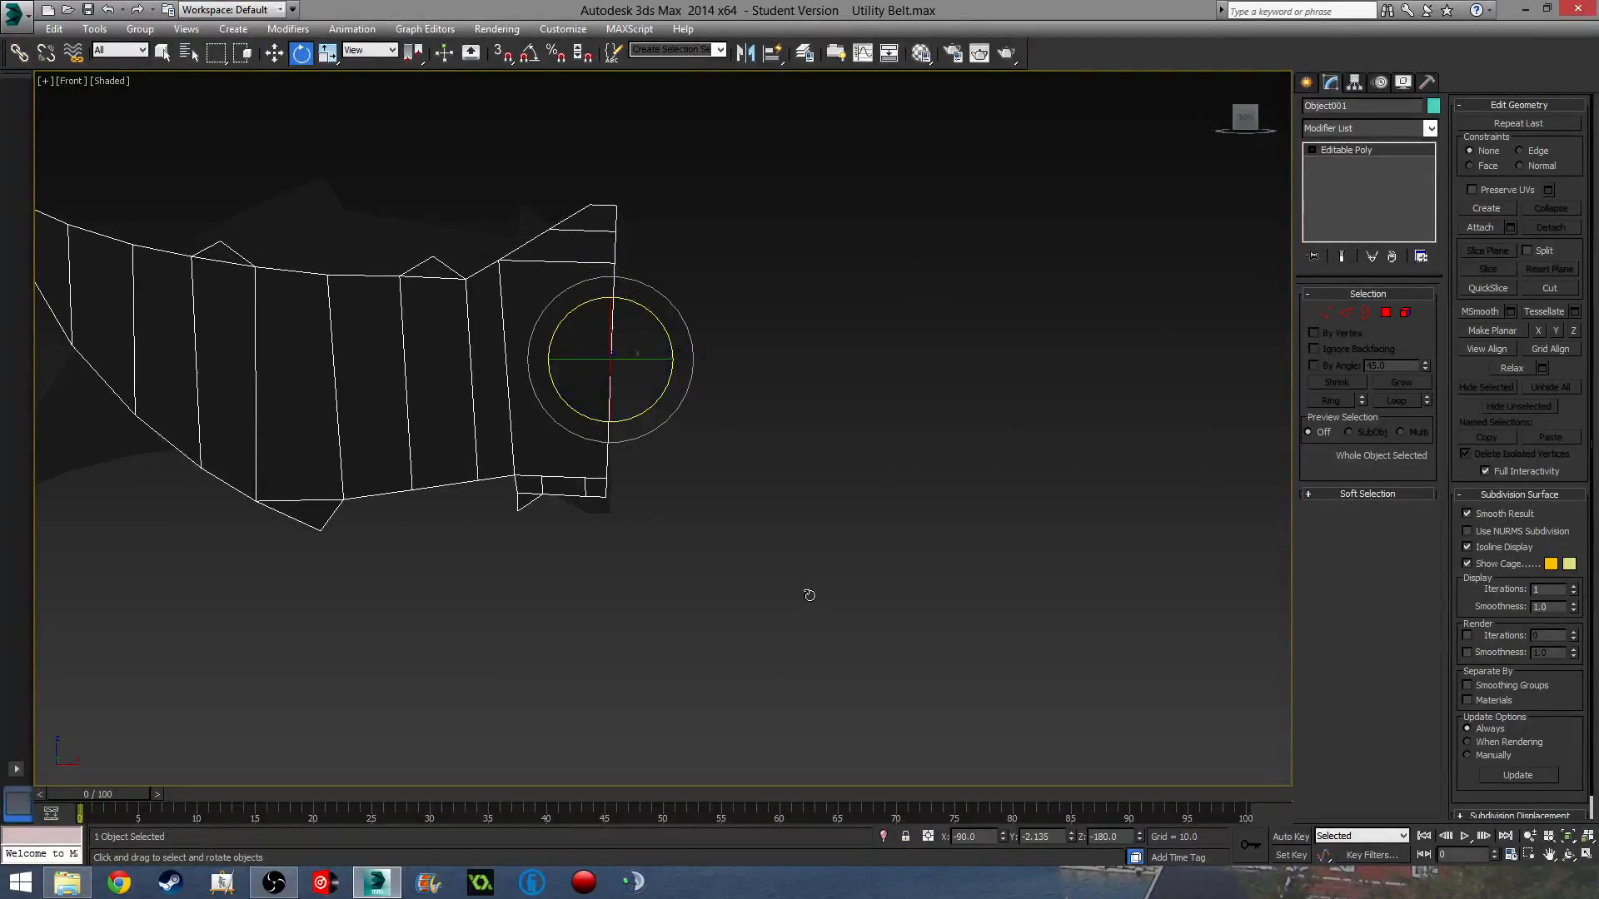
pyautogui.hotkey('ctrl', 'z')
# Turn on angle snap and percent snap.
pyautogui.click(537, 53)
pyautogui.click(556, 54)
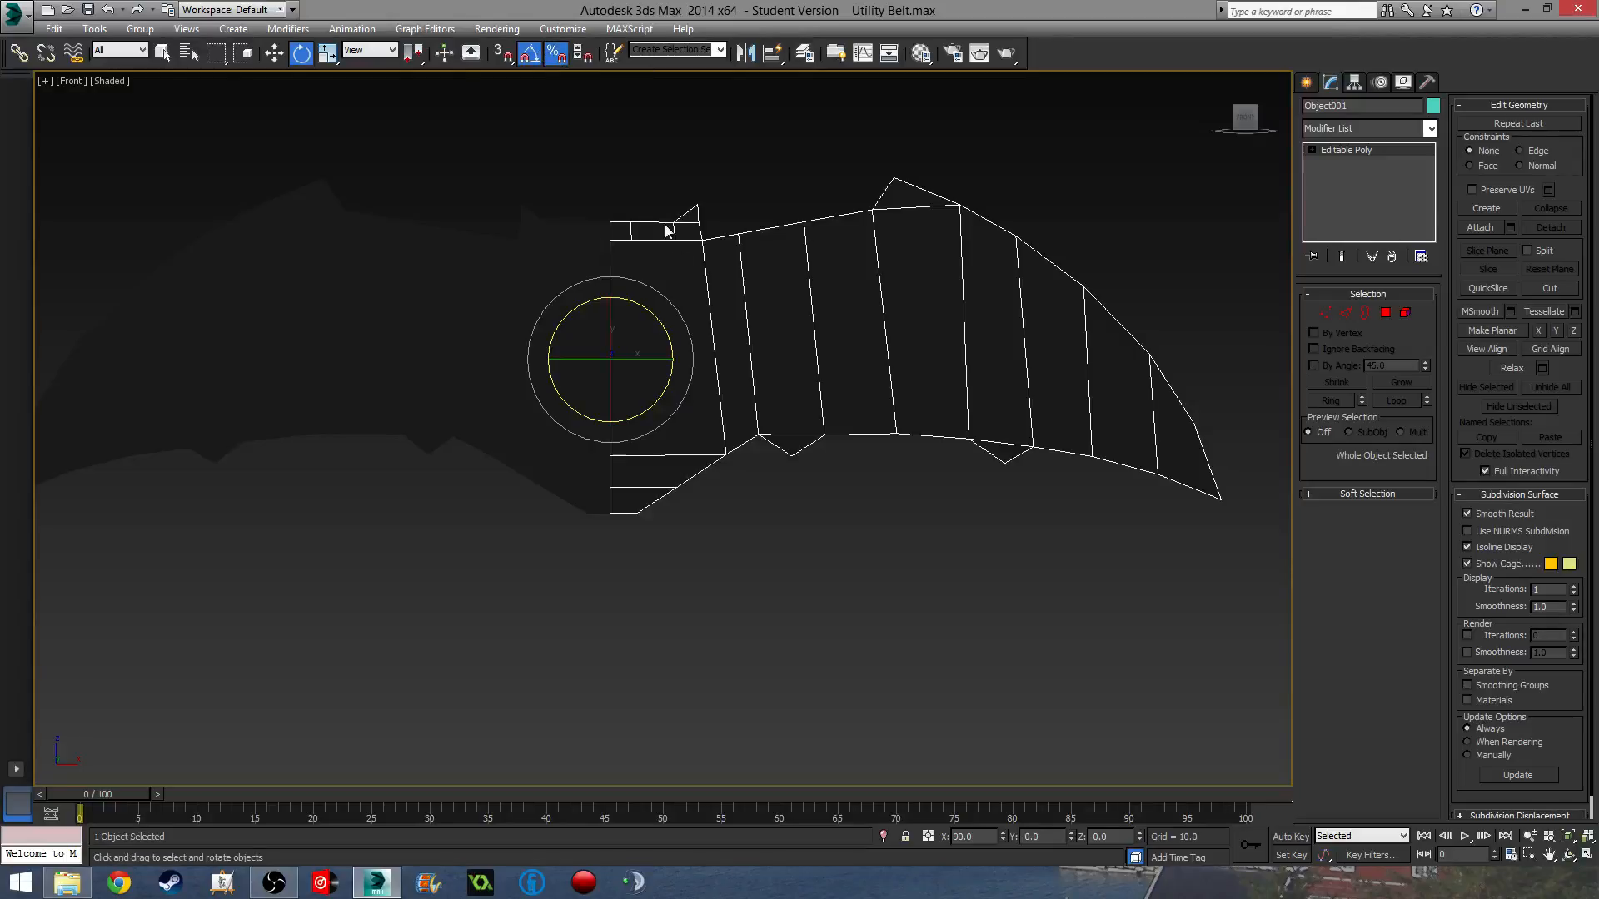
# Try to rotate the detached right half by exactly 180 degrees, compare it with the left half, and undo the rotation.
pyautogui.moveTo(652, 313); pyautogui.dragTo(750, 438)
pyautogui.moveTo(734, 512); pyautogui.dragTo(500, 638, button='middle')
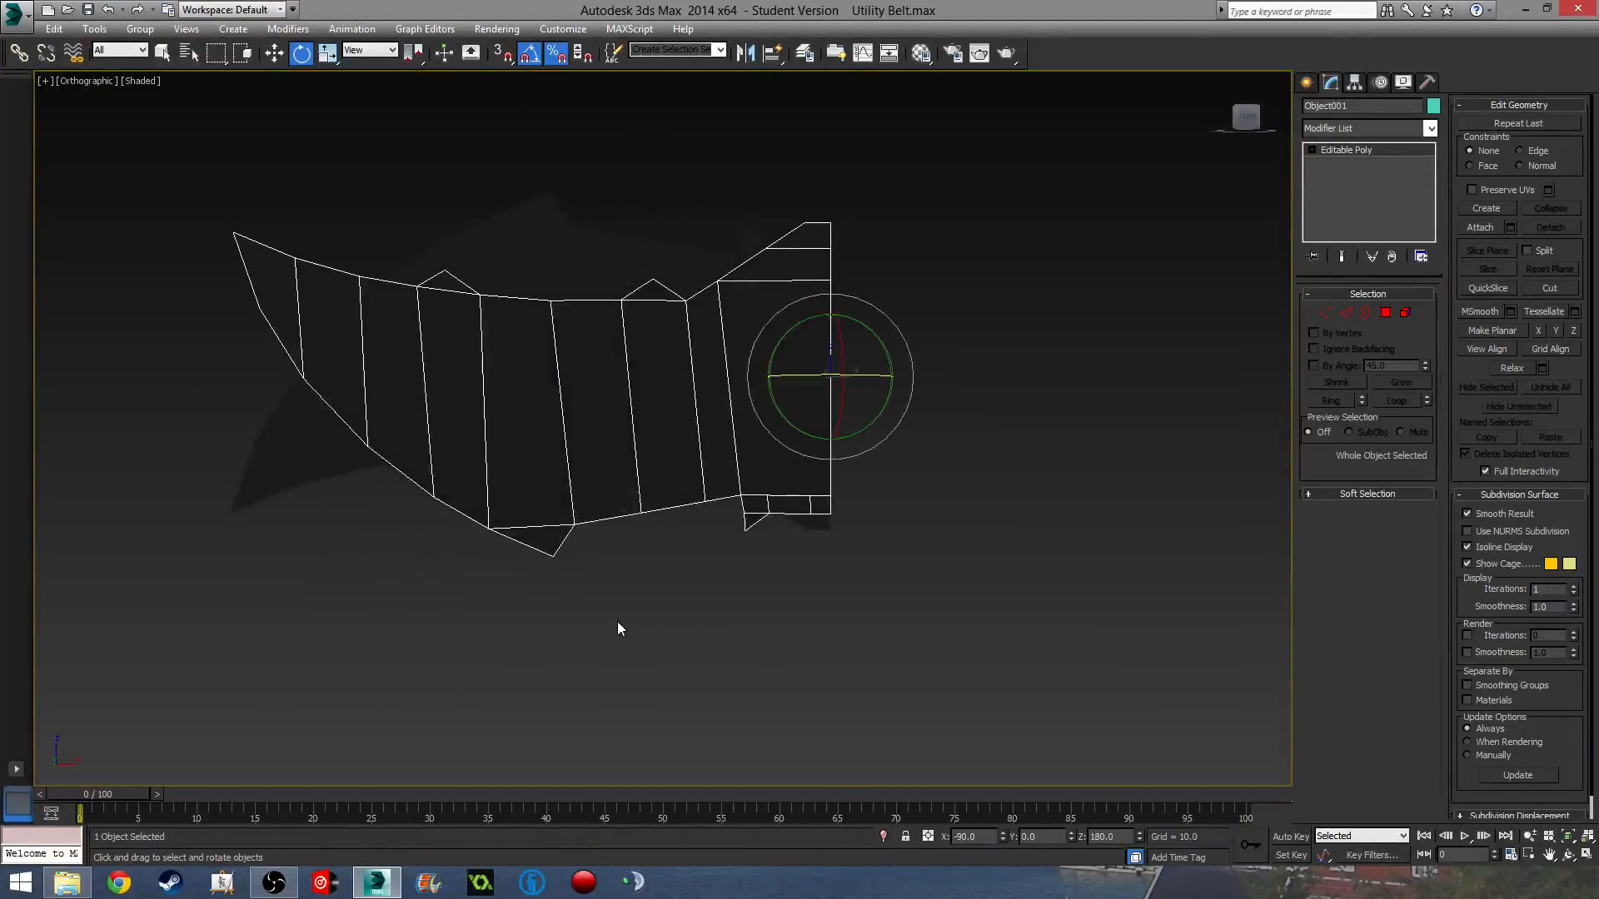
pyautogui.moveTo(631, 621); pyautogui.dragTo(620, 628, button='middle')
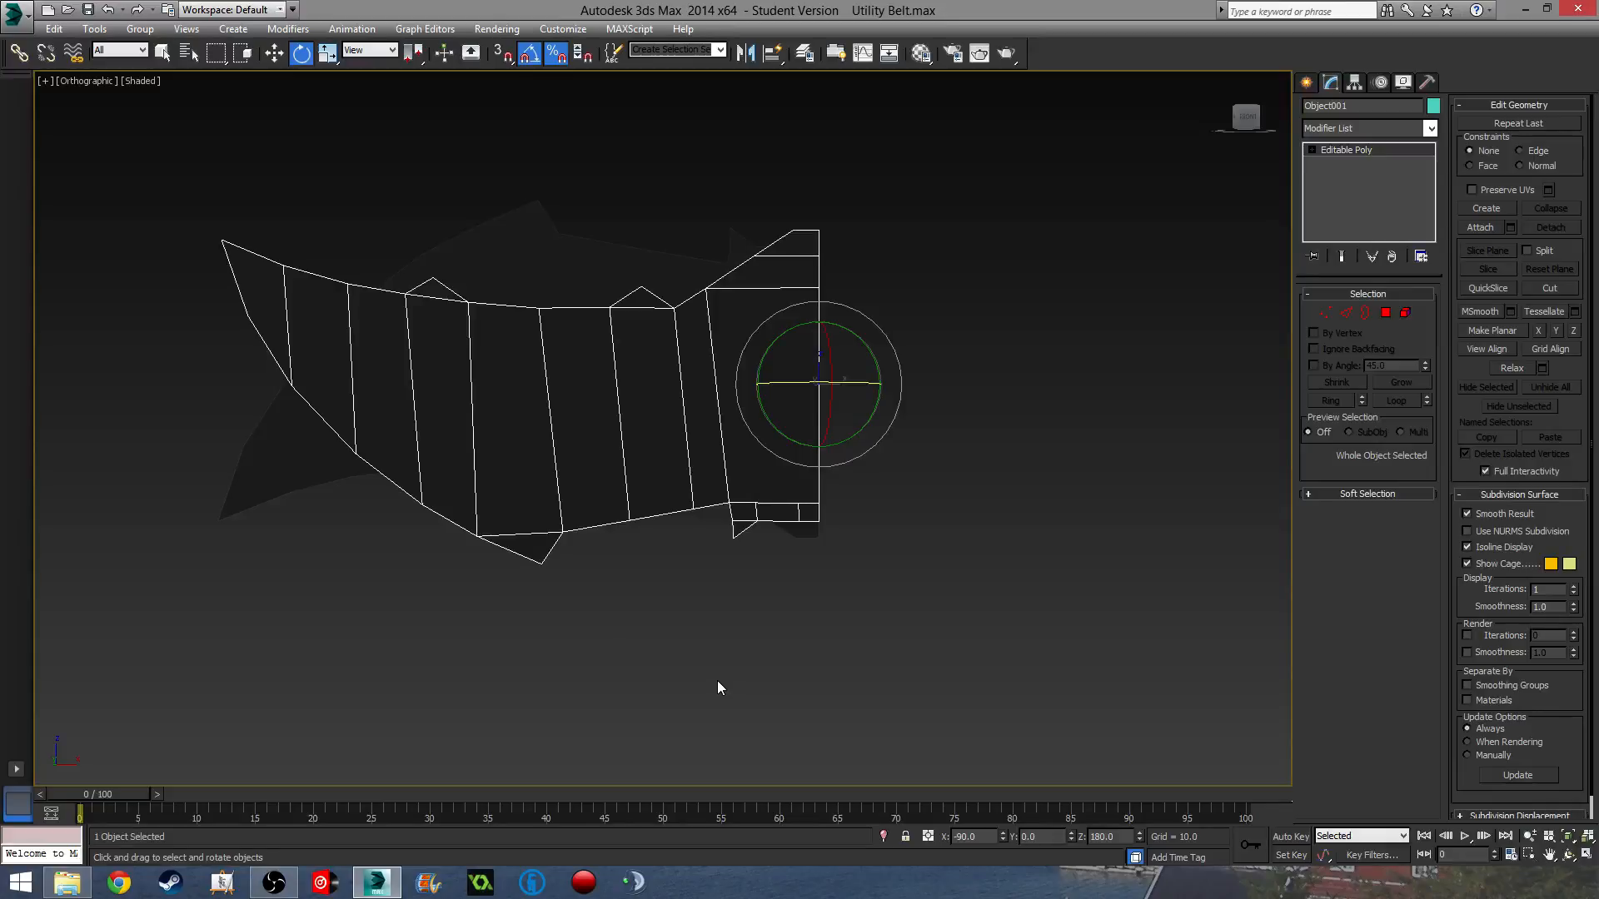
pyautogui.moveTo(804, 678); pyautogui.dragTo(760, 668, button='middle')
pyautogui.press('f')
pyautogui.scroll(8, 639, 481)
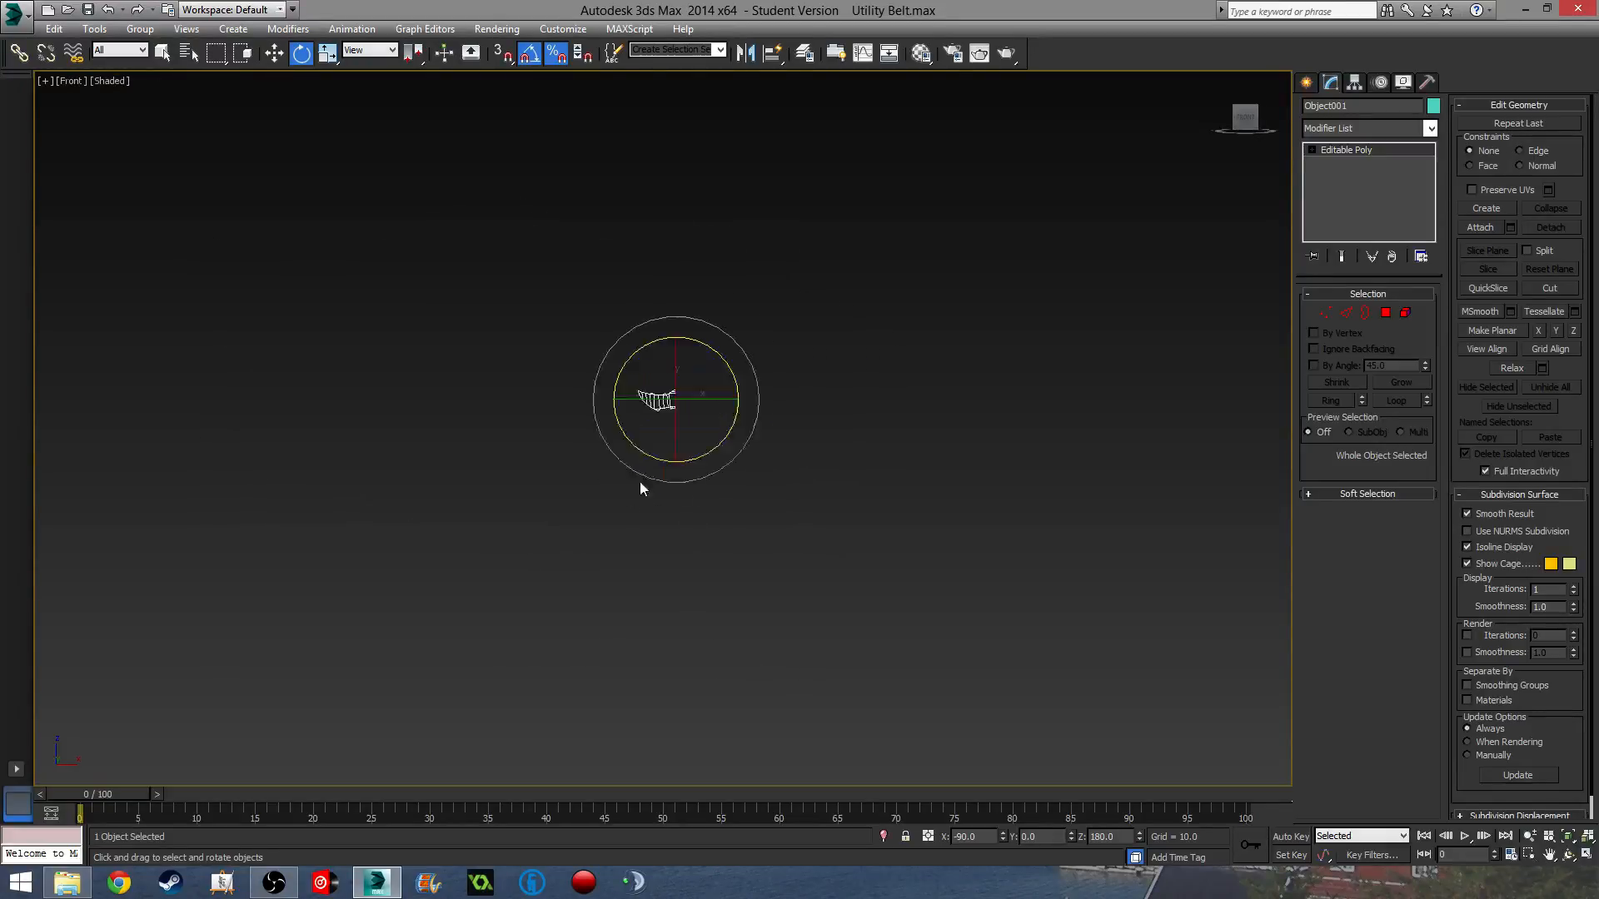
pyautogui.moveTo(821, 250); pyautogui.dragTo(756, 380, button='middle')
pyautogui.scroll(2, 756, 379)
pyautogui.hotkey('ctrl', 'z')
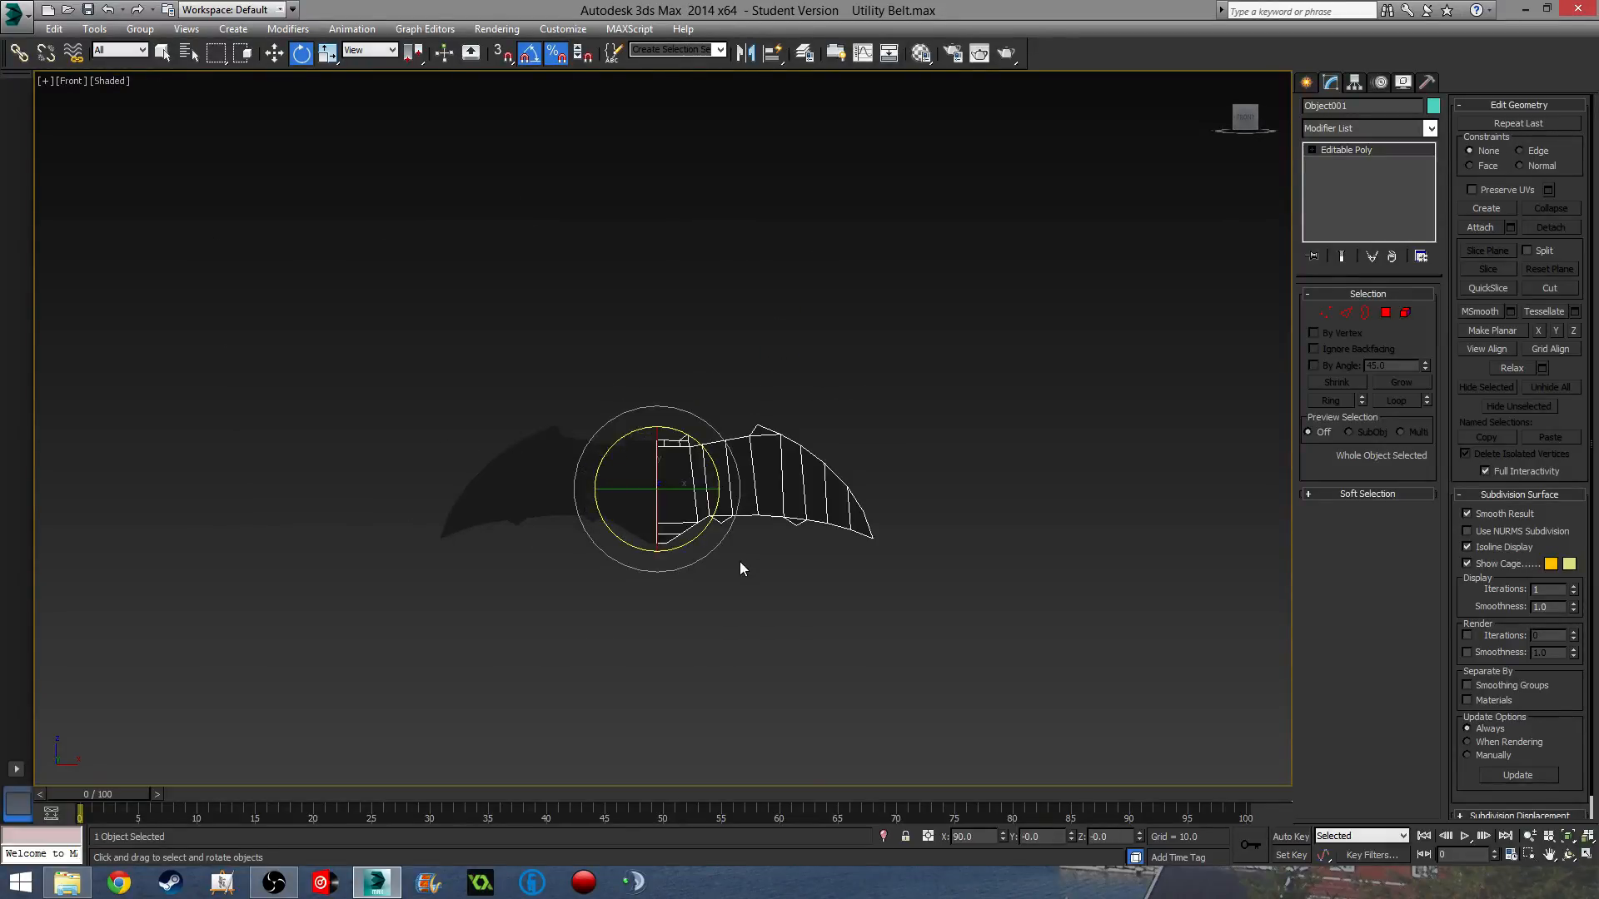
# Try to rotate the detached right half by 10 degrees about its Y axis, and cancel the rotation.
pyautogui.scroll(5, 702, 481)
pyautogui.moveTo(603, 525)
pyautogui.mouseDown()
pyautogui.moveTo(435, 512)
pyautogui.moveTo(597, 507)
pyautogui.mouseUp()
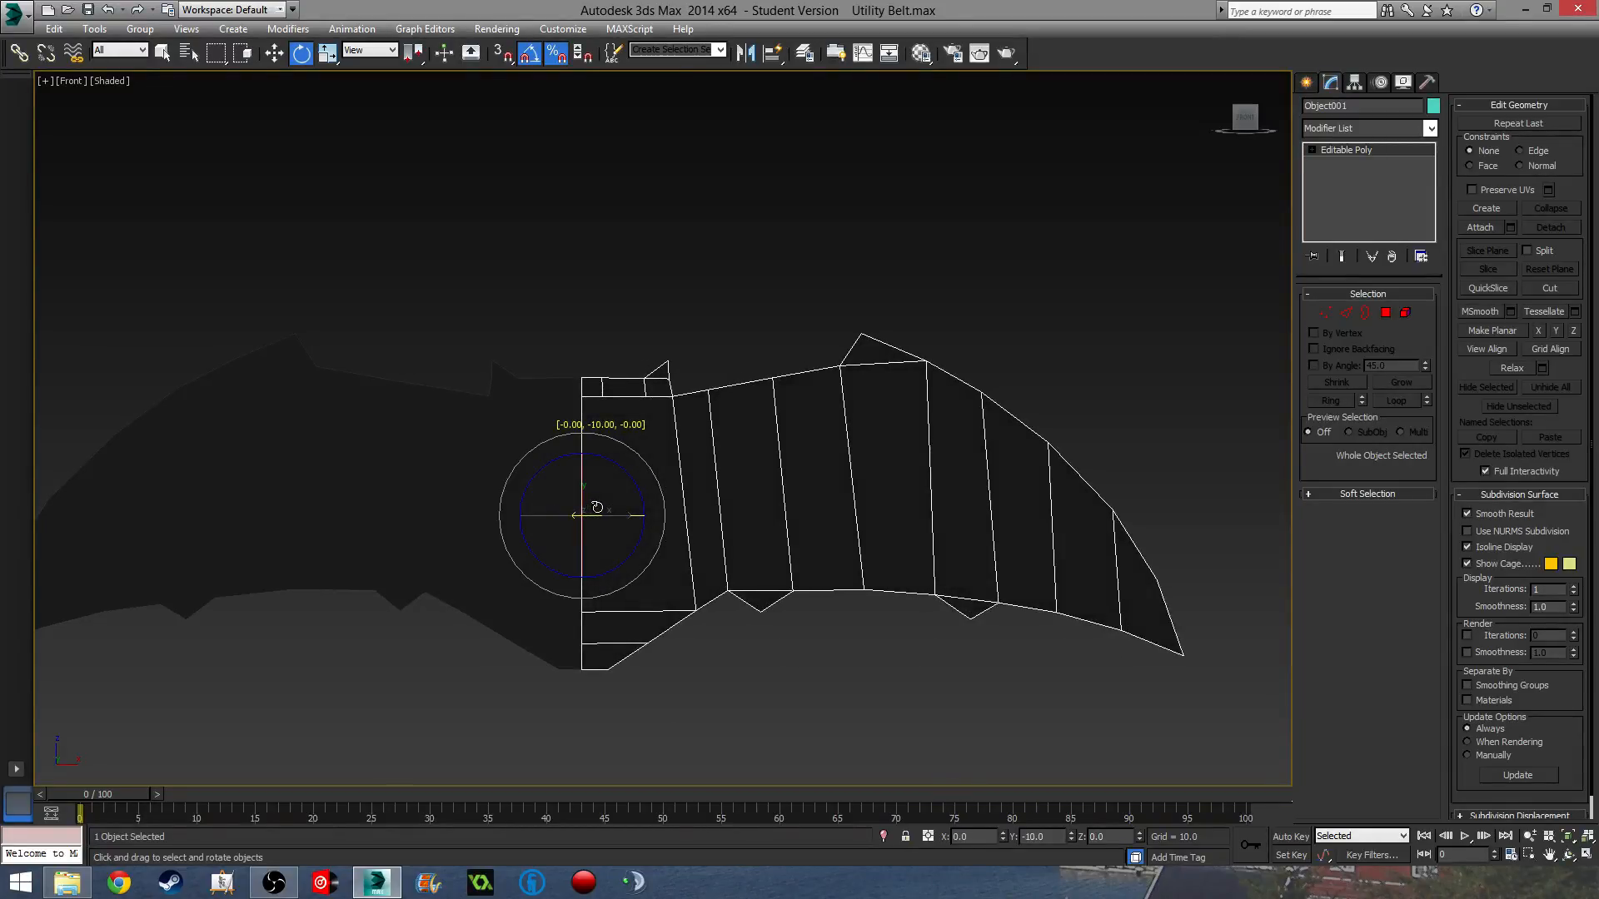
pyautogui.moveTo(597, 508); pyautogui.dragTo(597, 507)
pyautogui.moveTo(731, 595); pyautogui.dragTo(757, 583, button='middle')
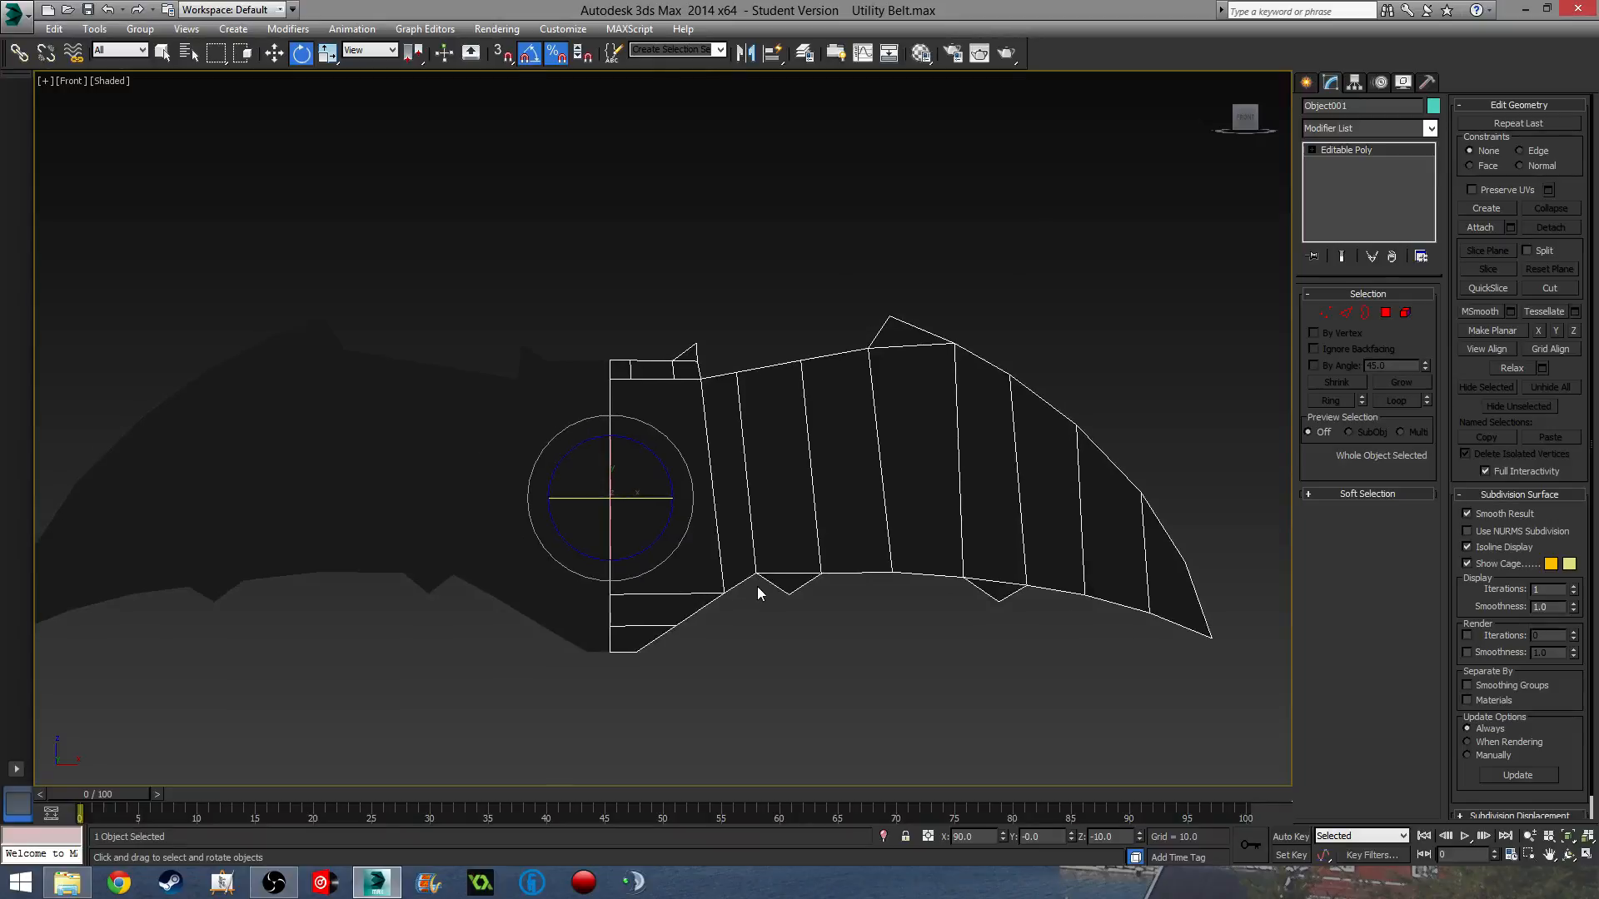
# Examine the seam between the two bat halves from the front and at an angle, and clear the selection.
pyautogui.scroll(4, 653, 499)
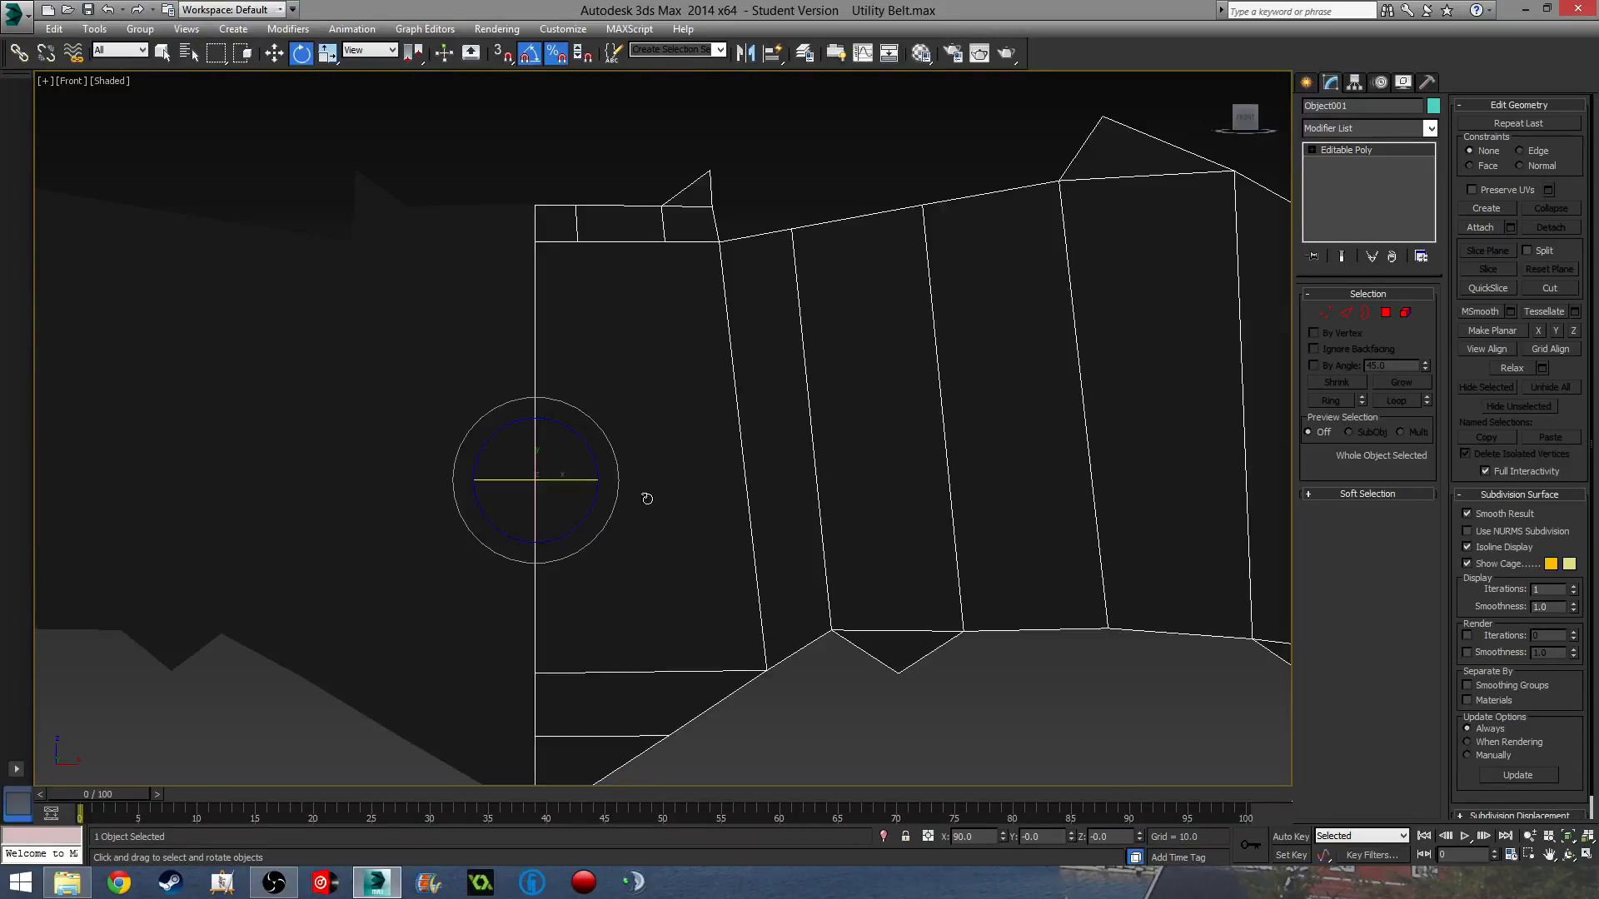
pyautogui.scroll(-2, 769, 534)
pyautogui.scroll(-3, 770, 534)
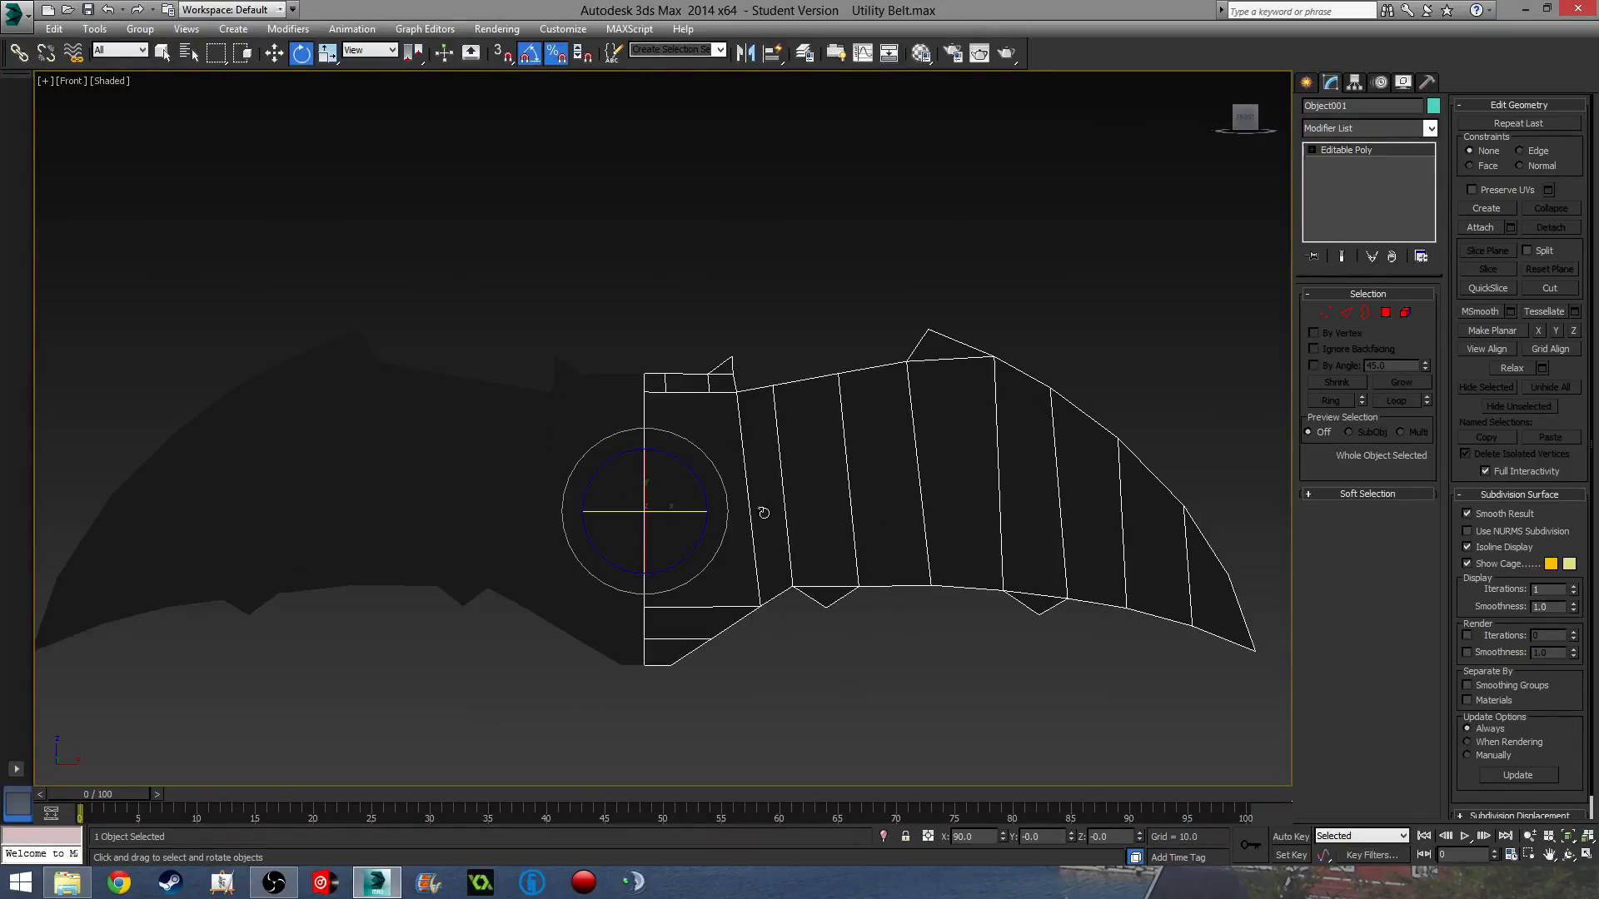
pyautogui.press('w')
pyautogui.scroll(5, 666, 508)
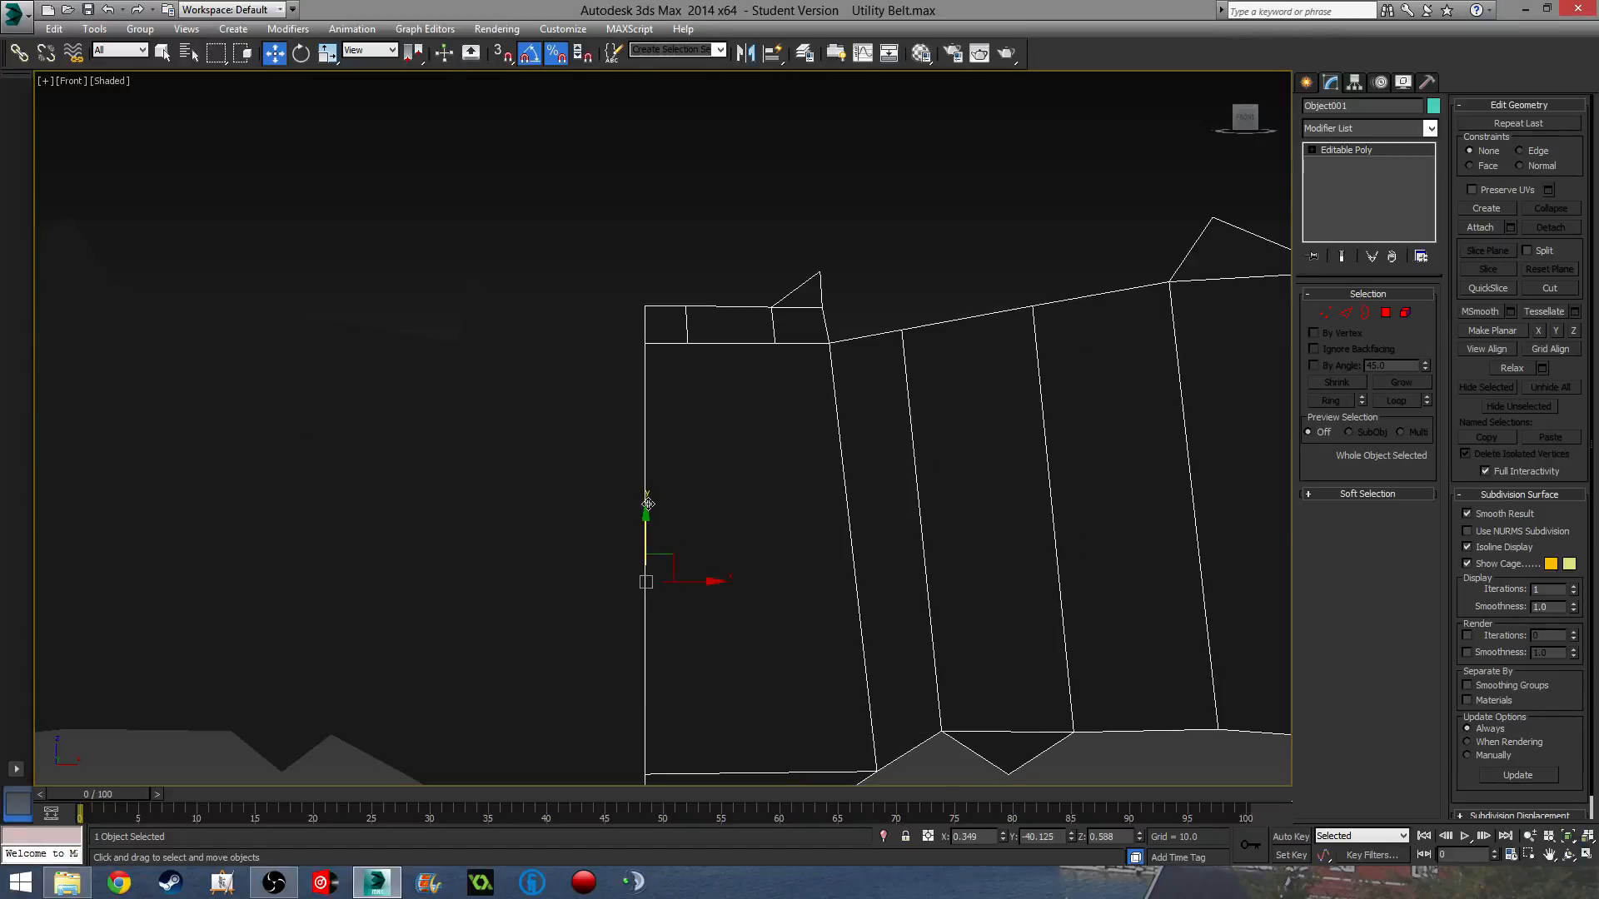
pyautogui.scroll(-3, 742, 453)
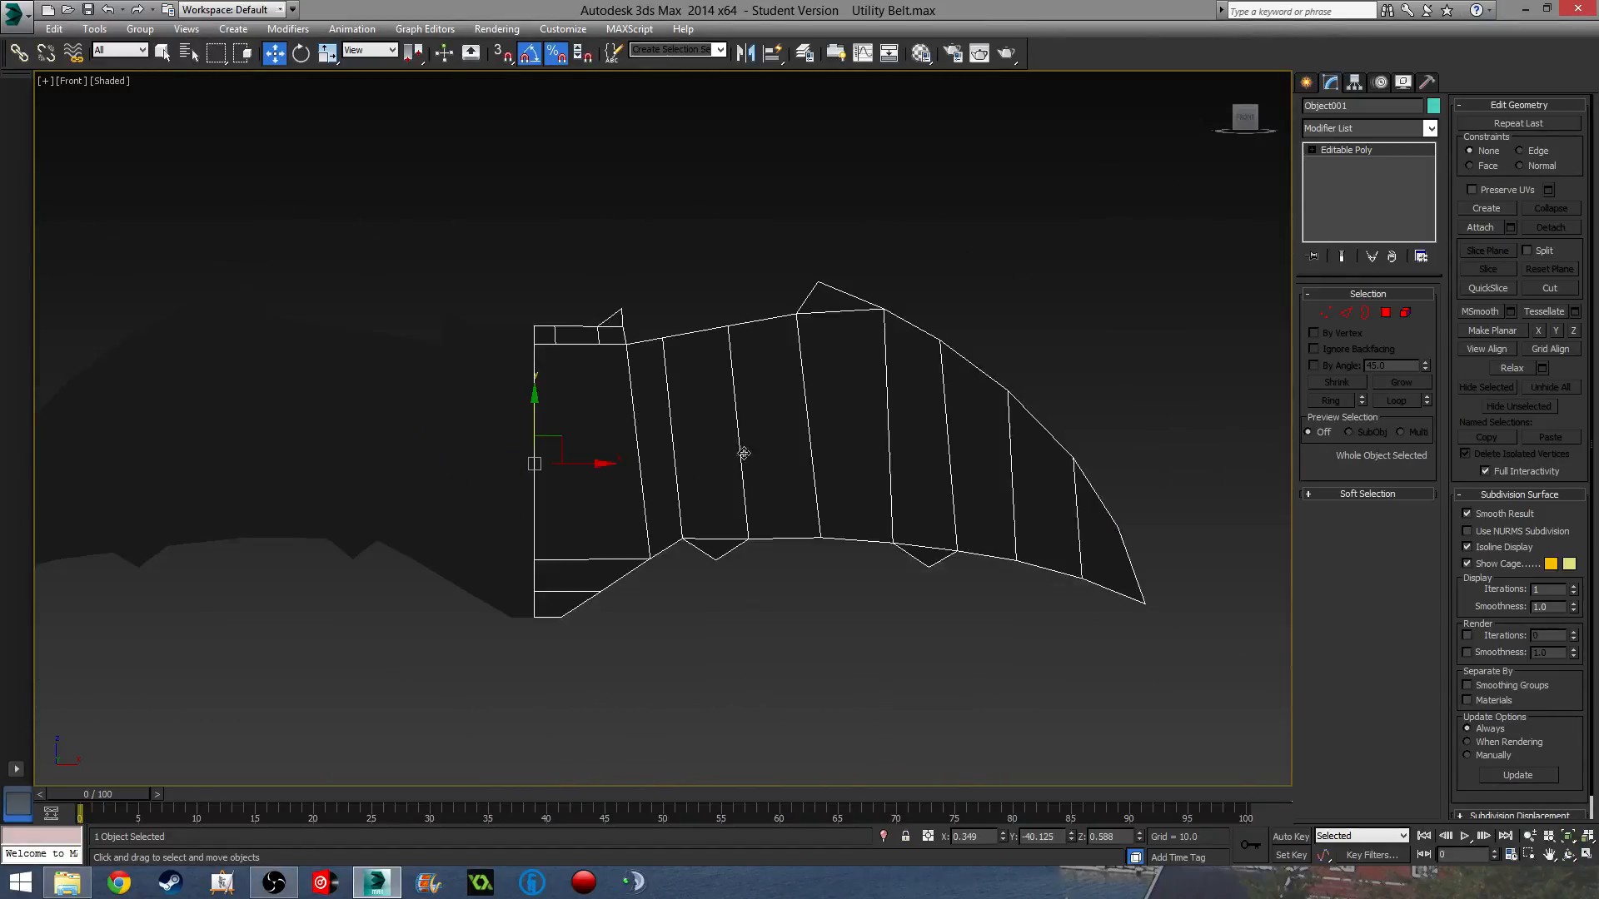
pyautogui.keyDown('alt'); pyautogui.moveTo(742, 453); pyautogui.dragTo(658, 392, button='middle'); pyautogui.keyUp('alt')
pyautogui.moveTo(682, 449)
pyautogui.keyDown('alt'); pyautogui.mouseDown(button='middle')
pyautogui.moveTo(586, 428)
pyautogui.moveTo(674, 435)
pyautogui.mouseUp(button='middle'); pyautogui.keyUp('alt')
pyautogui.scroll(-3, 732, 511)
pyautogui.click(883, 648)
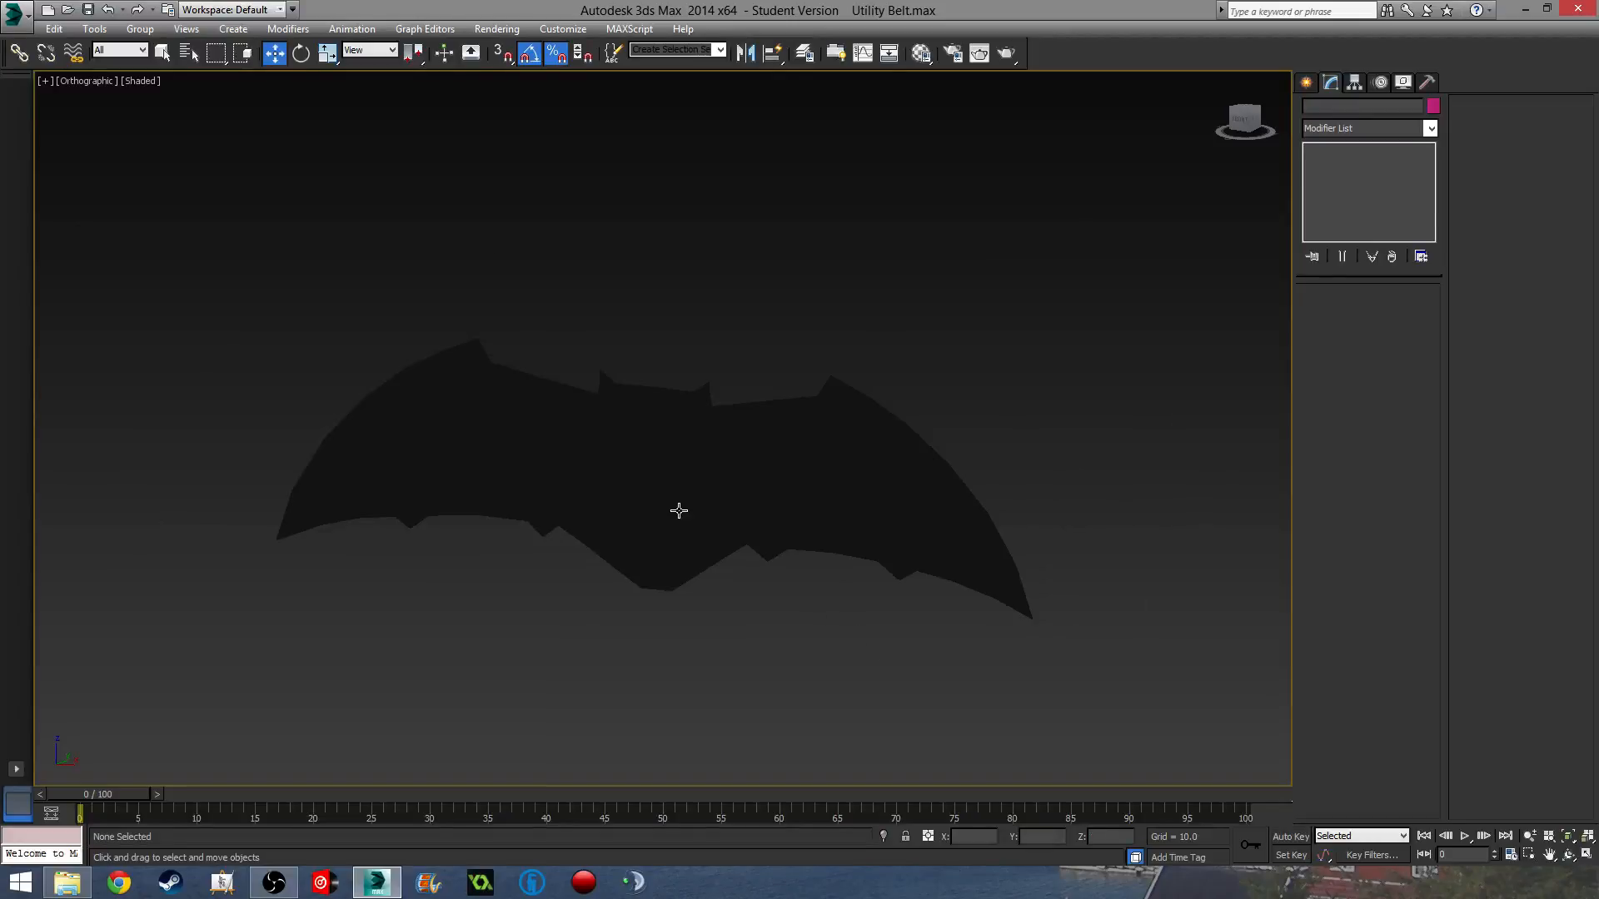
# Select the whole bat copy in perspective view and unhide all hidden objects of the belt scene.
pyautogui.click(725, 516)
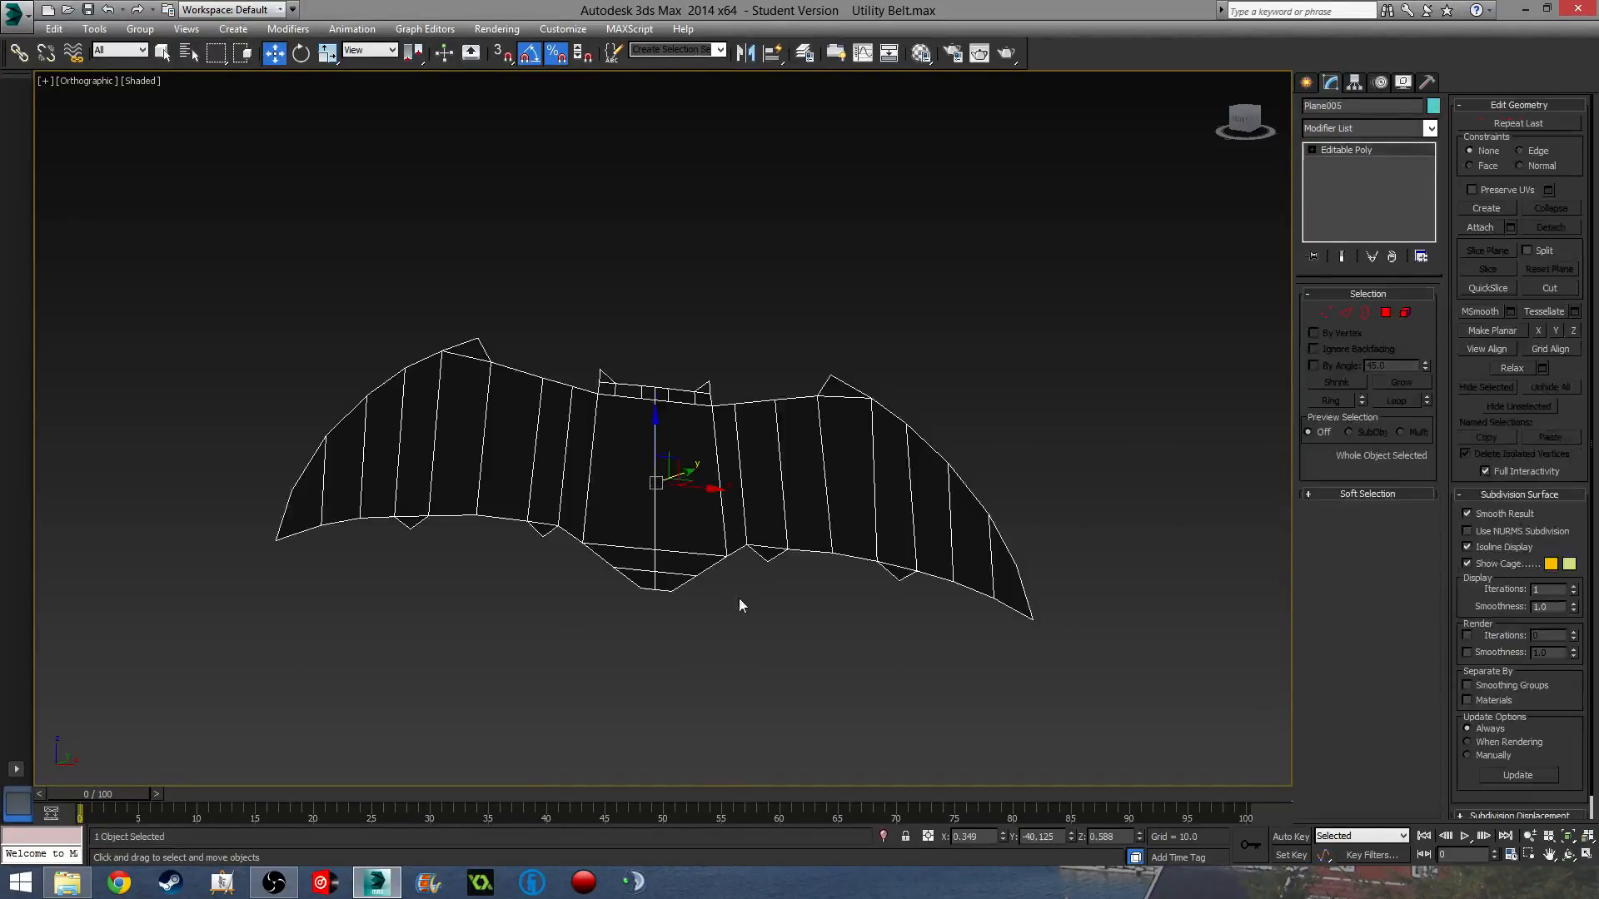
pyautogui.keyDown('alt'); pyautogui.moveTo(738, 603); pyautogui.dragTo(791, 615, button='middle'); pyautogui.keyUp('alt')
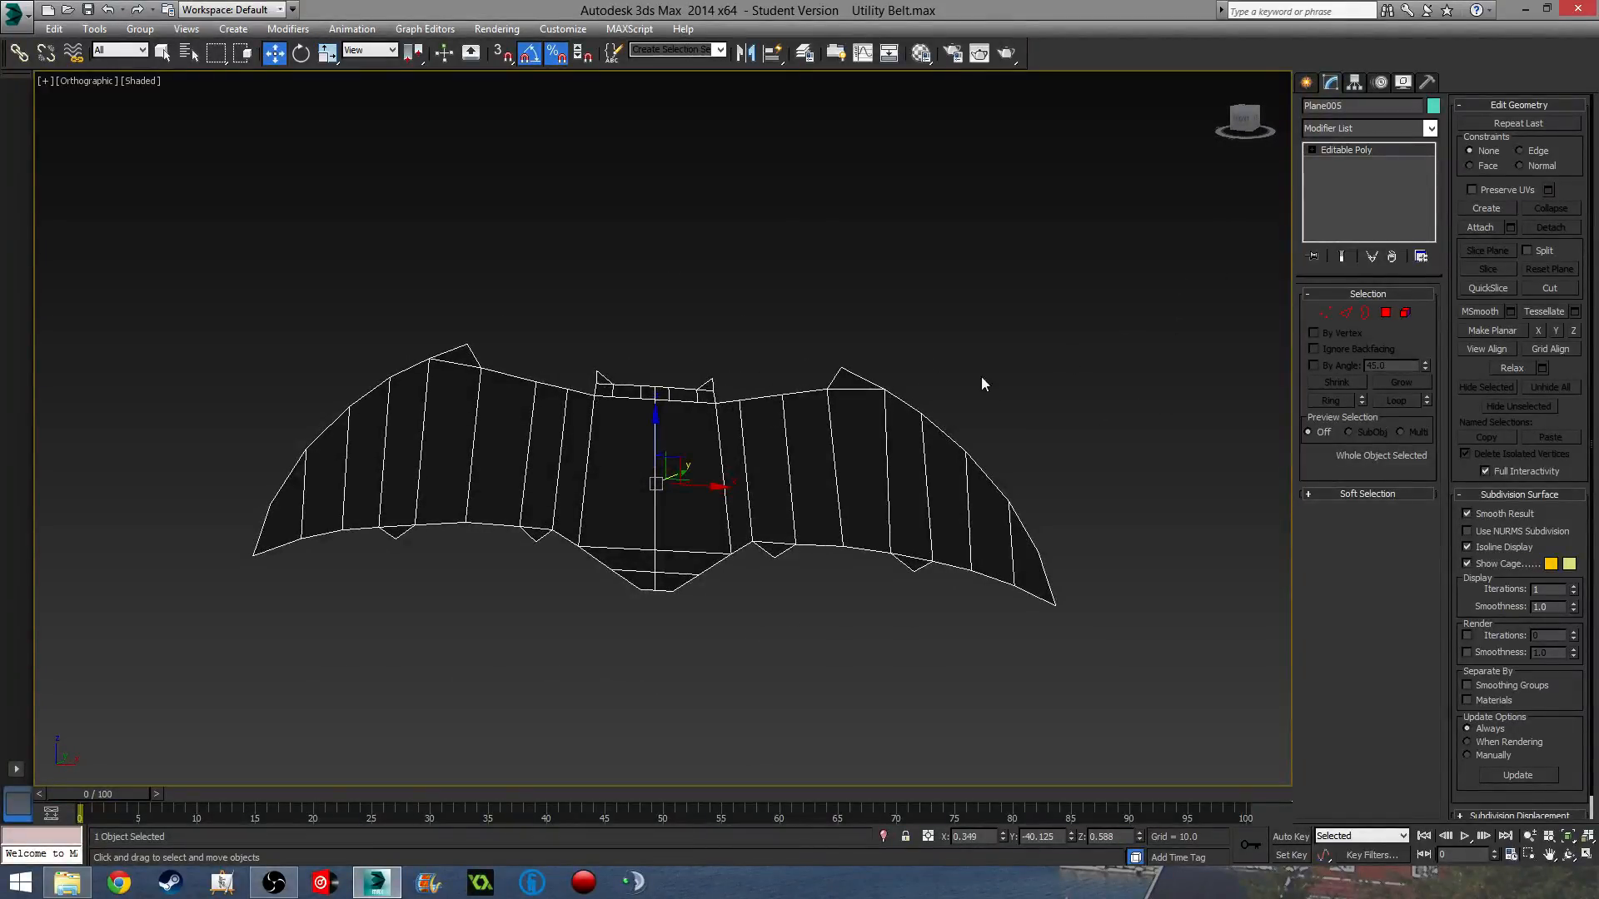
pyautogui.moveTo(836, 445); pyautogui.dragTo(842, 466, button='middle')
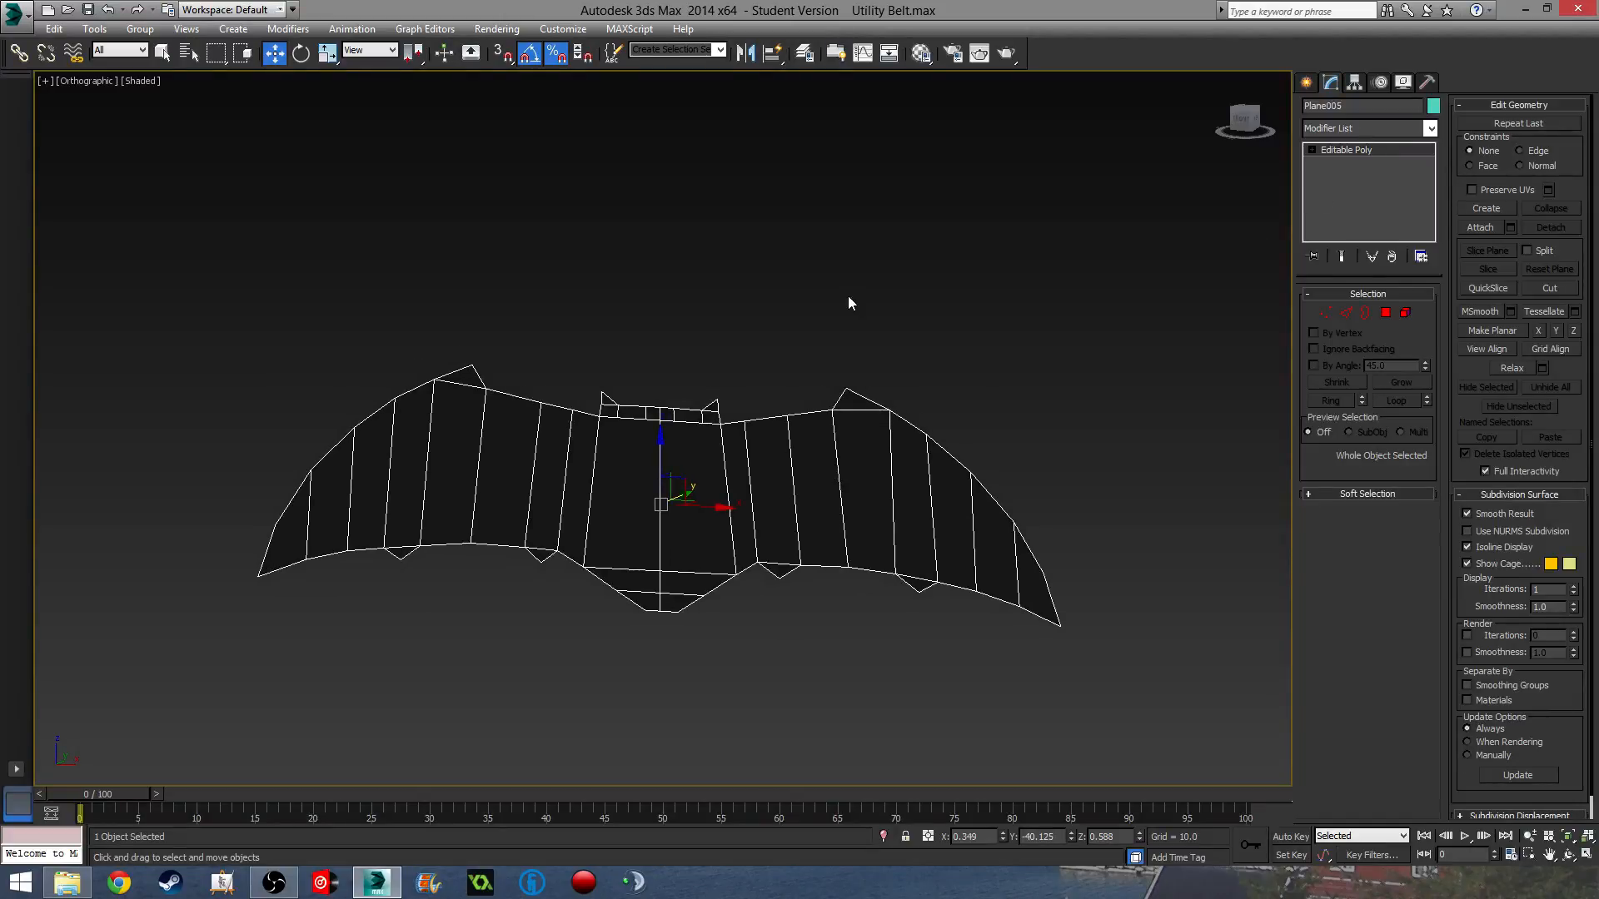
pyautogui.press('p')
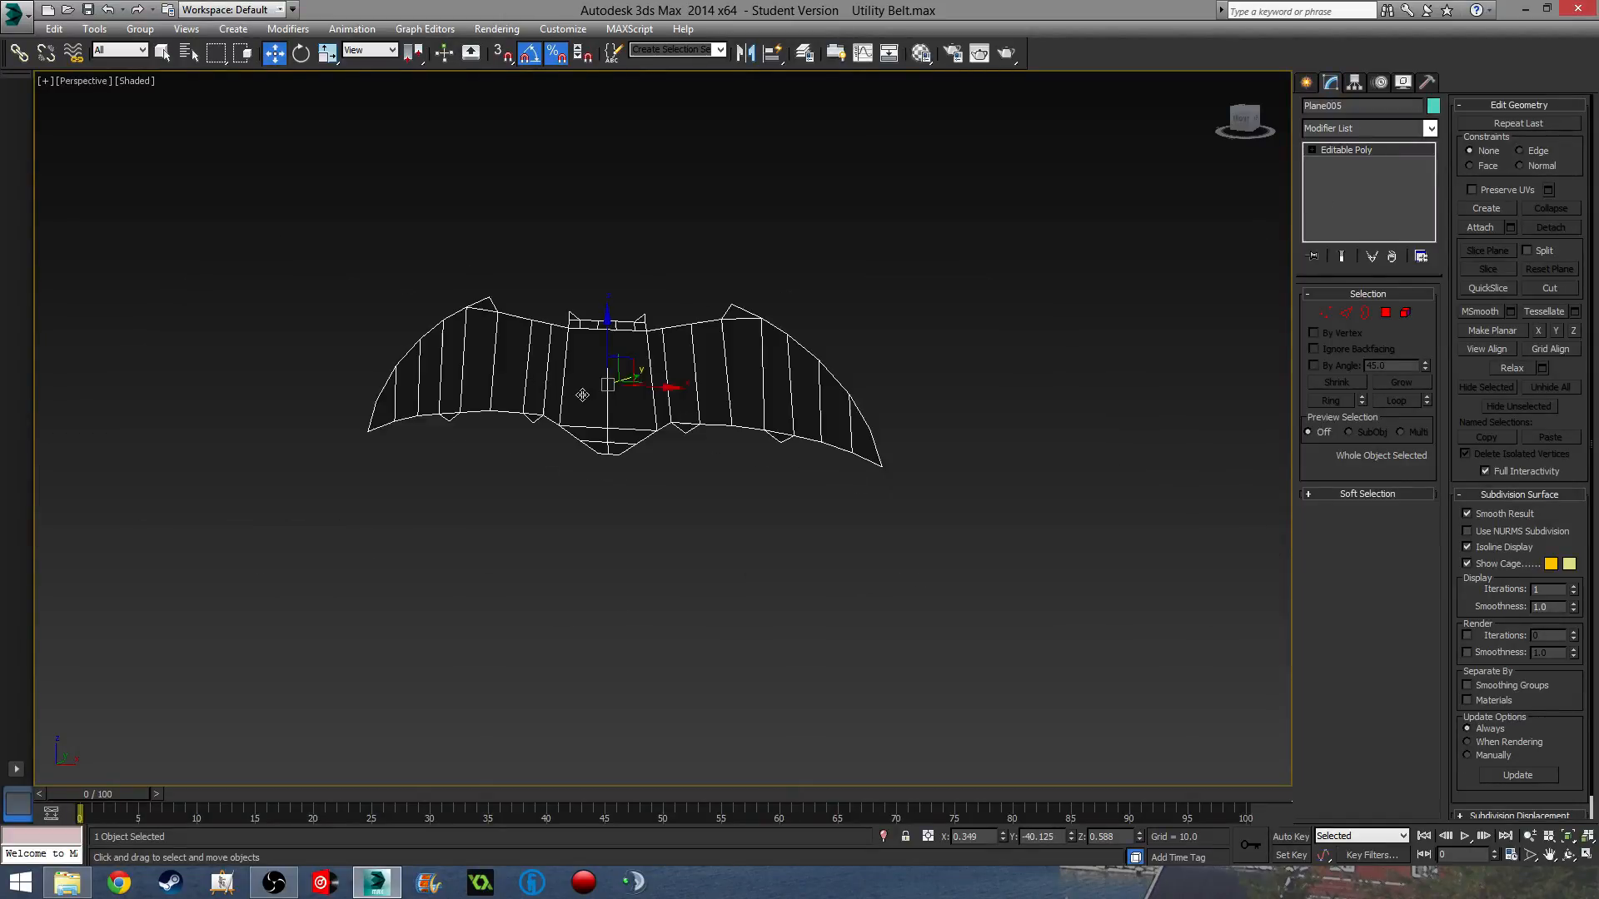
pyautogui.moveTo(811, 557); pyautogui.dragTo(807, 509, button='middle')
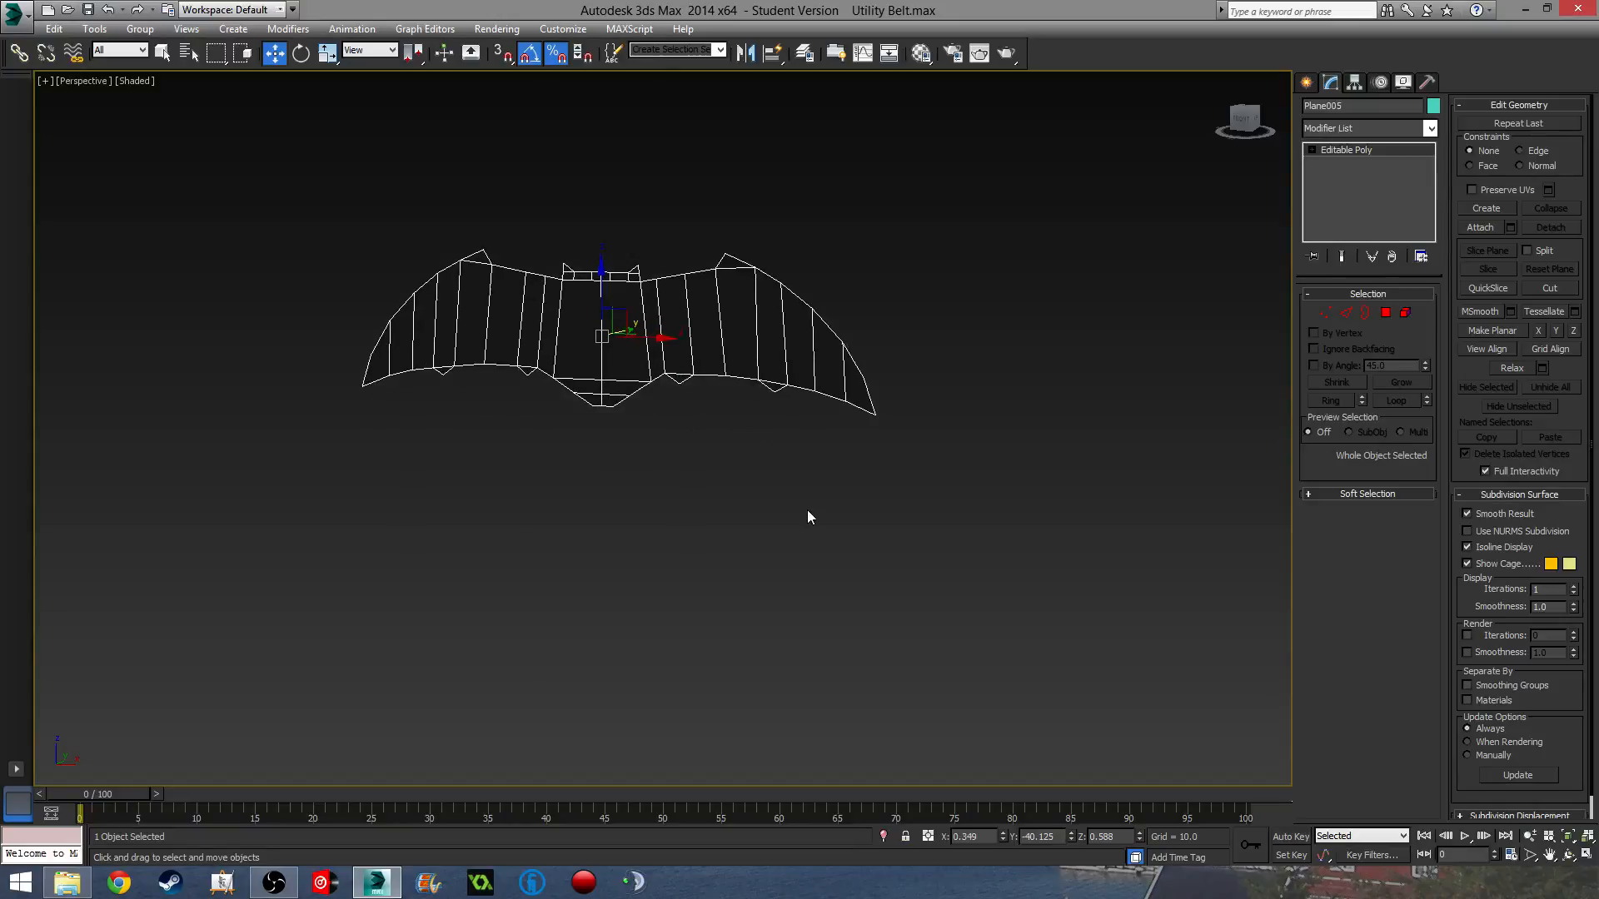
pyautogui.rightClick(807, 510)
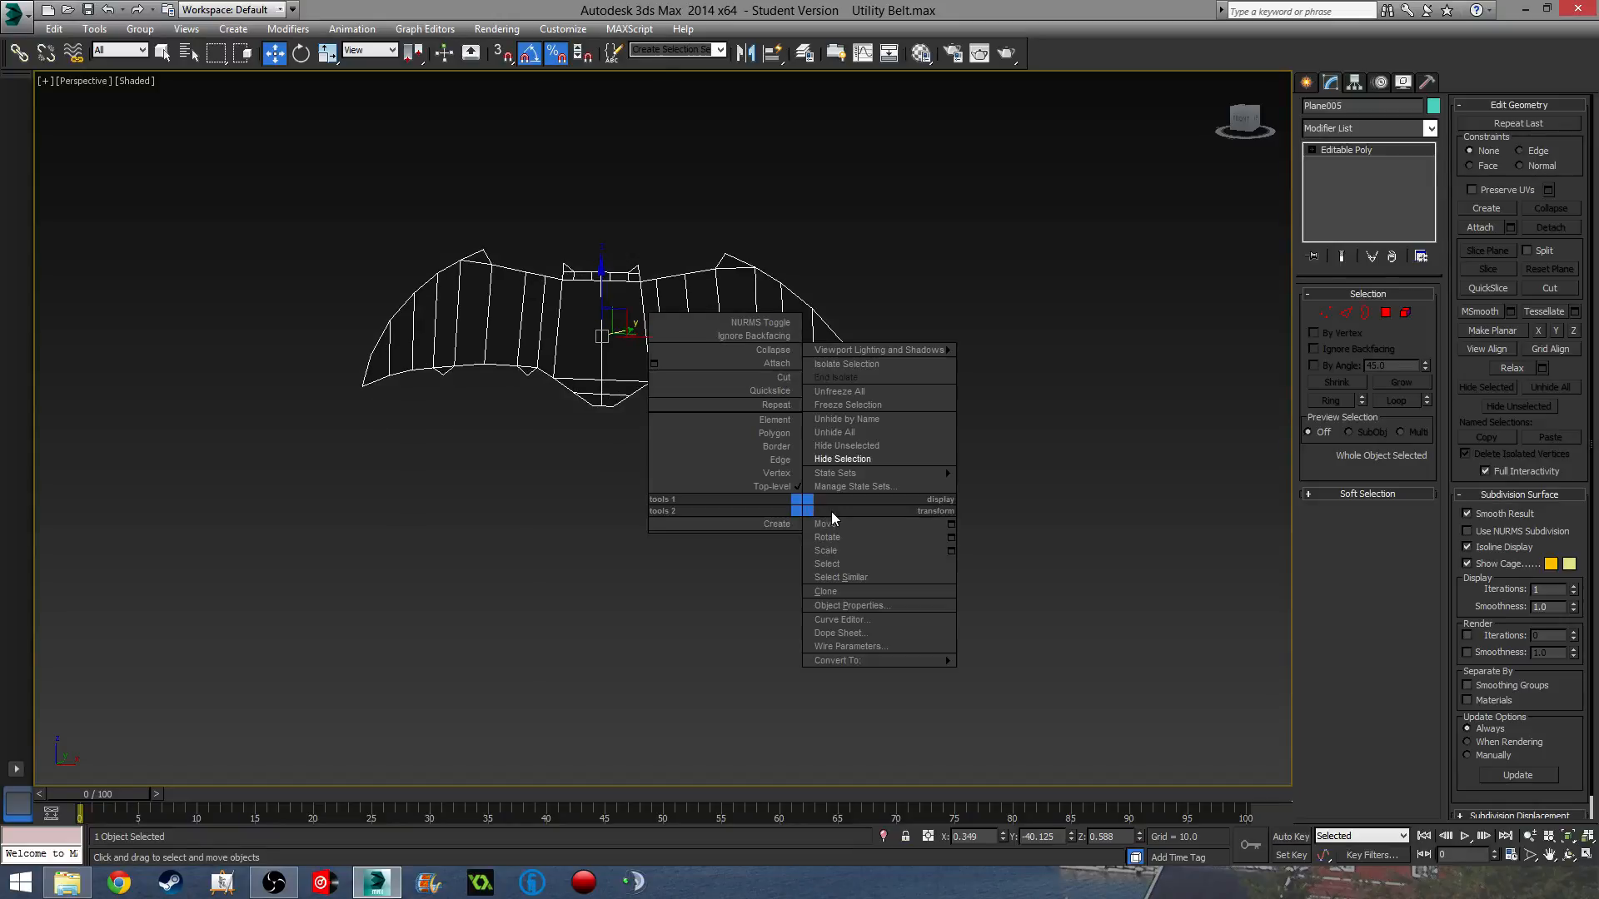
pyautogui.click(875, 432)
pyautogui.scroll(-3, 685, 552)
pyautogui.keyDown('alt'); pyautogui.moveTo(684, 552); pyautogui.dragTo(710, 557, button='middle'); pyautogui.keyUp('alt')
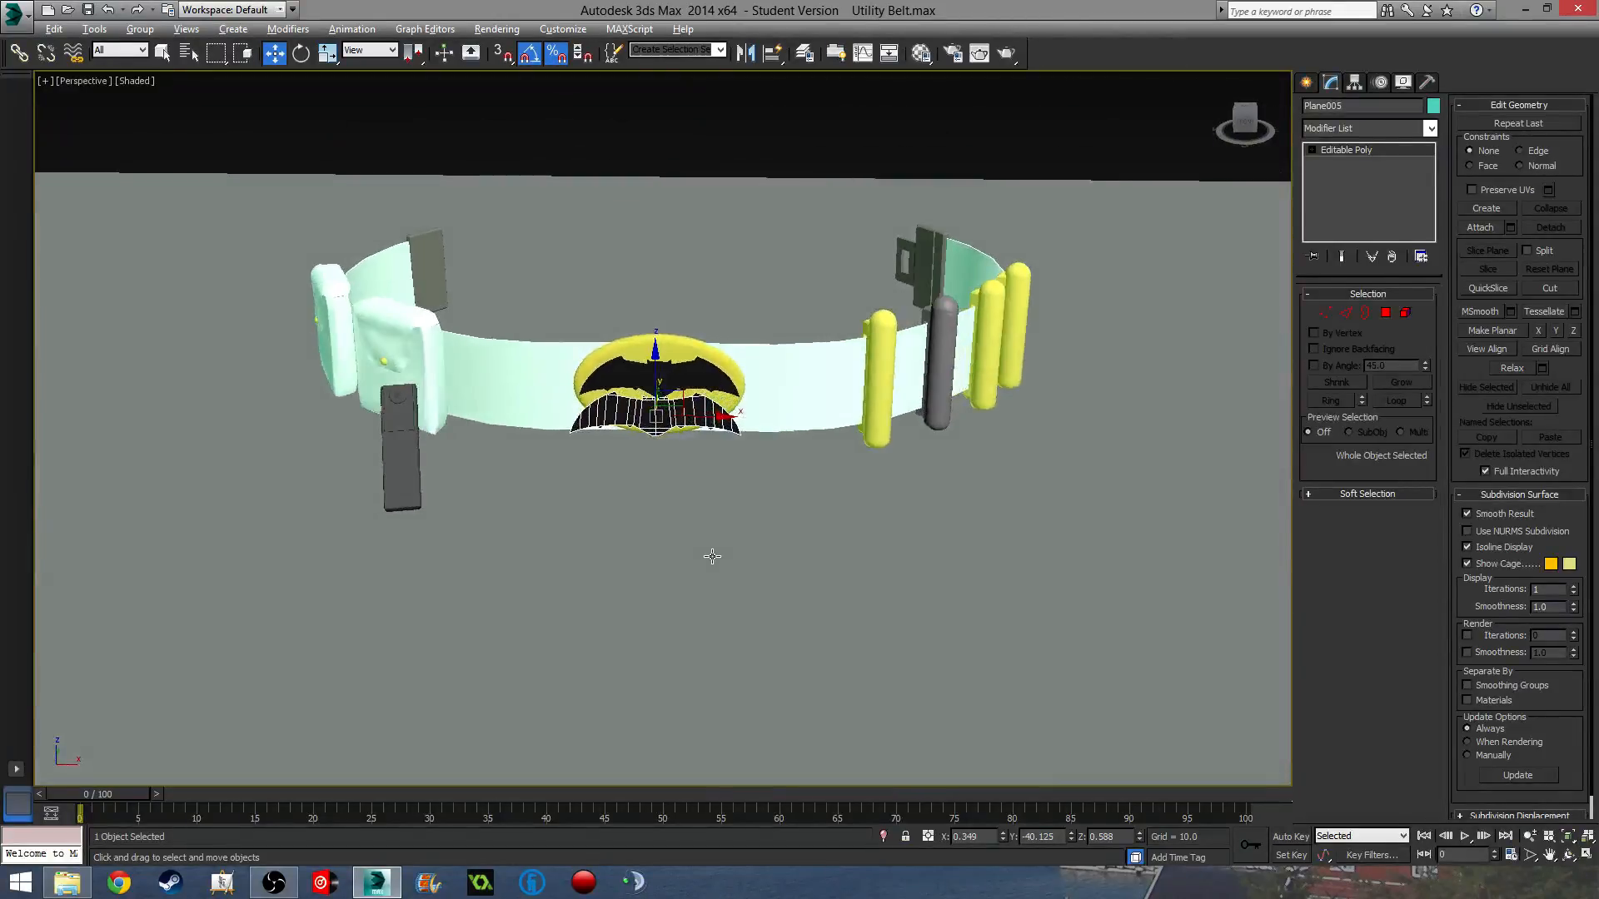
# Move the bat copy about 32.9 units along X, away from the belt's bat emblem.
pyautogui.moveTo(695, 421); pyautogui.dragTo(1031, 450)
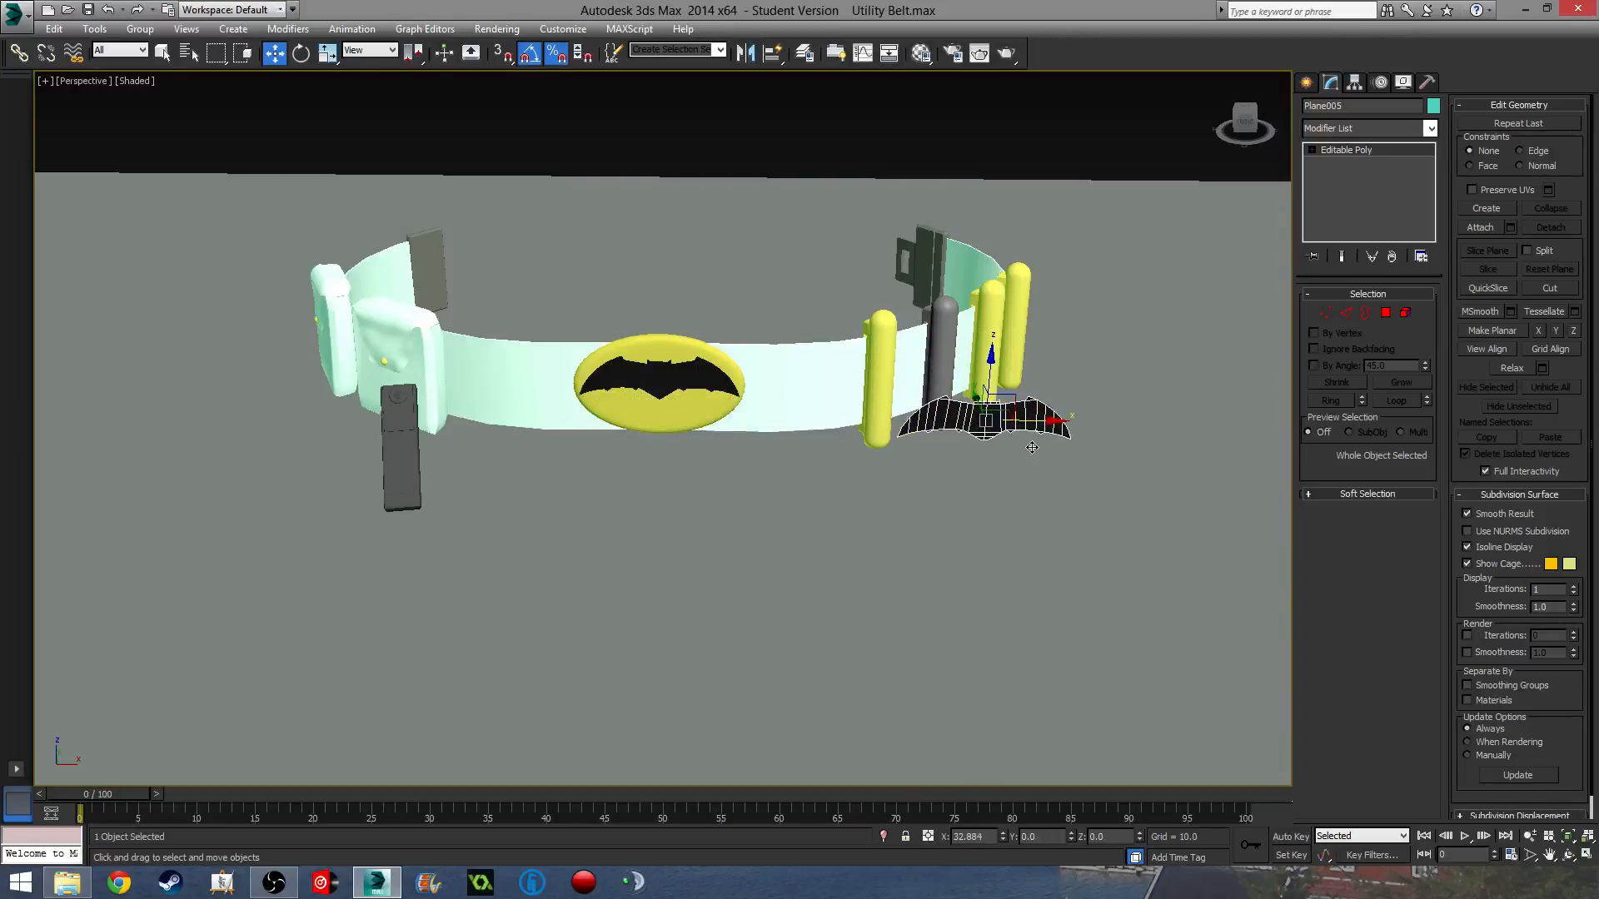
pyautogui.keyDown('alt'); pyautogui.moveTo(1044, 516); pyautogui.dragTo(1004, 517, button='middle'); pyautogui.keyUp('alt')
pyautogui.scroll(-2, 972, 539)
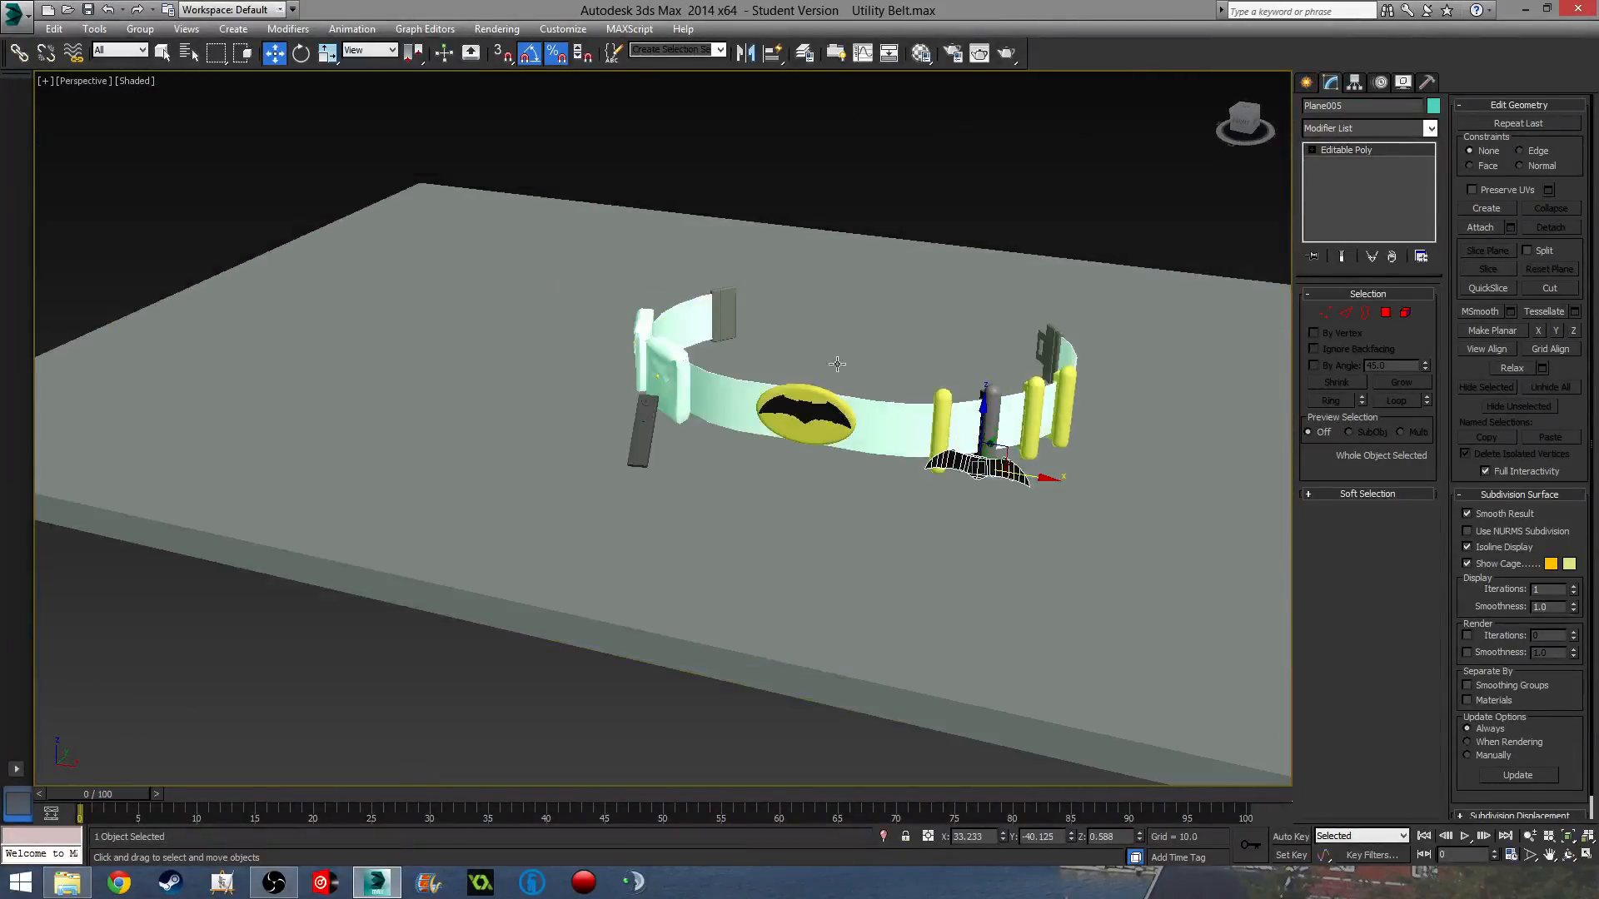
# Select the floor slab and all belt parts except the bat copy, and hide them.
pyautogui.scroll(-3, 837, 364)
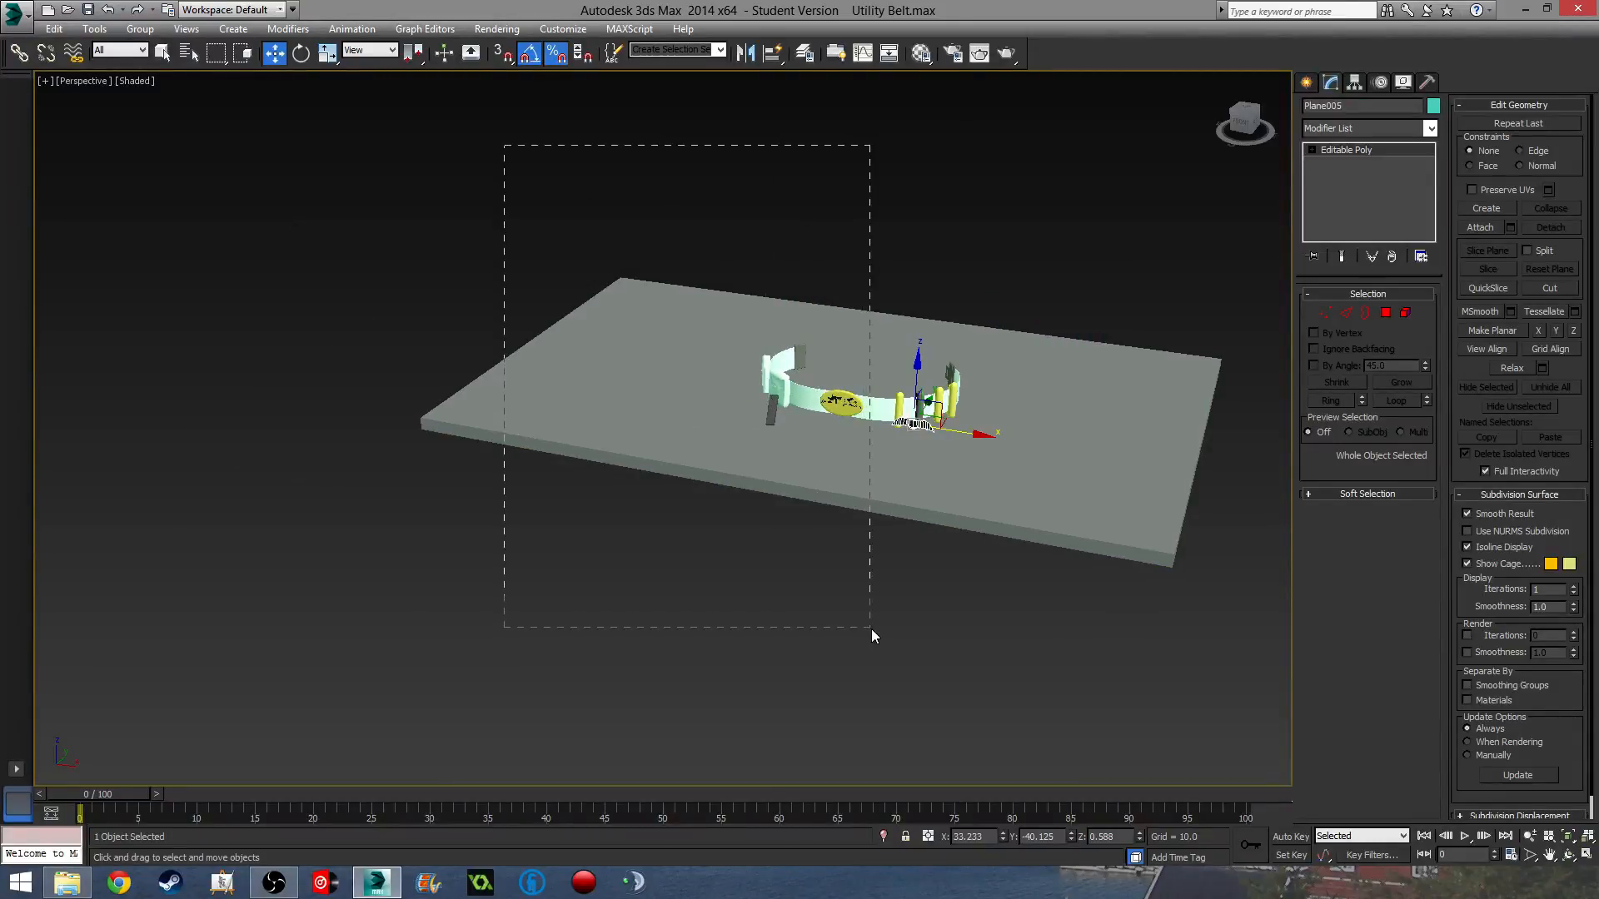
pyautogui.moveTo(871, 628); pyautogui.dragTo(871, 627)
pyautogui.scroll(4, 946, 409)
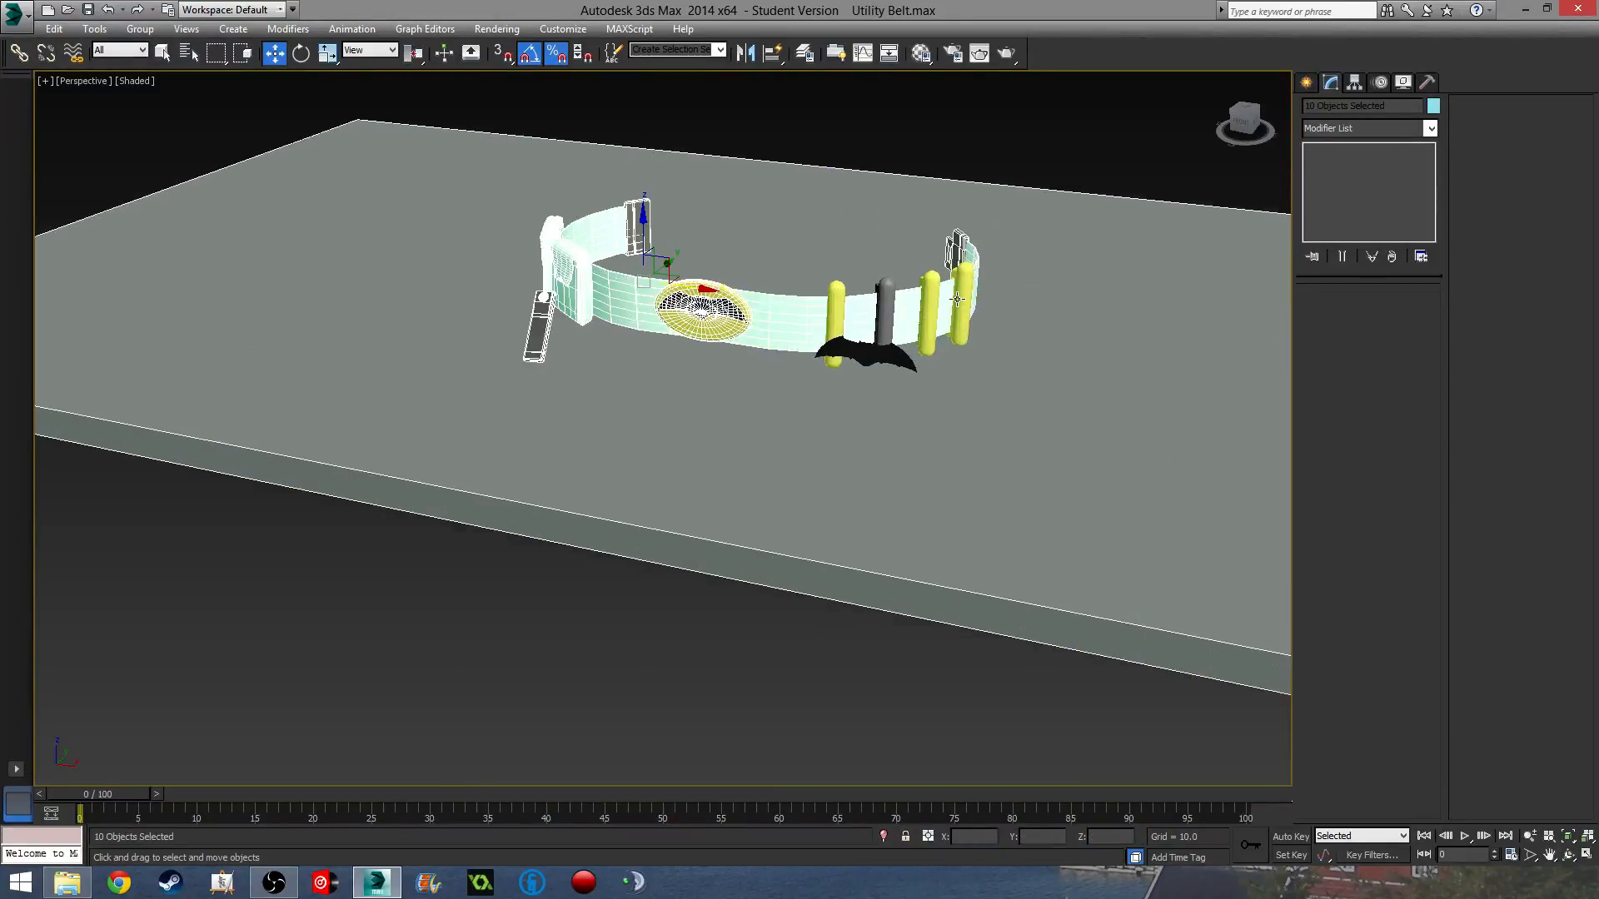
pyautogui.keyDown('ctrl'); pyautogui.click(955, 325); pyautogui.keyUp('ctrl')
pyautogui.keyDown('ctrl'); pyautogui.click(885, 364); pyautogui.keyUp('ctrl')
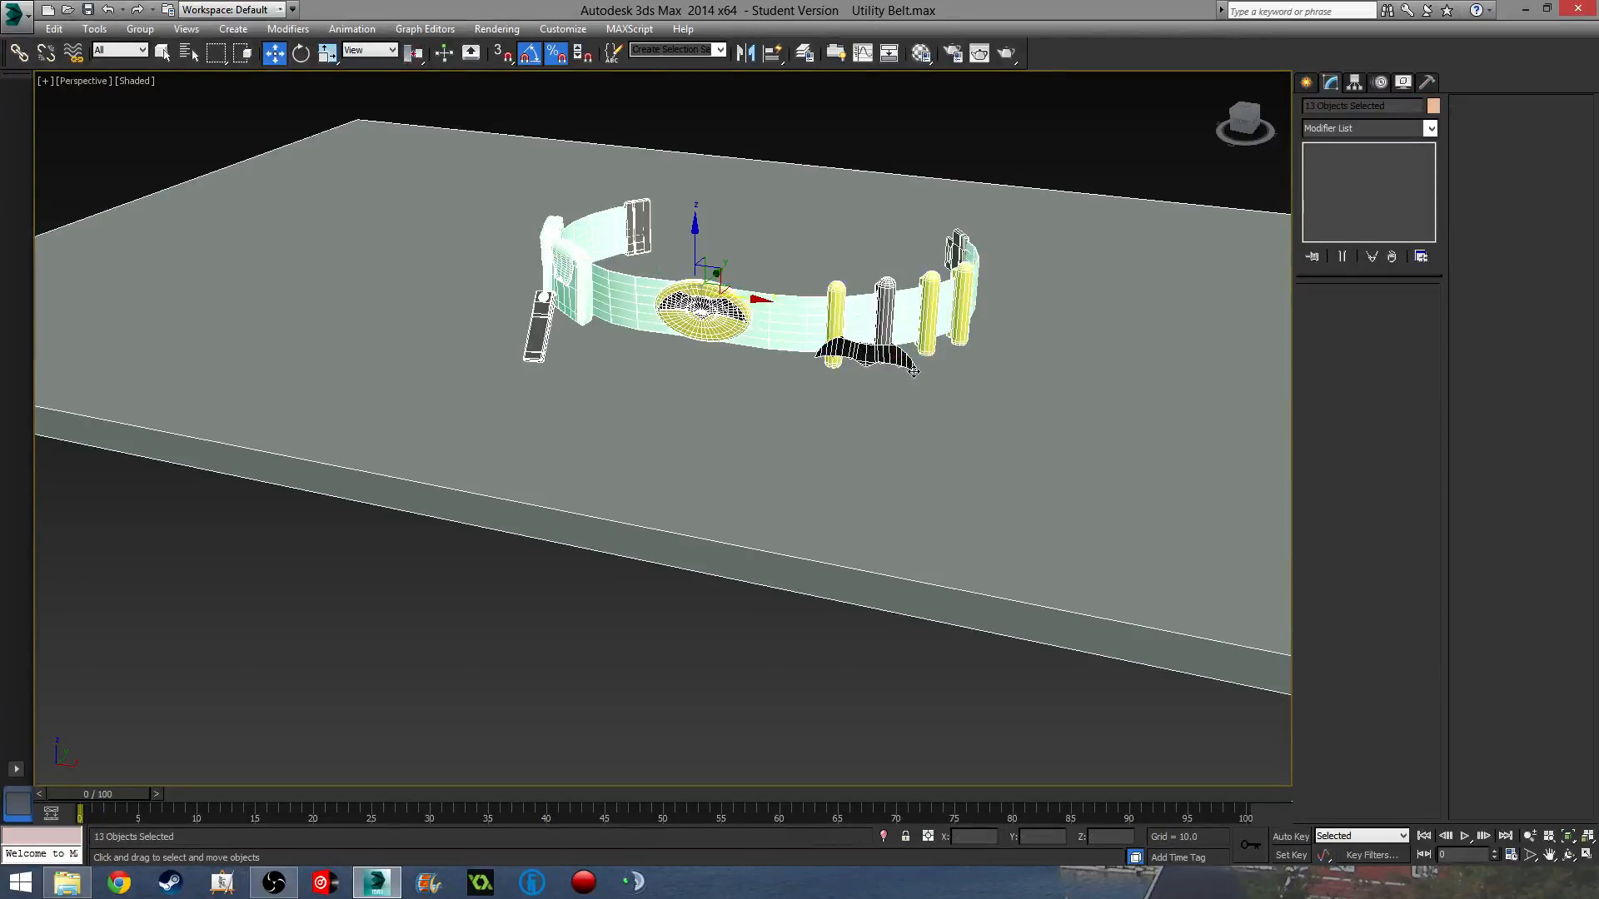
pyautogui.keyDown('alt'); pyautogui.click(886, 372); pyautogui.keyUp('alt')
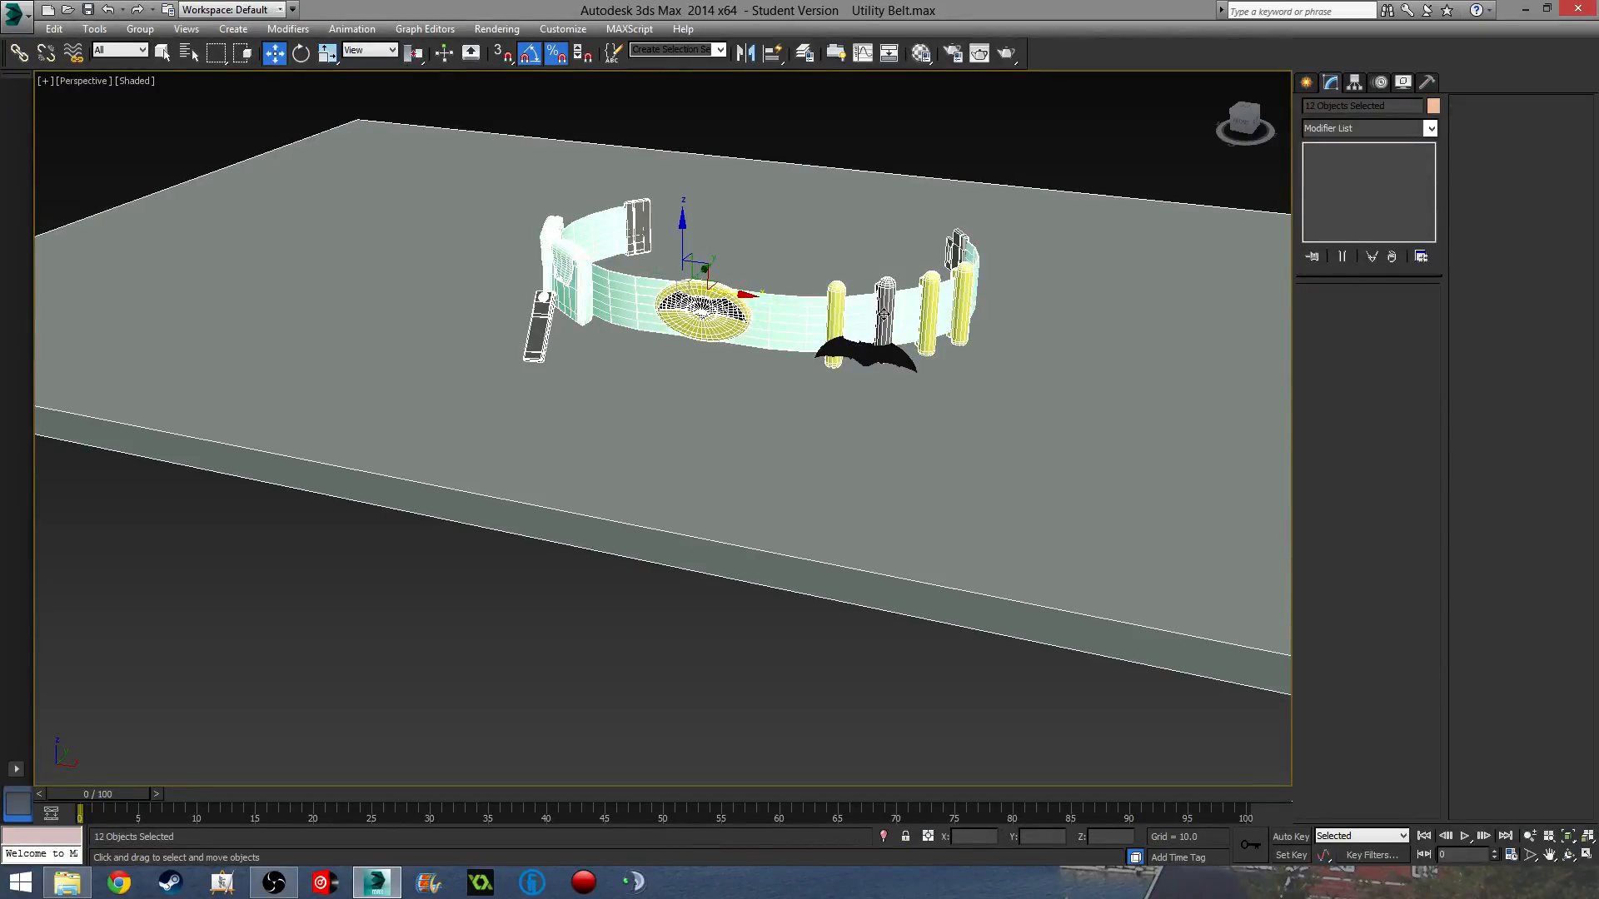
pyautogui.rightClick(945, 164)
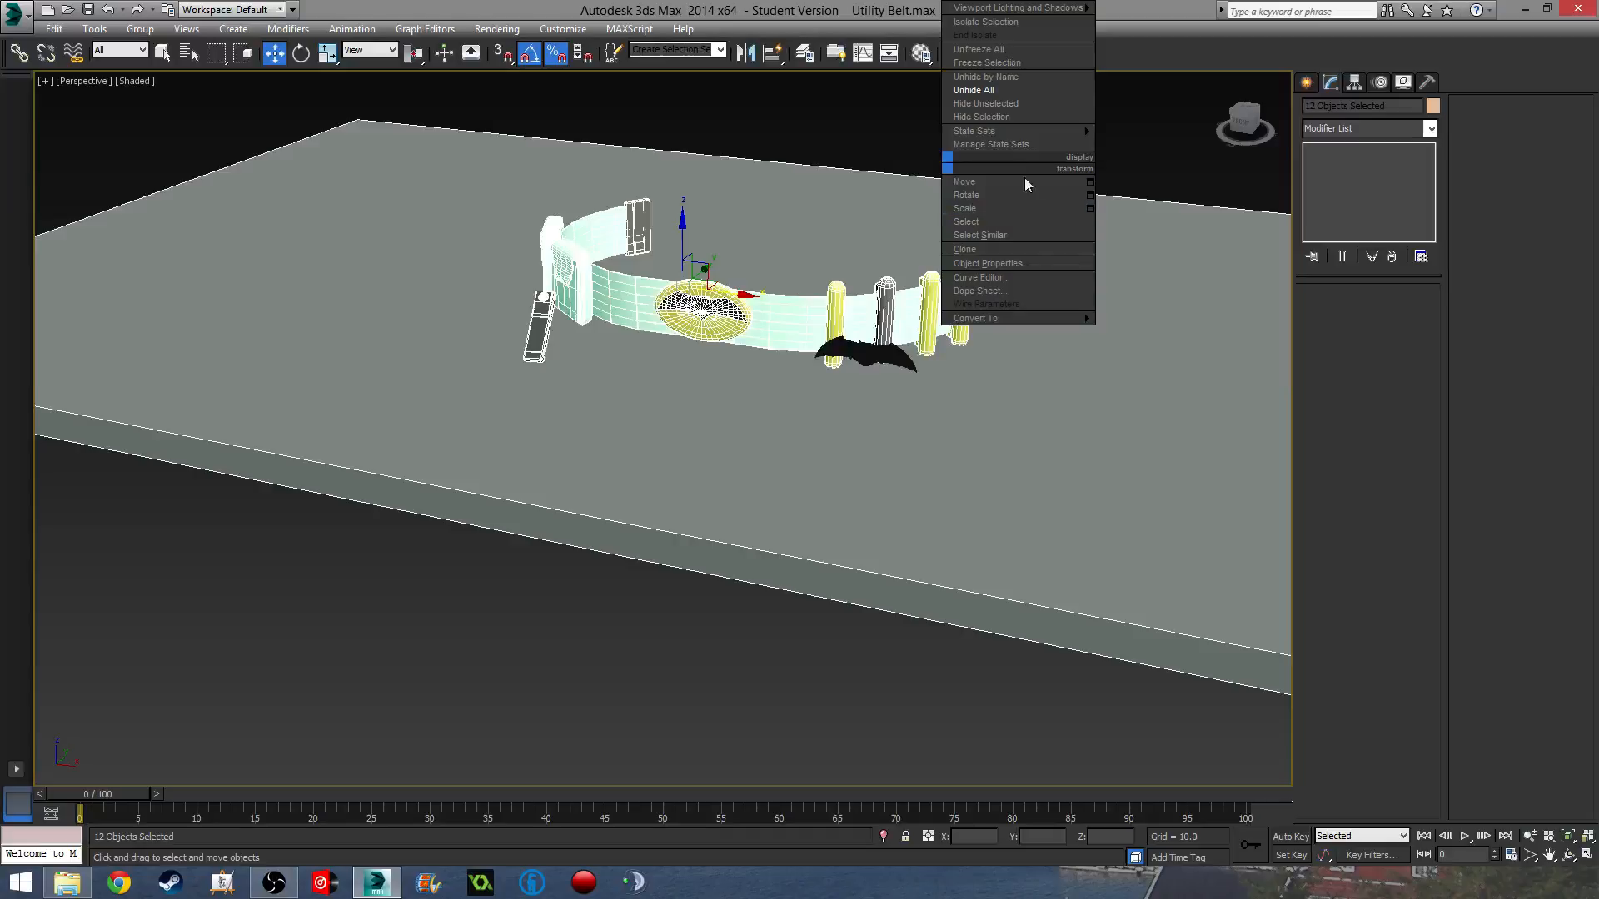
pyautogui.click(1011, 116)
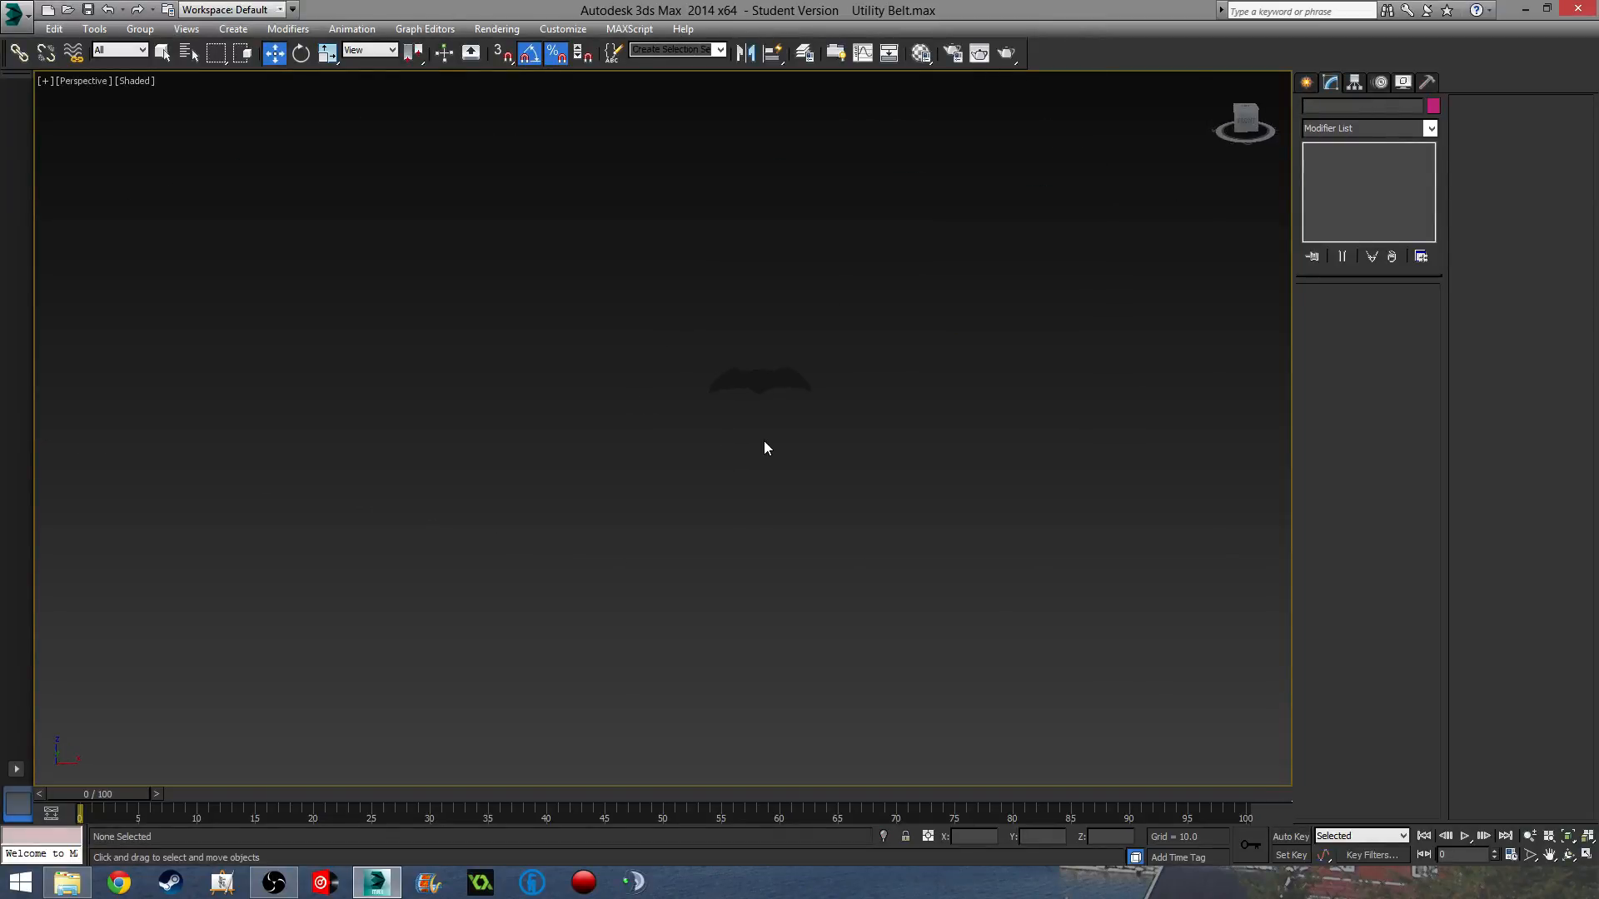
# Frame the bat copy in the front view, select it and return to perspective view.
pyautogui.press('f')
pyautogui.scroll(8, 768, 413)
pyautogui.moveTo(679, 507); pyautogui.dragTo(713, 455, button='middle')
pyautogui.click(701, 473)
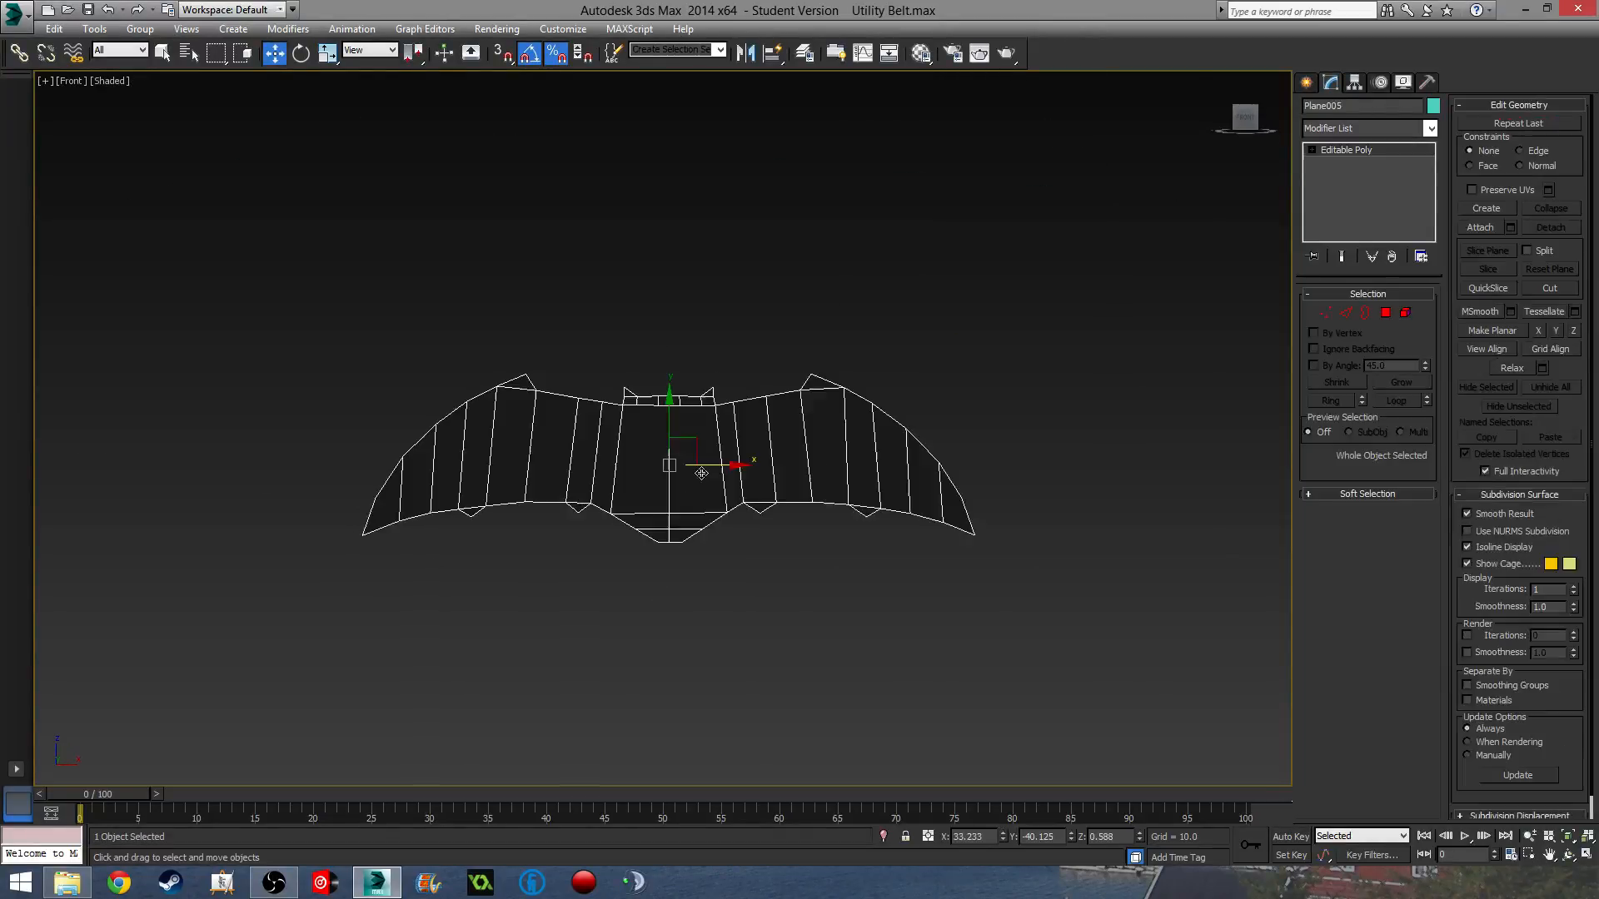
pyautogui.press('p')
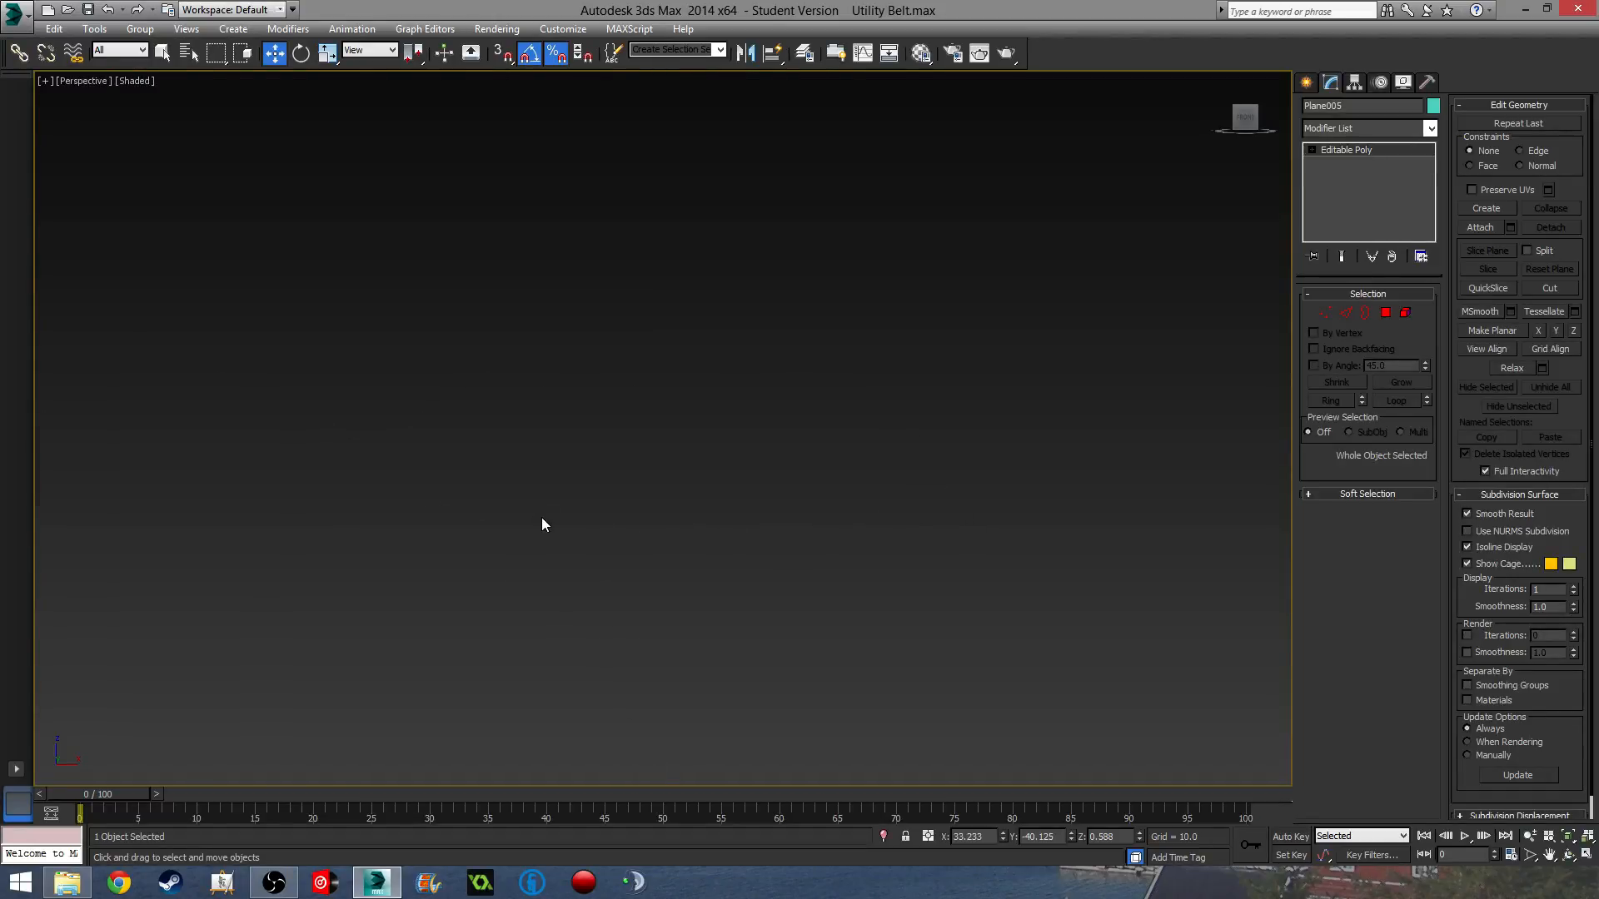
# Apply a Shell modifier to the bat copy.
pyautogui.scroll(-5, 542, 524)
pyautogui.scroll(5, 542, 524)
pyautogui.keyDown('alt'); pyautogui.moveTo(542, 525); pyautogui.dragTo(617, 619, button='middle'); pyautogui.keyUp('alt')
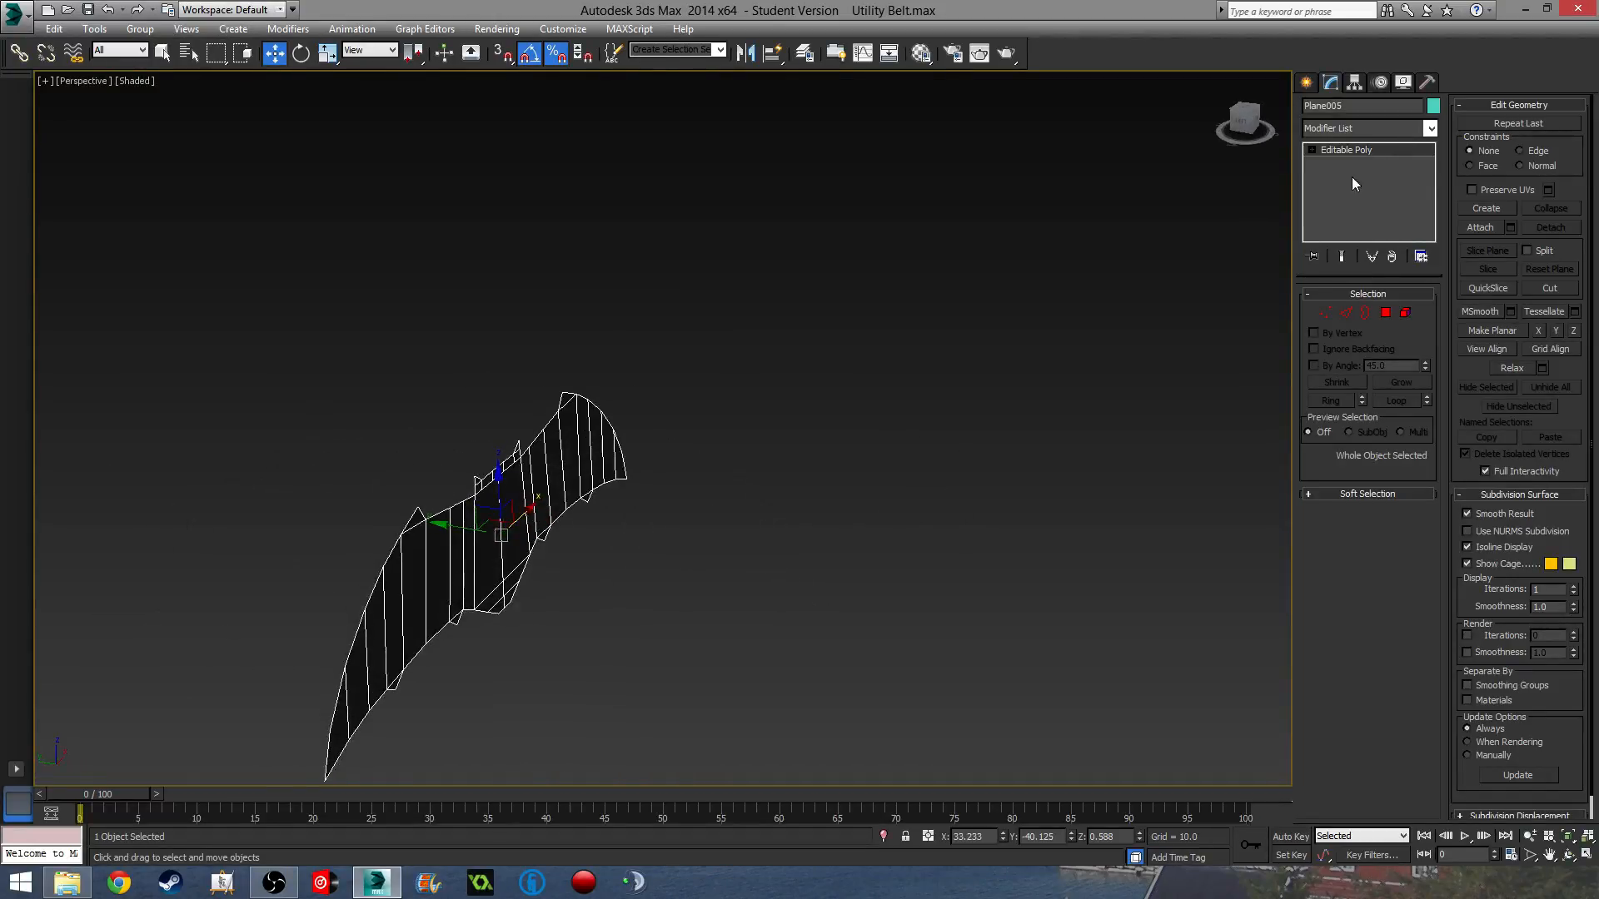
pyautogui.click(1366, 130)
pyautogui.write('sh')
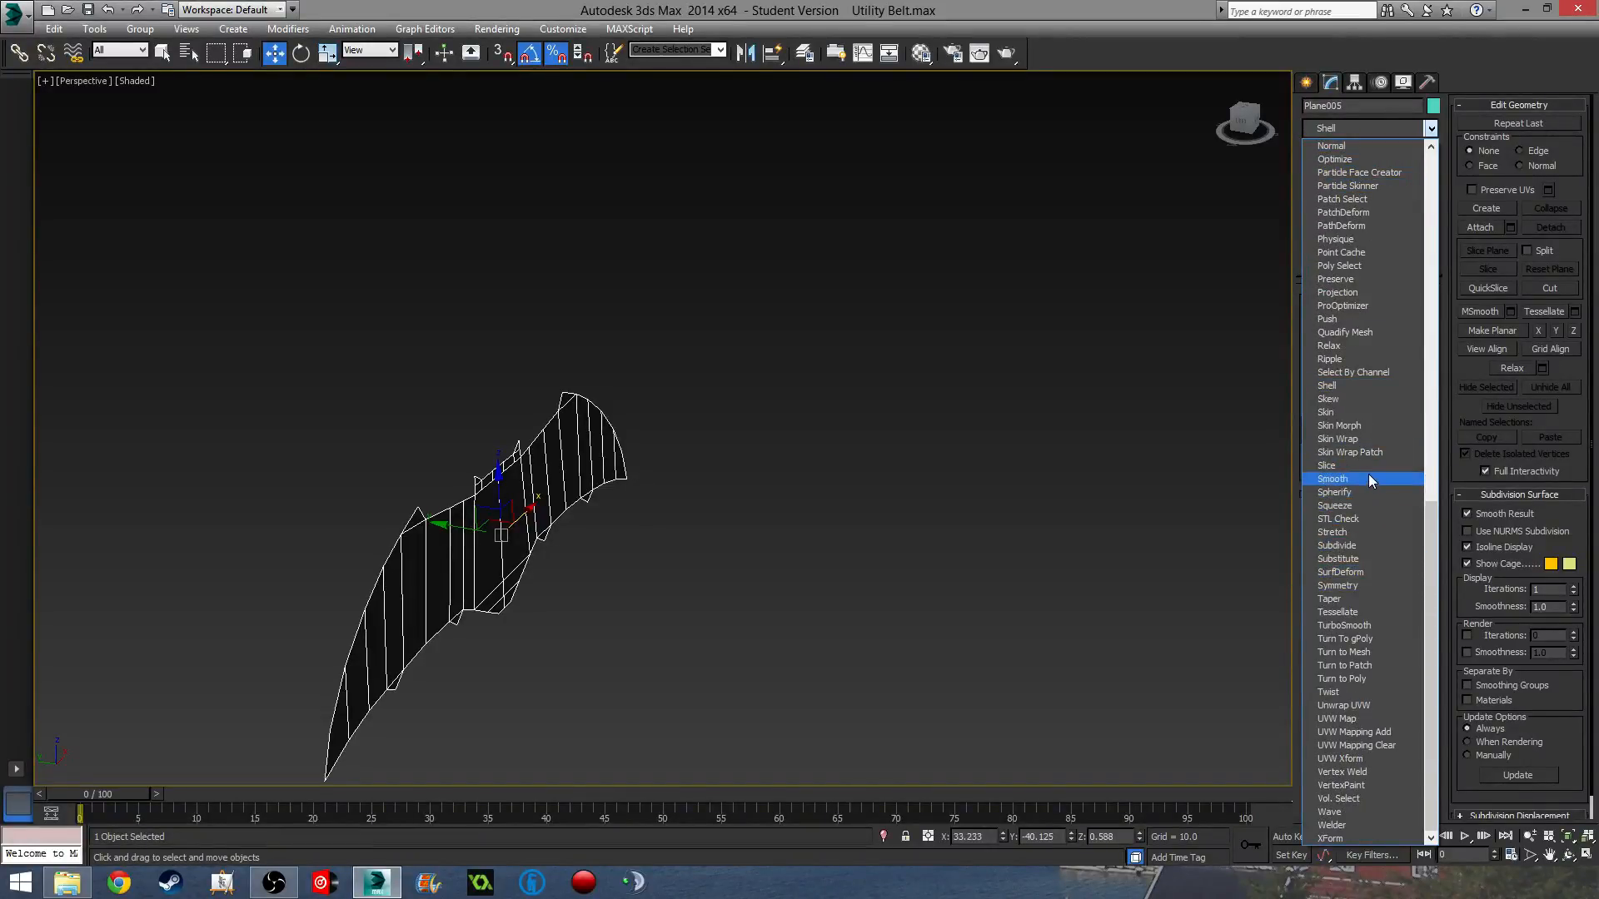
pyautogui.click(1353, 384)
pyautogui.scroll(-3, 867, 503)
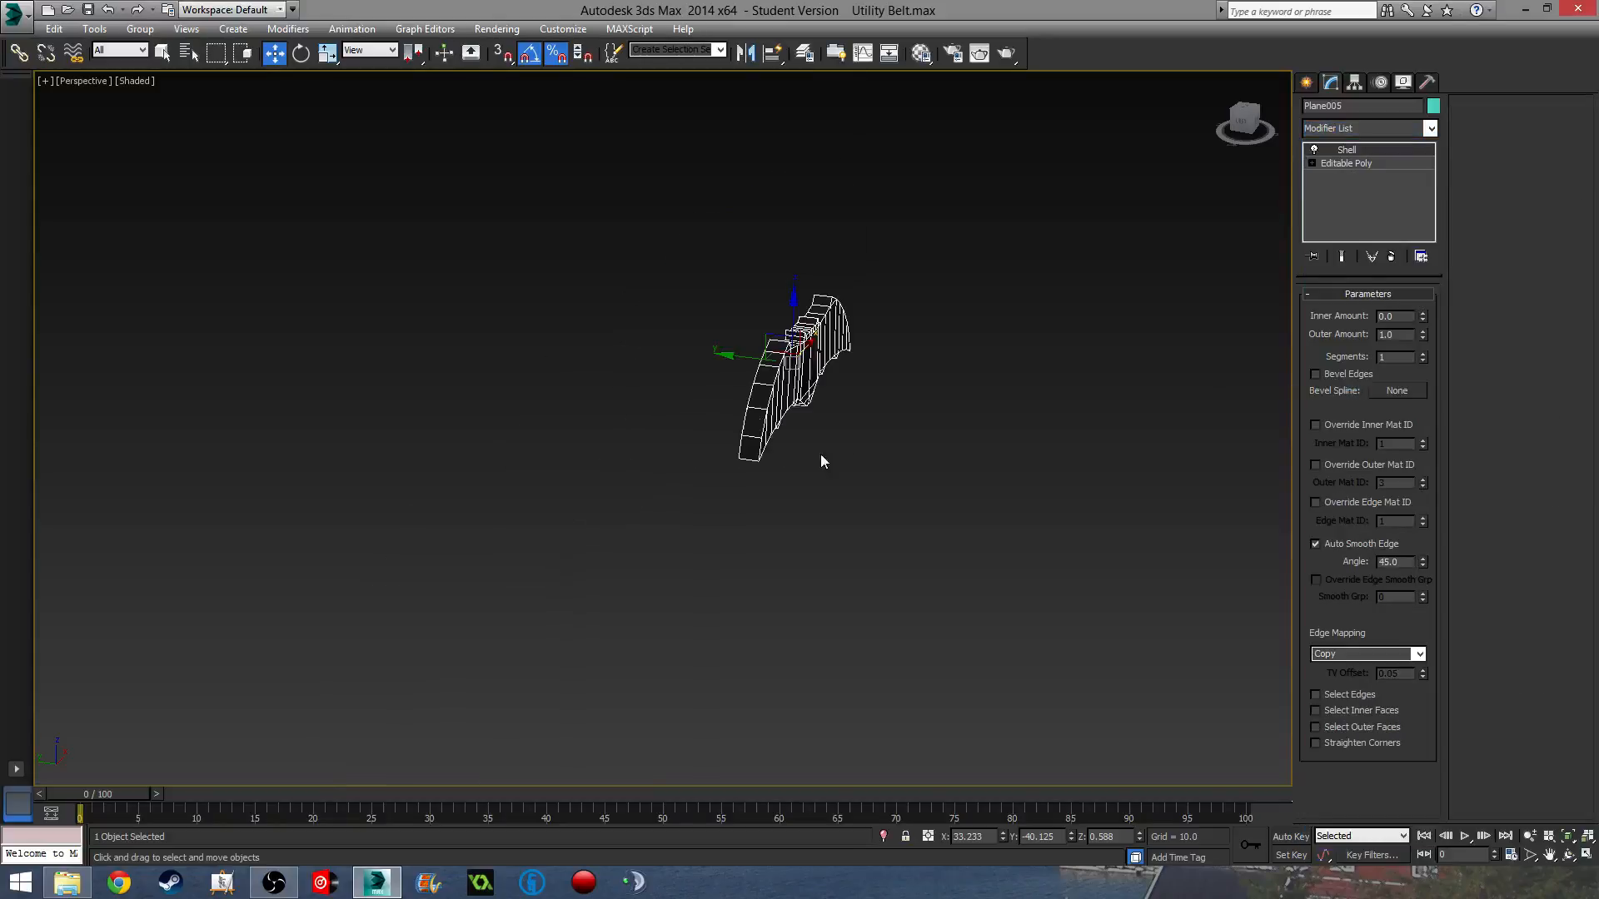
pyautogui.scroll(10, 822, 461)
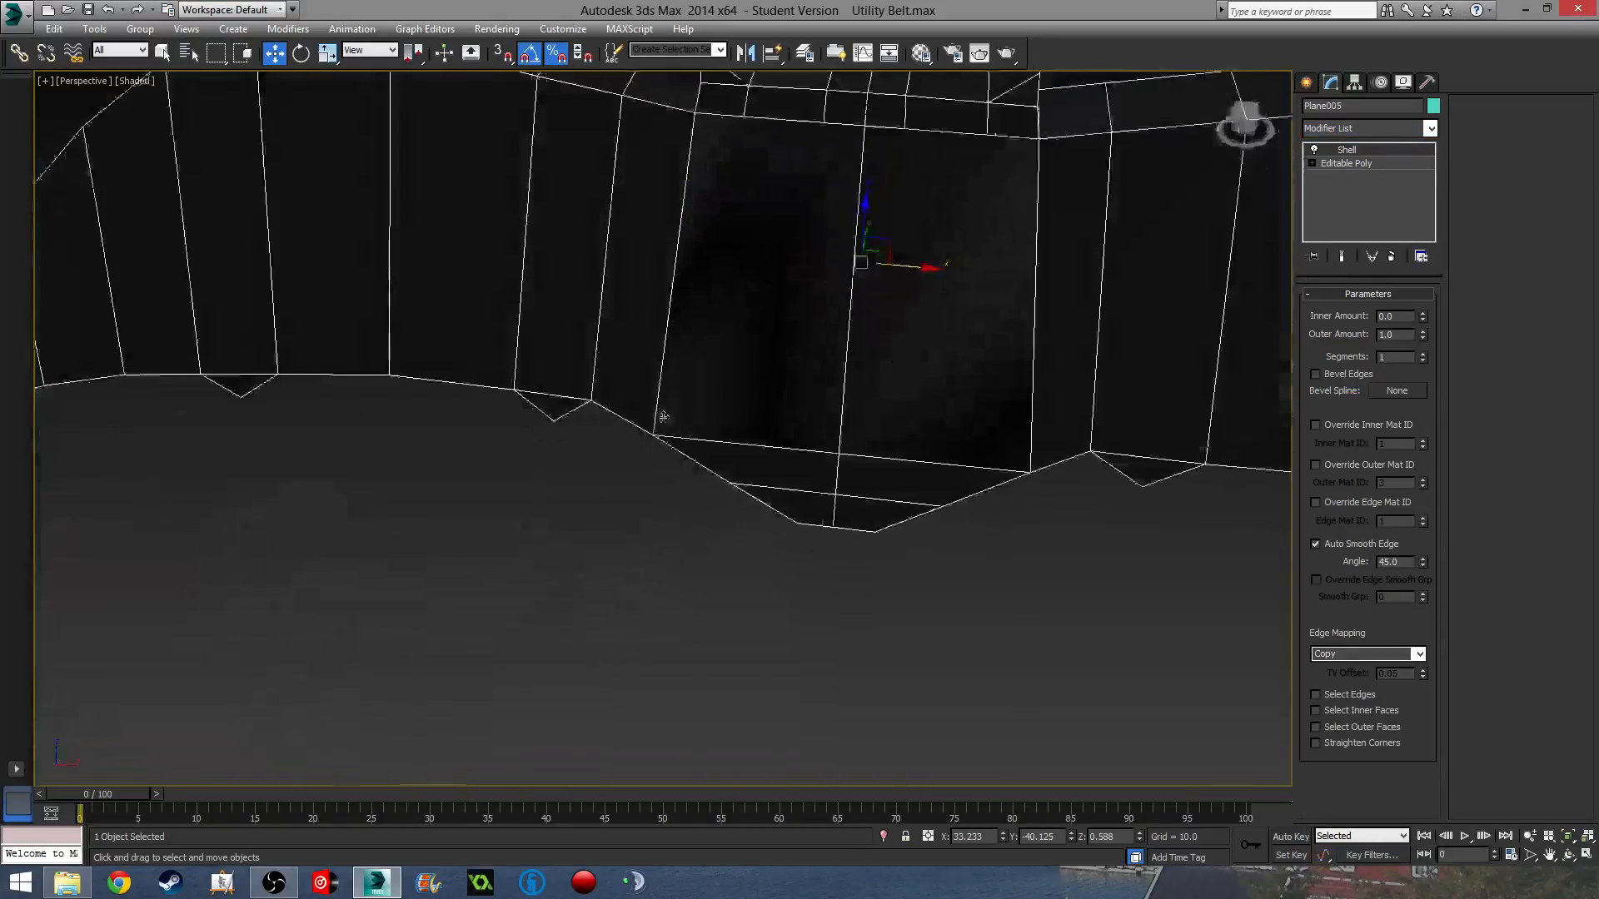
pyautogui.keyDown('alt'); pyautogui.moveTo(663, 417); pyautogui.dragTo(811, 390, button='middle'); pyautogui.keyUp('alt')
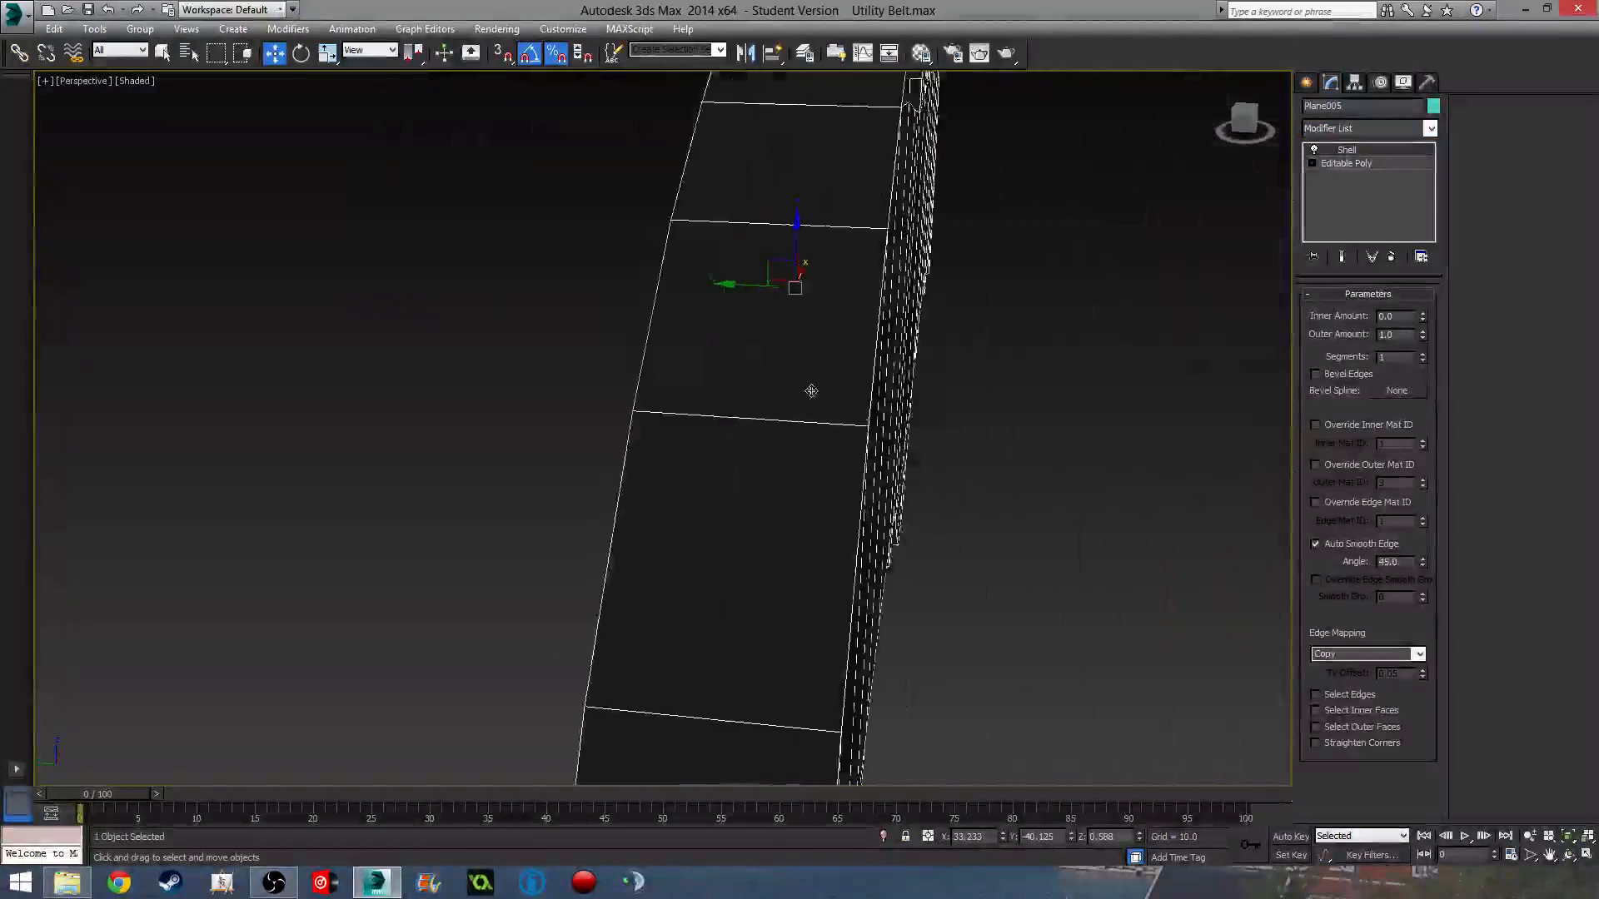
pyautogui.scroll(-8, 811, 390)
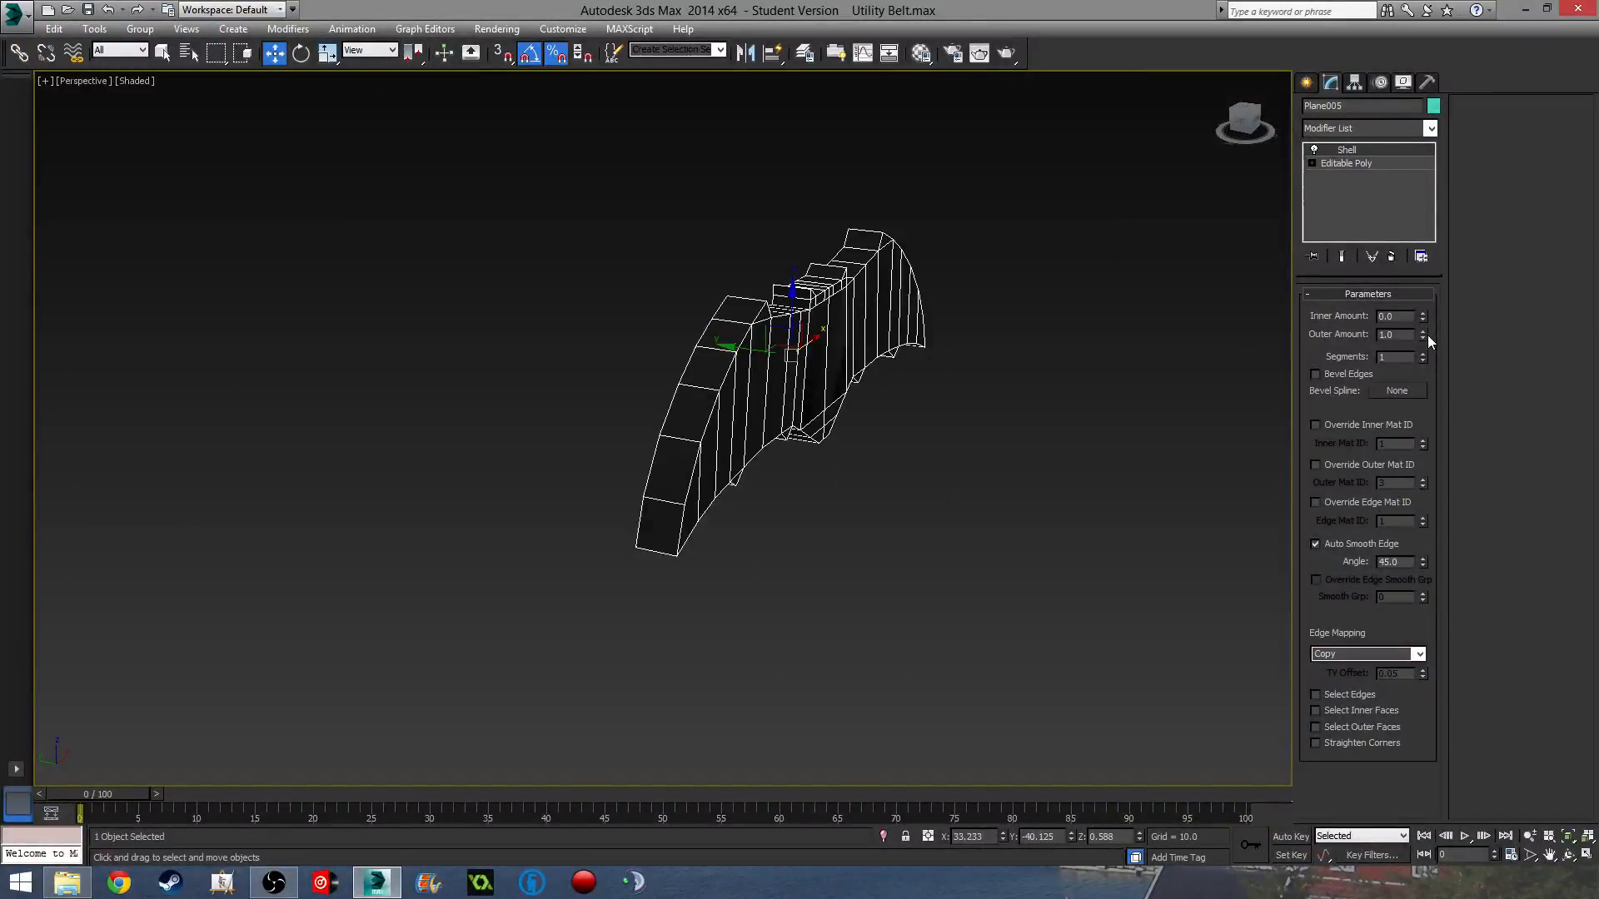
# Set the shell's outer amount to 0.3.
pyautogui.moveTo(1422, 335); pyautogui.dragTo(1432, 385)
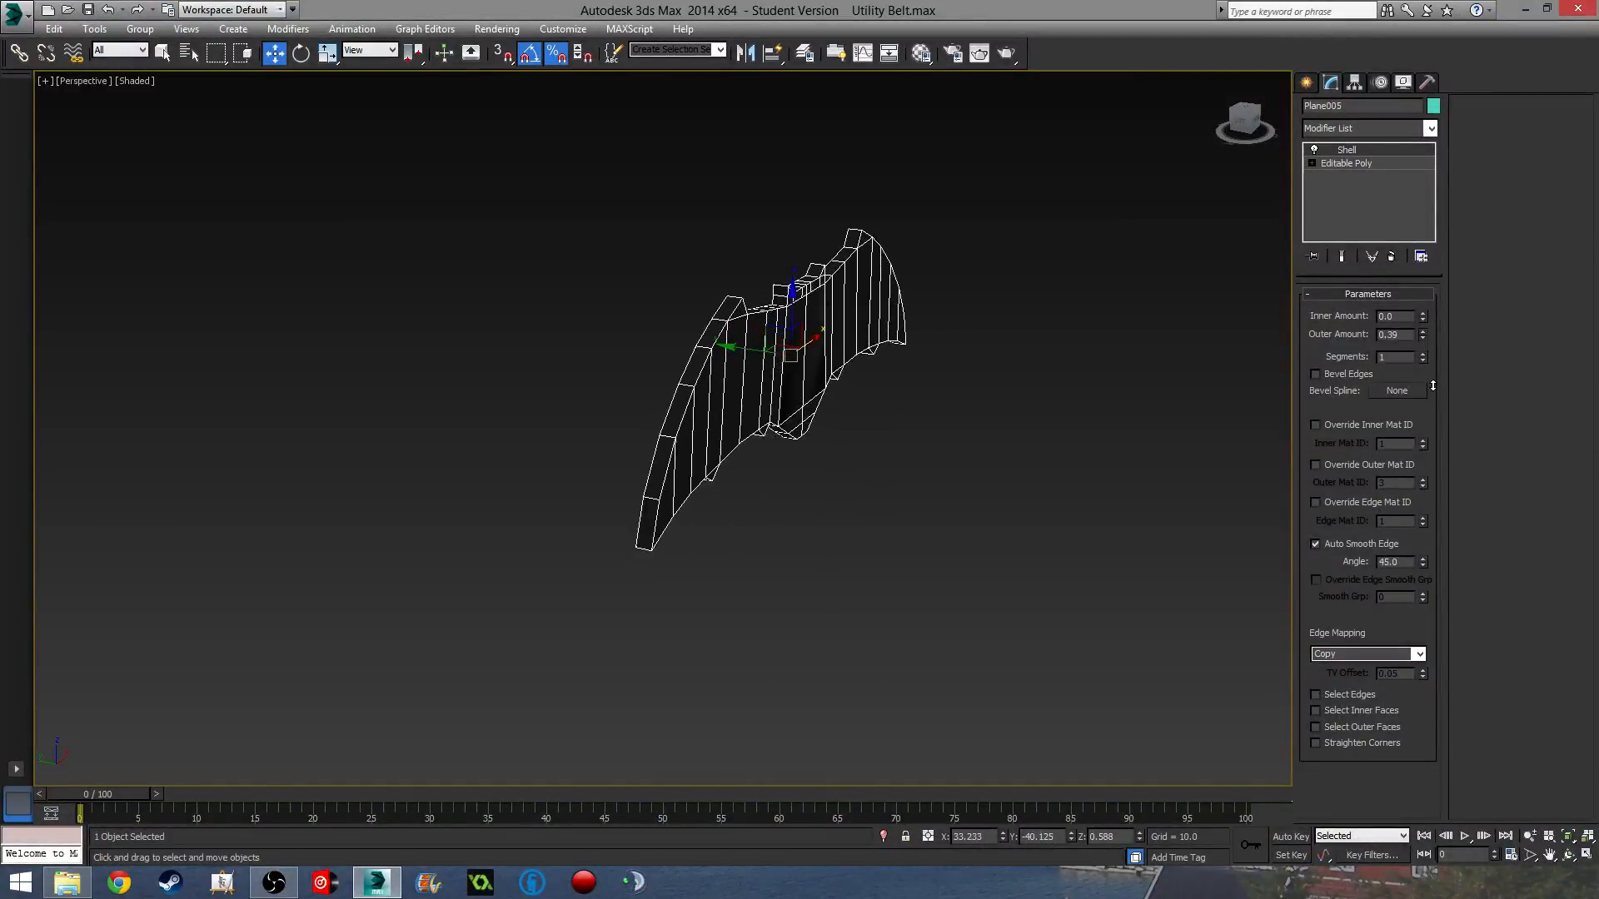
pyautogui.moveTo(1437, 388); pyautogui.dragTo(1428, 398)
pyautogui.keyDown('alt'); pyautogui.moveTo(899, 450); pyautogui.dragTo(854, 438, button='middle'); pyautogui.keyUp('alt')
pyautogui.click(823, 490)
pyautogui.scroll(-5, 854, 438)
pyautogui.scroll(5, 761, 379)
pyautogui.moveTo(761, 379); pyautogui.dragTo(724, 435, button='middle')
pyautogui.click(616, 560)
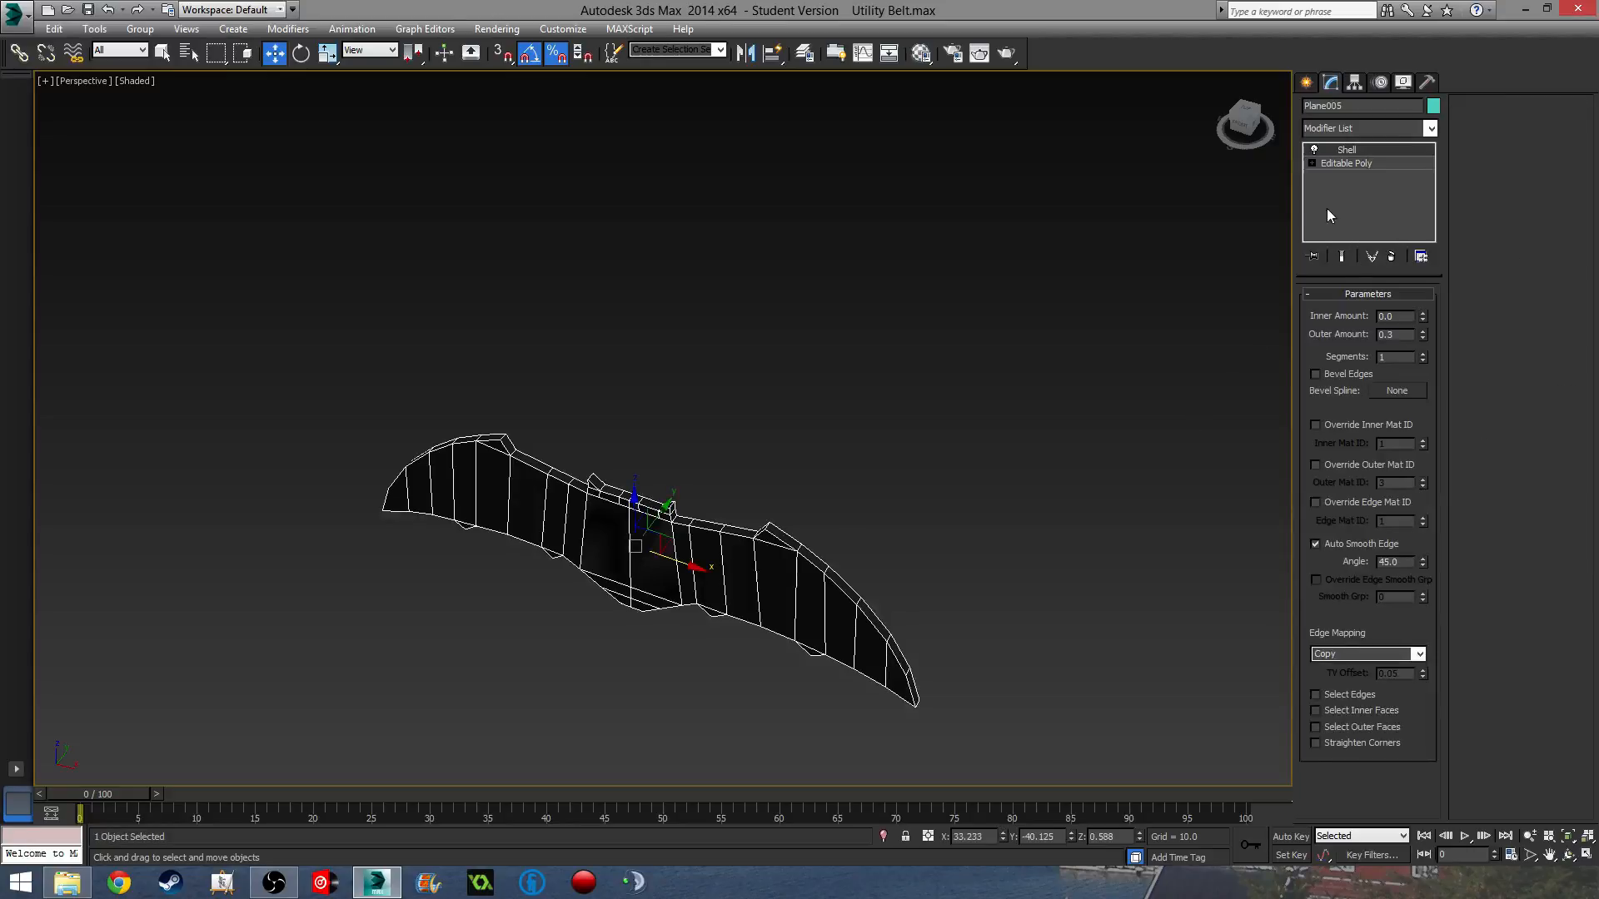
# Undo the Shell modifier on the bat copy, returning it to its flat editable poly.
pyautogui.rightClick(1340, 163)
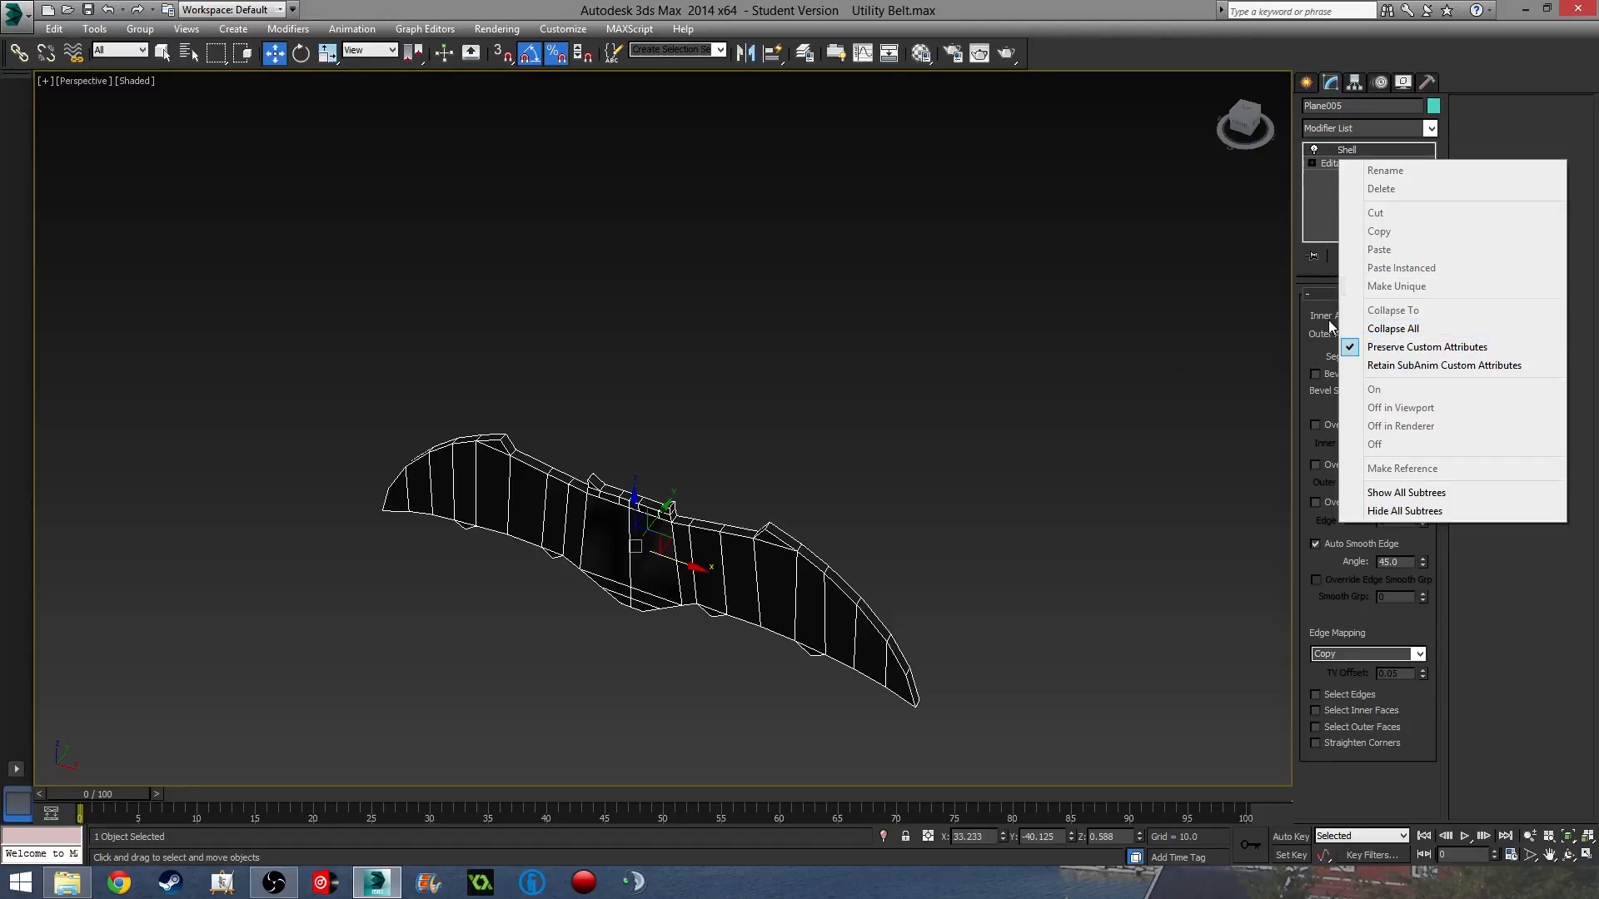
pyautogui.click(1121, 328)
pyautogui.hotkey('ctrl', 'z')
pyautogui.hotkey('ctrl', 'y')
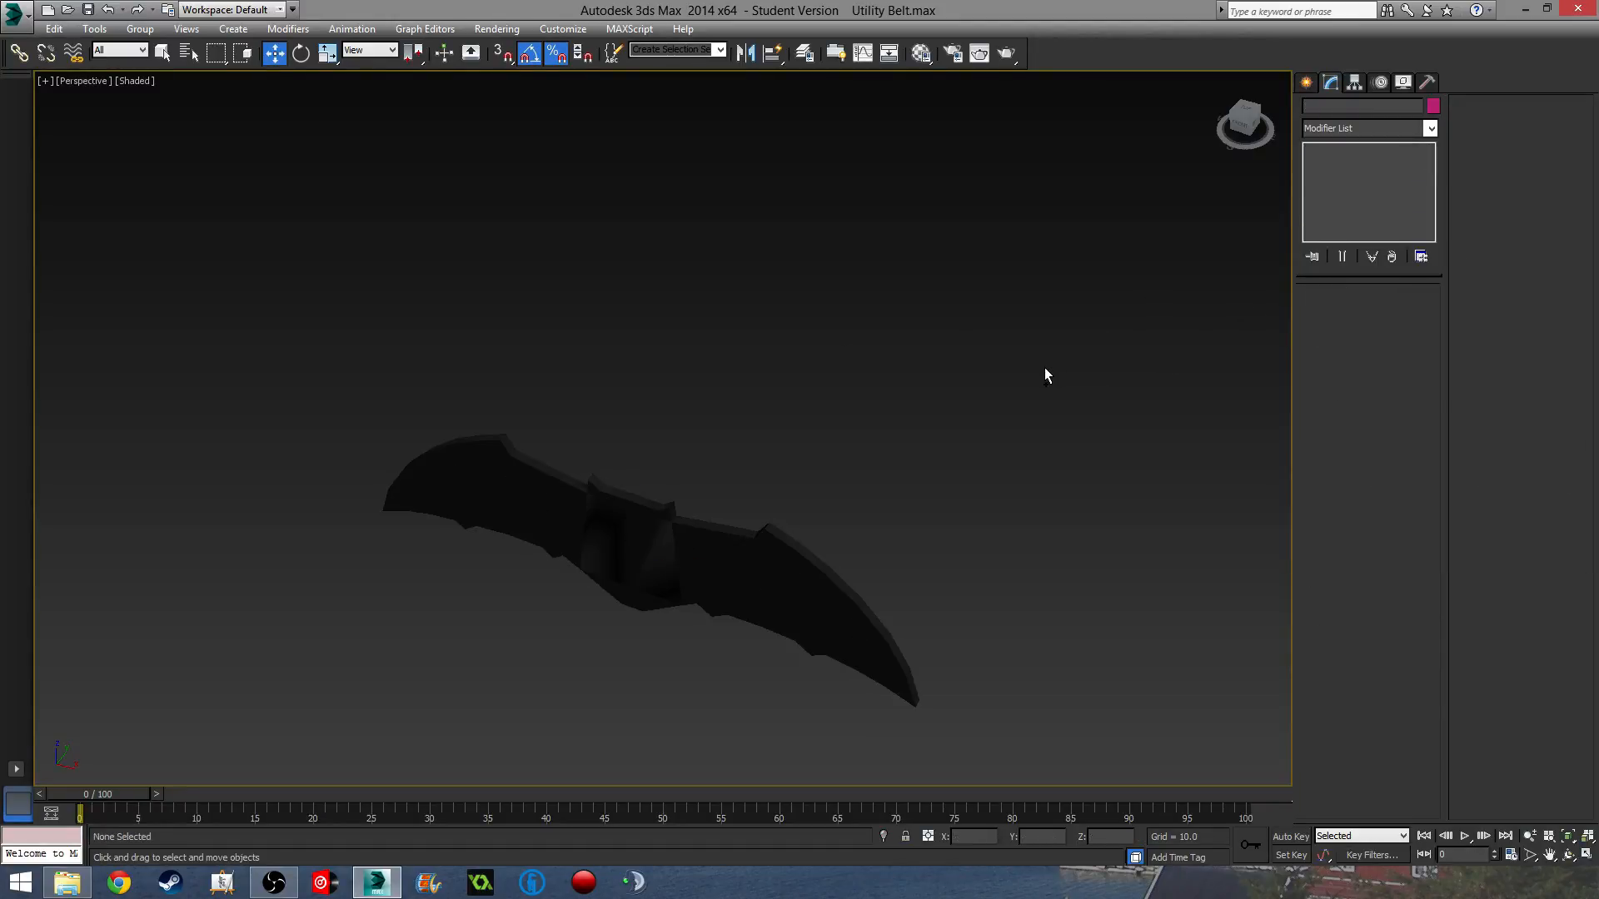
pyautogui.hotkey('ctrl', 'z')
pyautogui.hotkey('ctrl', 'z')
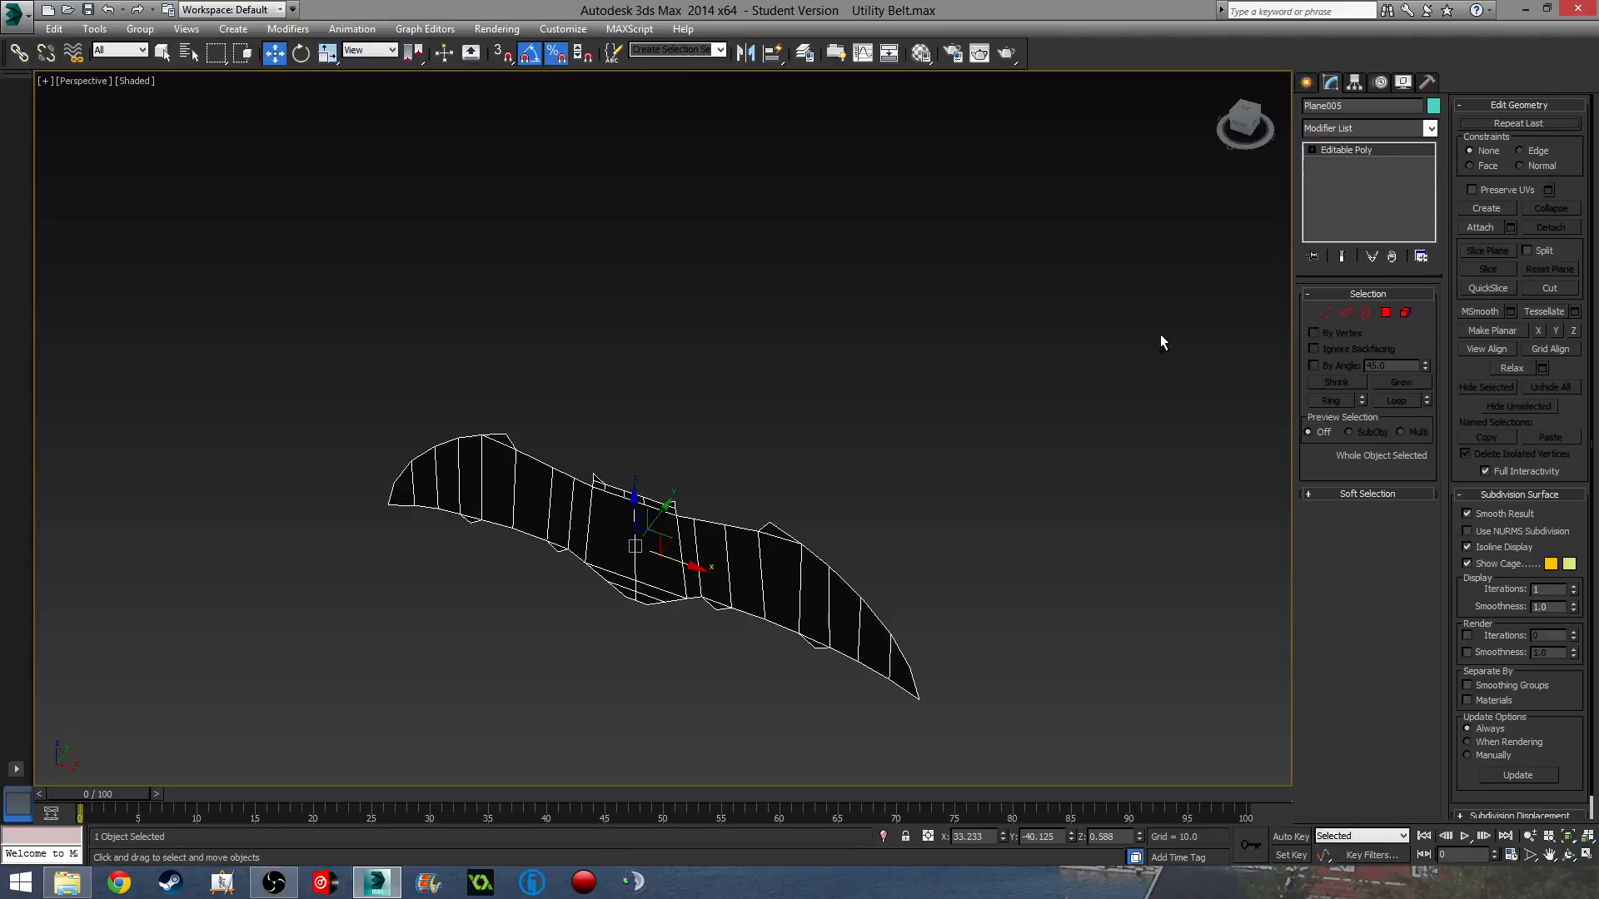
# Convert the flat bat copy to an editable mesh and reselect it.
pyautogui.rightClick(1370, 152)
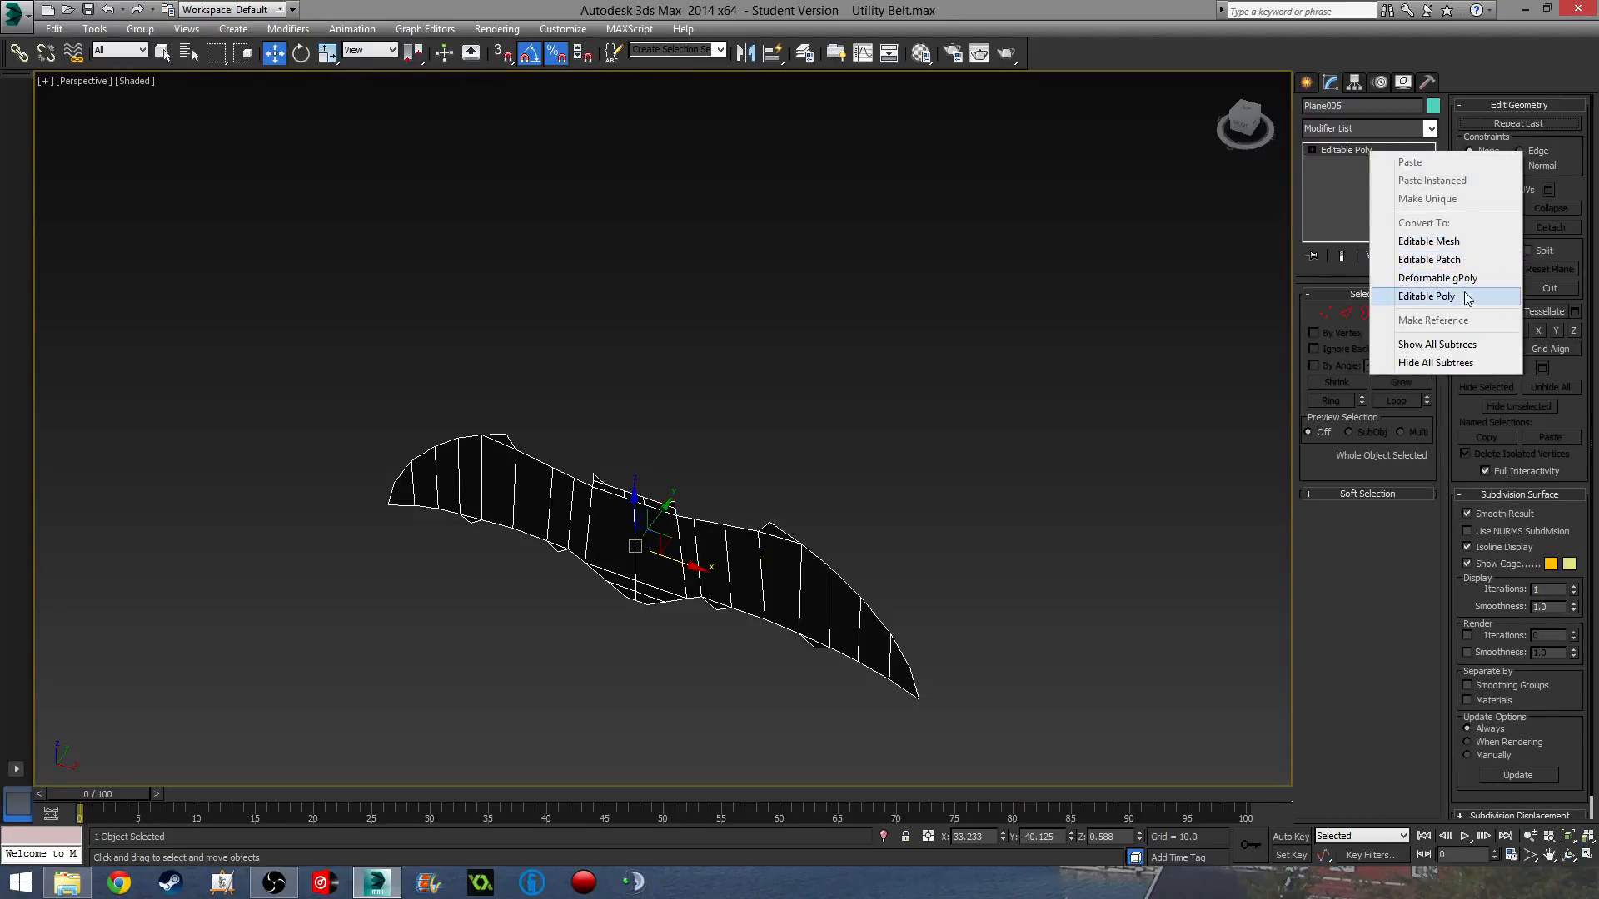
pyautogui.click(1425, 242)
pyautogui.press('Delete')
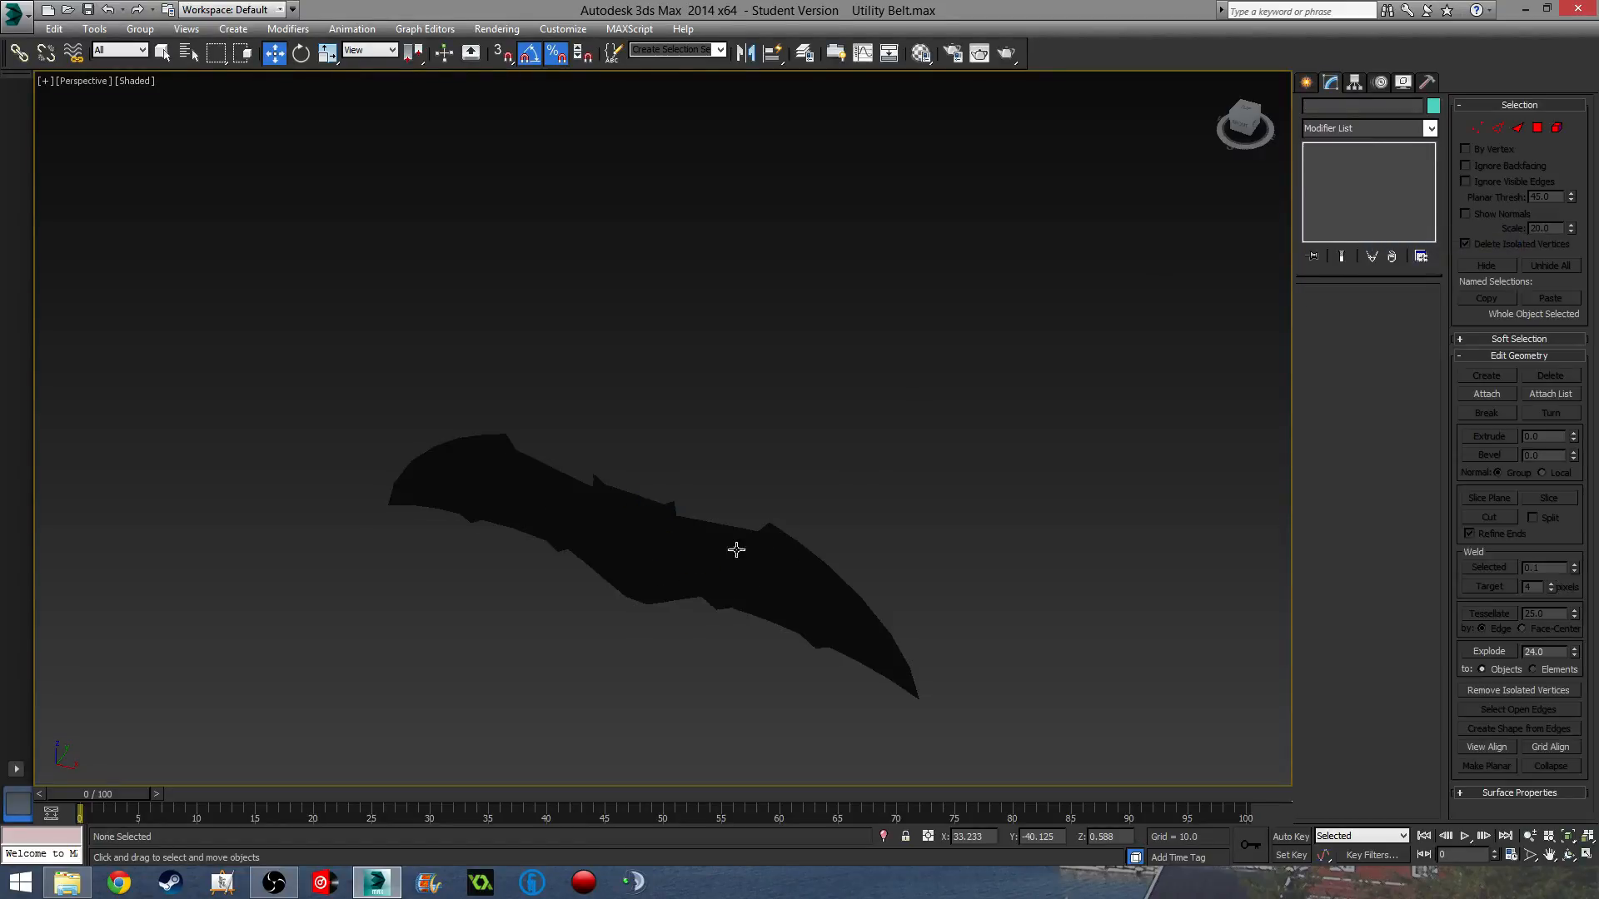
pyautogui.moveTo(1038, 323); pyautogui.dragTo(805, 416, button='middle')
pyautogui.scroll(5, 689, 415)
pyautogui.click(539, 403)
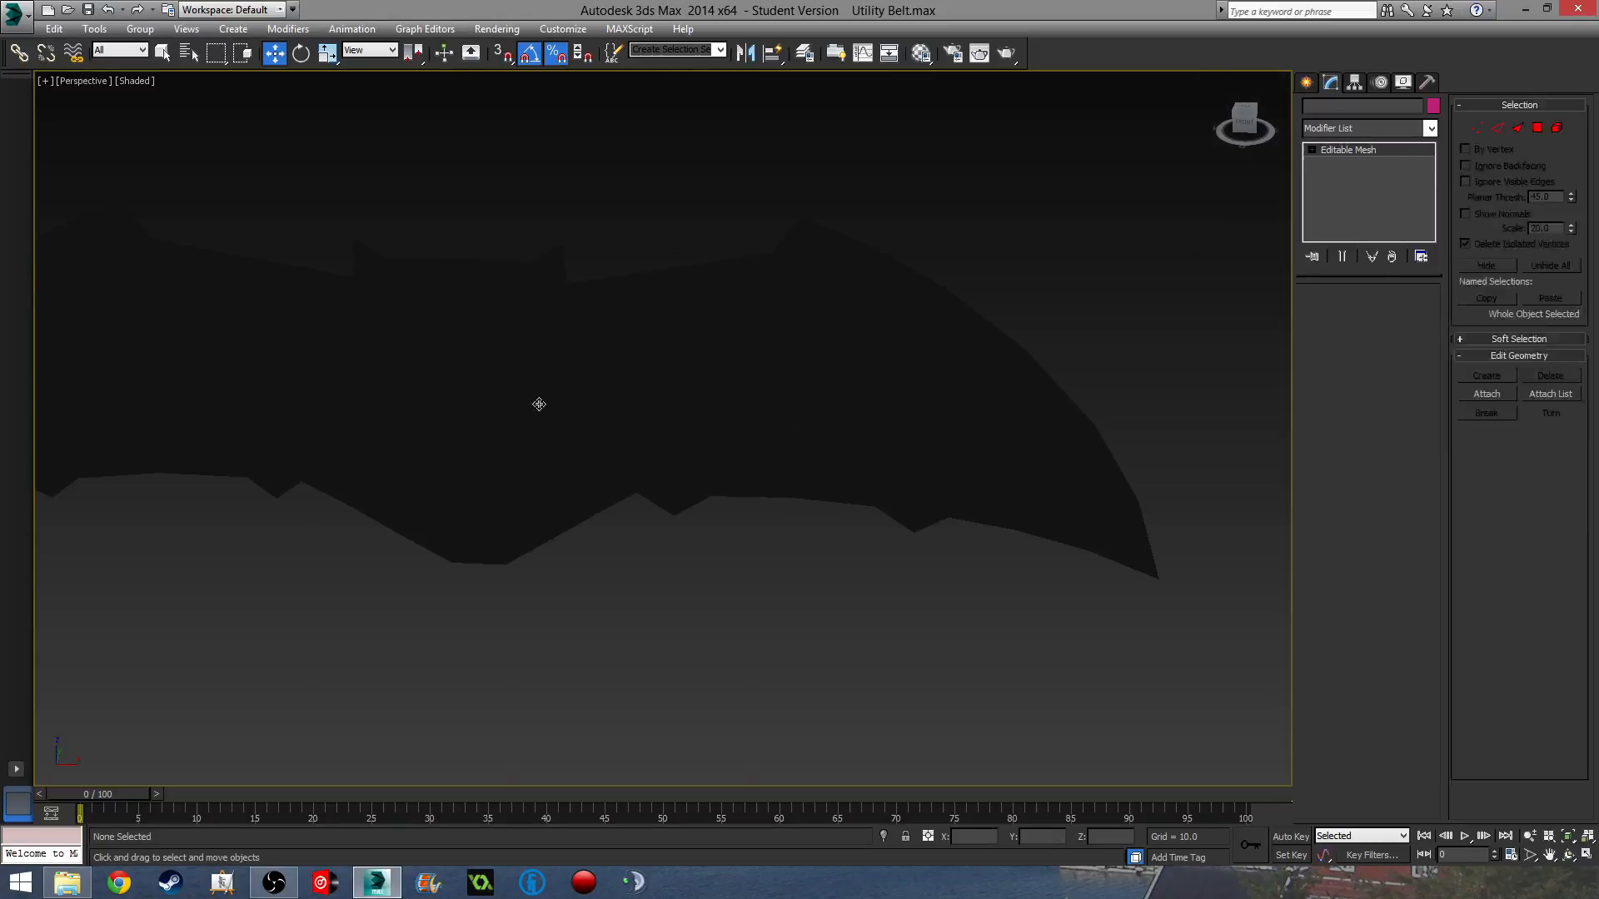
# Try a Shell modifier with the default 1.0 outer amount on the bat mesh, and undo it.
pyautogui.click(1356, 122)
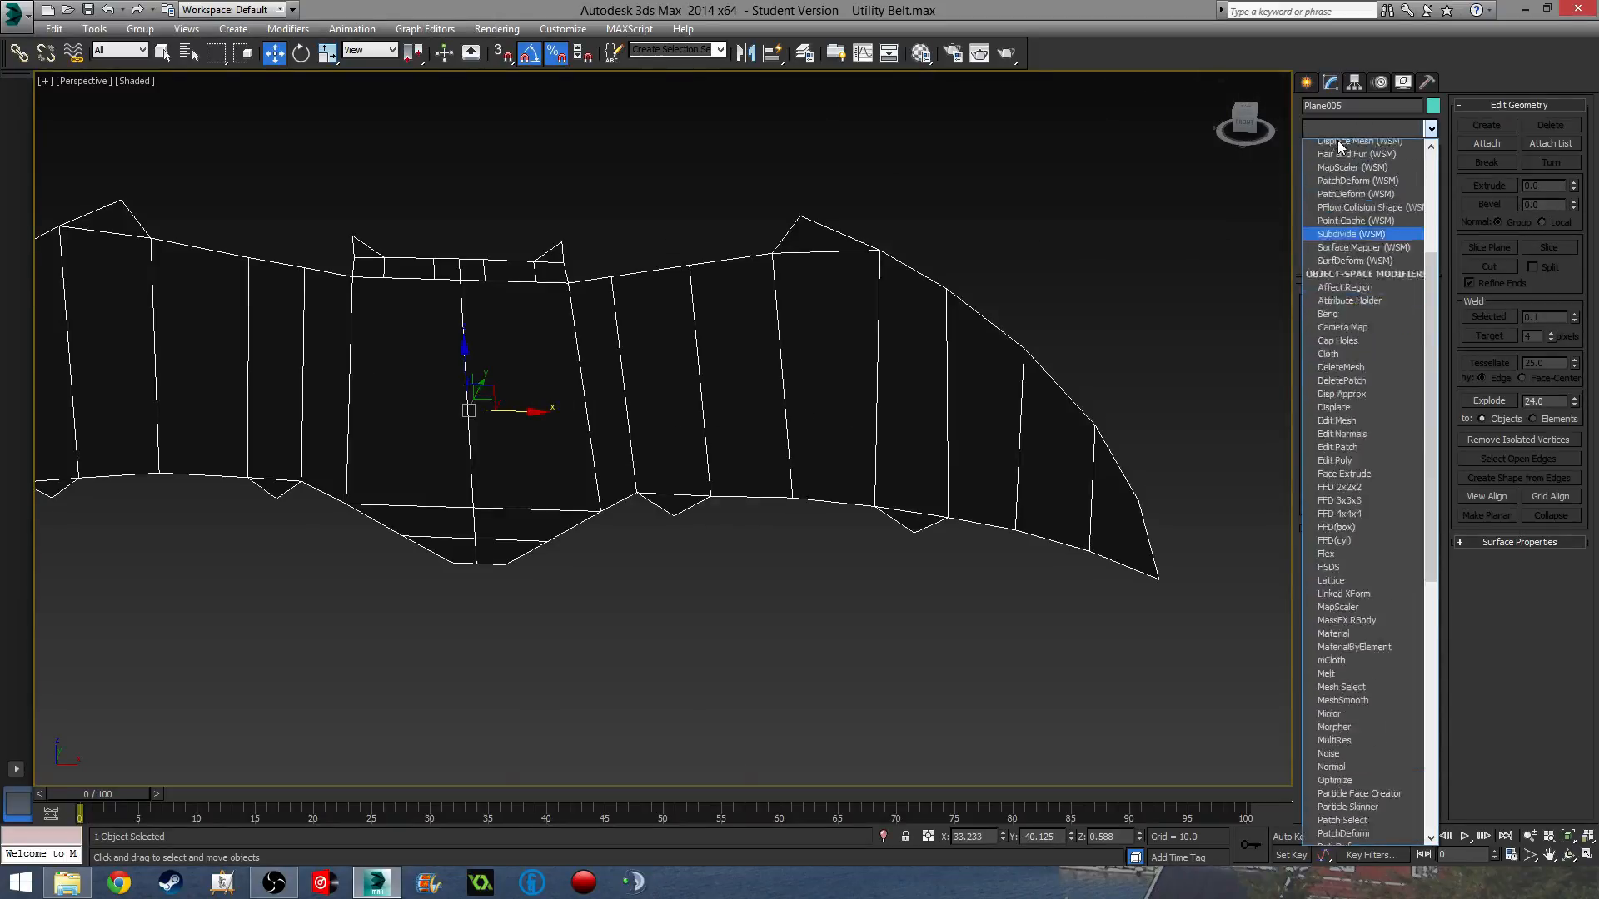
pyautogui.press('s')
pyautogui.press('s')
pyautogui.press('s')
pyautogui.press('s')
pyautogui.press('s')
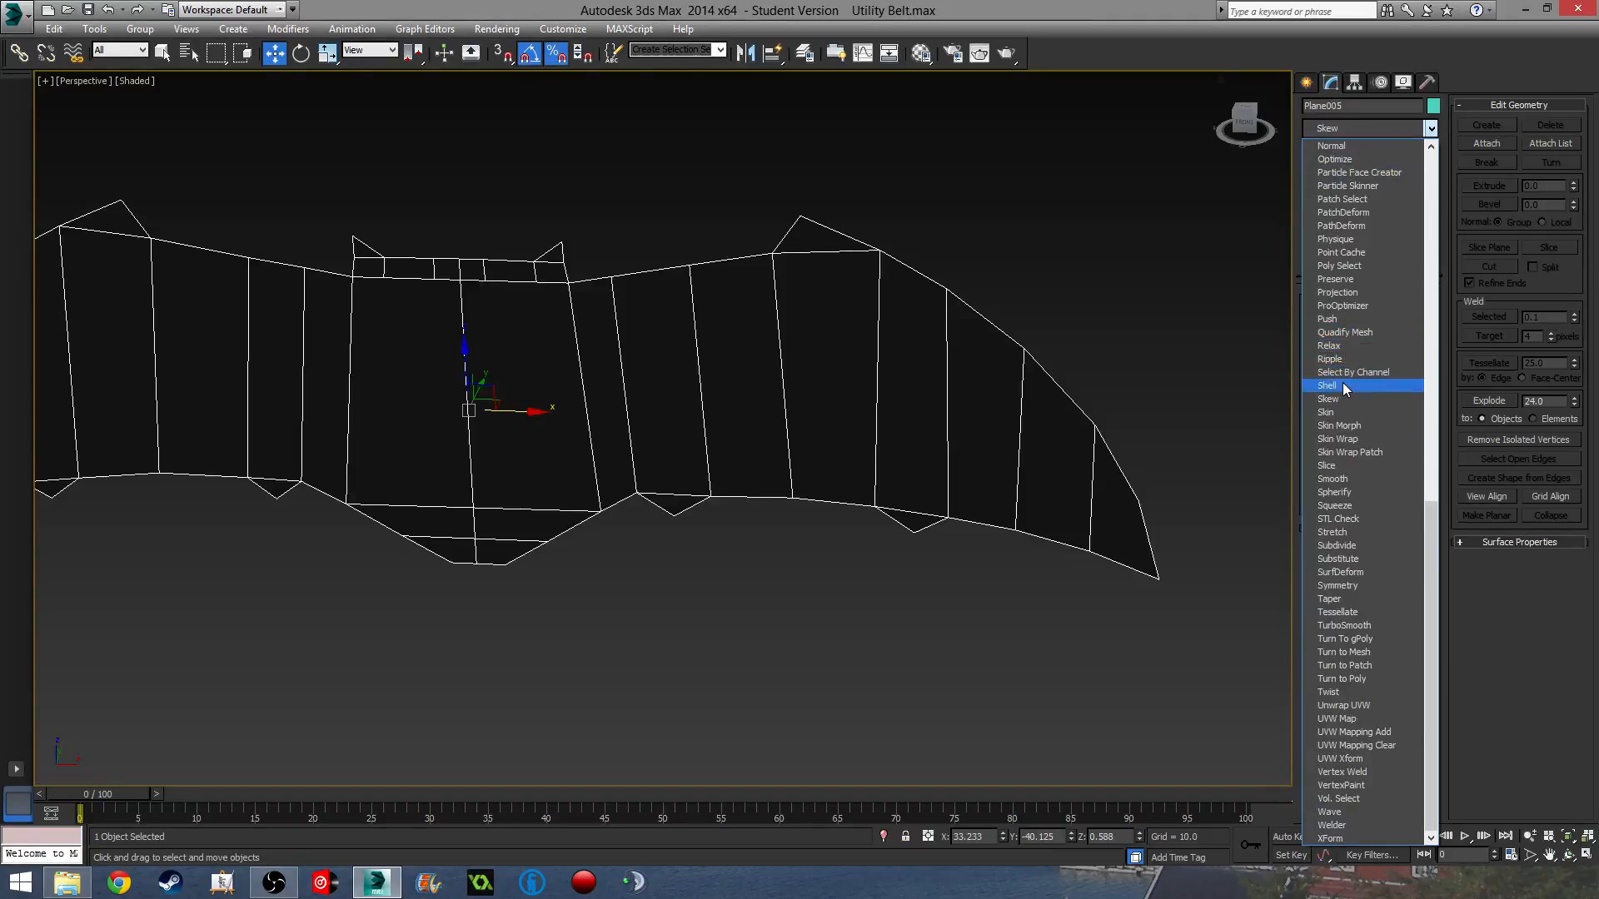
pyautogui.click(1332, 385)
pyautogui.scroll(-5, 985, 496)
pyautogui.keyDown('alt'); pyautogui.moveTo(737, 472); pyautogui.dragTo(777, 403, button='middle'); pyautogui.keyUp('alt')
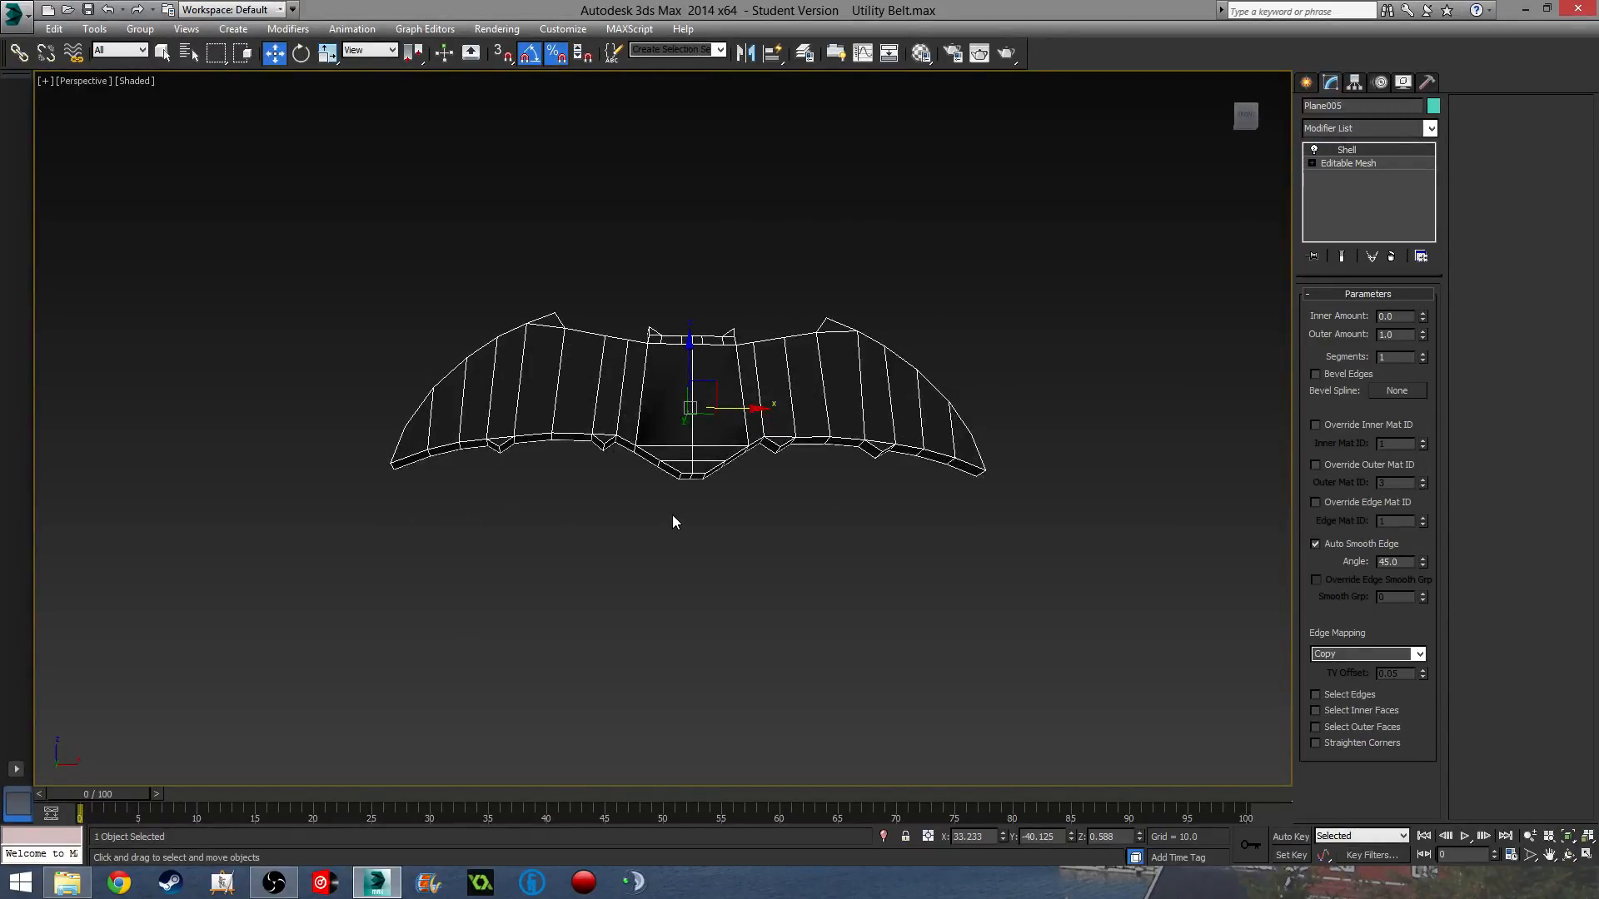
pyautogui.hotkey('ctrl', 'z')
# Try selecting all faces of the bat's editable mesh, and undo the selection.
pyautogui.click(1385, 317)
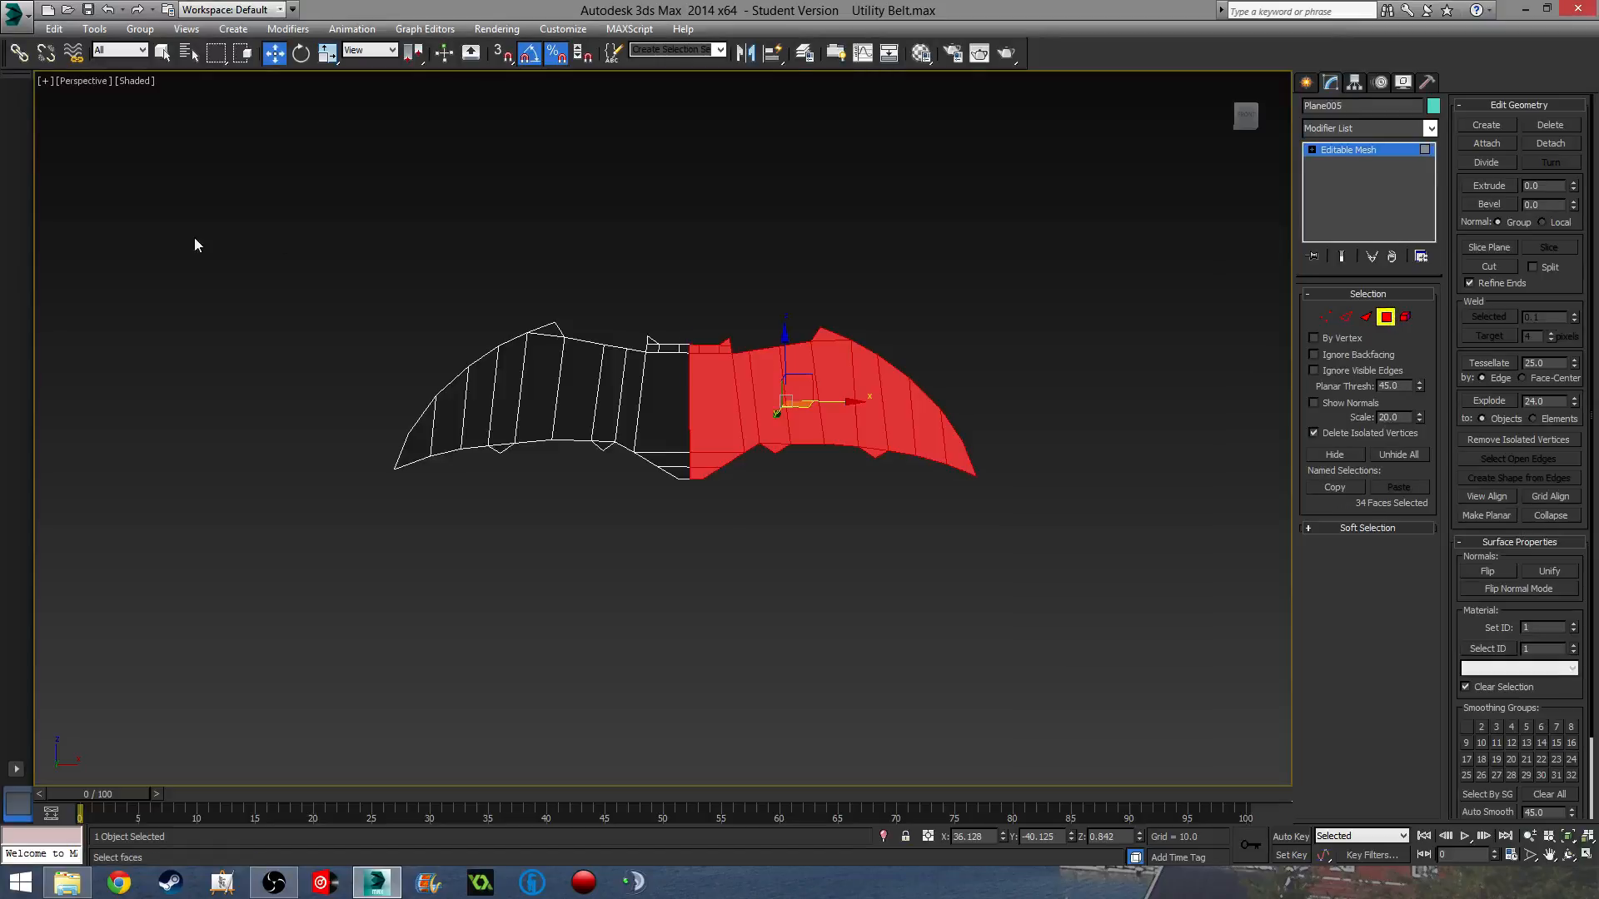
pyautogui.moveTo(1091, 575); pyautogui.dragTo(1090, 575)
pyautogui.keyDown('alt'); pyautogui.moveTo(1090, 575); pyautogui.dragTo(957, 675, button='middle'); pyautogui.keyUp('alt')
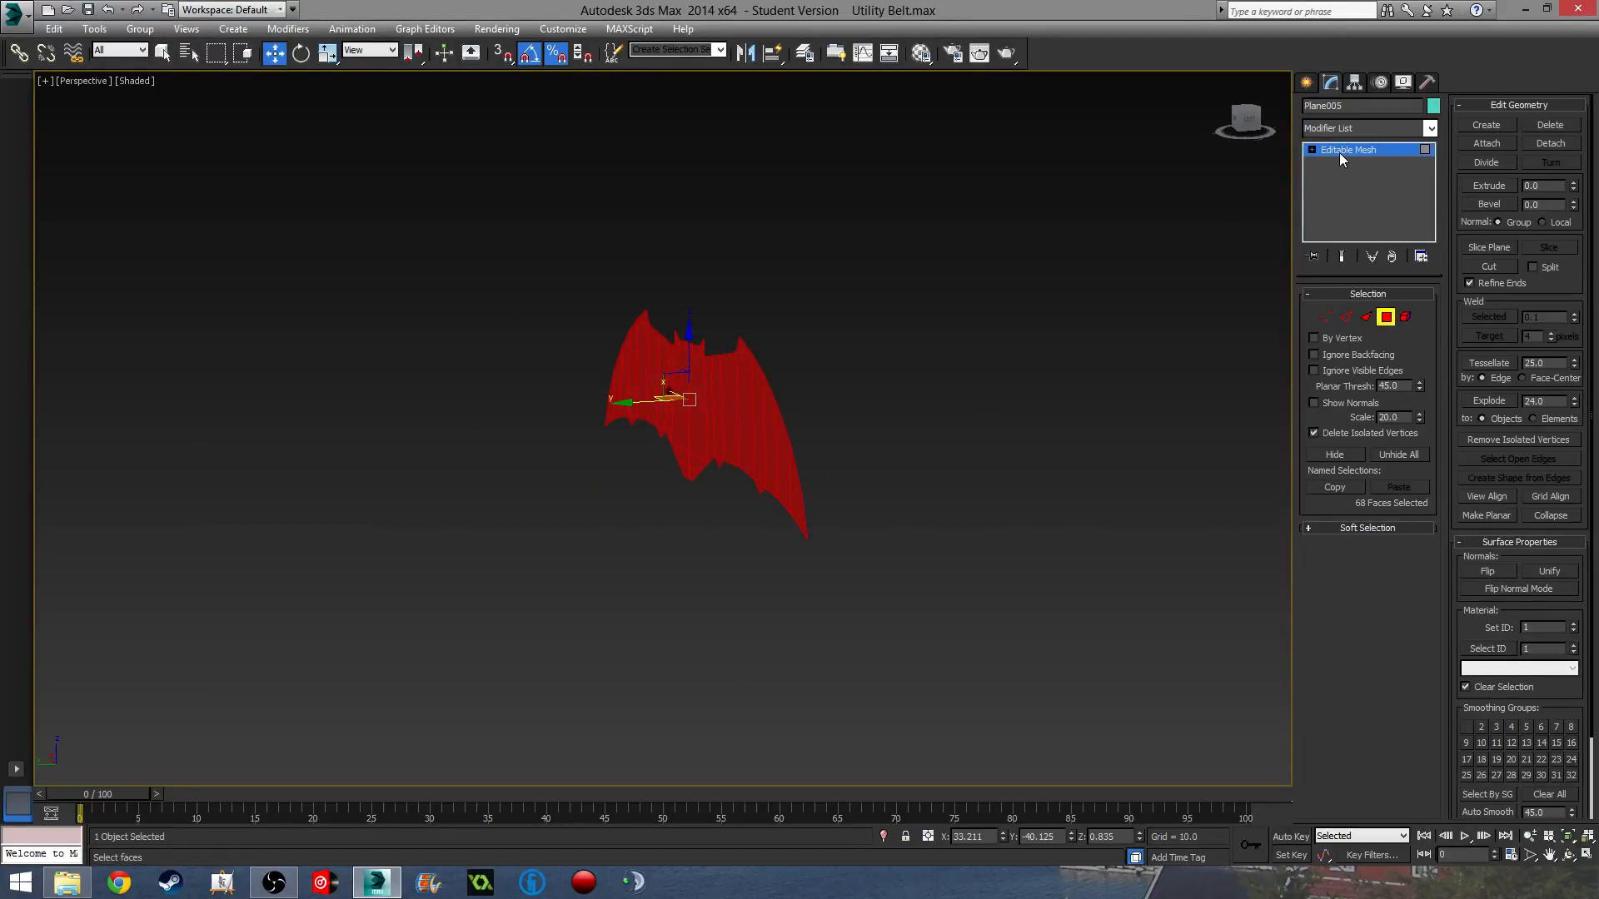
pyautogui.hotkey('ctrl', 'z')
pyautogui.hotkey('ctrl', 'z')
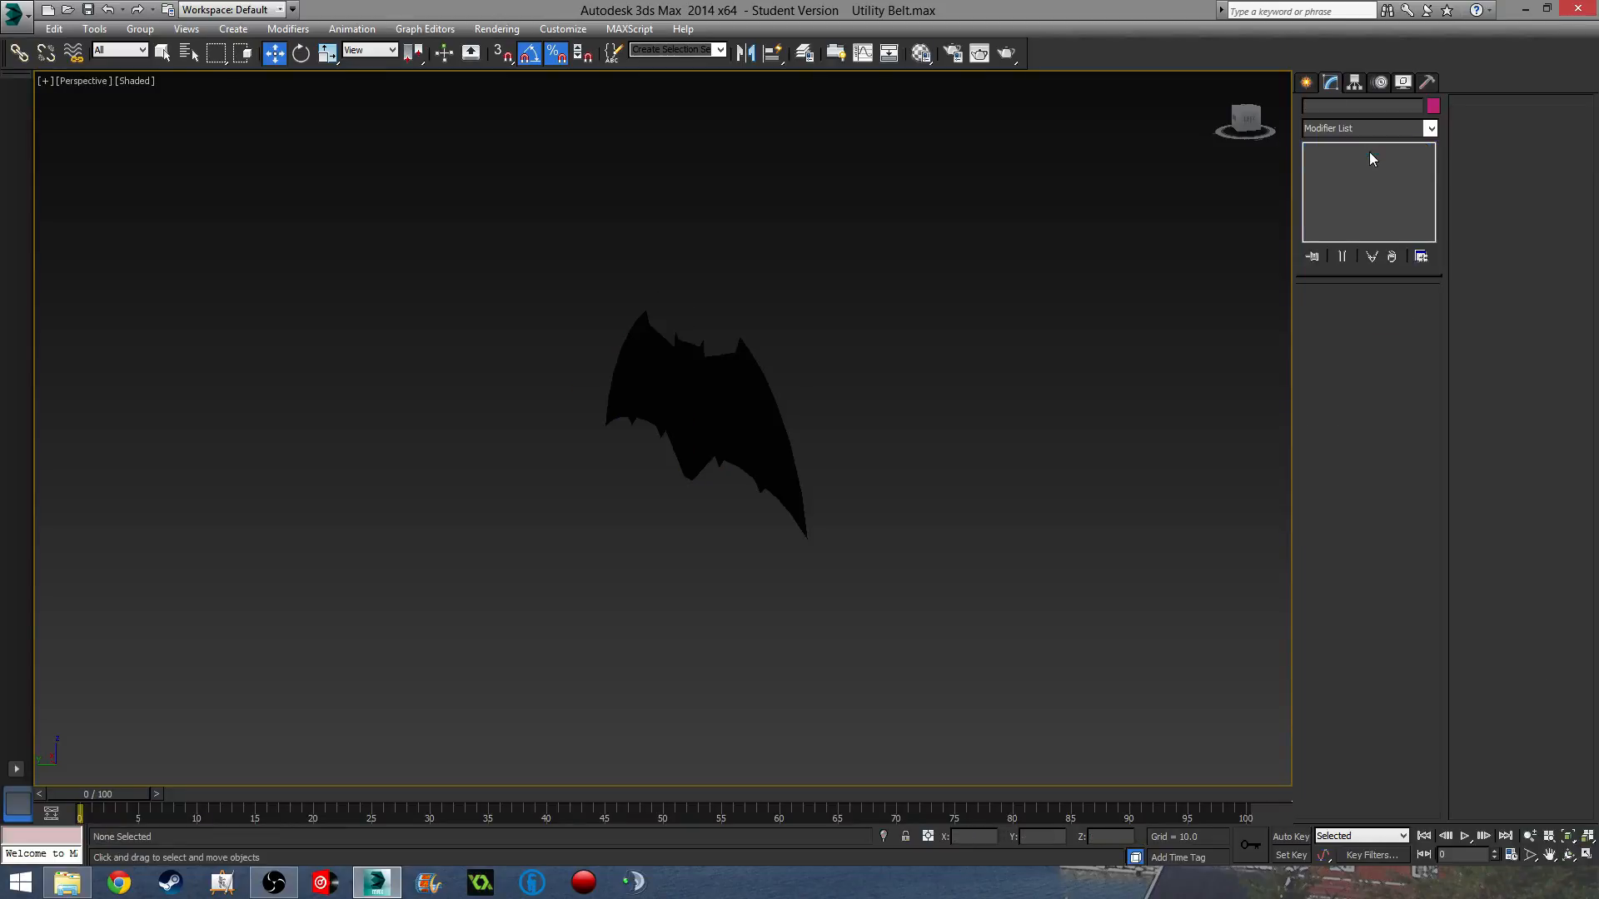
# Convert the bat copy back to an editable poly and select all of its polygons.
pyautogui.click(723, 411)
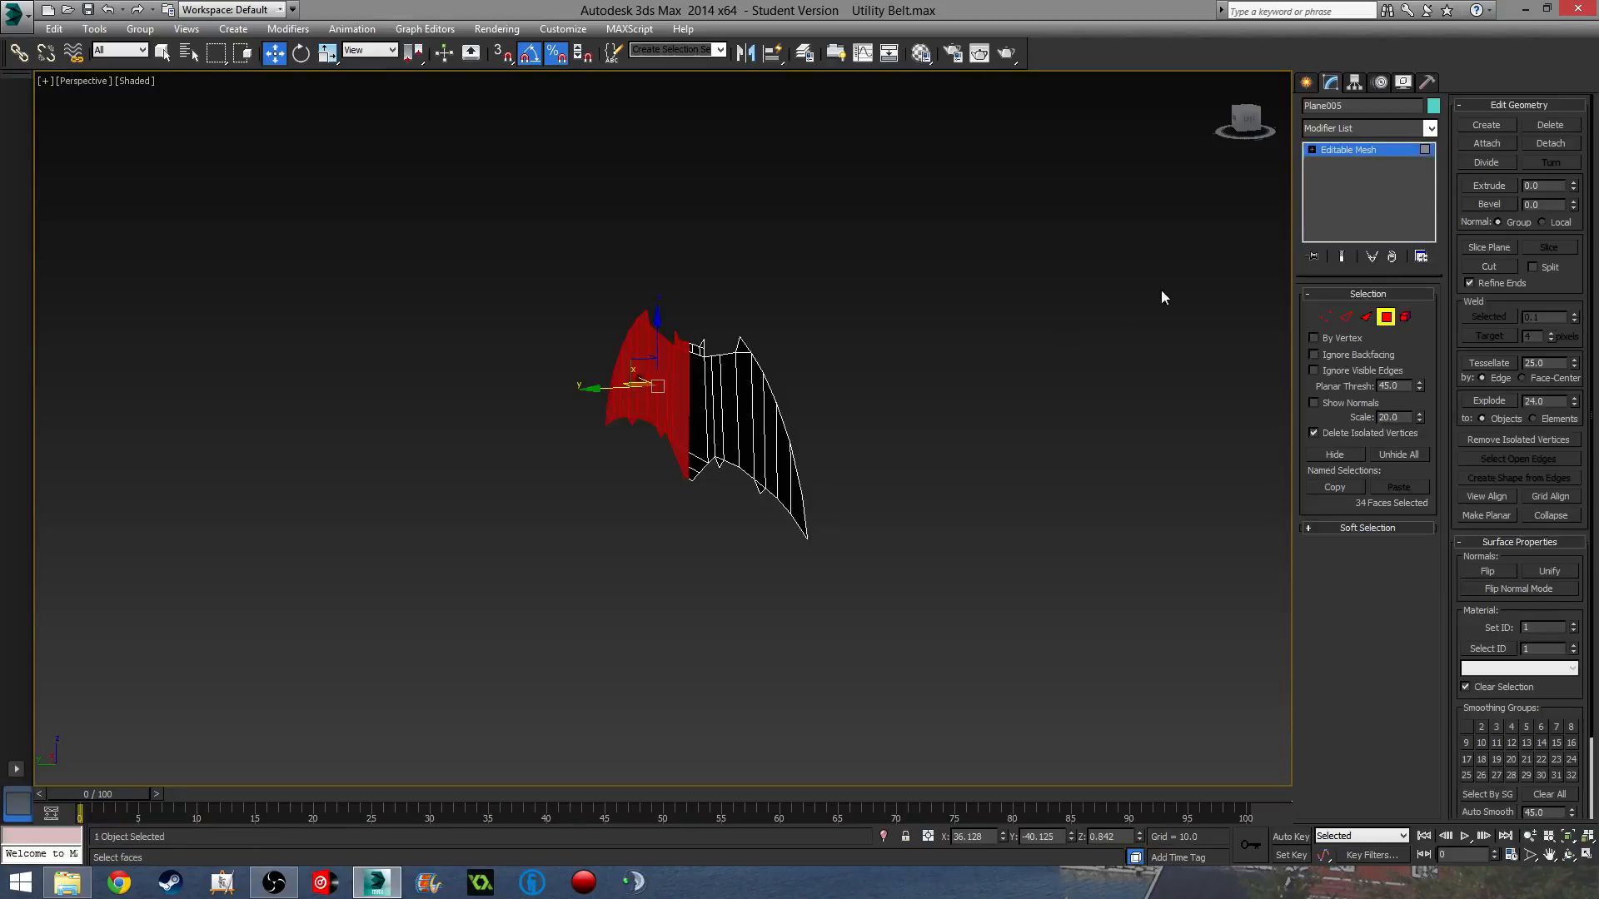
pyautogui.rightClick(1373, 164)
pyautogui.click(1440, 289)
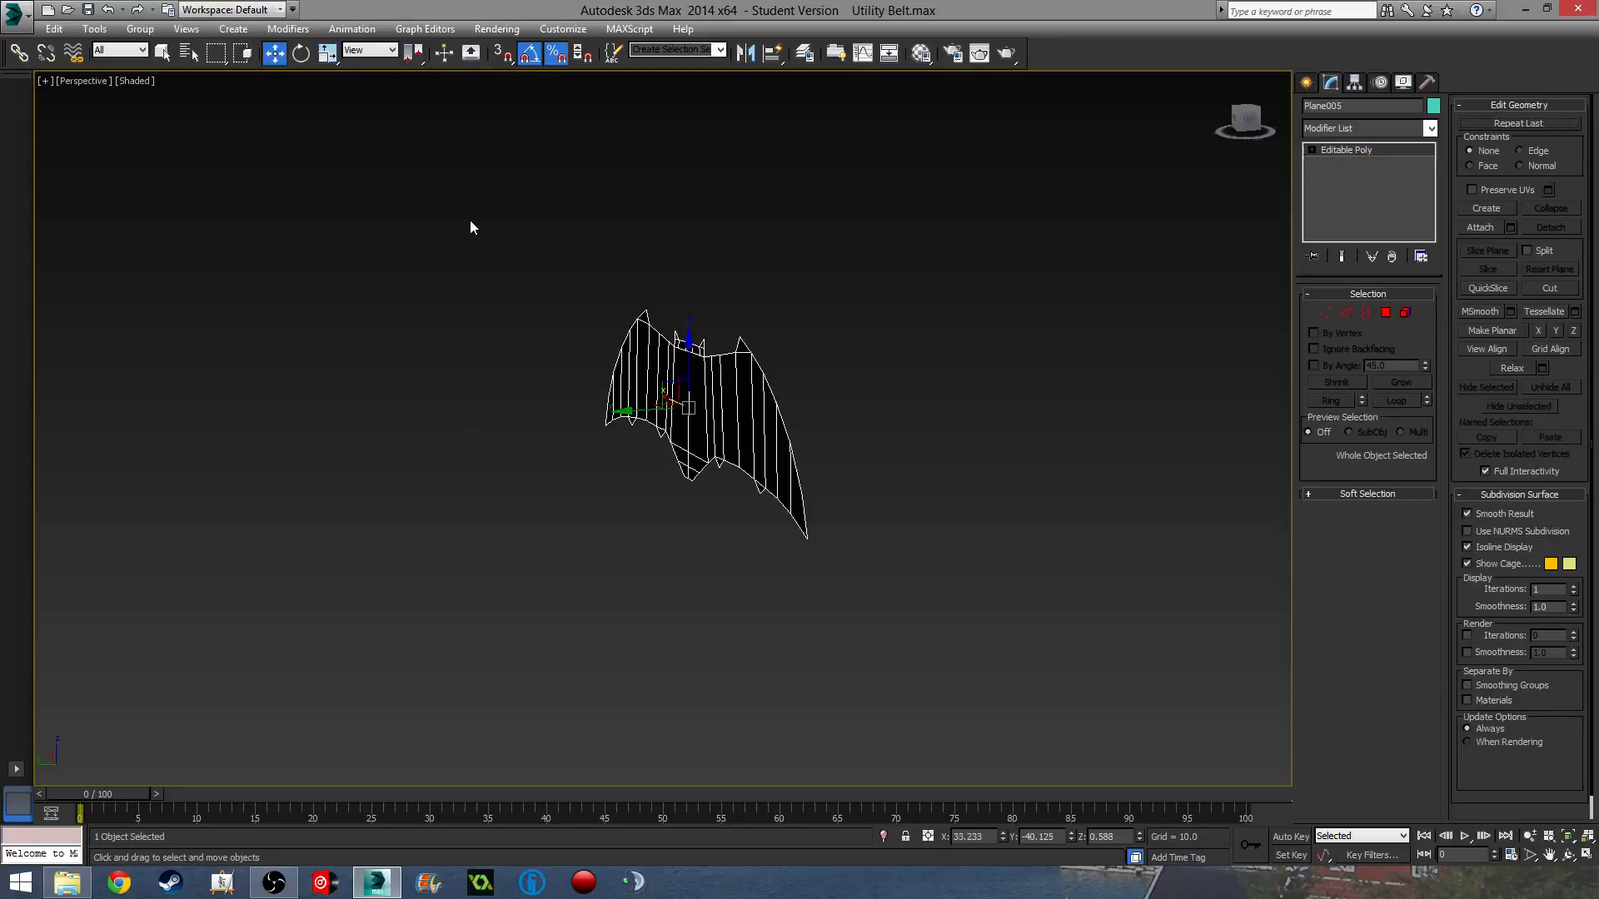
pyautogui.moveTo(471, 226); pyautogui.dragTo(913, 587)
pyautogui.click(1385, 313)
pyautogui.keyDown('alt'); pyautogui.moveTo(921, 507); pyautogui.dragTo(705, 410, button='middle'); pyautogui.keyUp('alt')
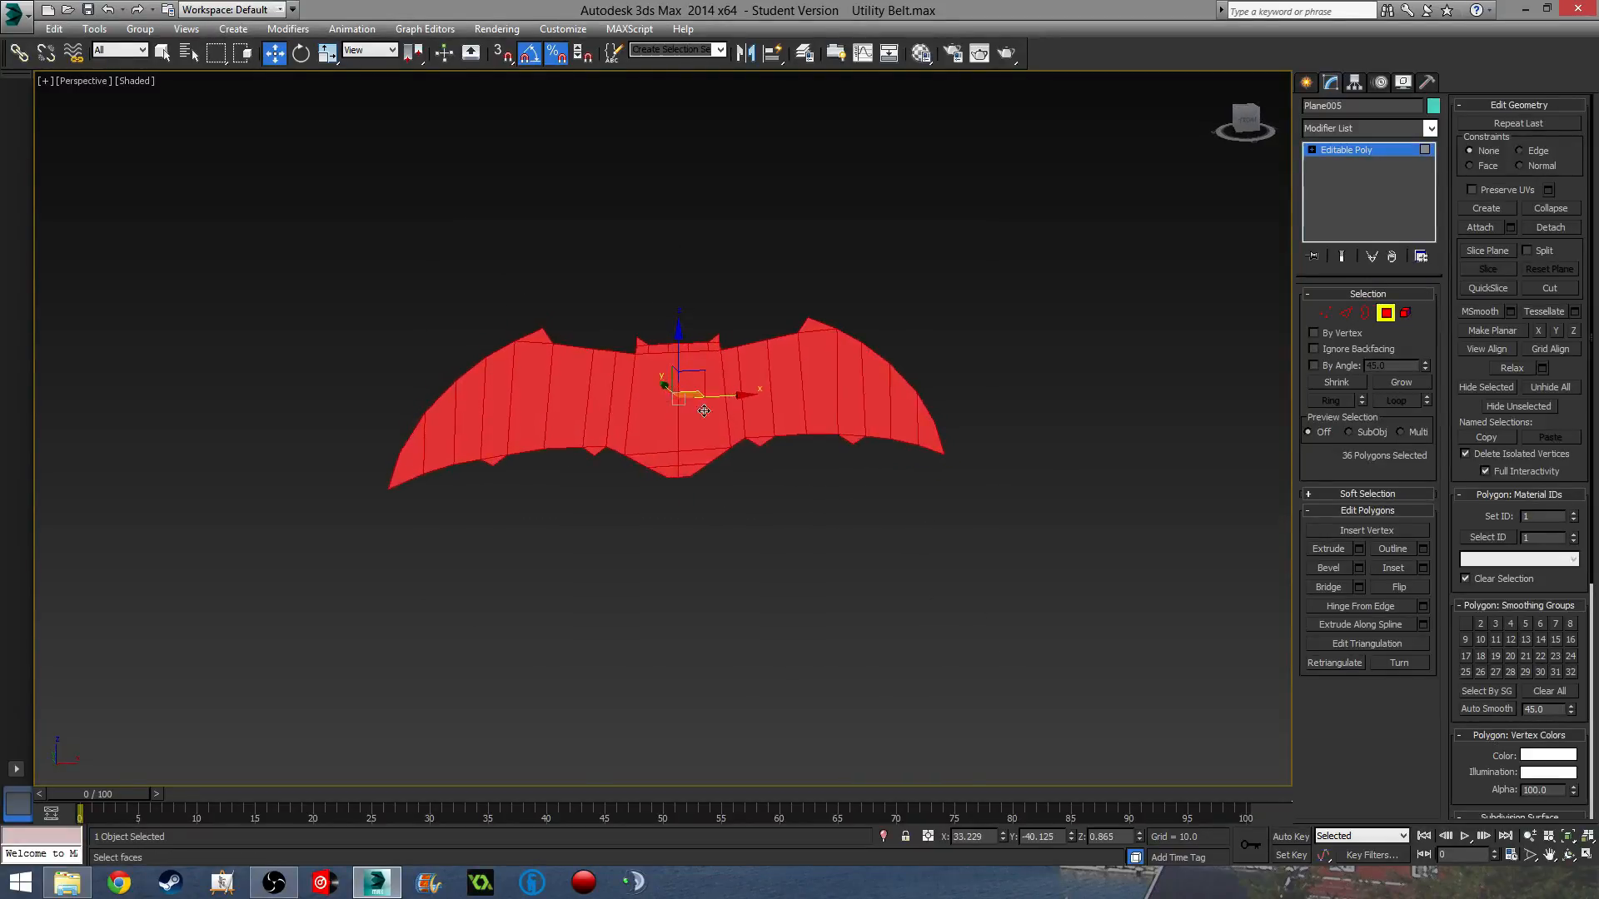
pyautogui.scroll(5, 707, 388)
pyautogui.keyDown('alt'); pyautogui.moveTo(763, 457); pyautogui.dragTo(846, 517, button='middle'); pyautogui.keyUp('alt')
pyautogui.scroll(-5, 814, 526)
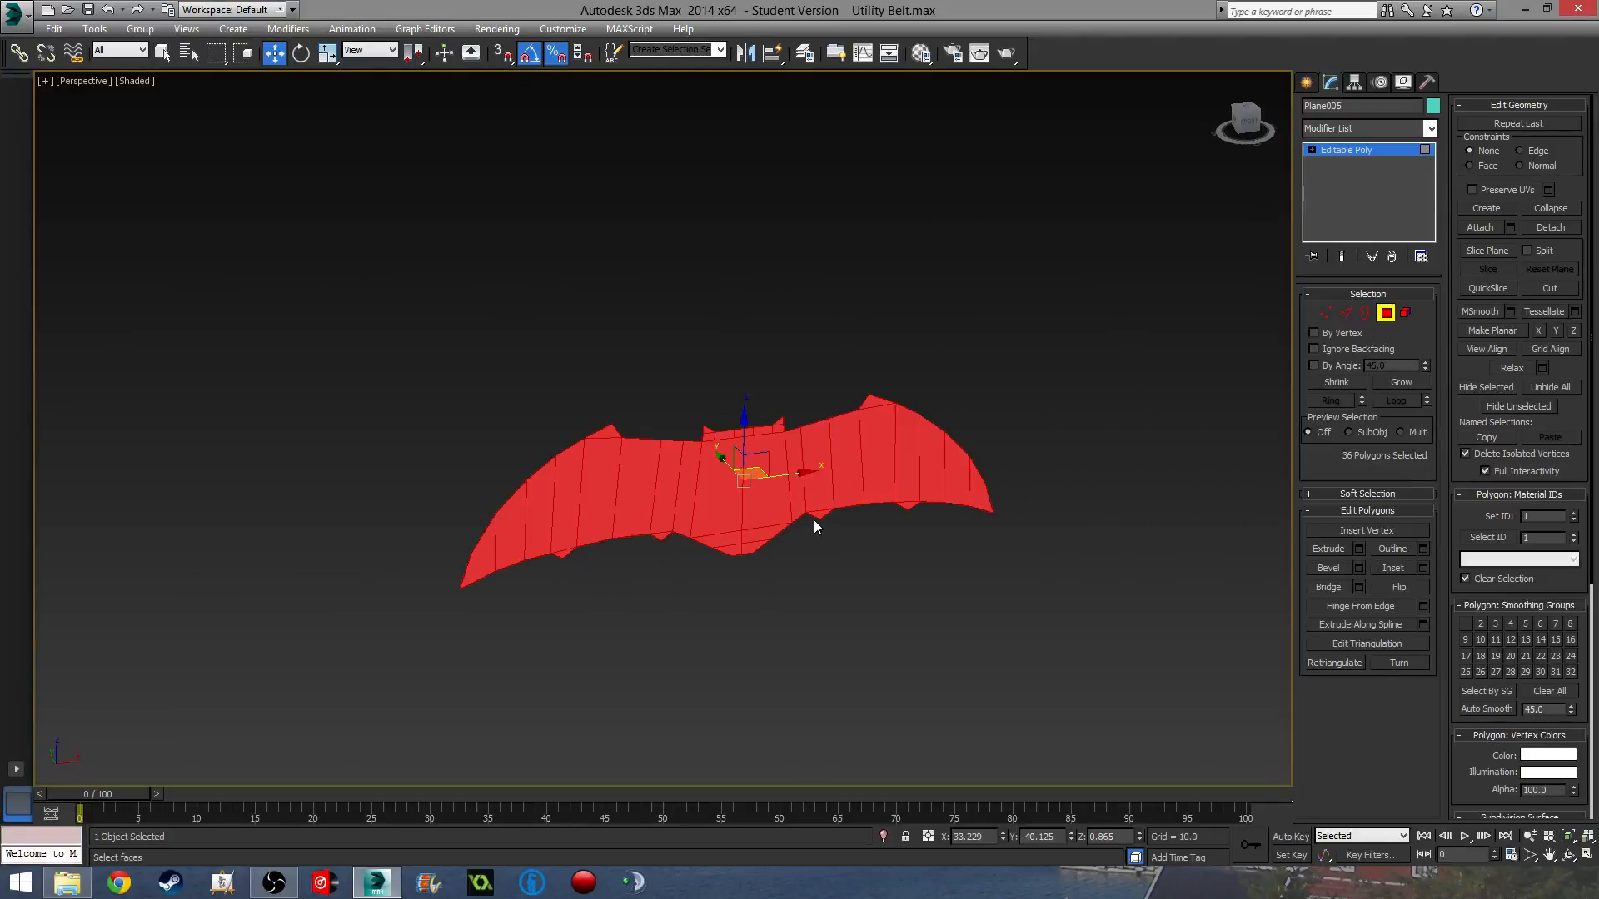
# Extrude all the bat's polygons by a height of 0.3.
pyautogui.click(1358, 549)
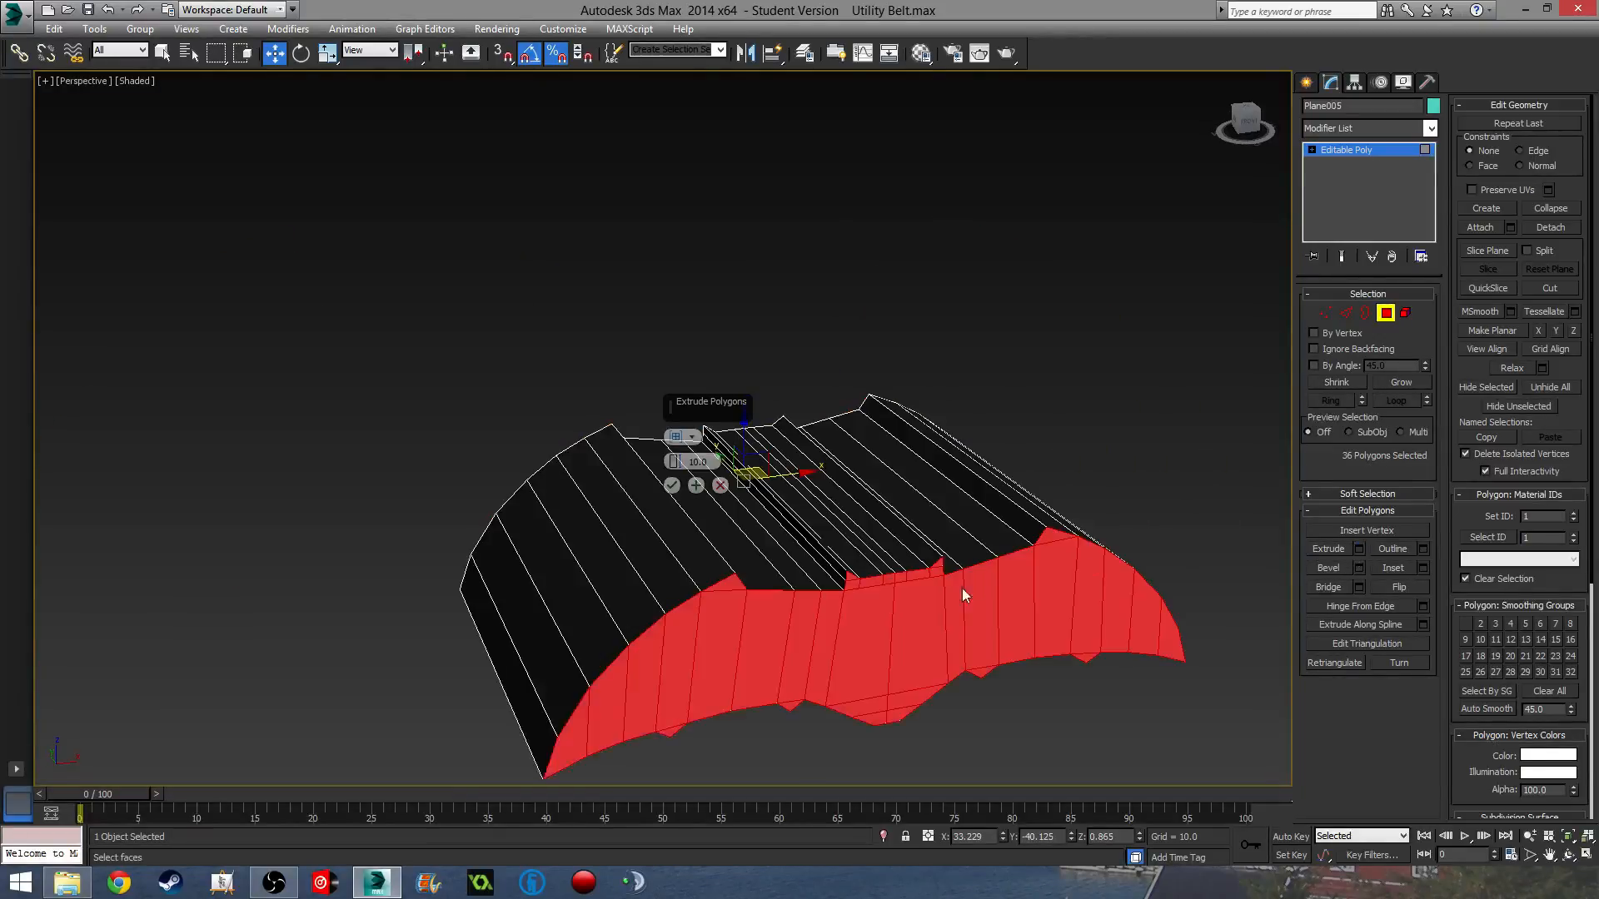
pyautogui.keyDown('alt'); pyautogui.moveTo(962, 588); pyautogui.dragTo(1096, 589, button='middle'); pyautogui.keyUp('alt')
pyautogui.moveTo(674, 461); pyautogui.dragTo(690, 529)
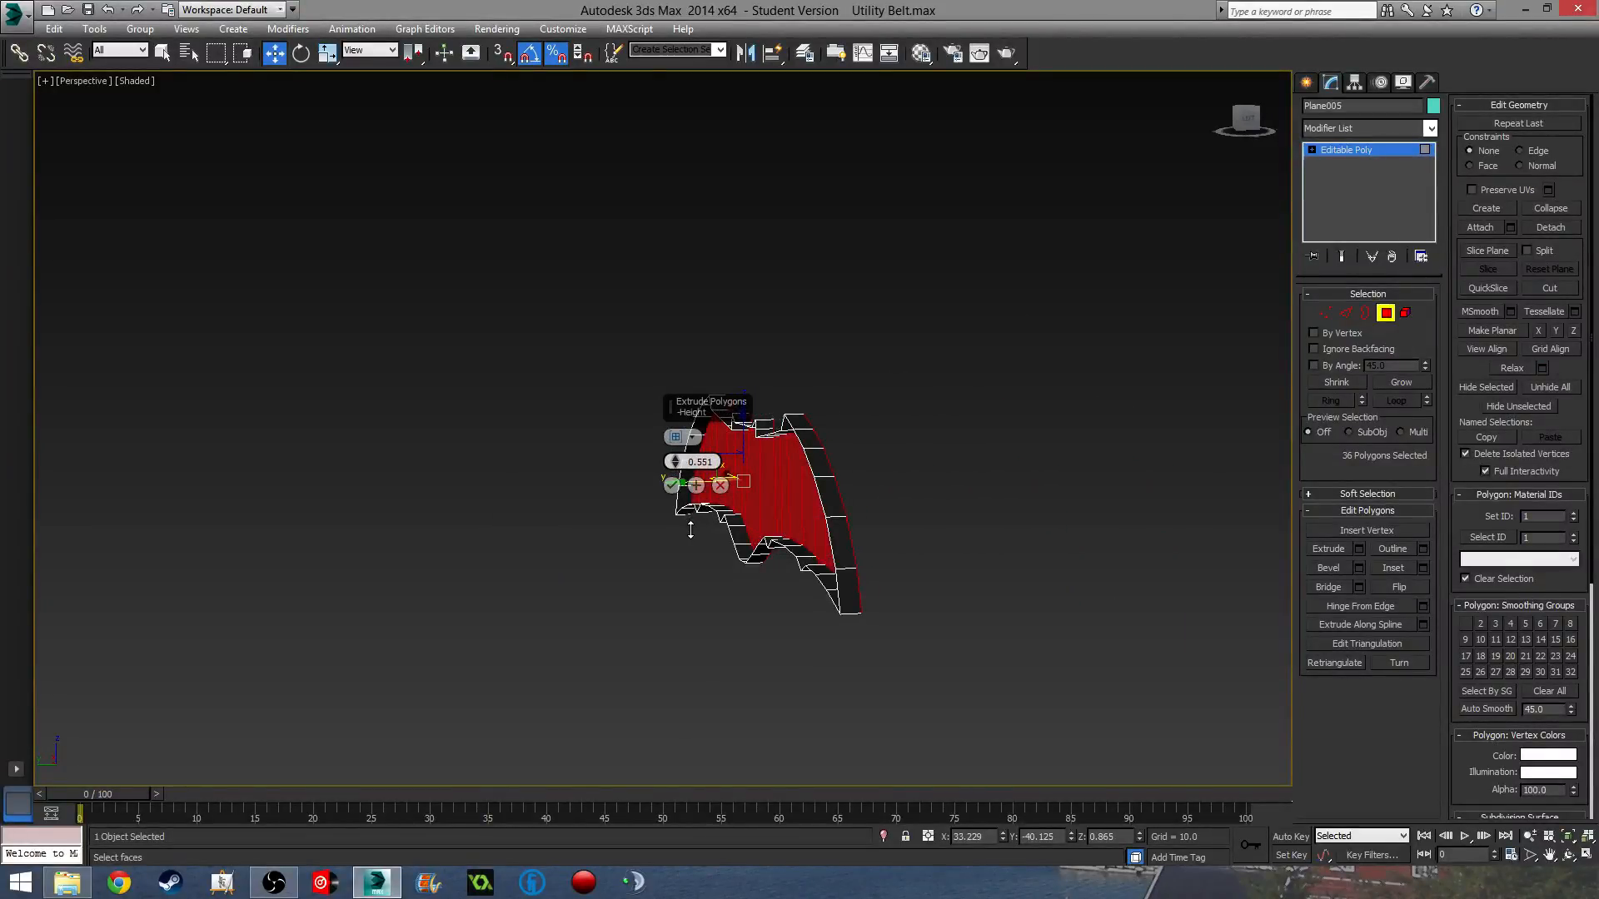
pyautogui.moveTo(714, 462); pyautogui.dragTo(608, 456)
pyautogui.write('0.3')
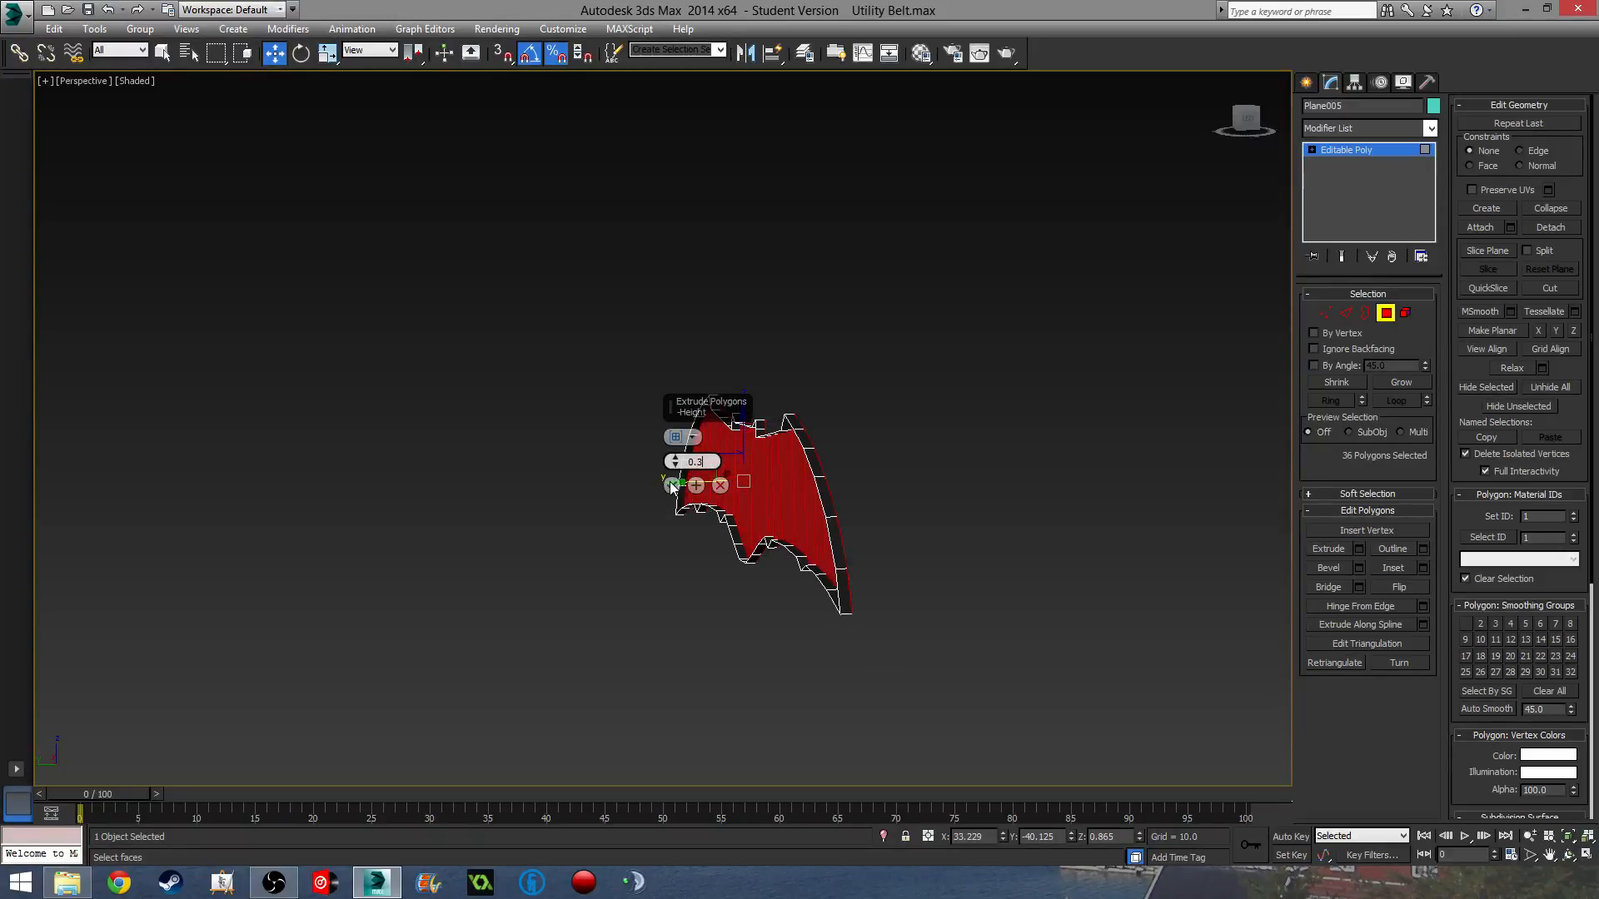
pyautogui.click(671, 485)
# Select the open border around the back of the extruded bat and cap it.
pyautogui.click(1365, 312)
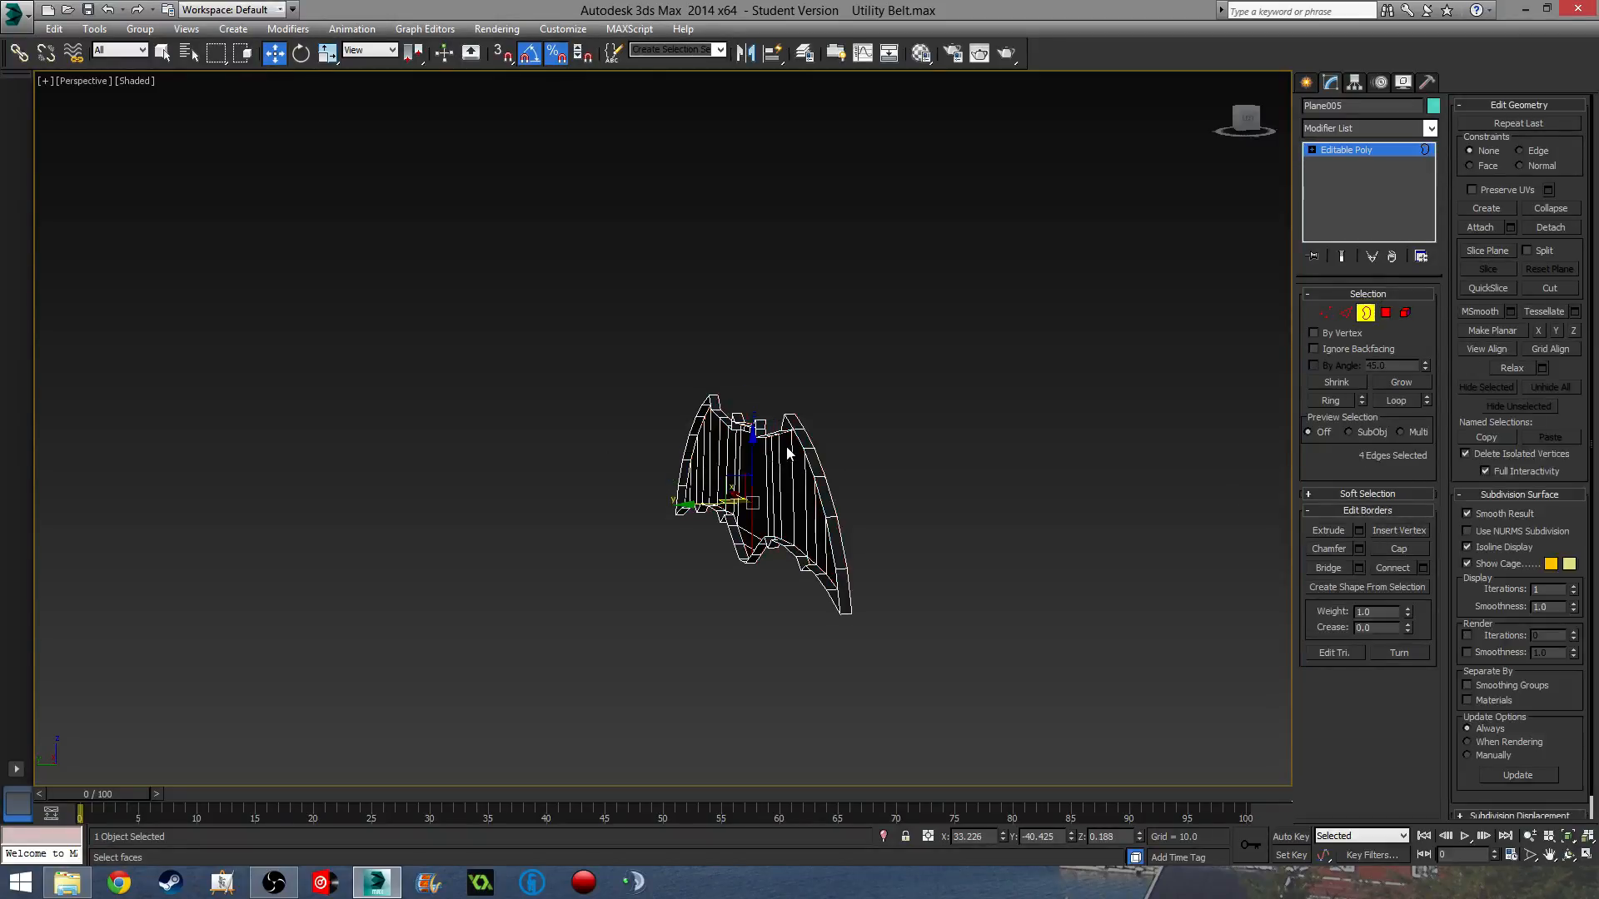
pyautogui.click(800, 445)
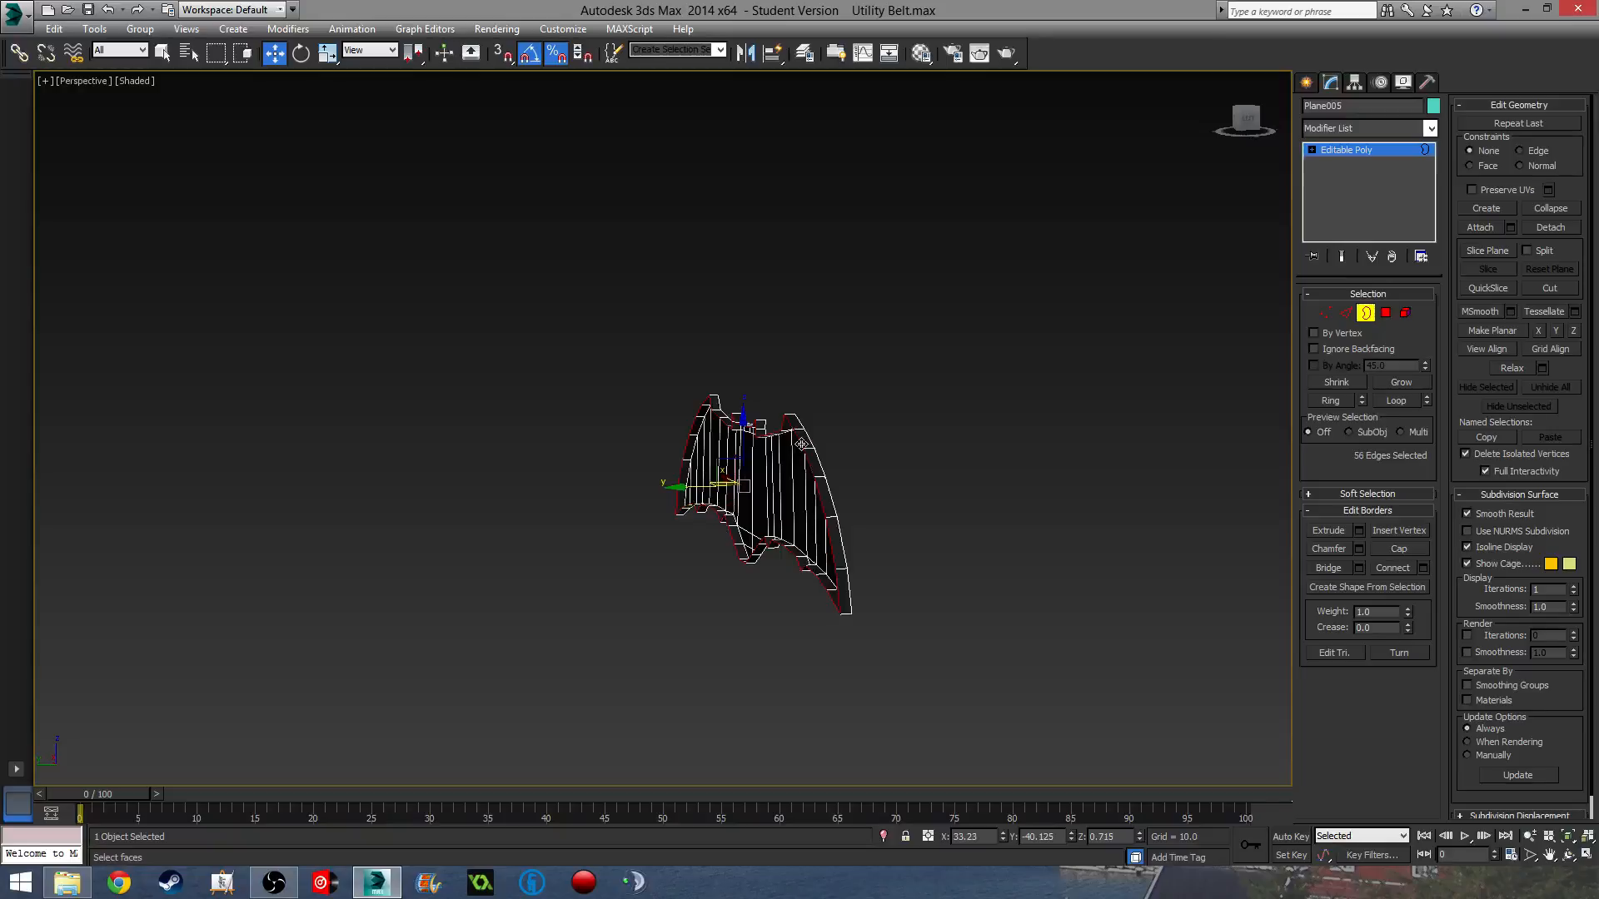
pyautogui.click(1400, 549)
pyautogui.click(996, 573)
pyautogui.moveTo(996, 573)
pyautogui.keyDown('alt'); pyautogui.mouseDown(button='middle')
pyautogui.moveTo(974, 572)
pyautogui.moveTo(1056, 500)
pyautogui.moveTo(824, 560)
pyautogui.moveTo(930, 551)
pyautogui.moveTo(1053, 569)
pyautogui.moveTo(995, 581)
pyautogui.mouseUp(button='middle'); pyautogui.keyUp('alt')
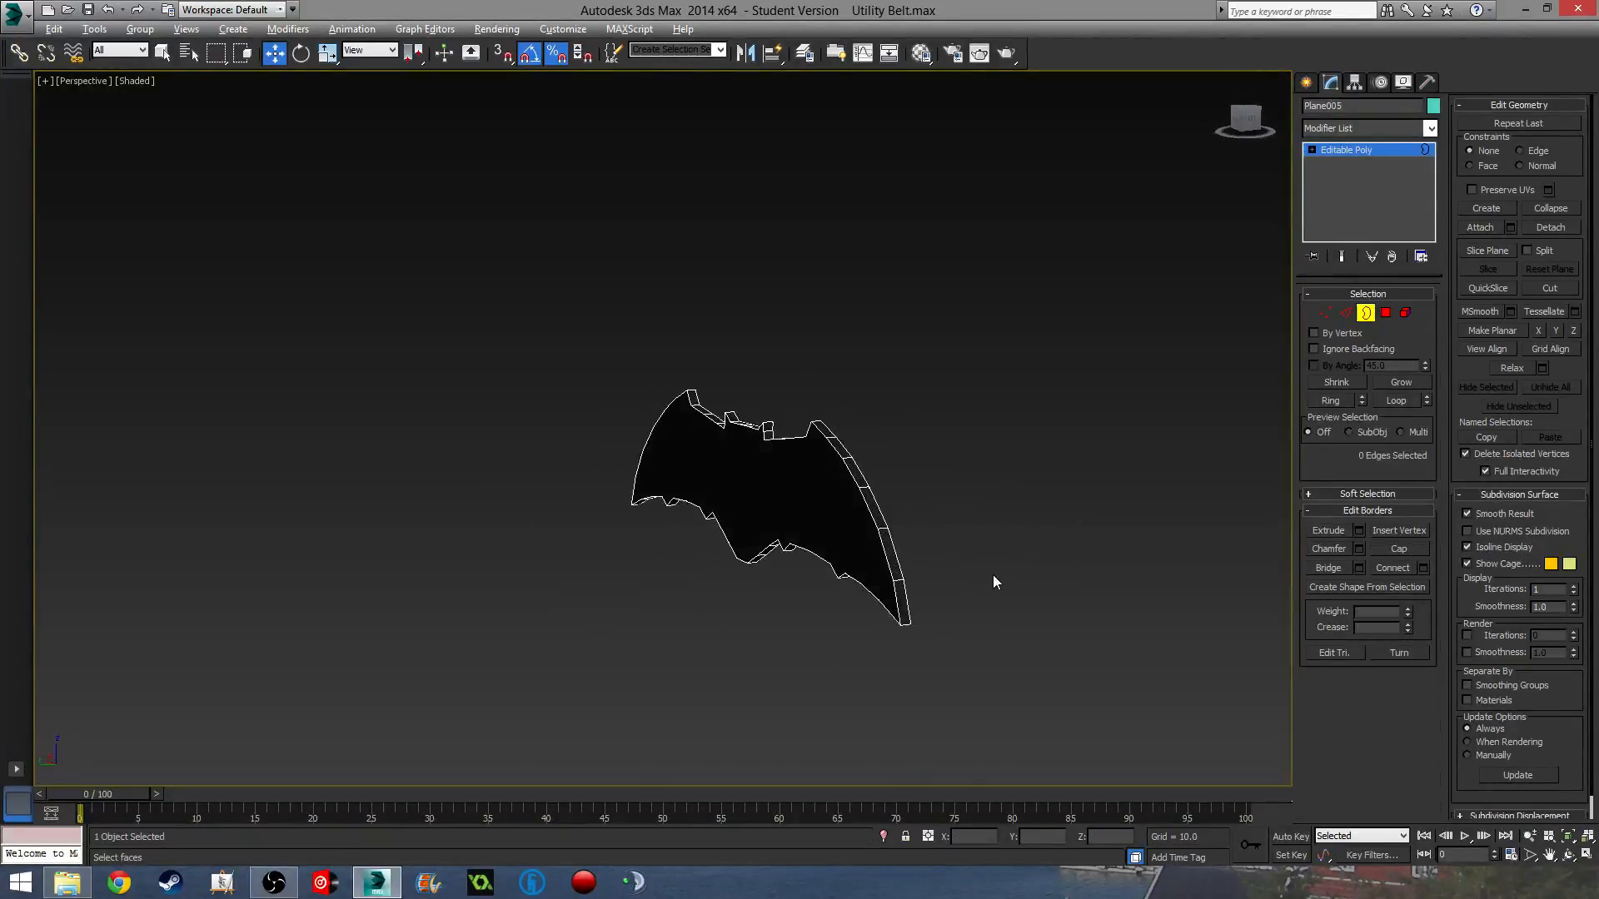
pyautogui.keyDown('alt'); pyautogui.moveTo(841, 505); pyautogui.dragTo(754, 543, button='middle'); pyautogui.keyUp('alt')
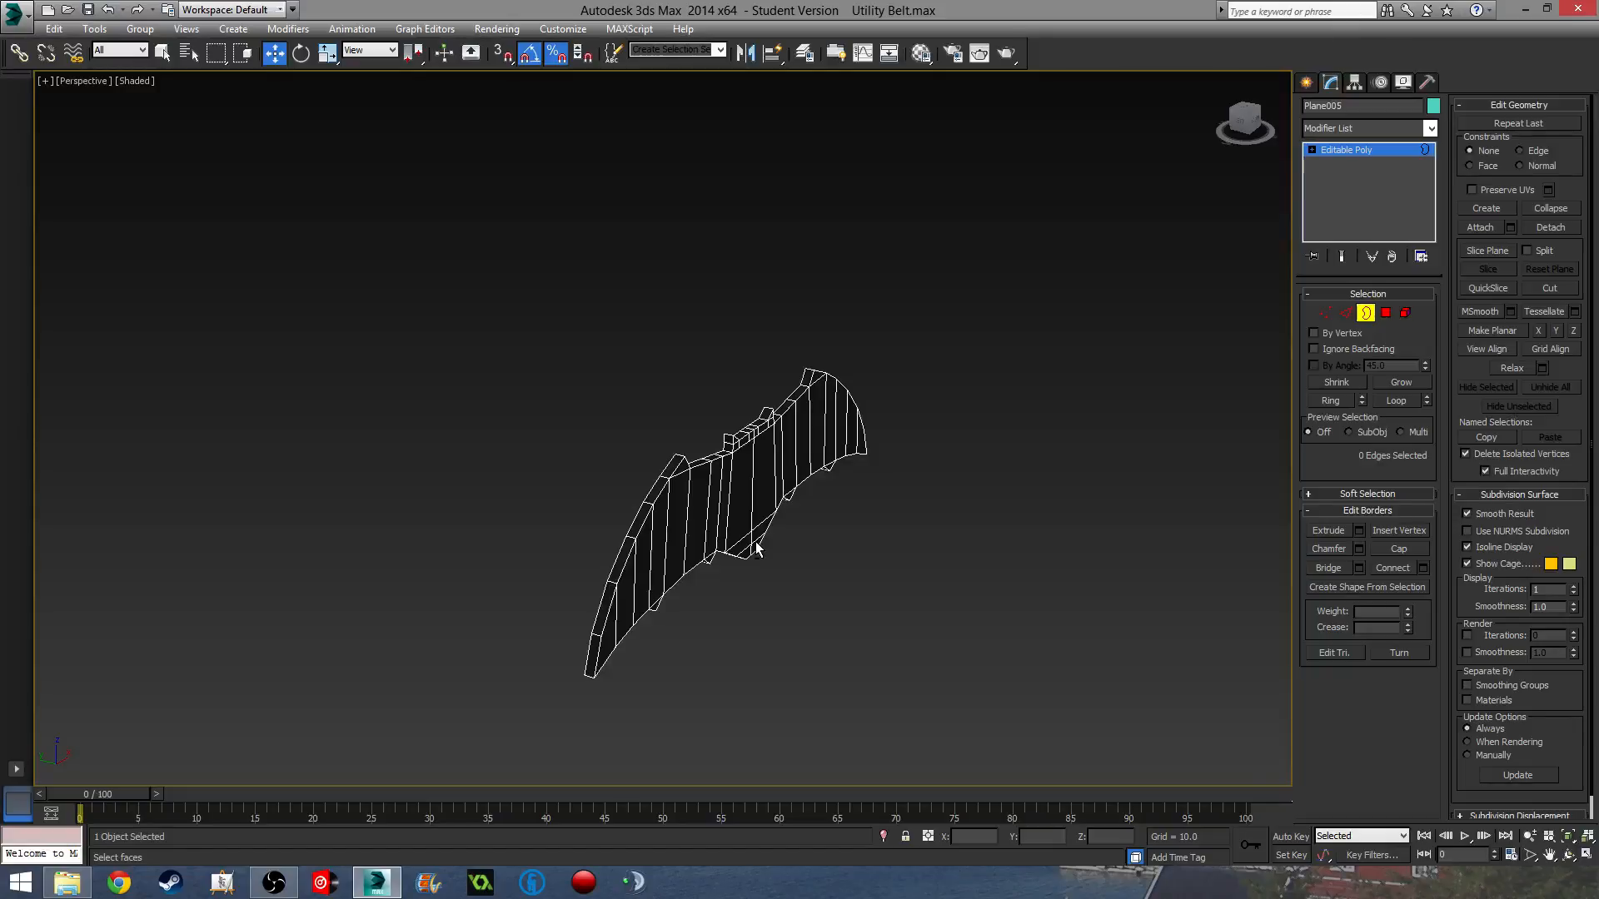
# Delete the striped polygons on the bat's front face and cap the open border with a single face.
pyautogui.click(1386, 314)
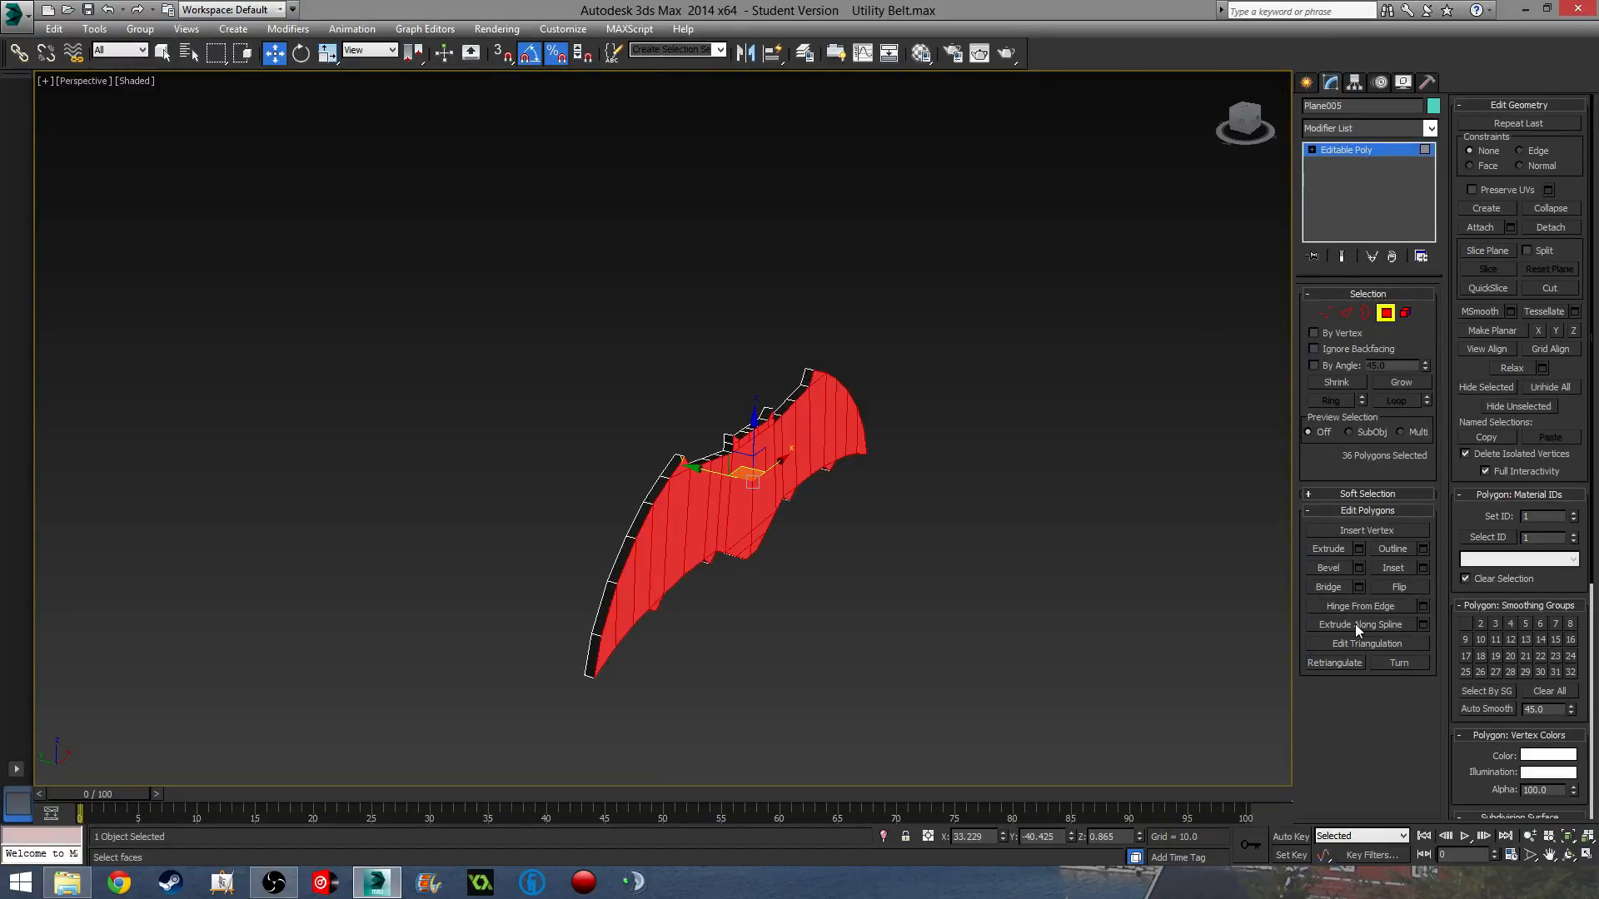
pyautogui.click(1035, 573)
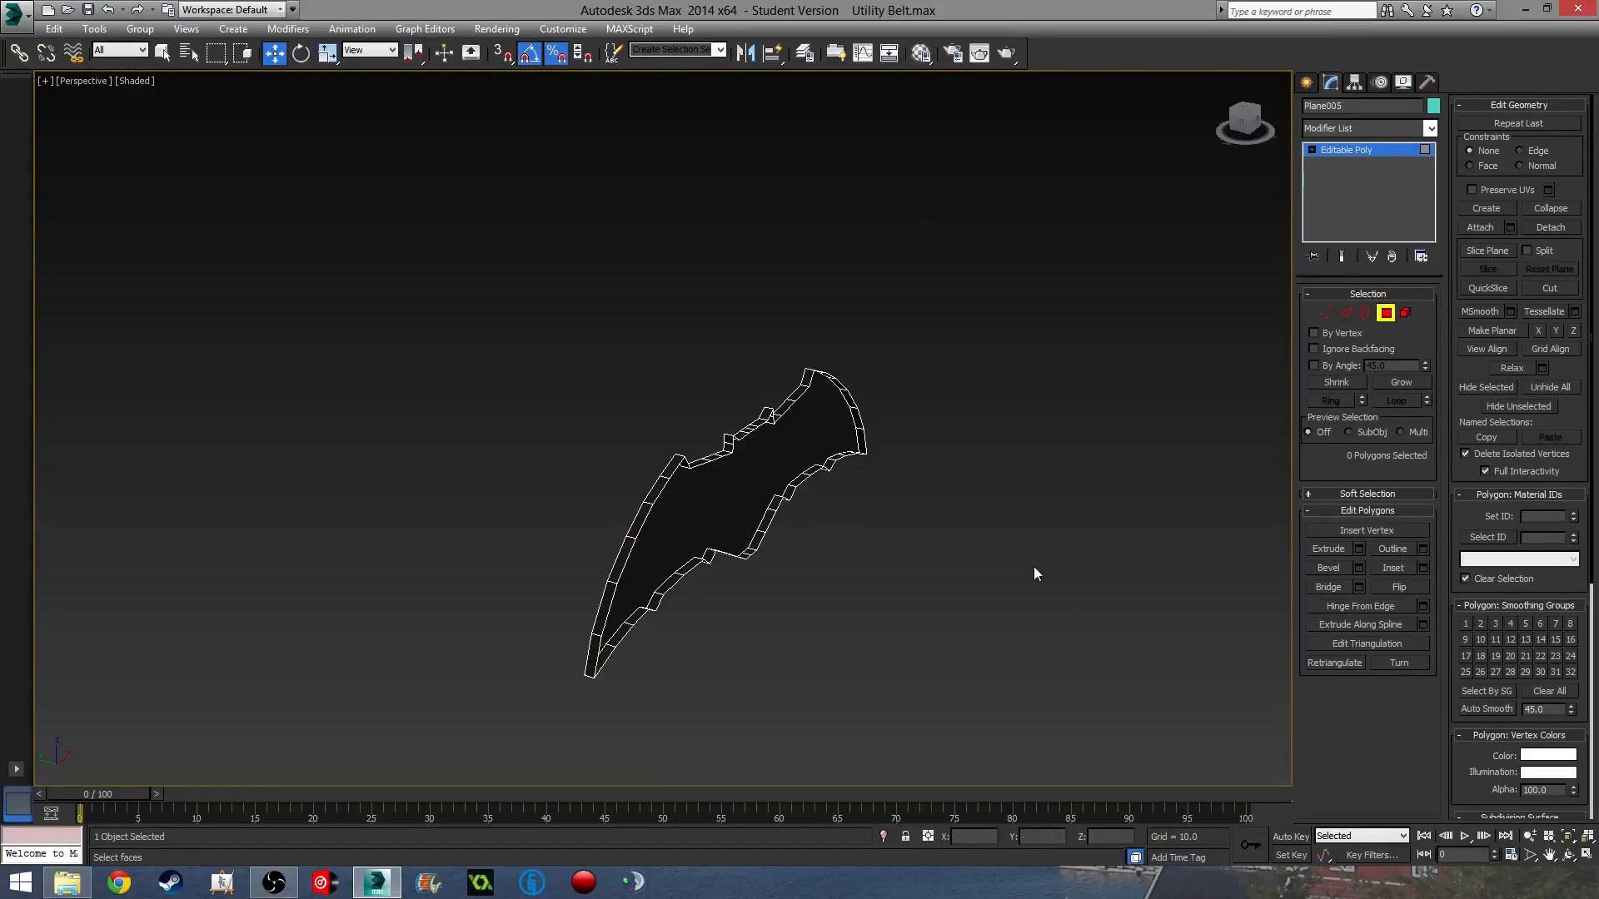
pyautogui.click(1364, 315)
pyautogui.click(772, 426)
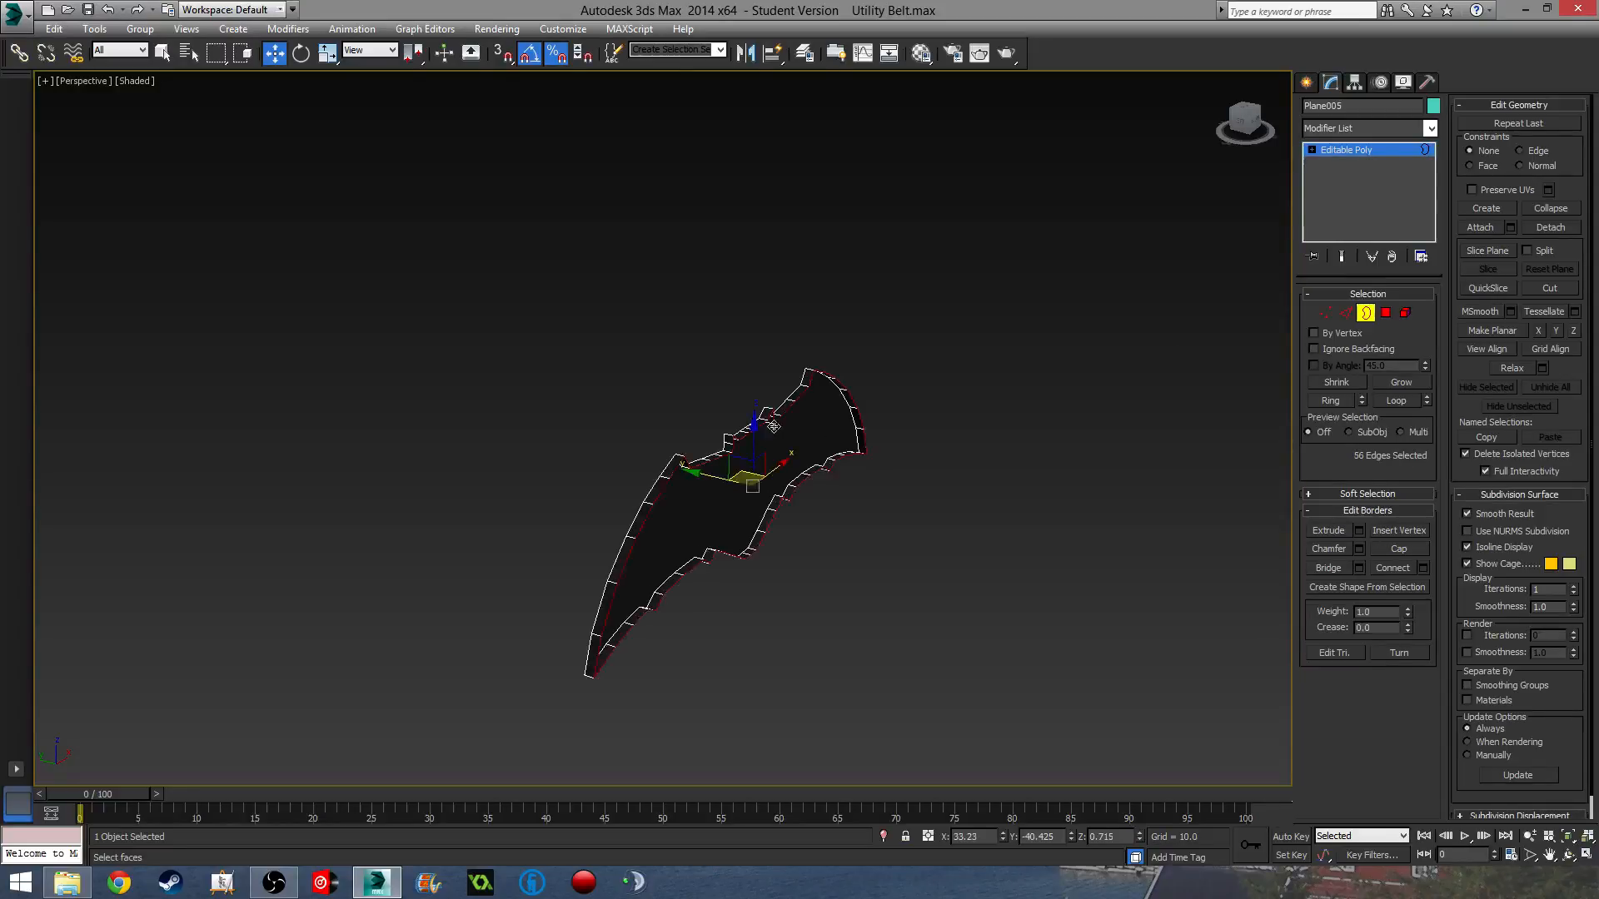
pyautogui.click(1399, 549)
pyautogui.keyDown('alt'); pyautogui.moveTo(739, 564); pyautogui.dragTo(773, 531, button='middle'); pyautogui.keyUp('alt')
# Select the 56 edges spanning the bat's thickness and connect them with one edge loop midway between the front and back faces.
pyautogui.press('l')
pyautogui.scroll(10, 820, 420)
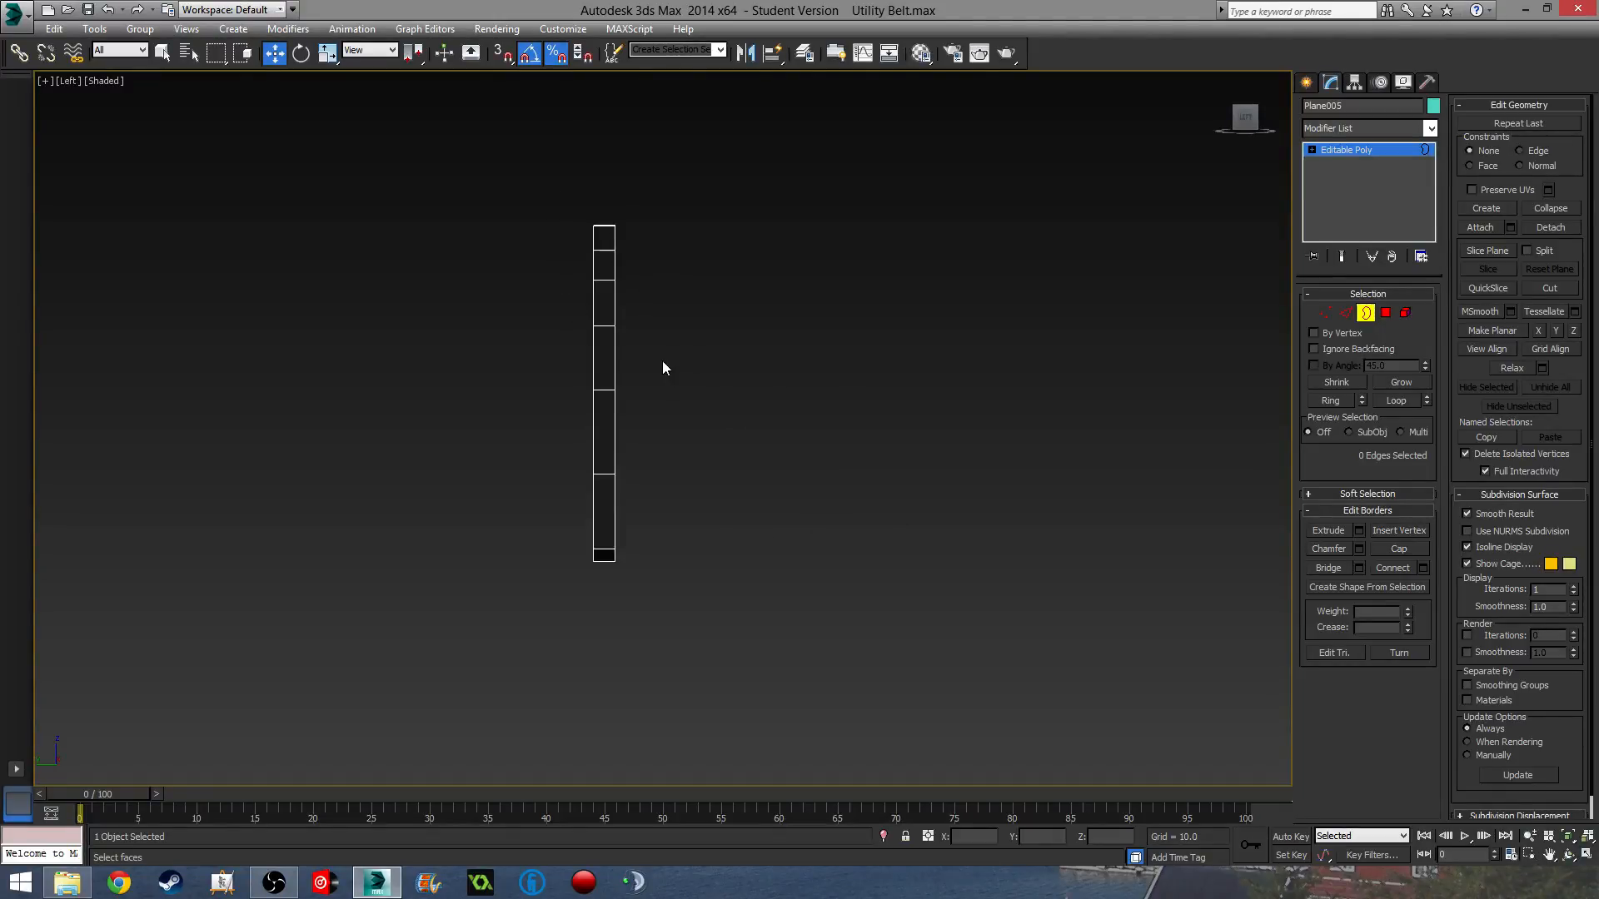
pyautogui.scroll(2, 662, 361)
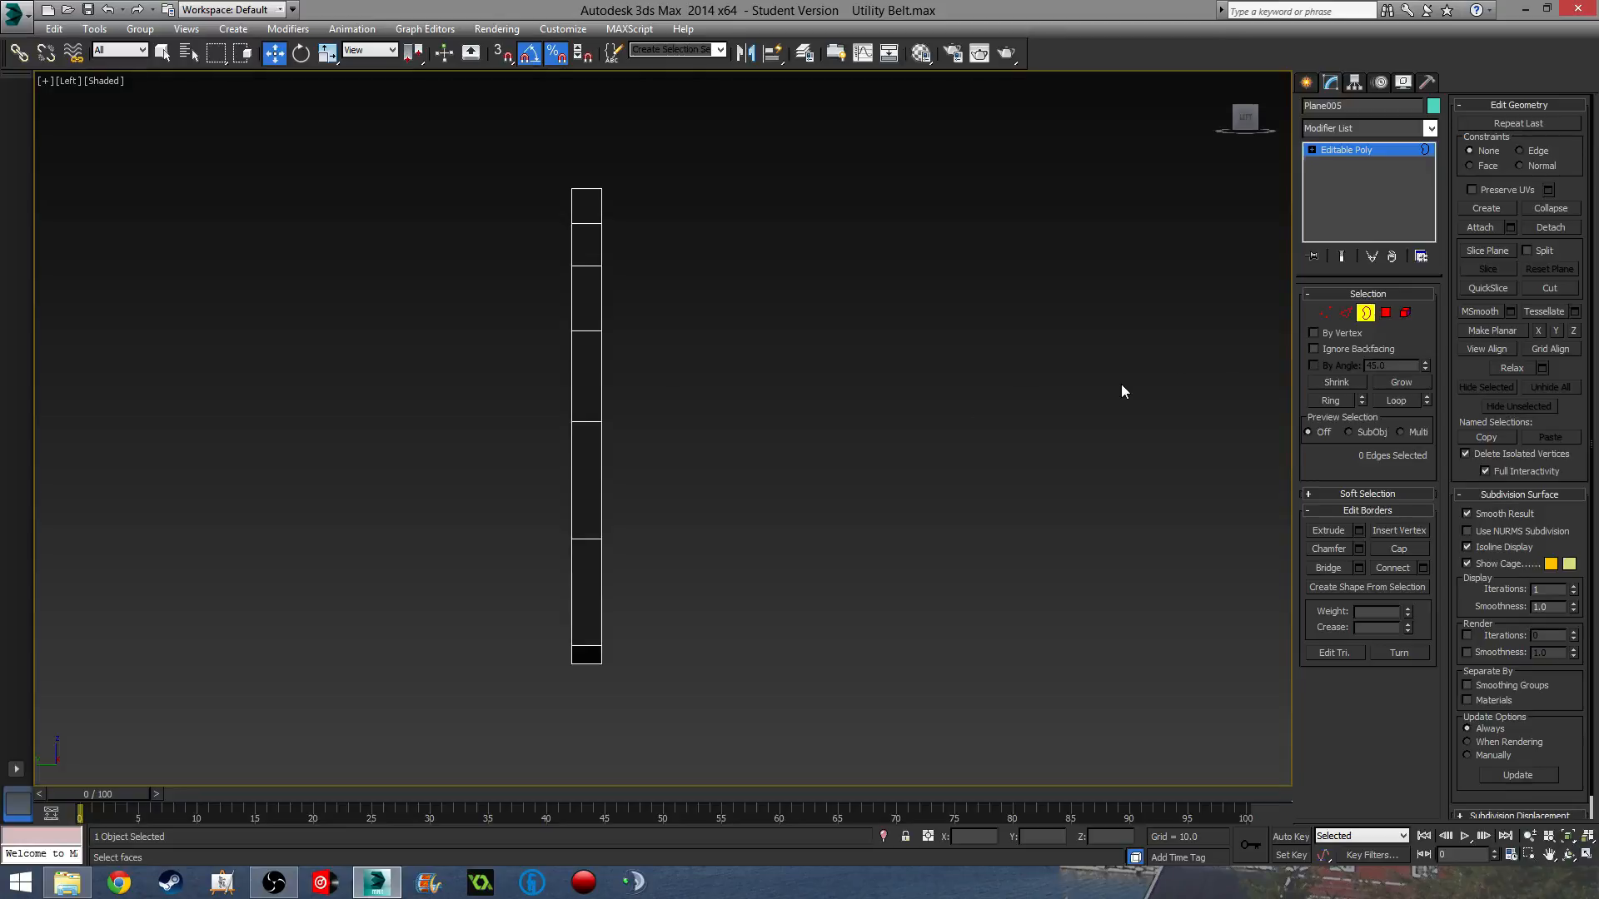
pyautogui.click(1345, 312)
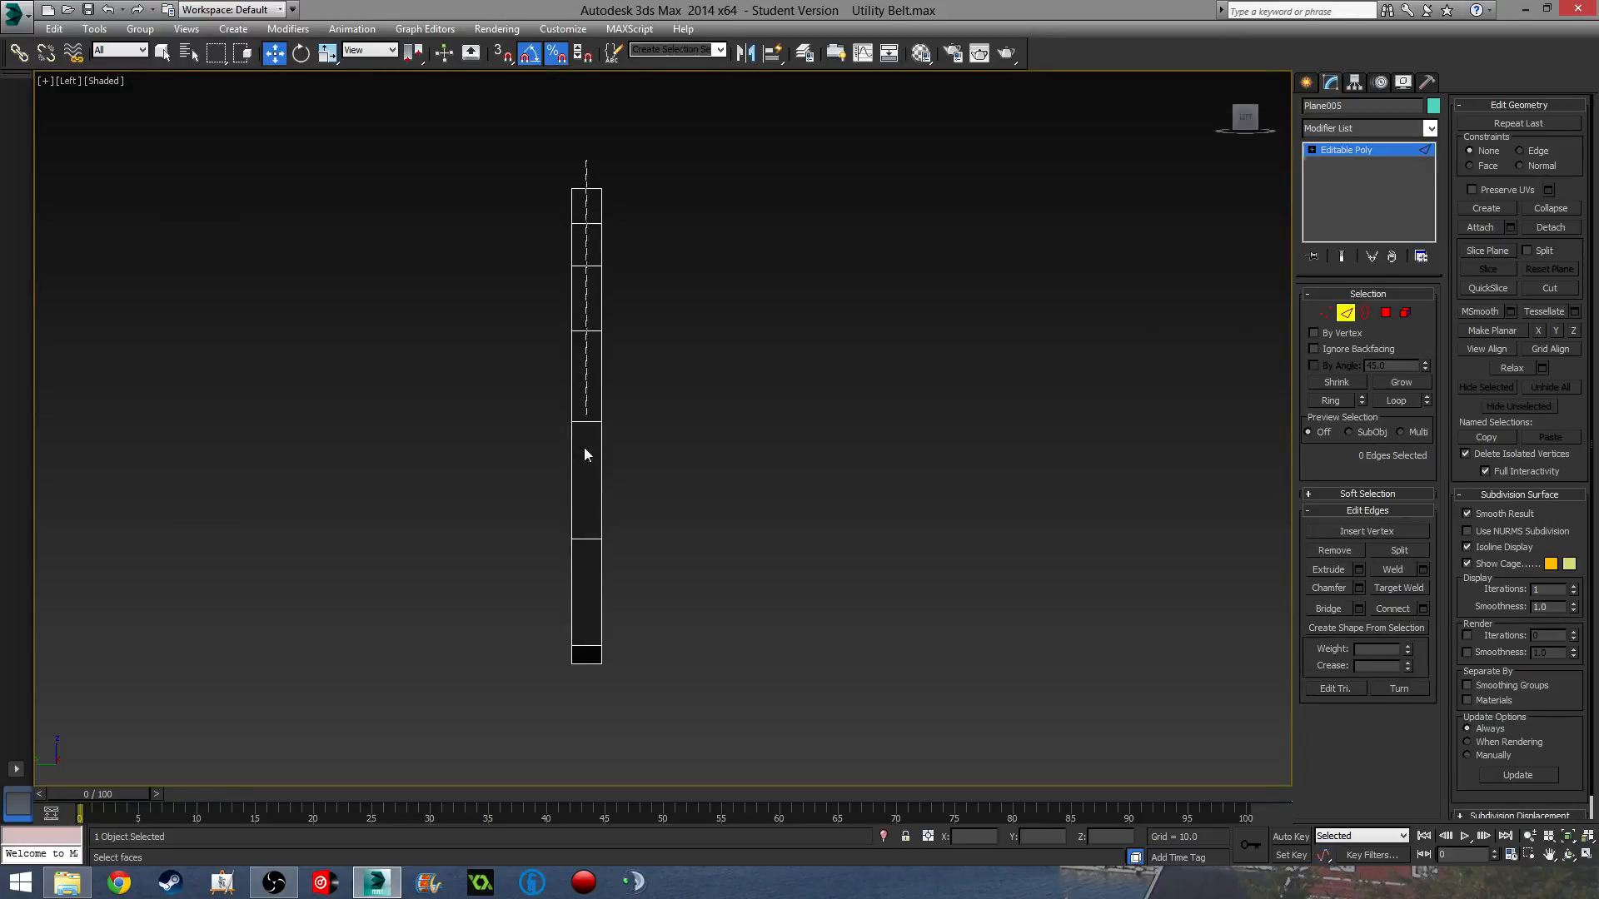
pyautogui.moveTo(577, 730); pyautogui.dragTo(588, 730)
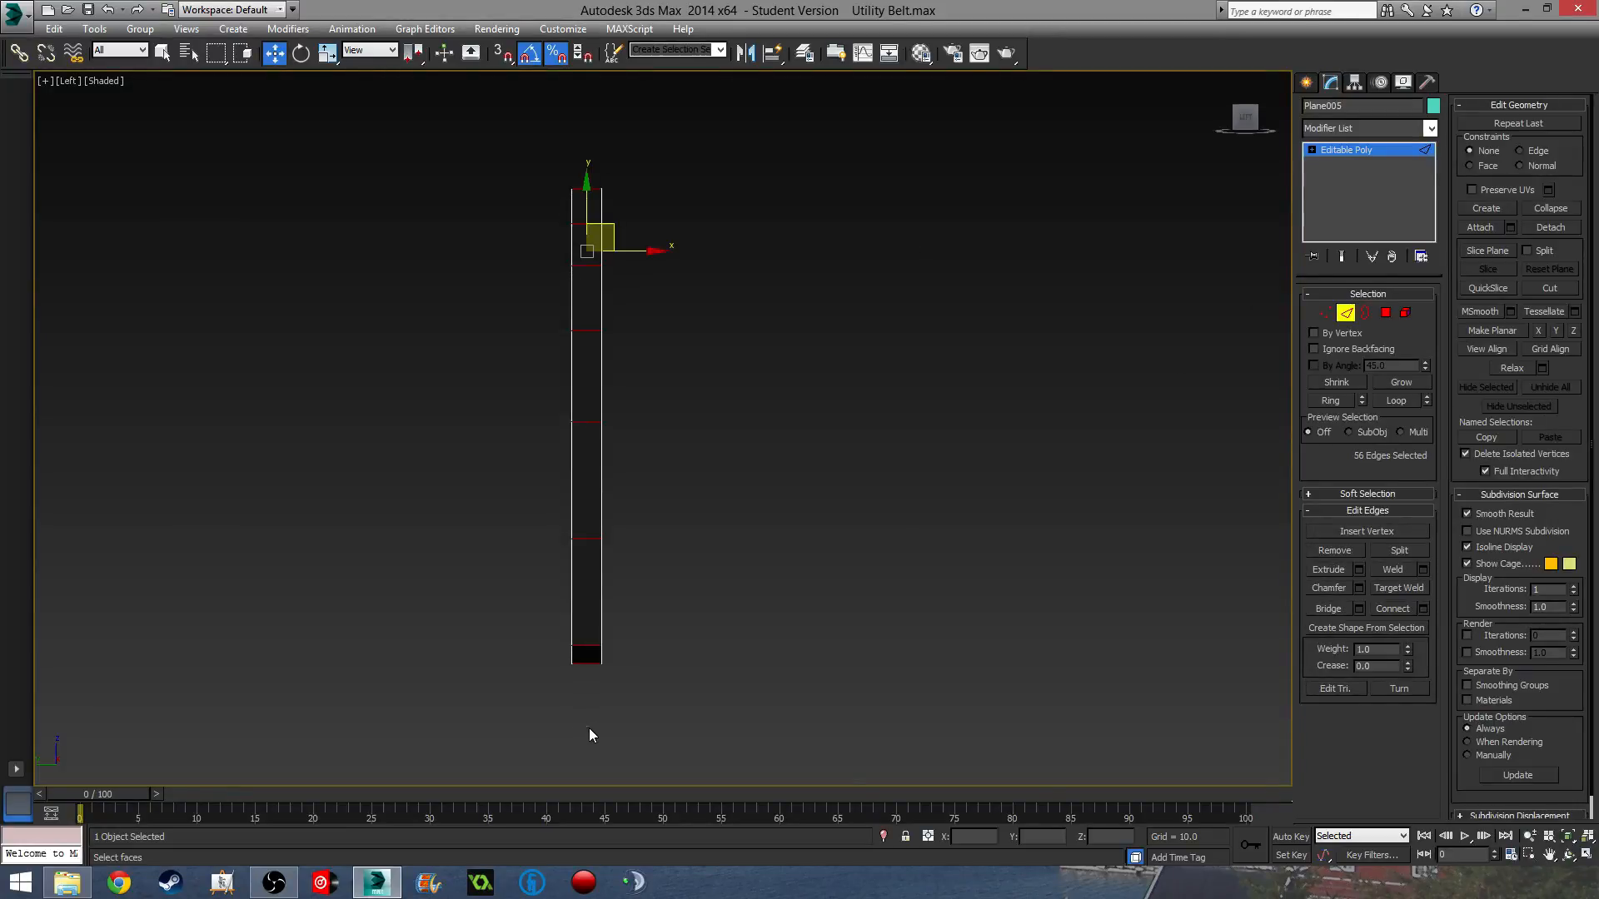
pyautogui.click(1423, 608)
pyautogui.click(678, 510)
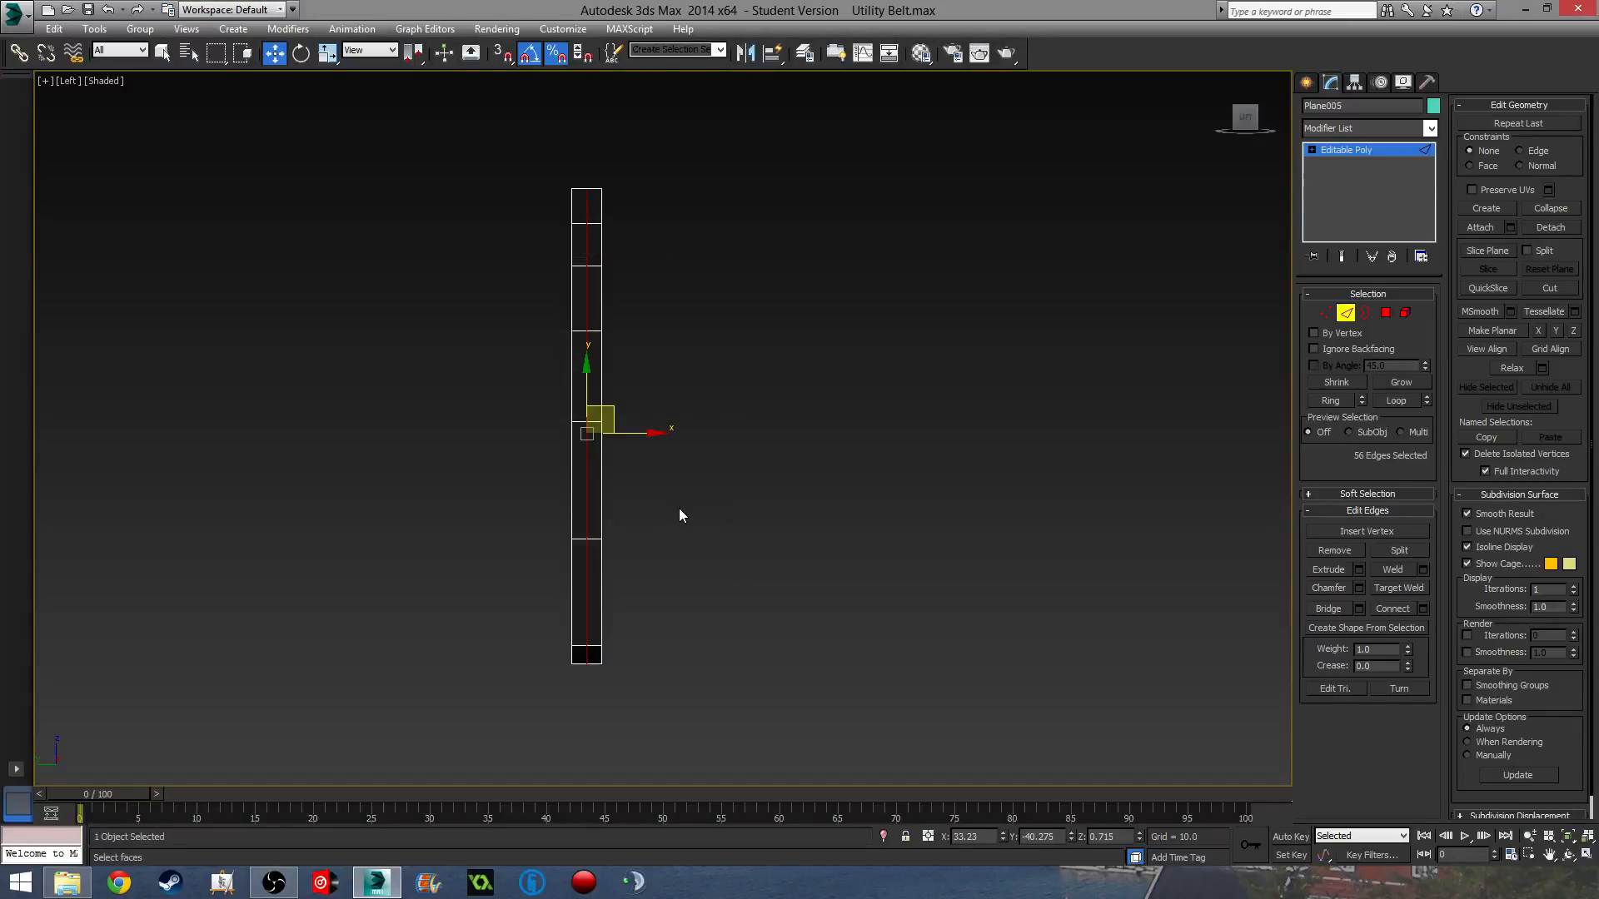
# Try to scale the middle edge loop outward uniformly and shift it slightly downward.
pyautogui.press('r')
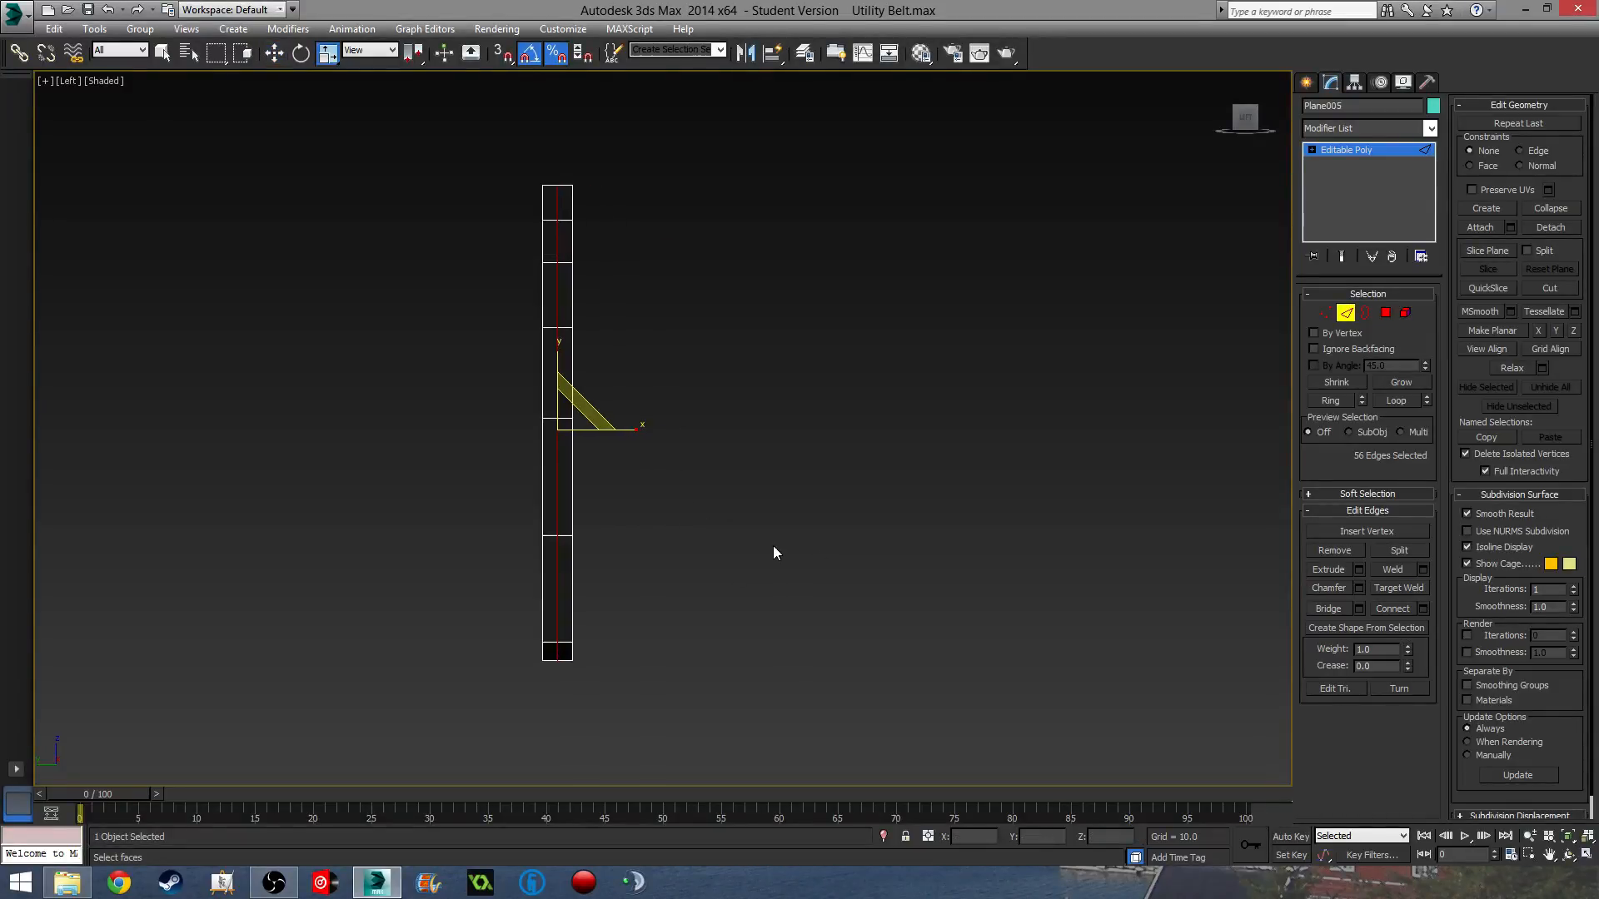
pyautogui.press('f')
pyautogui.moveTo(670, 441); pyautogui.dragTo(666, 443)
pyautogui.click(832, 629)
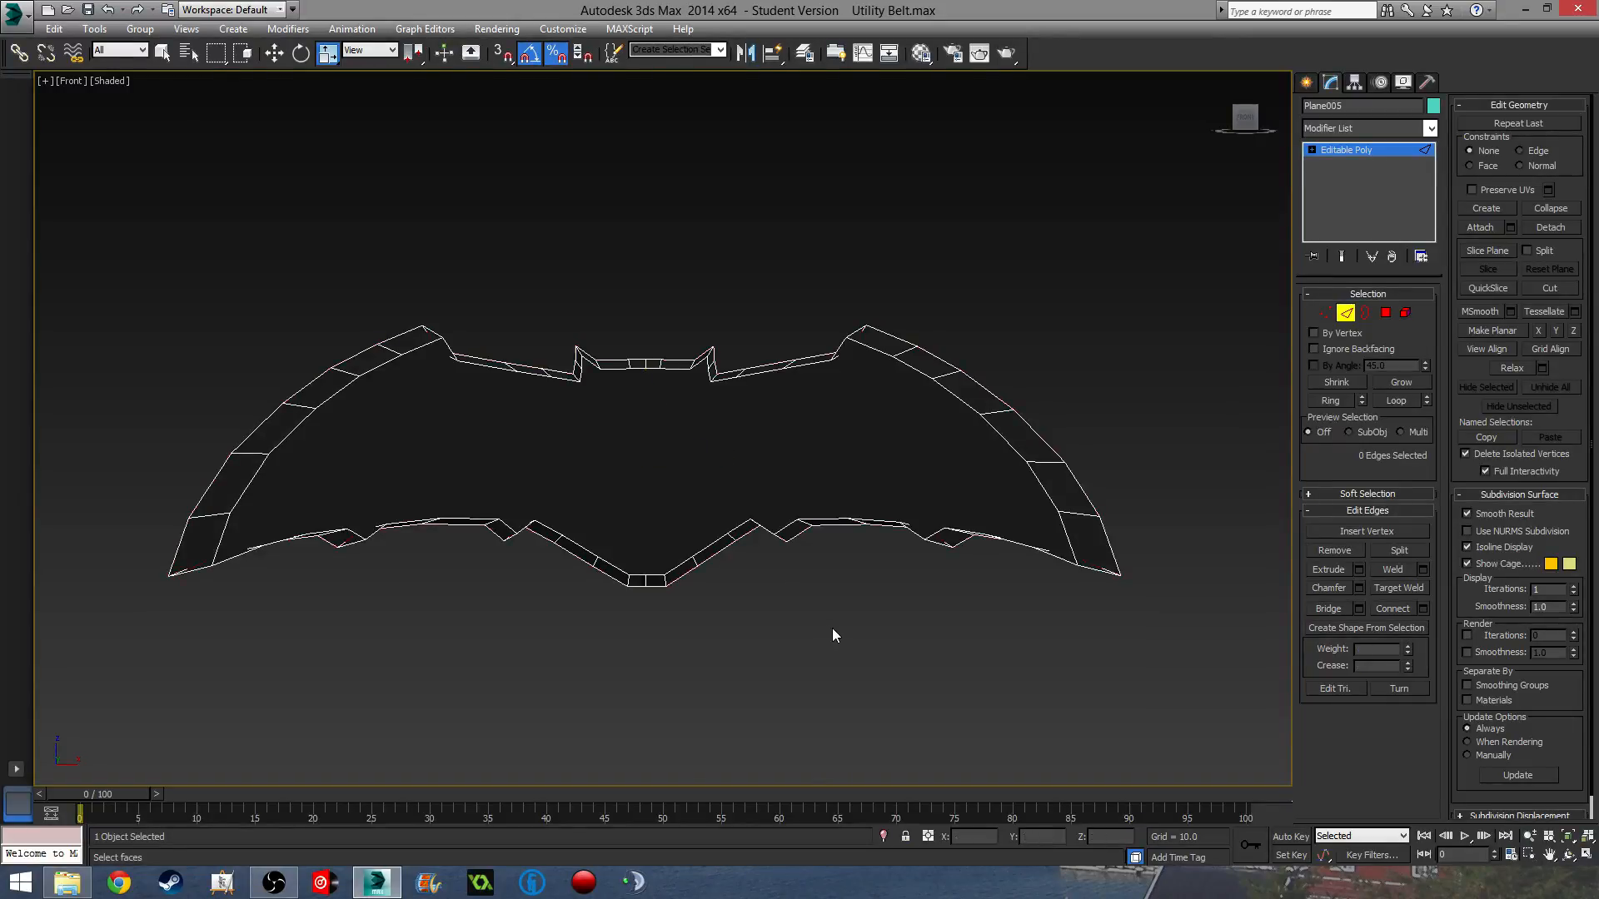
pyautogui.hotkey('ctrl', 'z')
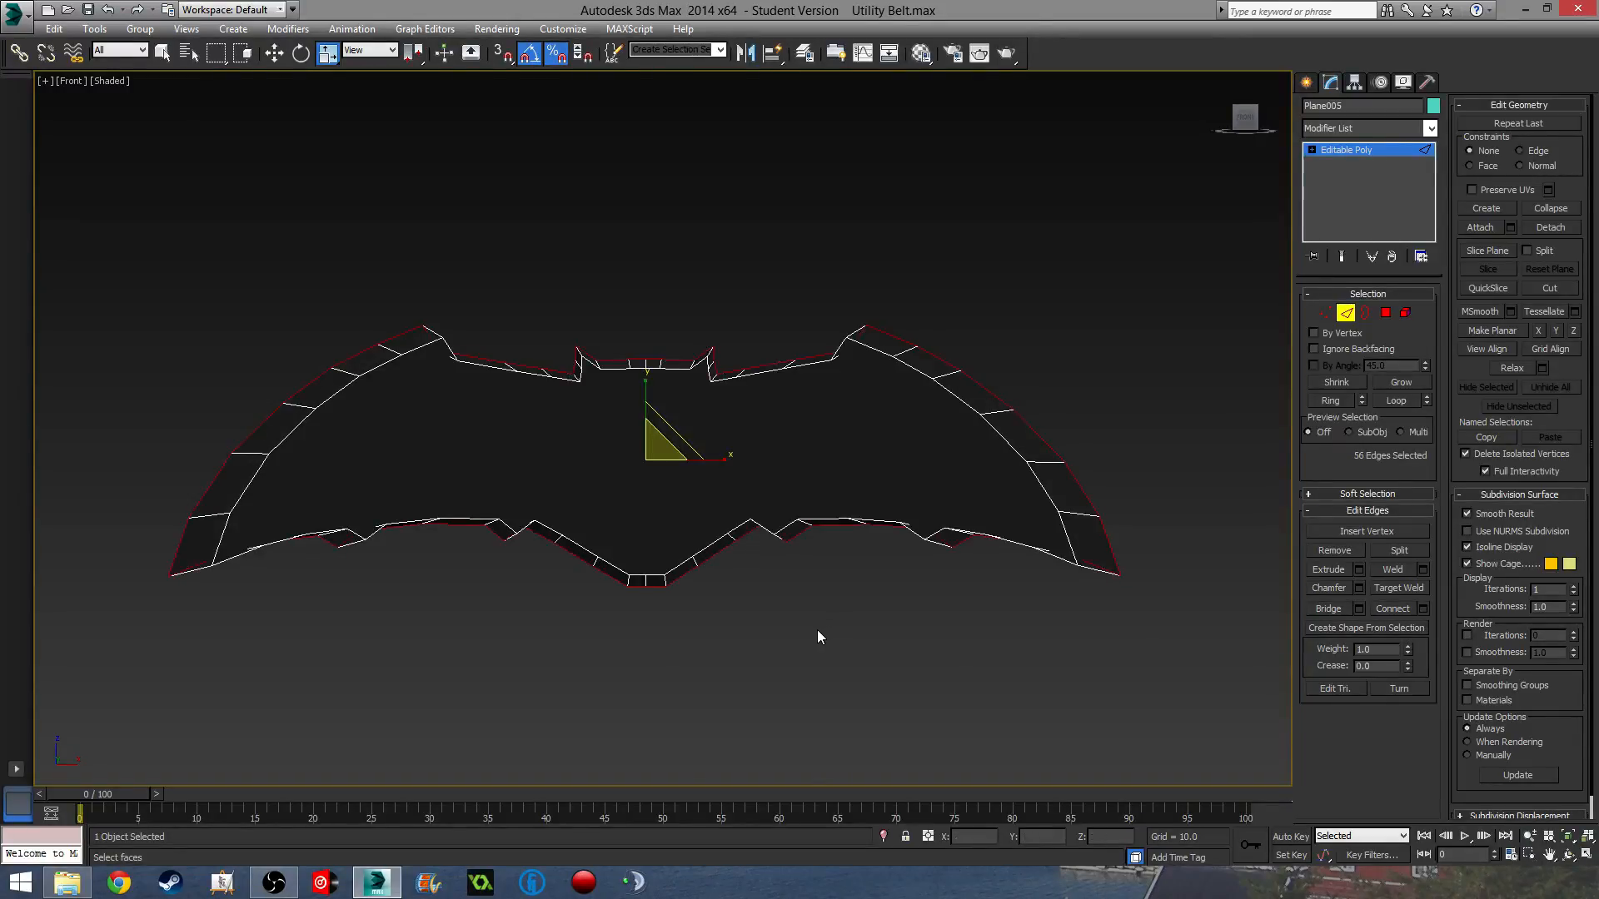
pyautogui.press('w')
pyautogui.moveTo(645, 404); pyautogui.dragTo(650, 409)
pyautogui.keyDown('alt'); pyautogui.moveTo(697, 542); pyautogui.dragTo(399, 518, button='middle'); pyautogui.keyUp('alt')
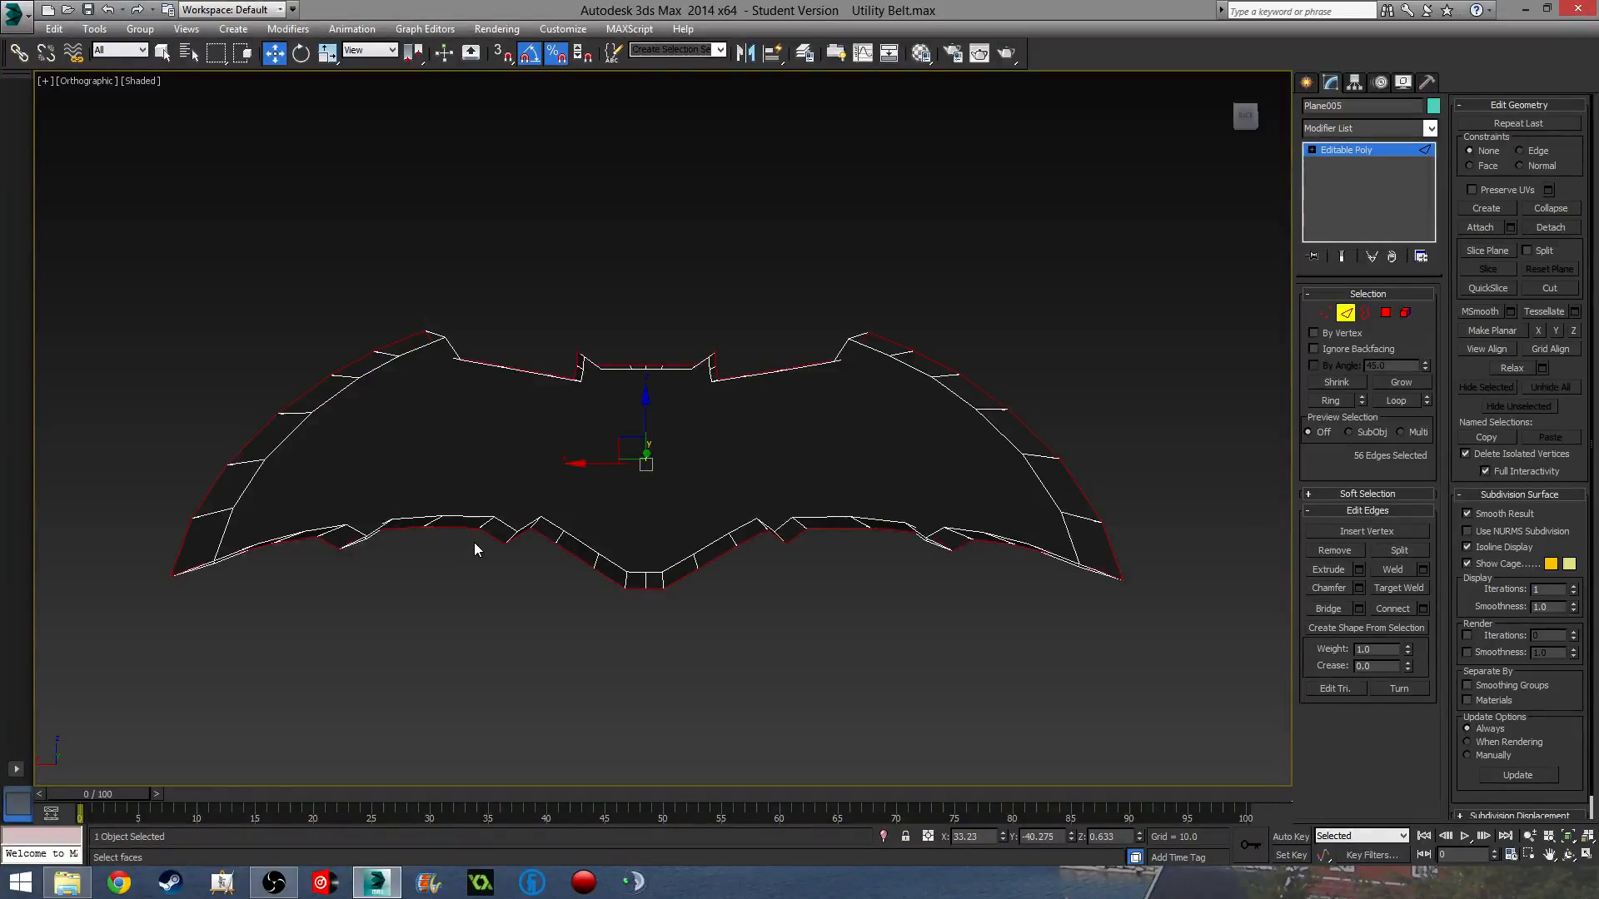
pyautogui.keyDown('alt'); pyautogui.moveTo(474, 550); pyautogui.dragTo(656, 537, button='middle'); pyautogui.keyUp('alt')
# Scale the middle edge loop outward vertically and horizontally from the front so it forms a bevelled rim around the bat.
pyautogui.press('r')
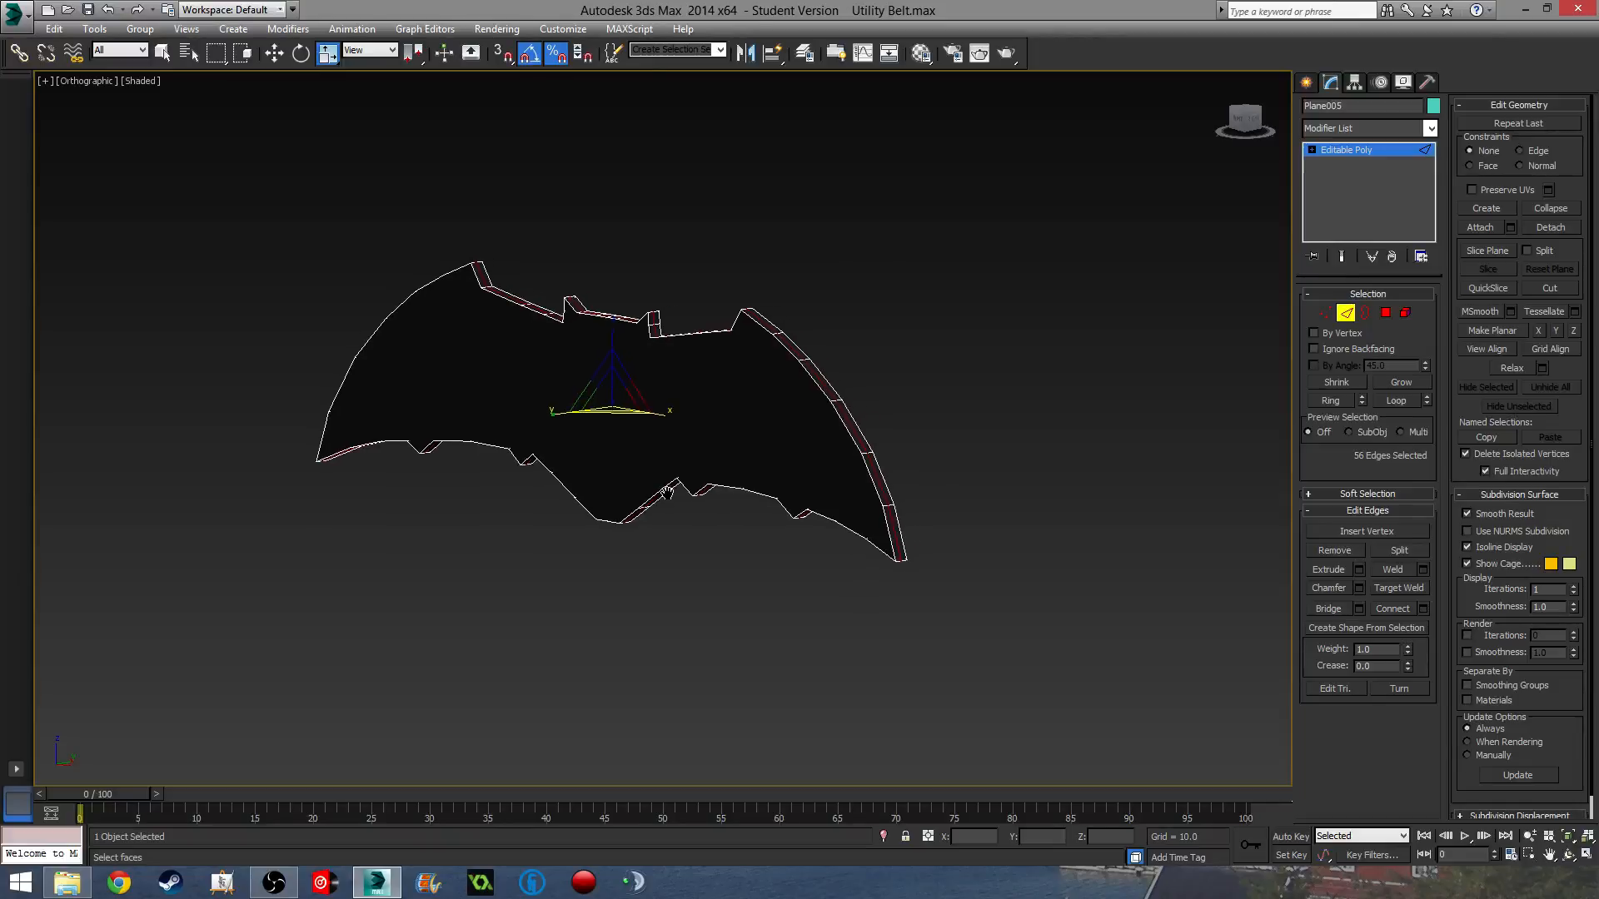
pyautogui.press('f')
pyautogui.scroll(5, 633, 379)
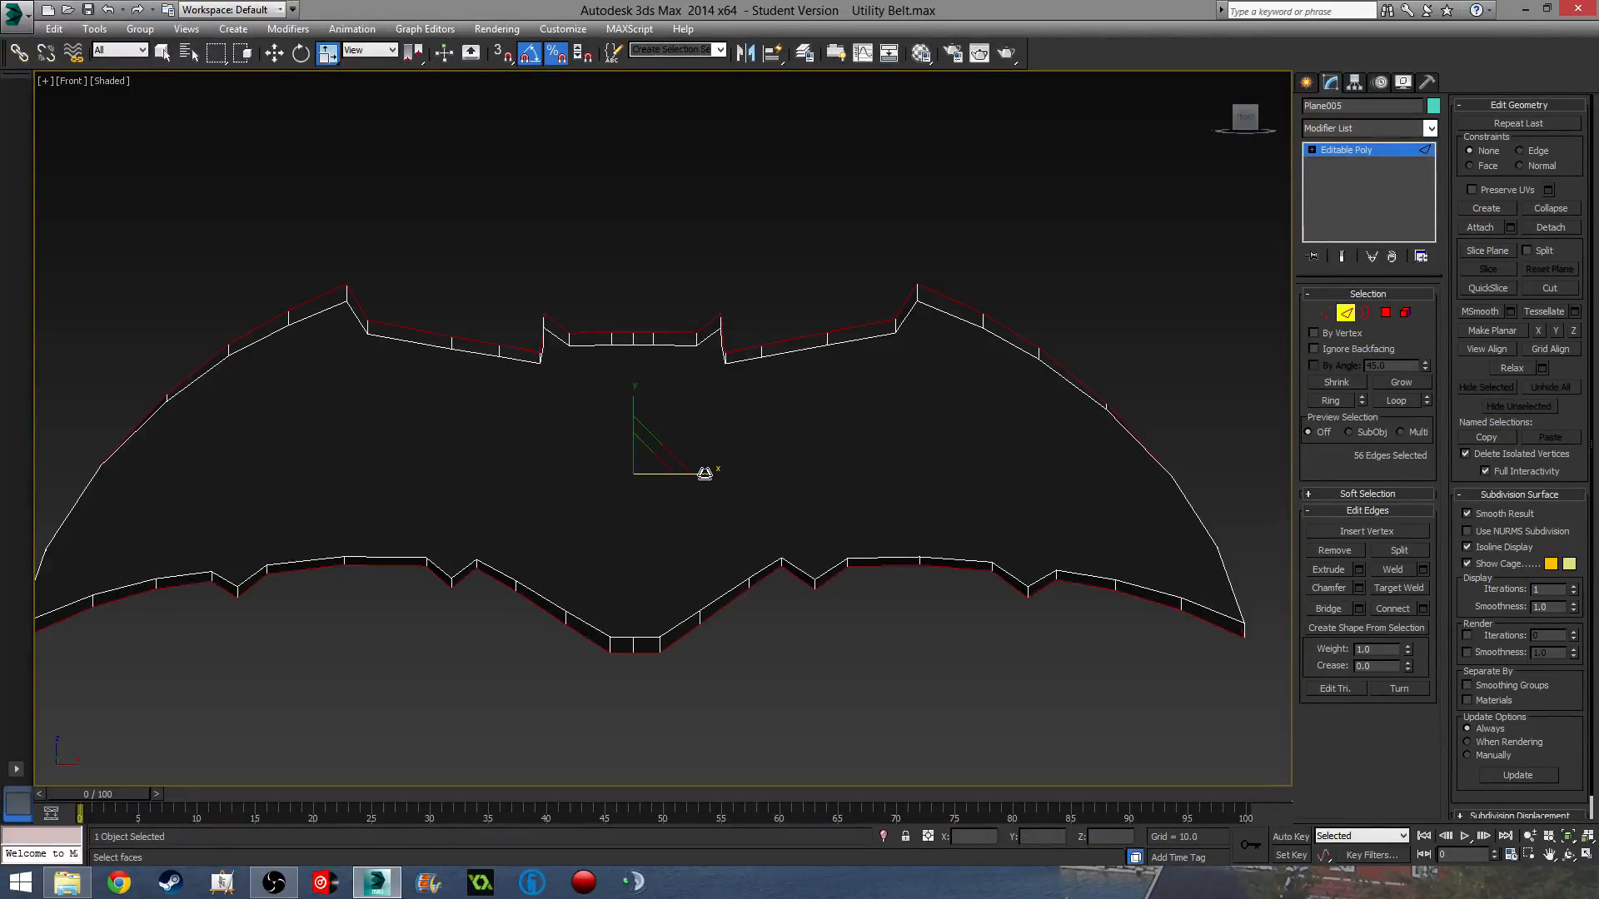
pyautogui.moveTo(703, 473); pyautogui.dragTo(706, 473)
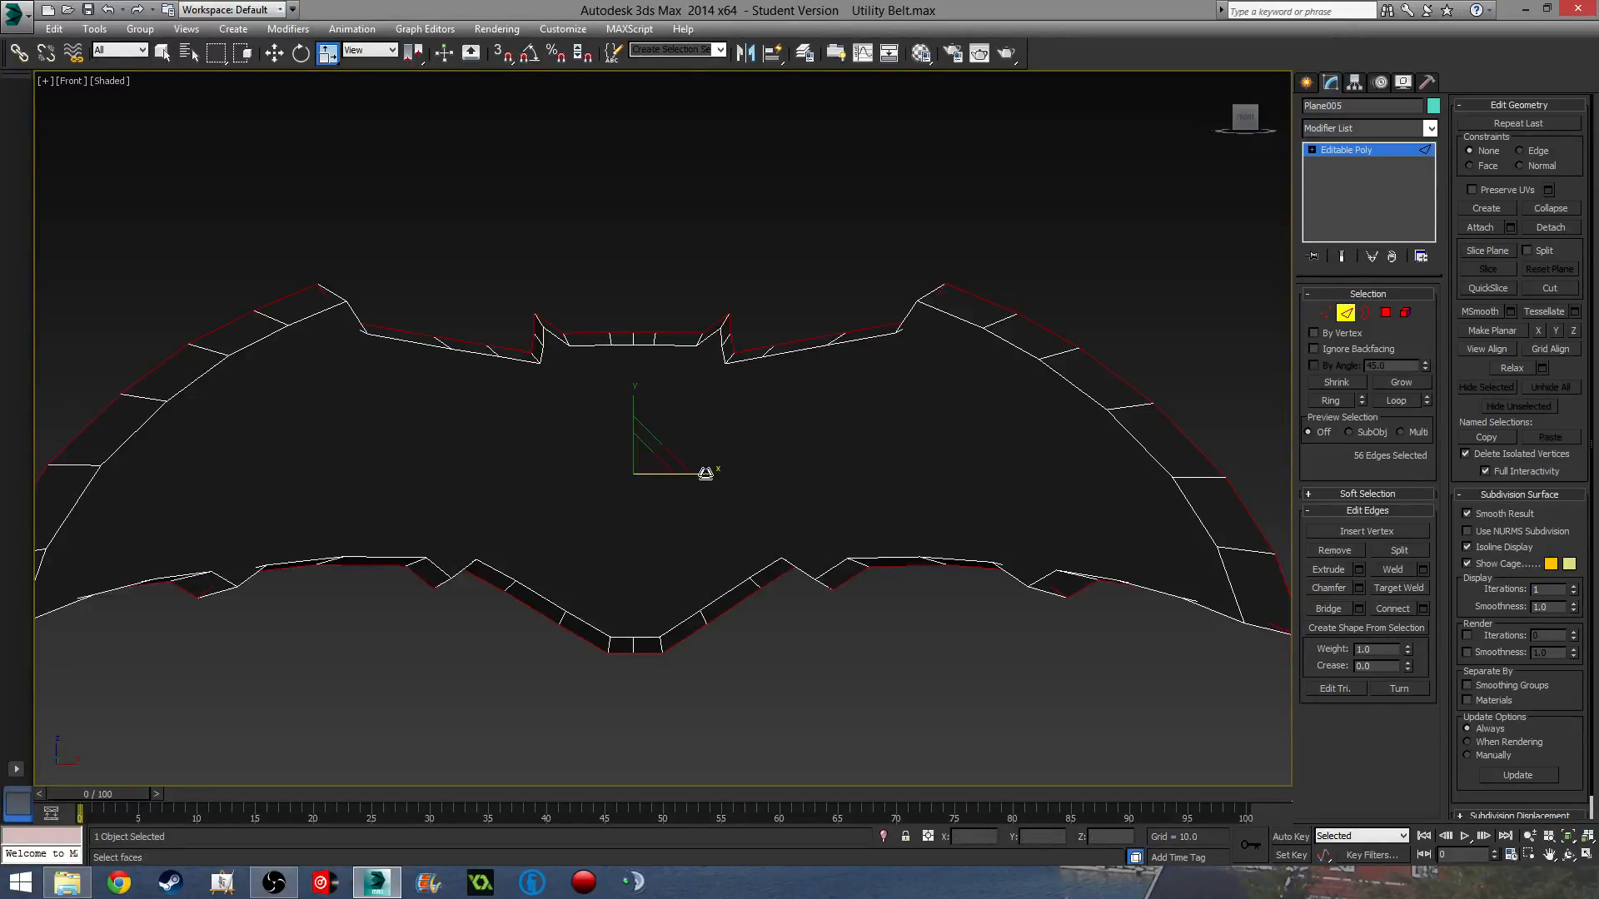
pyautogui.moveTo(703, 473); pyautogui.dragTo(702, 473)
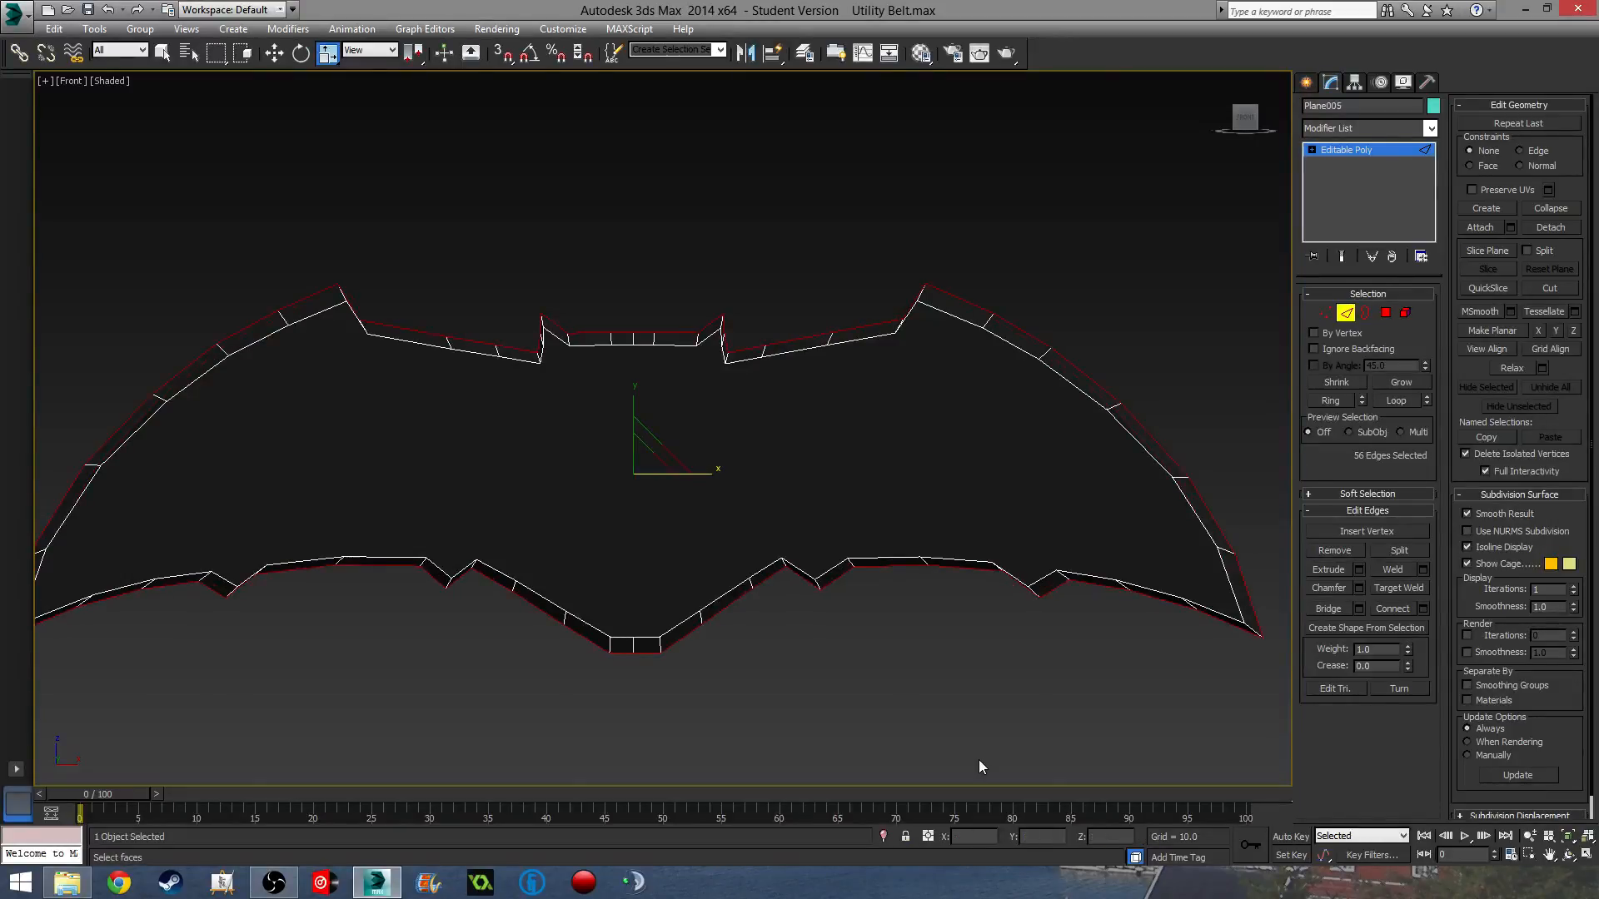
pyautogui.click(879, 678)
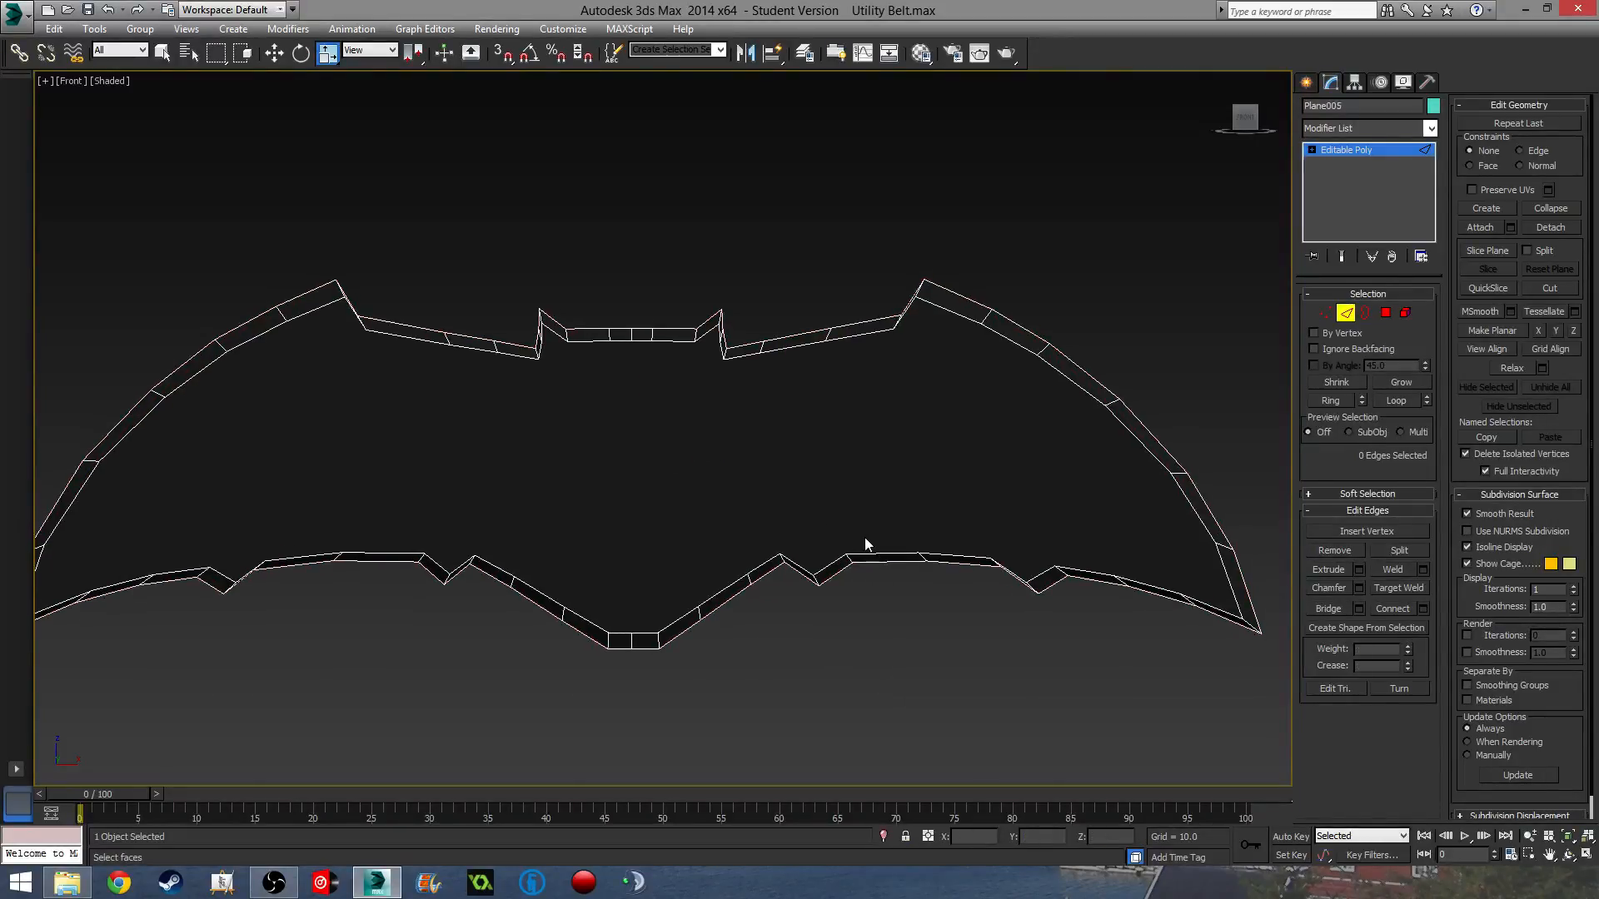
# Move the vertices of both flat faces inward toward the middle edge loop, about 0.08 to 0.09 each, to thin the bat.
pyautogui.scroll(-3, 865, 537)
pyautogui.keyDown('alt'); pyautogui.moveTo(948, 624); pyautogui.dragTo(785, 552, button='middle'); pyautogui.keyUp('alt')
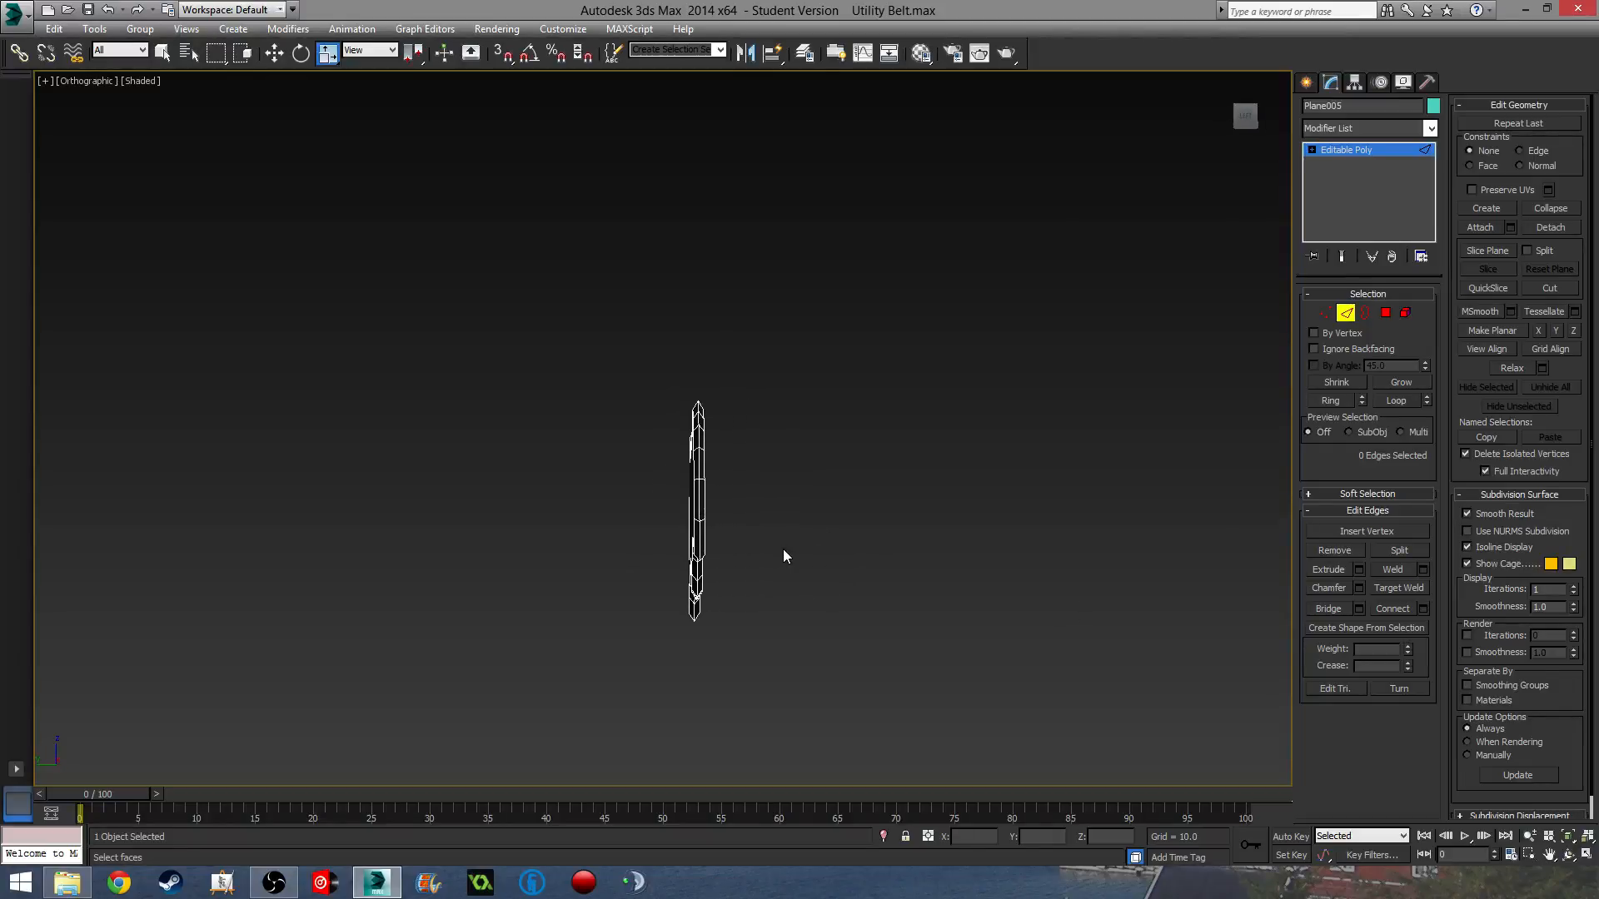
pyautogui.press('l')
pyautogui.click(1325, 312)
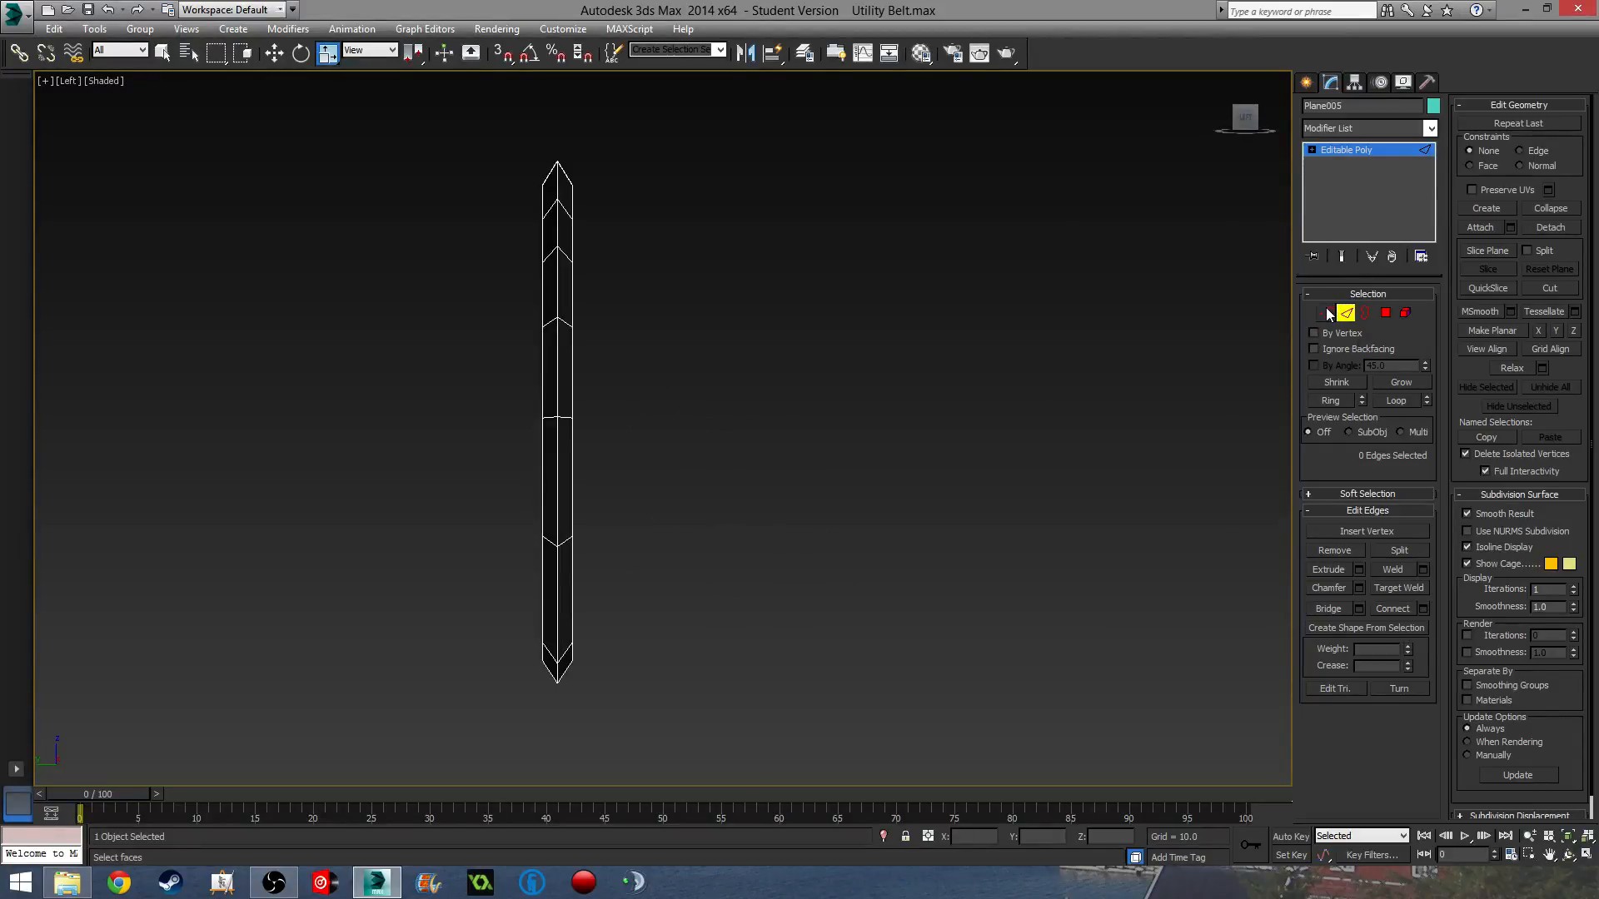
pyautogui.moveTo(743, 740); pyautogui.dragTo(737, 724)
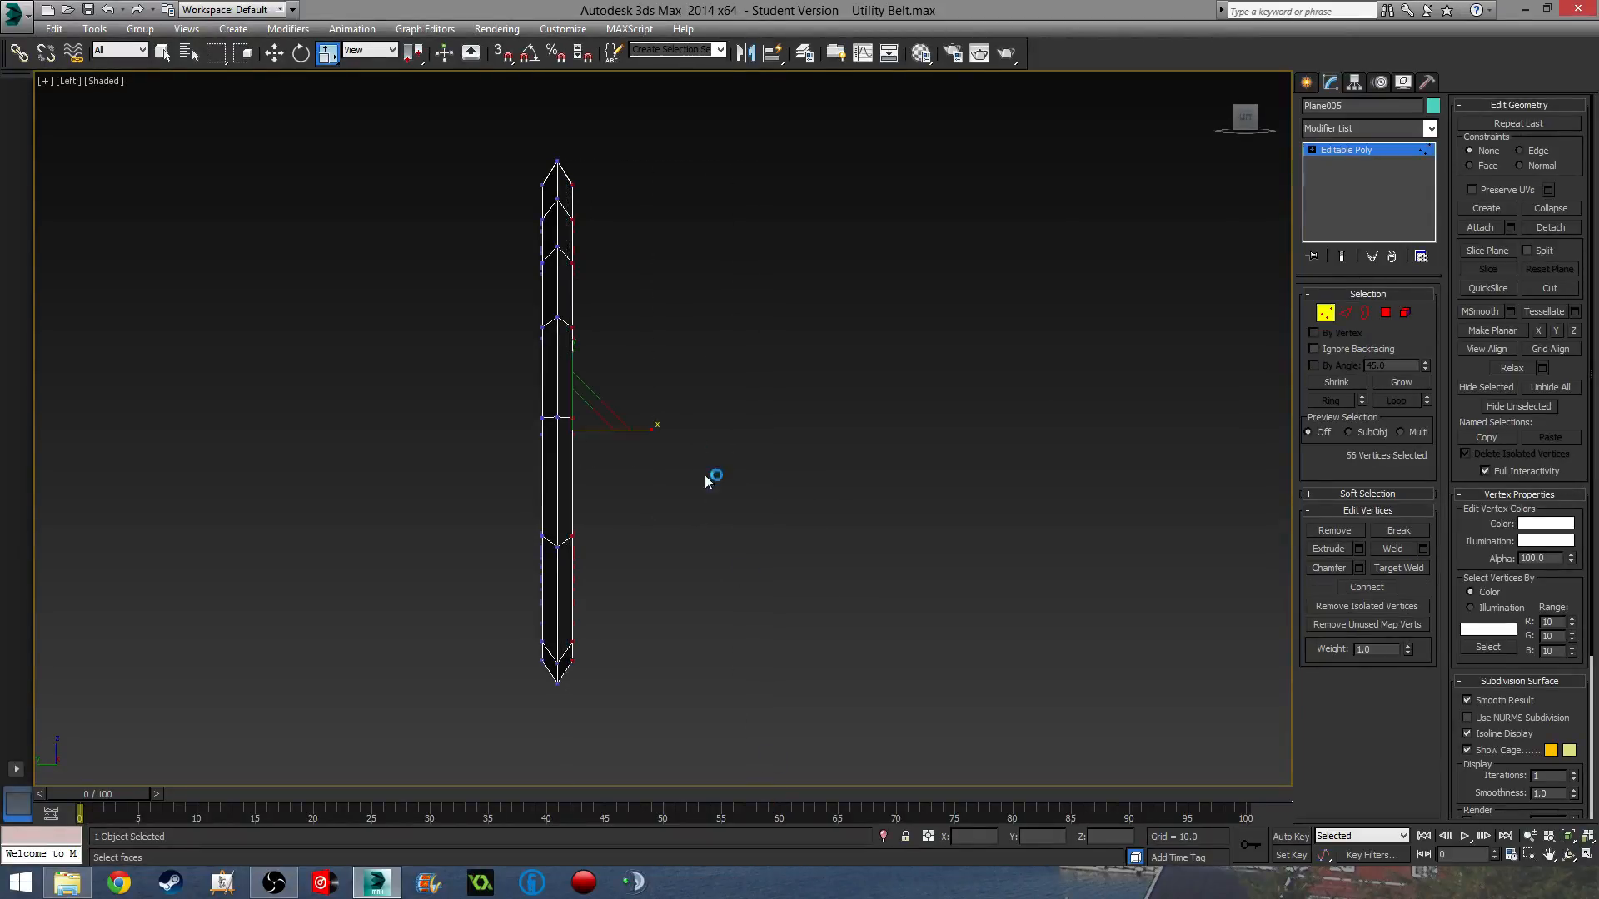
pyautogui.press('w')
pyautogui.moveTo(629, 428); pyautogui.dragTo(621, 431)
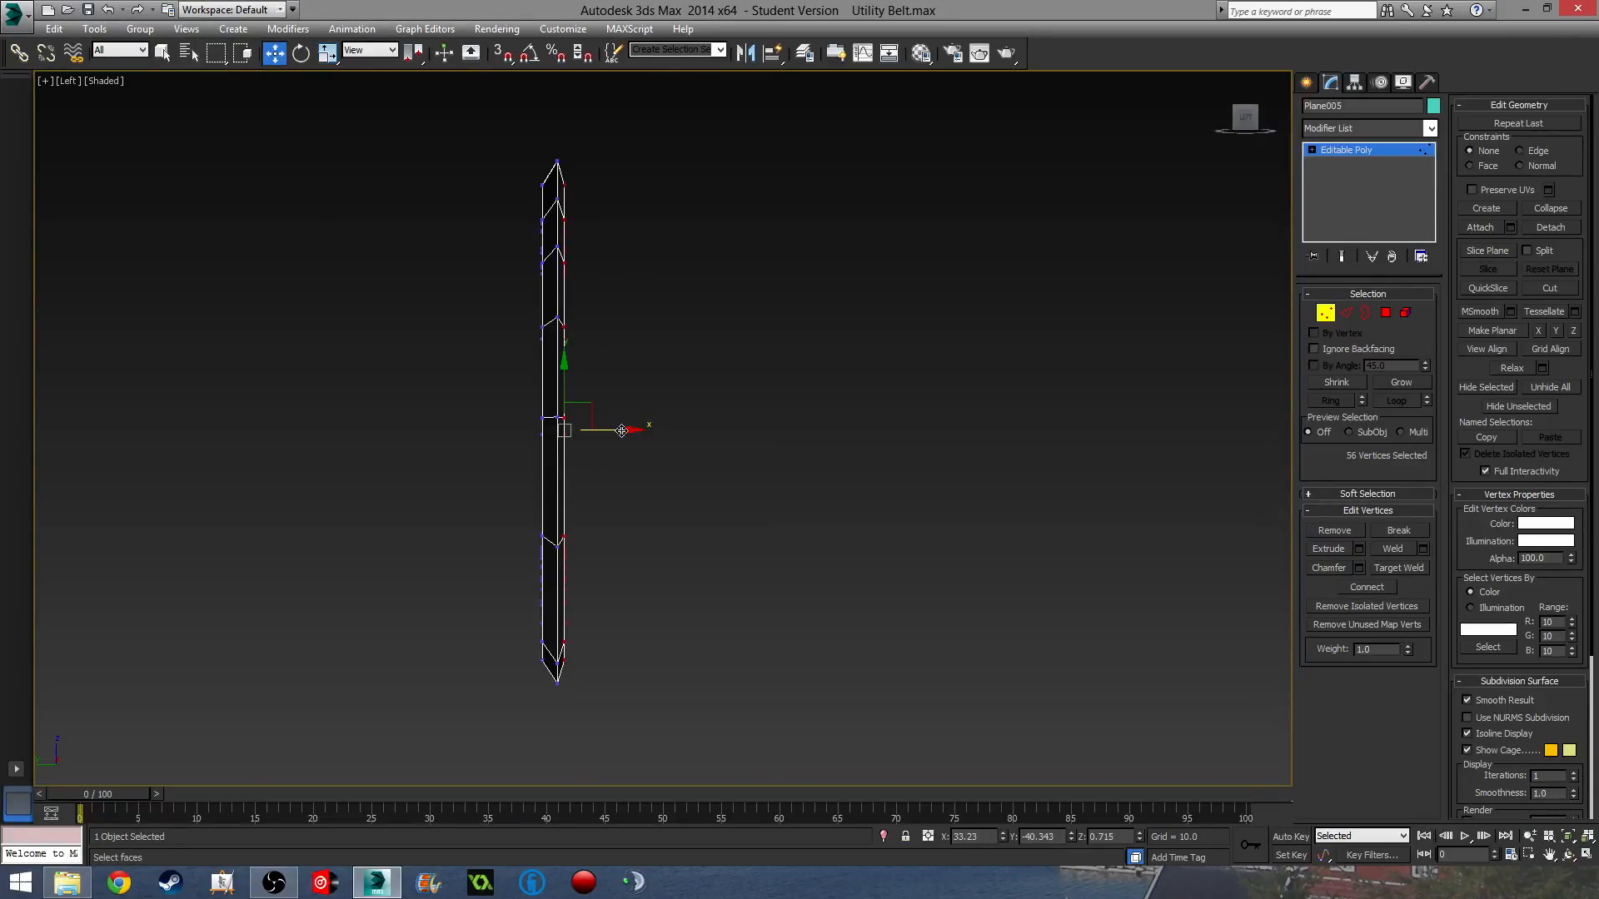
pyautogui.moveTo(487, 248); pyautogui.dragTo(553, 720)
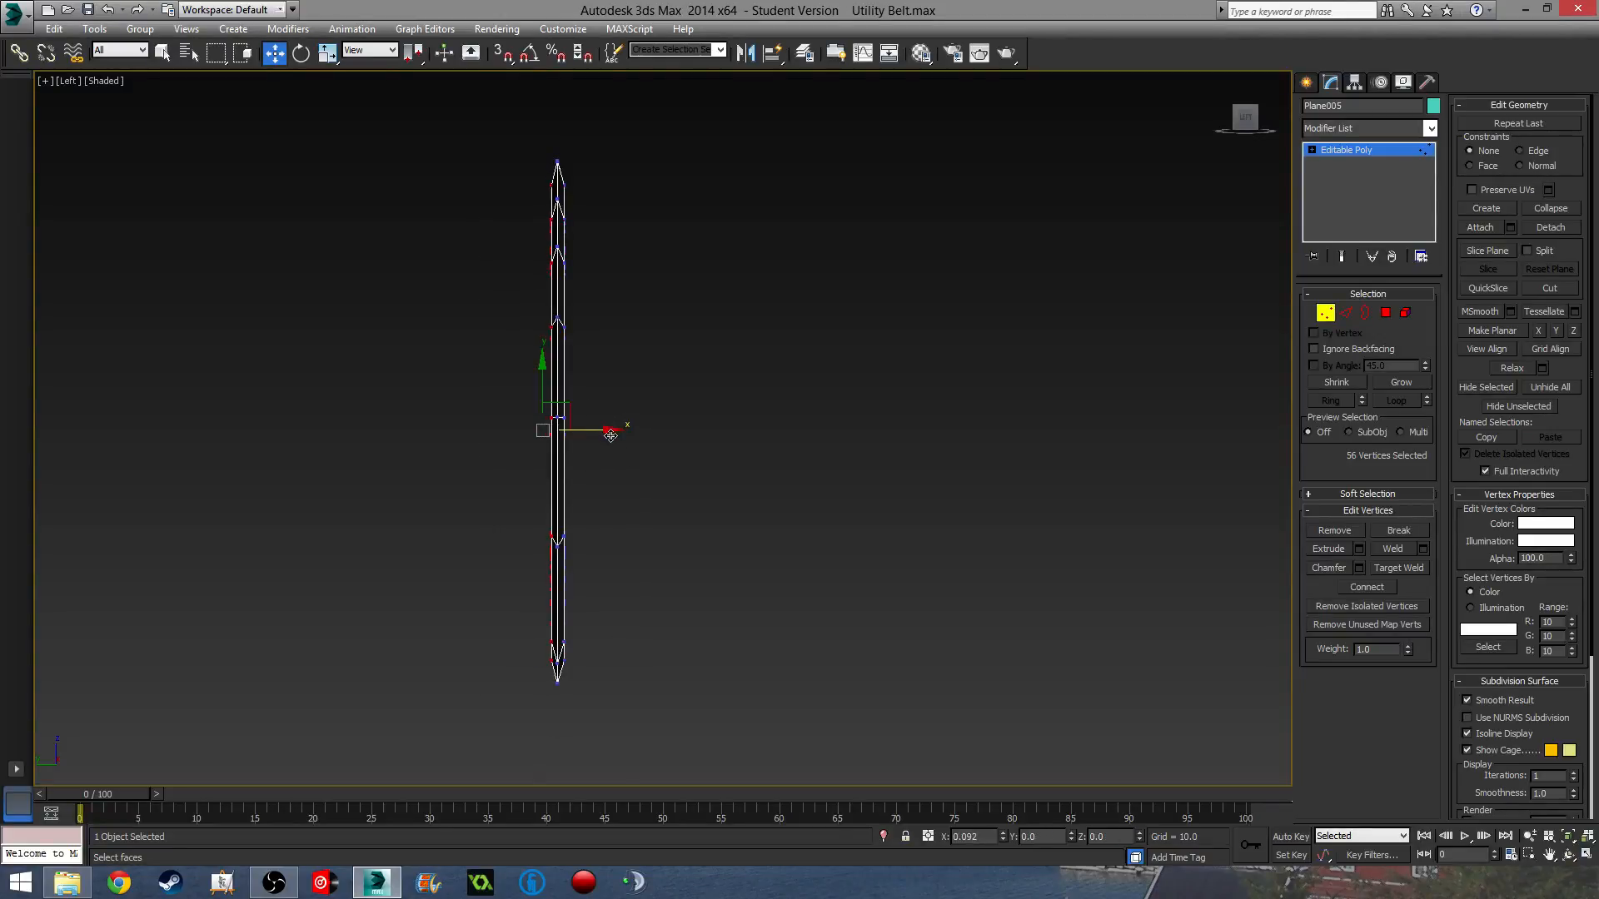
pyautogui.click(642, 464)
# Render the bevelled bat in the perspective view to check it, and close the rendered image.
pyautogui.moveTo(741, 560); pyautogui.dragTo(537, 522, button='middle')
pyautogui.scroll(2, 640, 473)
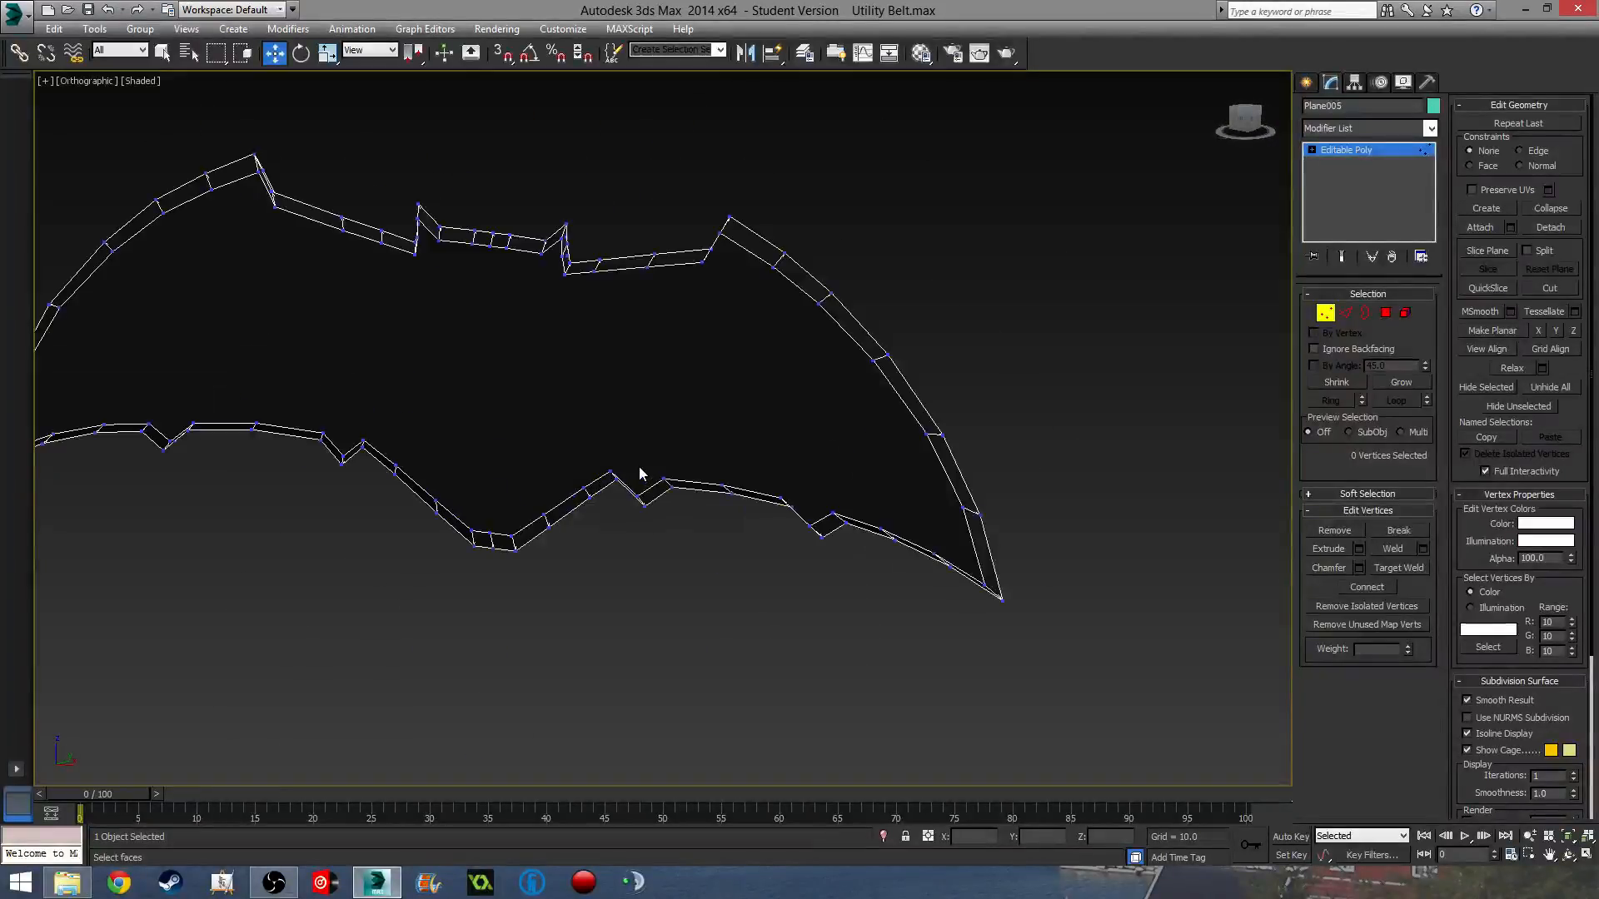
pyautogui.press('p')
pyautogui.hotkey('shift', 'q')
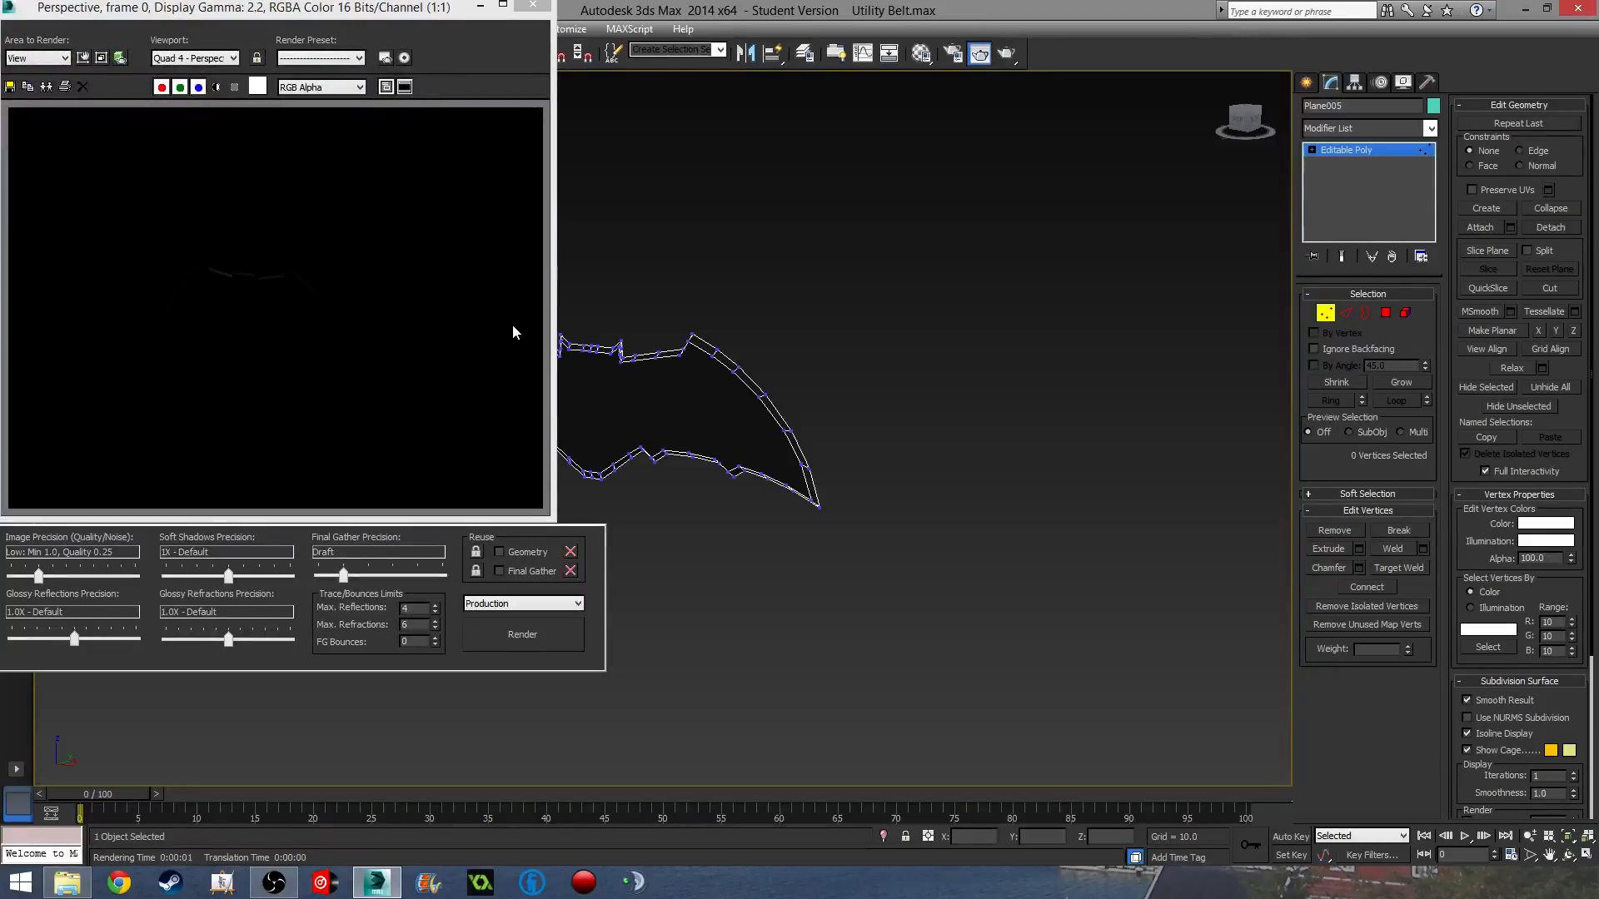
pyautogui.click(533, 5)
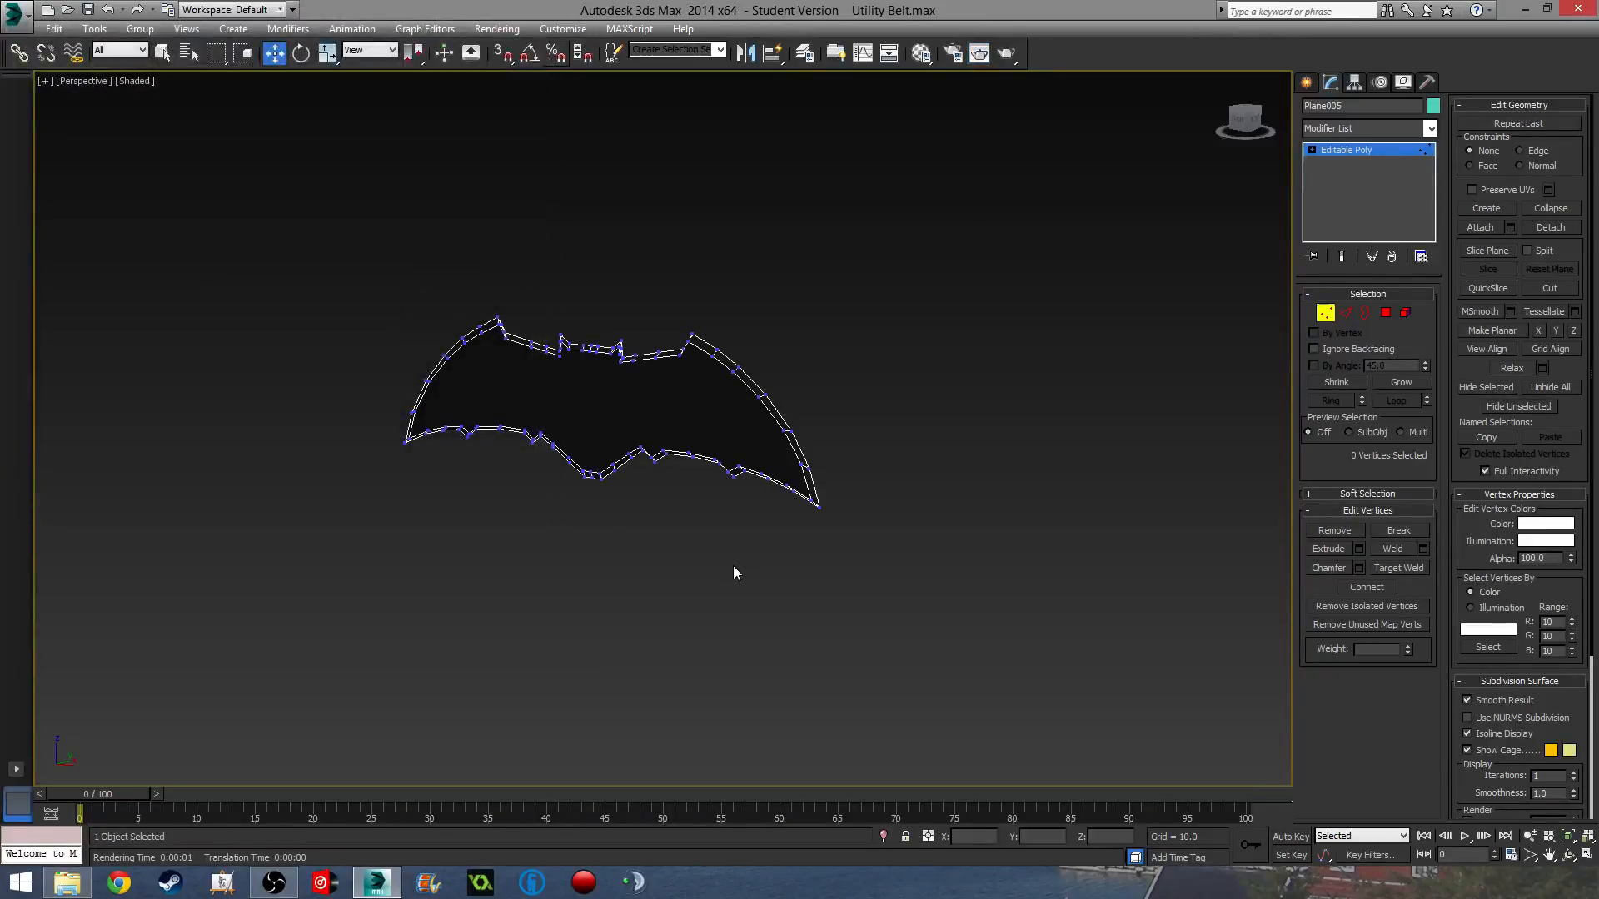
# Switch to polygon selection on the bat and show it from the front.
pyautogui.click(1386, 312)
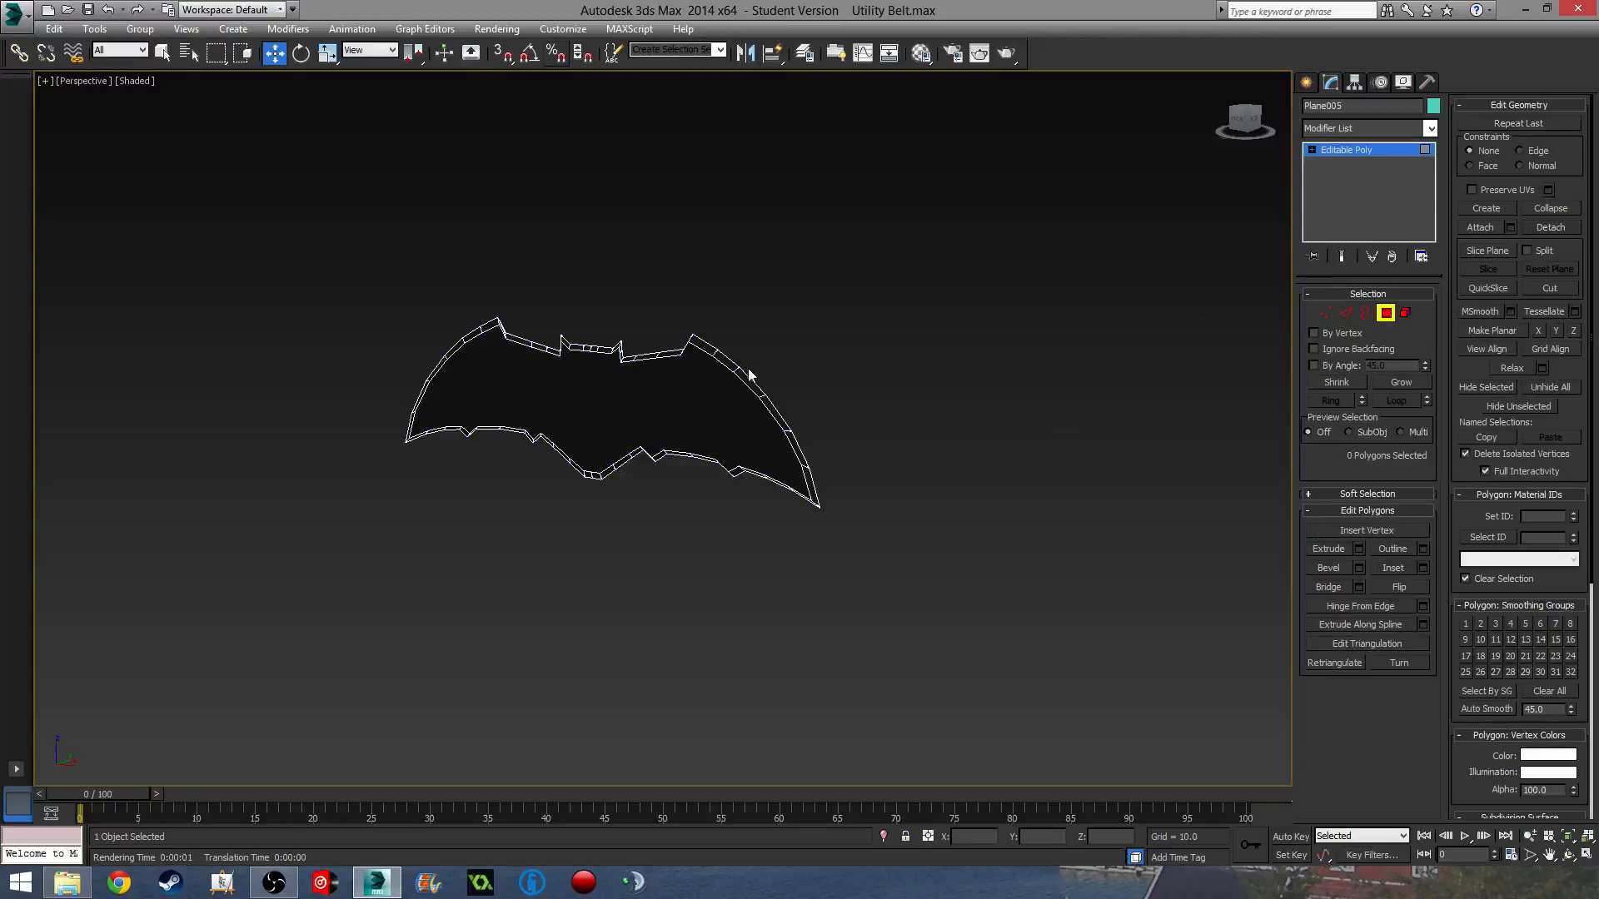
pyautogui.press('f')
pyautogui.scroll(3, 768, 397)
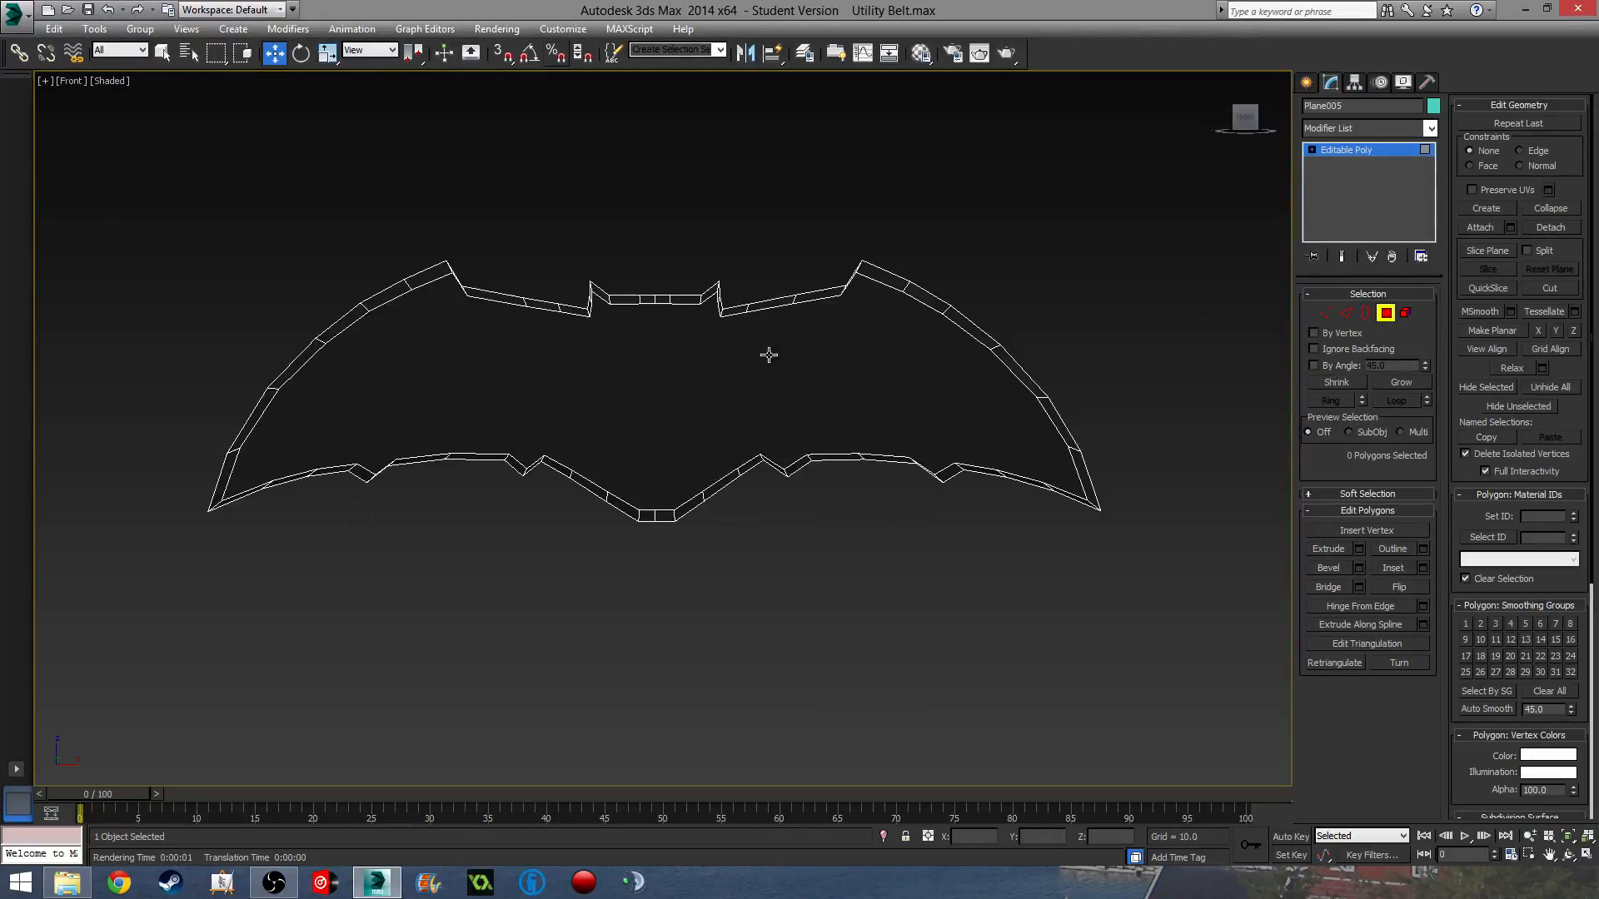
pyautogui.click(888, 278)
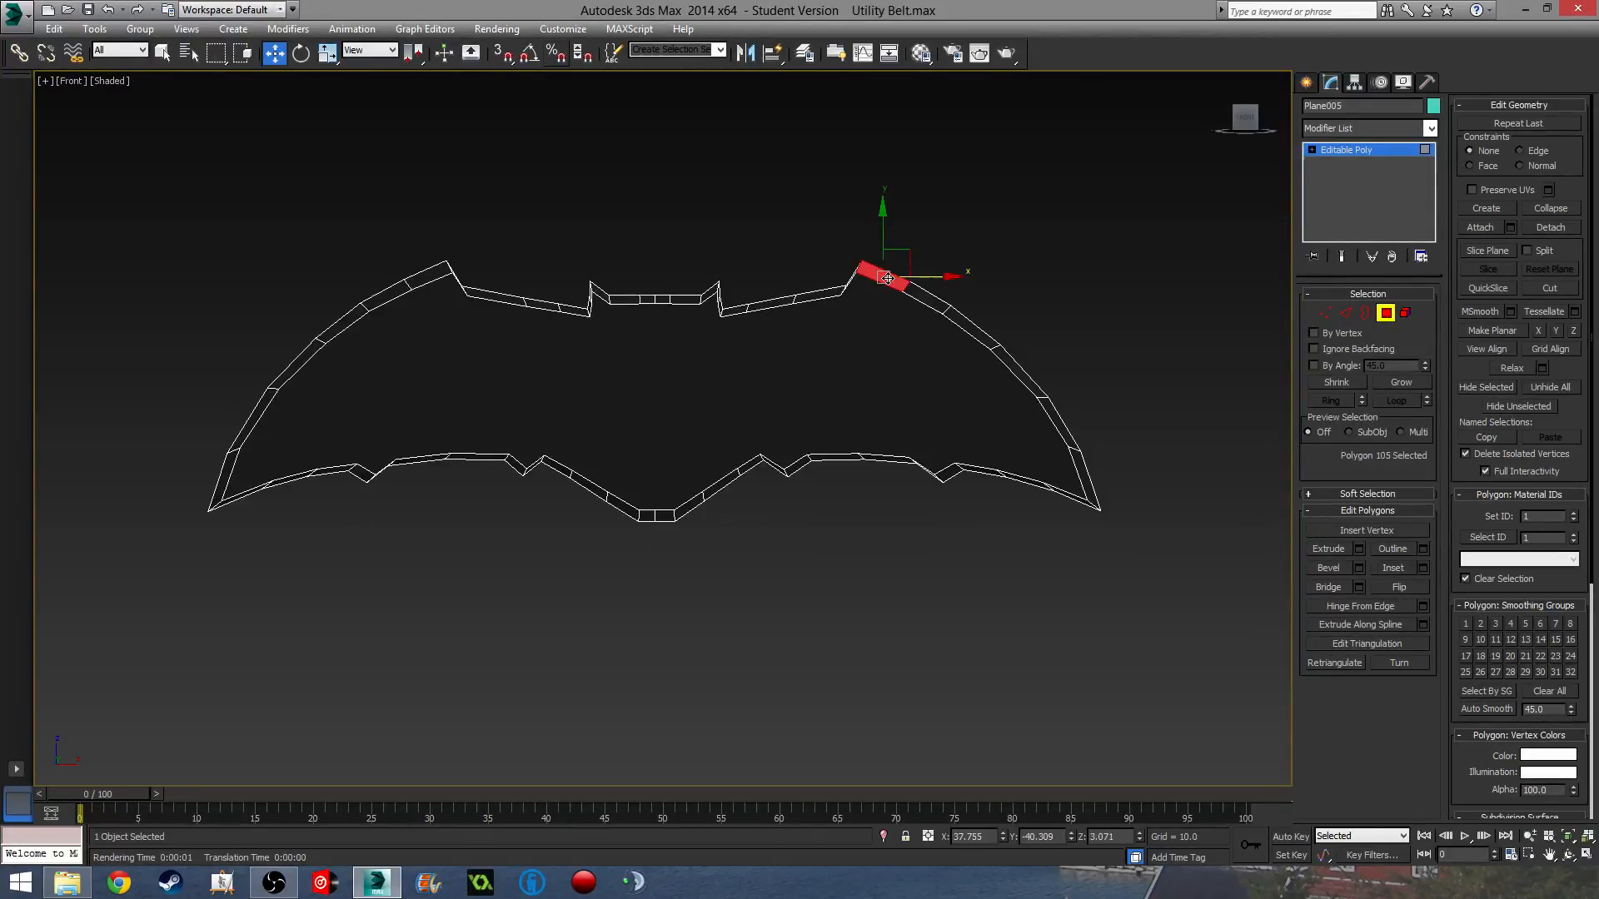
pyautogui.keyDown('ctrl'); pyautogui.click(933, 301); pyautogui.keyUp('ctrl')
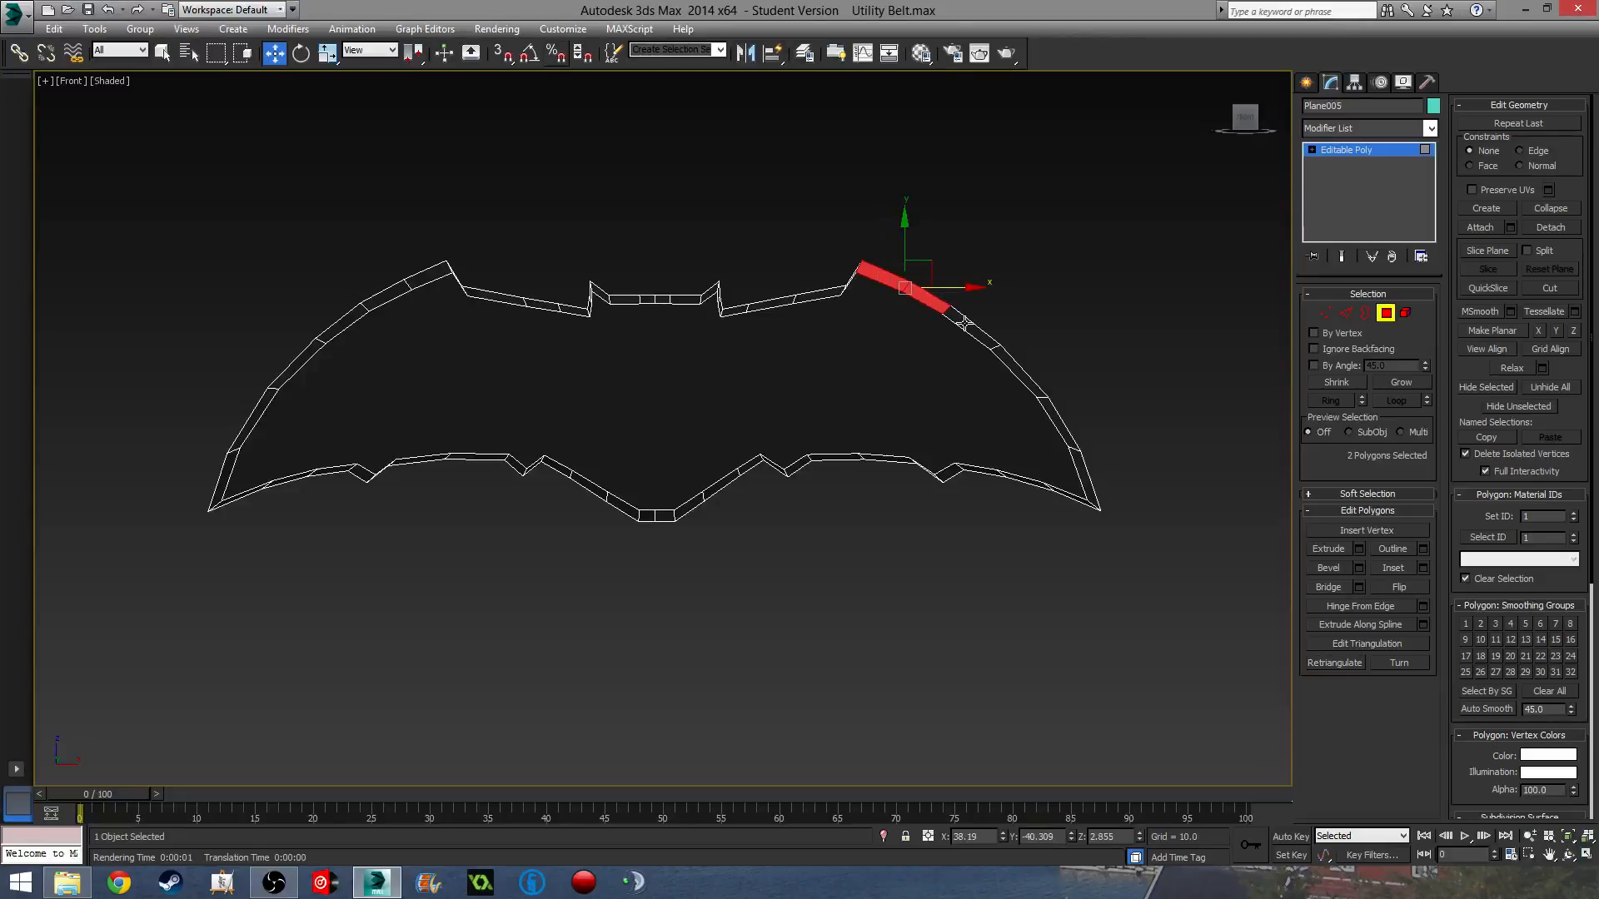
pyautogui.keyDown('ctrl'); pyautogui.click(966, 325); pyautogui.keyUp('ctrl')
pyautogui.click(916, 259)
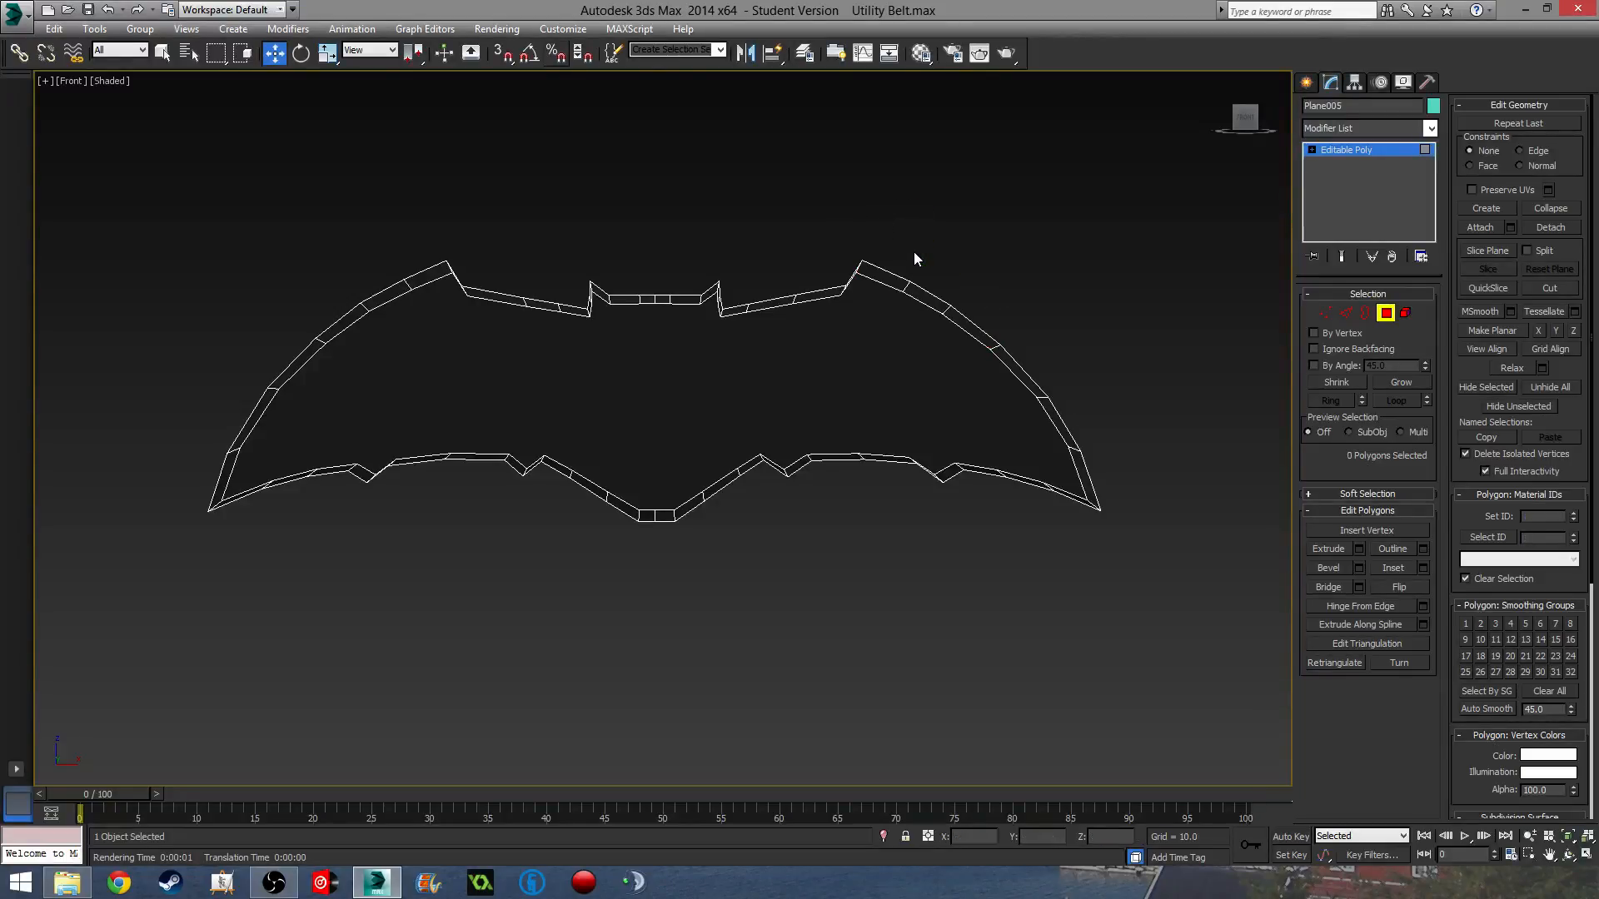
# Select all the bat's polygons except the large flat front and back faces.
pyautogui.hotkey('ctrl', 'a')
pyautogui.keyDown('alt'); pyautogui.click(792, 370); pyautogui.keyUp('alt')
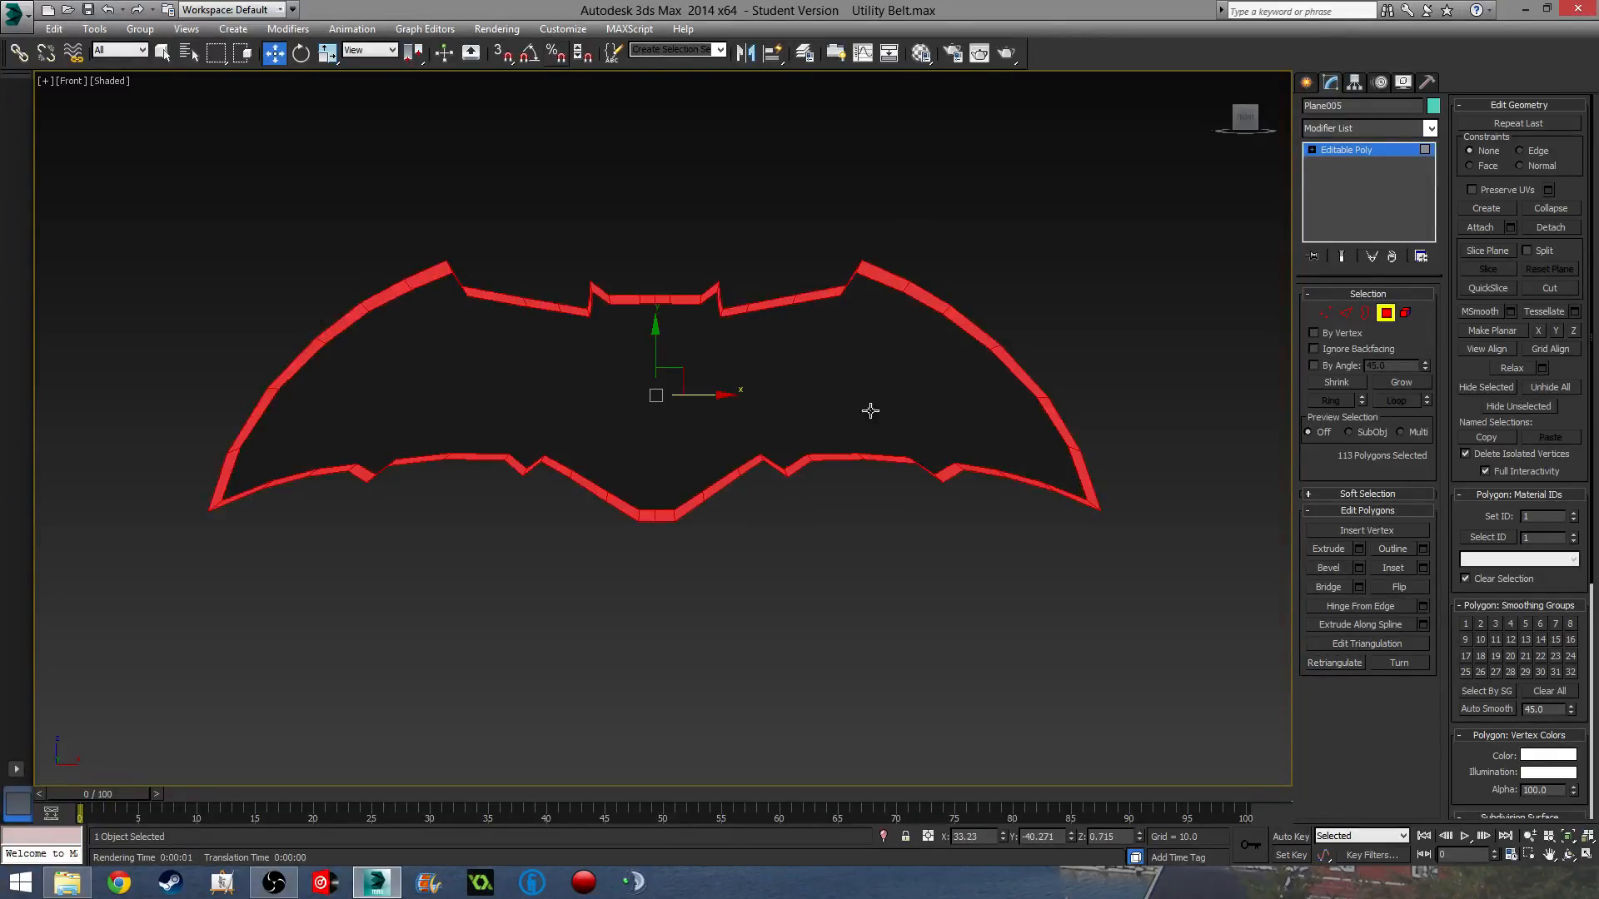
pyautogui.keyDown('alt'); pyautogui.moveTo(867, 410); pyautogui.dragTo(771, 492, button='middle'); pyautogui.keyUp('alt')
pyautogui.keyDown('alt'); pyautogui.click(655, 394); pyautogui.keyUp('alt')
pyautogui.keyDown('alt'); pyautogui.moveTo(655, 394); pyautogui.dragTo(1201, 447, button='middle'); pyautogui.keyUp('alt')
# Set the material ID of the selected bevelled rim polygons to 2.
pyautogui.press('BackSpace')
pyautogui.write('2')
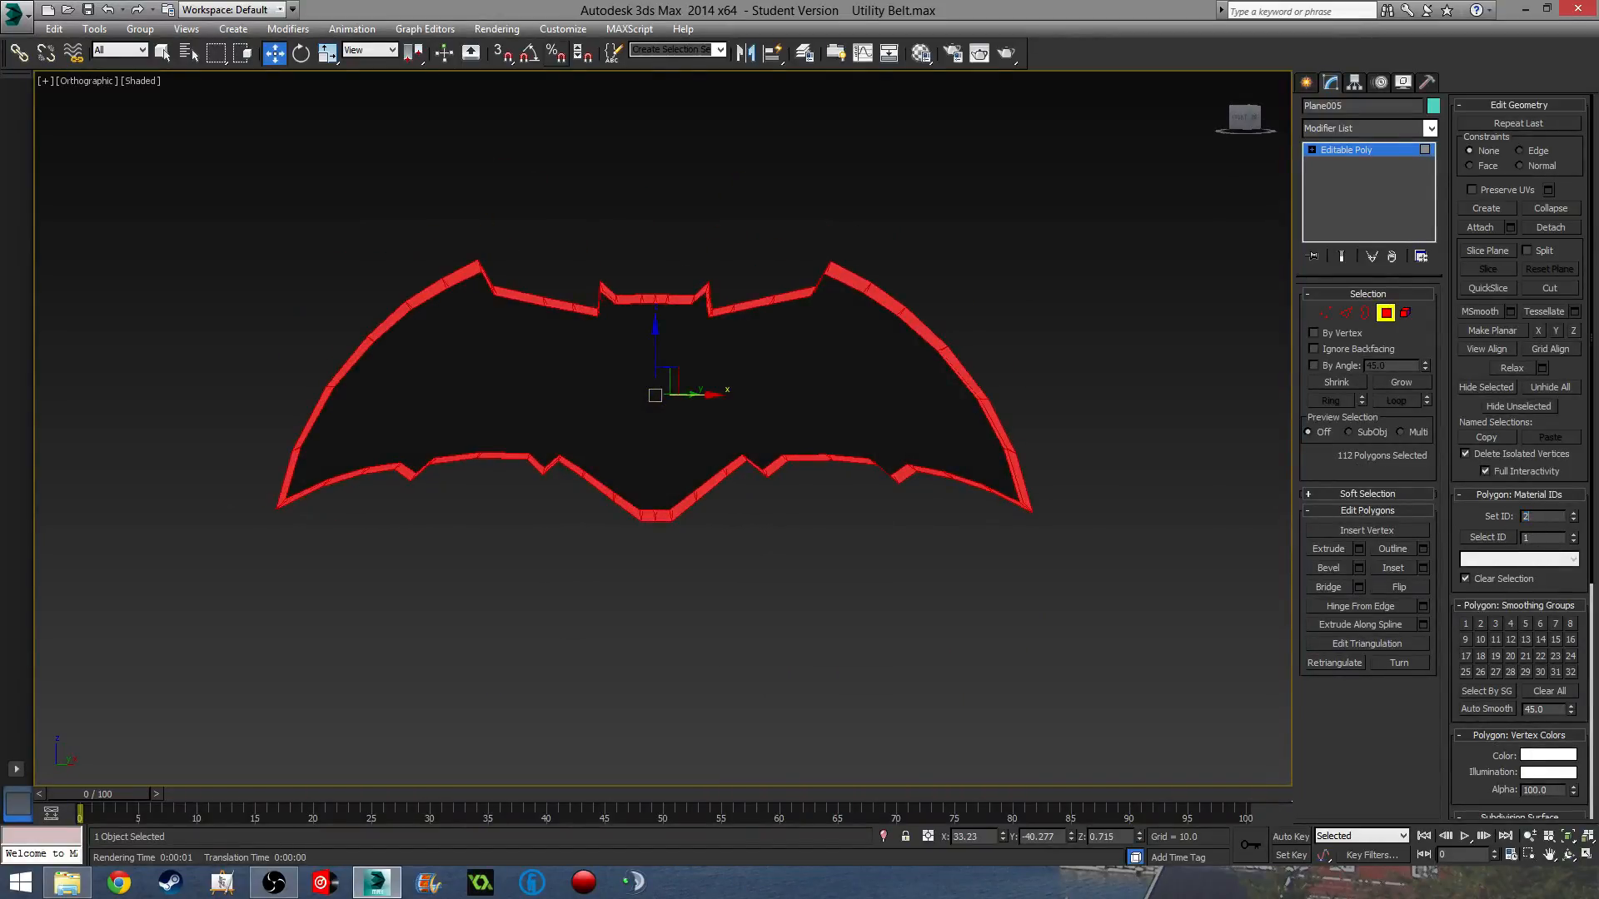
pyautogui.press('Return')
pyautogui.moveTo(796, 533); pyautogui.dragTo(771, 531, button='middle')
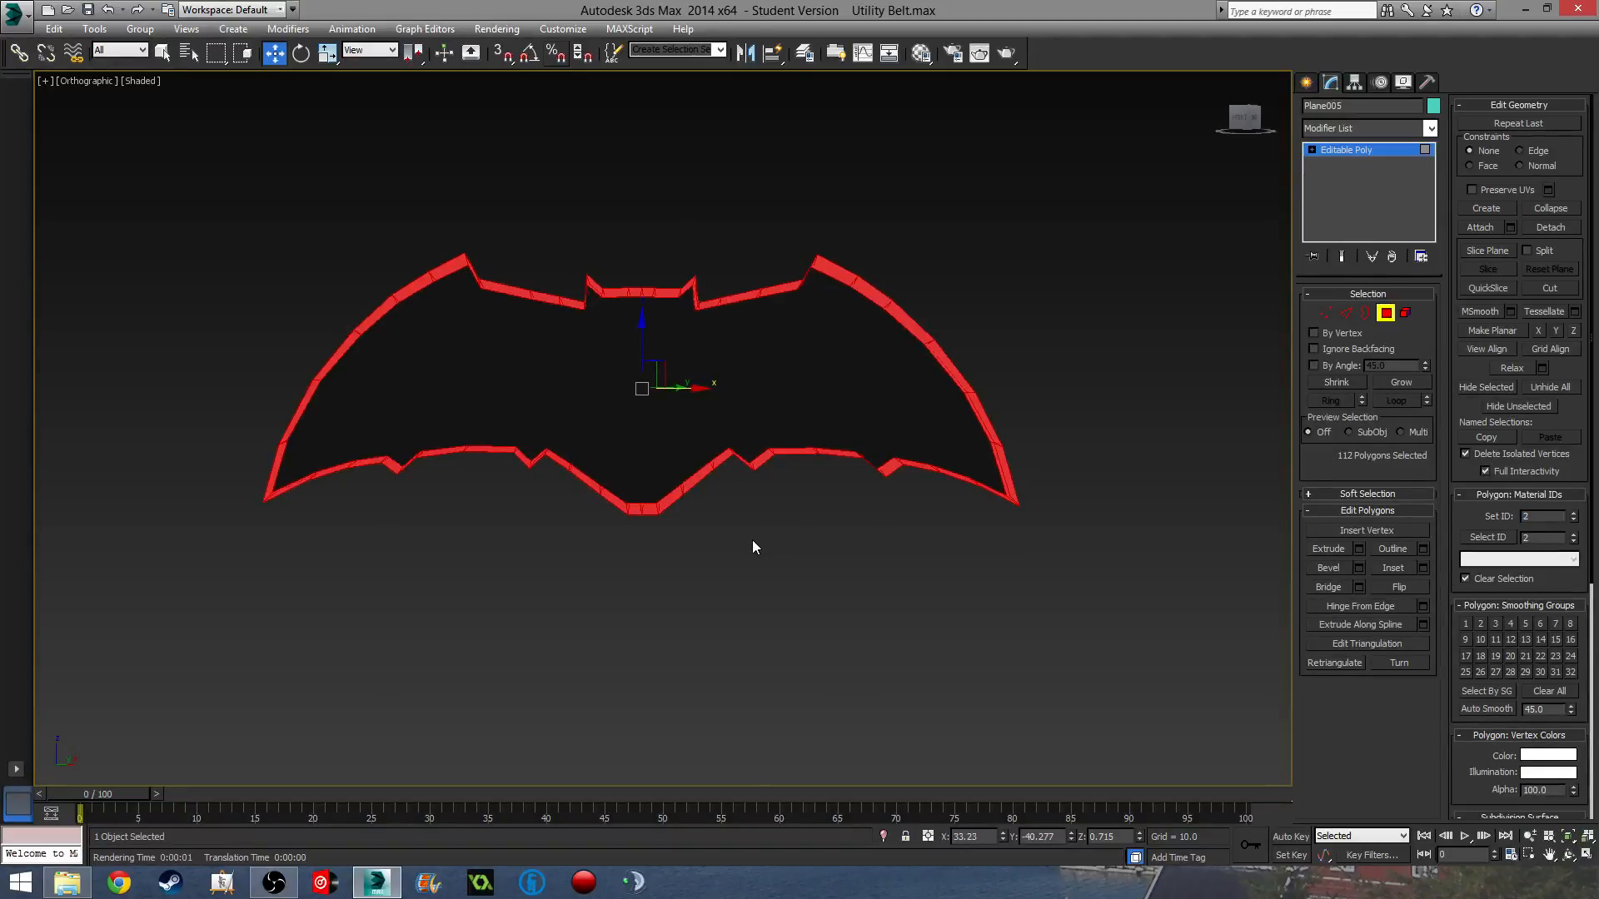
# Invert the selection to check the material ID of the two large flat faces, and clear the selection.
pyautogui.hotkey('ctrl', 'i')
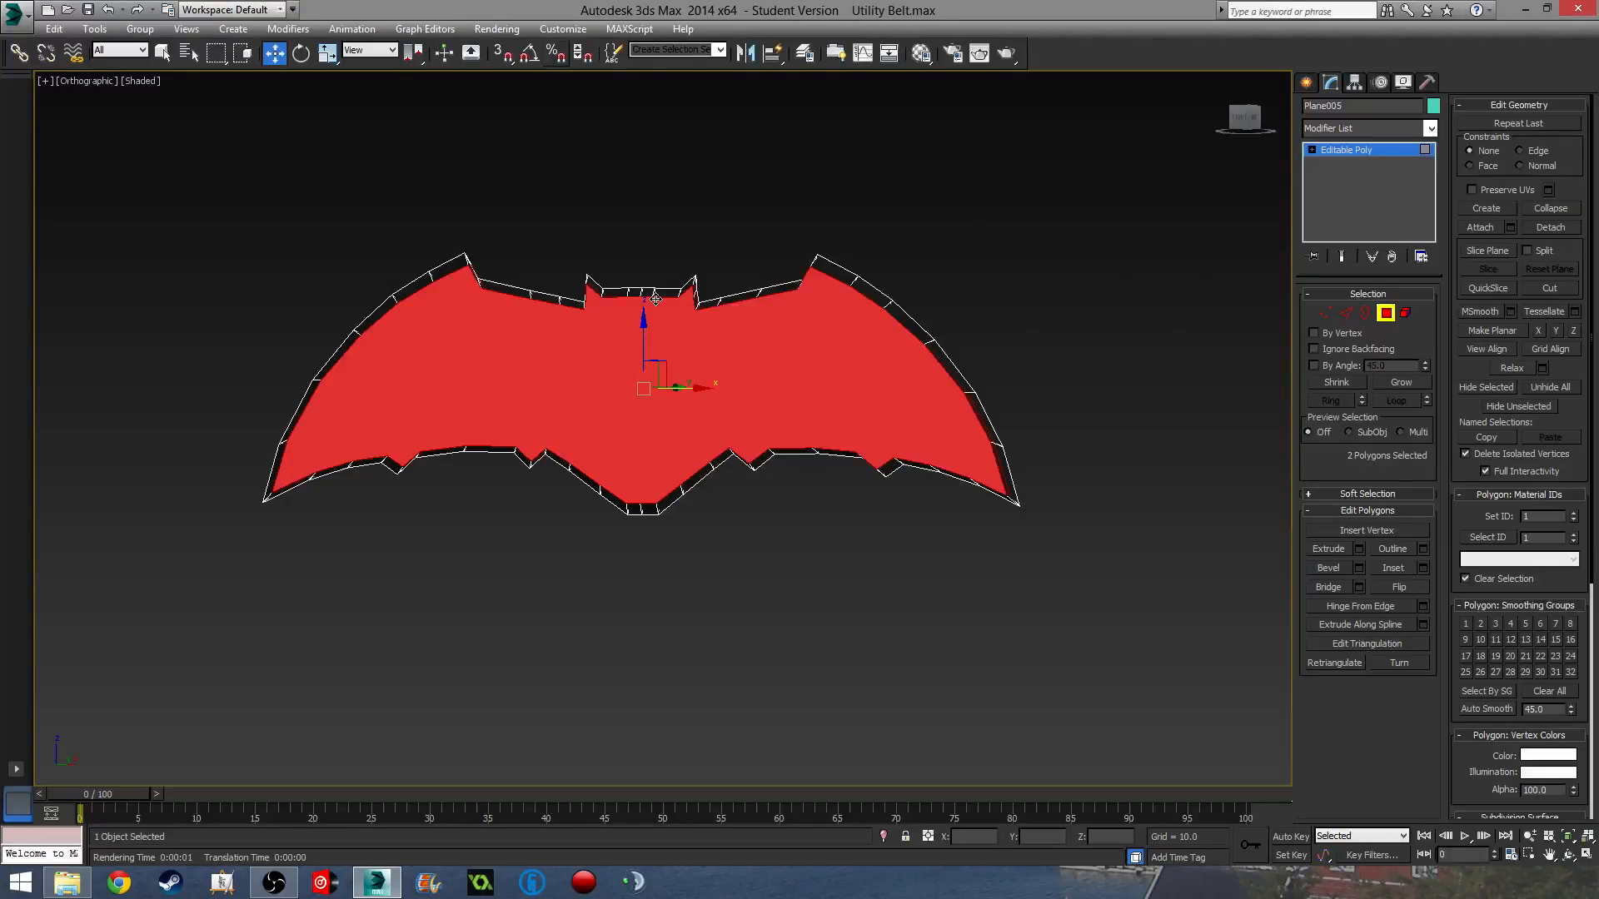
pyautogui.scroll(4, 655, 299)
pyautogui.scroll(3, 744, 358)
pyautogui.click(848, 507)
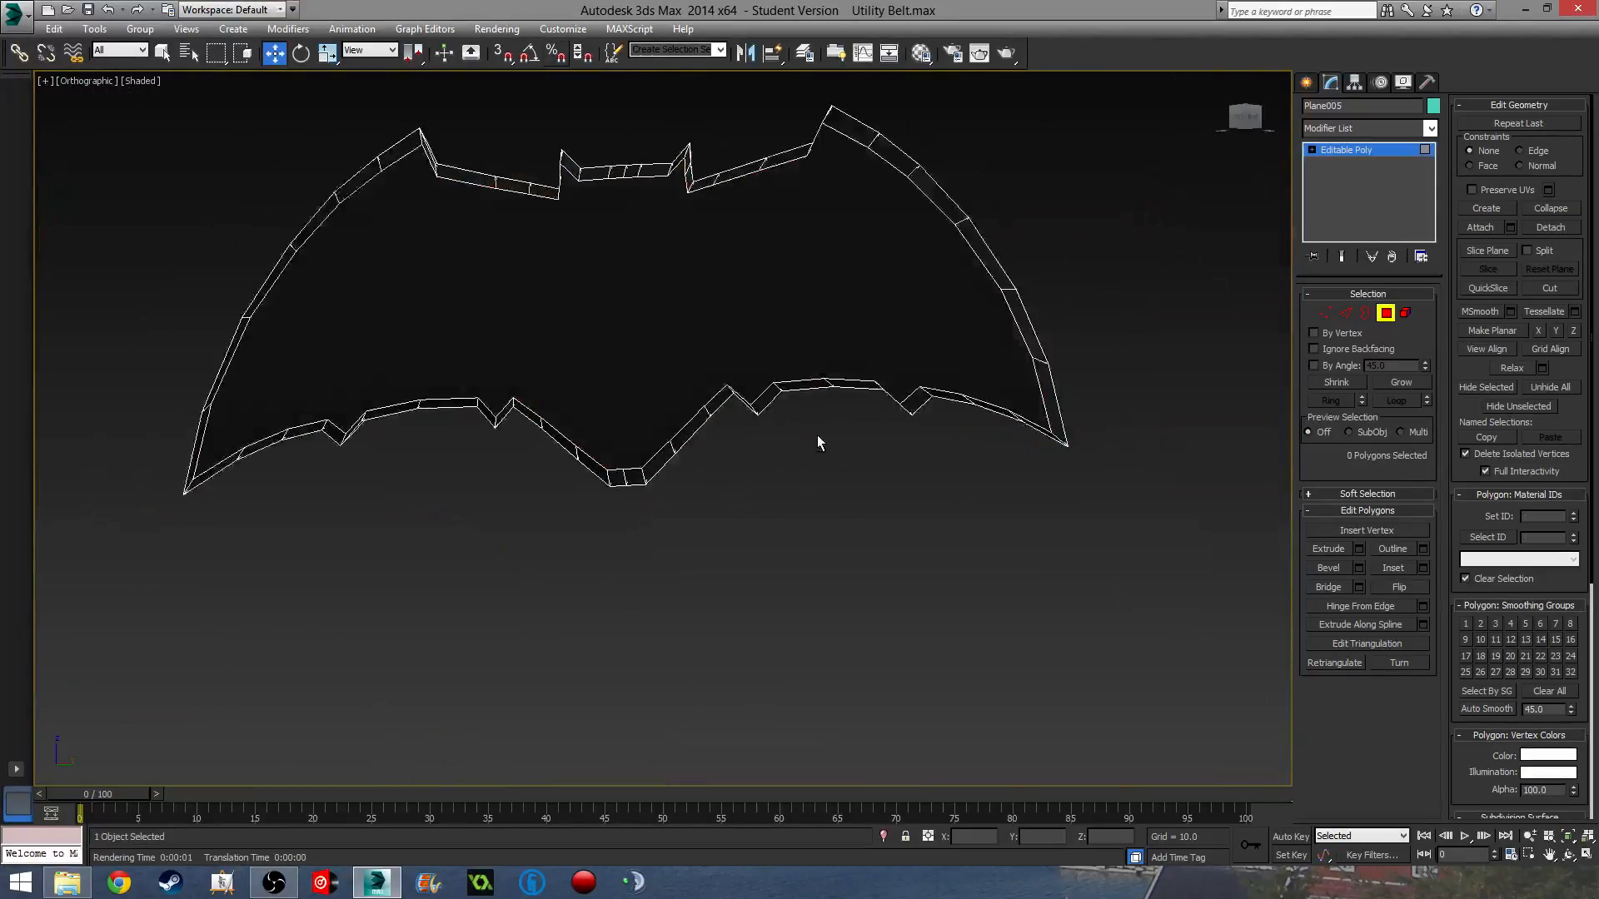
pyautogui.keyDown('alt'); pyautogui.moveTo(816, 434); pyautogui.dragTo(700, 370, button='middle'); pyautogui.keyUp('alt')
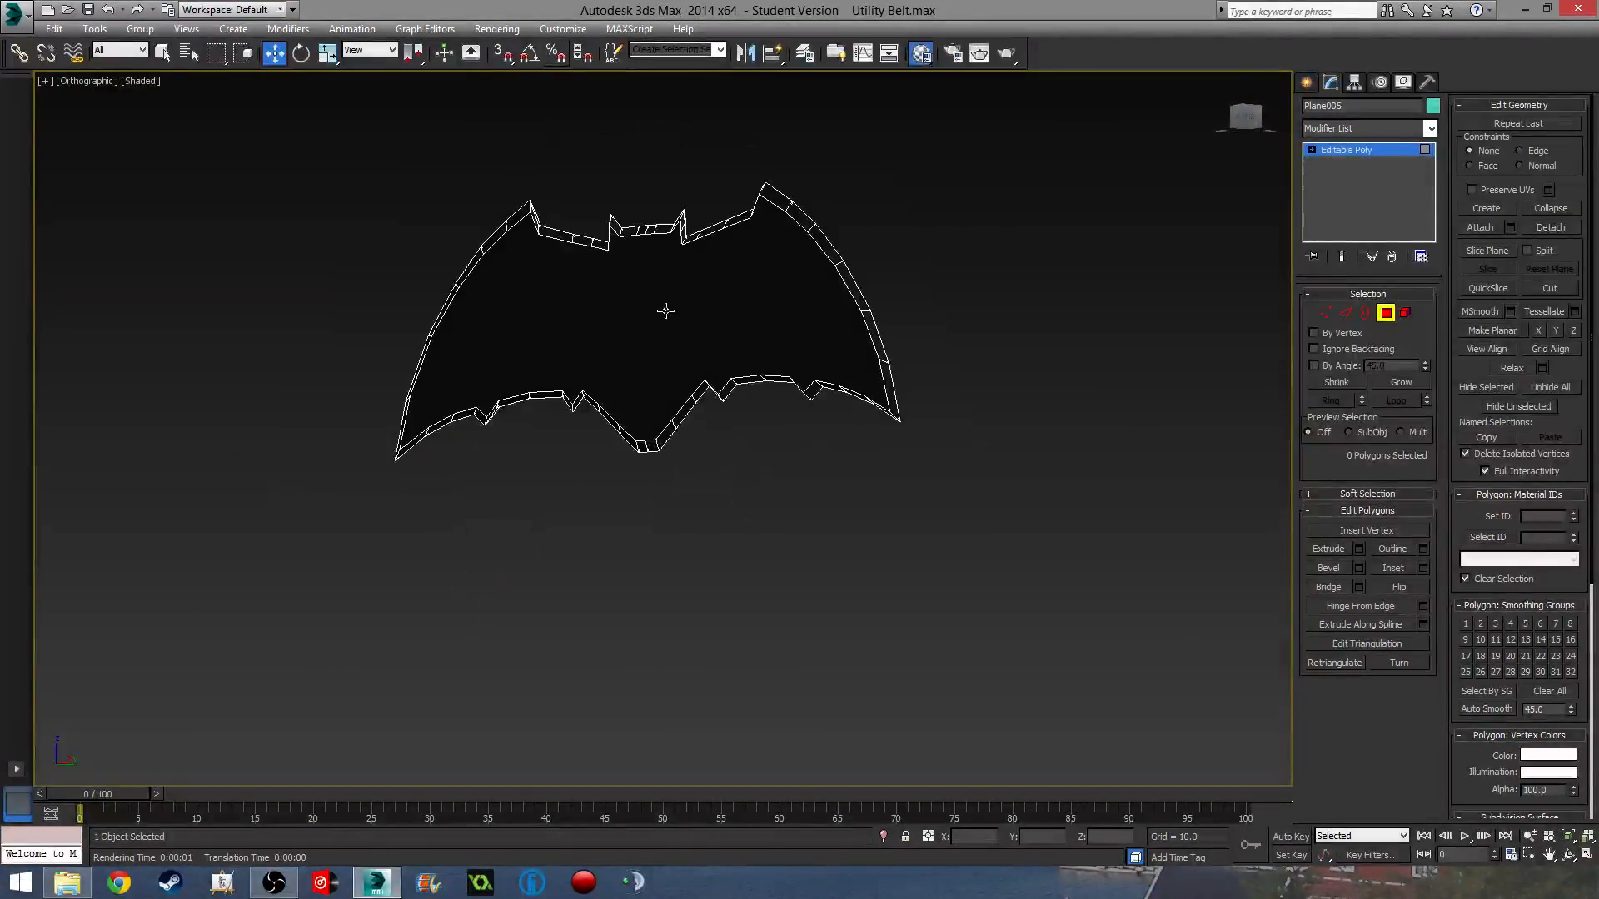
# Apply the batarang Multi/Sub-Object material to the bat and close the material editor.
pyautogui.press('m')
pyautogui.moveTo(321, 94); pyautogui.dragTo(275, 112)
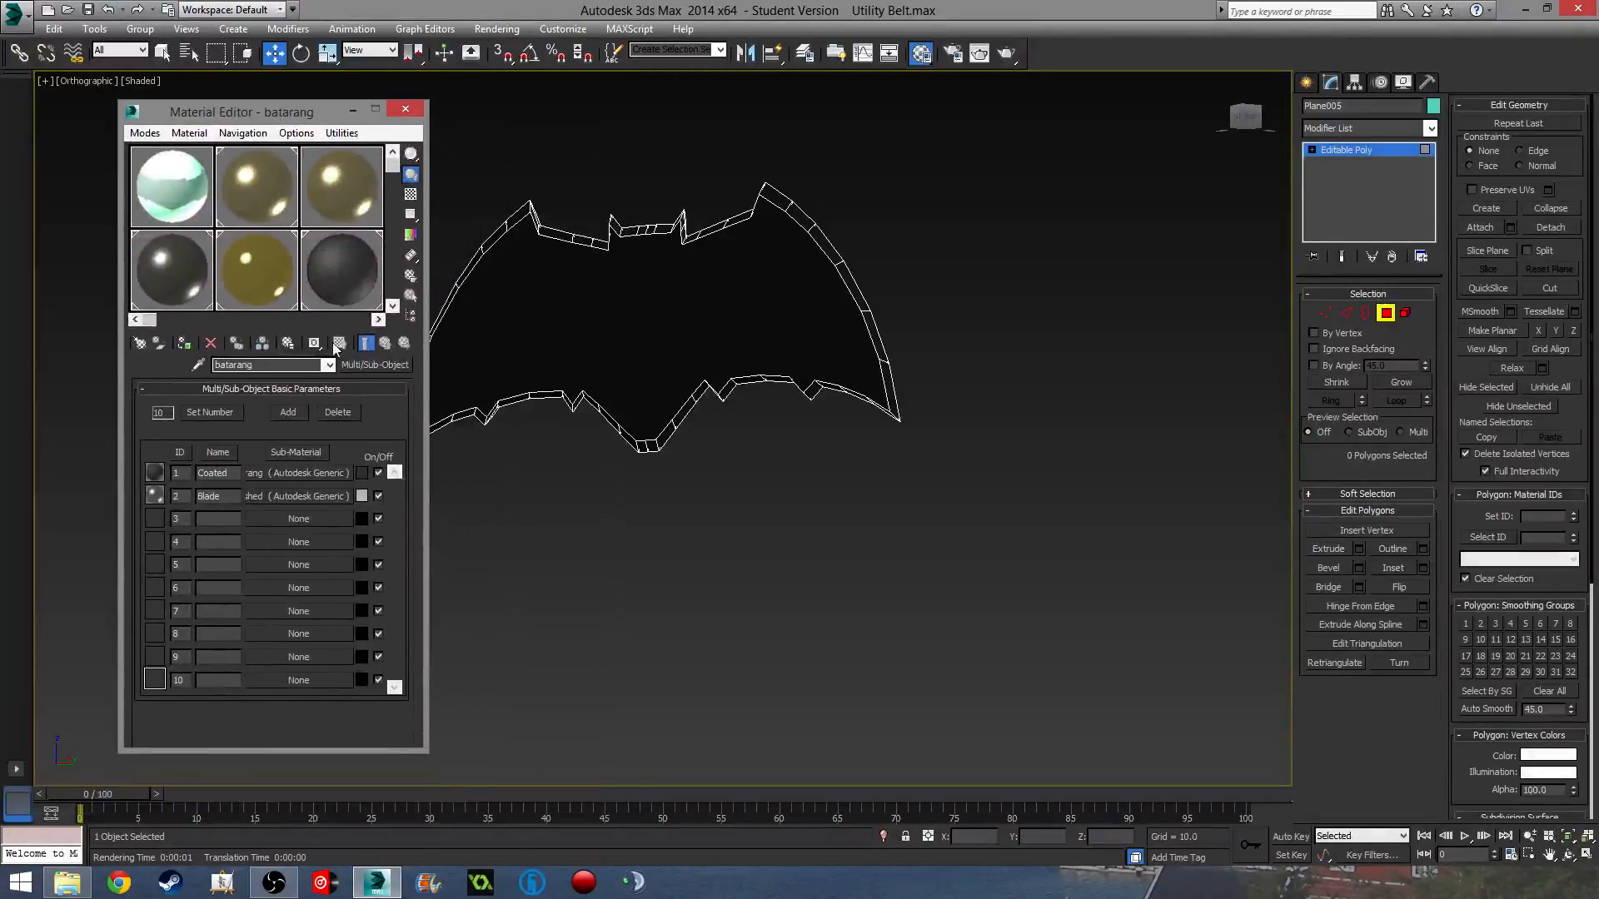
pyautogui.click(337, 264)
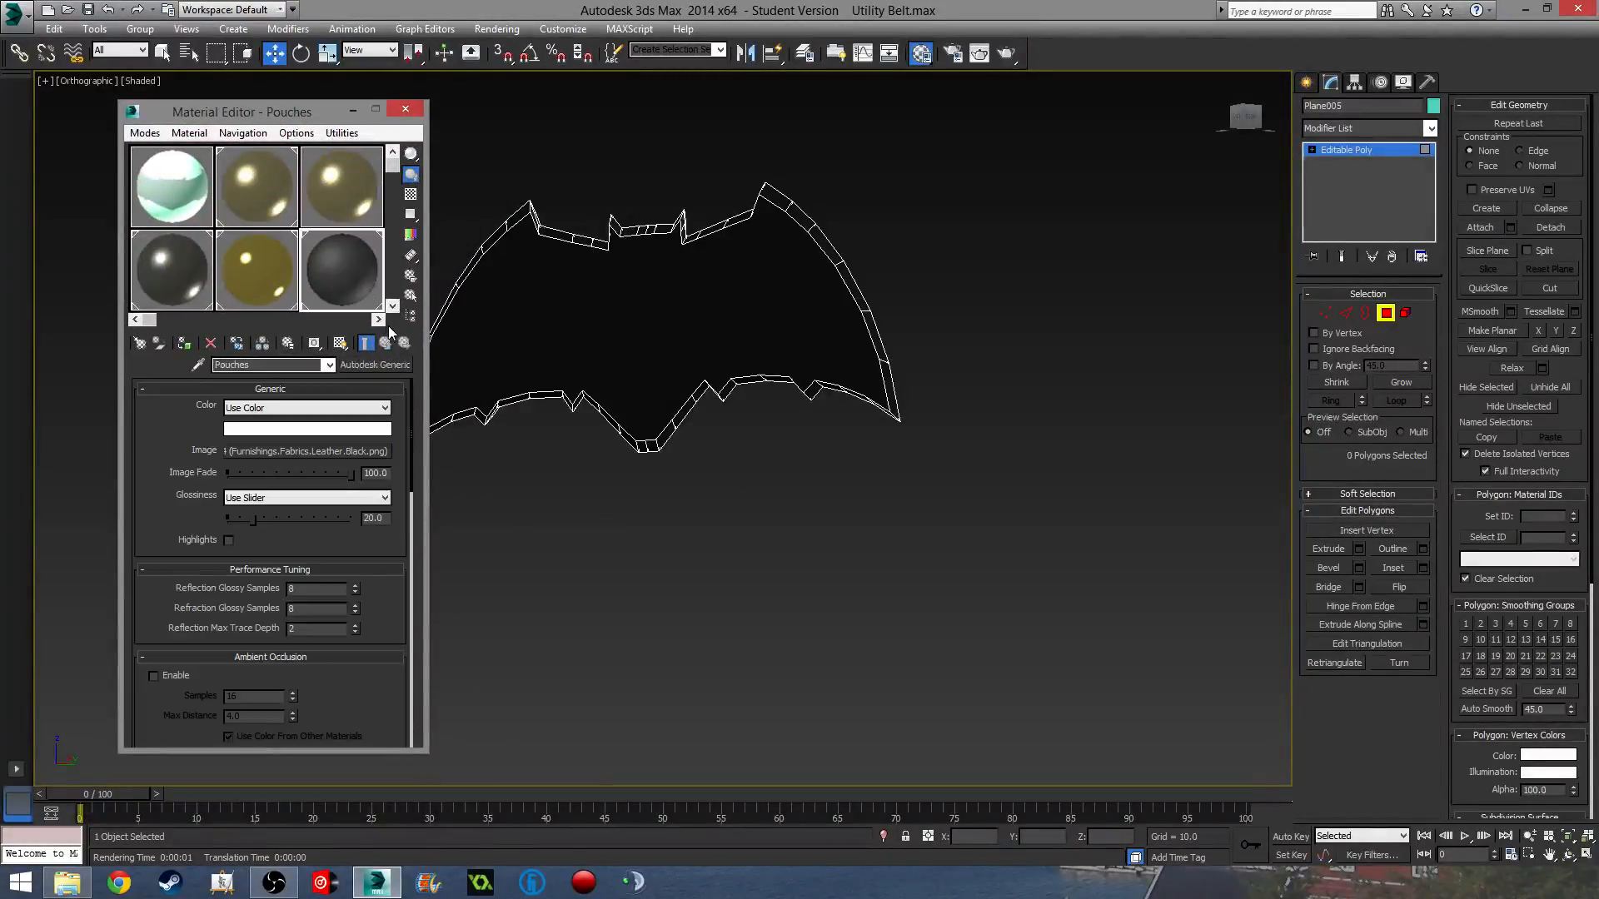
pyautogui.click(382, 320)
pyautogui.click(381, 320)
pyautogui.click(381, 320)
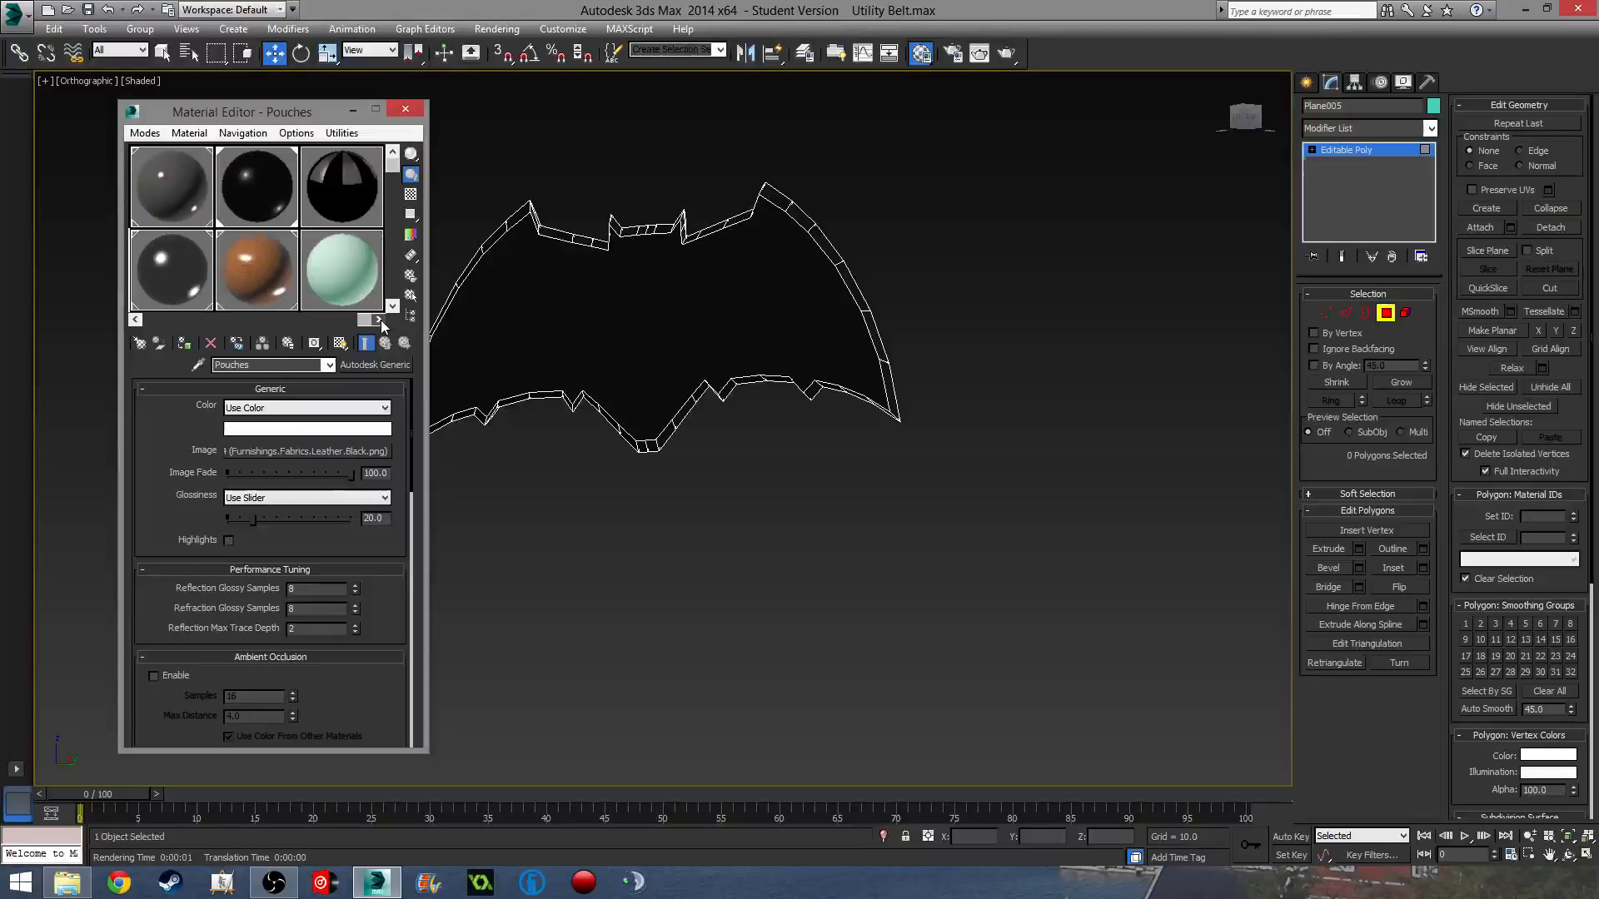
pyautogui.click(353, 150)
pyautogui.moveTo(343, 170); pyautogui.dragTo(628, 286)
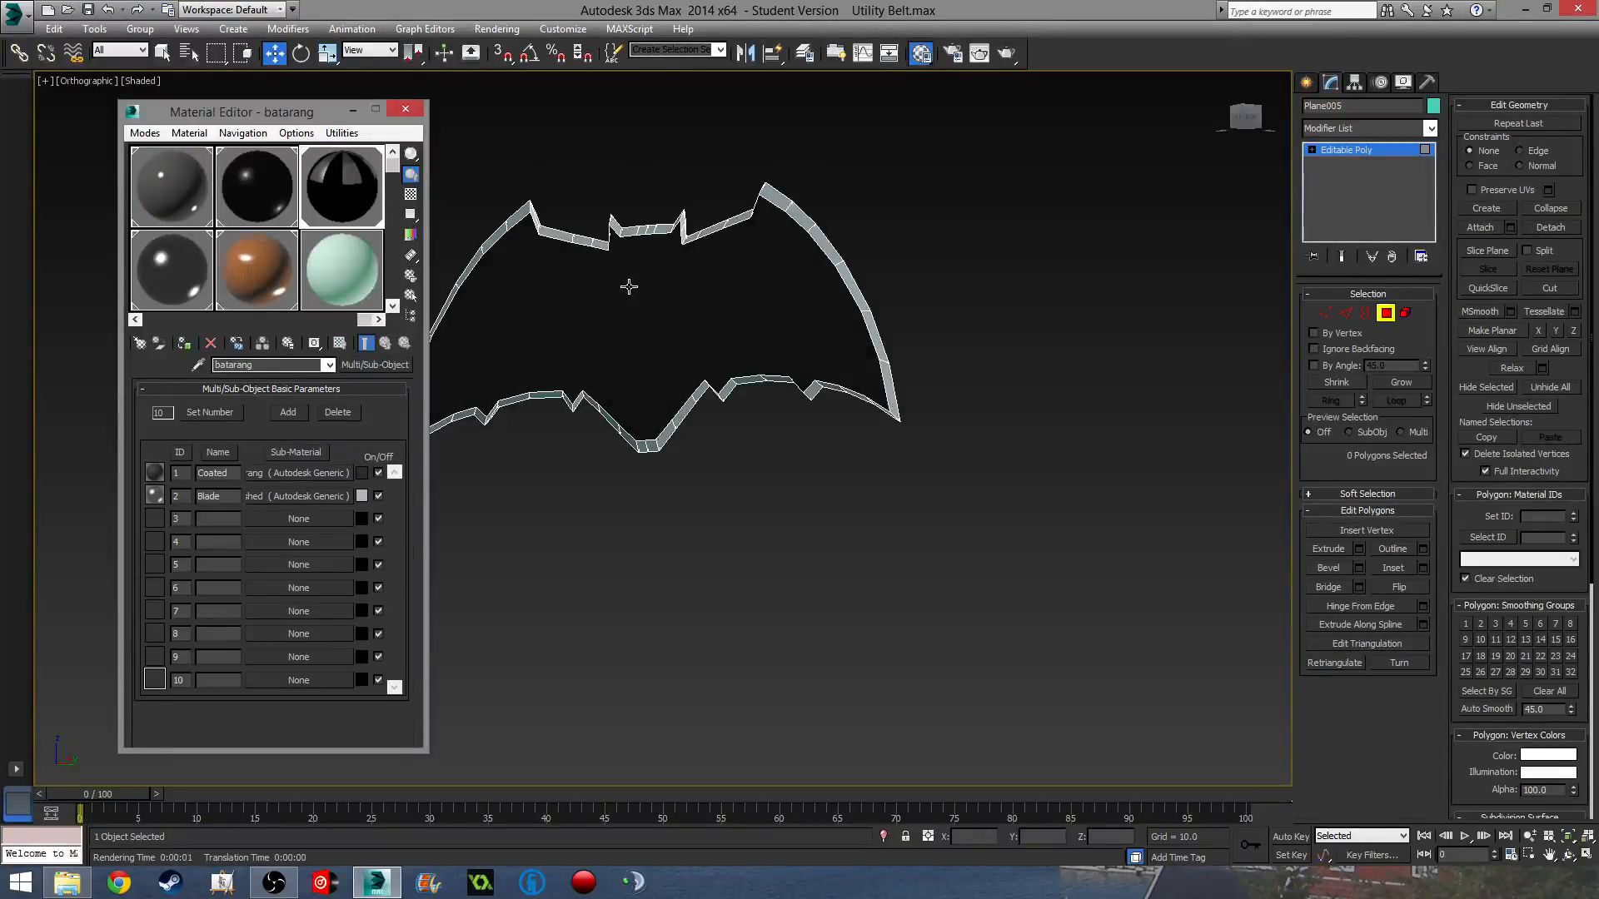
pyautogui.click(952, 347)
pyautogui.moveTo(608, 302); pyautogui.dragTo(695, 349, button='middle')
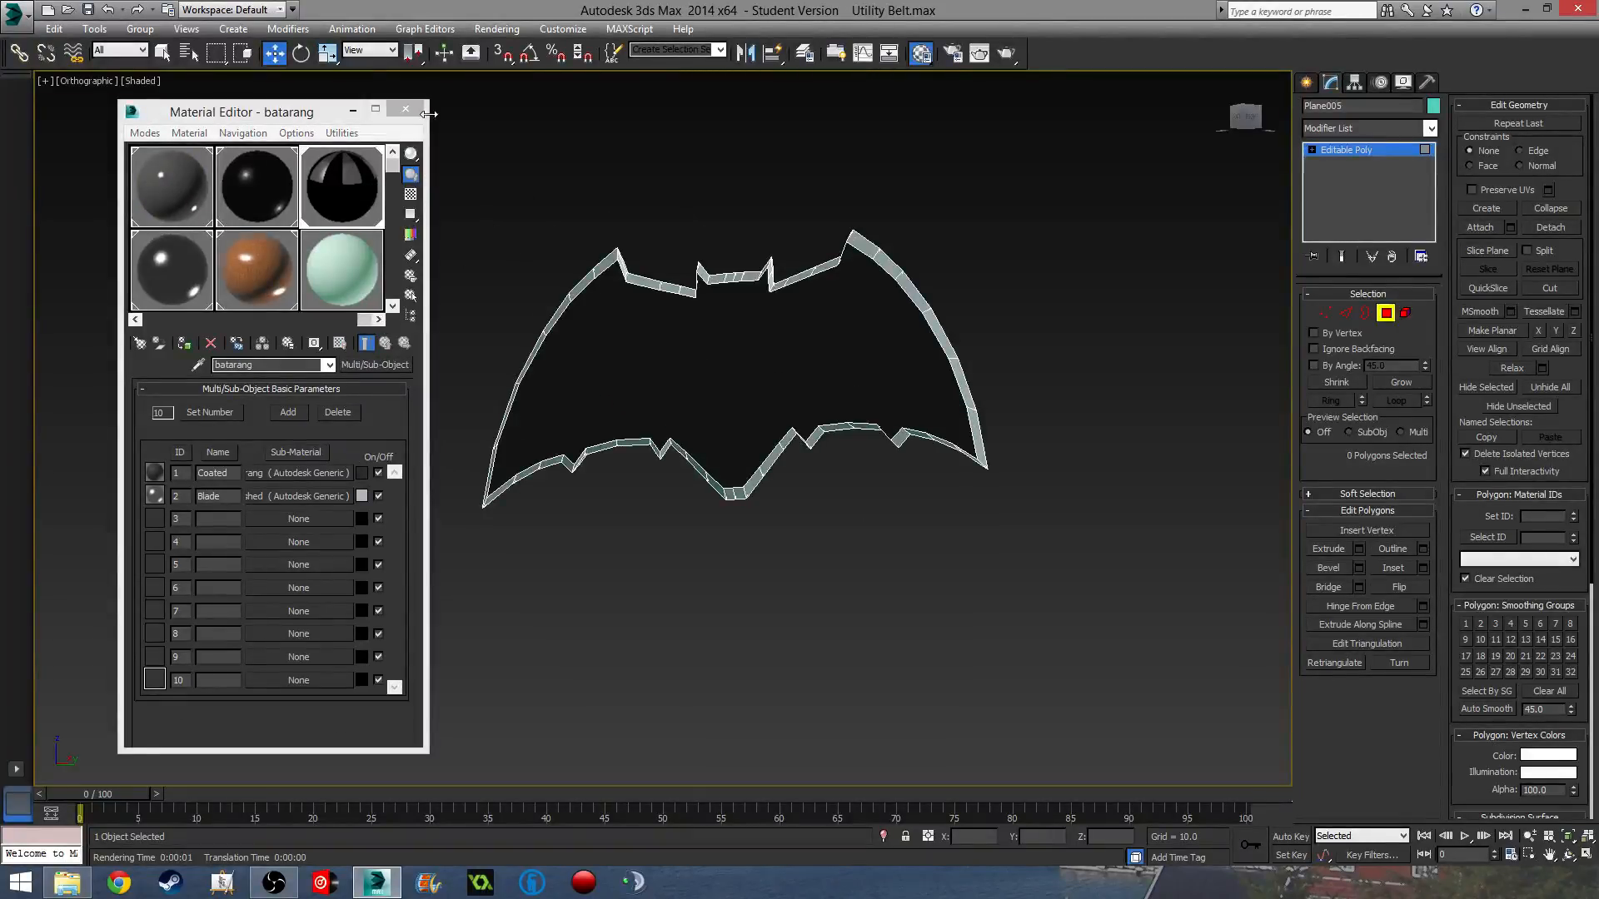
pyautogui.click(405, 109)
pyautogui.click(1360, 129)
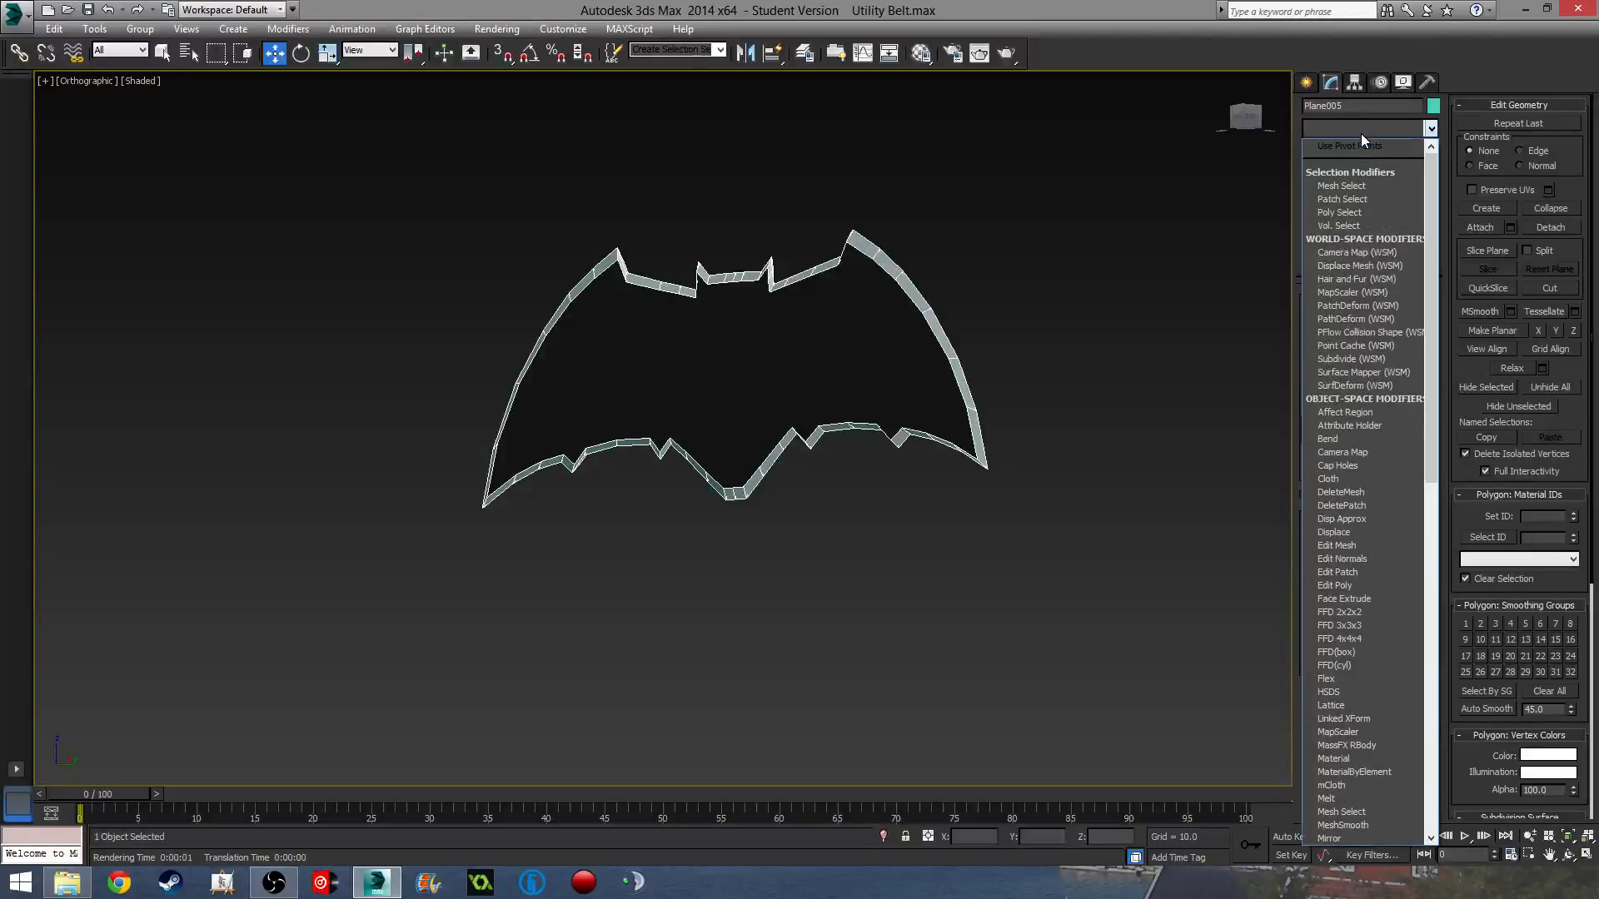
pyautogui.scroll(-20, 1360, 138)
pyautogui.click(1372, 707)
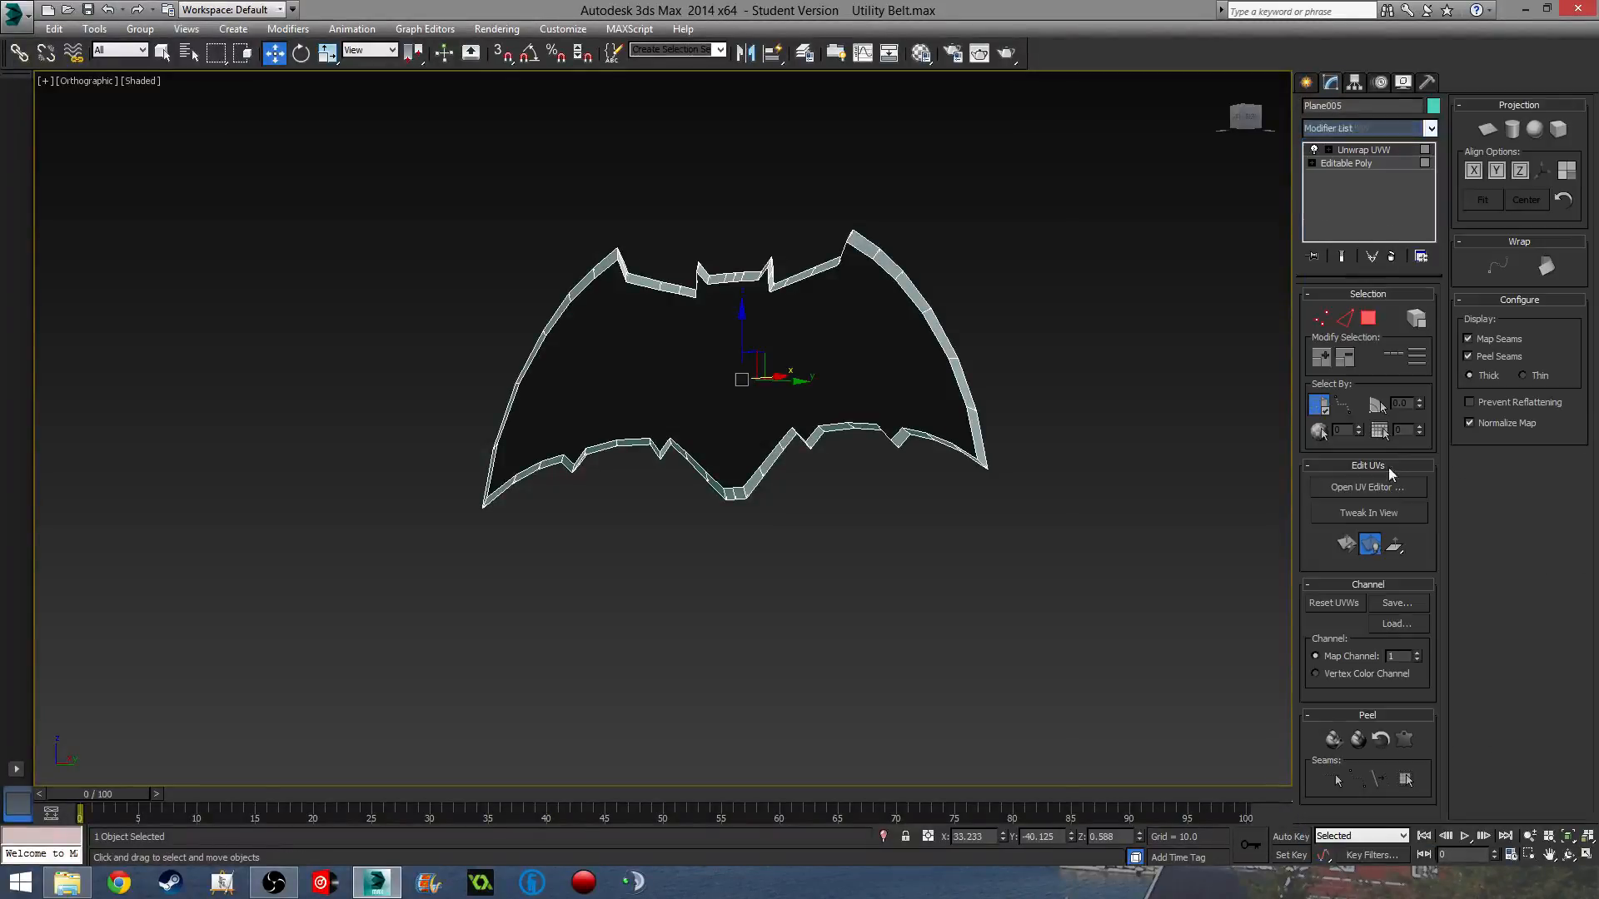
pyautogui.click(1368, 318)
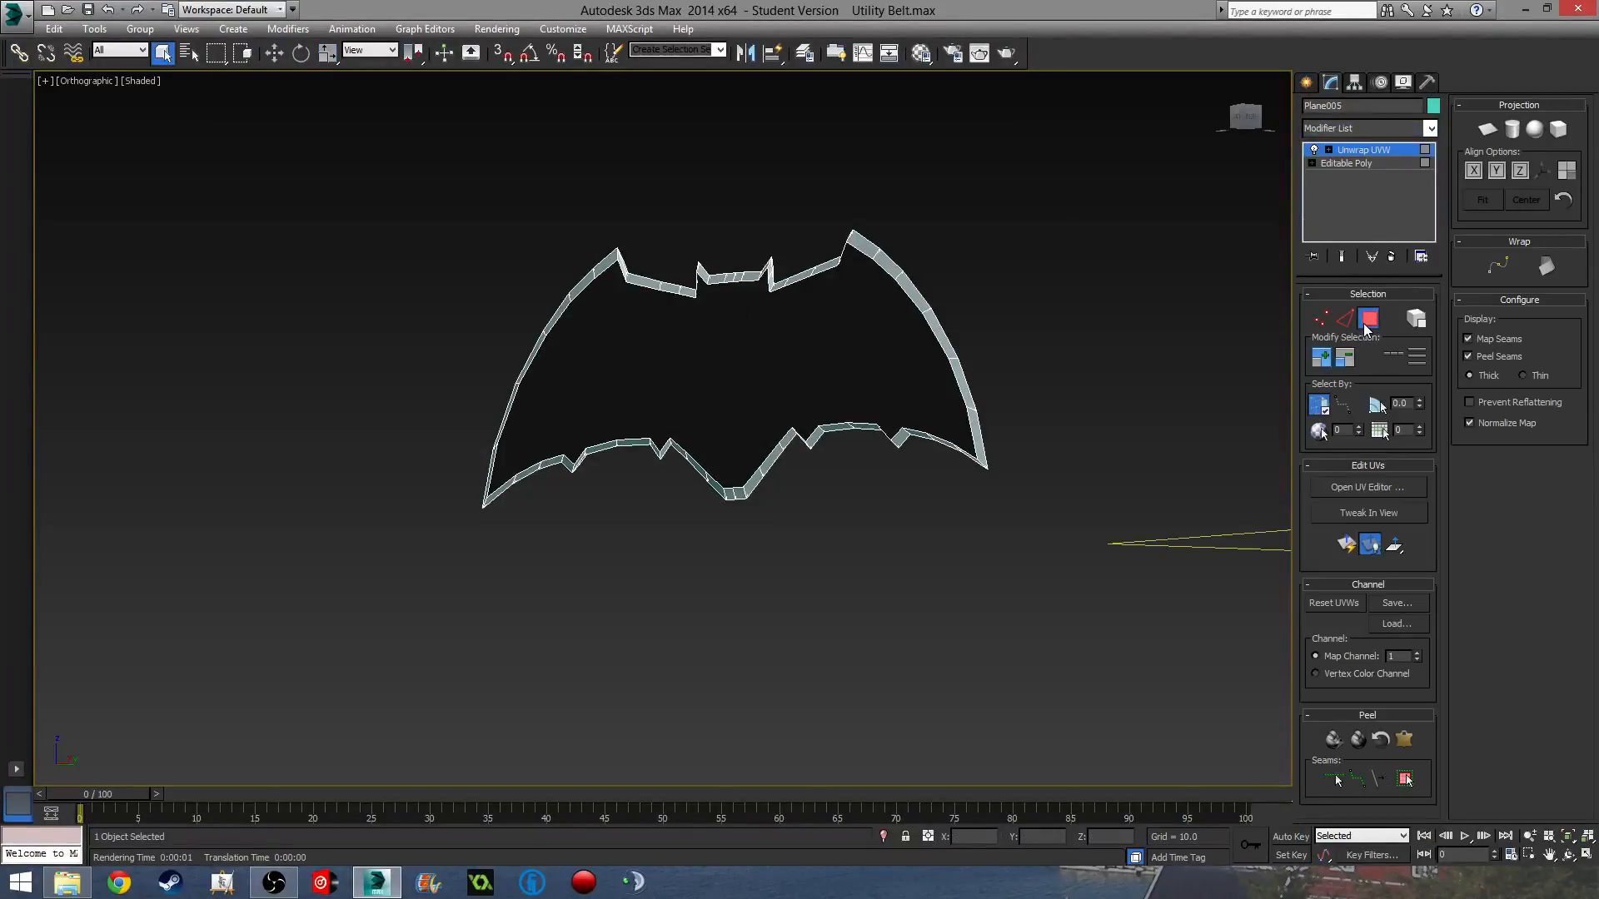
pyautogui.click(1396, 486)
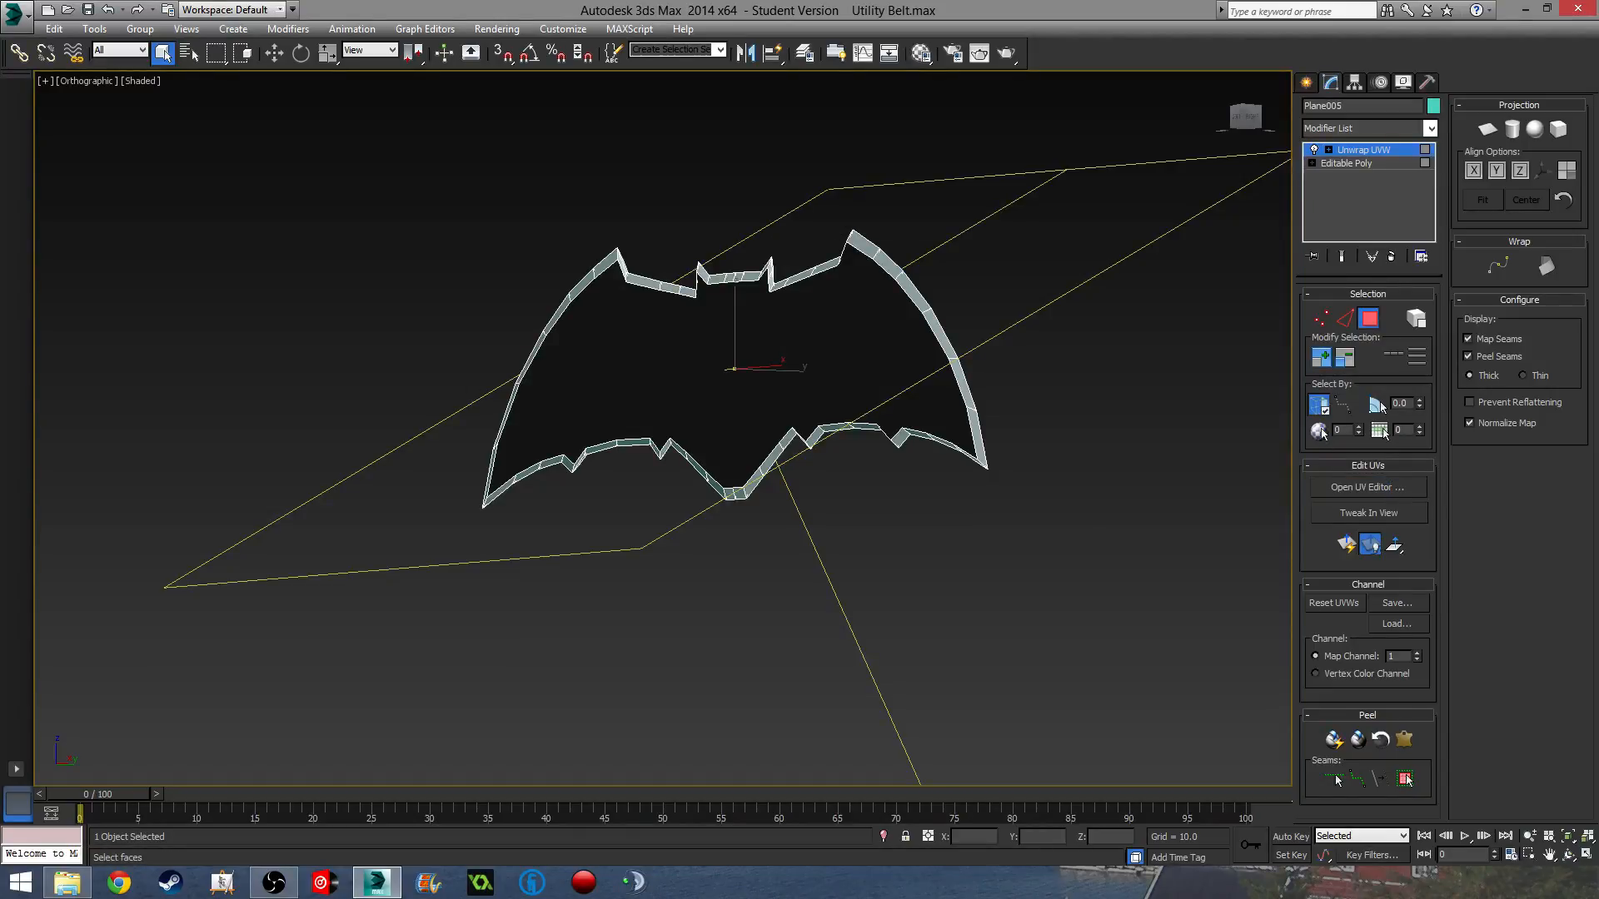
pyautogui.rightClick(1369, 151)
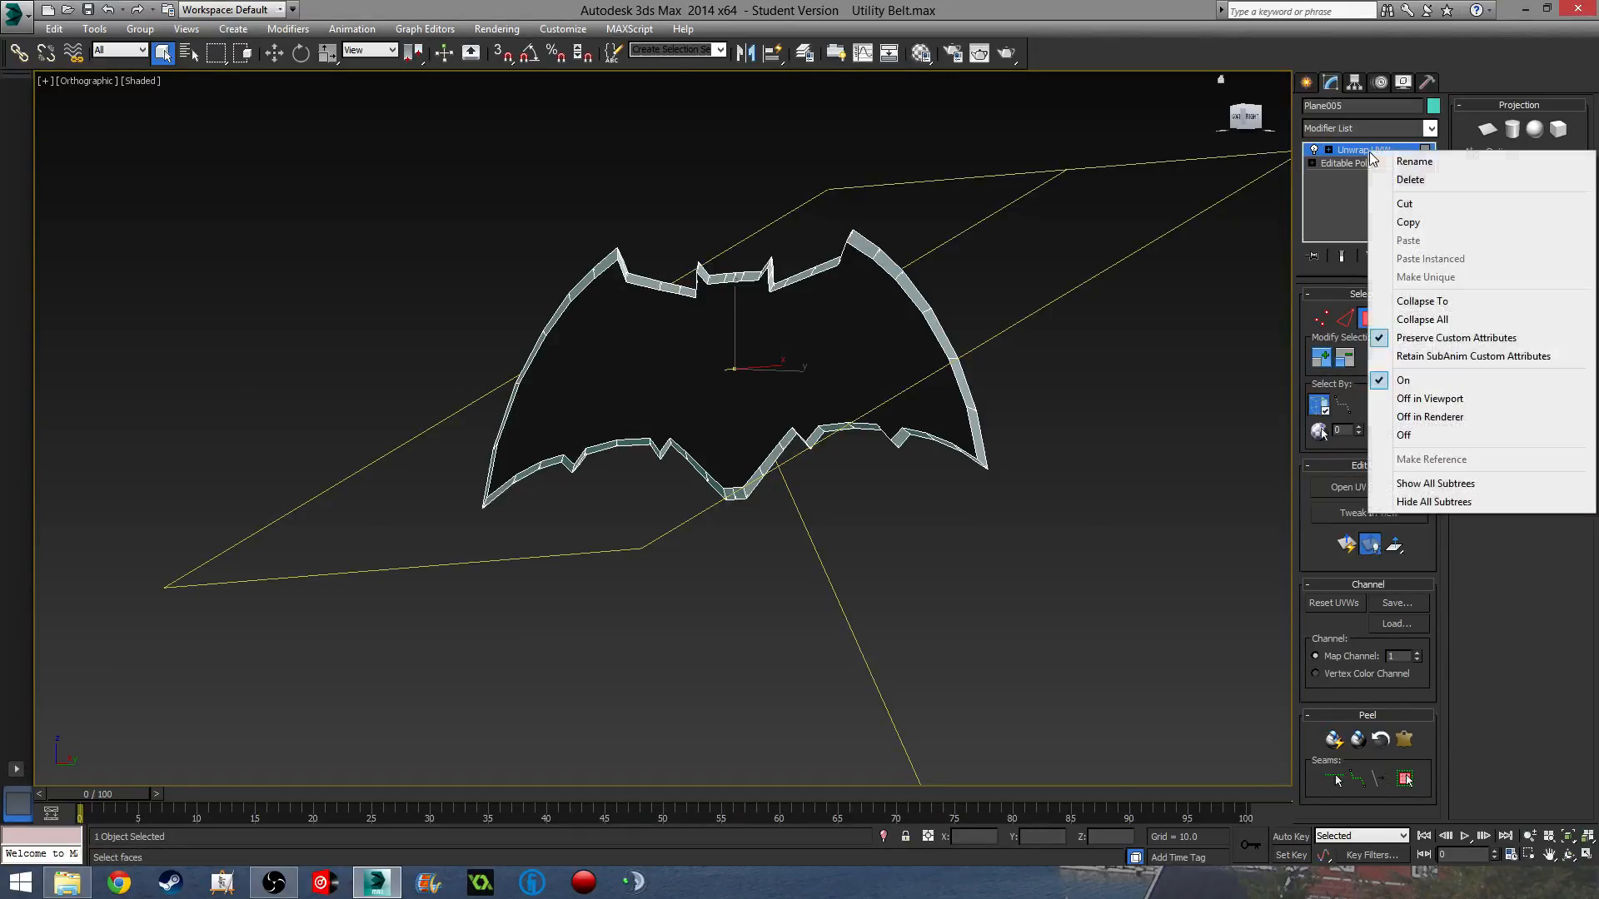
pyautogui.click(1410, 180)
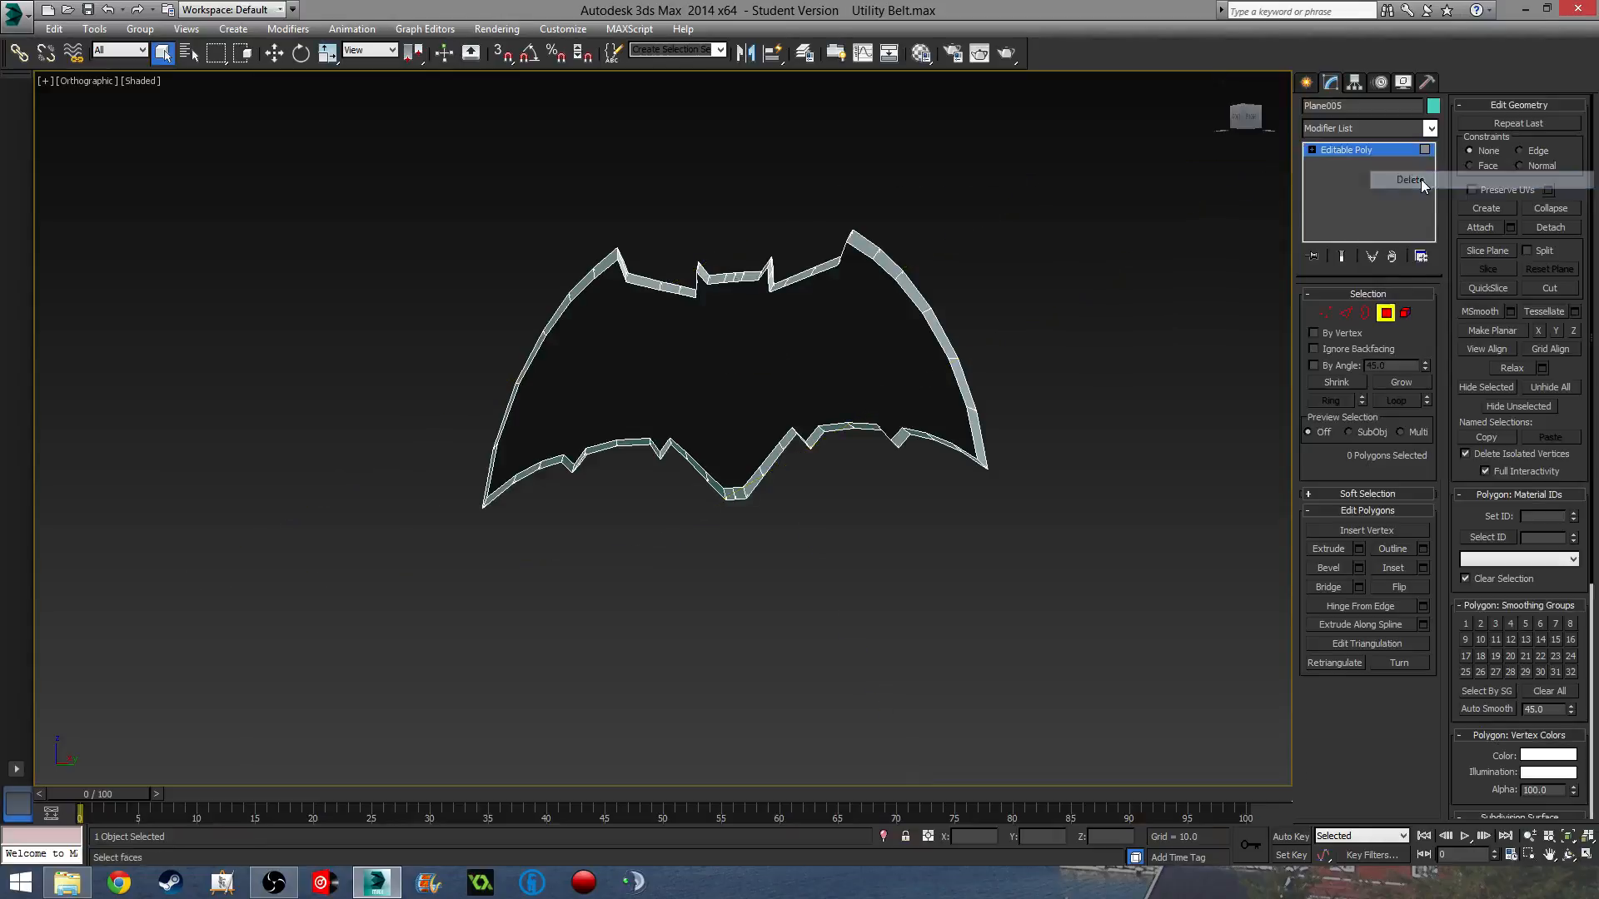
# Add an Unwrap UVW modifier to the bat and select all its faces in polygon mode.
pyautogui.click(1376, 127)
pyautogui.scroll(-10, 1351, 561)
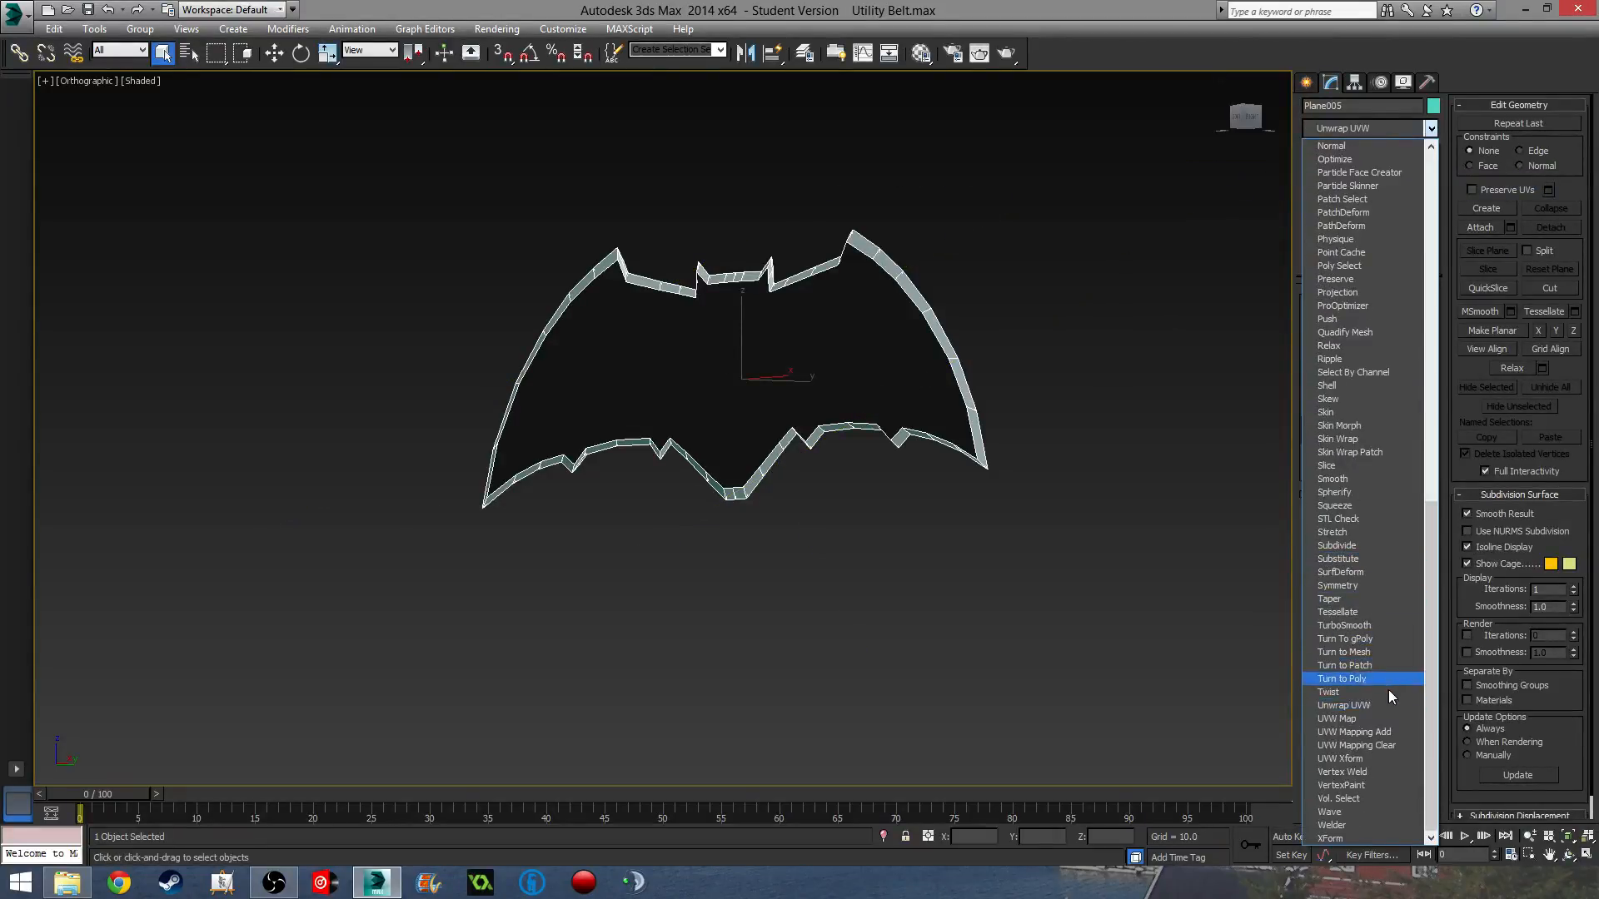
pyautogui.click(1343, 705)
pyautogui.click(1375, 318)
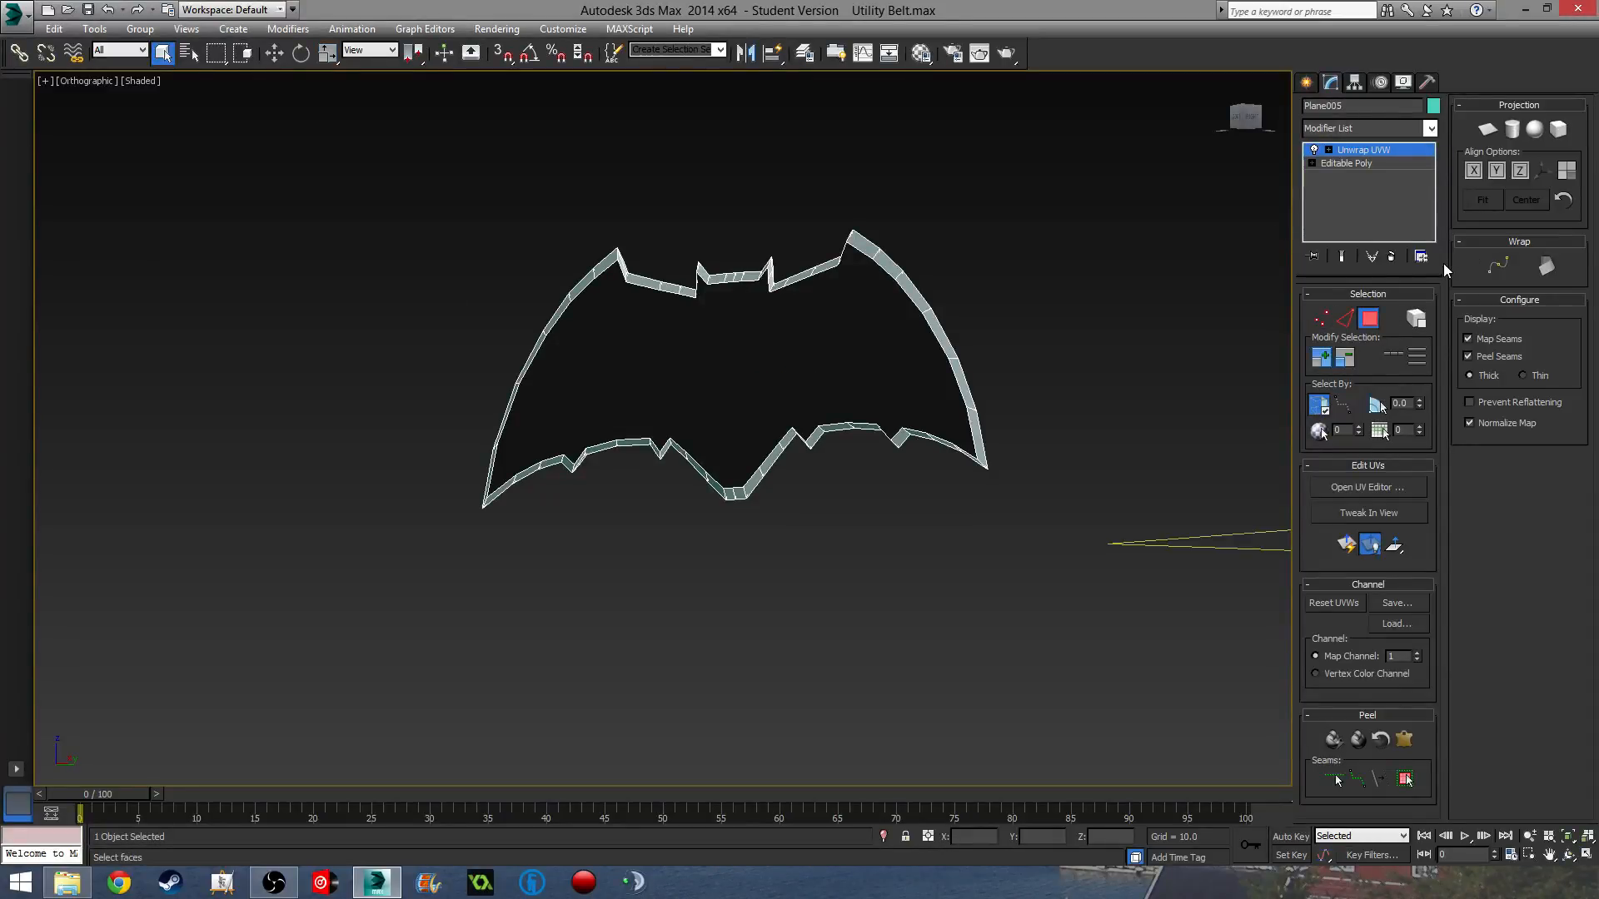
pyautogui.hotkey('ctrl', 'a')
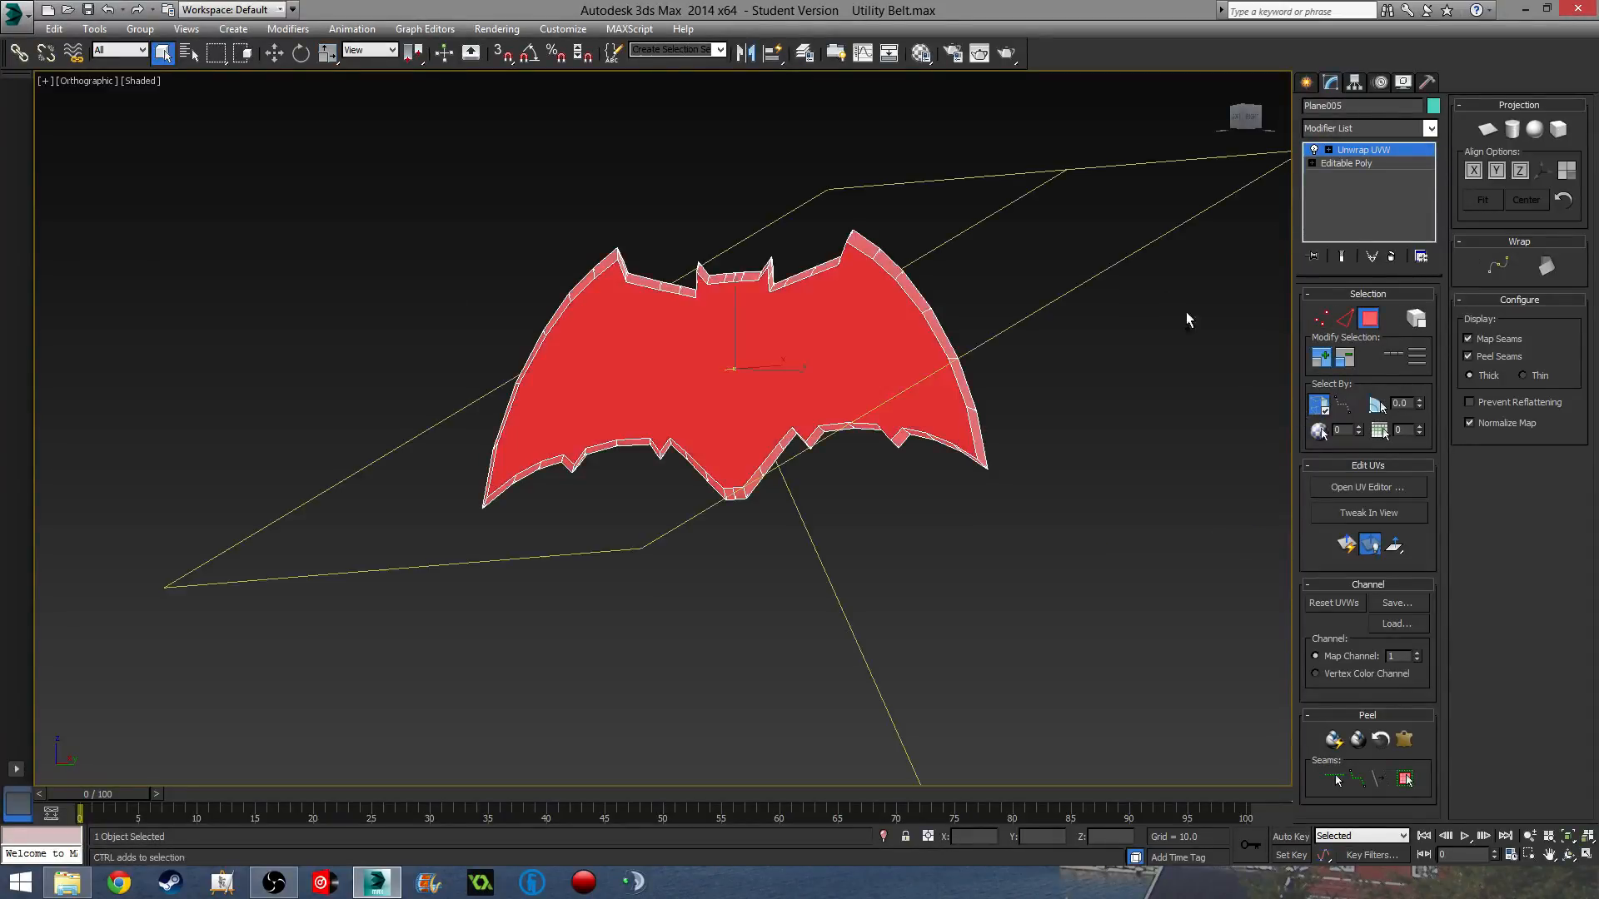
# Unwrap the selected faces in the UV editor with Flatten Mapping, and close the editor.
pyautogui.click(1395, 487)
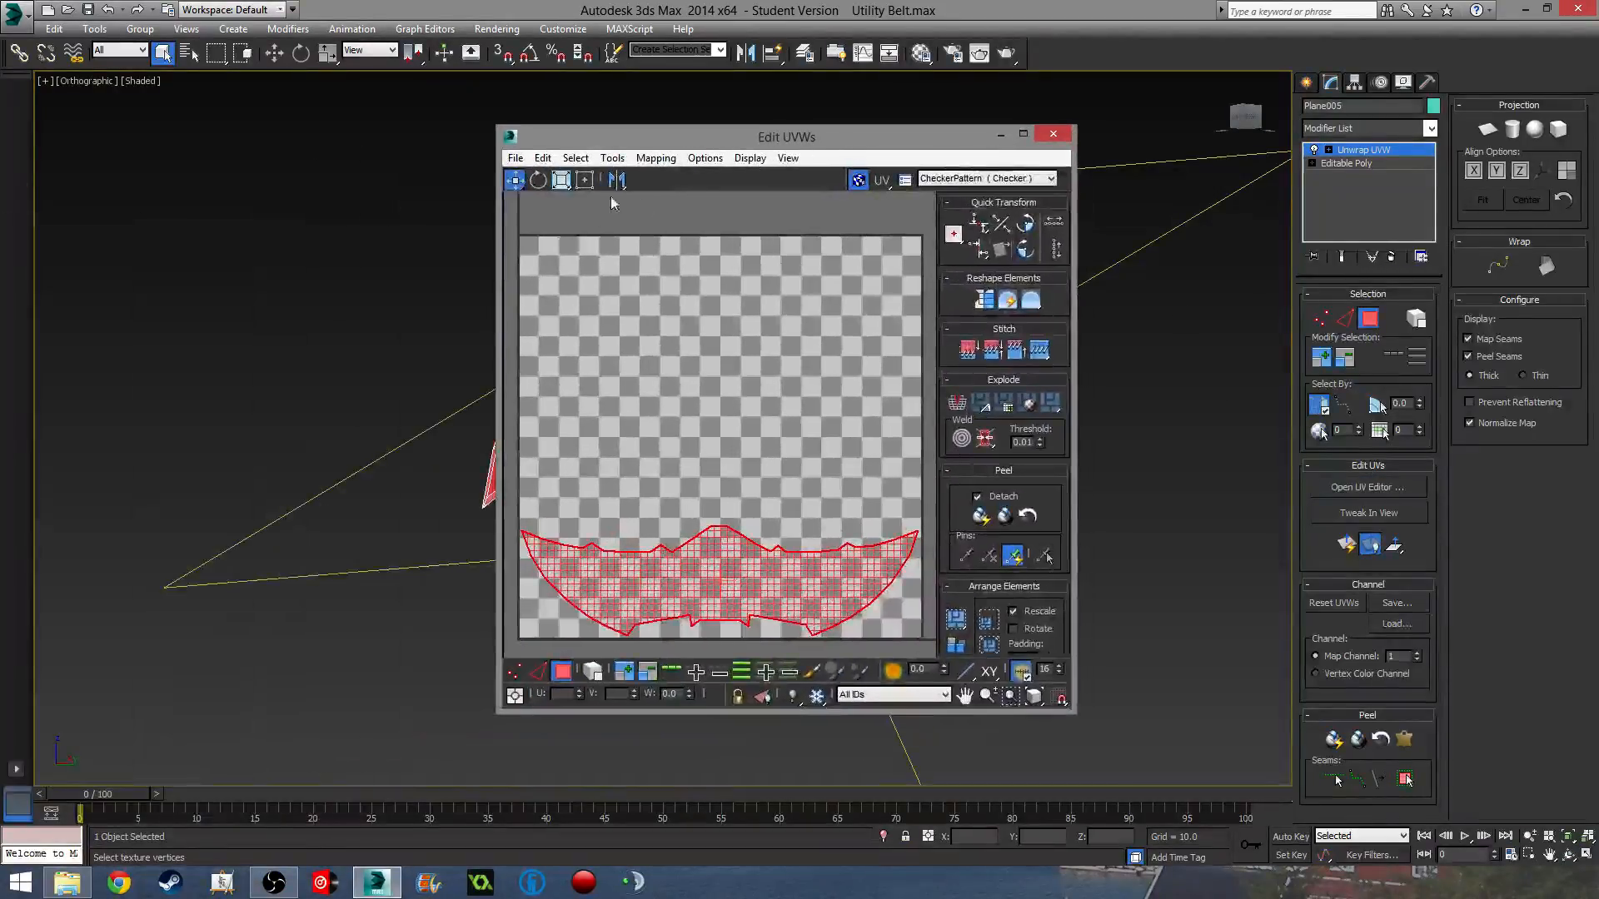
pyautogui.click(655, 159)
pyautogui.click(698, 177)
pyautogui.click(263, 131)
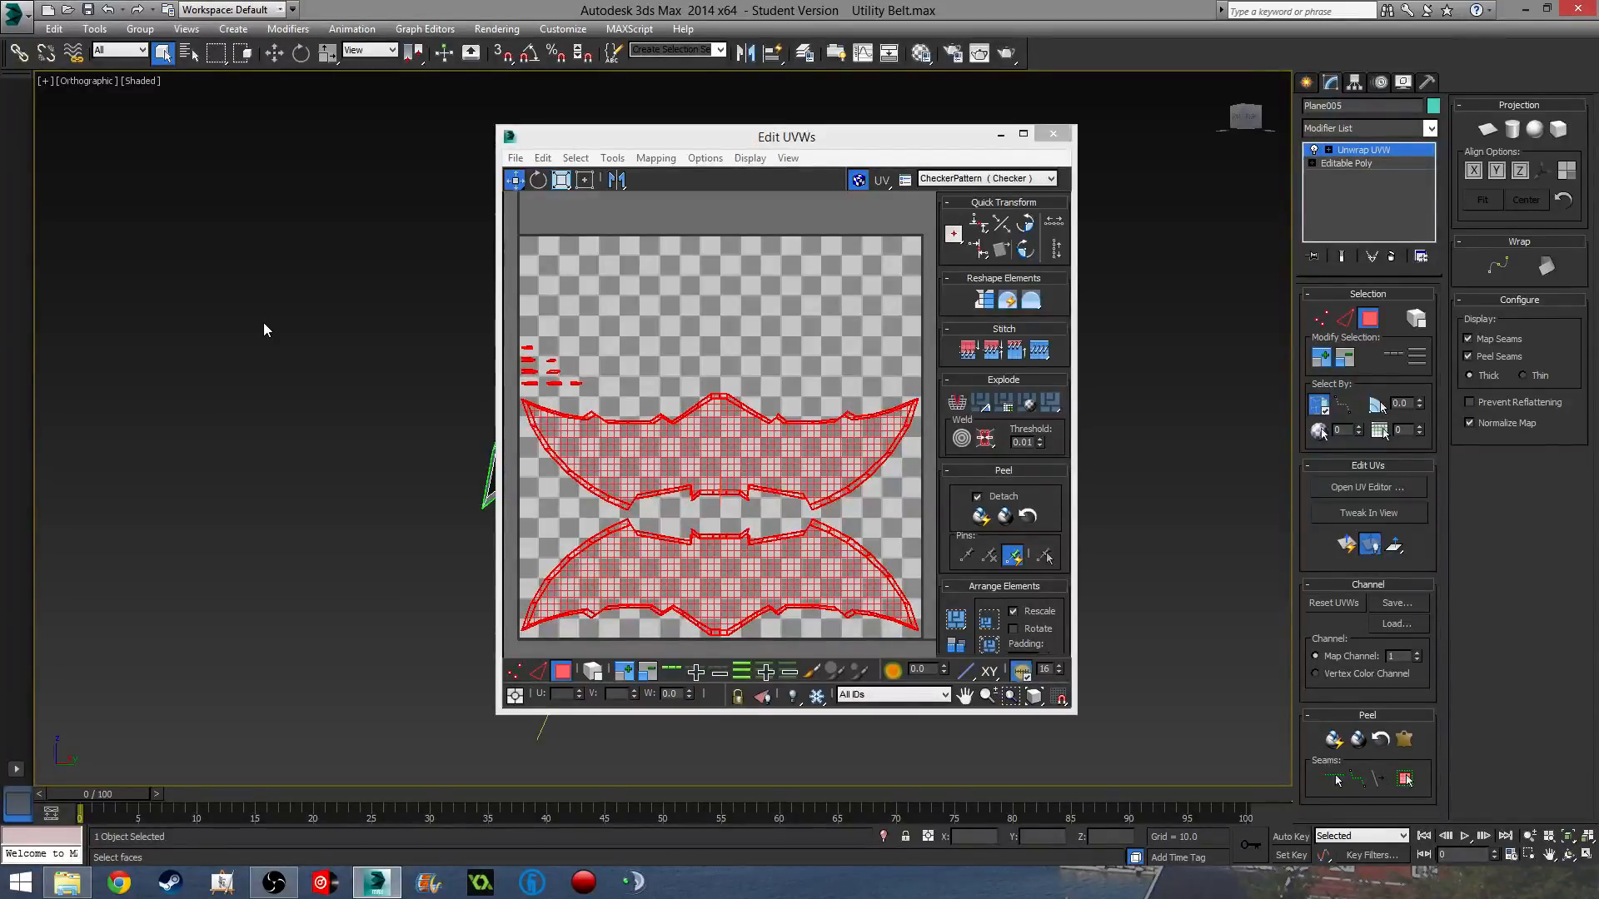
pyautogui.click(1055, 136)
# Leave face selection, centre the bat's pivot on the object and align it to the world axes.
pyautogui.keyDown('alt'); pyautogui.moveTo(1202, 278); pyautogui.dragTo(836, 440, button='middle'); pyautogui.keyUp('alt')
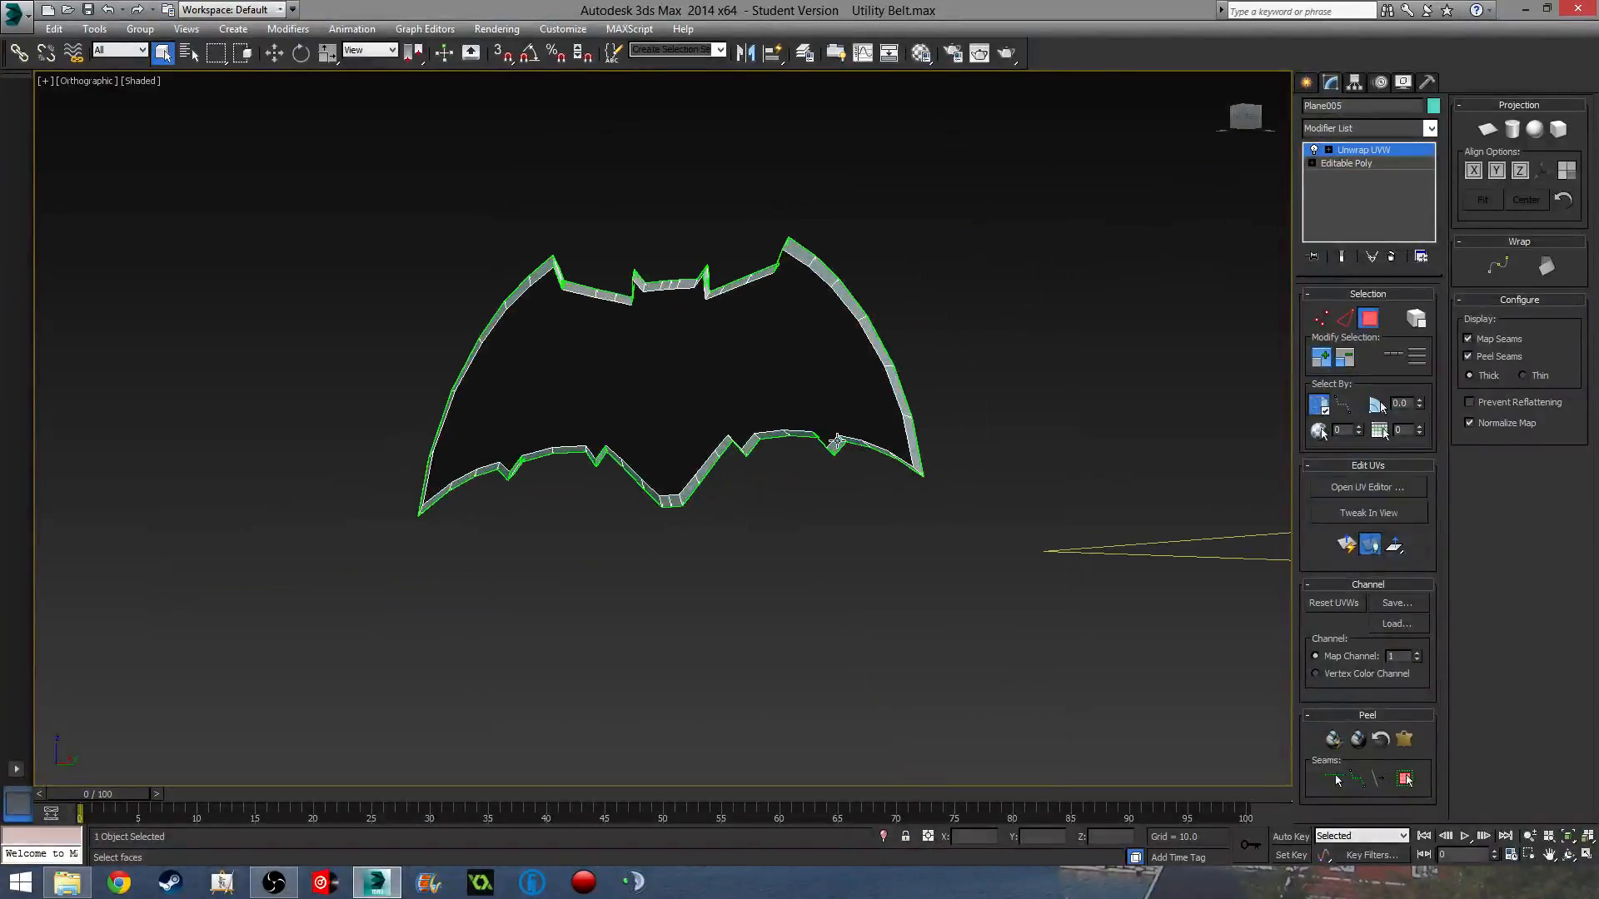
pyautogui.moveTo(963, 529); pyautogui.dragTo(727, 391, button='middle')
pyautogui.scroll(-4, 727, 391)
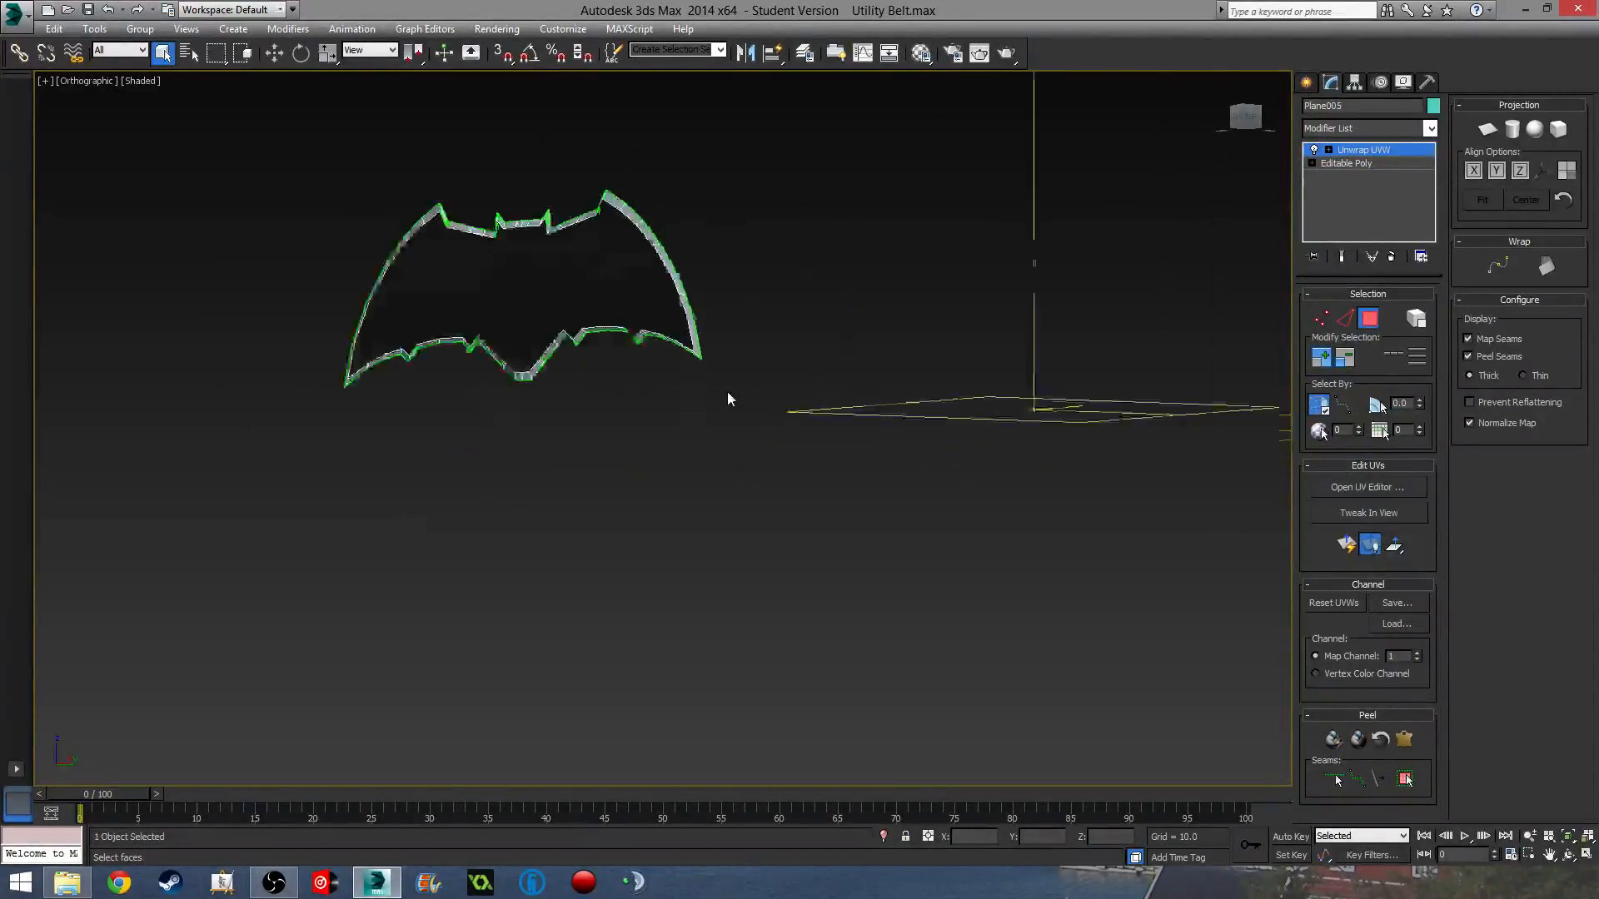
pyautogui.click(1370, 318)
pyautogui.click(825, 317)
pyautogui.moveTo(603, 341); pyautogui.dragTo(617, 361, button='middle')
pyautogui.click(617, 360)
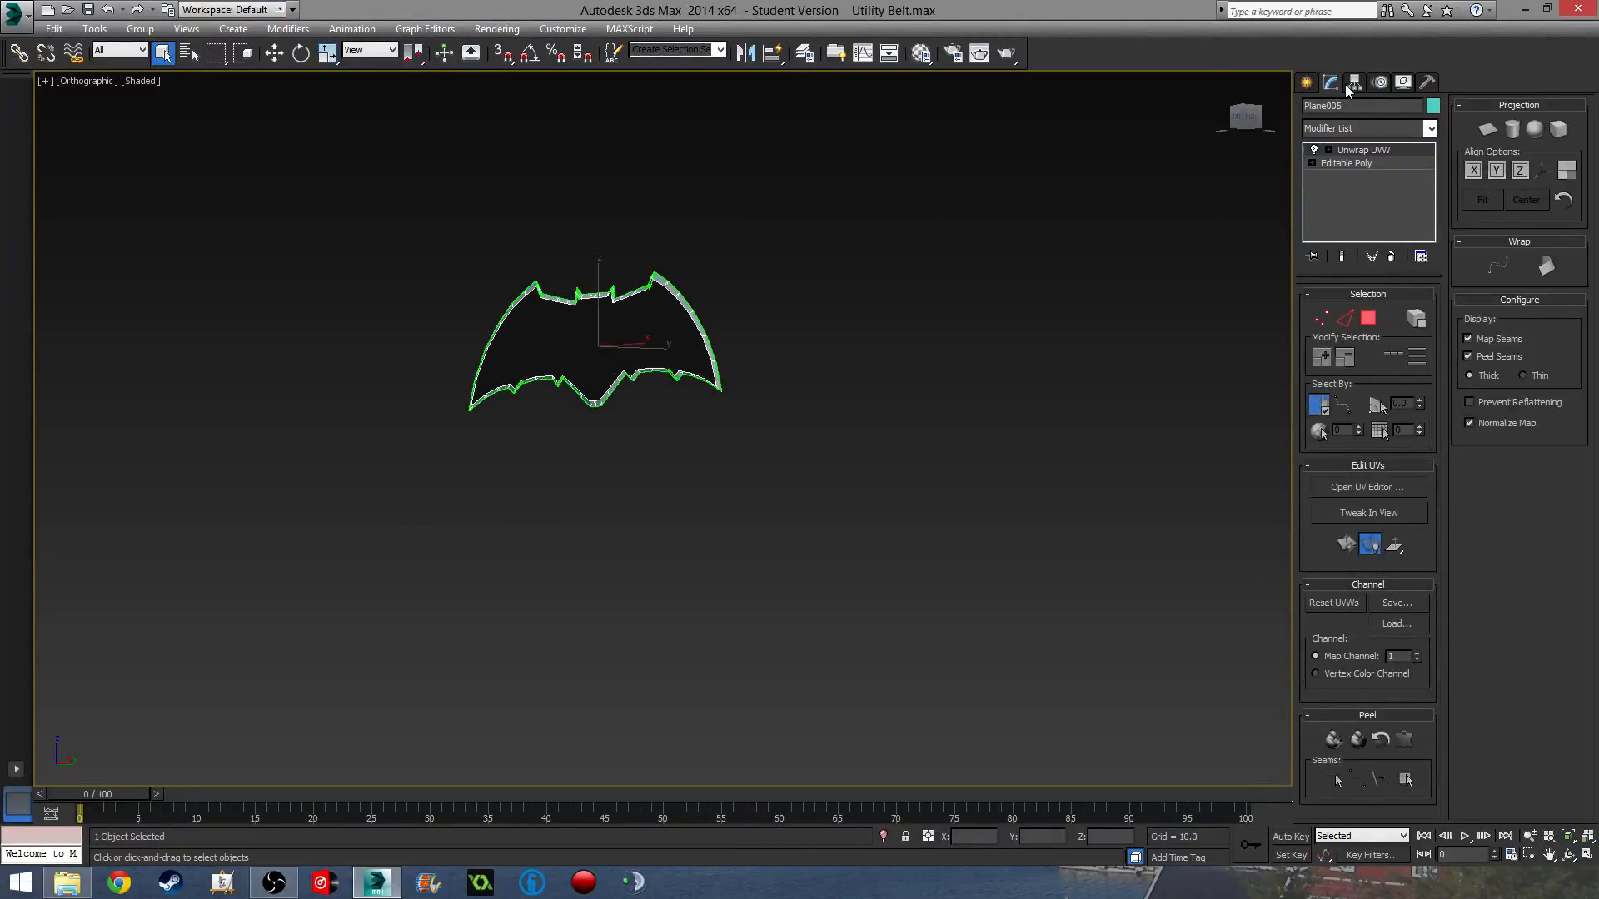
pyautogui.click(1352, 83)
pyautogui.click(1374, 274)
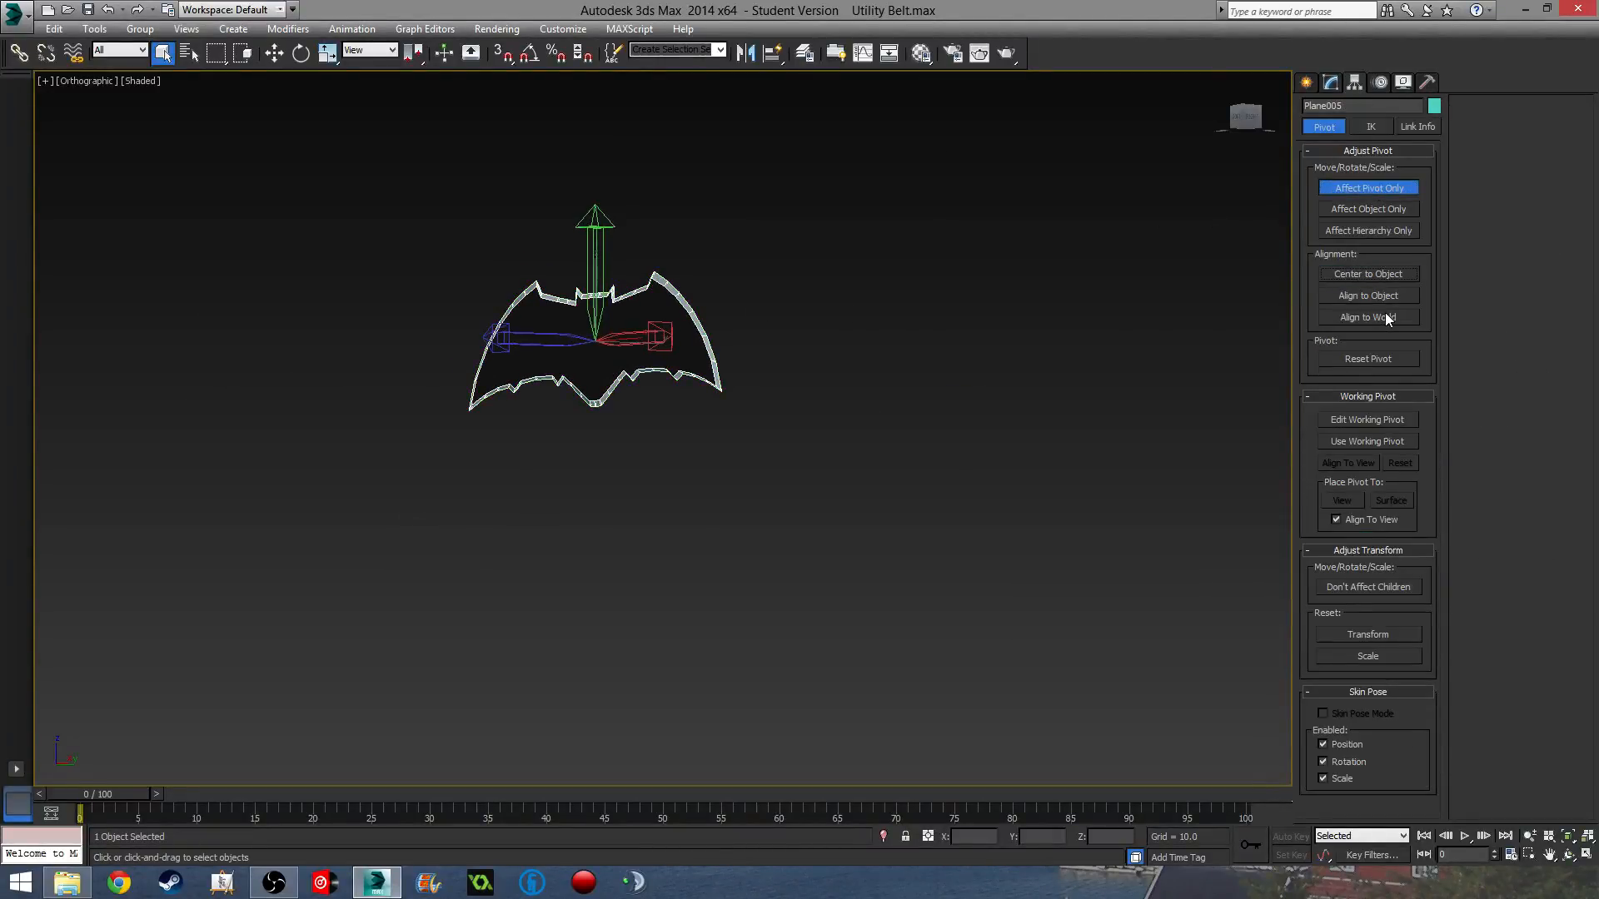
pyautogui.click(1367, 319)
# Deselect the bat and run a test render of it from an oblique front view.
pyautogui.keyDown('alt'); pyautogui.moveTo(1211, 210); pyautogui.dragTo(805, 451, button='middle'); pyautogui.keyUp('alt')
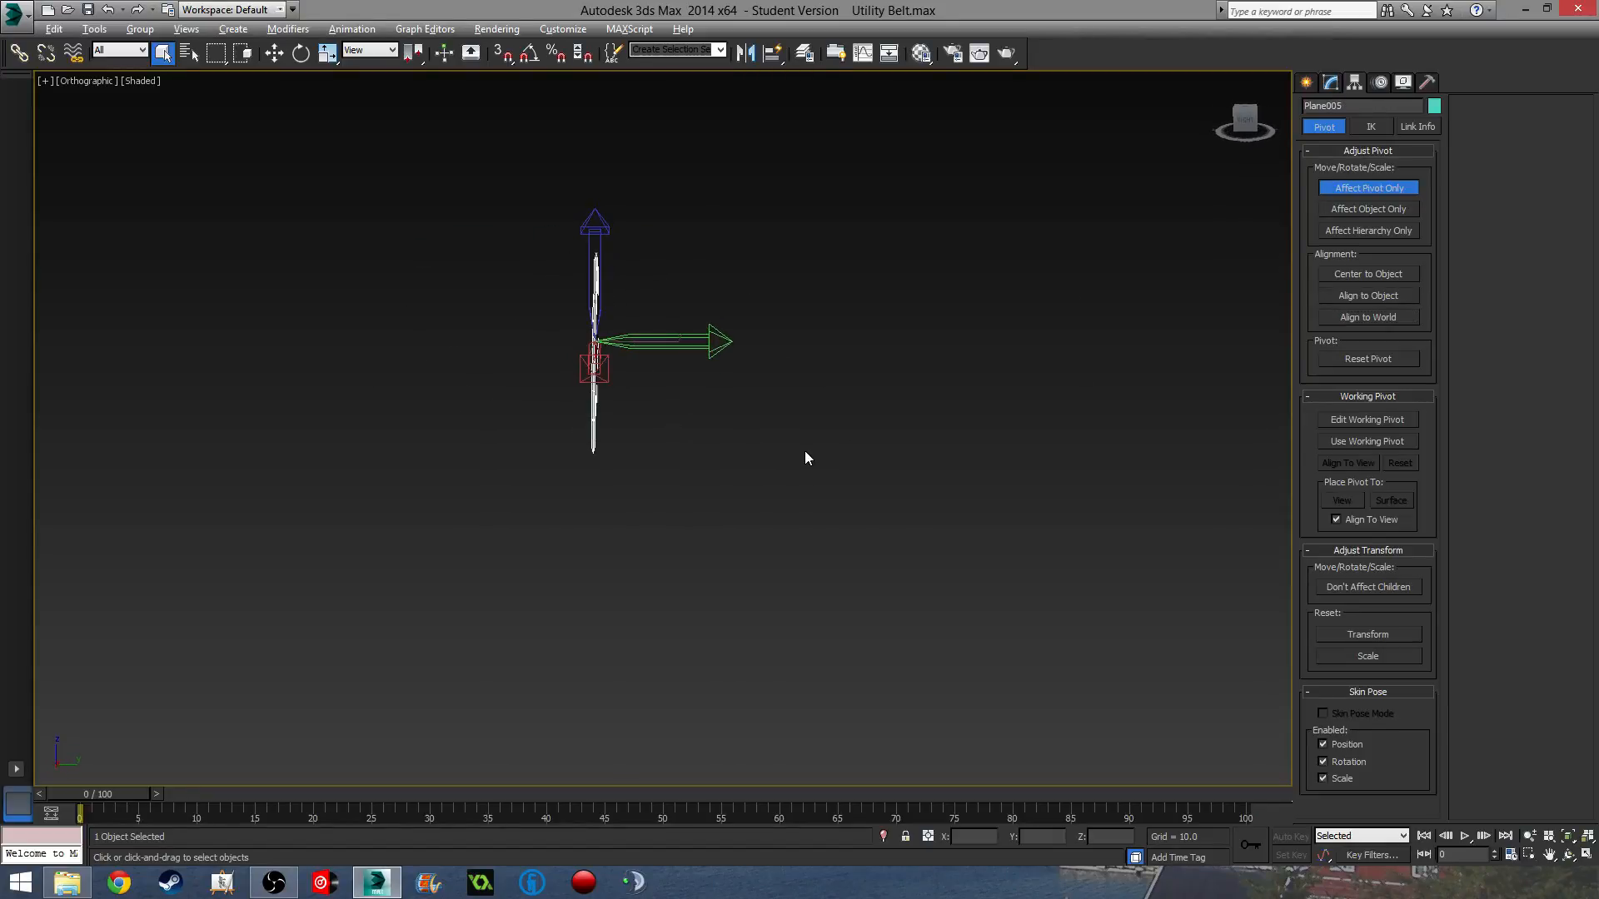
pyautogui.click(606, 408)
pyautogui.keyDown('alt'); pyautogui.moveTo(606, 408); pyautogui.dragTo(670, 423, button='middle'); pyautogui.keyUp('alt')
pyautogui.scroll(5, 471, 358)
pyautogui.moveTo(471, 358); pyautogui.dragTo(516, 325, button='middle')
pyautogui.hotkey('shift', 'q')
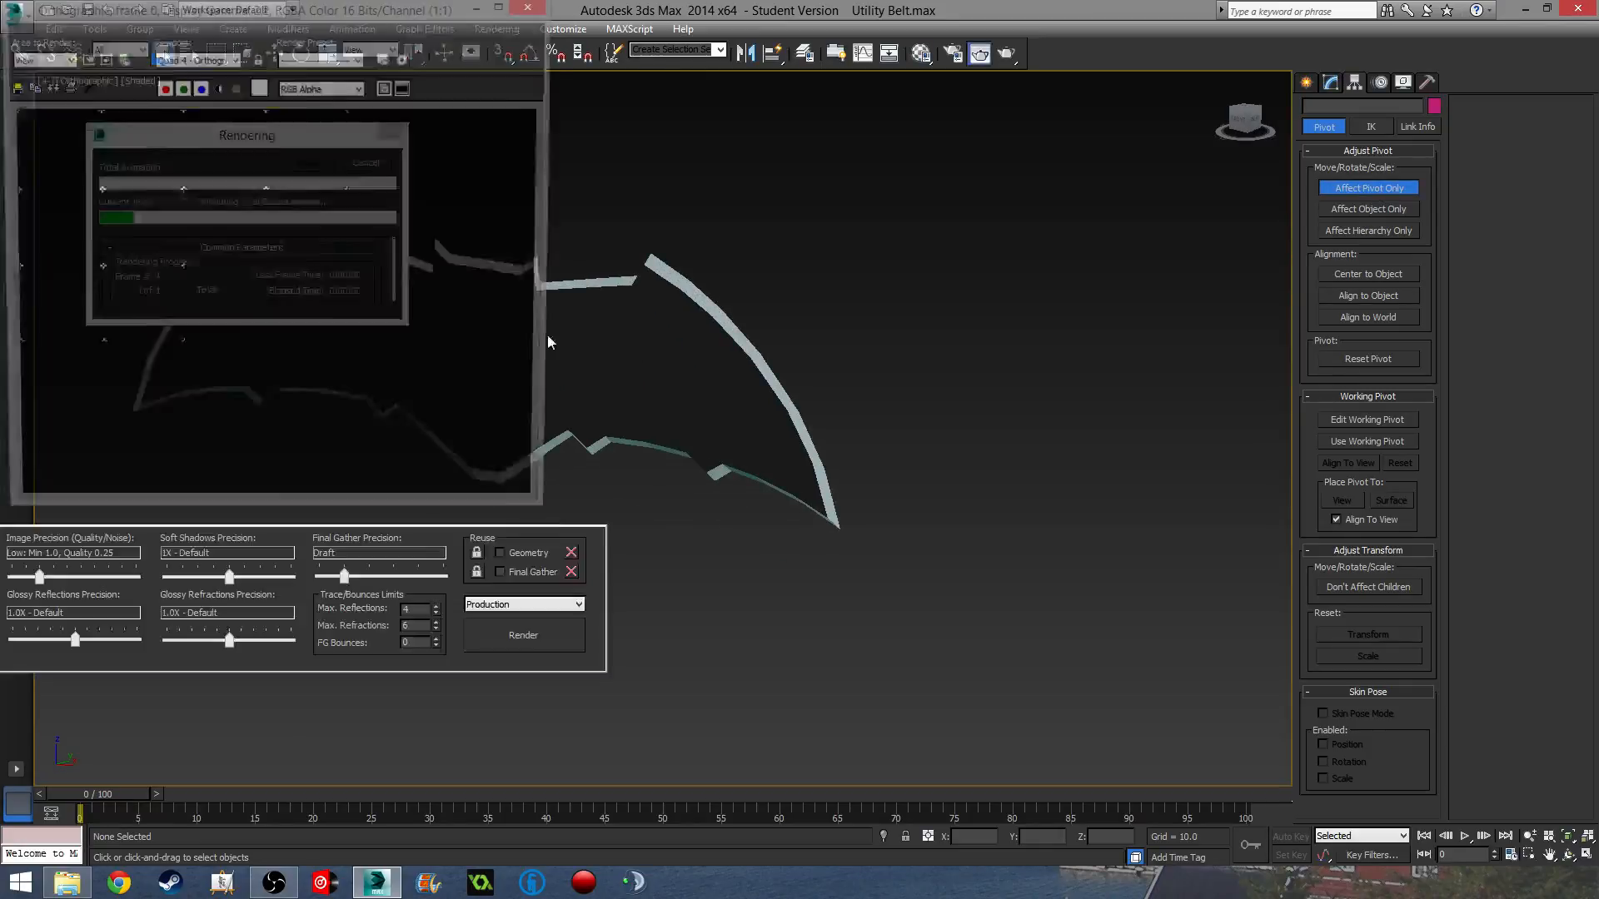
pyautogui.click(534, 9)
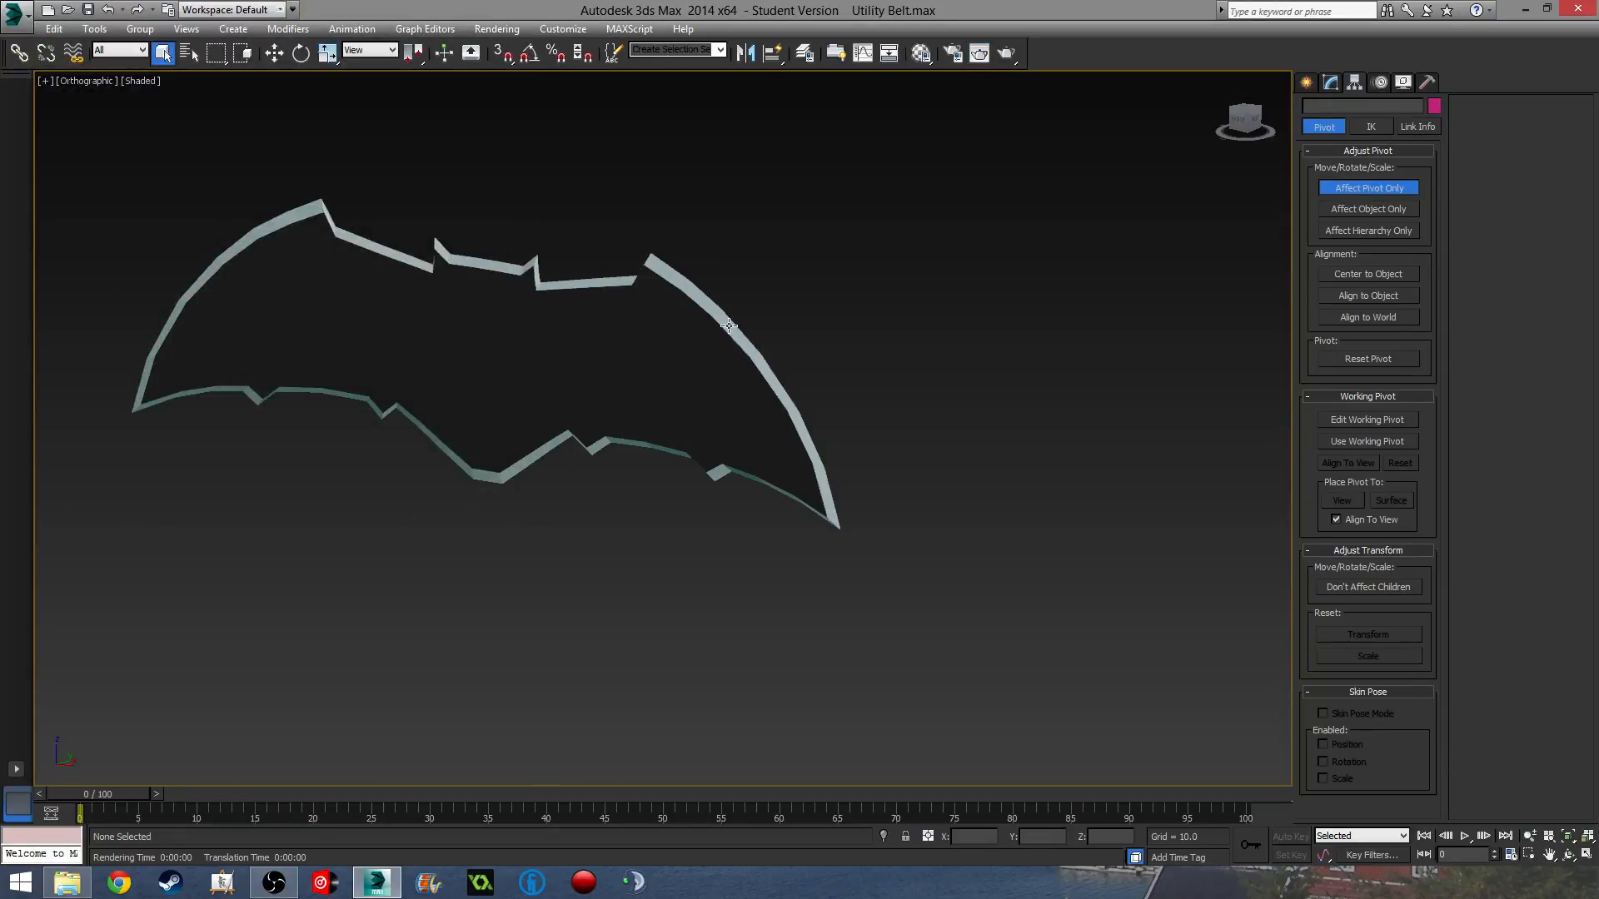
# Lighten the Blade sub-material of batarang to a pale lavender-white and raise its glossiness to about 73.
pyautogui.click(729, 326)
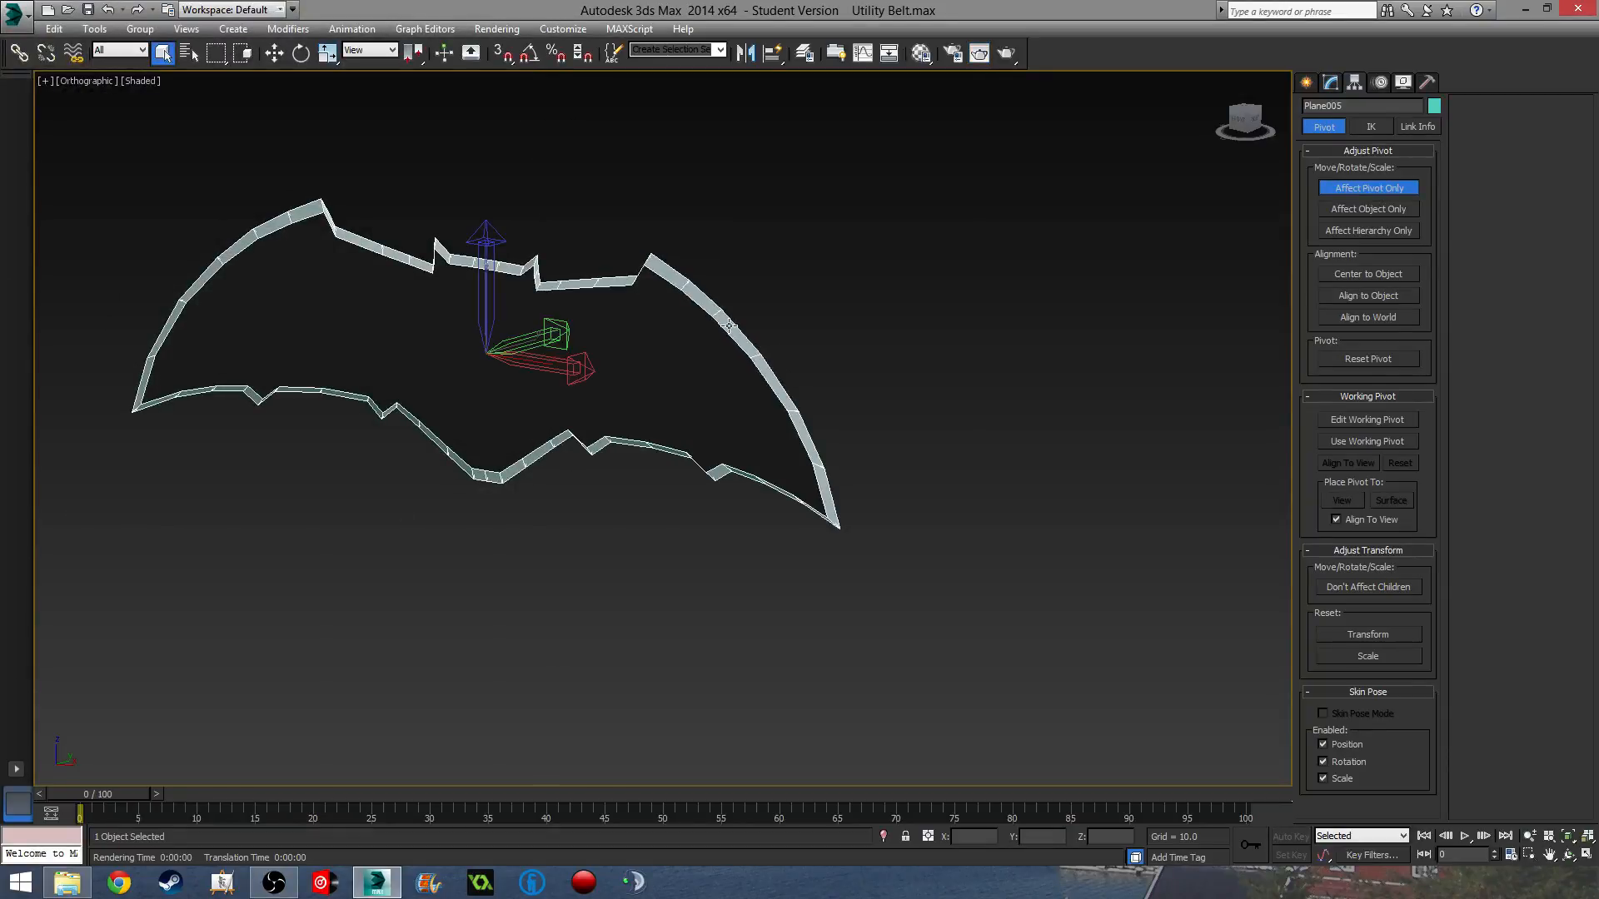
pyautogui.click(1329, 82)
pyautogui.moveTo(699, 408); pyautogui.dragTo(742, 367, button='middle')
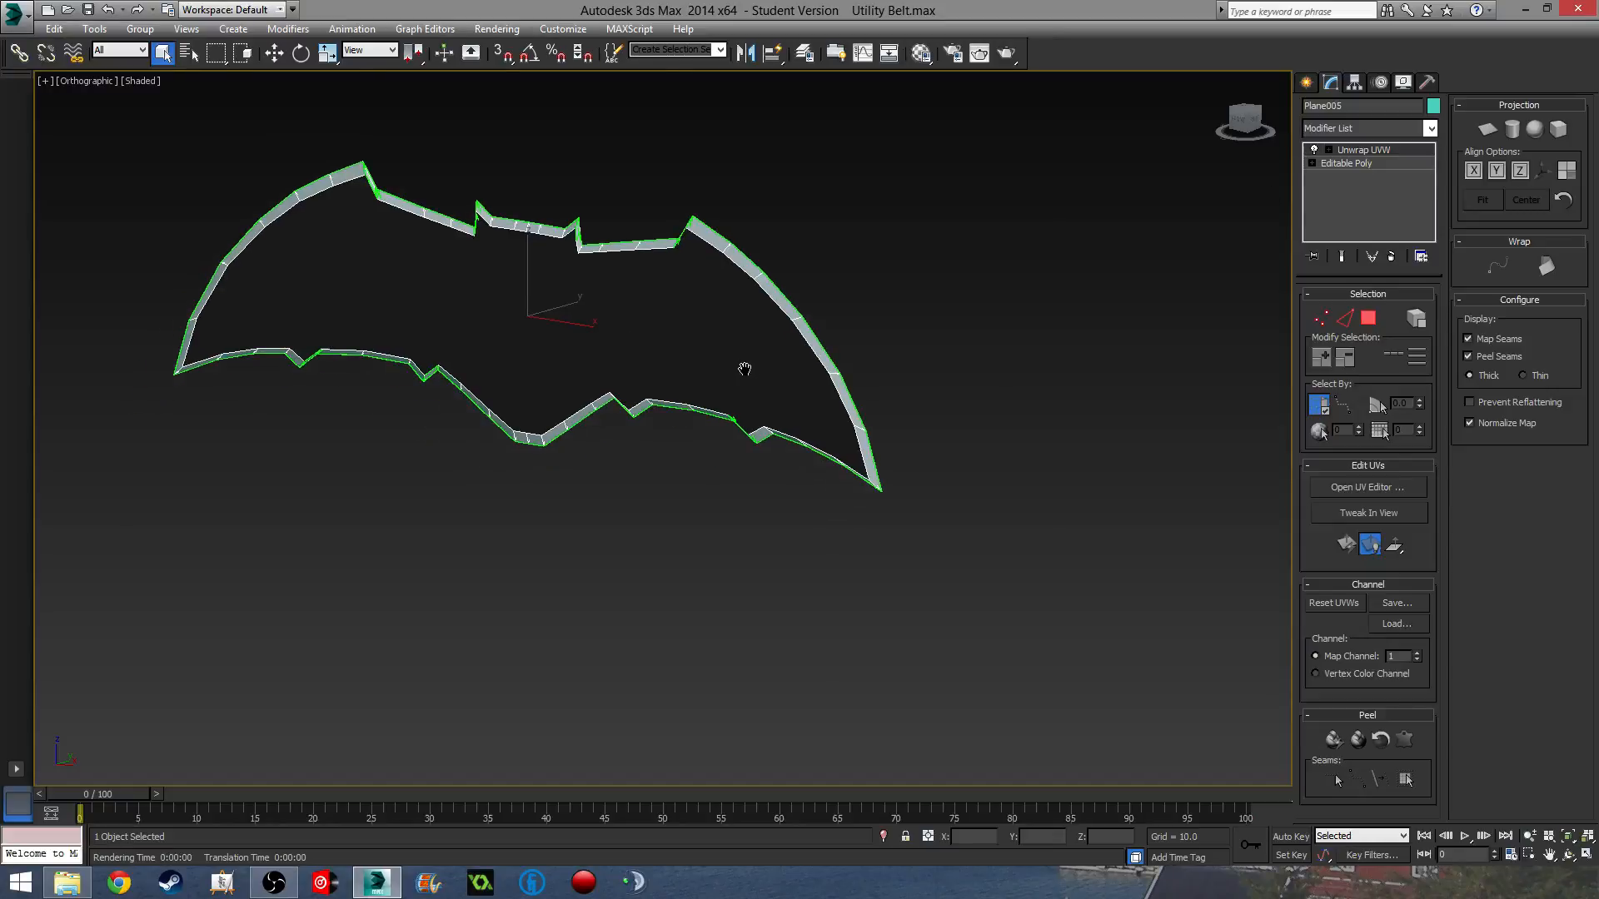
pyautogui.press('m')
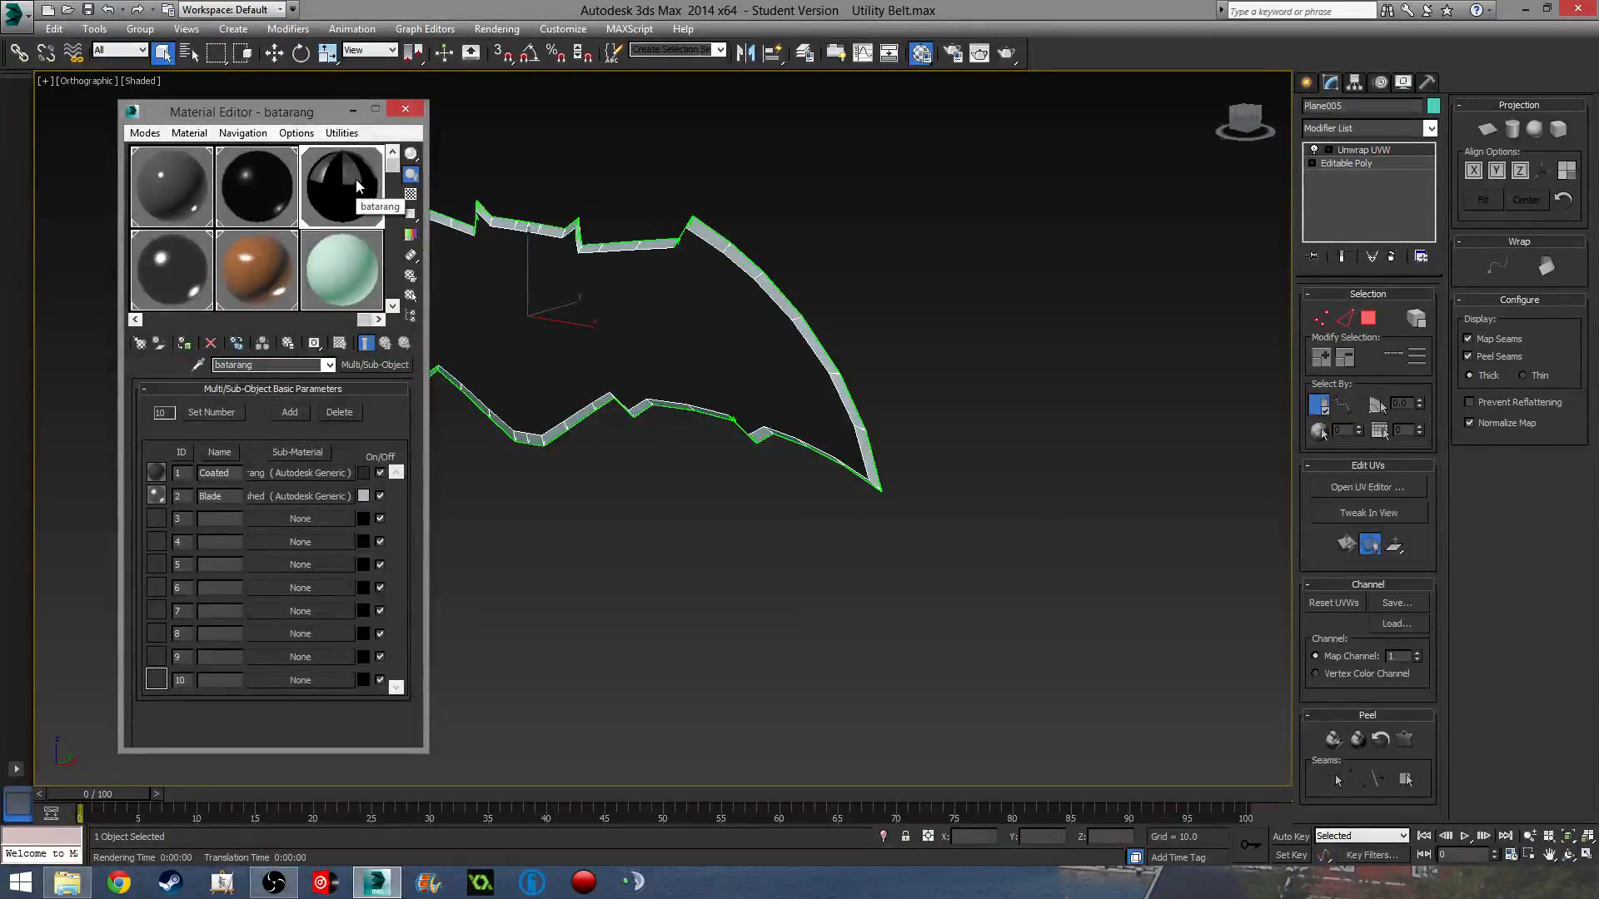
pyautogui.click(315, 502)
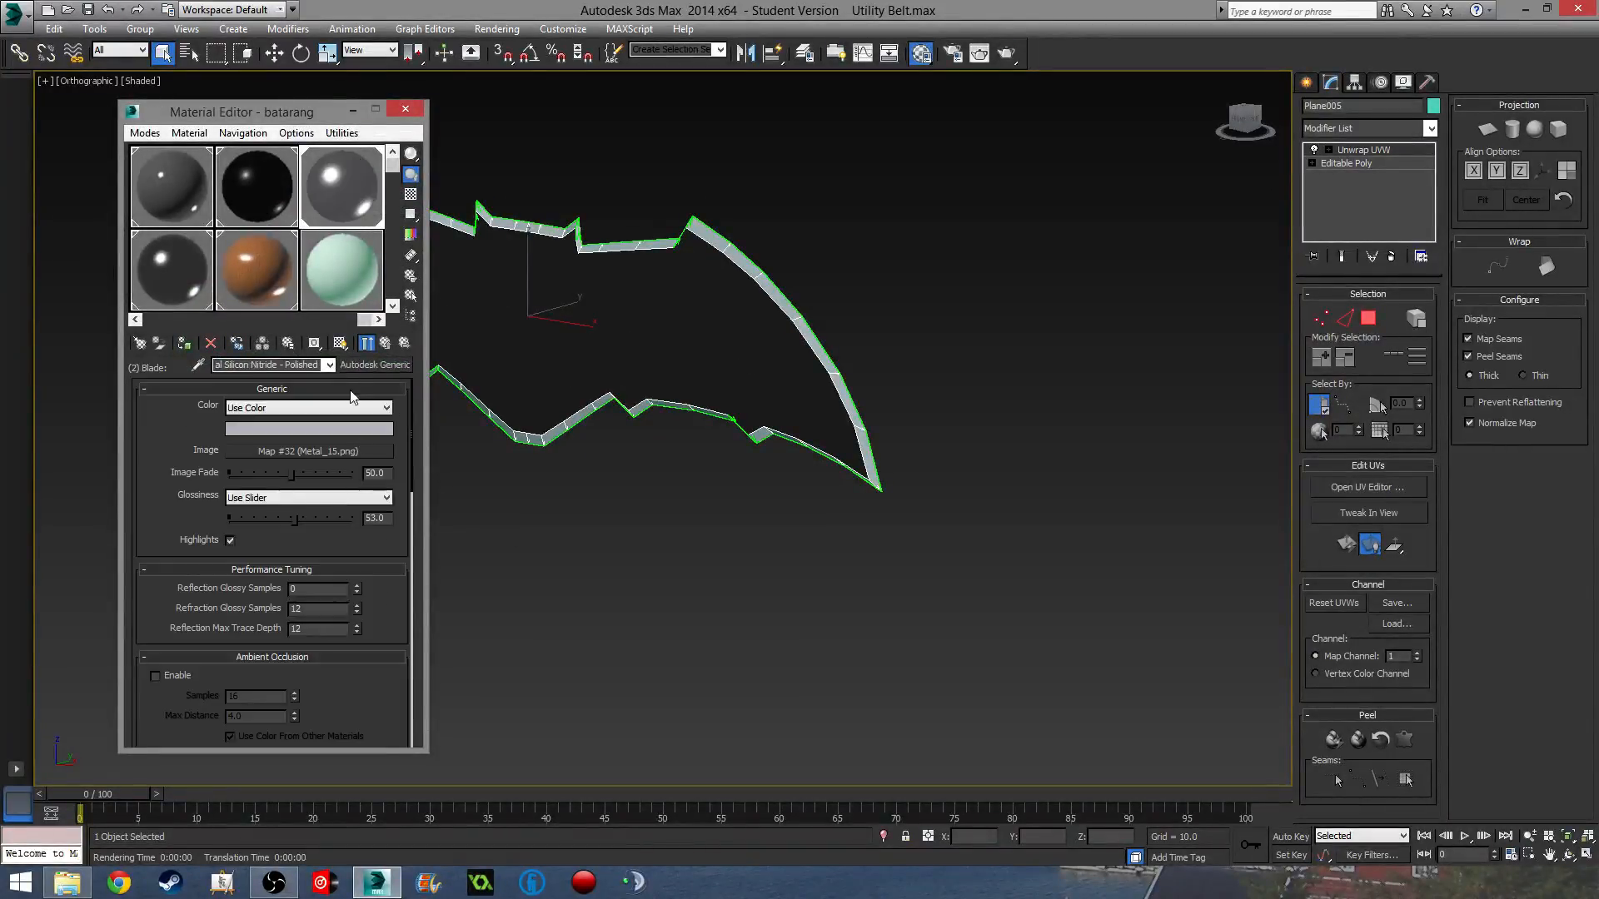
pyautogui.click(358, 428)
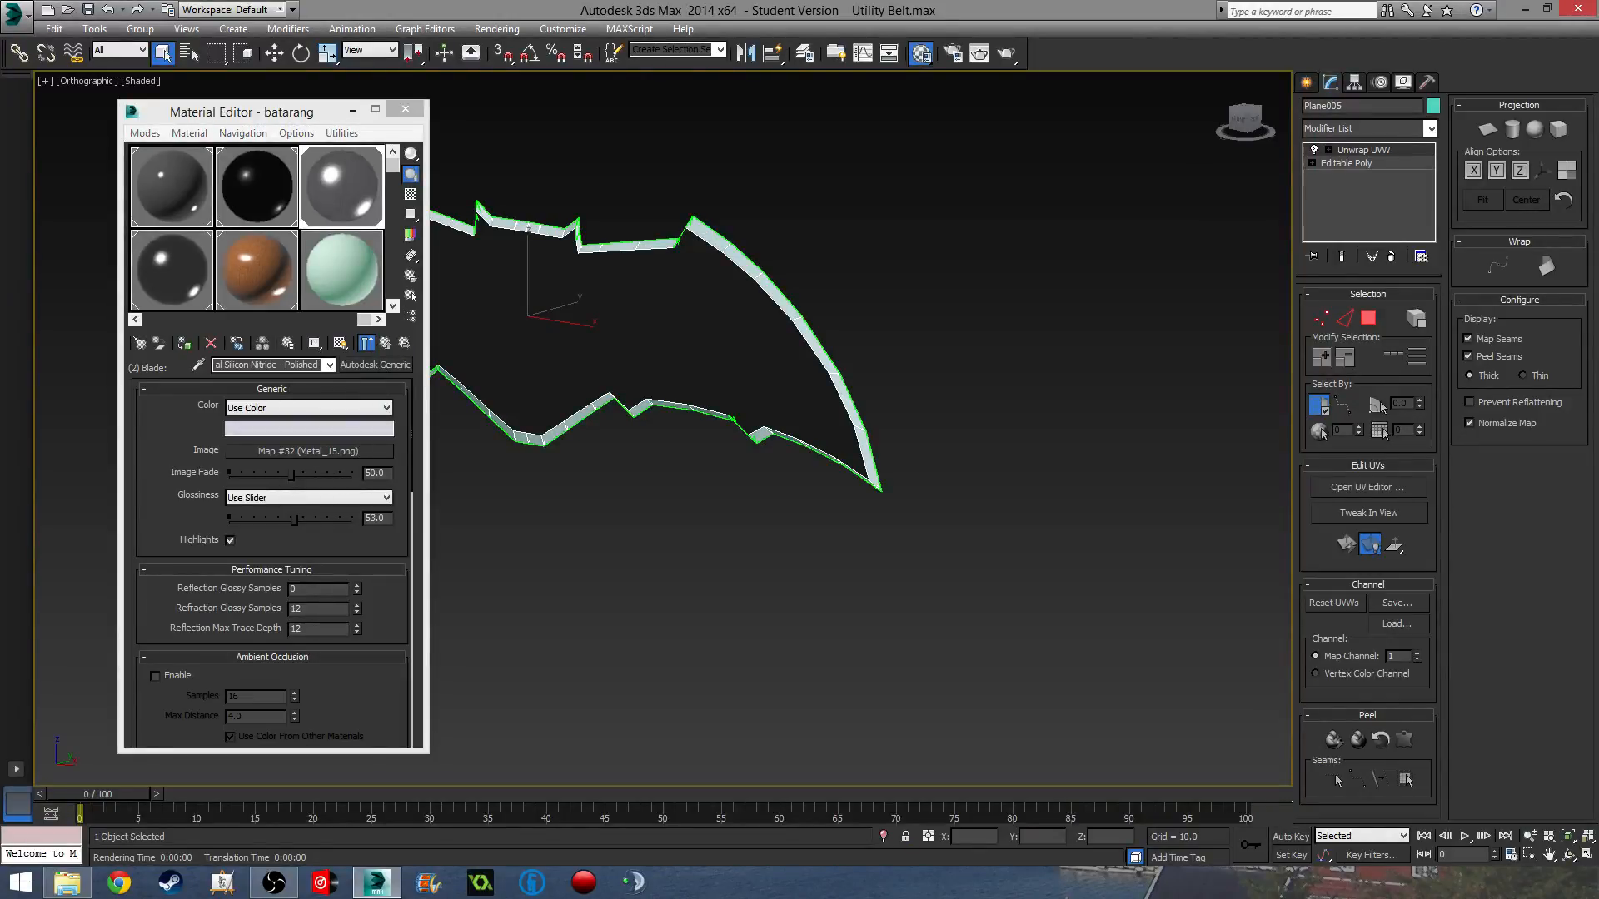
pyautogui.press('Return')
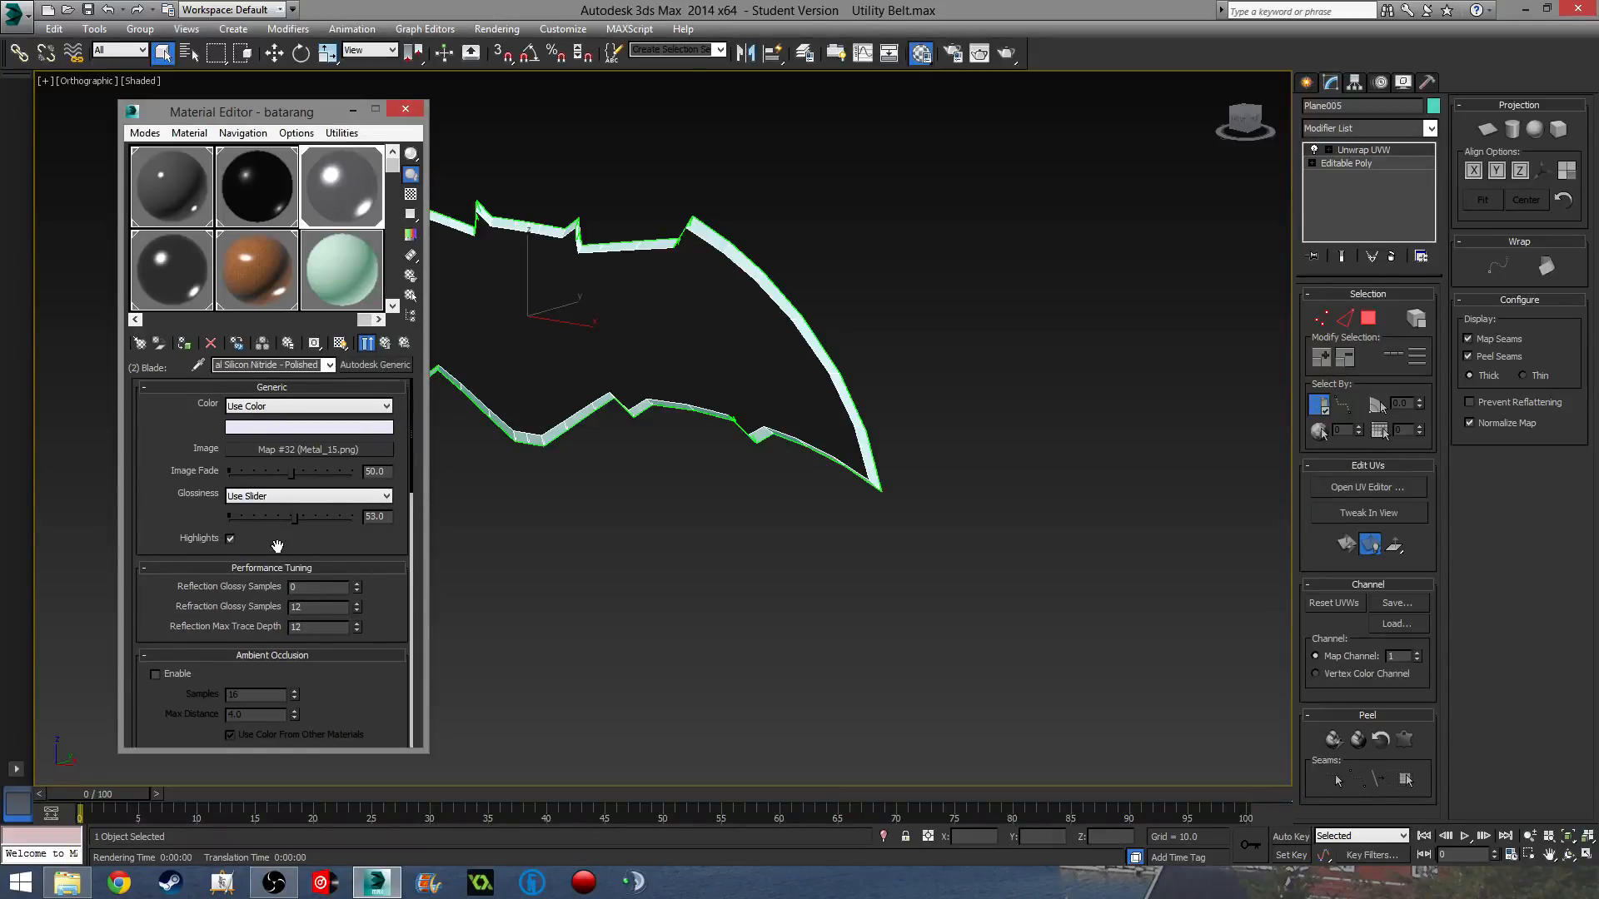
pyautogui.scroll(-1, 261, 541)
pyautogui.moveTo(296, 507); pyautogui.dragTo(318, 513)
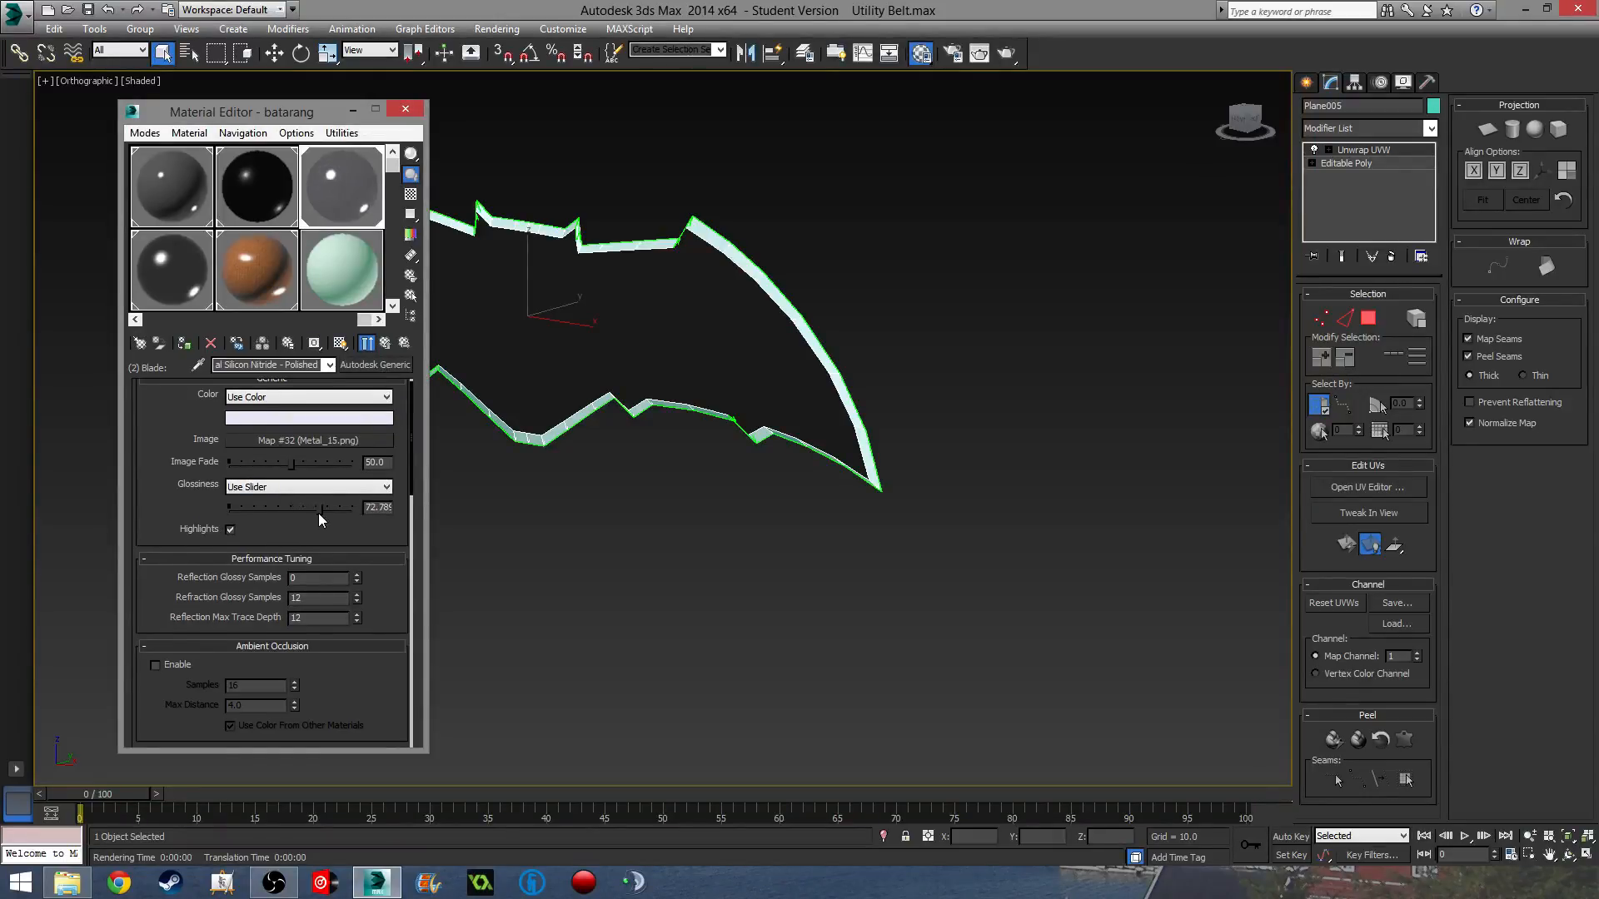
# Render the bat again to check the adjusted Blade material, and close the render.
pyautogui.moveTo(670, 555); pyautogui.dragTo(919, 636, button='middle')
pyautogui.hotkey('shift', 'q')
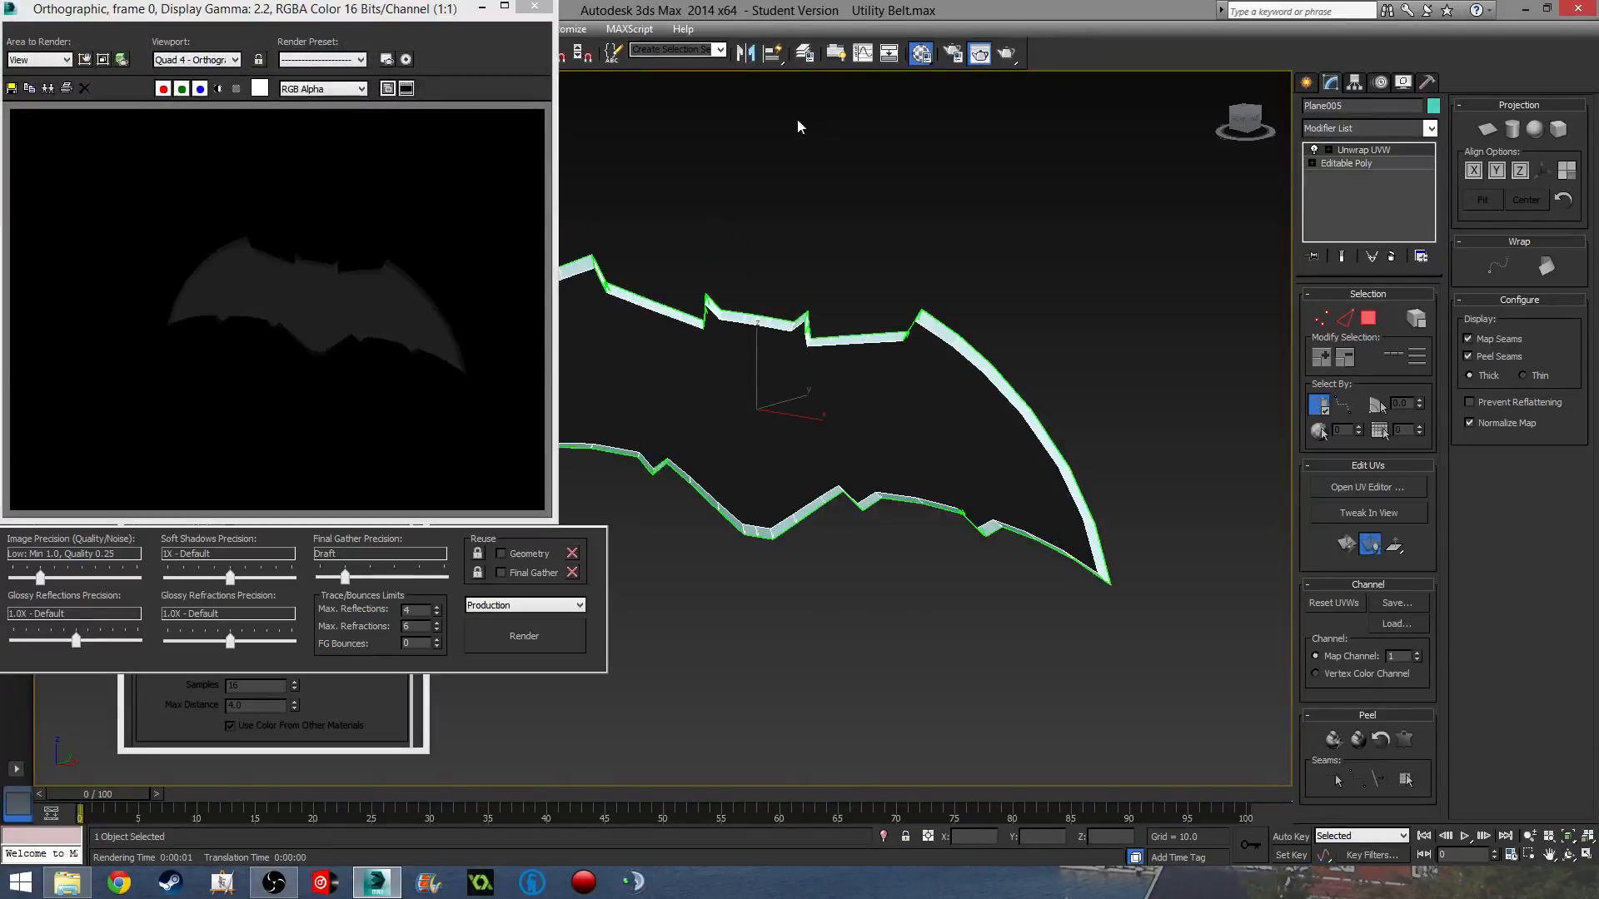
pyautogui.click(547, 8)
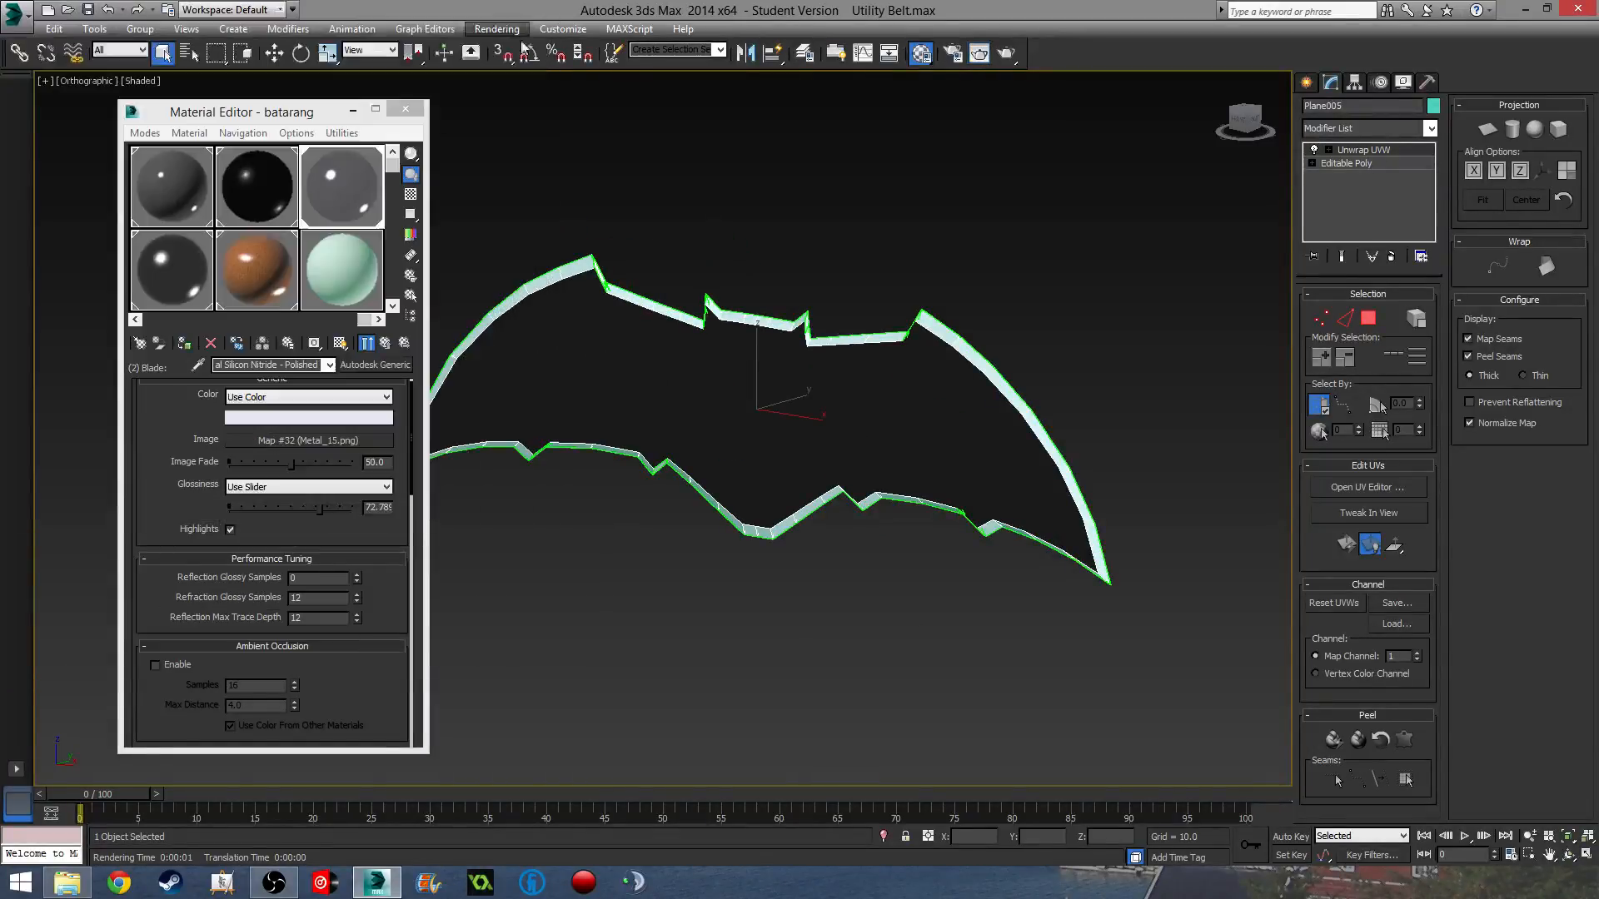
# Try the Chrome - Polished metal material on the batarang's Blade slot and test render the bat.
pyautogui.click(374, 364)
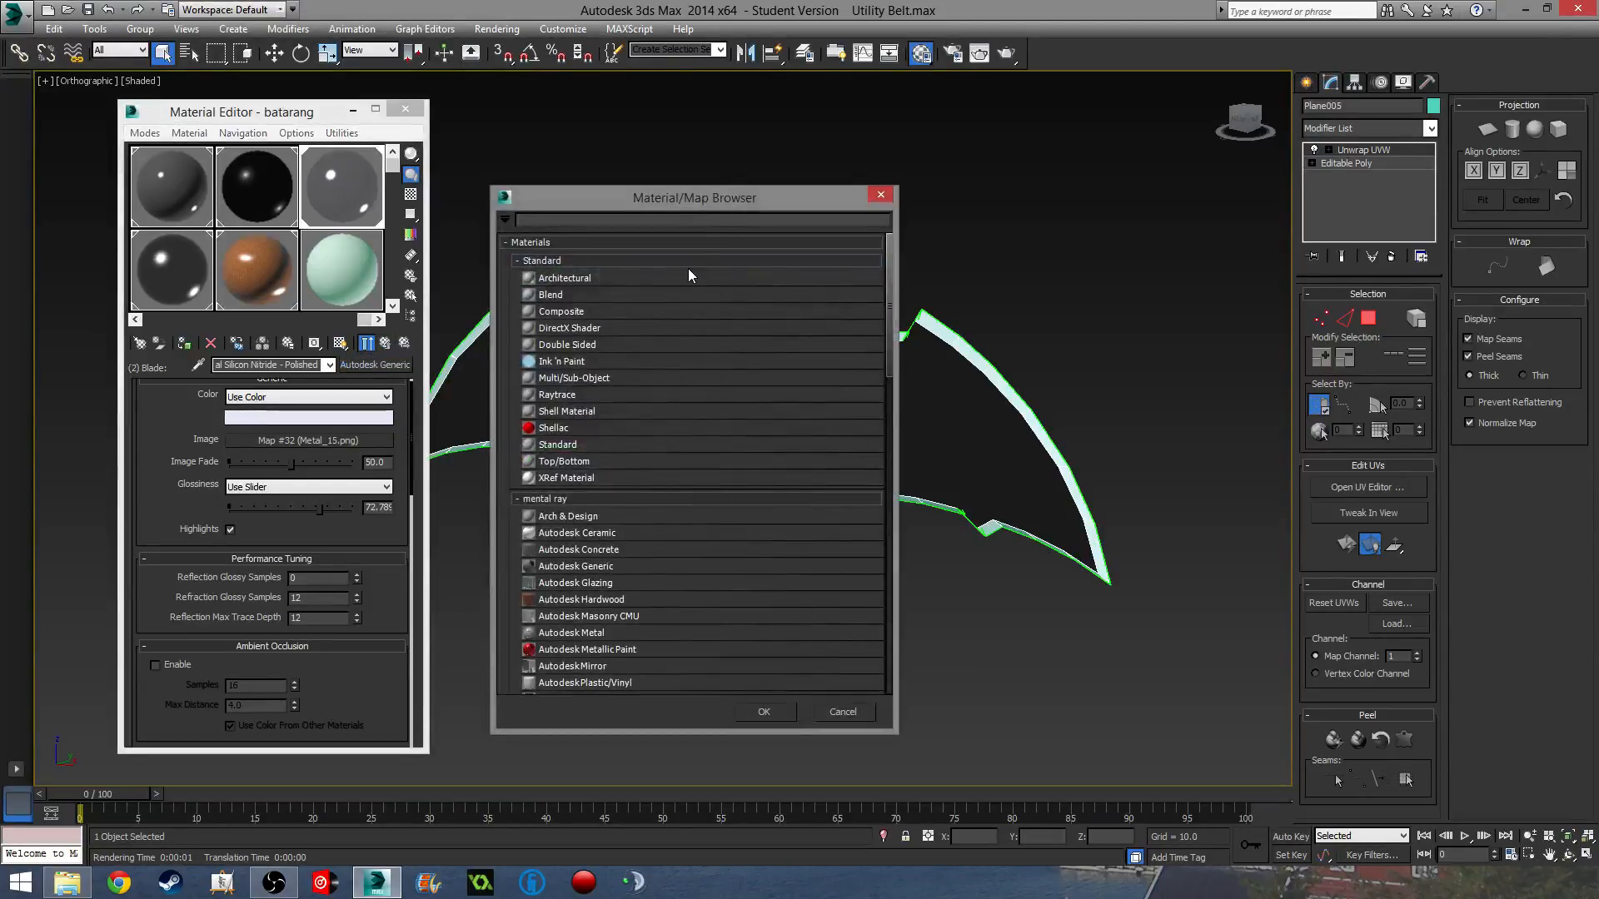
pyautogui.moveTo(889, 279); pyautogui.dragTo(891, 621)
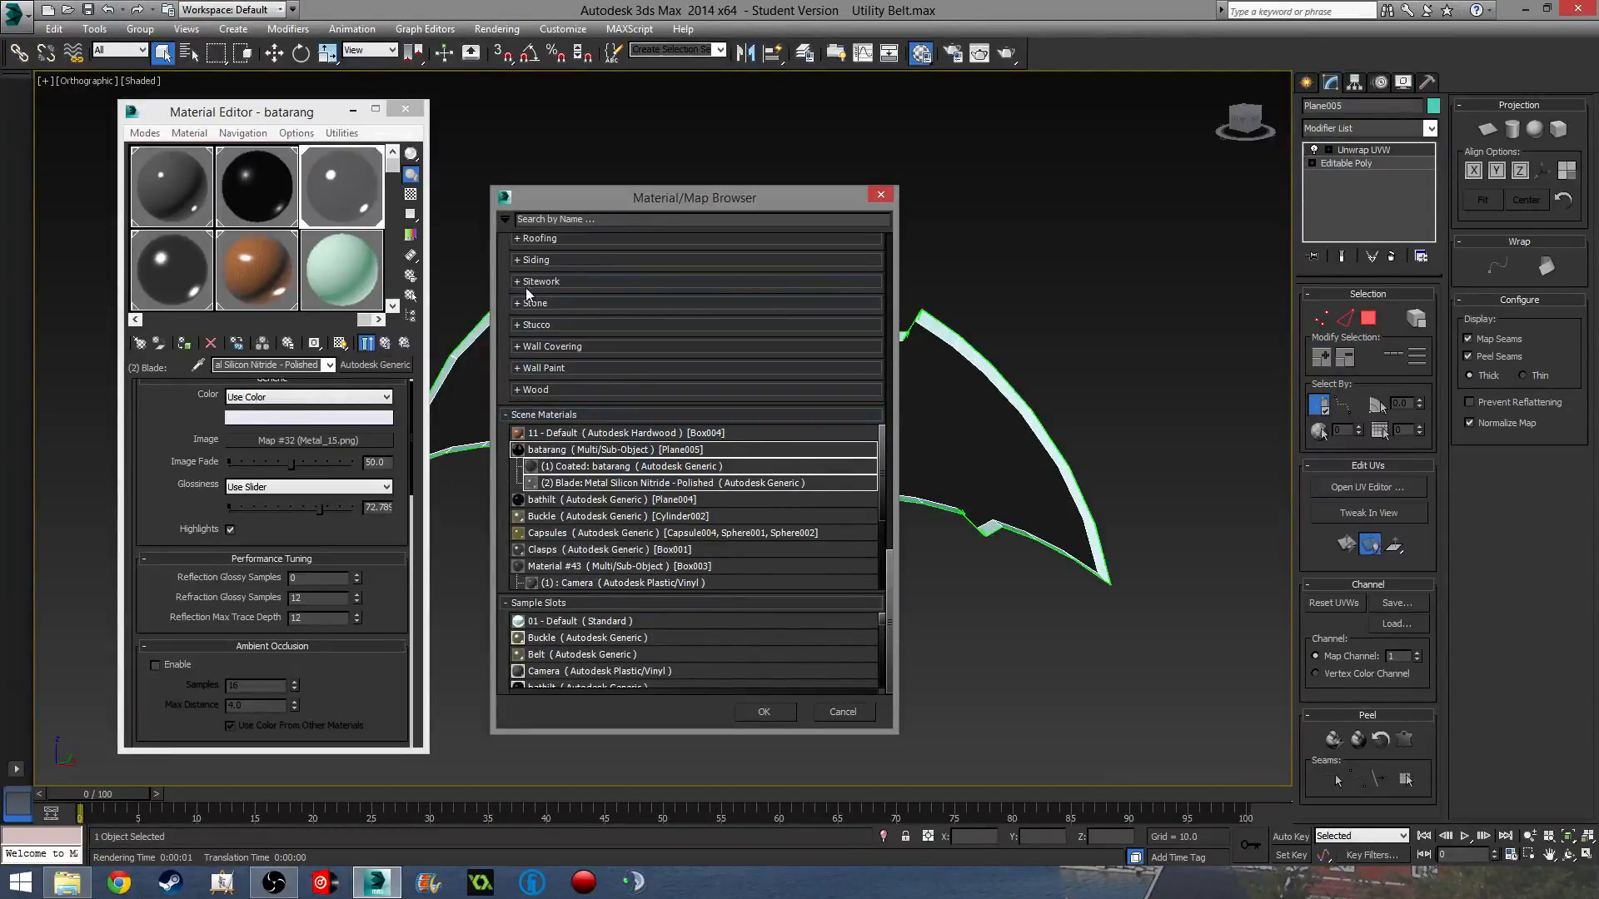
pyautogui.scroll(5, 527, 287)
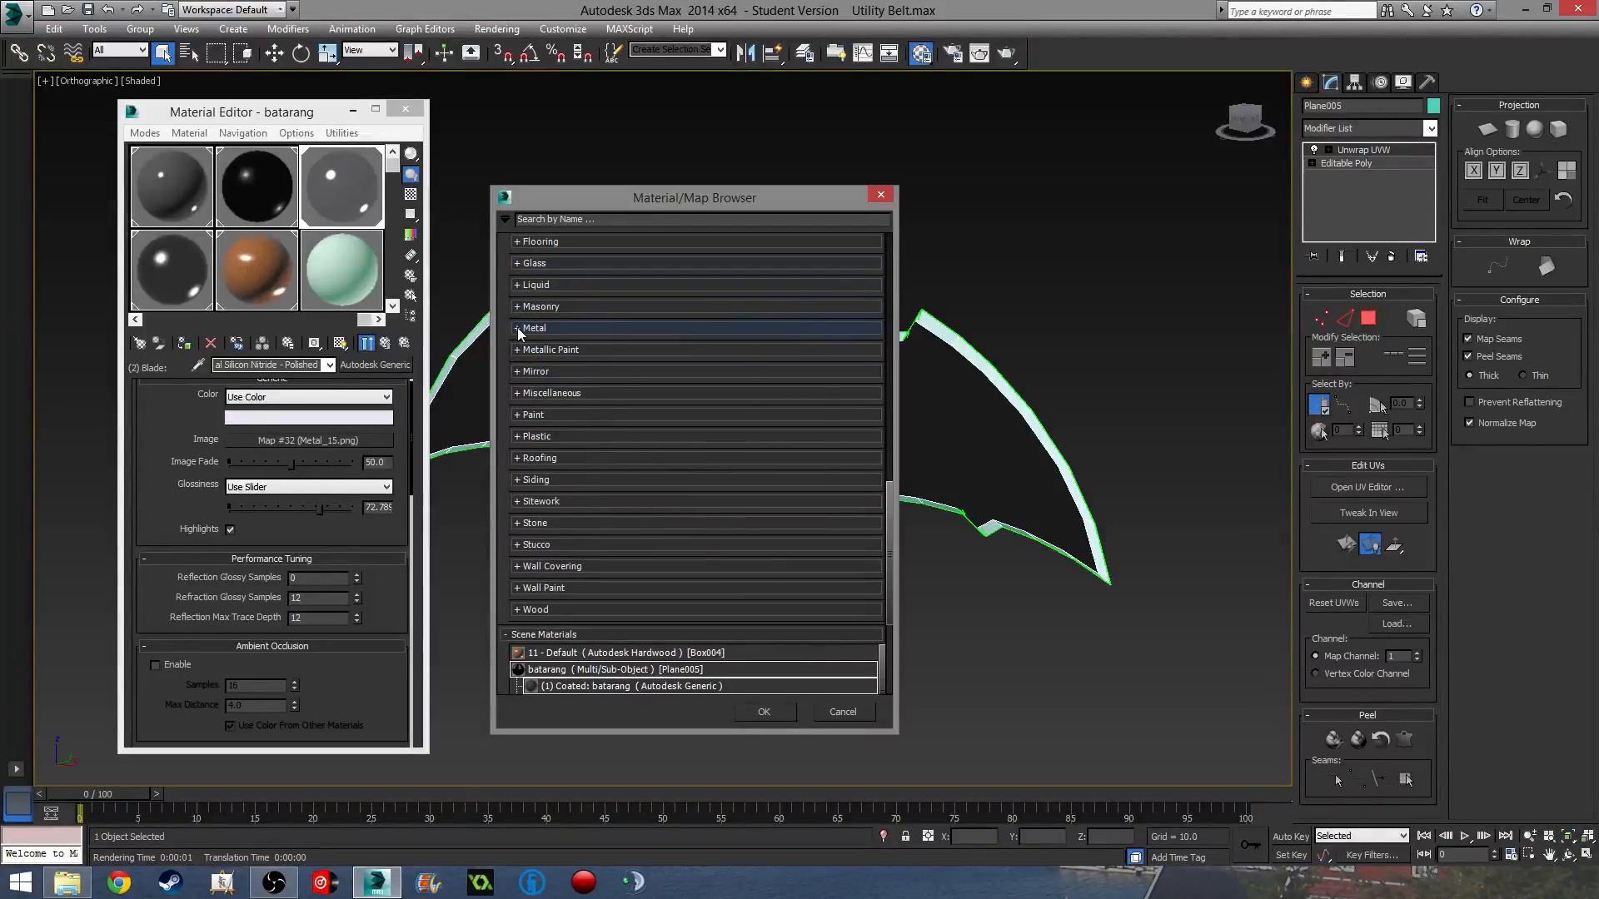
pyautogui.click(517, 327)
pyautogui.scroll(-3, 672, 458)
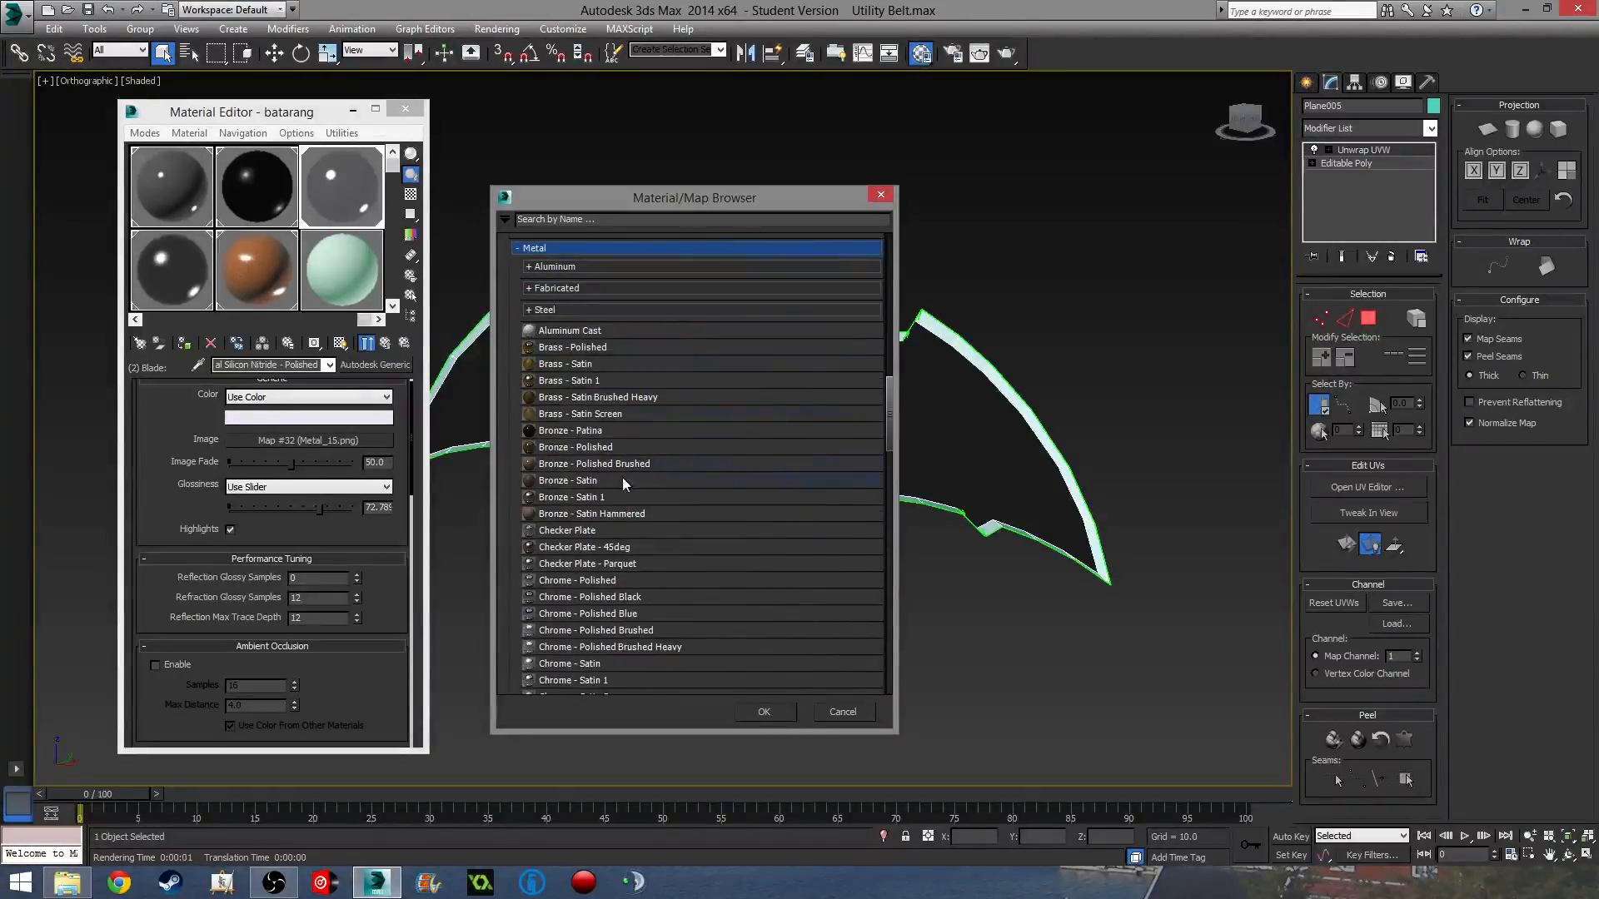
pyautogui.doubleClick(597, 580)
pyautogui.keyDown('alt'); pyautogui.moveTo(600, 581); pyautogui.dragTo(661, 474, button='middle'); pyautogui.keyUp('alt')
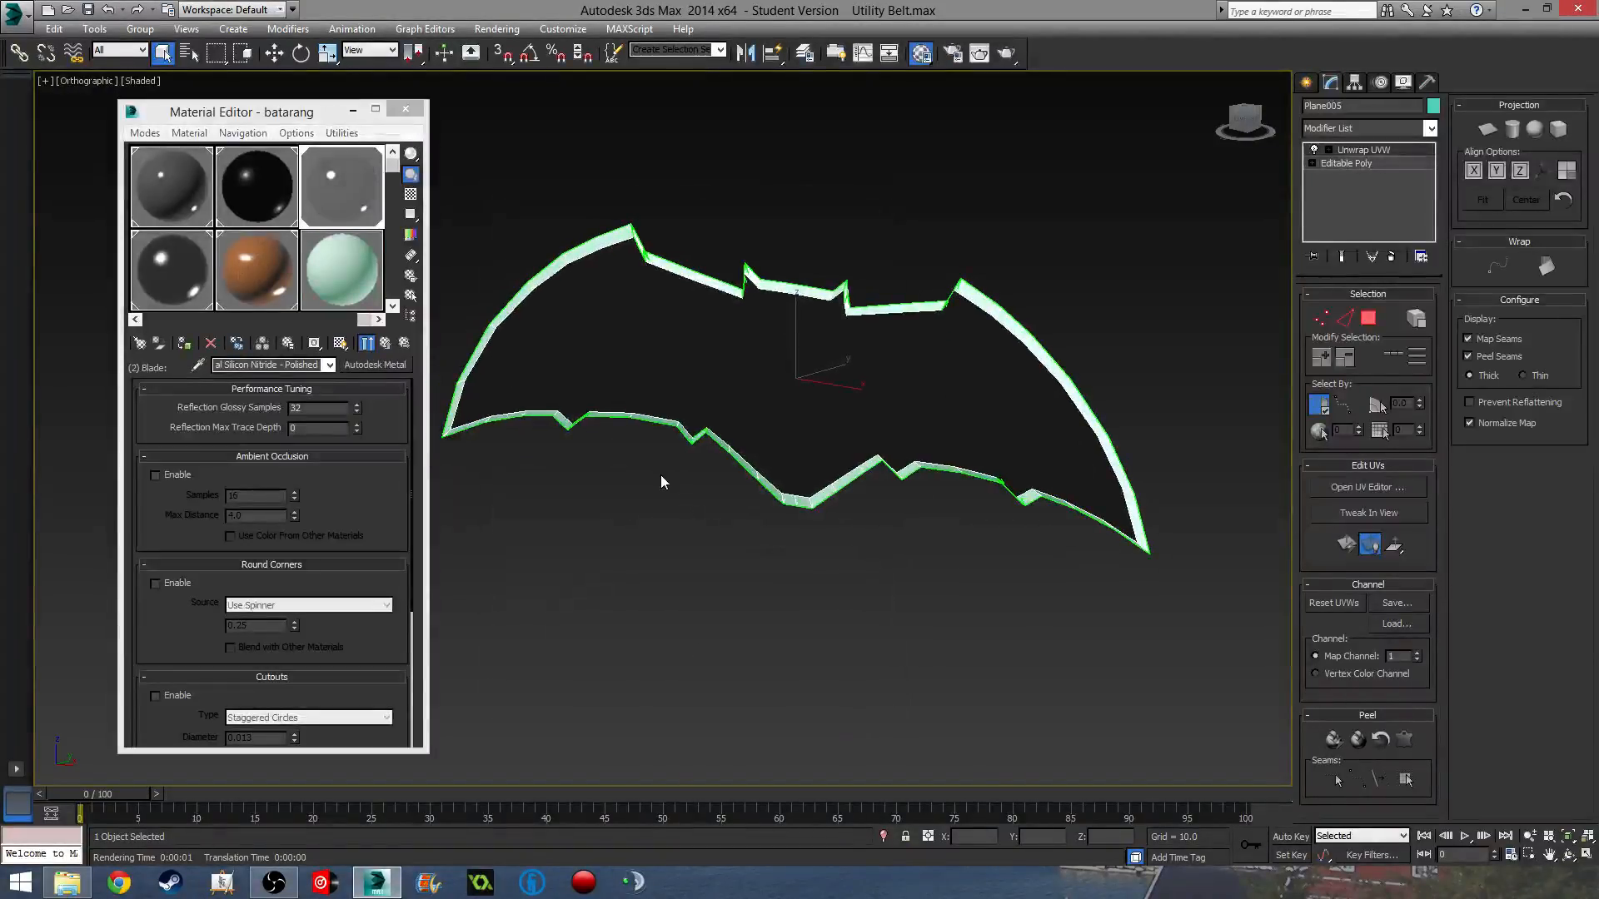
pyautogui.hotkey('shift', 'q')
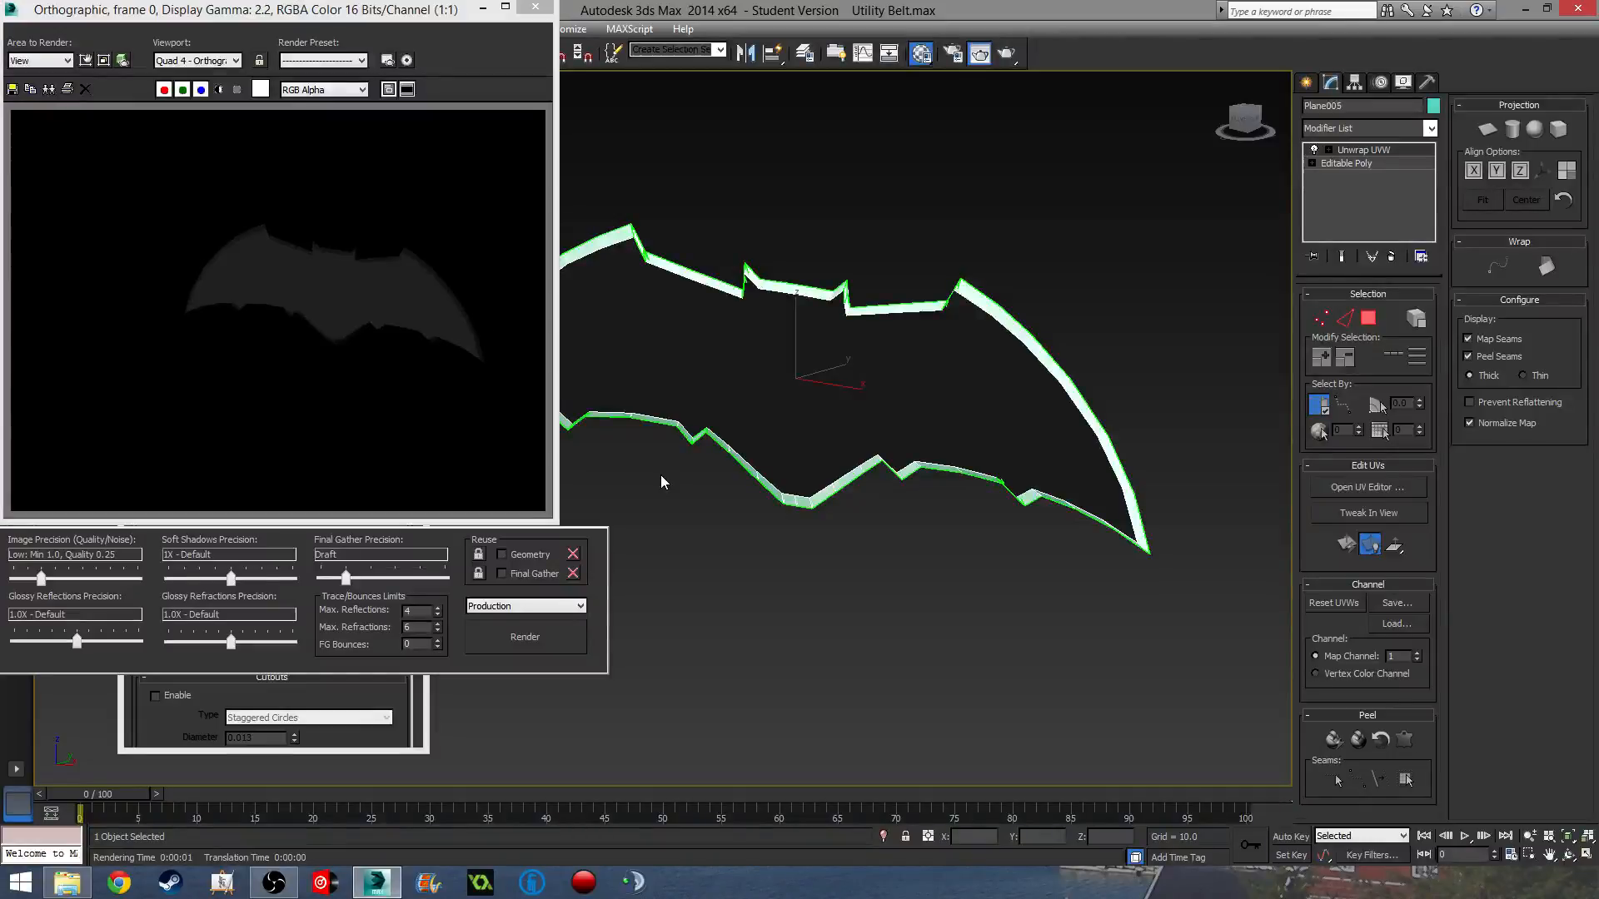
pyautogui.click(534, 6)
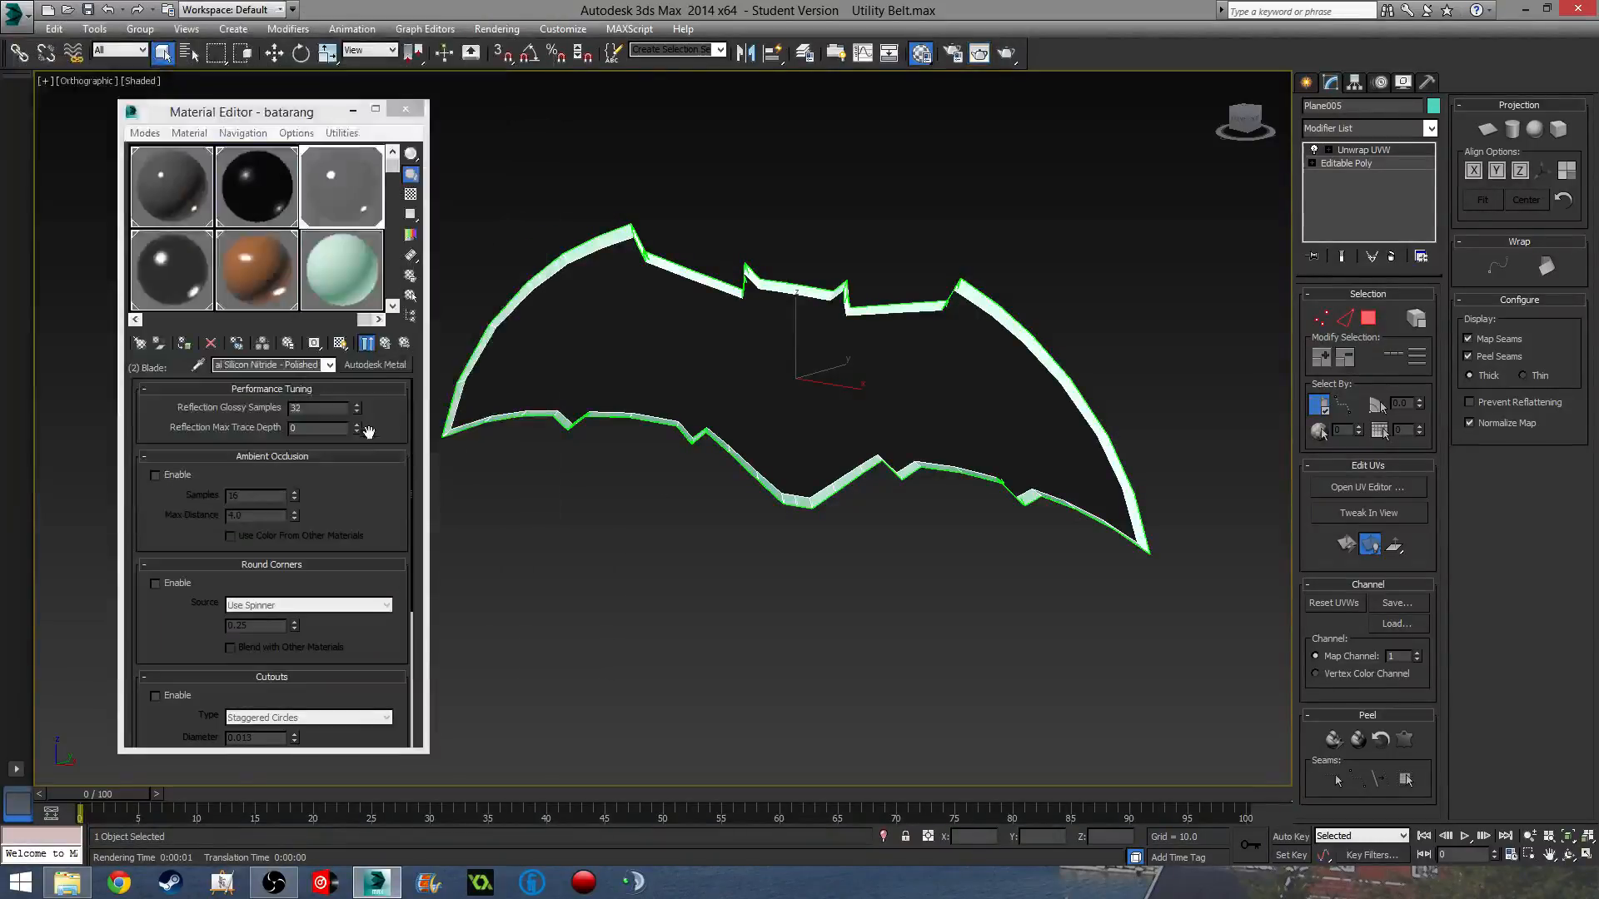
# Replace the Blade sub-material with the aluminum material Brushed - Random and check it in a test render.
pyautogui.click(376, 364)
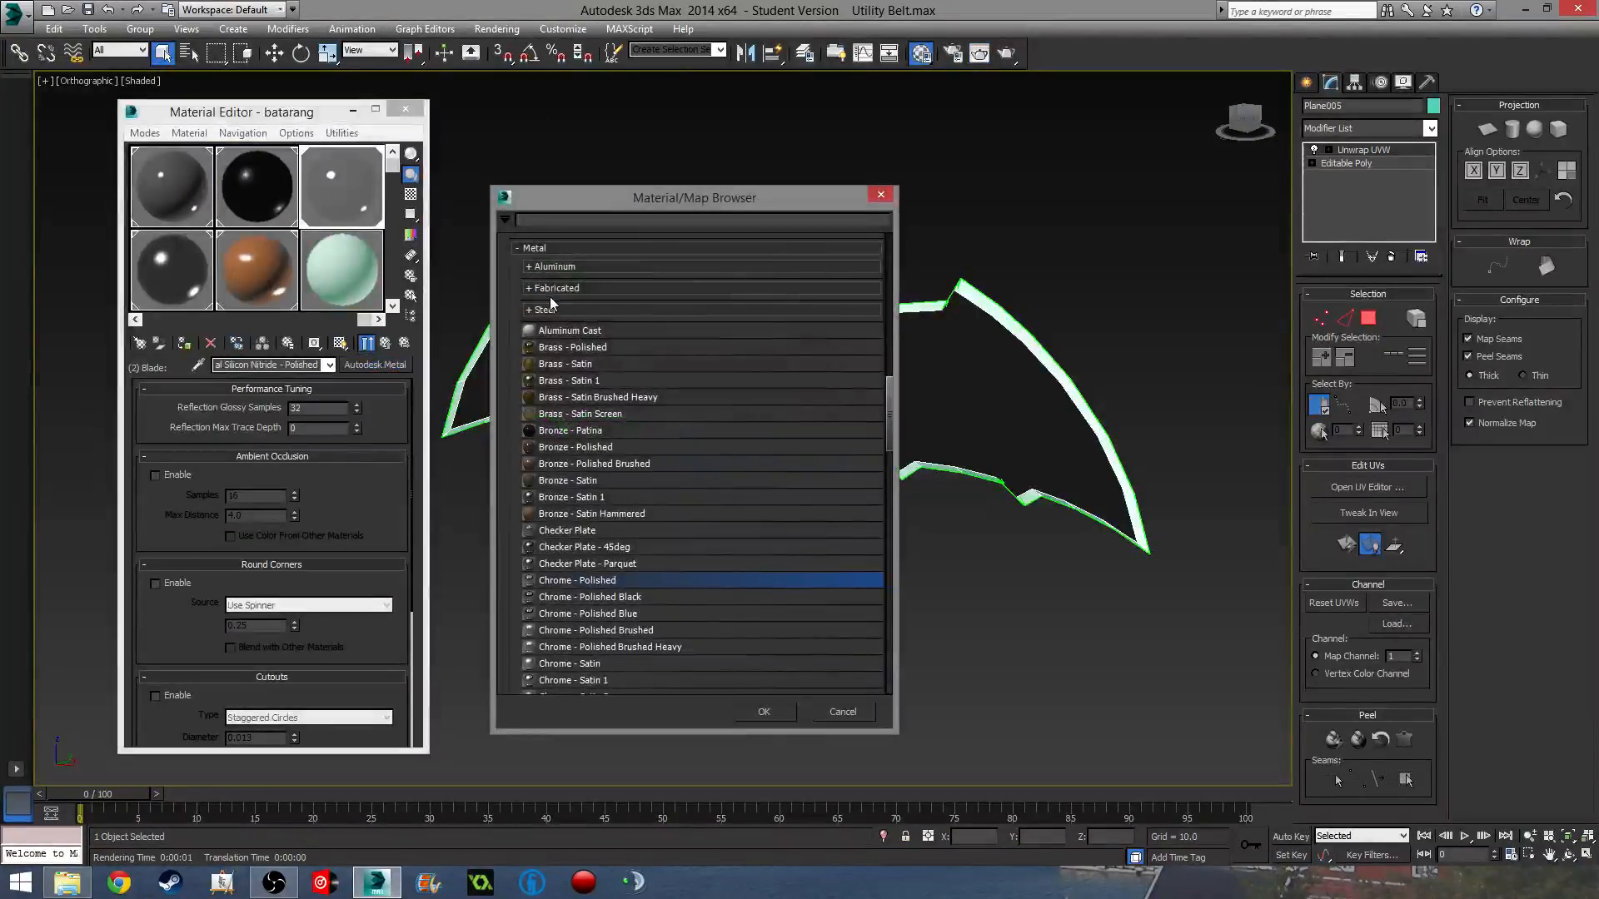
pyautogui.click(528, 265)
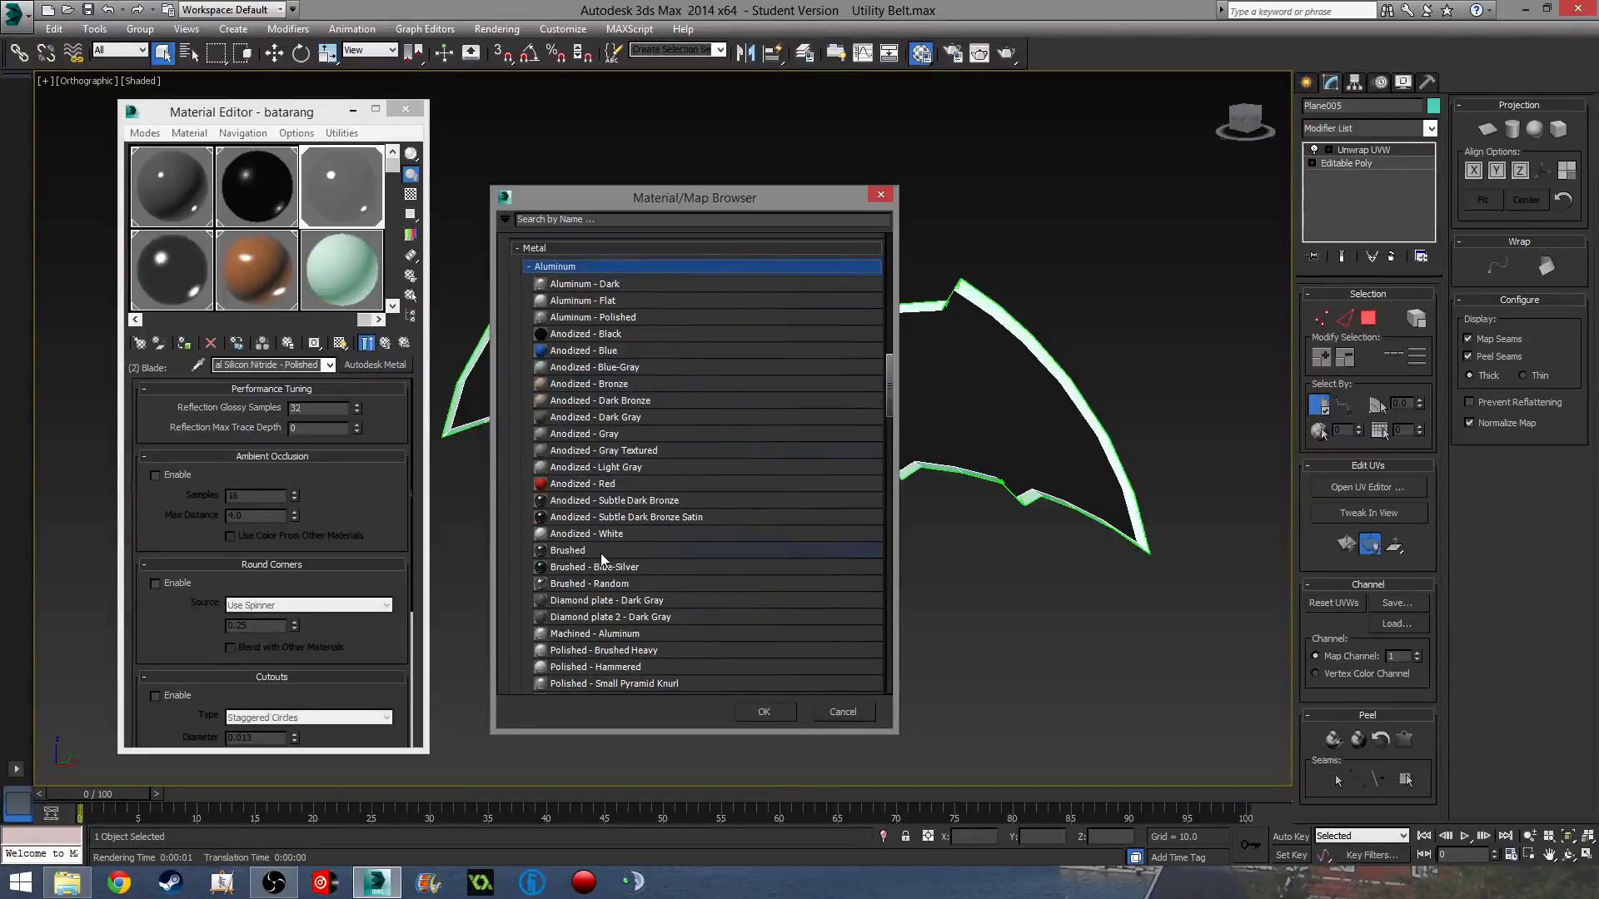
pyautogui.doubleClick(633, 585)
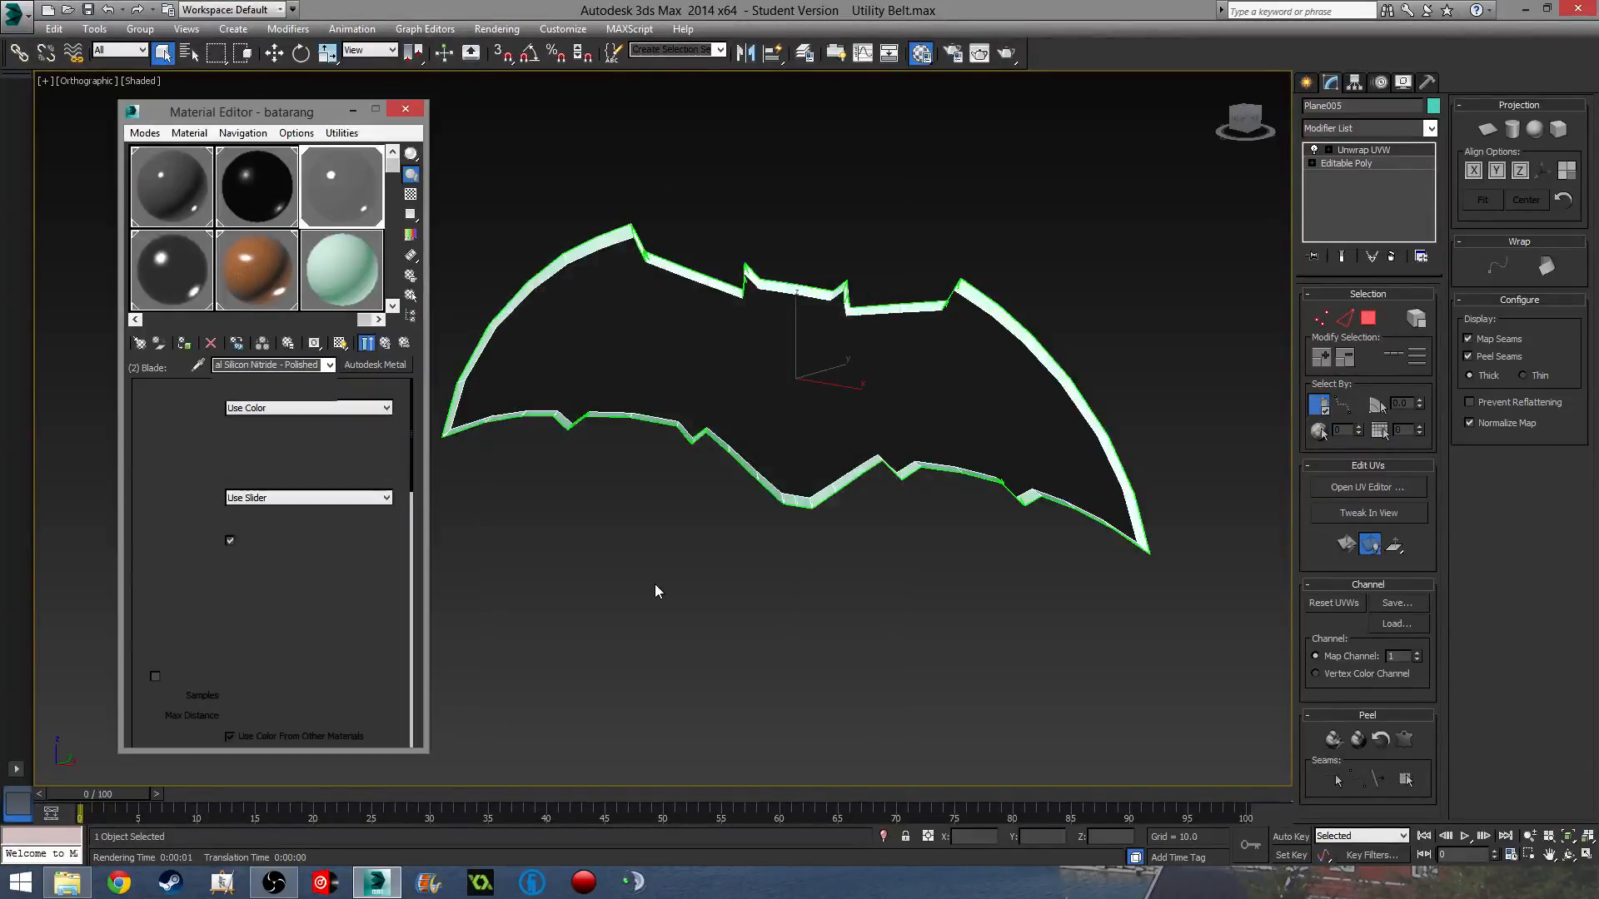
pyautogui.hotkey('shift', 'q')
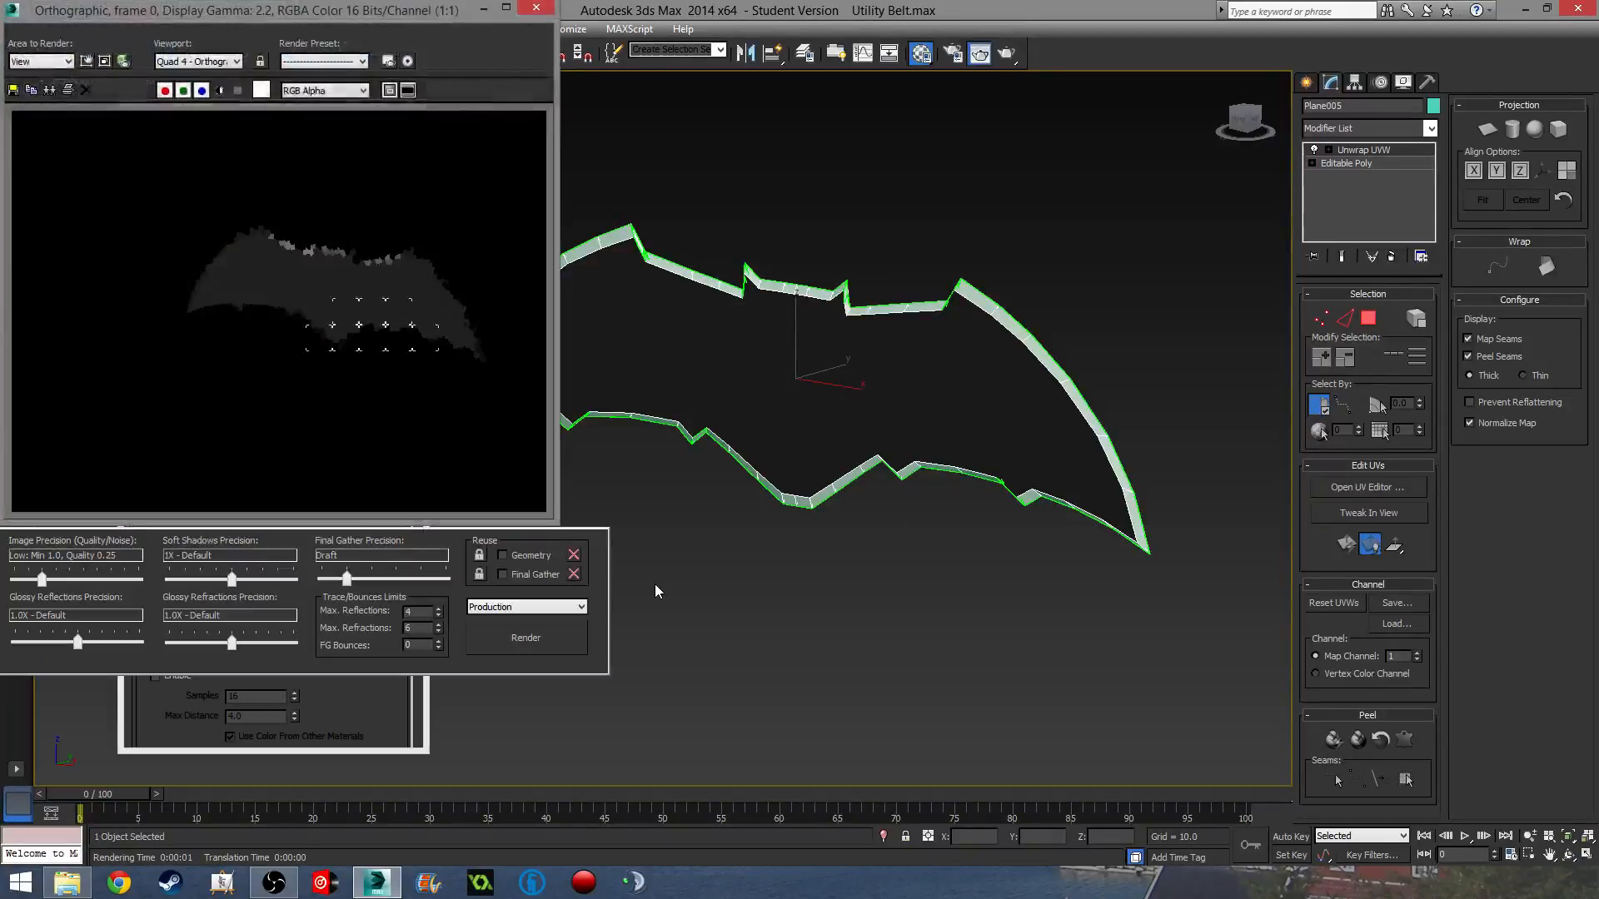
pyautogui.click(537, 10)
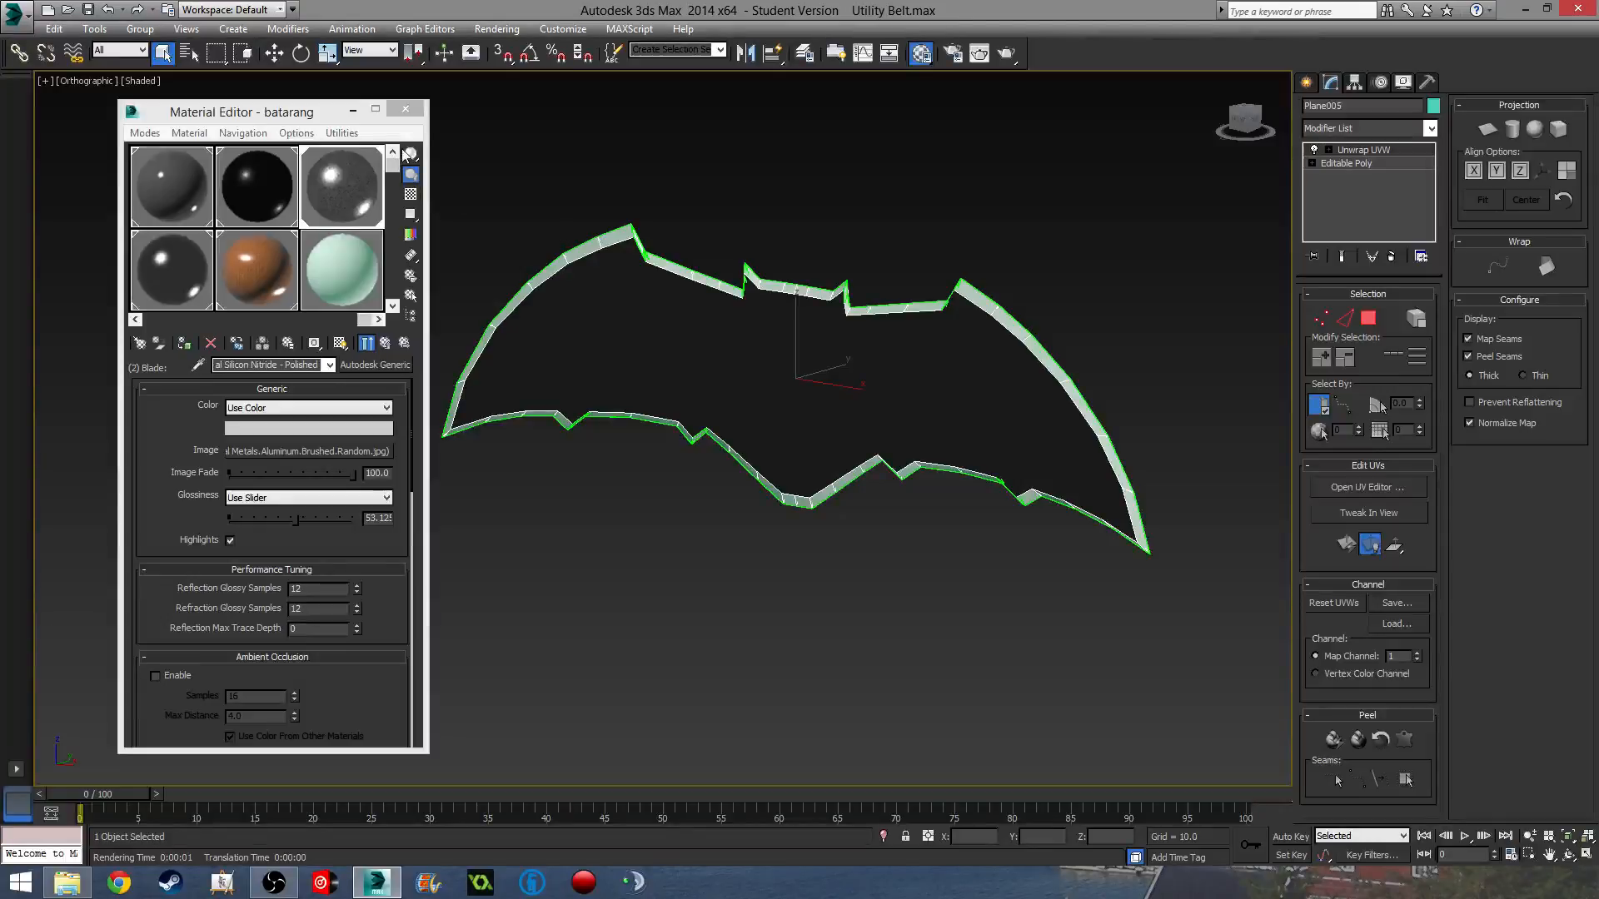
# Close the material editor and collapse the bat's modifier stack into an Editable Poly.
pyautogui.moveTo(752, 238); pyautogui.dragTo(792, 268, button='middle')
pyautogui.click(405, 110)
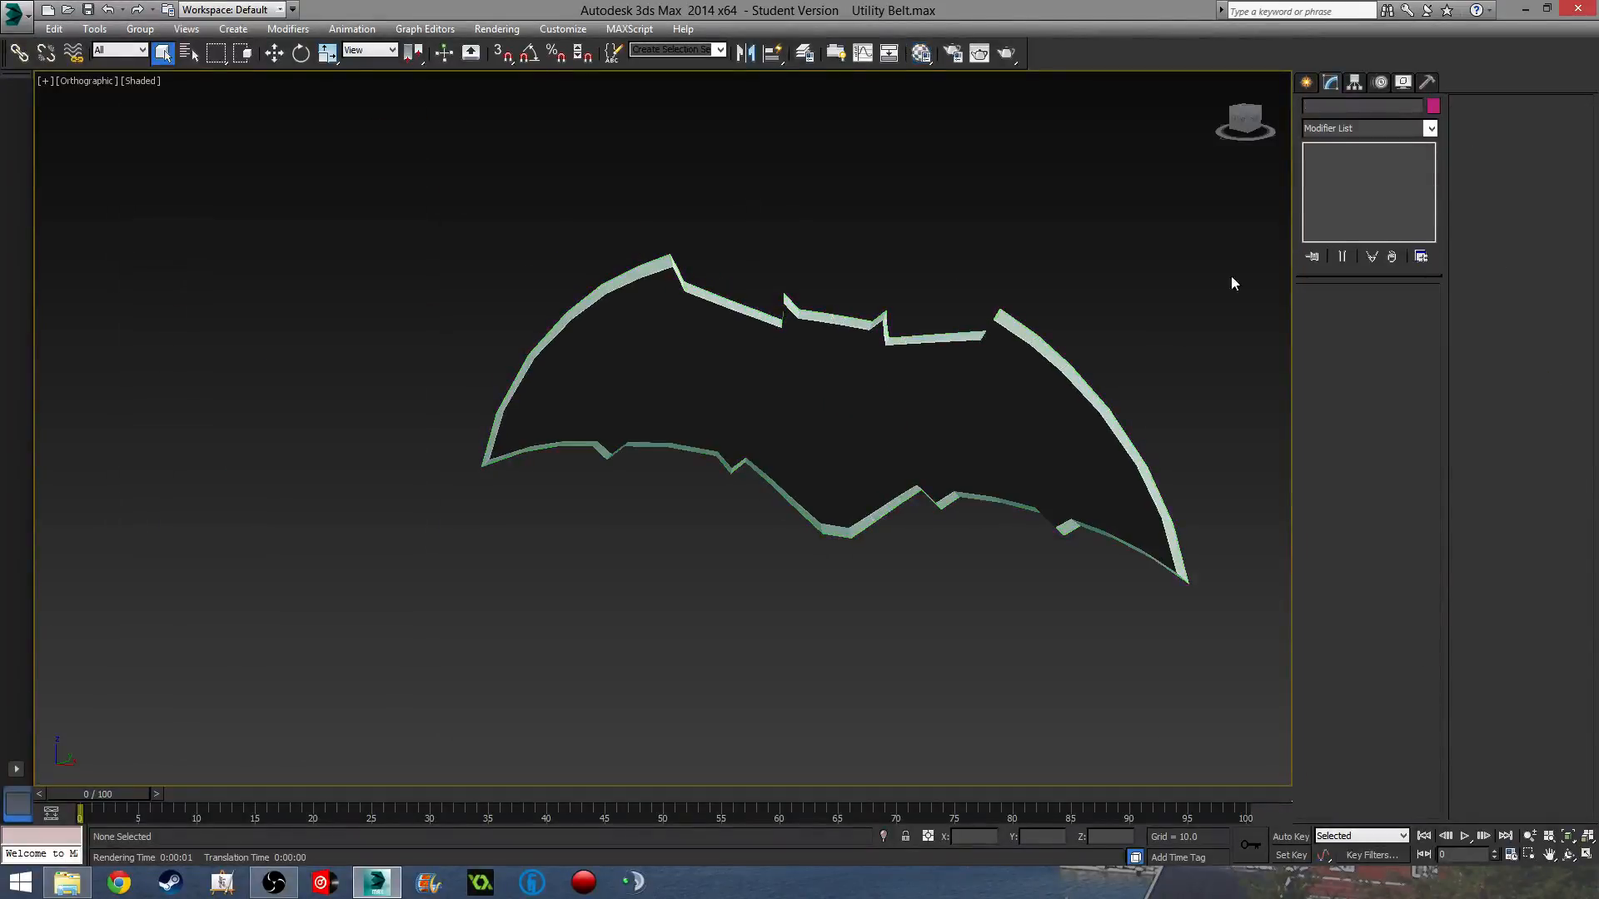
pyautogui.rightClick(1337, 168)
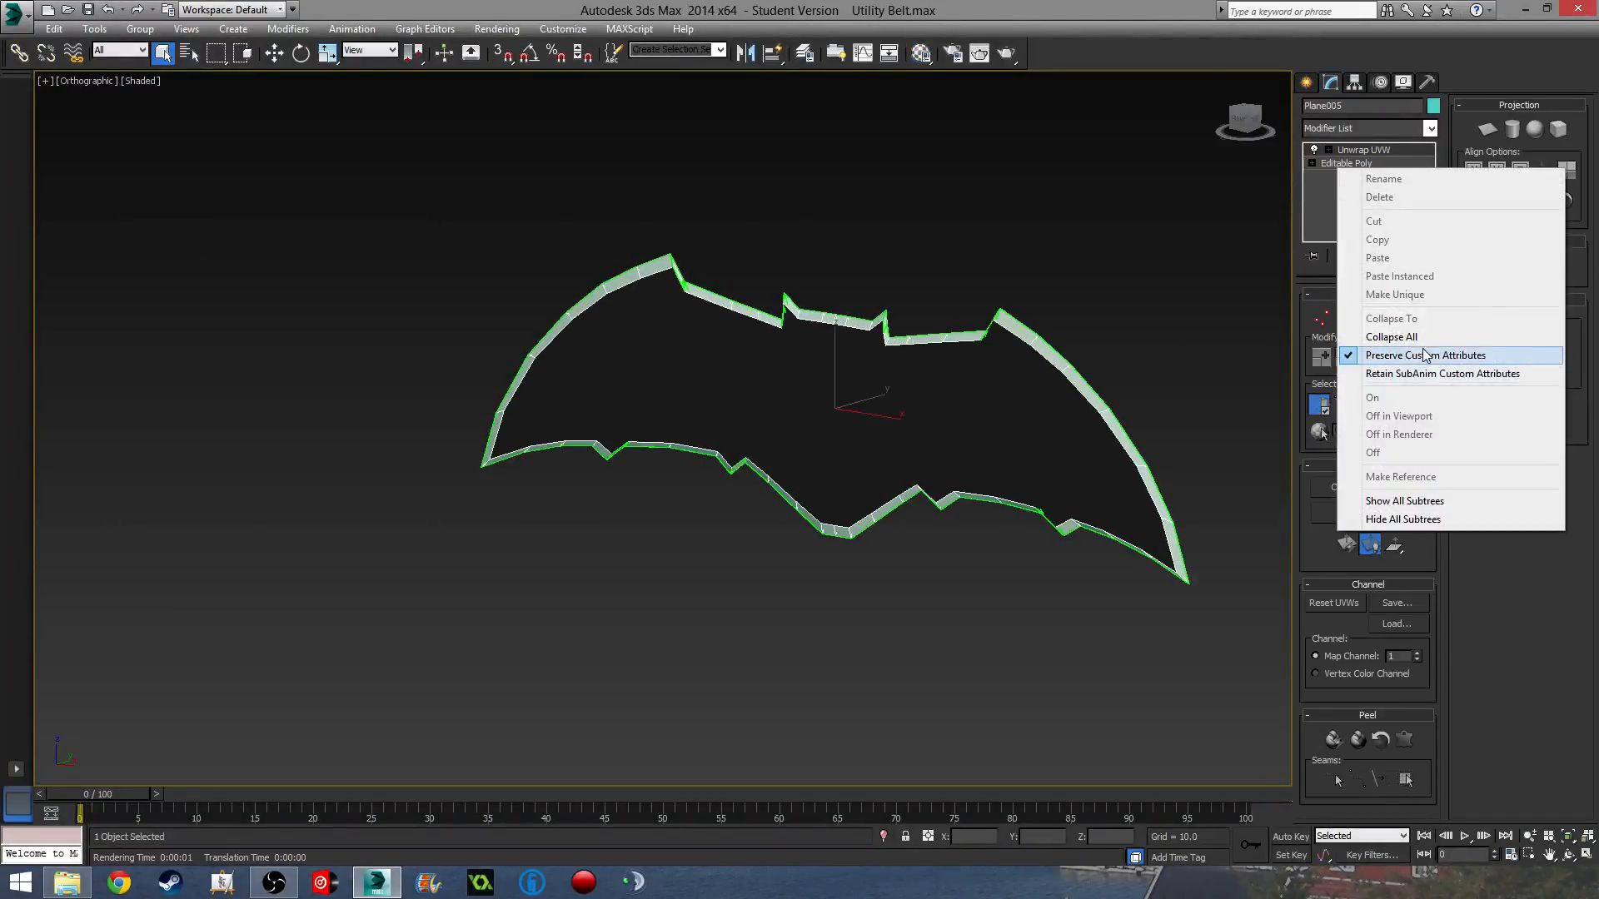
pyautogui.click(1399, 331)
pyautogui.scroll(-2, 918, 333)
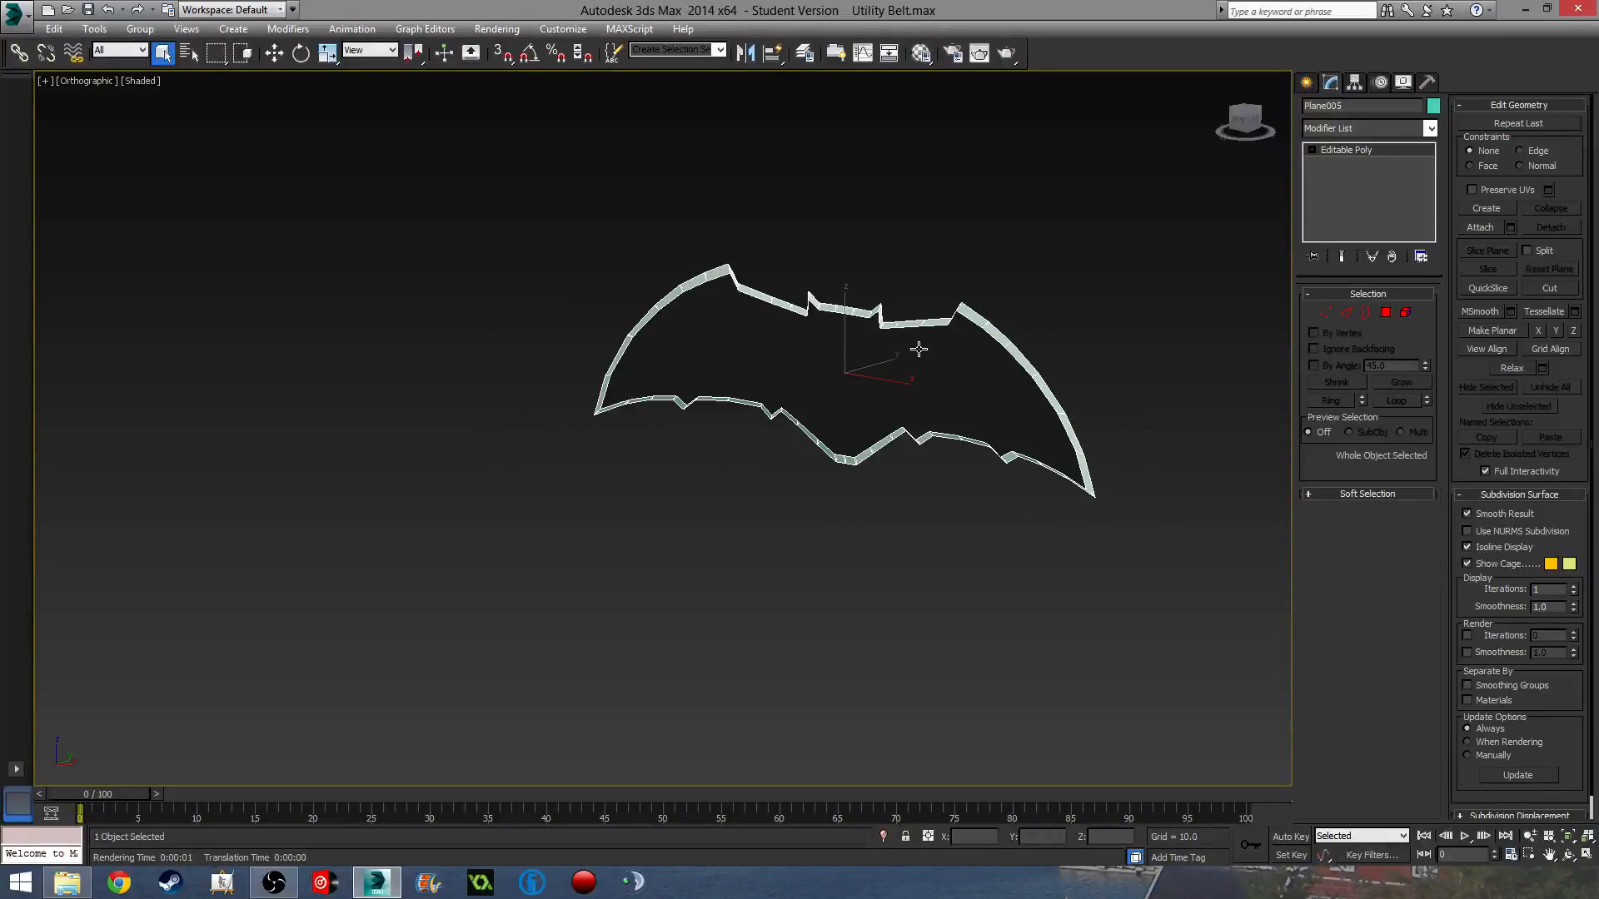
# Unhide all objects in the scene and bring the whole utility belt into view.
pyautogui.rightClick(990, 633)
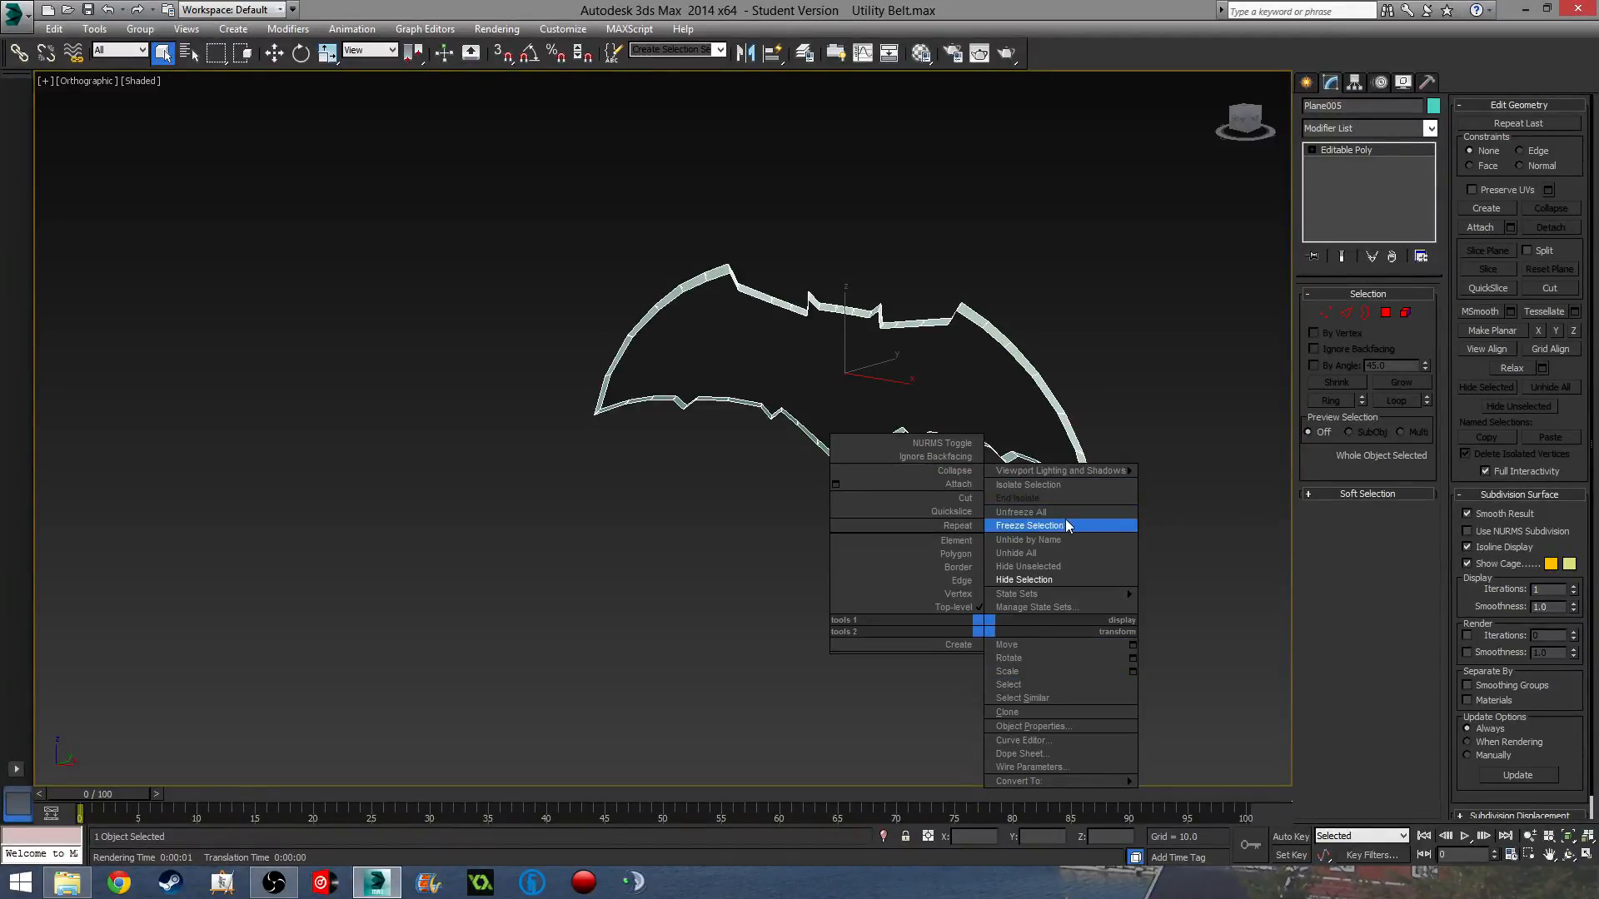
pyautogui.click(1059, 553)
pyautogui.scroll(-3, 601, 482)
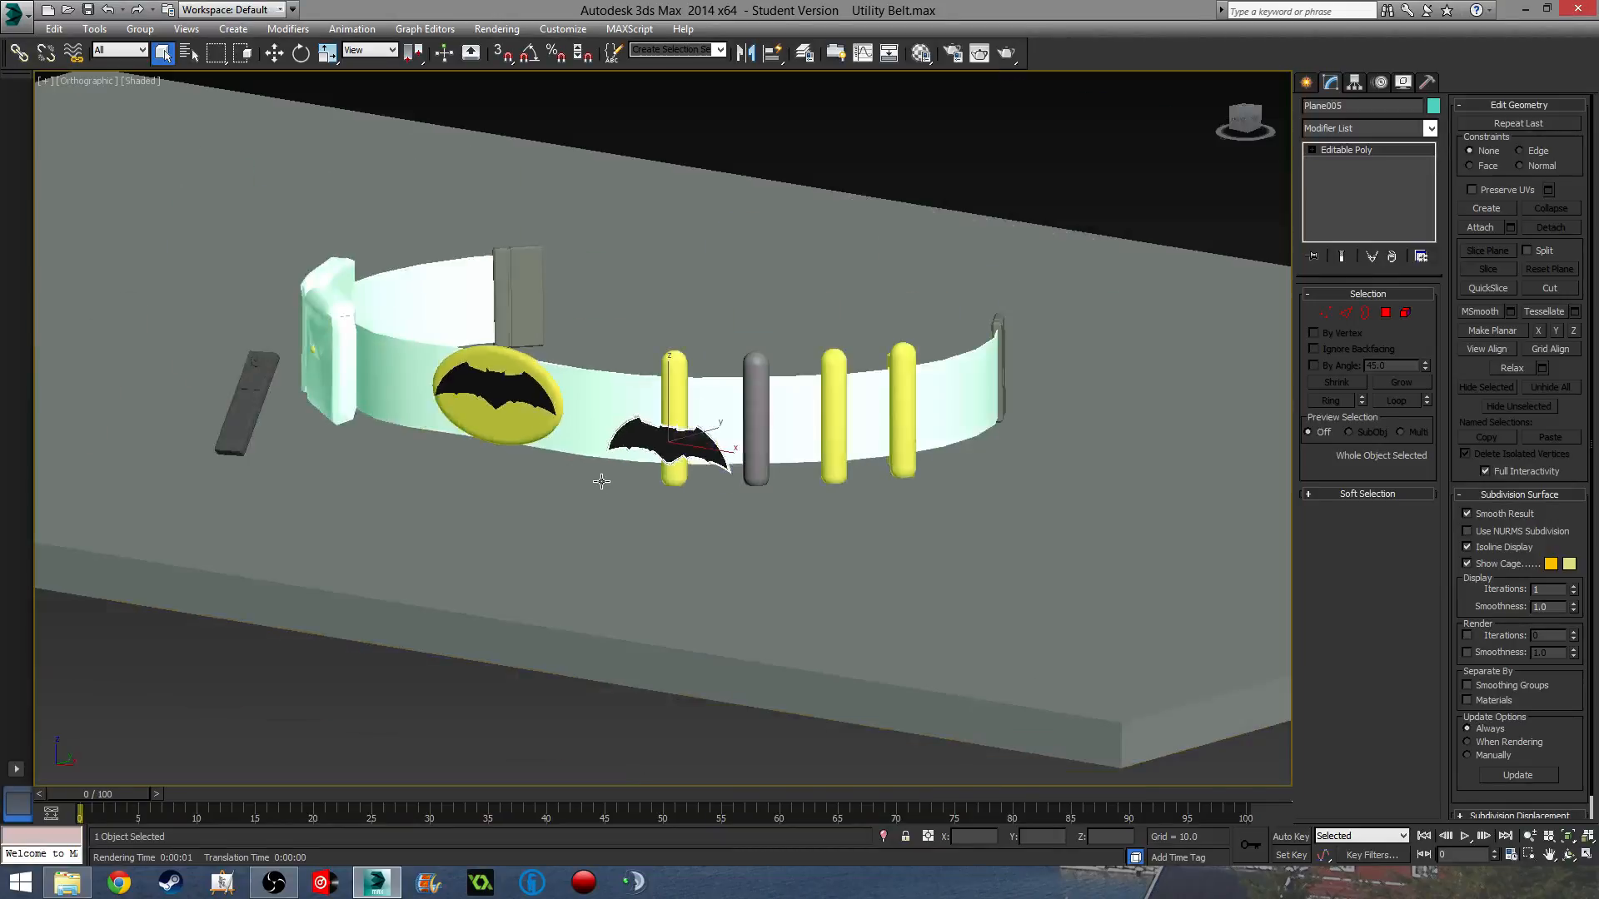
pyautogui.keyDown('alt'); pyautogui.moveTo(680, 481); pyautogui.dragTo(774, 493, button='middle'); pyautogui.keyUp('alt')
pyautogui.scroll(-5, 673, 423)
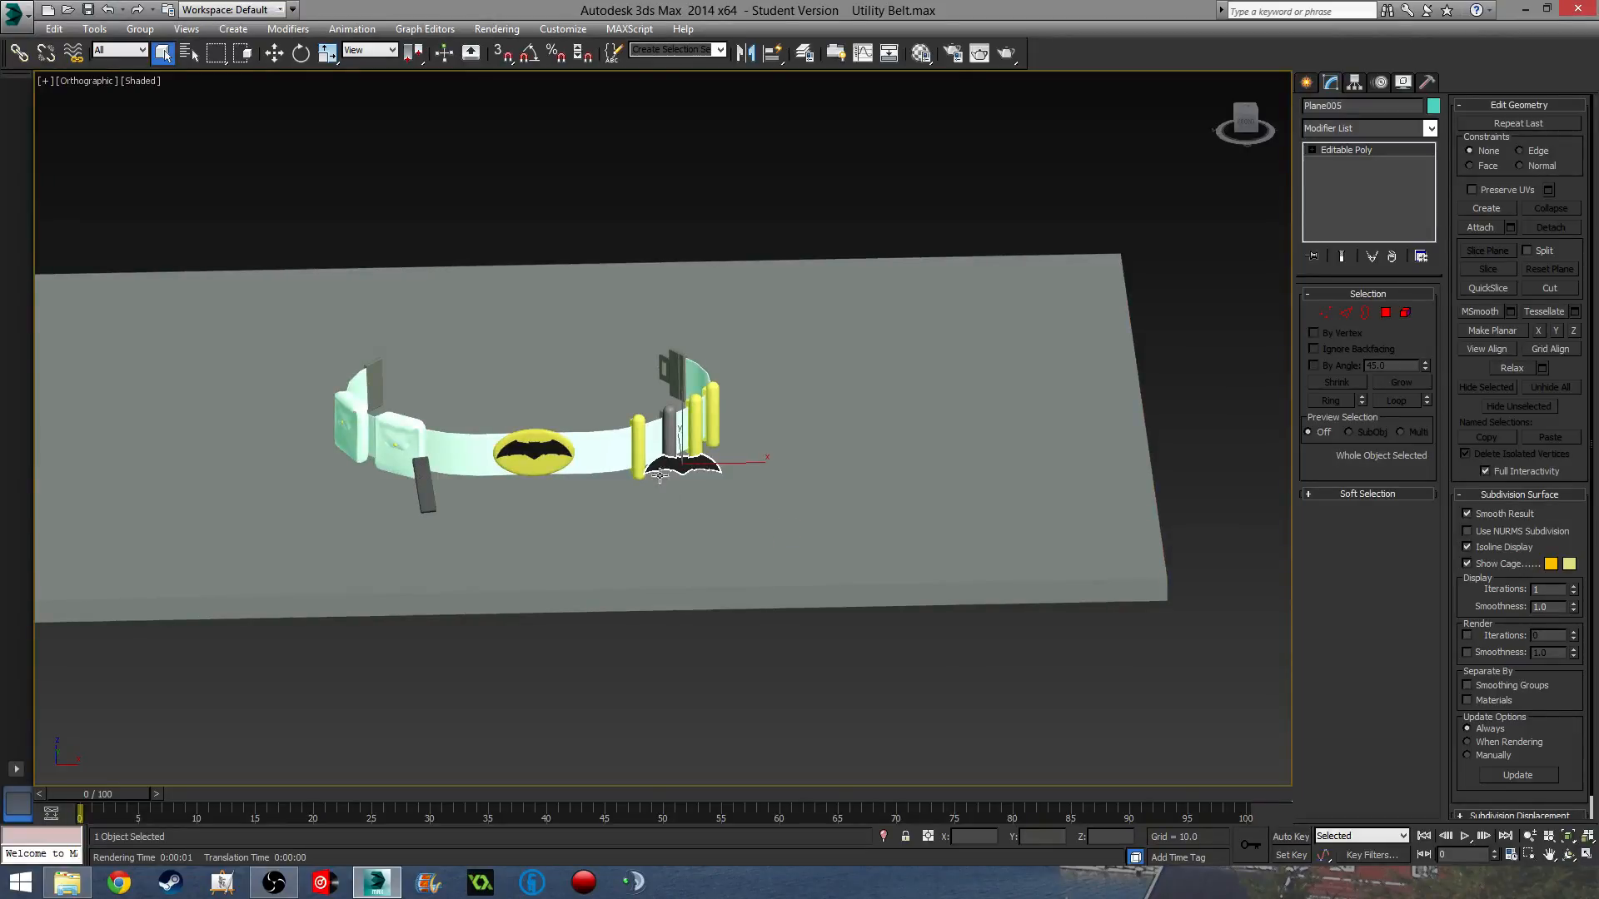
pyautogui.scroll(4, 660, 474)
# Hide the clasps, belt, pouches with their buttons, oval emblem, capsules and both grey gadgets, keeping only the bat and table.
pyautogui.click(86, 284)
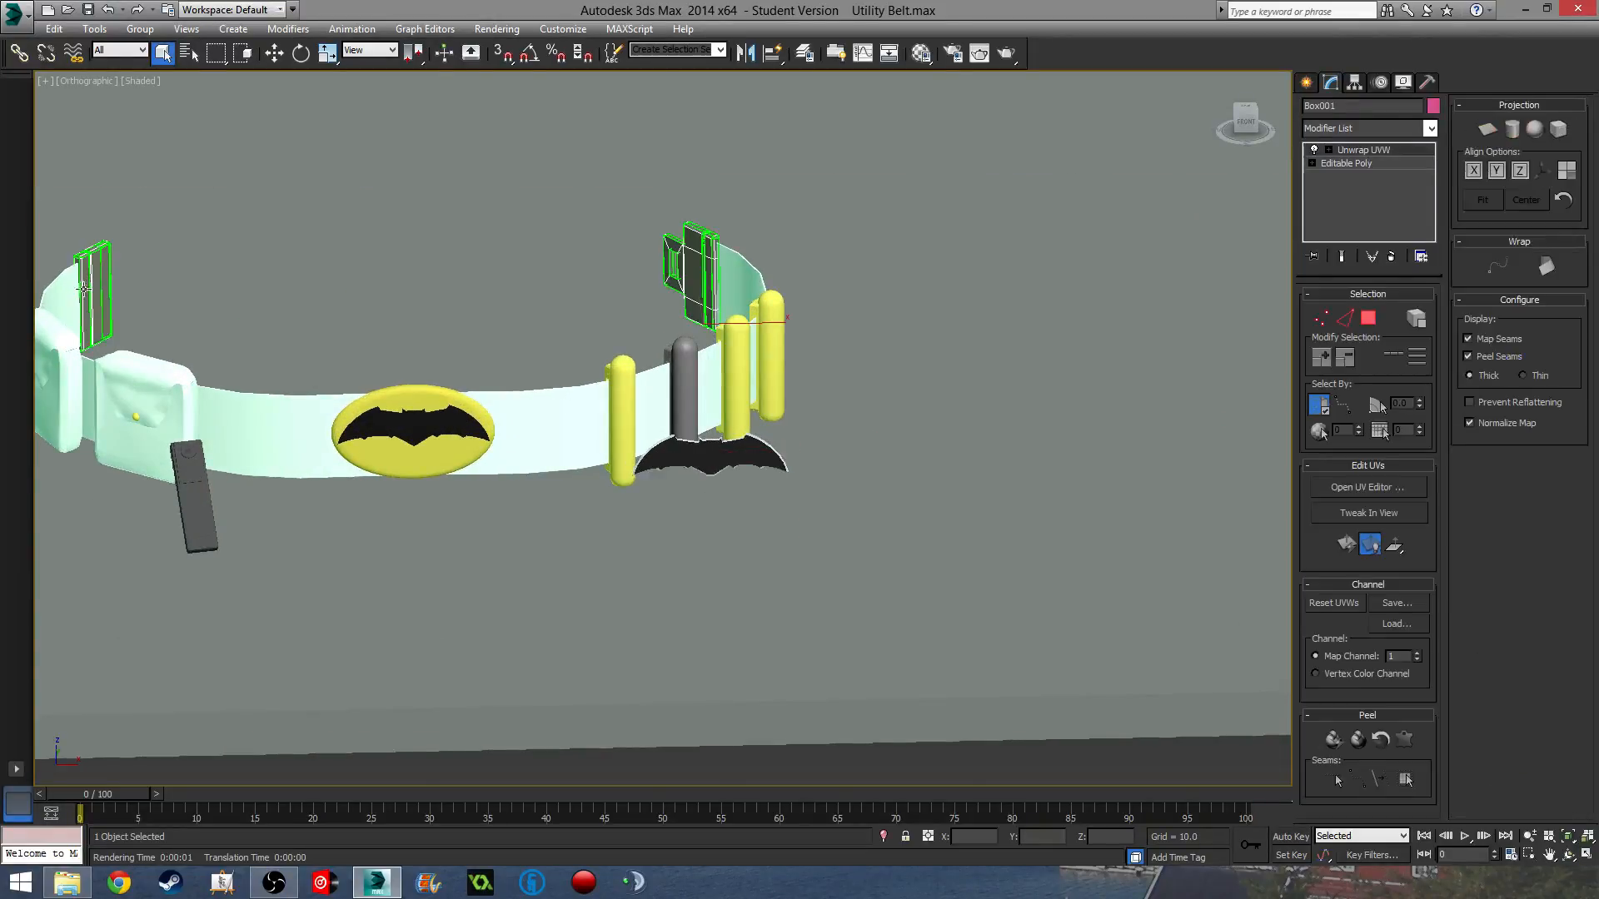
pyautogui.keyDown('ctrl'); pyautogui.click(75, 302); pyautogui.keyUp('ctrl')
pyautogui.keyDown('ctrl'); pyautogui.click(71, 389); pyautogui.keyUp('ctrl')
pyautogui.keyDown('ctrl'); pyautogui.click(155, 414); pyautogui.keyUp('ctrl')
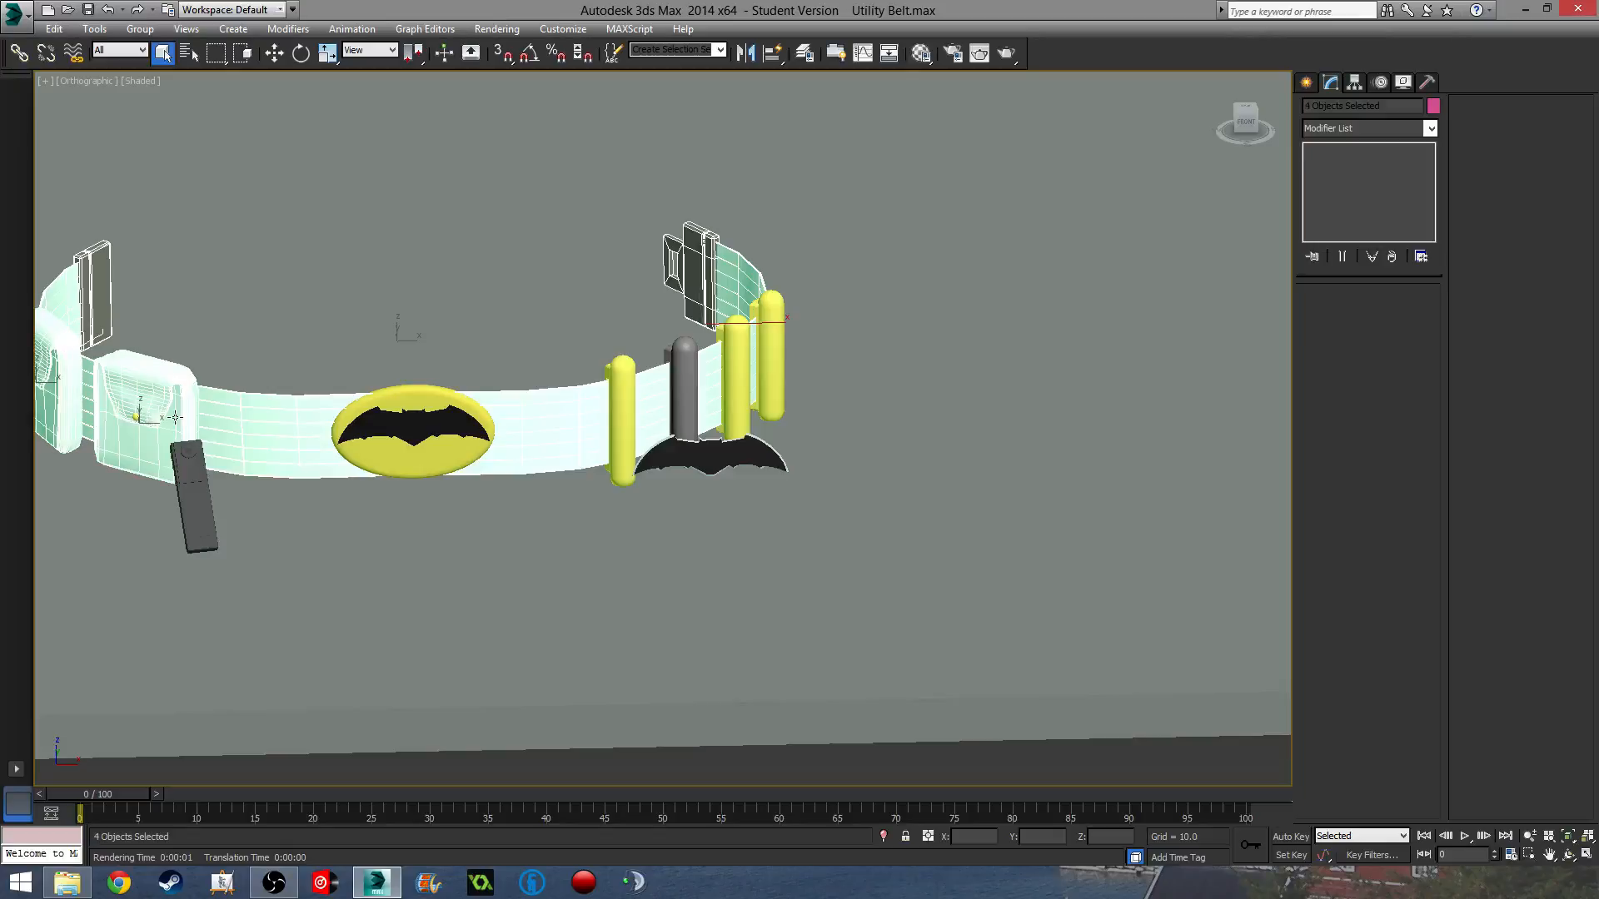
pyautogui.keyDown('ctrl'); pyautogui.click(412, 457); pyautogui.keyUp('ctrl')
pyautogui.keyDown('ctrl'); pyautogui.click(420, 425); pyautogui.keyUp('ctrl')
pyautogui.keyDown('ctrl'); pyautogui.click(631, 388); pyautogui.keyUp('ctrl')
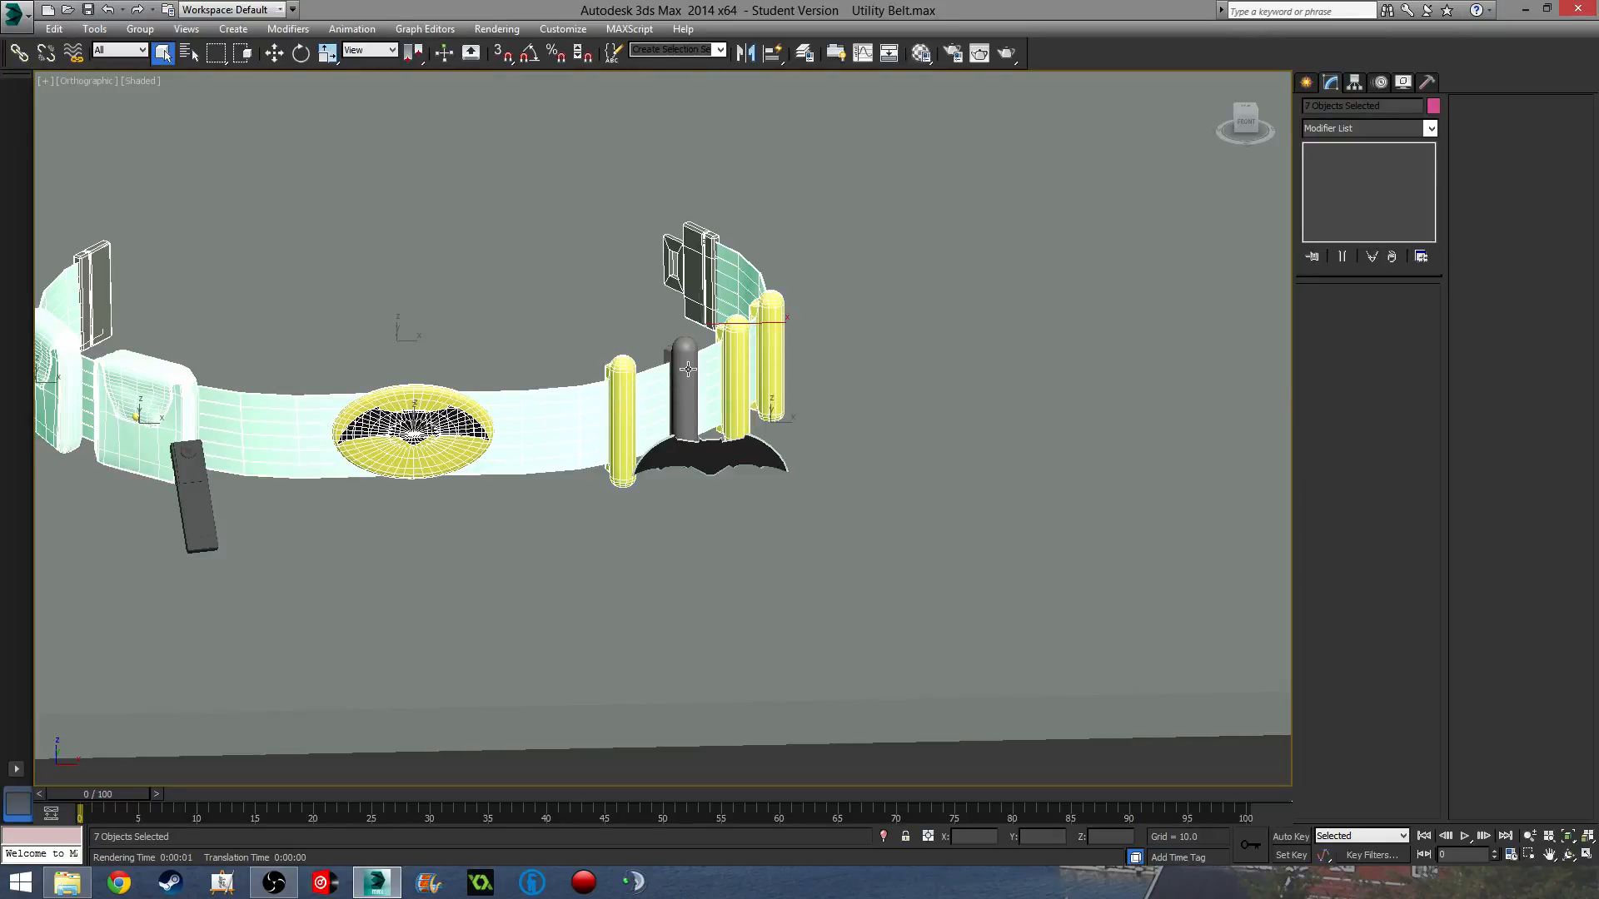
pyautogui.keyDown('ctrl'); pyautogui.click(687, 369); pyautogui.keyUp('ctrl')
pyautogui.moveTo(313, 422); pyautogui.dragTo(506, 410, button='middle')
pyautogui.scroll(4, 268, 411)
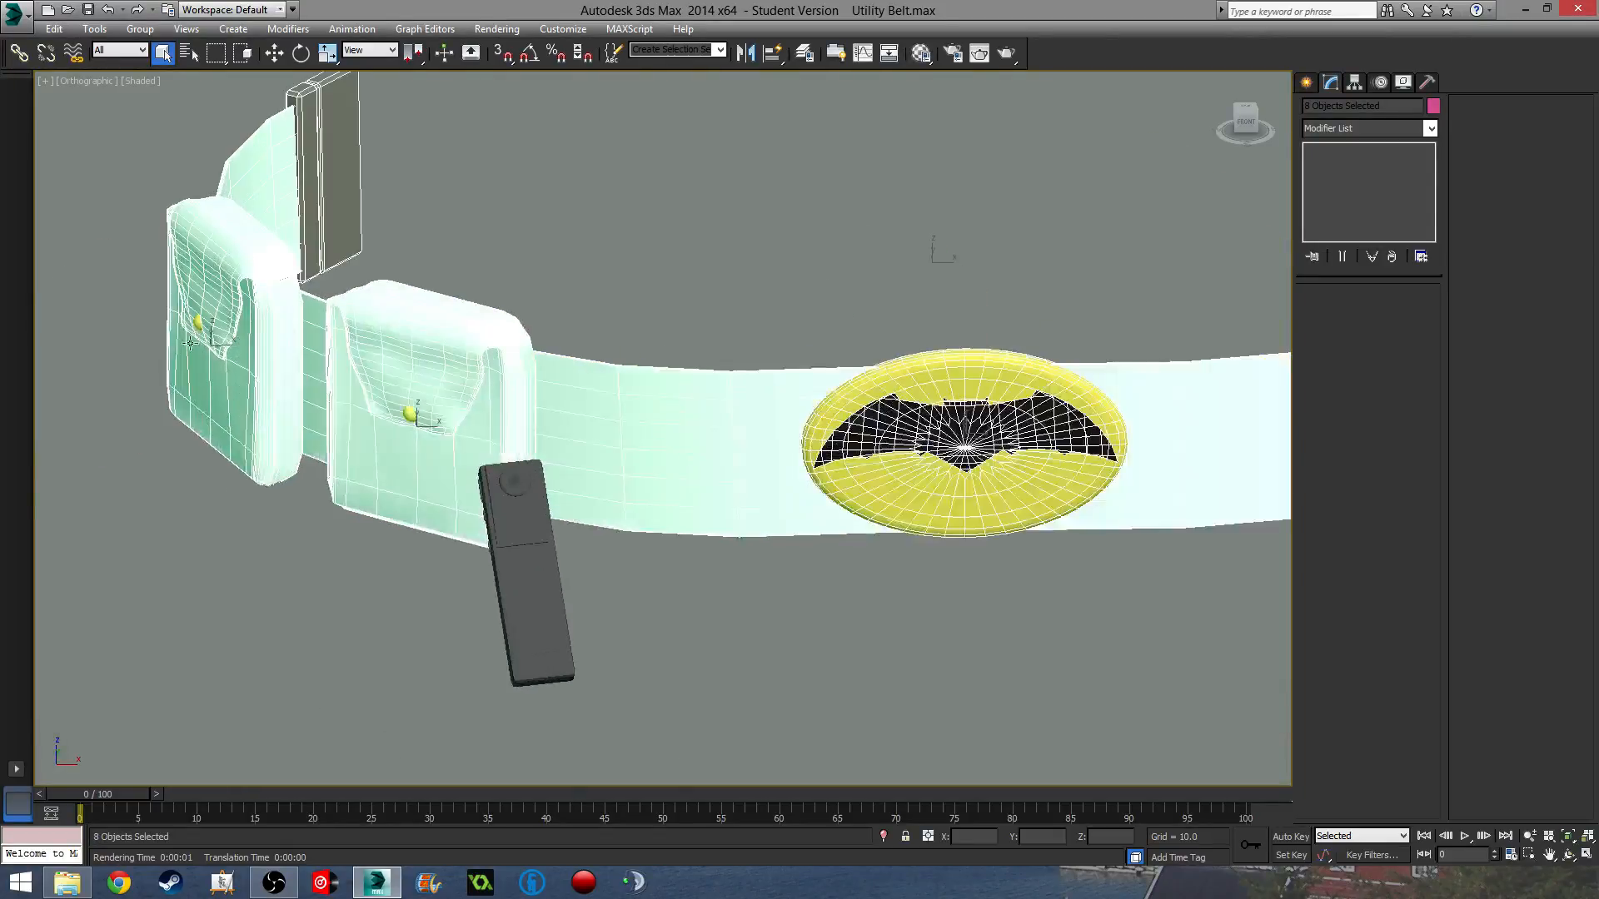
pyautogui.keyDown('ctrl'); pyautogui.click(197, 322); pyautogui.keyUp('ctrl')
pyautogui.keyDown('ctrl'); pyautogui.click(410, 414); pyautogui.keyUp('ctrl')
pyautogui.keyDown('ctrl'); pyautogui.click(542, 594); pyautogui.keyUp('ctrl')
pyautogui.scroll(-5, 573, 539)
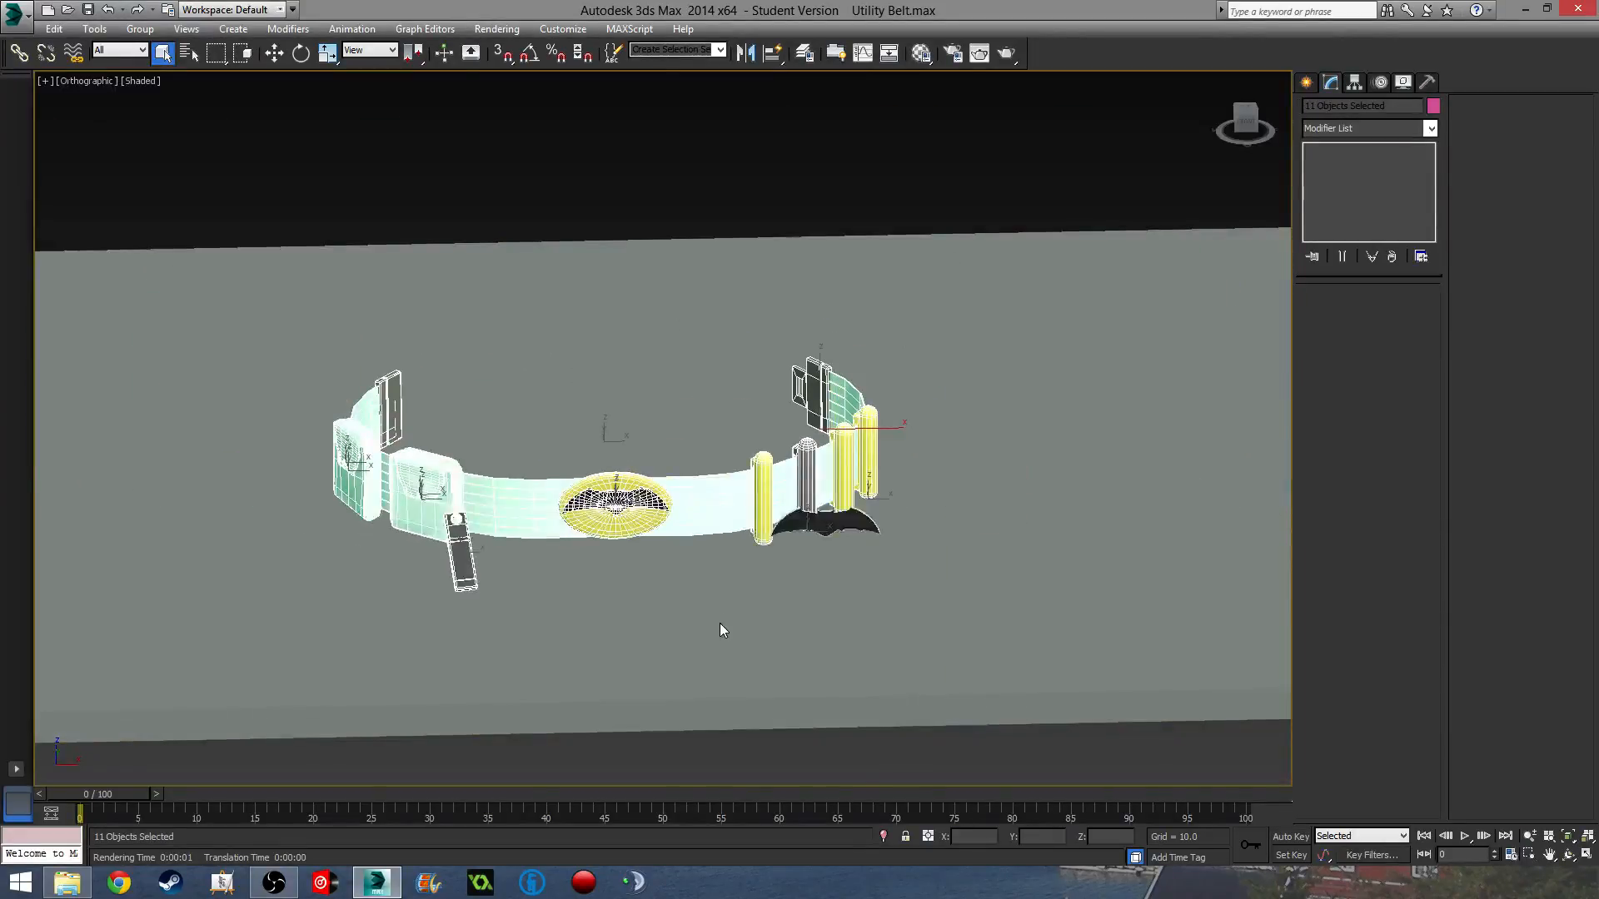
pyautogui.rightClick(719, 622)
pyautogui.click(792, 573)
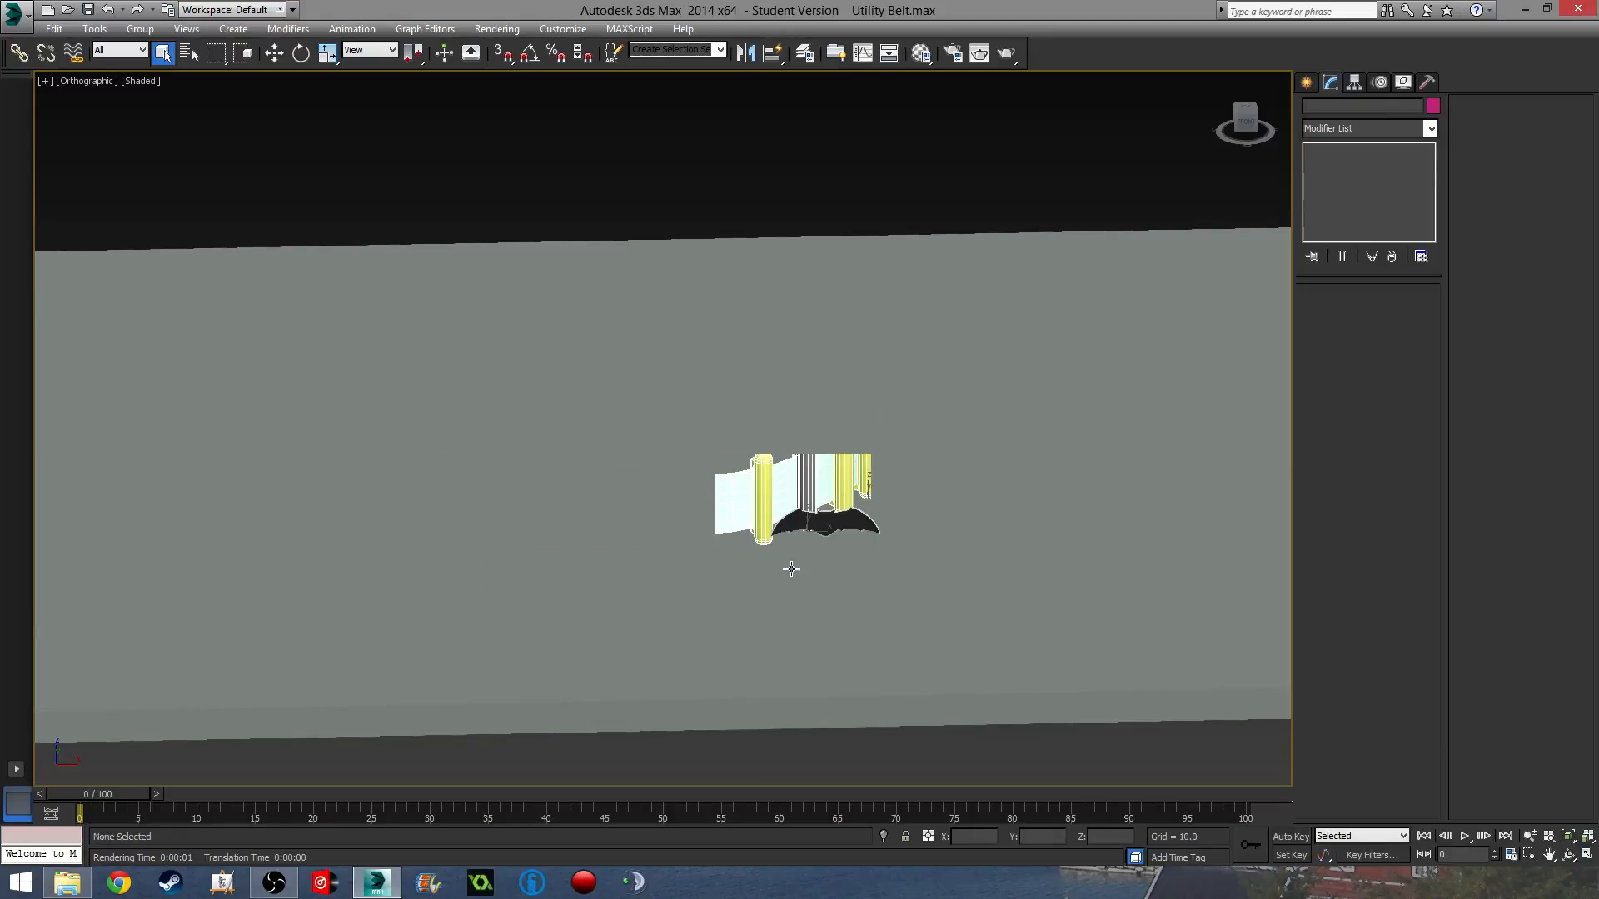
# Render a close front view of the bat against the wooden table, and close the render.
pyautogui.scroll(5, 738, 517)
pyautogui.moveTo(738, 518); pyautogui.dragTo(654, 503, button='middle')
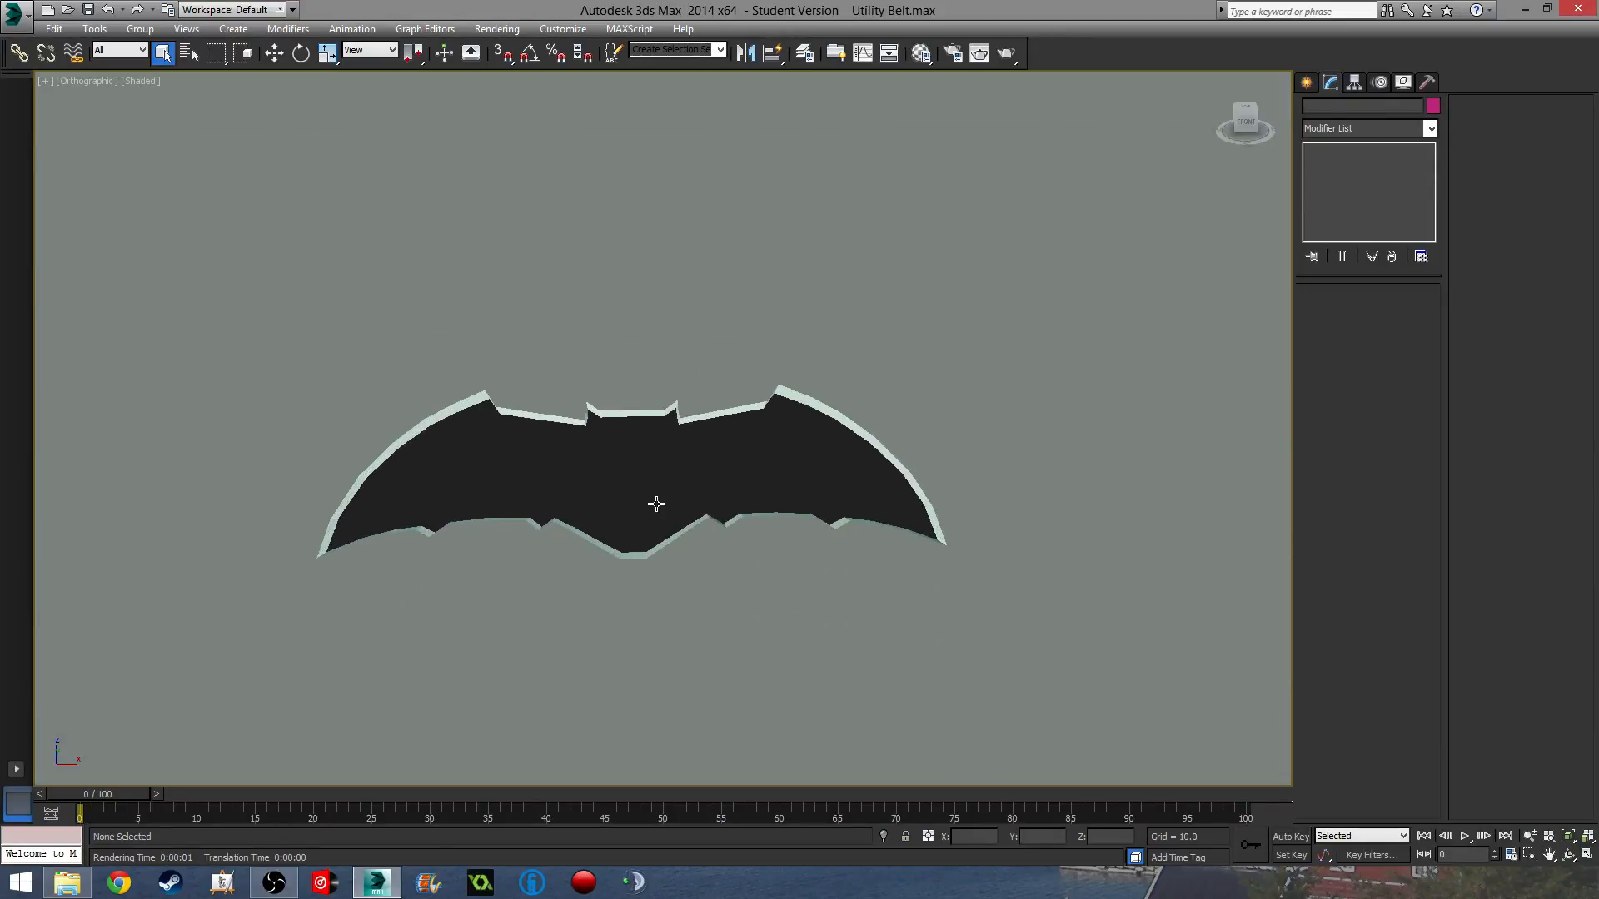
pyautogui.hotkey('shift', 'q')
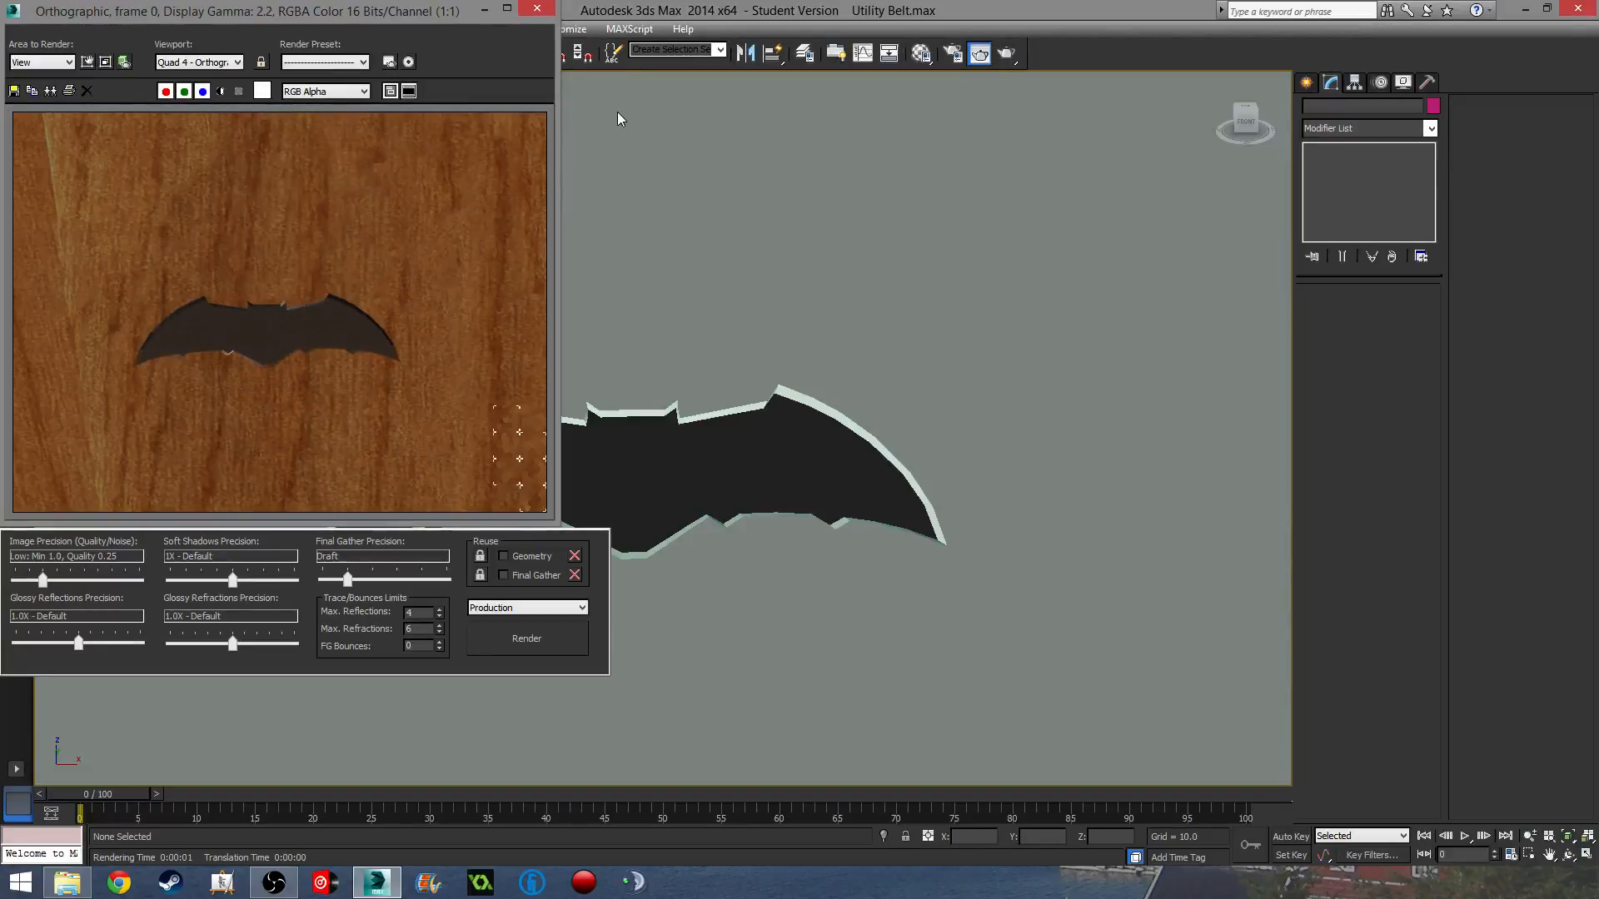
pyautogui.click(537, 11)
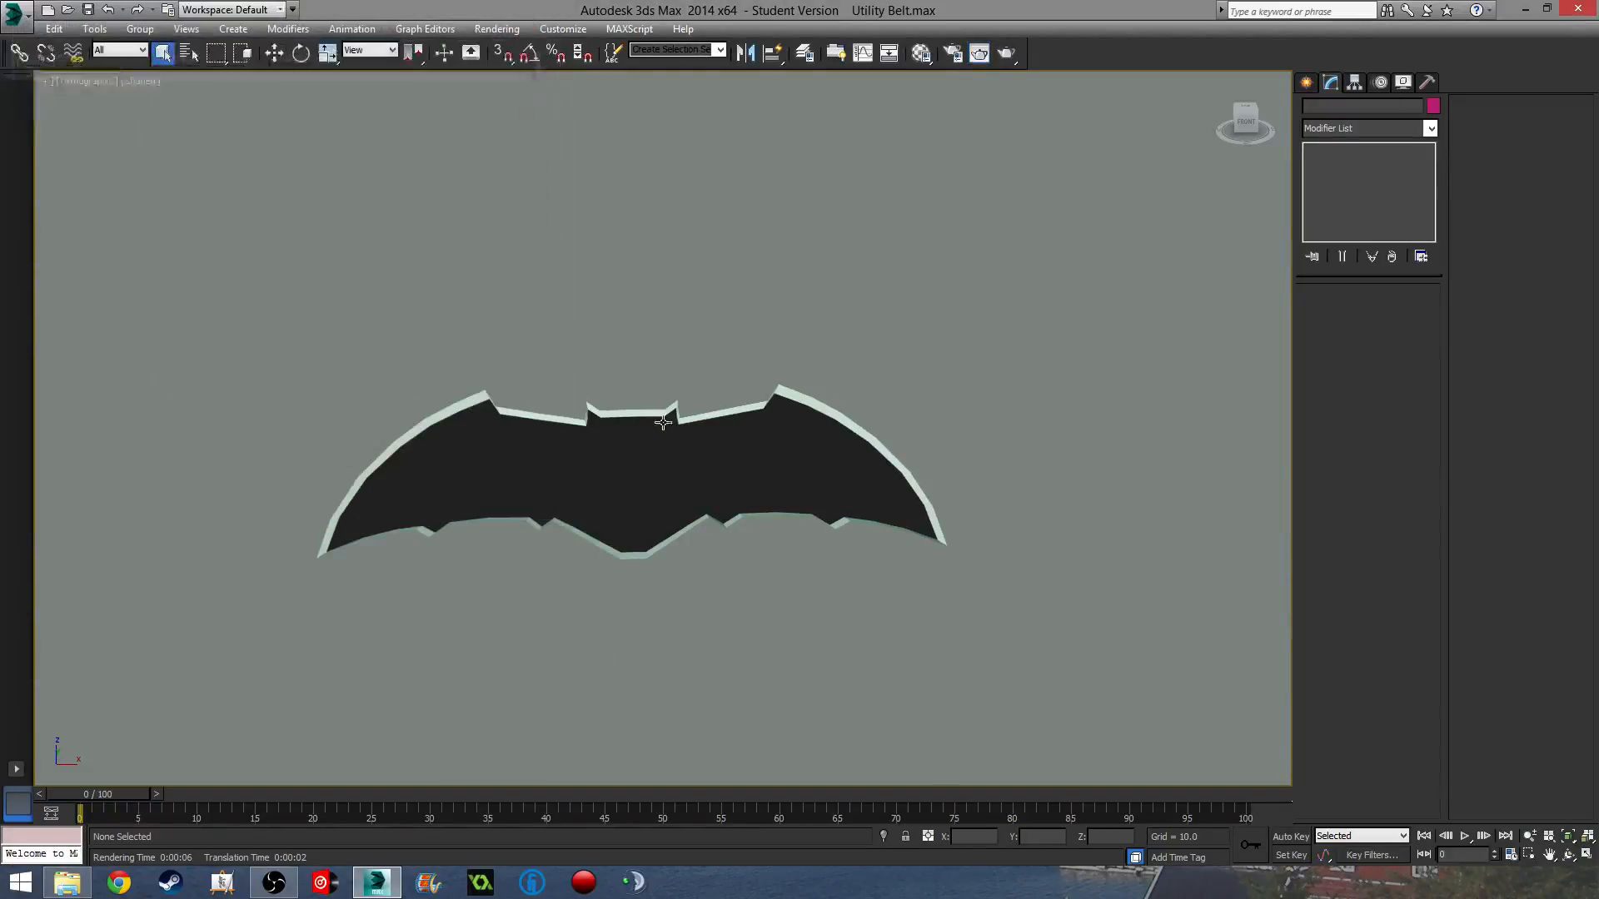
# With angle and percent snap turned on, rotate the bat about its X axis so it lies nearly flat over the table.
pyautogui.click(642, 481)
pyautogui.scroll(-4, 666, 525)
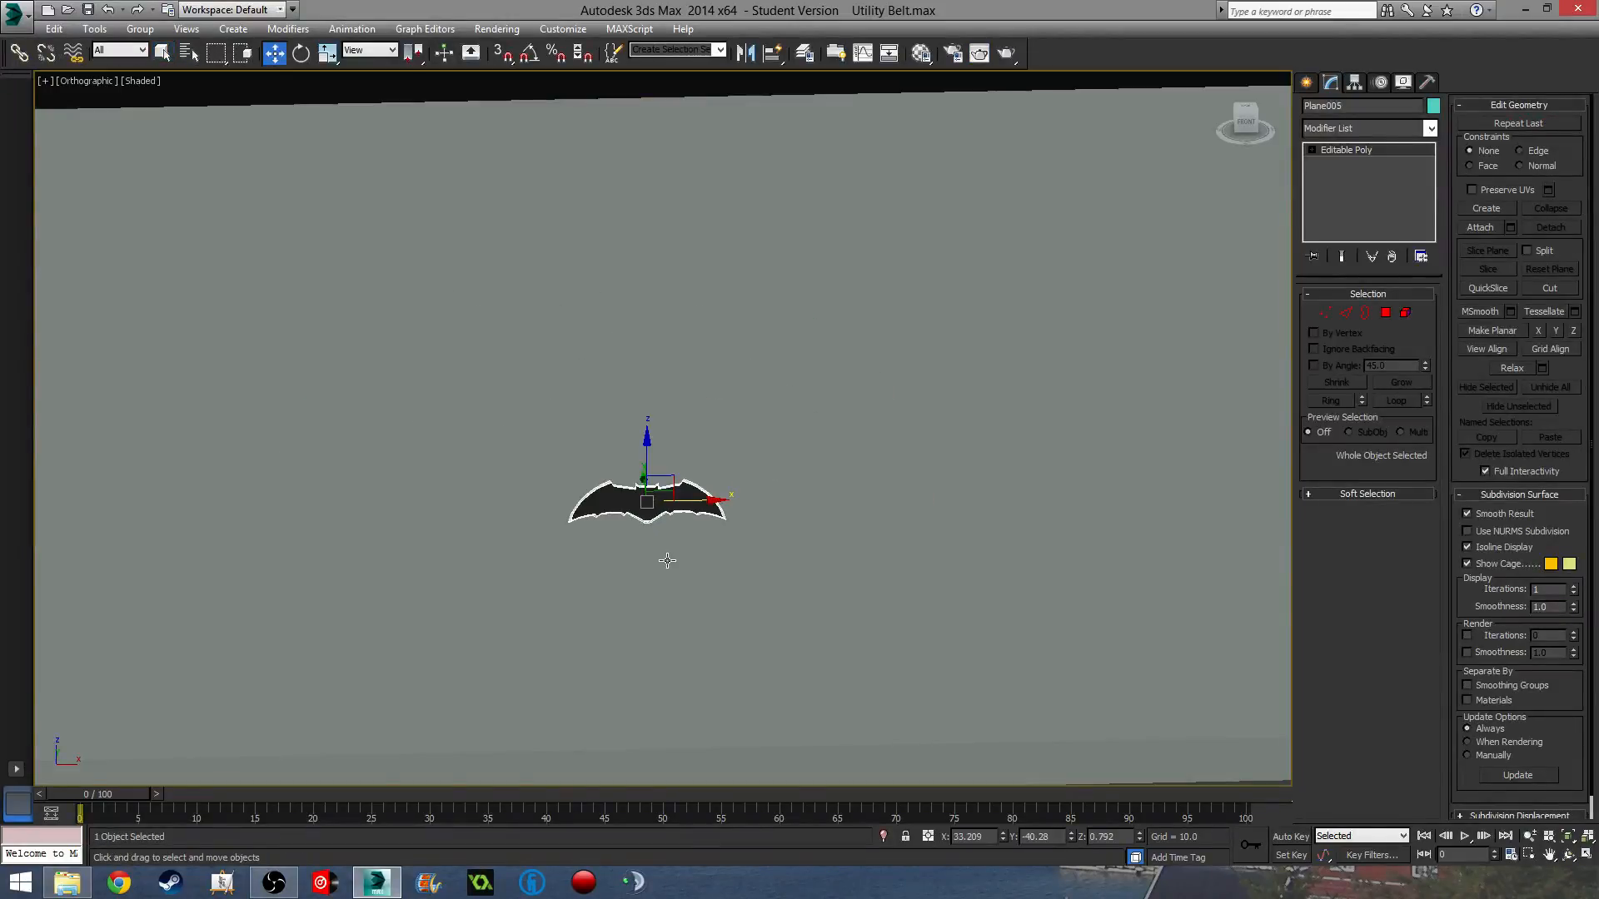
pyautogui.press('t')
pyautogui.press('e')
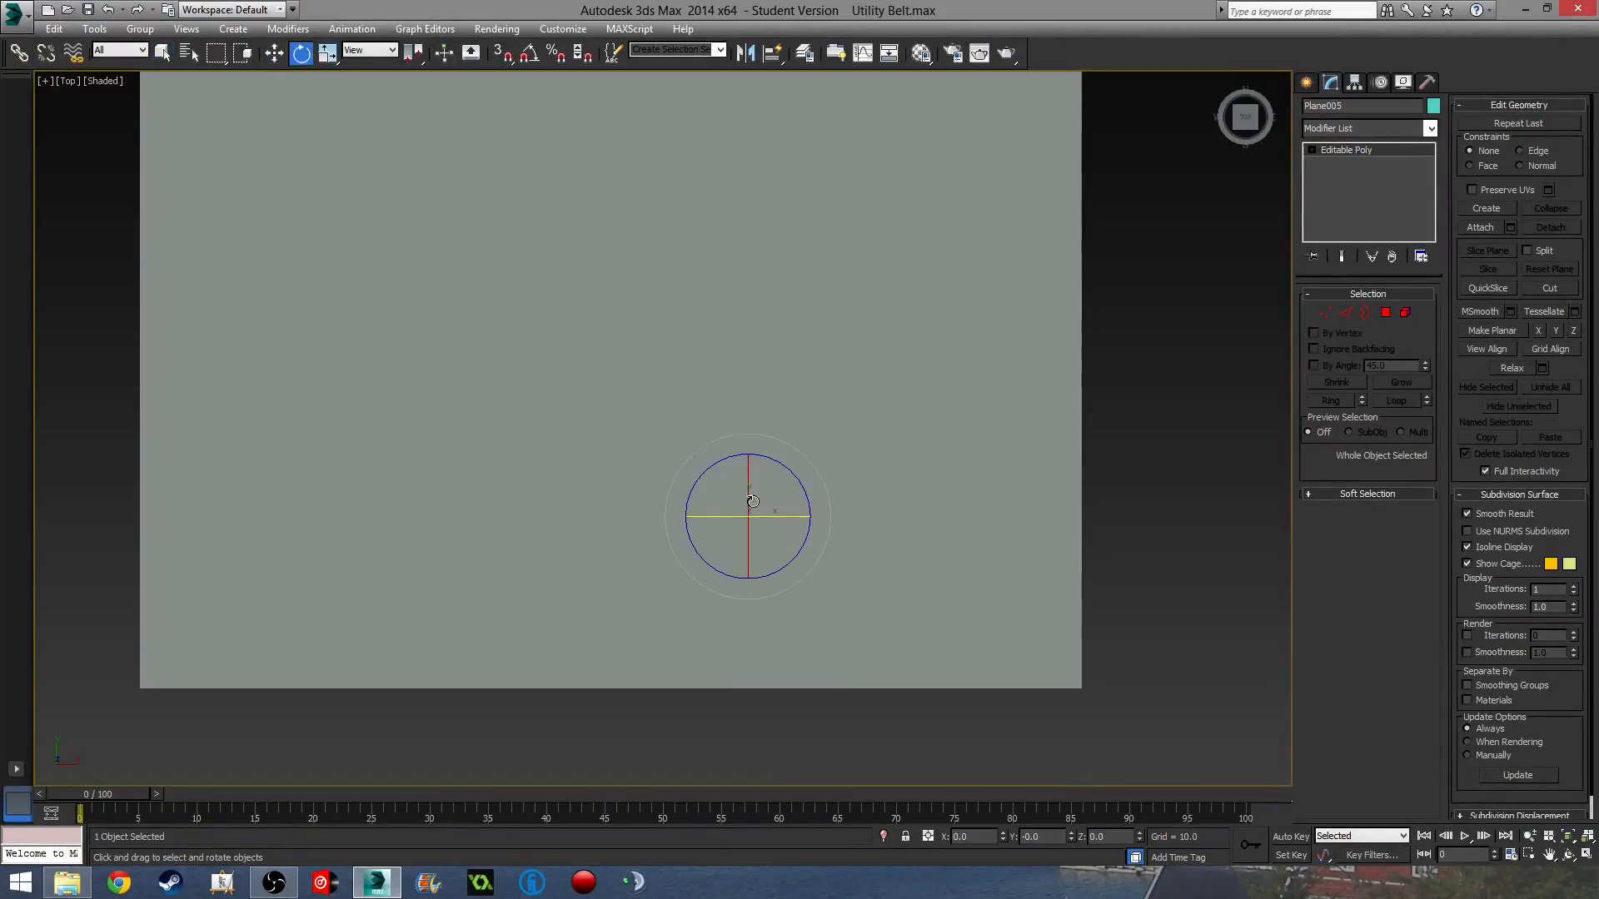
pyautogui.scroll(3, 746, 505)
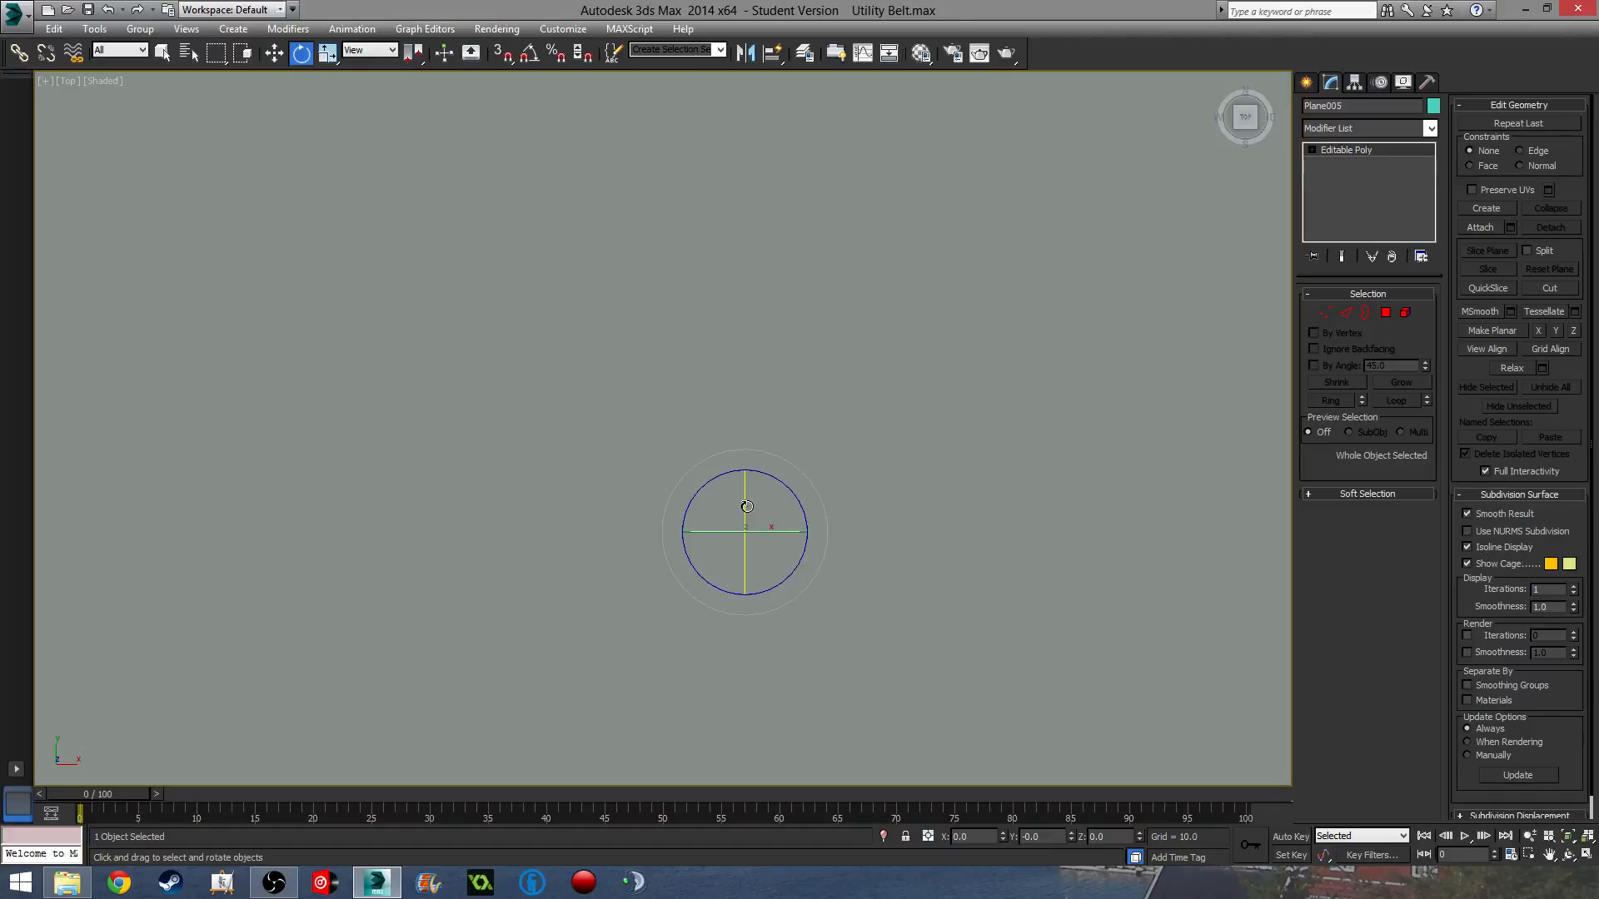
pyautogui.click(539, 50)
pyautogui.click(549, 50)
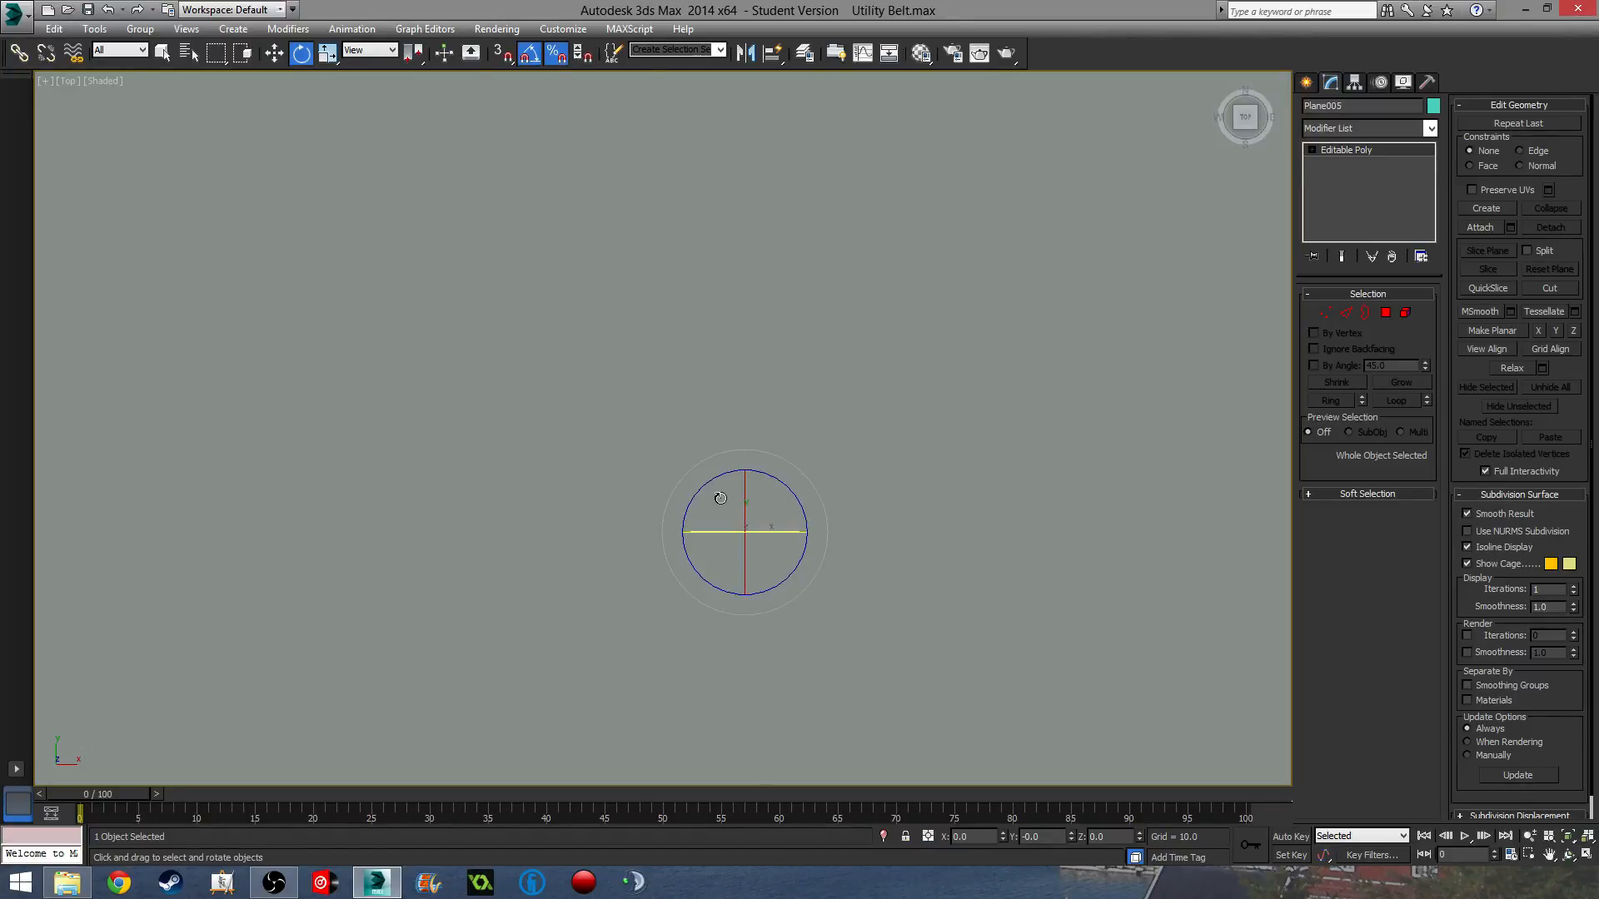
pyautogui.moveTo(745, 505); pyautogui.dragTo(740, 425)
pyautogui.moveTo(744, 504); pyautogui.dragTo(743, 436)
pyautogui.keyDown('alt'); pyautogui.moveTo(856, 517); pyautogui.dragTo(857, 450, button='middle'); pyautogui.keyUp('alt')
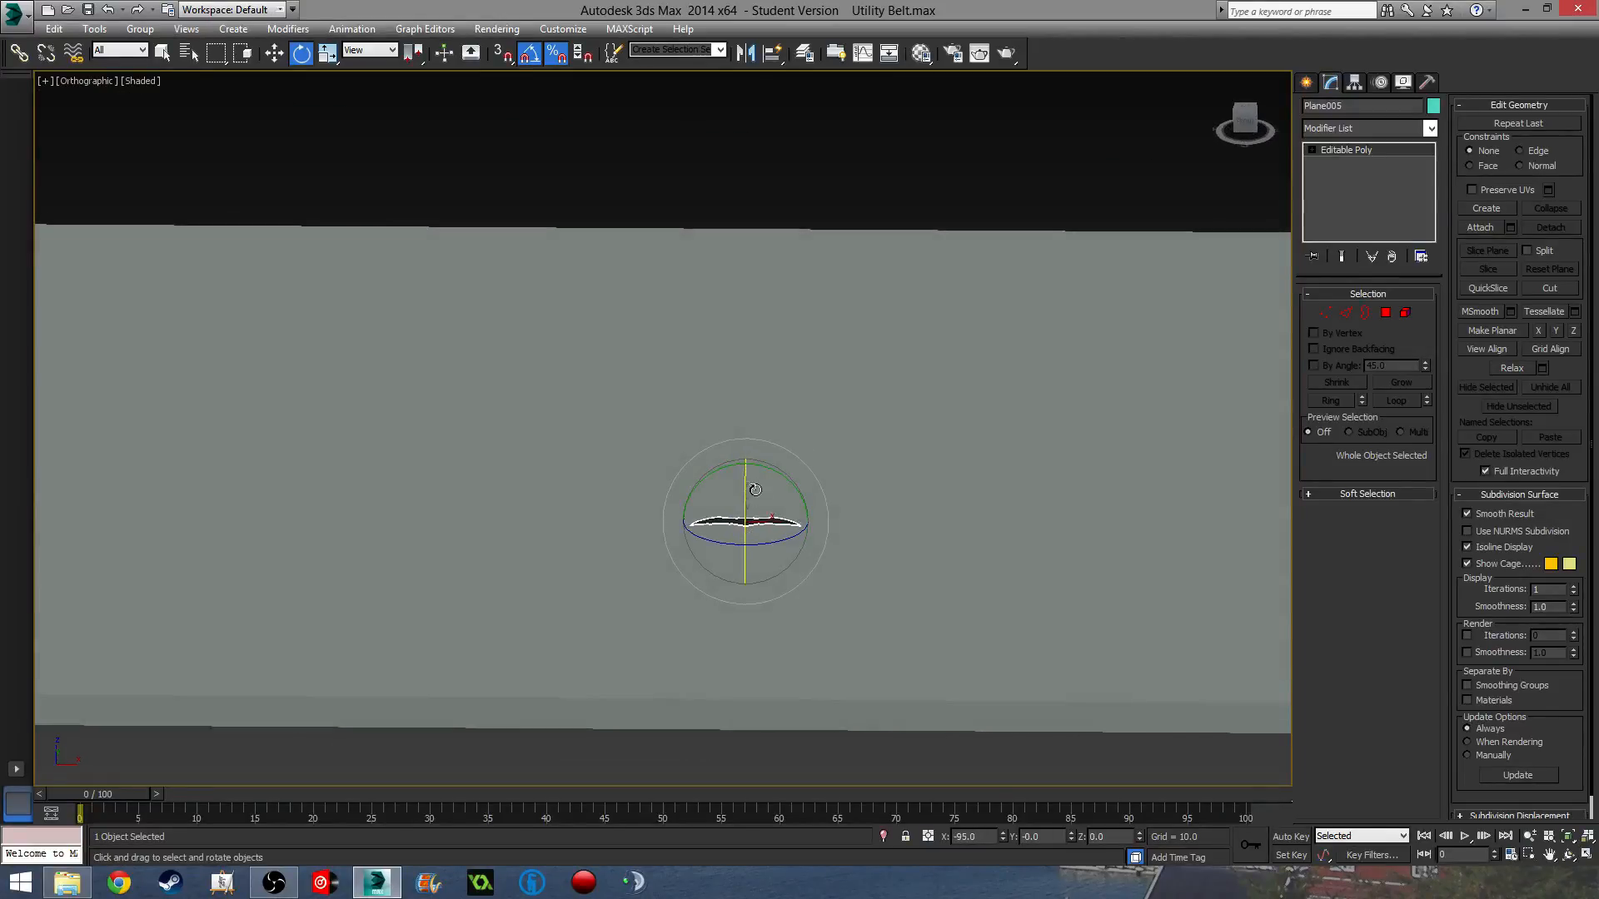
# Lower the bat along Z to -6.192, bringing it closer to the tabletop.
pyautogui.press('w')
pyautogui.moveTo(746, 463); pyautogui.dragTo(746, 501)
pyautogui.keyDown('alt'); pyautogui.moveTo(799, 608); pyautogui.dragTo(790, 657, button='middle'); pyautogui.keyUp('alt')
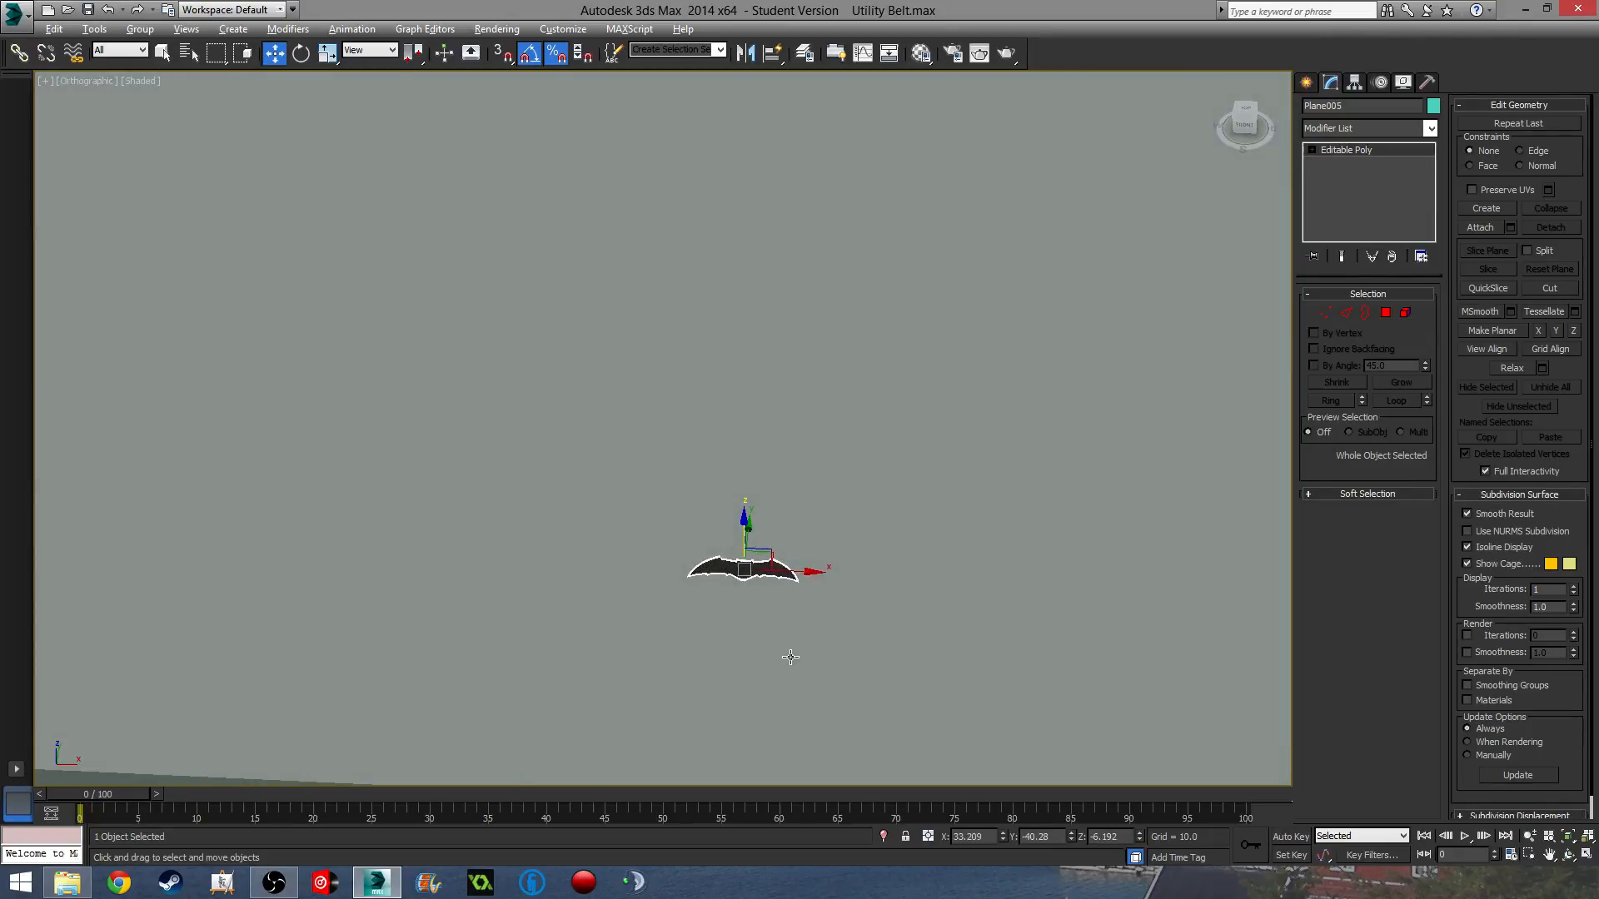
pyautogui.scroll(5, 760, 580)
pyautogui.press('e')
pyautogui.moveTo(783, 588); pyautogui.dragTo(754, 538, button='middle')
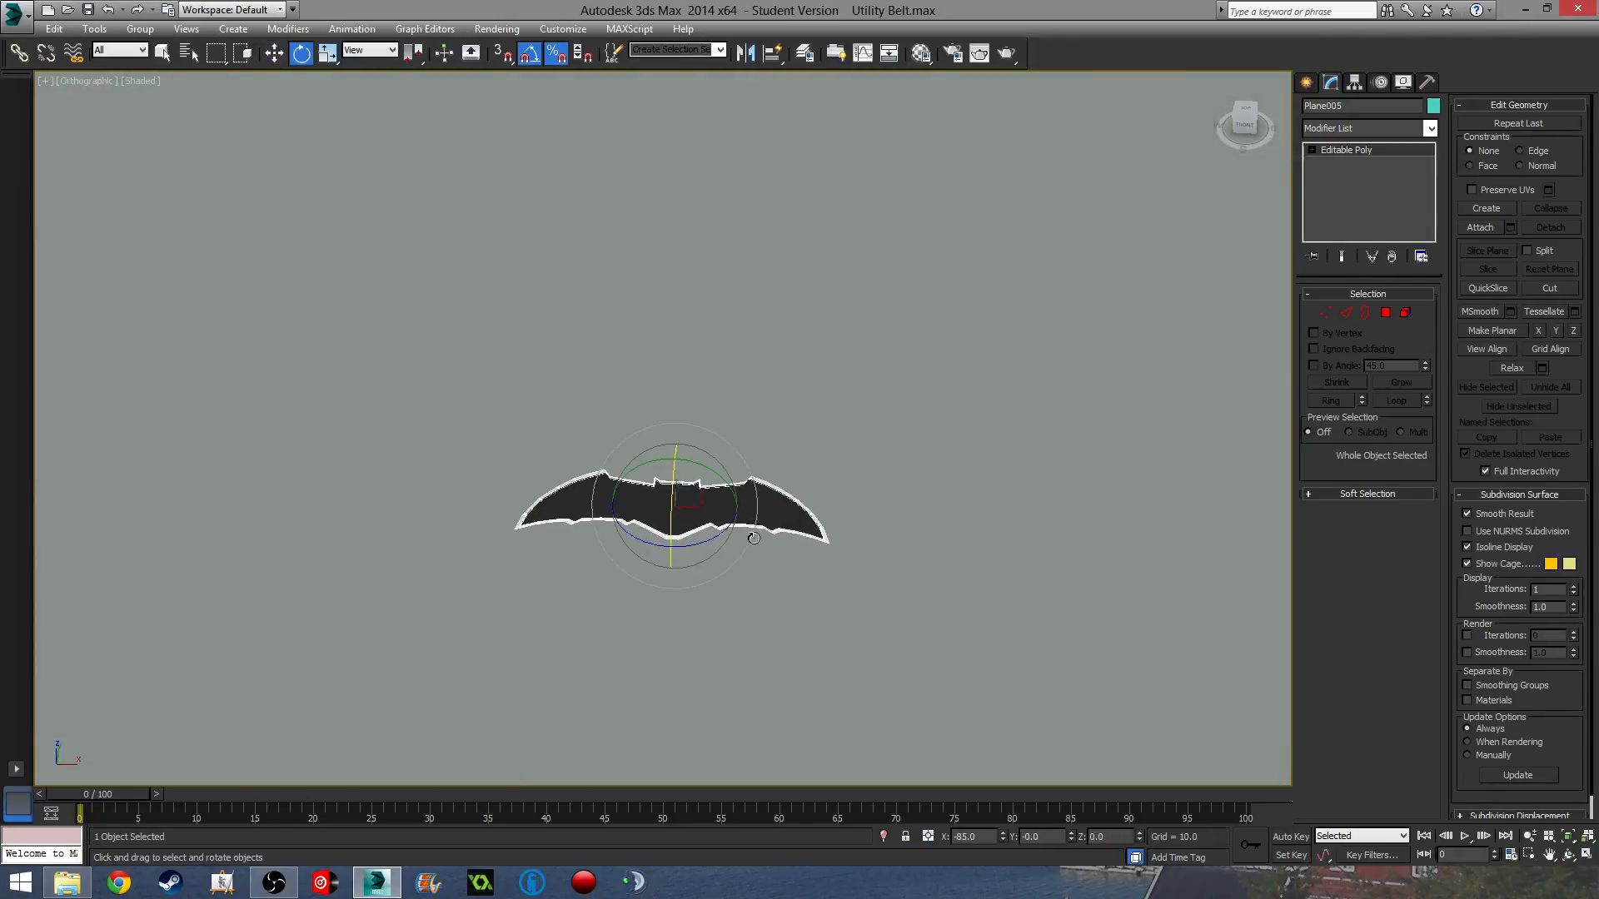
pyautogui.press('r')
pyautogui.scroll(5, 764, 526)
pyautogui.moveTo(839, 475); pyautogui.dragTo(772, 325, button='middle')
pyautogui.press('w')
pyautogui.moveTo(779, 504); pyautogui.dragTo(661, 353, button='middle')
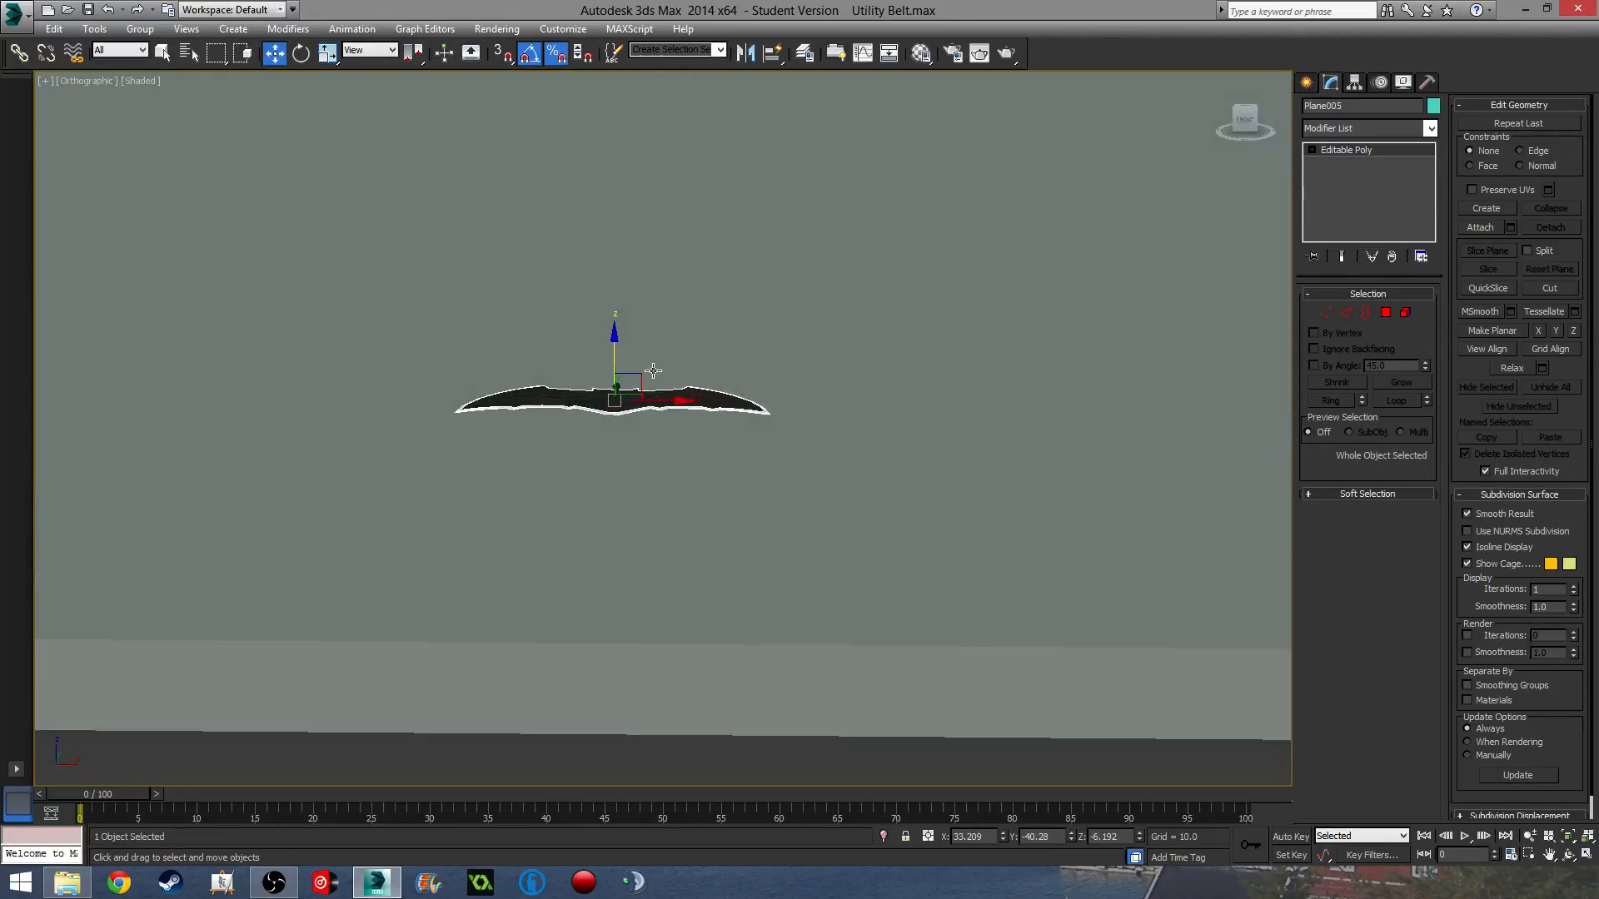
# Tilt the bat to -65° about its X axis while checking it against the table from the front.
pyautogui.press('f')
pyautogui.moveTo(680, 580); pyautogui.dragTo(689, 476, button='middle')
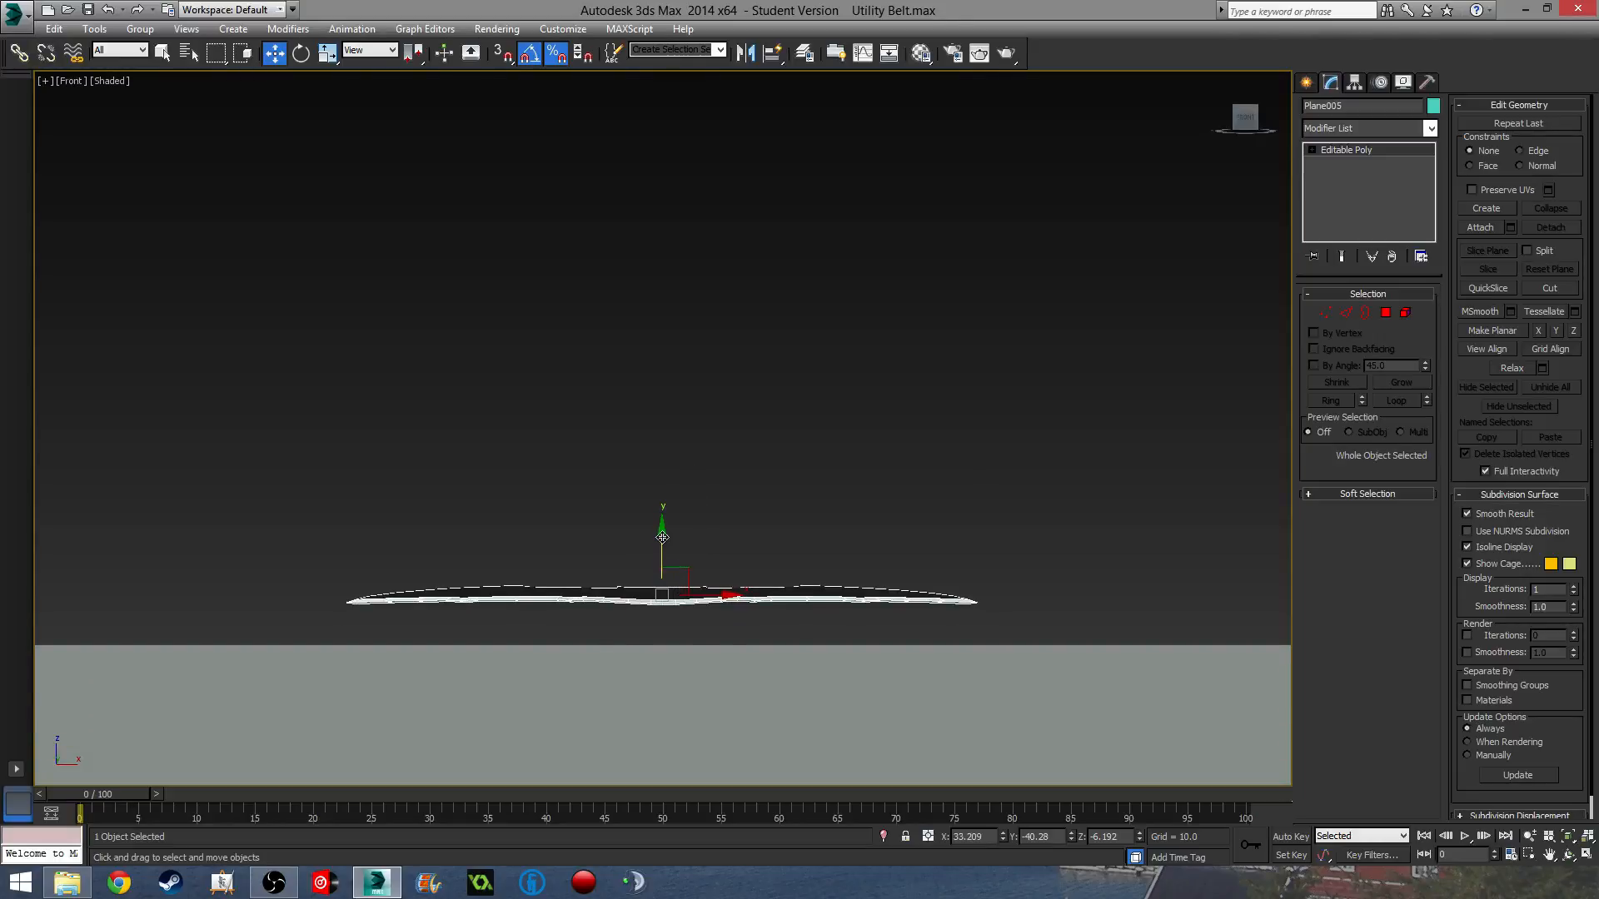
pyautogui.press('e')
pyautogui.moveTo(660, 549); pyautogui.dragTo(658, 562)
pyautogui.click(688, 563)
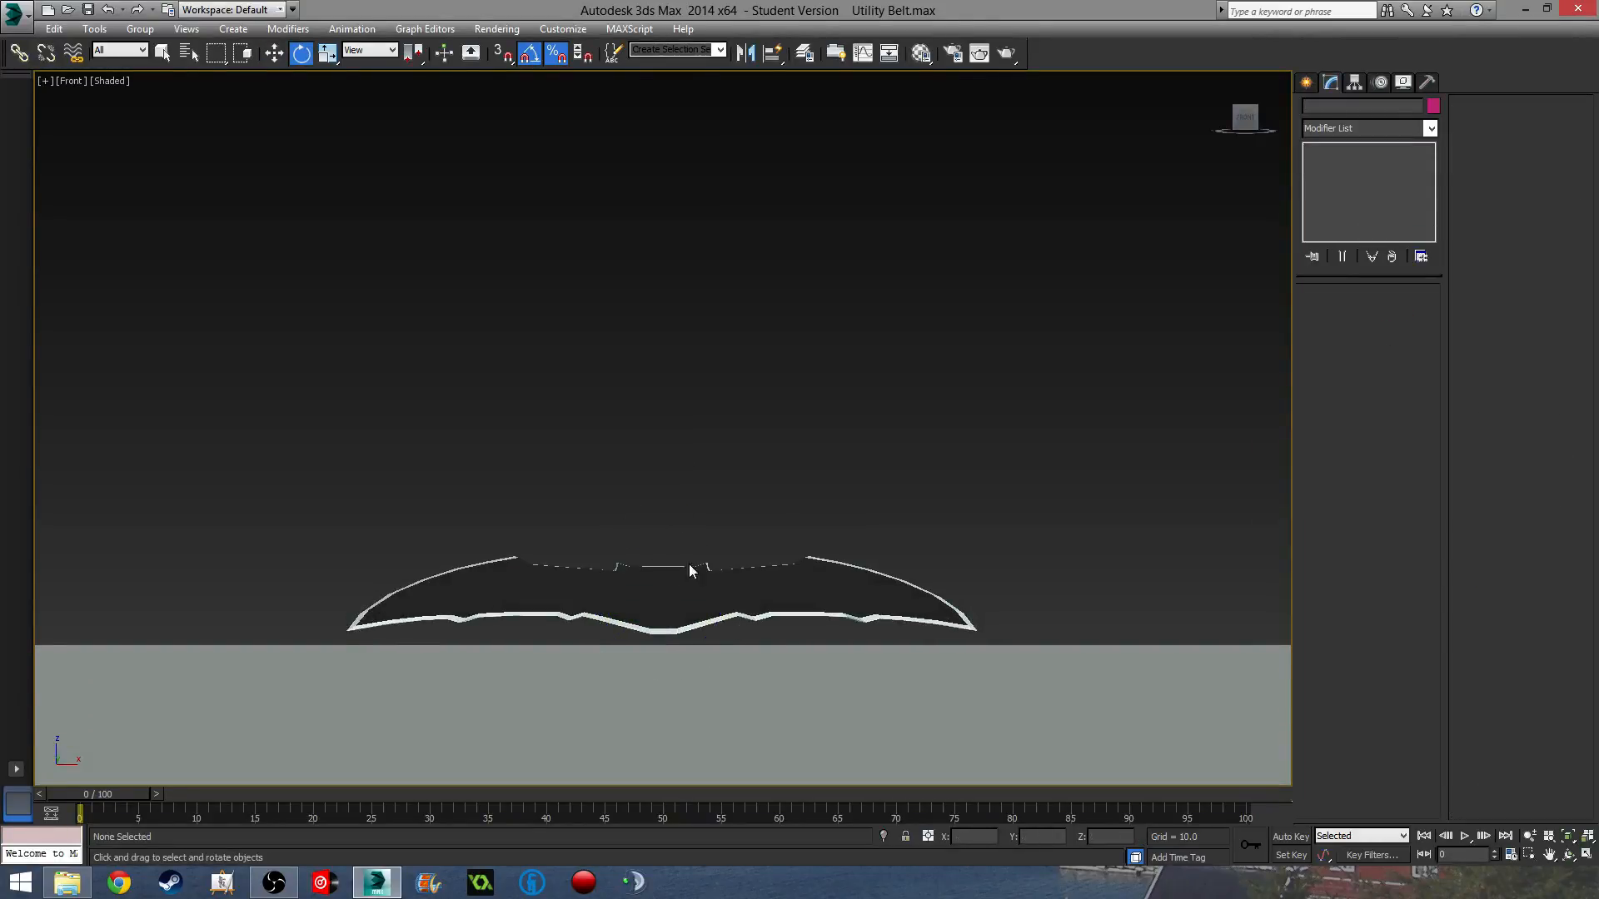
pyautogui.keyDown('alt'); pyautogui.moveTo(688, 563); pyautogui.dragTo(628, 636, button='middle'); pyautogui.keyUp('alt')
# Clone the bat as a copy rotated 35° about Z, and move the copy behind and to the right of the original.
pyautogui.click(634, 656)
pyautogui.press('t')
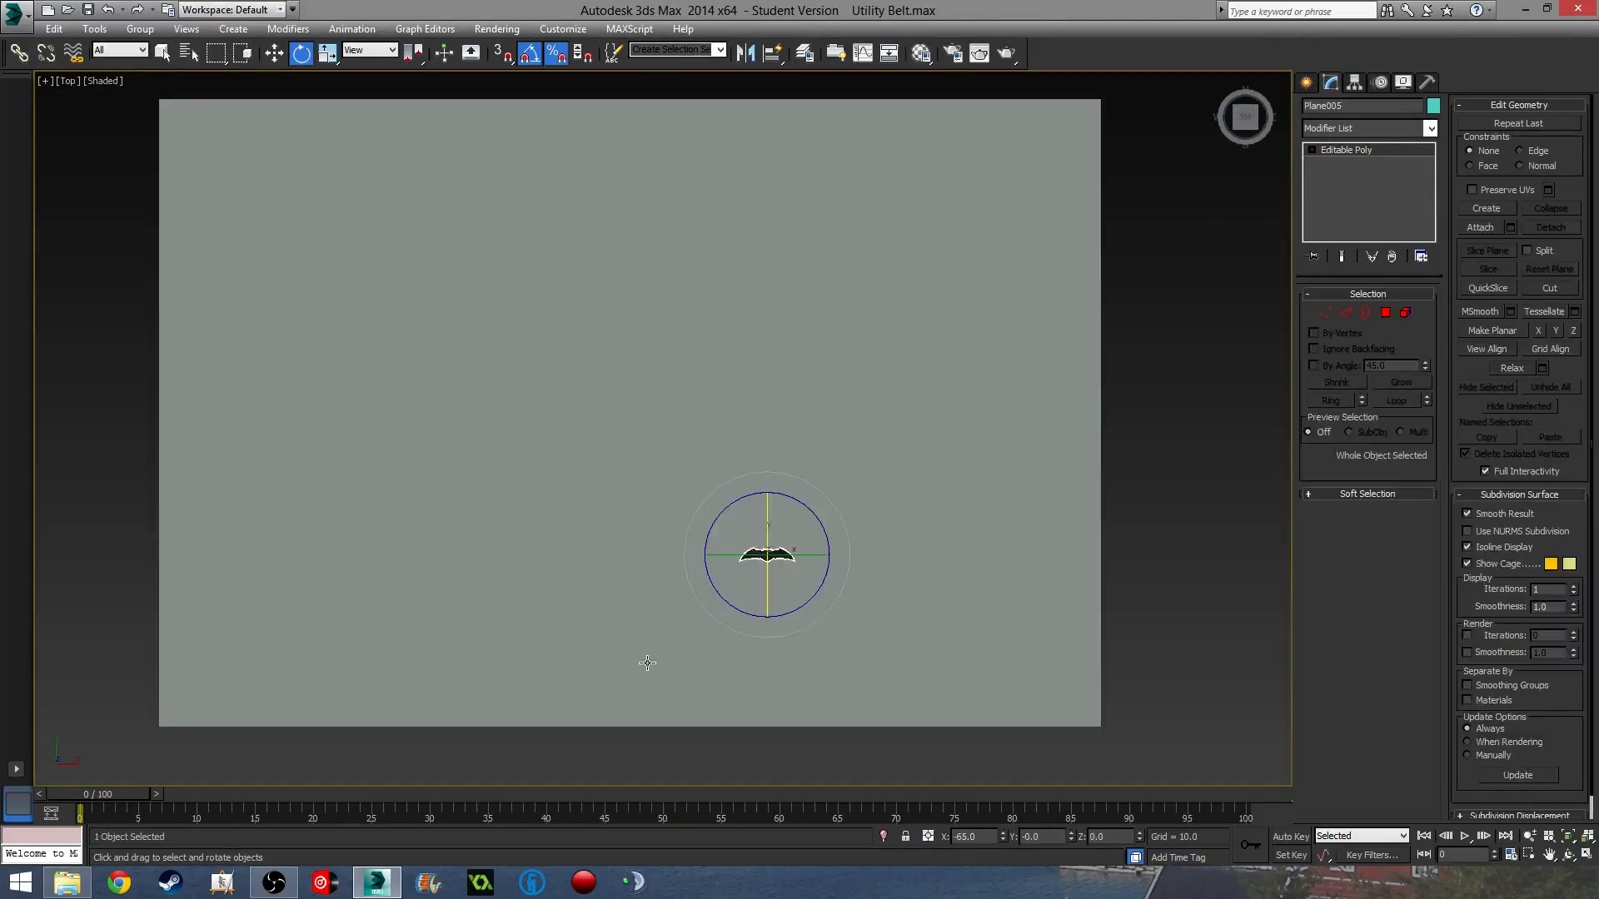
pyautogui.scroll(8, 710, 597)
pyautogui.moveTo(894, 560); pyautogui.dragTo(658, 652, button='middle')
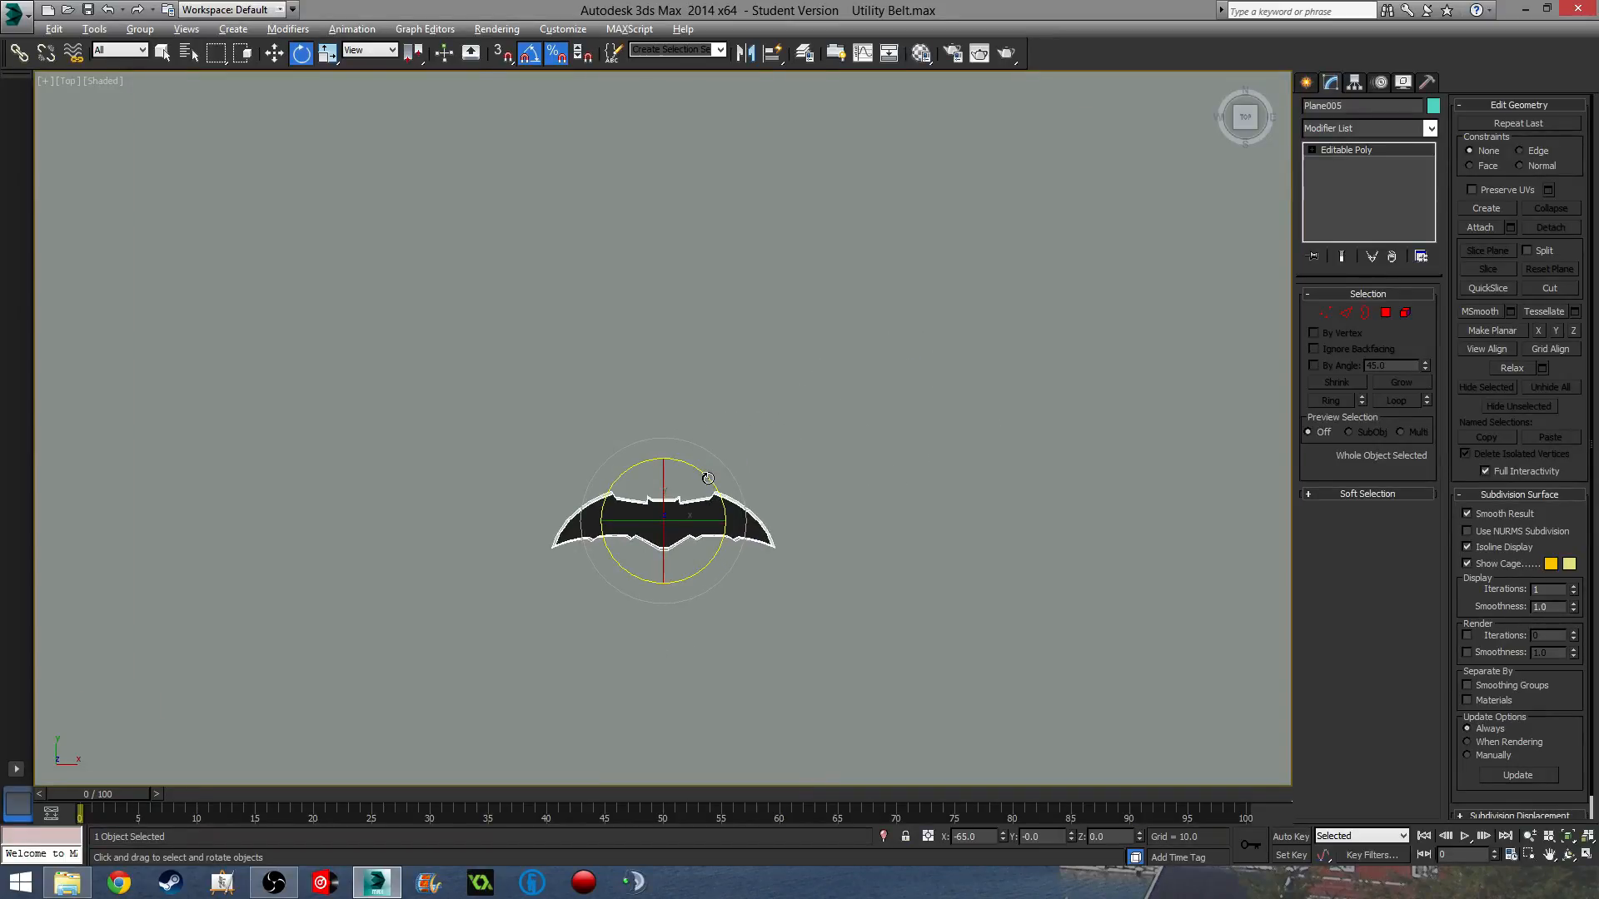
pyautogui.scroll(3, 699, 479)
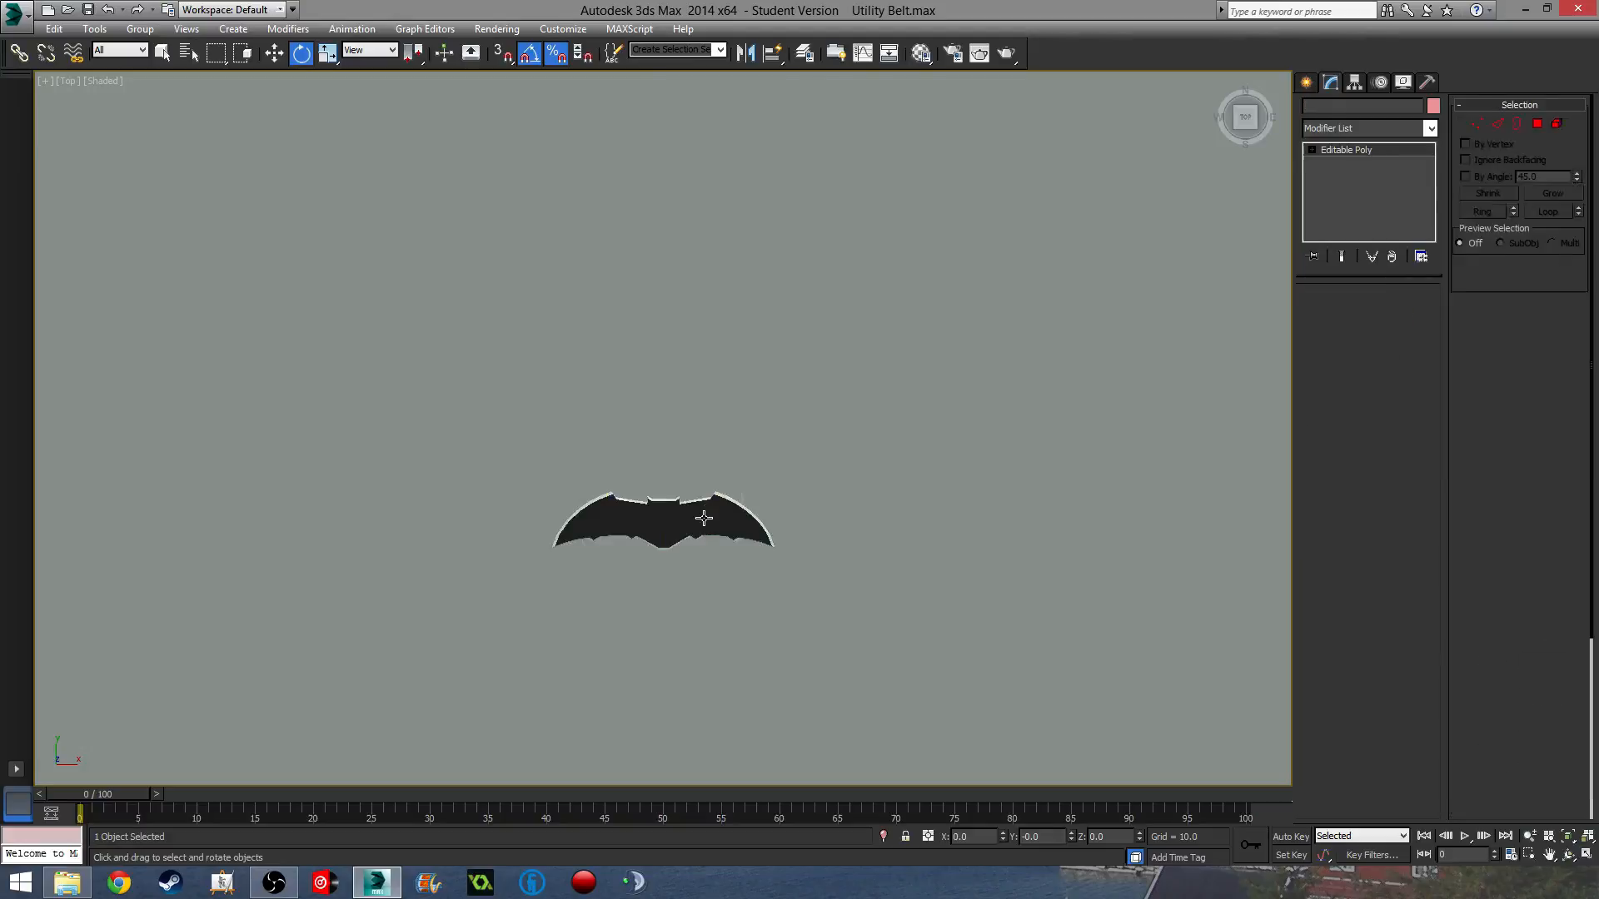
pyautogui.scroll(3, 706, 512)
pyautogui.moveTo(665, 497)
pyautogui.keyDown('shift'); pyautogui.mouseDown()
pyautogui.moveTo(670, 417)
pyautogui.moveTo(647, 517)
pyautogui.mouseUp(); pyautogui.keyUp('shift')
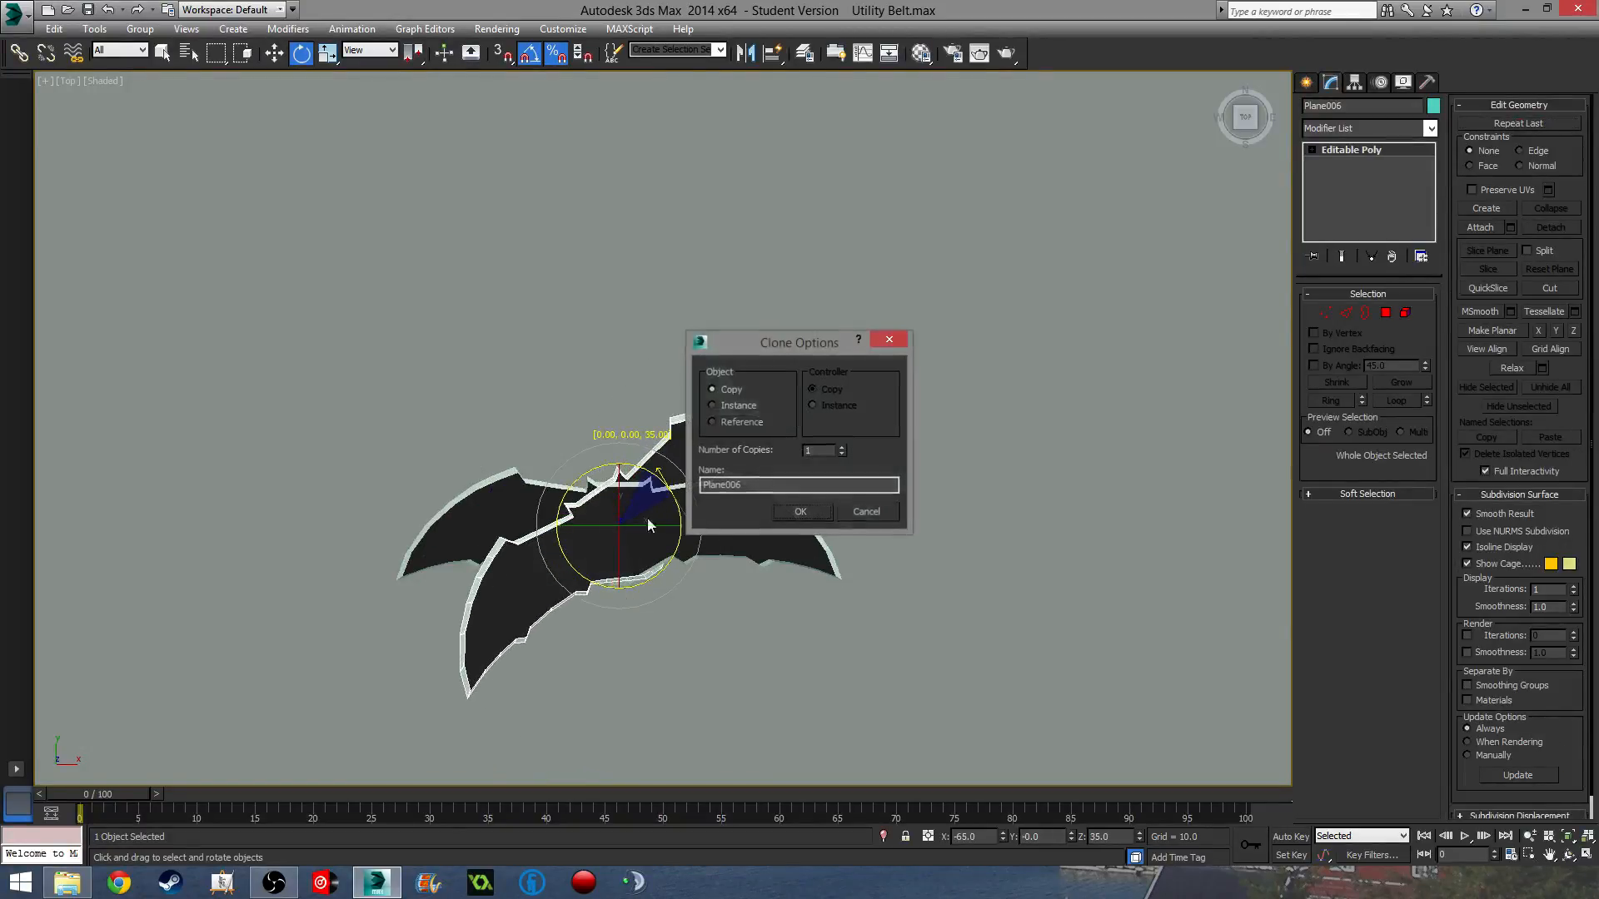
pyautogui.click(800, 511)
pyautogui.press('w')
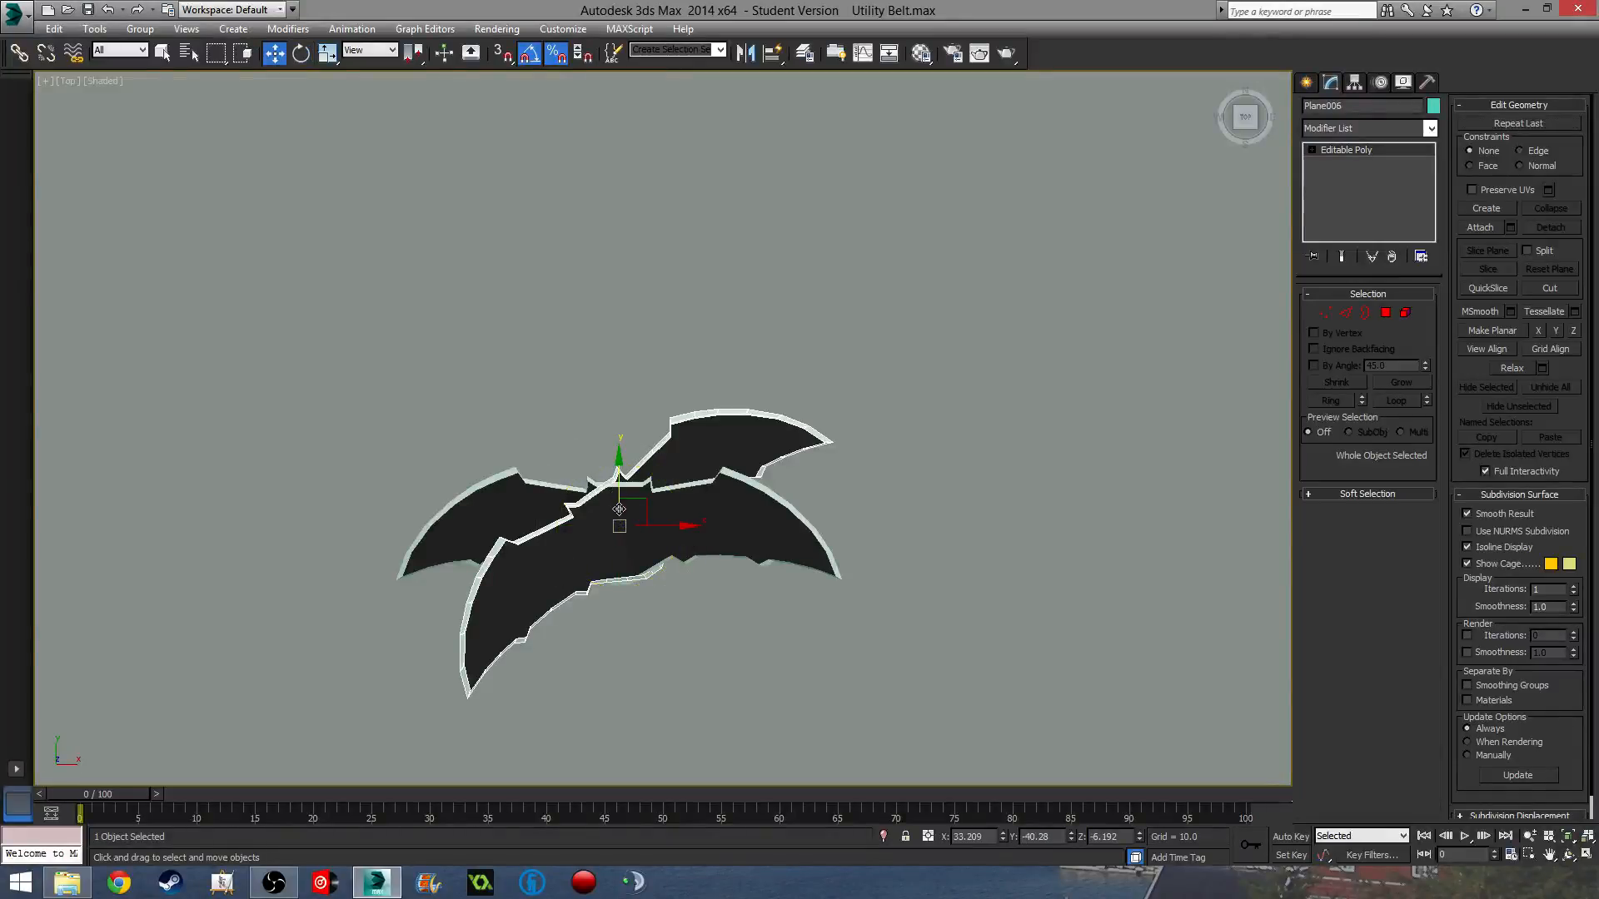
pyautogui.moveTo(620, 525); pyautogui.dragTo(857, 307)
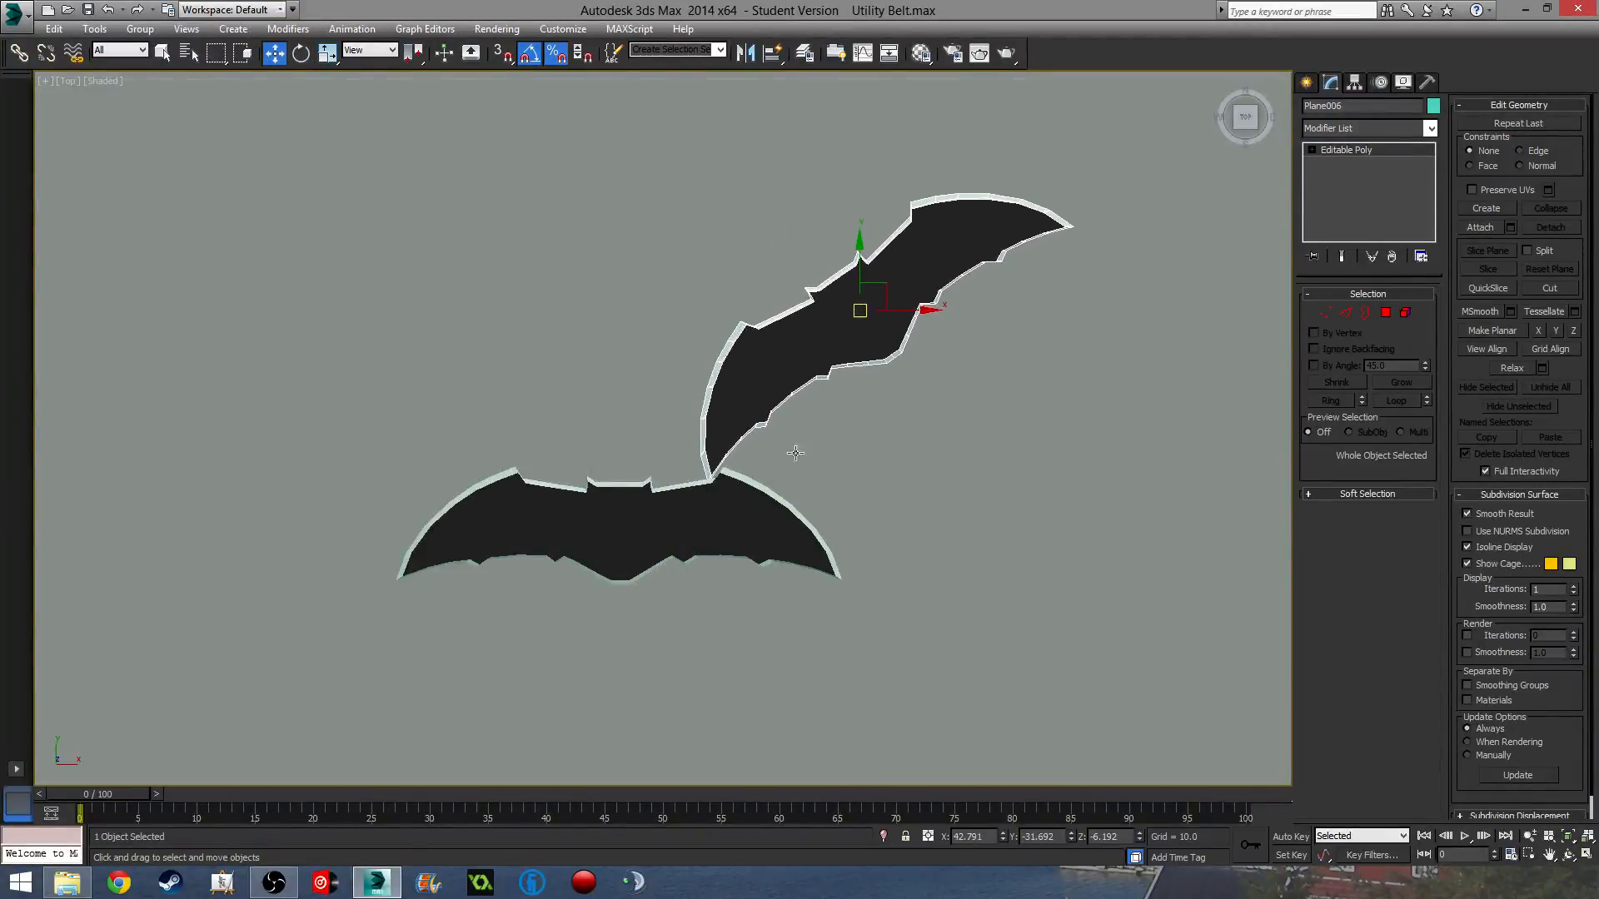
# Clone the rotated bat as a copy turned to -40° about Z, move it behind and left of the original, and lower it toward the table.
pyautogui.scroll(-4, 730, 551)
pyautogui.keyDown('alt'); pyautogui.moveTo(730, 551); pyautogui.dragTo(715, 452, button='middle'); pyautogui.keyUp('alt')
pyautogui.scroll(2, 770, 443)
pyautogui.press('e')
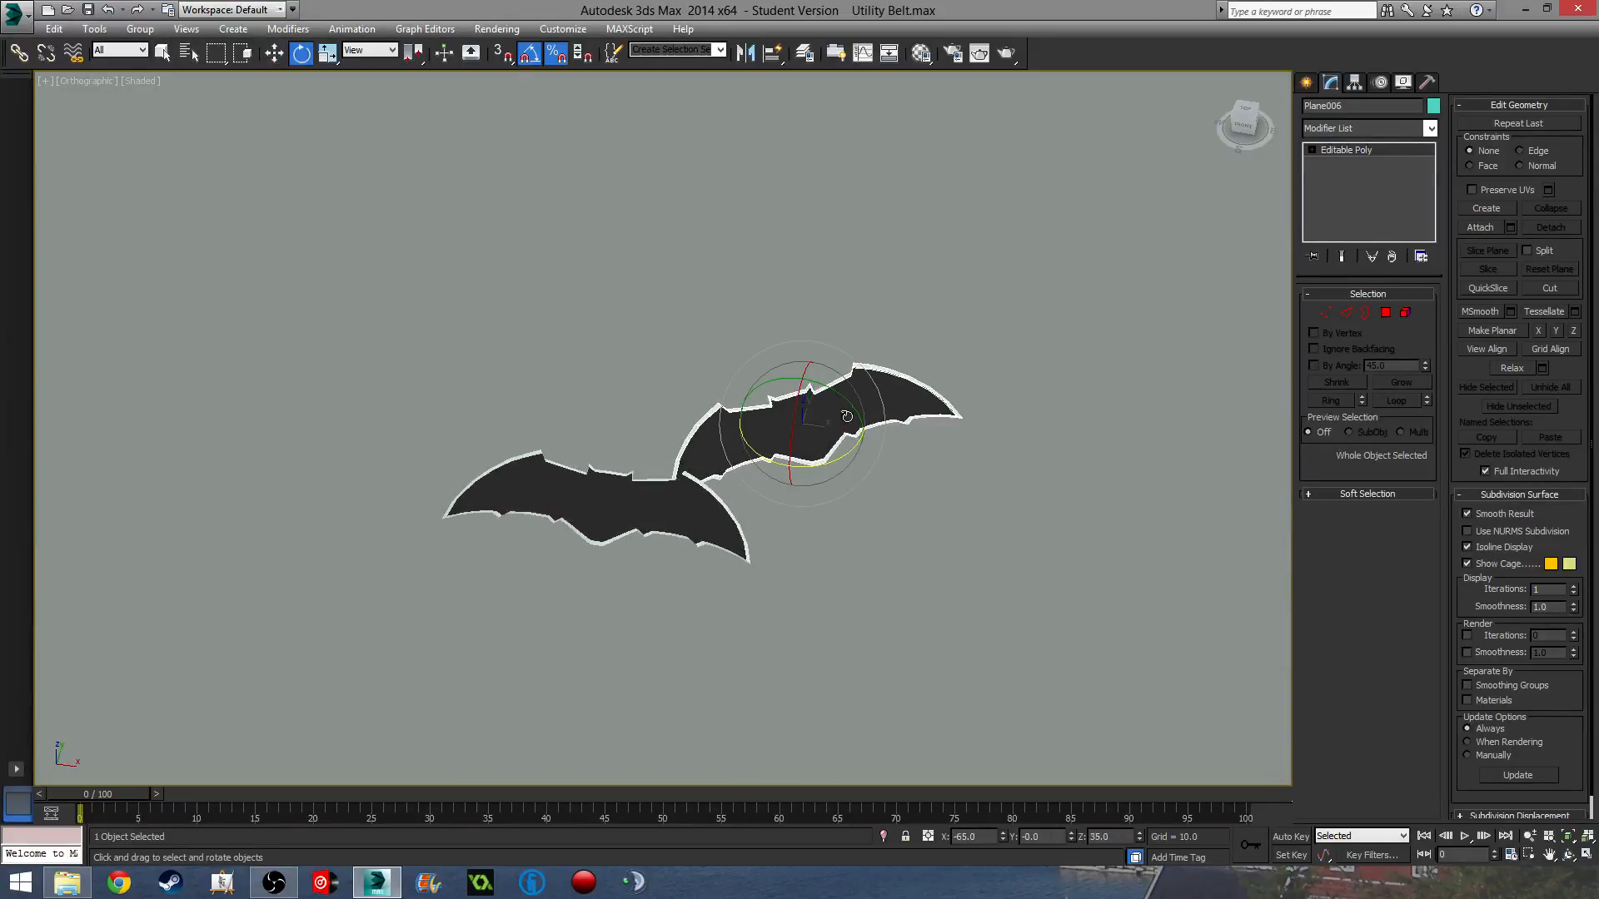
pyautogui.keyDown('shift'); pyautogui.moveTo(846, 456); pyautogui.dragTo(799, 475); pyautogui.keyUp('shift')
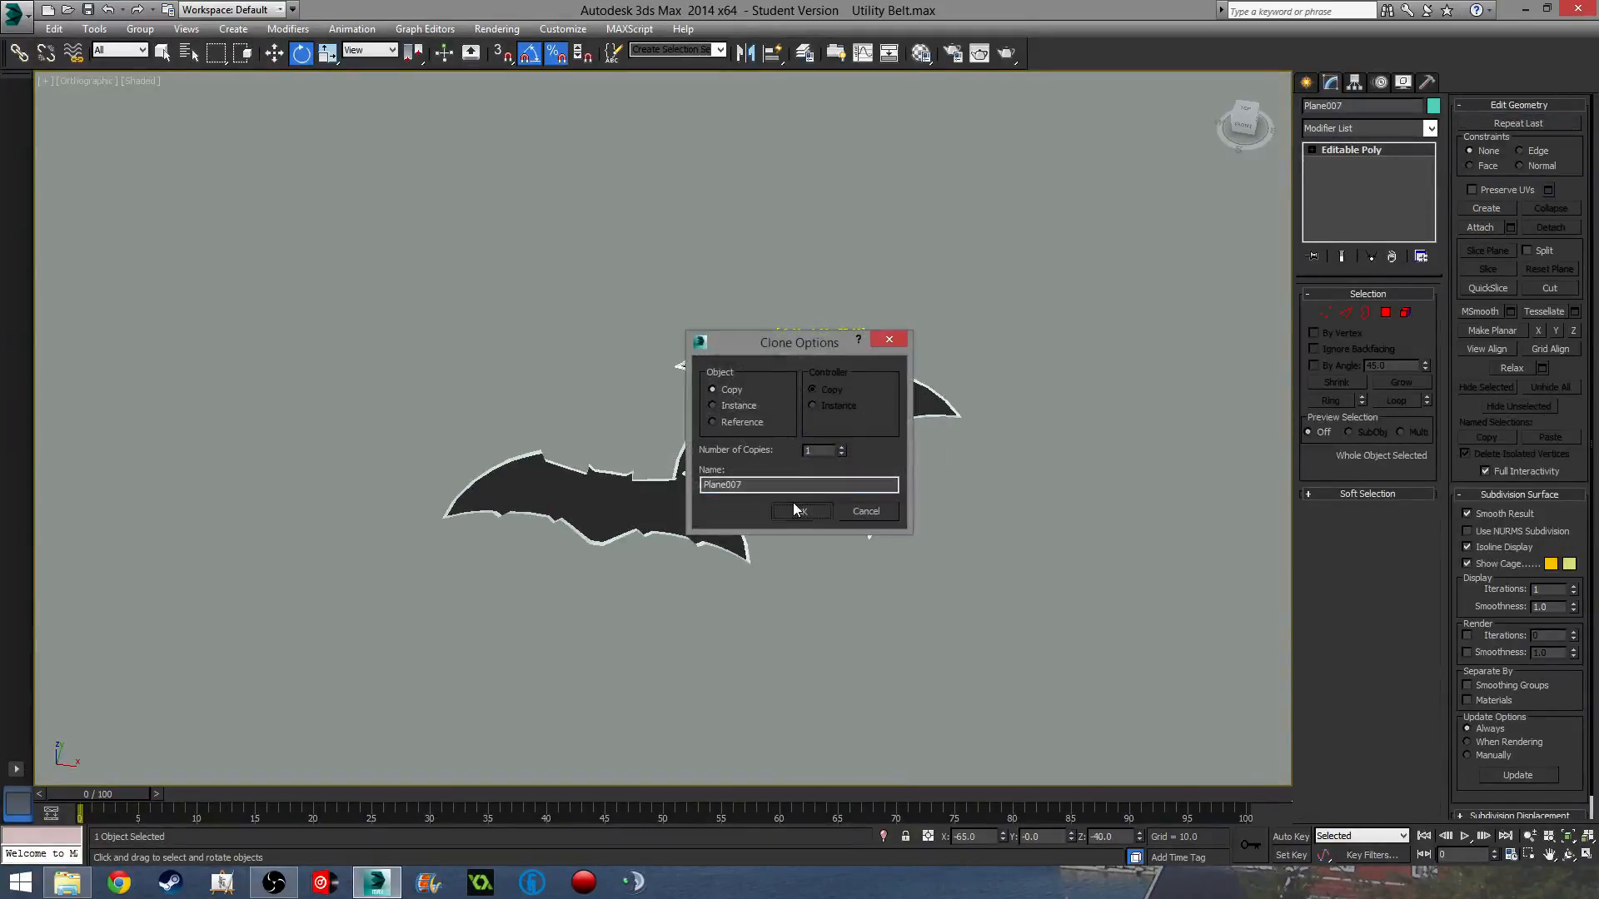
pyautogui.click(793, 502)
pyautogui.press('w')
pyautogui.moveTo(803, 424); pyautogui.dragTo(544, 338)
pyautogui.keyDown('alt'); pyautogui.moveTo(682, 416); pyautogui.dragTo(775, 371, button='middle'); pyautogui.keyUp('alt')
pyautogui.moveTo(542, 276); pyautogui.dragTo(539, 312)
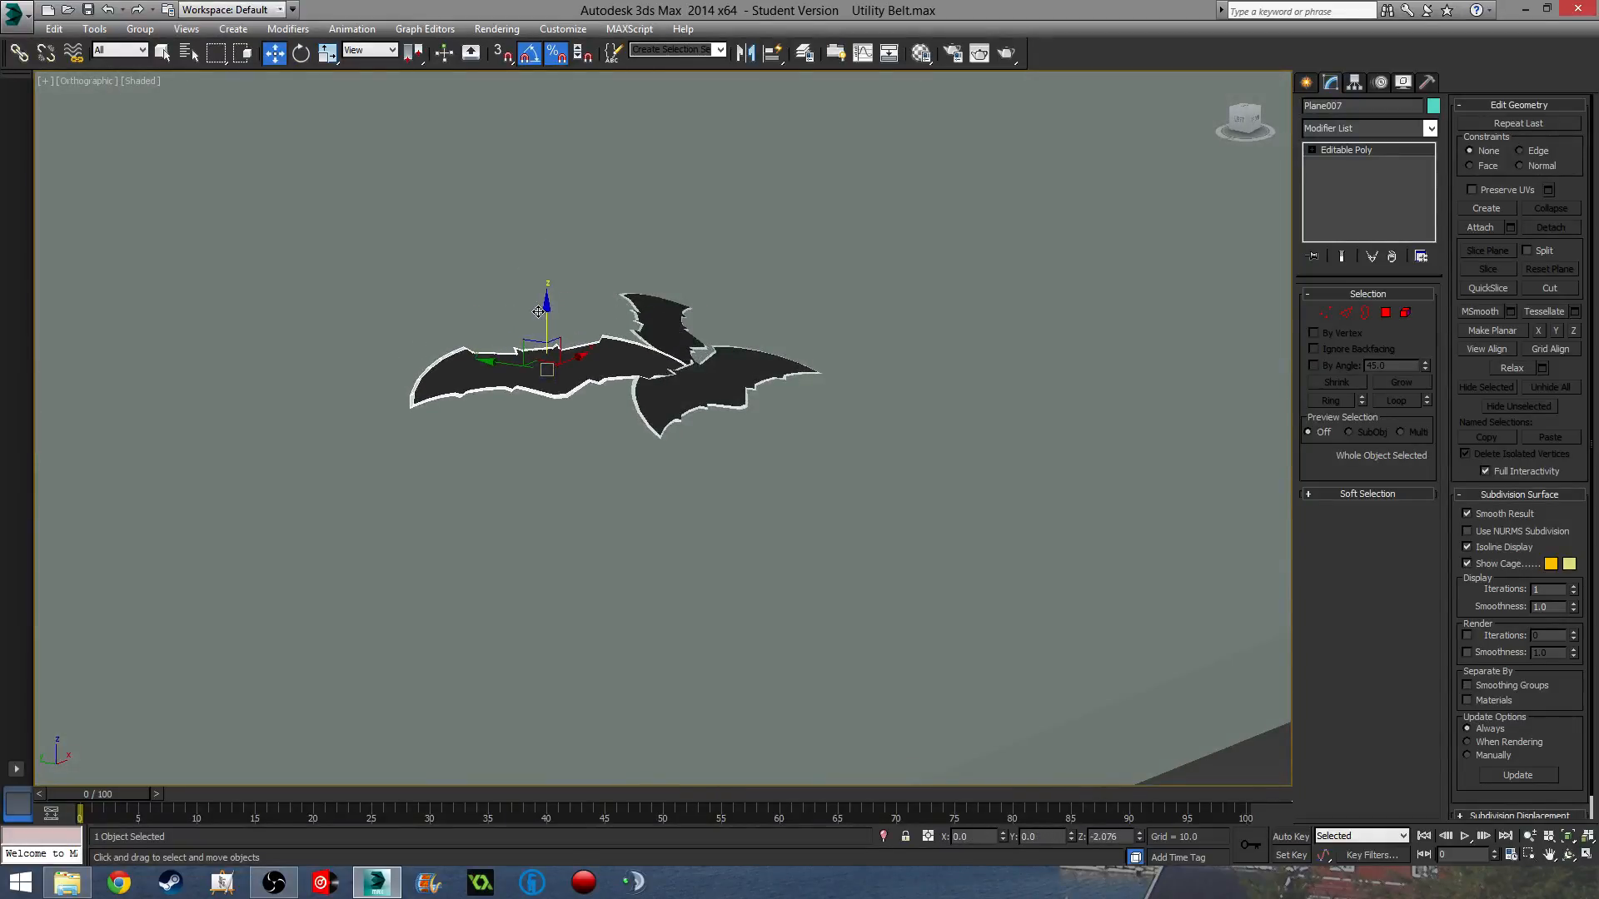
# Clone the left bat as a rotated copy facing roughly like the original, and place it behind the other three.
pyautogui.keyDown('alt'); pyautogui.moveTo(522, 363); pyautogui.dragTo(526, 491, button='middle'); pyautogui.keyUp('alt')
pyautogui.scroll(-1, 539, 412)
pyautogui.scroll(-2, 545, 515)
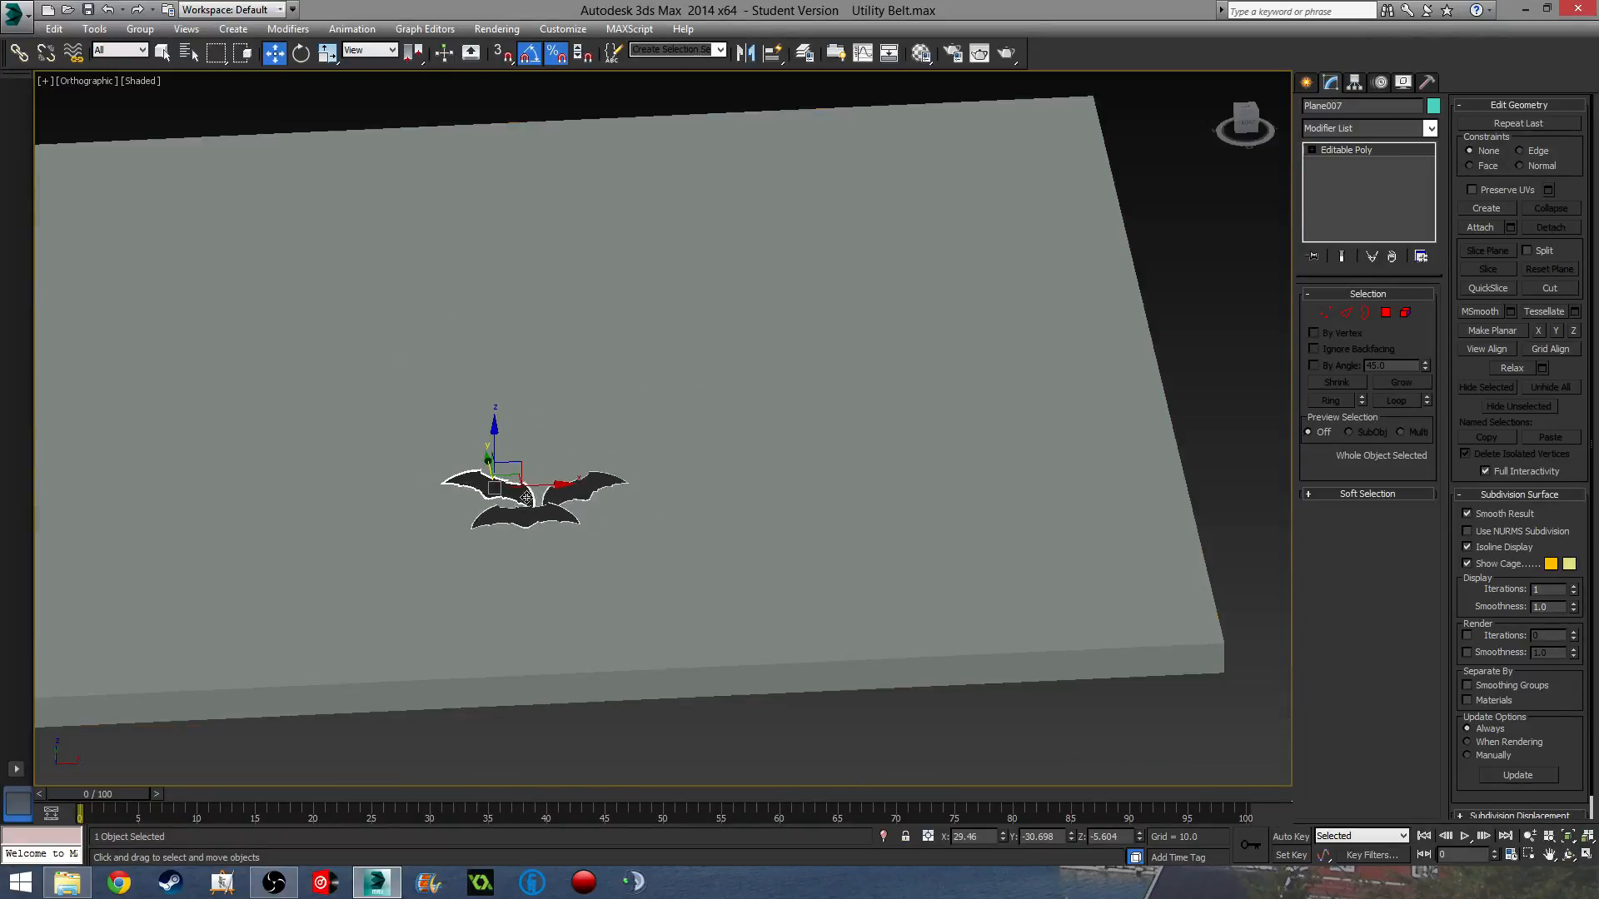
pyautogui.scroll(4, 530, 496)
pyautogui.scroll(2, 531, 495)
pyautogui.press('e')
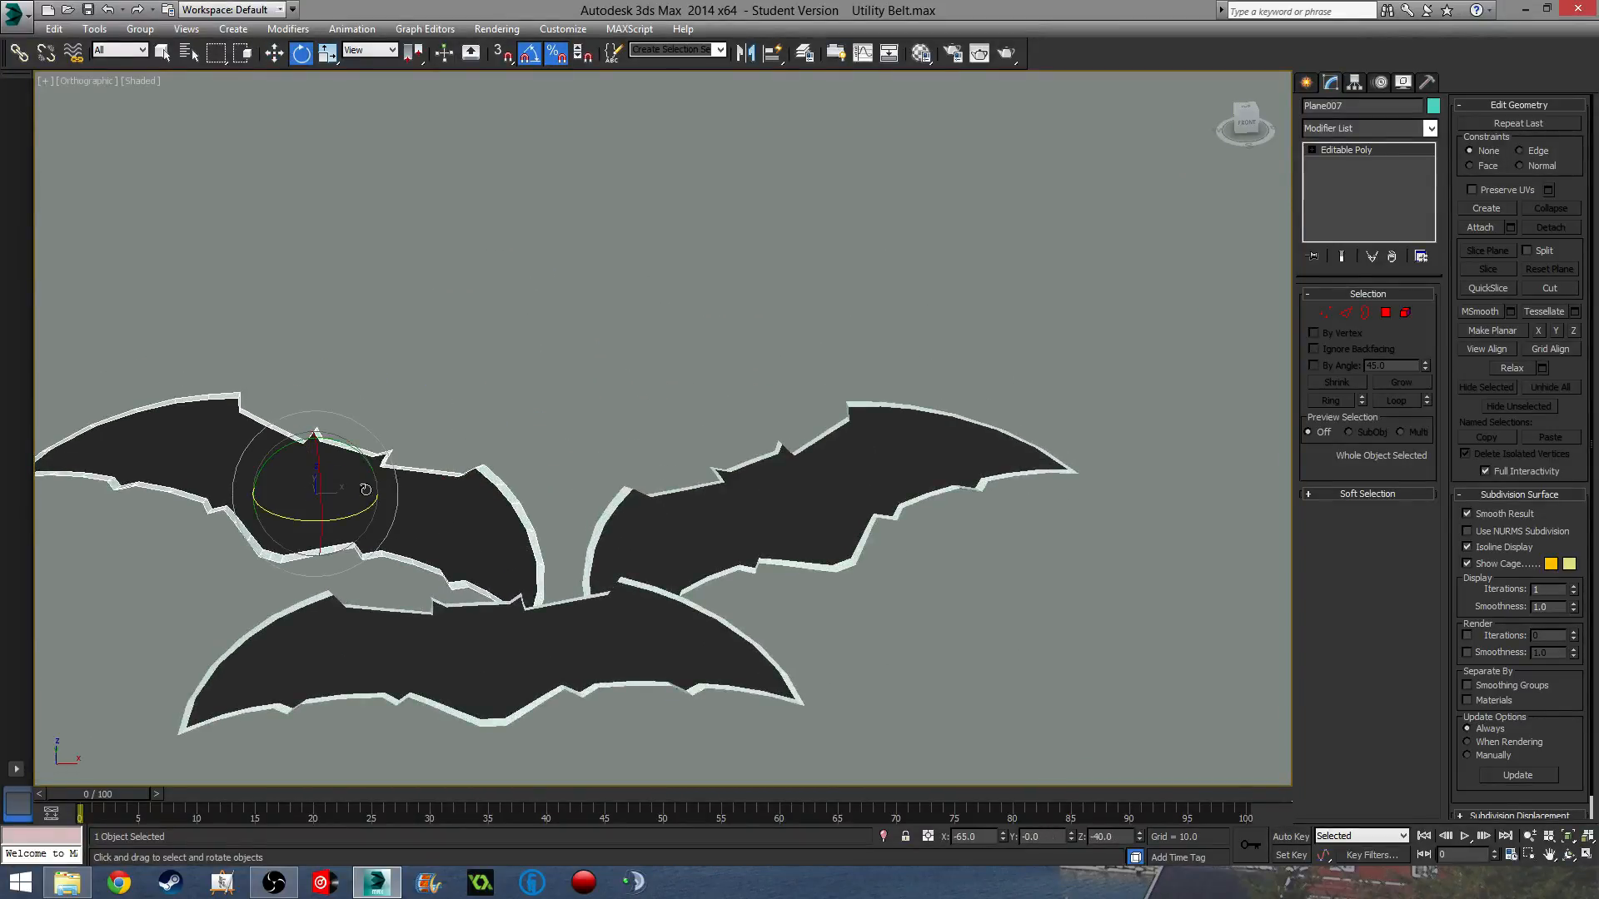
pyautogui.moveTo(364, 508)
pyautogui.keyDown('shift'); pyautogui.mouseDown()
pyautogui.moveTo(433, 449)
pyautogui.moveTo(593, 441)
pyautogui.moveTo(587, 420)
pyautogui.mouseUp(); pyautogui.keyUp('shift')
pyautogui.press('Return')
pyautogui.press('w')
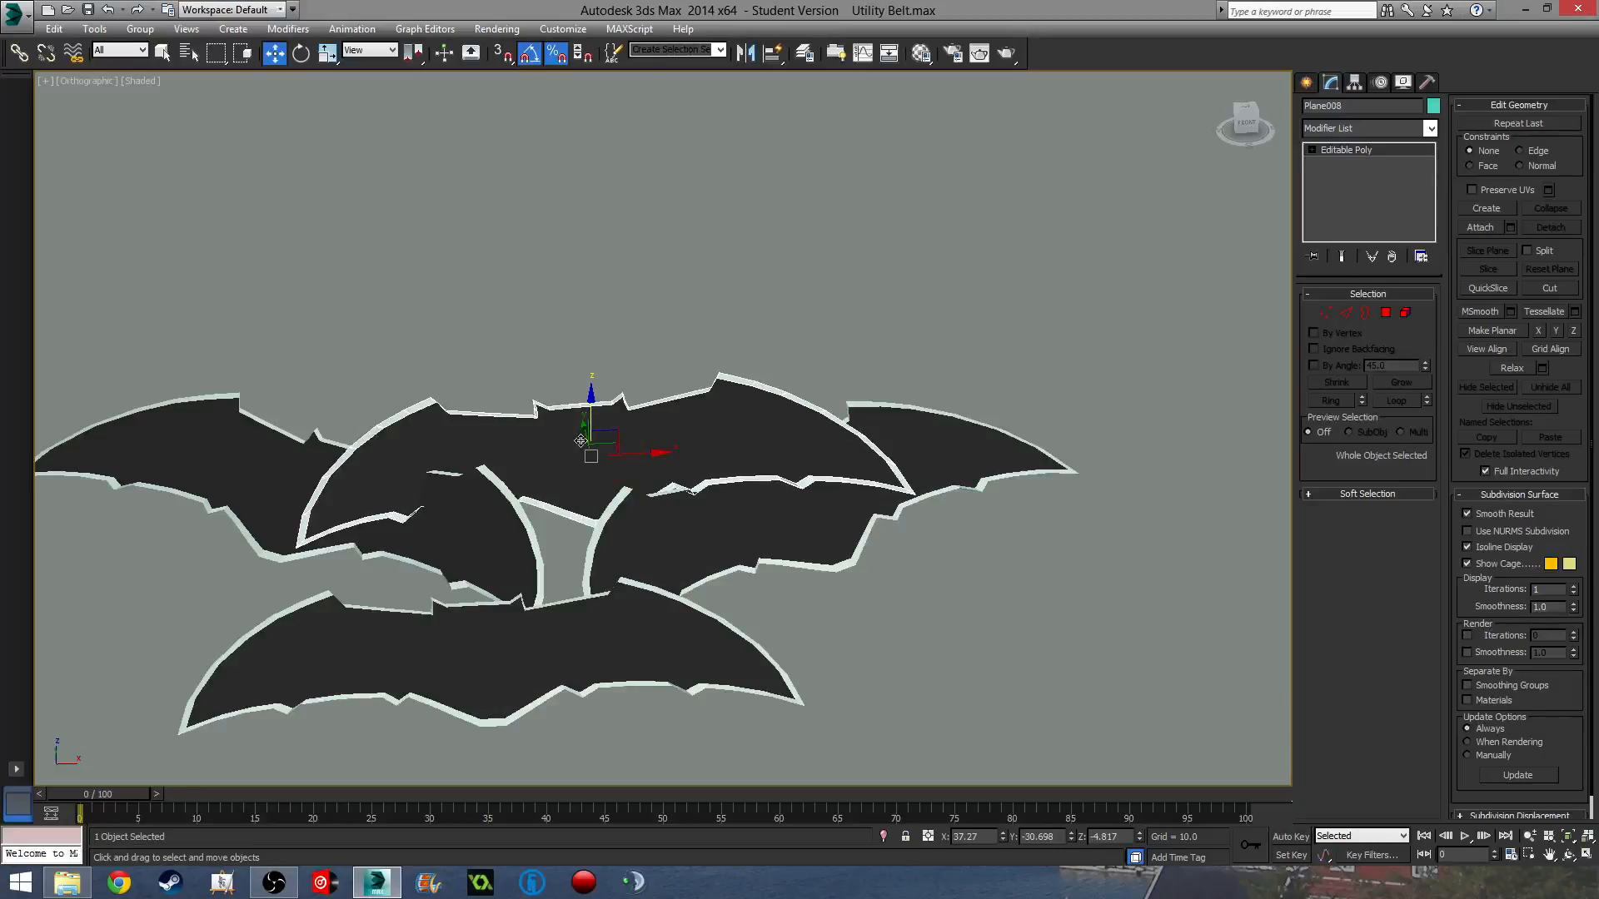
pyautogui.keyDown('alt'); pyautogui.moveTo(587, 485); pyautogui.dragTo(606, 477, button='middle'); pyautogui.keyUp('alt')
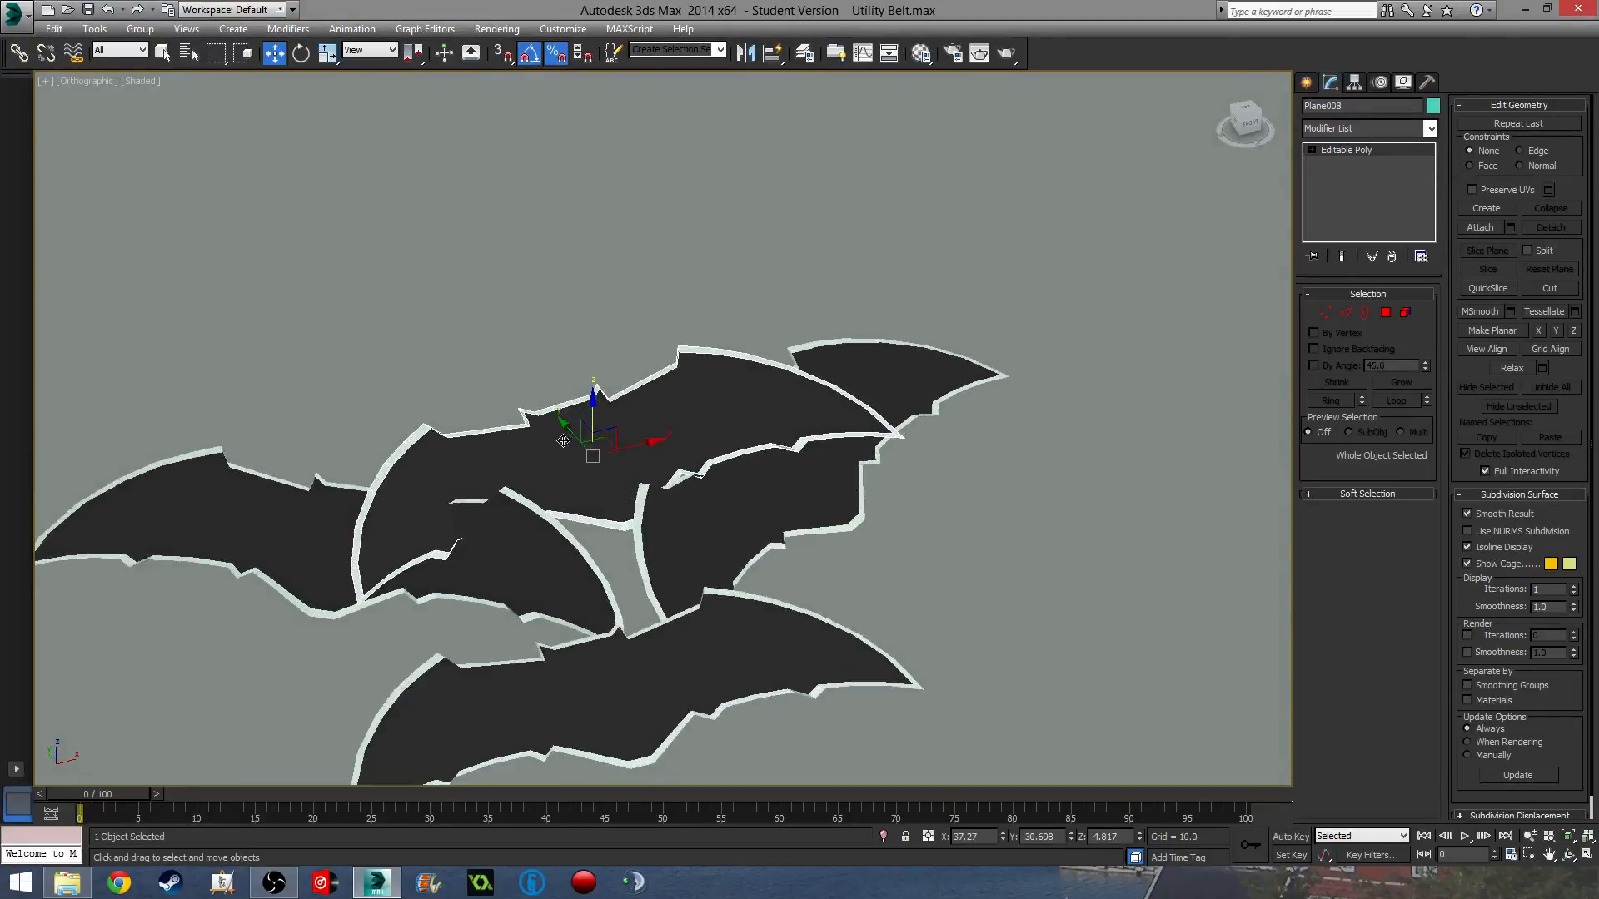
pyautogui.moveTo(576, 431); pyautogui.dragTo(493, 336)
pyautogui.scroll(-8, 494, 335)
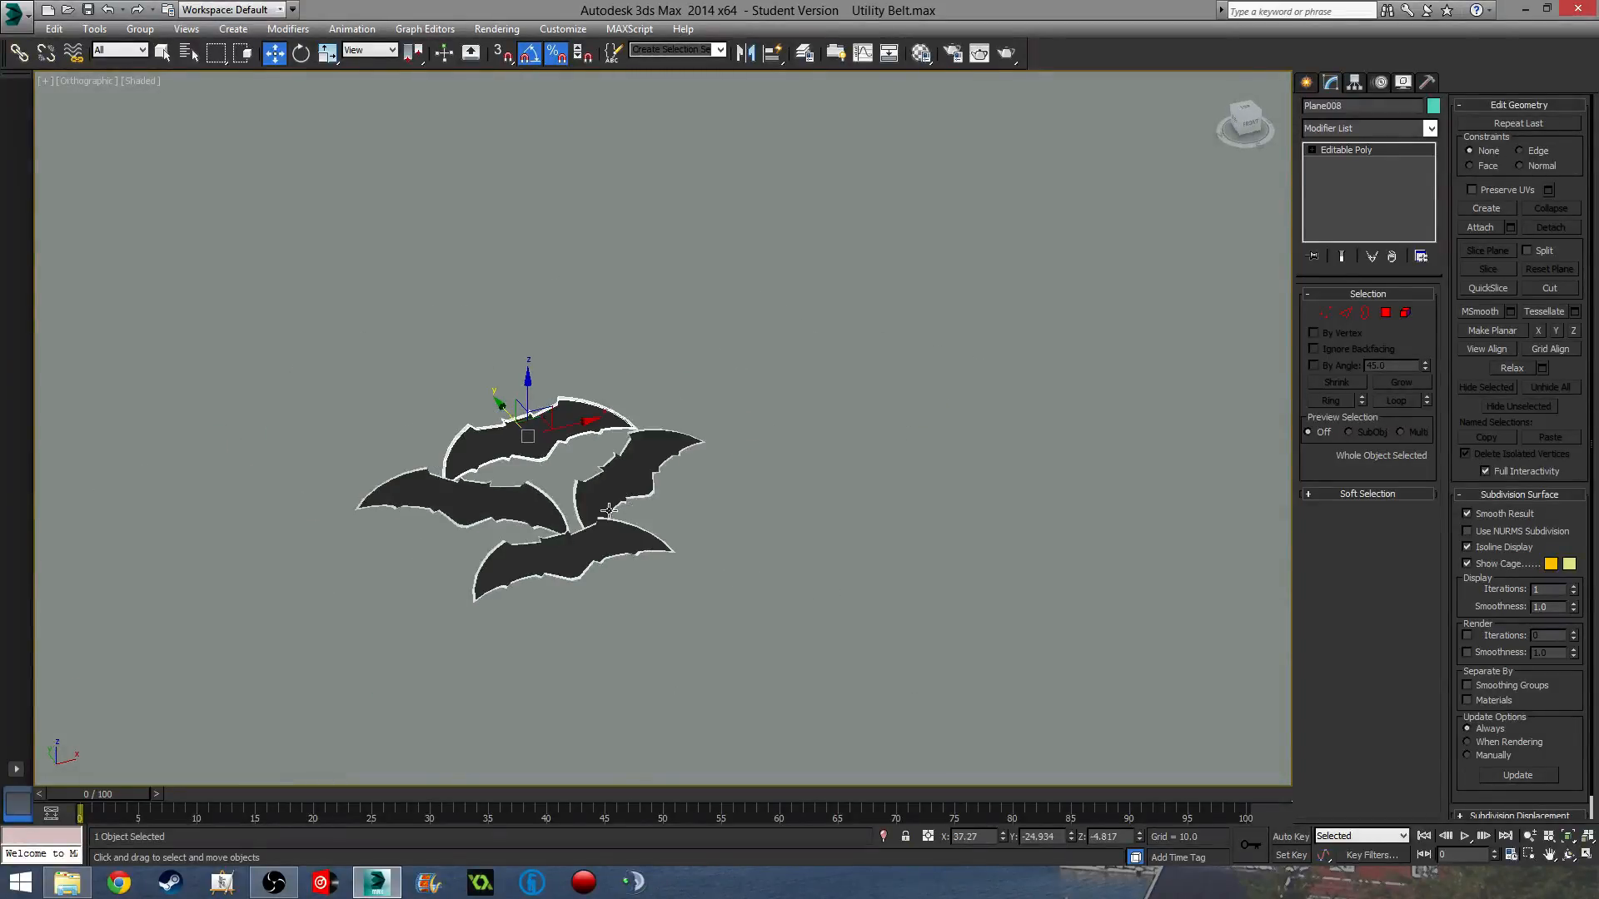
pyautogui.keyDown('alt'); pyautogui.moveTo(494, 335); pyautogui.dragTo(653, 334, button='middle'); pyautogui.keyUp('alt')
pyautogui.click(657, 290)
# Render the group of four bats on the wooden table, and close the render.
pyautogui.keyDown('alt'); pyautogui.moveTo(537, 460); pyautogui.dragTo(642, 482, button='middle'); pyautogui.keyUp('alt')
pyautogui.scroll(5, 642, 482)
pyautogui.hotkey('shift', 'q')
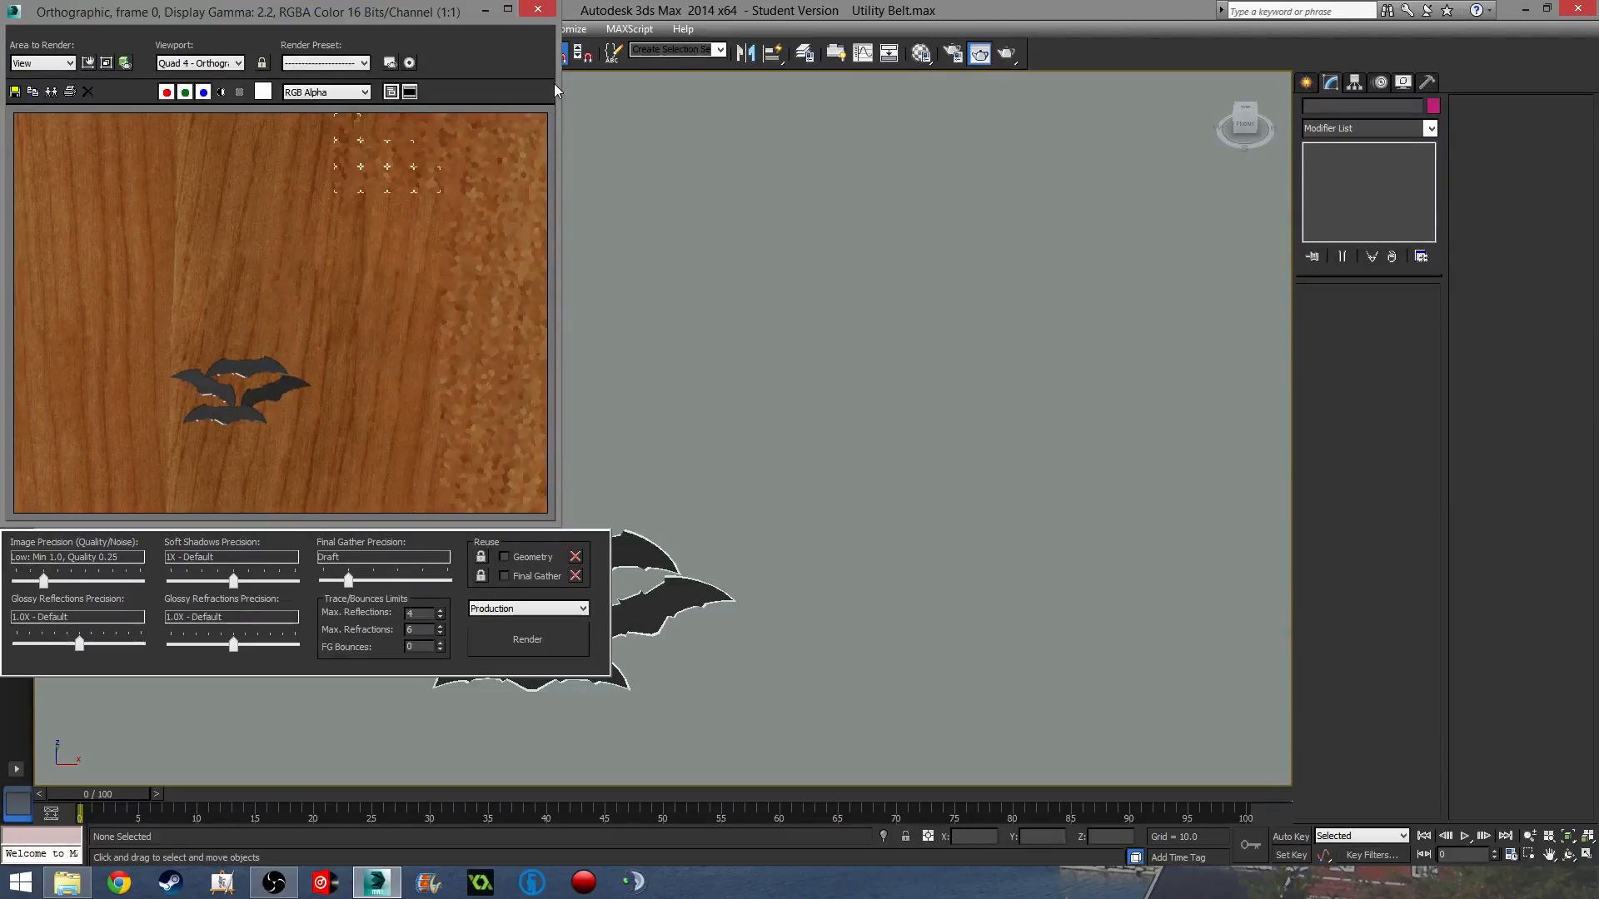
pyautogui.click(537, 9)
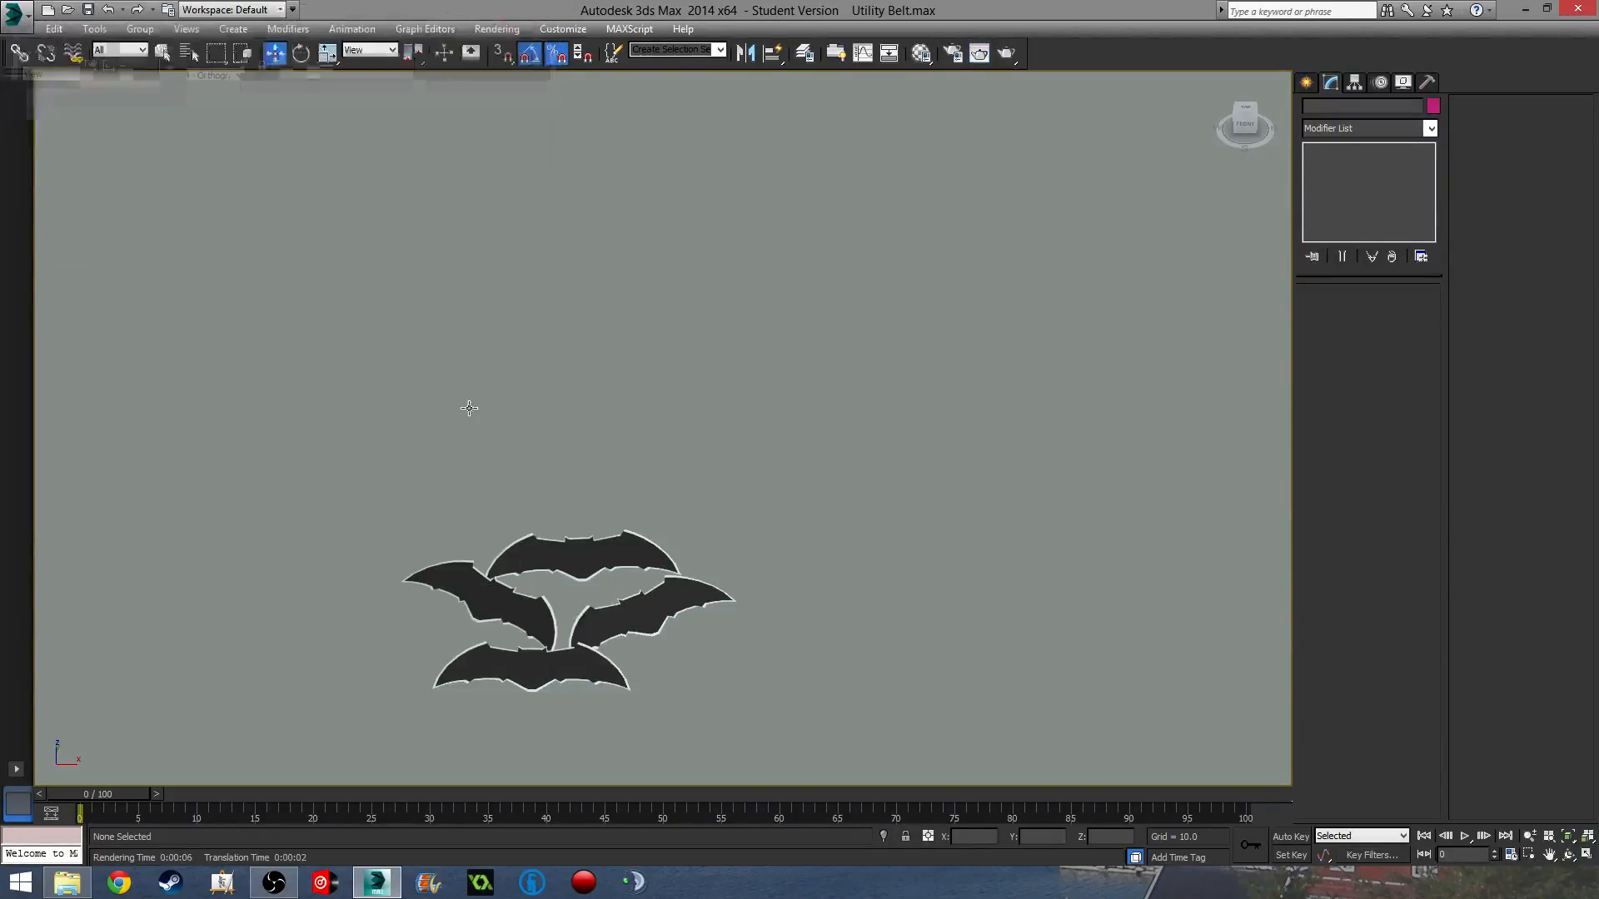
# Unhide all objects in the scene.
pyautogui.scroll(-3, 588, 353)
pyautogui.moveTo(468, 408); pyautogui.dragTo(691, 363, button='middle')
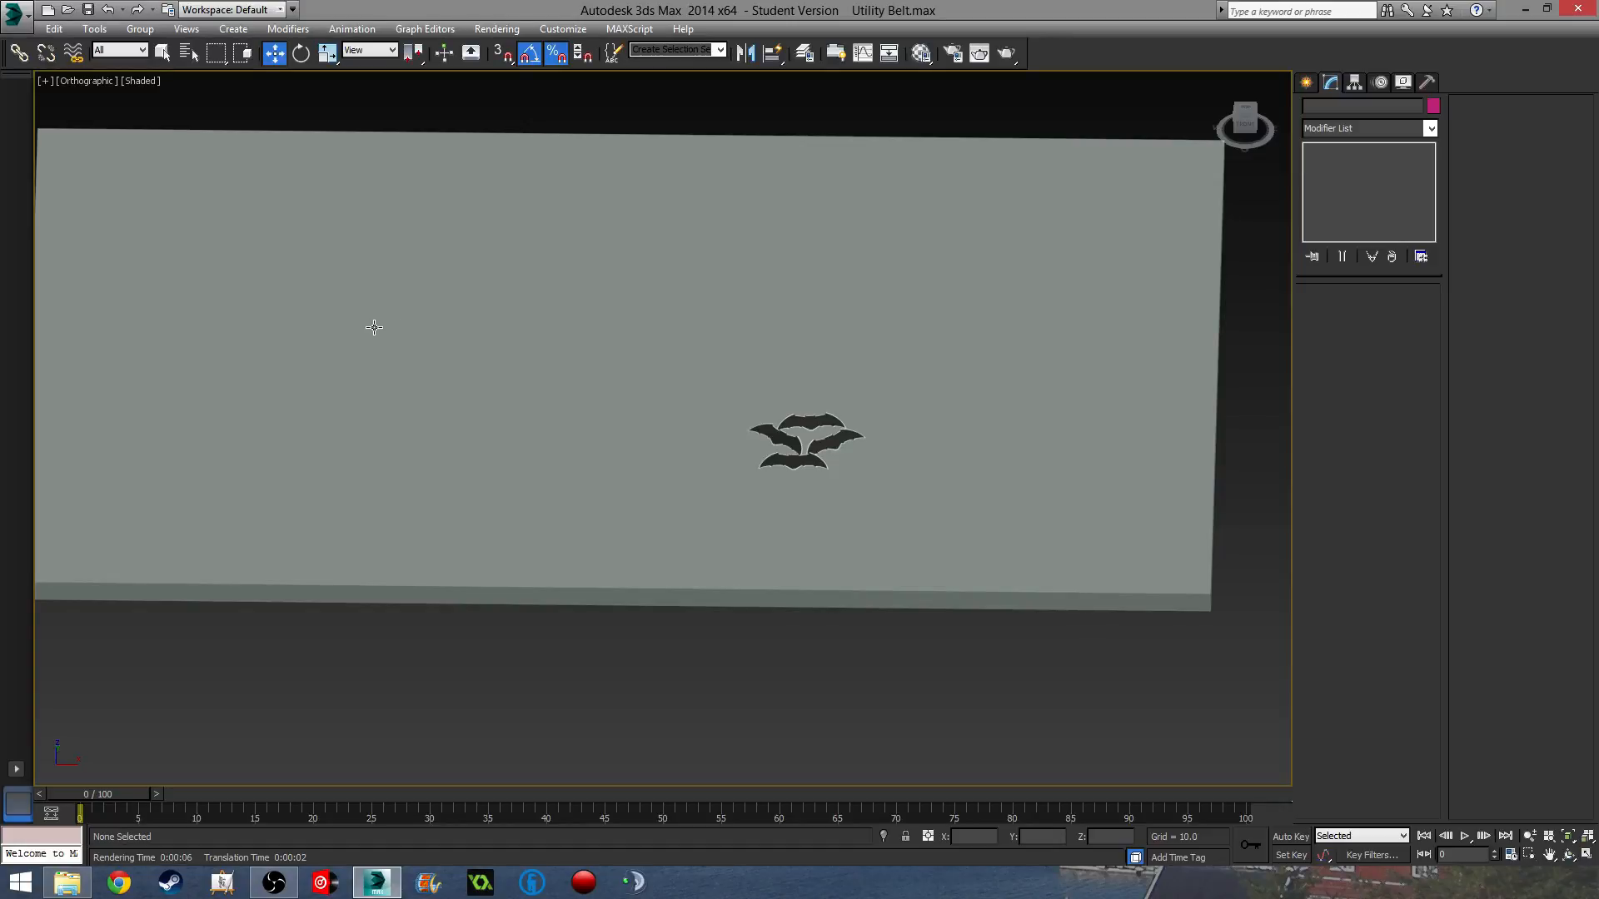
pyautogui.rightClick(511, 426)
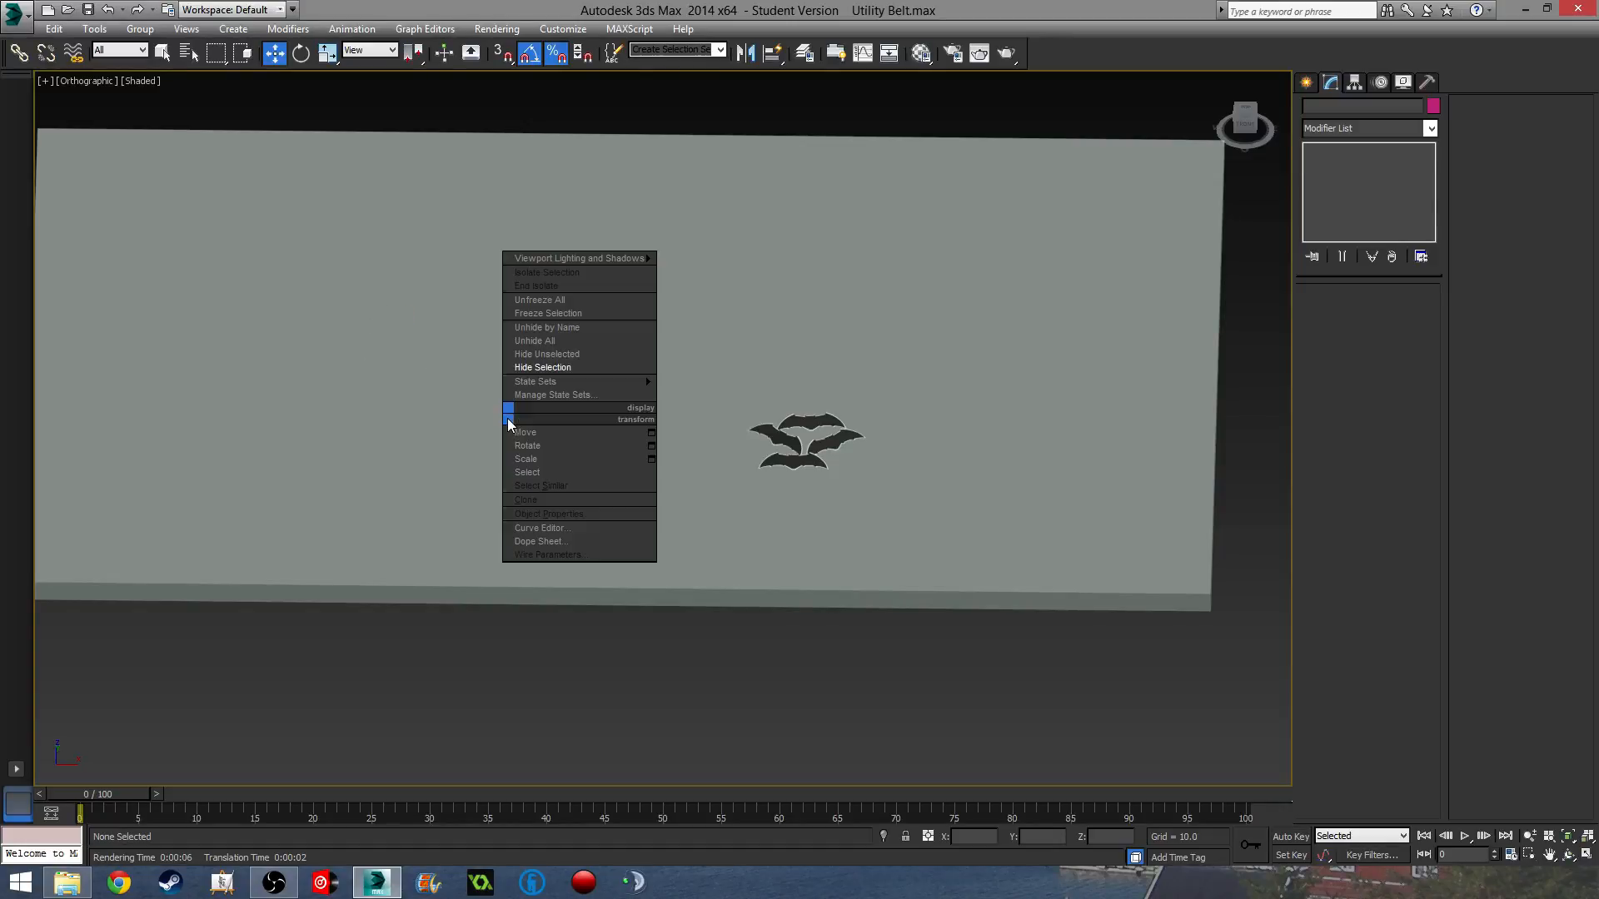
pyautogui.click(576, 353)
pyautogui.rightClick(576, 351)
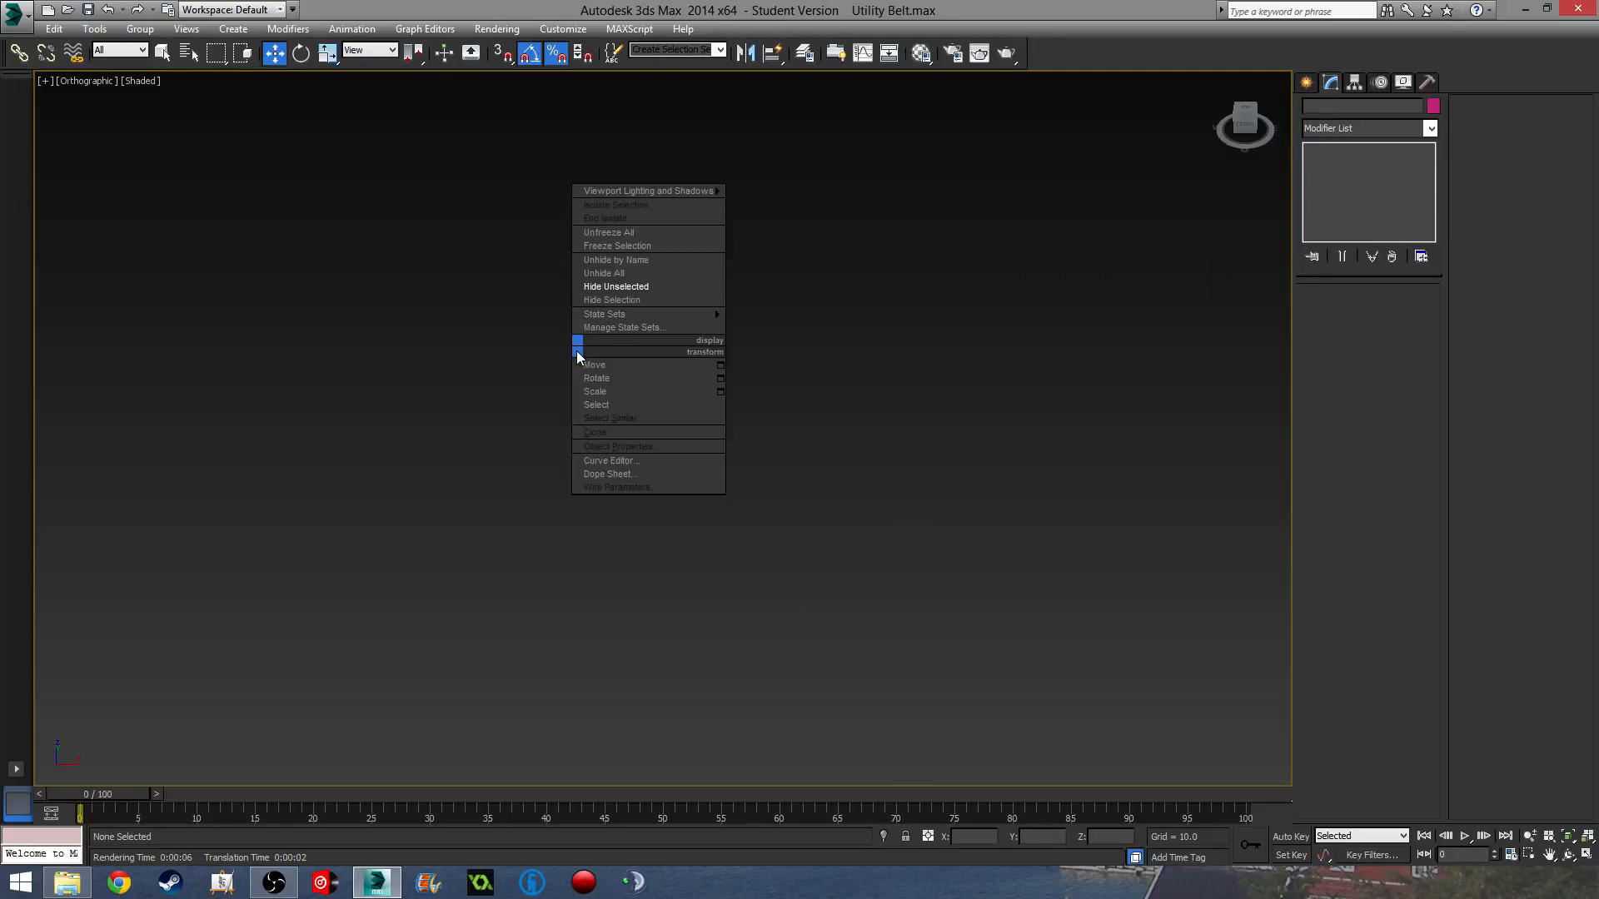
pyautogui.click(623, 257)
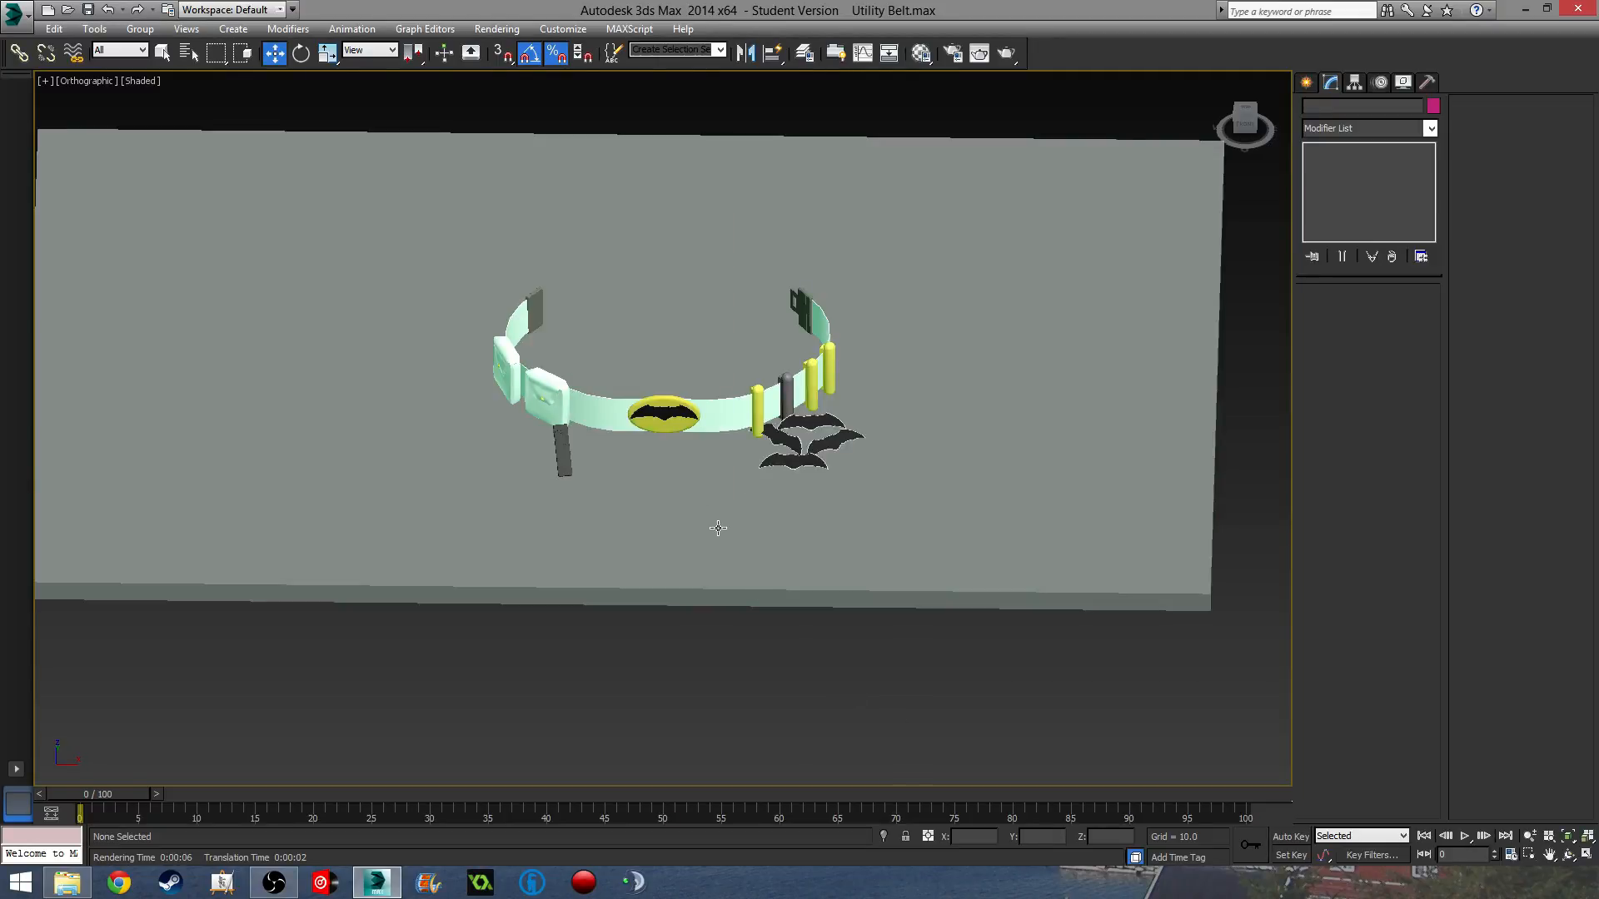
# Select all four bats and move them together to the right along the table, away from the belt's capsules.
pyautogui.moveTo(717, 528); pyautogui.dragTo(768, 569, button='middle')
pyautogui.scroll(3, 832, 492)
pyautogui.click(863, 464)
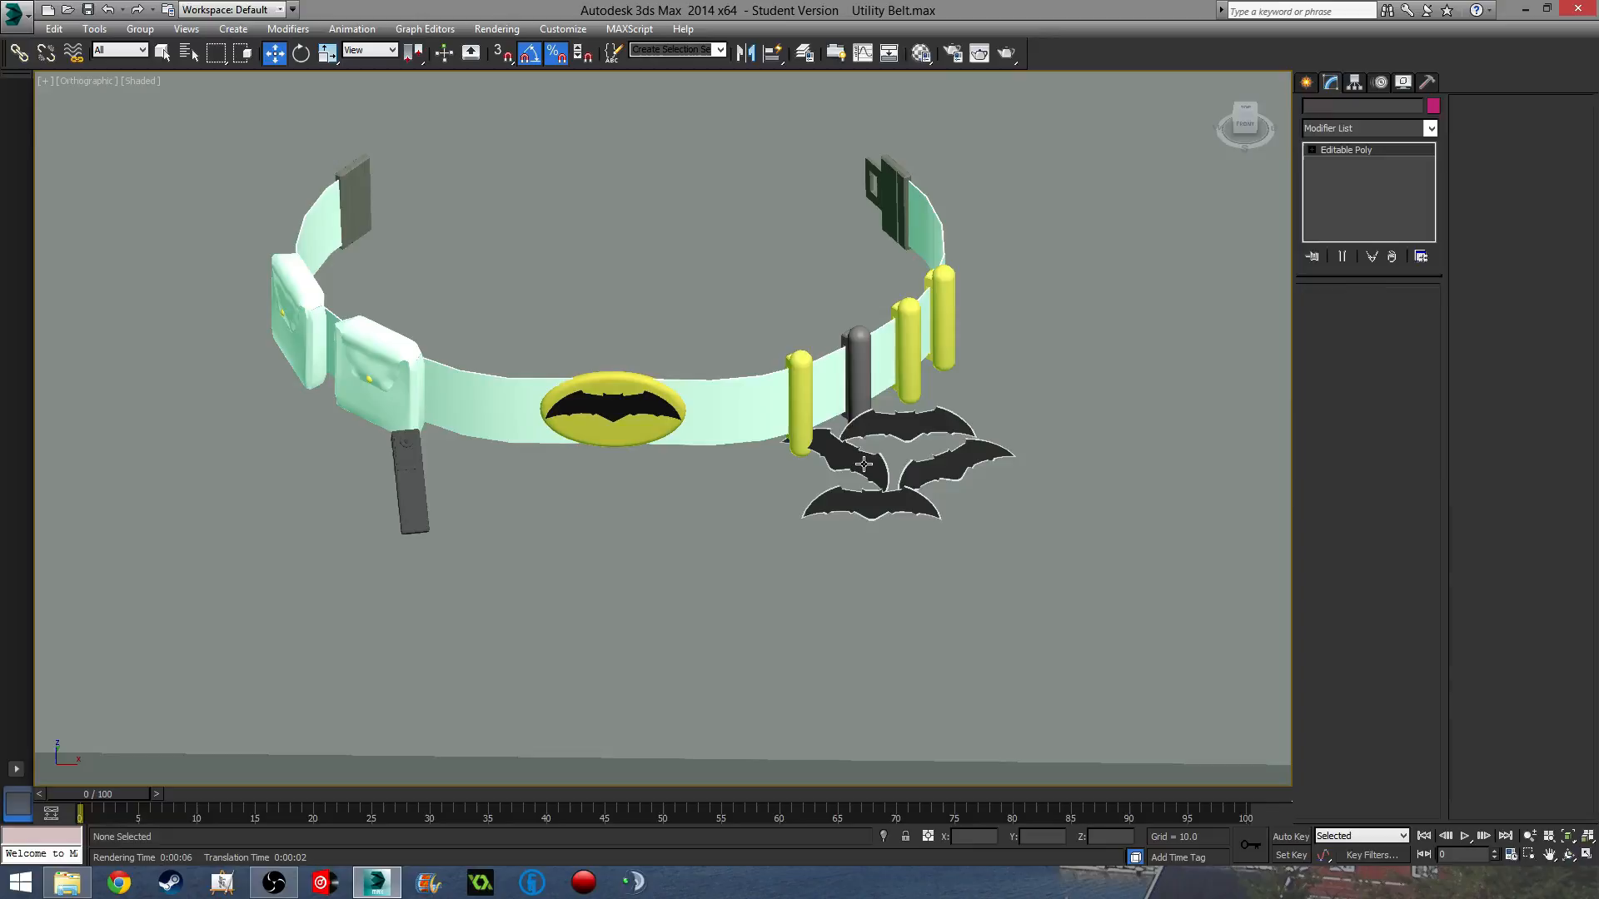
pyautogui.keyDown('ctrl'); pyautogui.click(905, 425); pyautogui.keyUp('ctrl')
pyautogui.keyDown('ctrl'); pyautogui.click(962, 456); pyautogui.keyUp('ctrl')
pyautogui.keyDown('ctrl'); pyautogui.click(889, 499); pyautogui.keyUp('ctrl')
pyautogui.moveTo(932, 468); pyautogui.dragTo(973, 474)
pyautogui.moveTo(732, 605)
pyautogui.keyDown('alt'); pyautogui.mouseDown(button='middle')
pyautogui.moveTo(738, 585)
pyautogui.moveTo(741, 616)
pyautogui.moveTo(752, 596)
pyautogui.moveTo(738, 582)
pyautogui.mouseUp(button='middle'); pyautogui.keyUp('alt')
pyautogui.scroll(2, 632, 450)
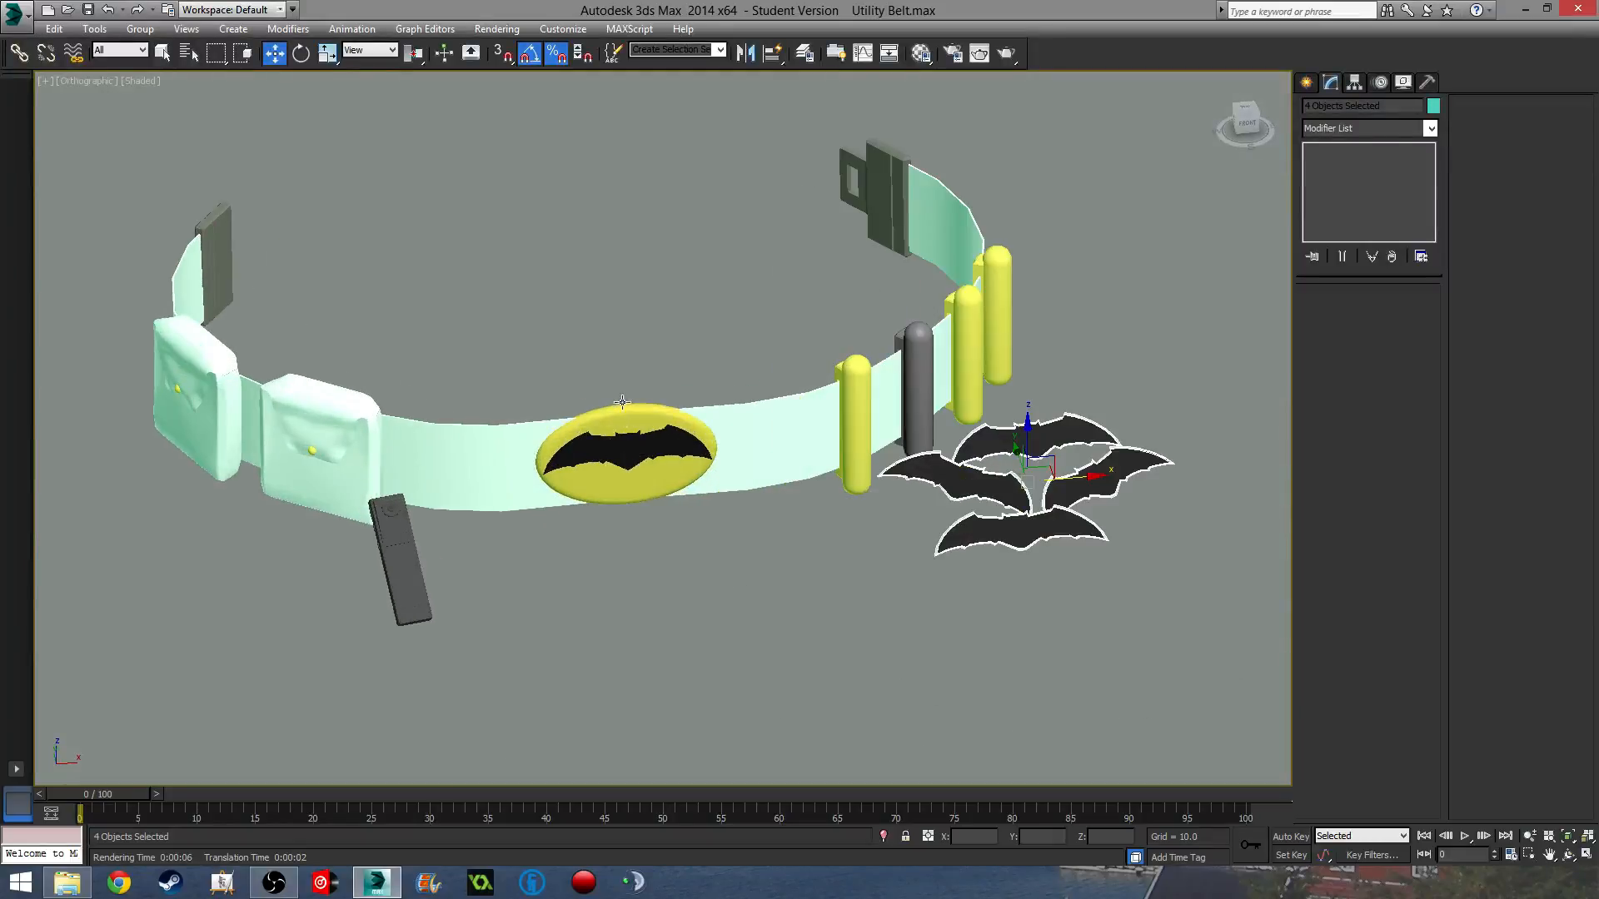
# Deselect the bats, render the whole utility belt with them on the table, and close the render.
pyautogui.moveTo(622, 400); pyautogui.dragTo(642, 476, button='middle')
pyautogui.scroll(-4, 642, 475)
pyautogui.click(564, 177)
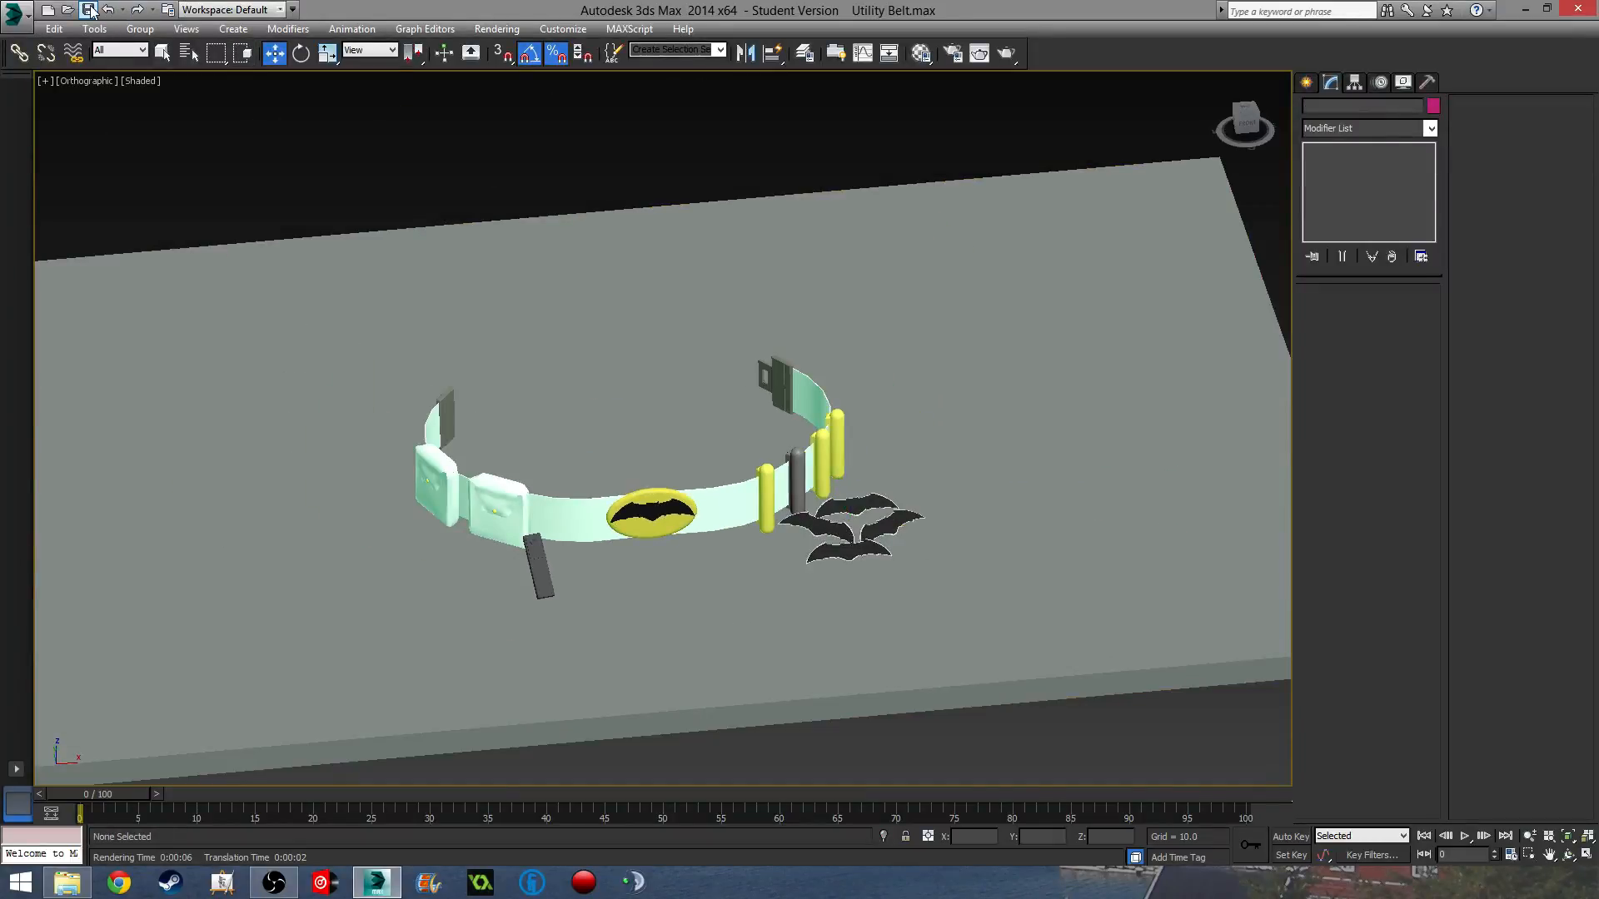
pyautogui.keyDown('alt'); pyautogui.moveTo(598, 369); pyautogui.dragTo(563, 261, button='middle'); pyautogui.keyUp('alt')
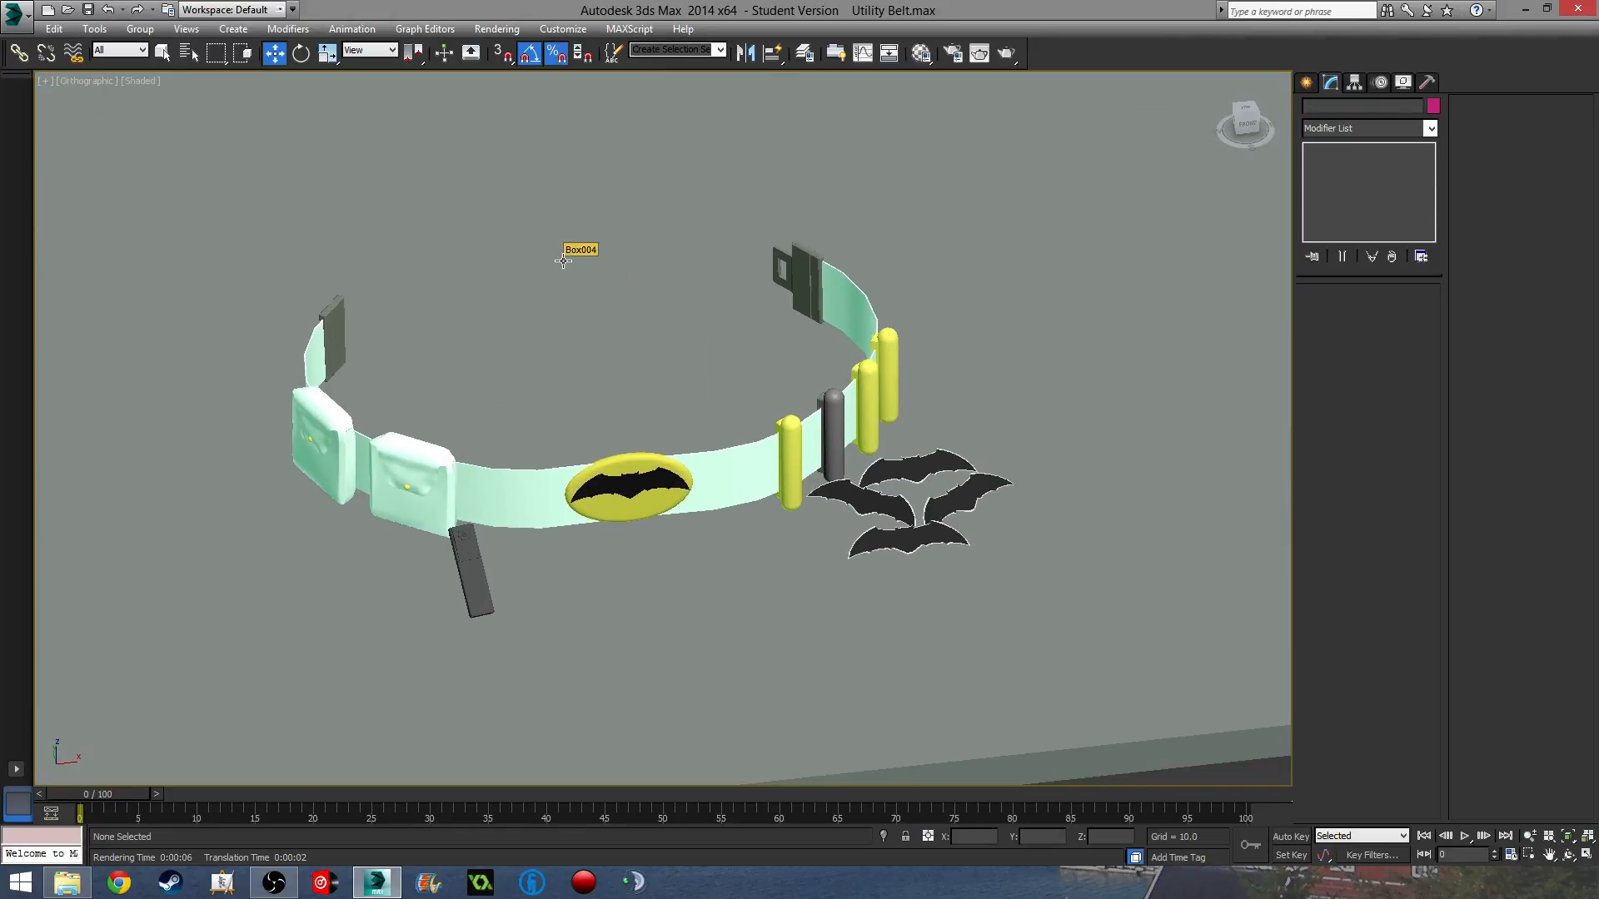
pyautogui.hotkey('shift', 'q')
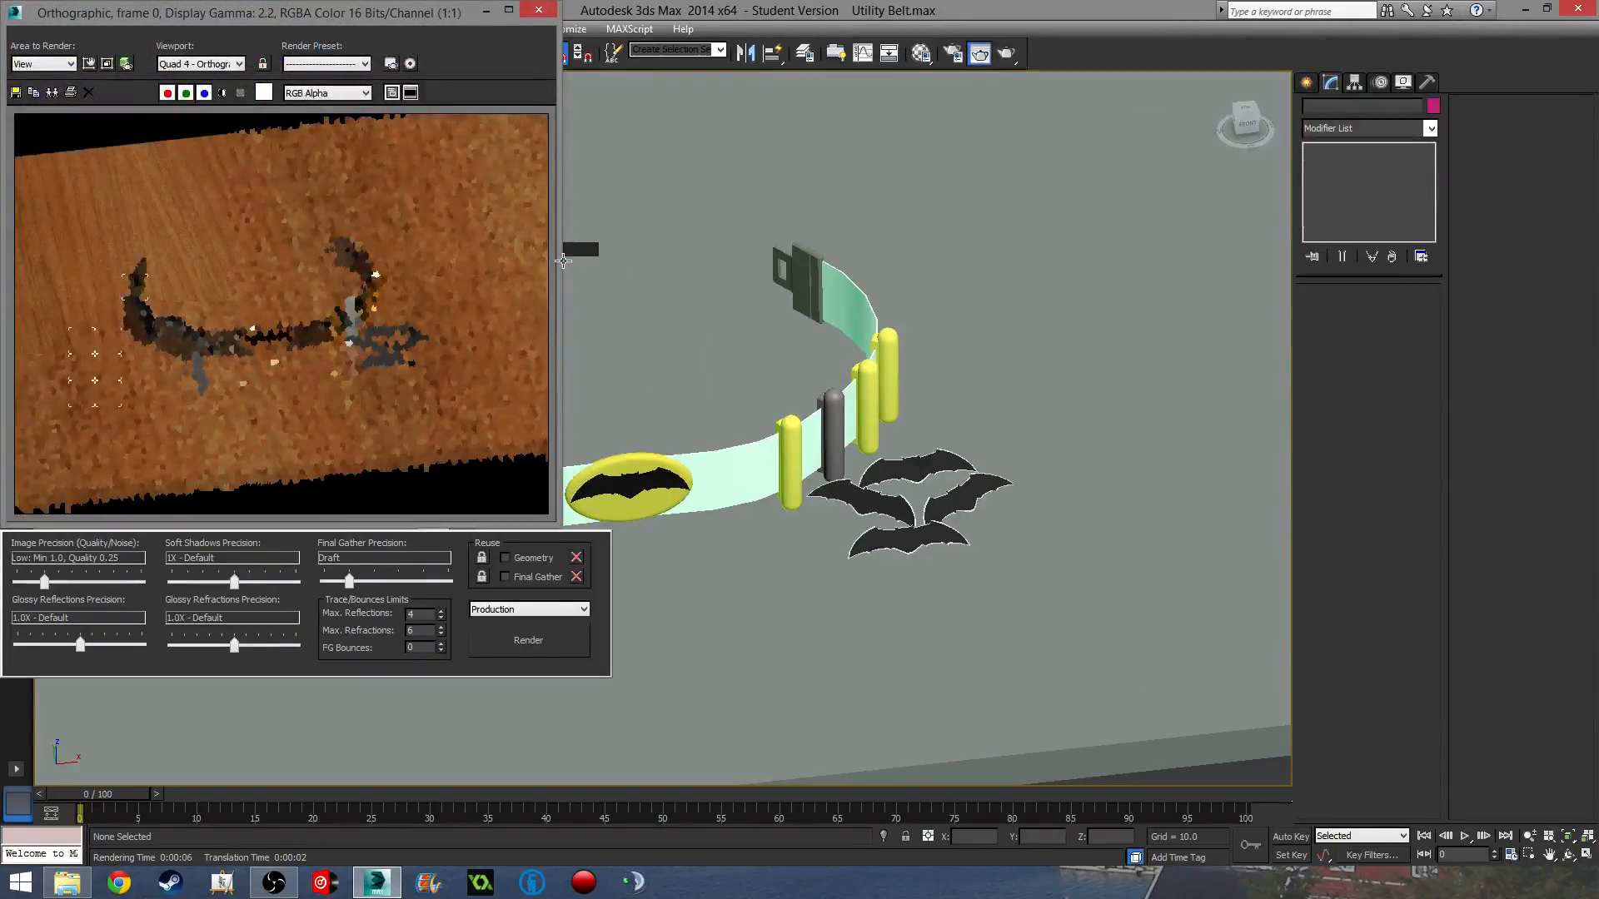
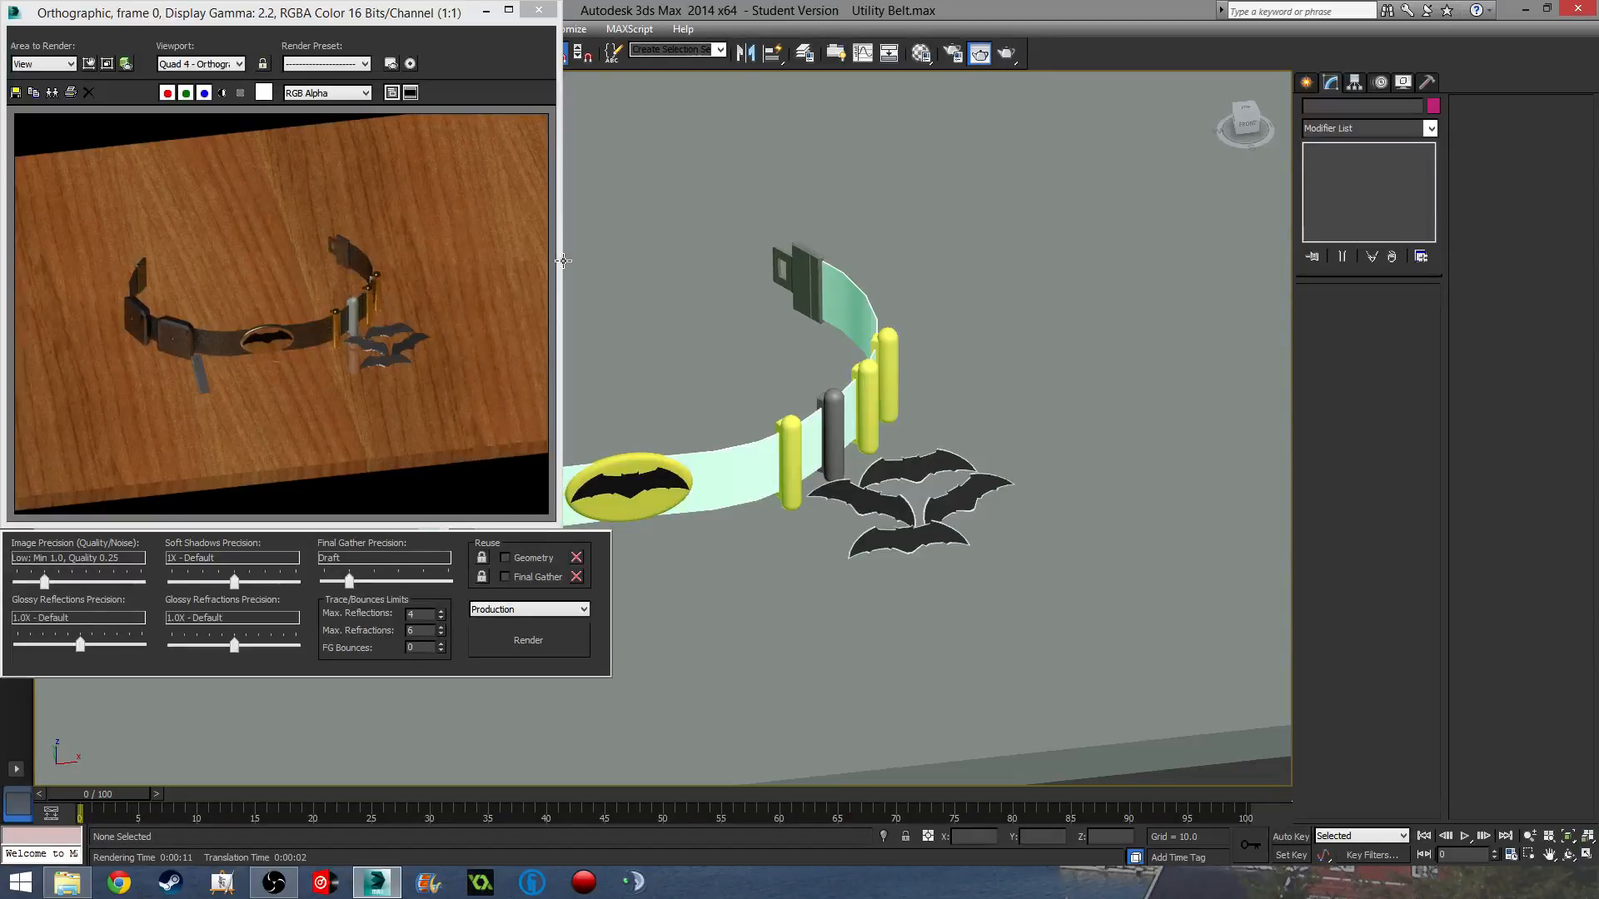
pyautogui.click(537, 15)
# Select the grey capsule on the belt and hide all other objects for a close front view of it.
pyautogui.moveTo(727, 402); pyautogui.dragTo(622, 418, button='middle')
pyautogui.click(736, 439)
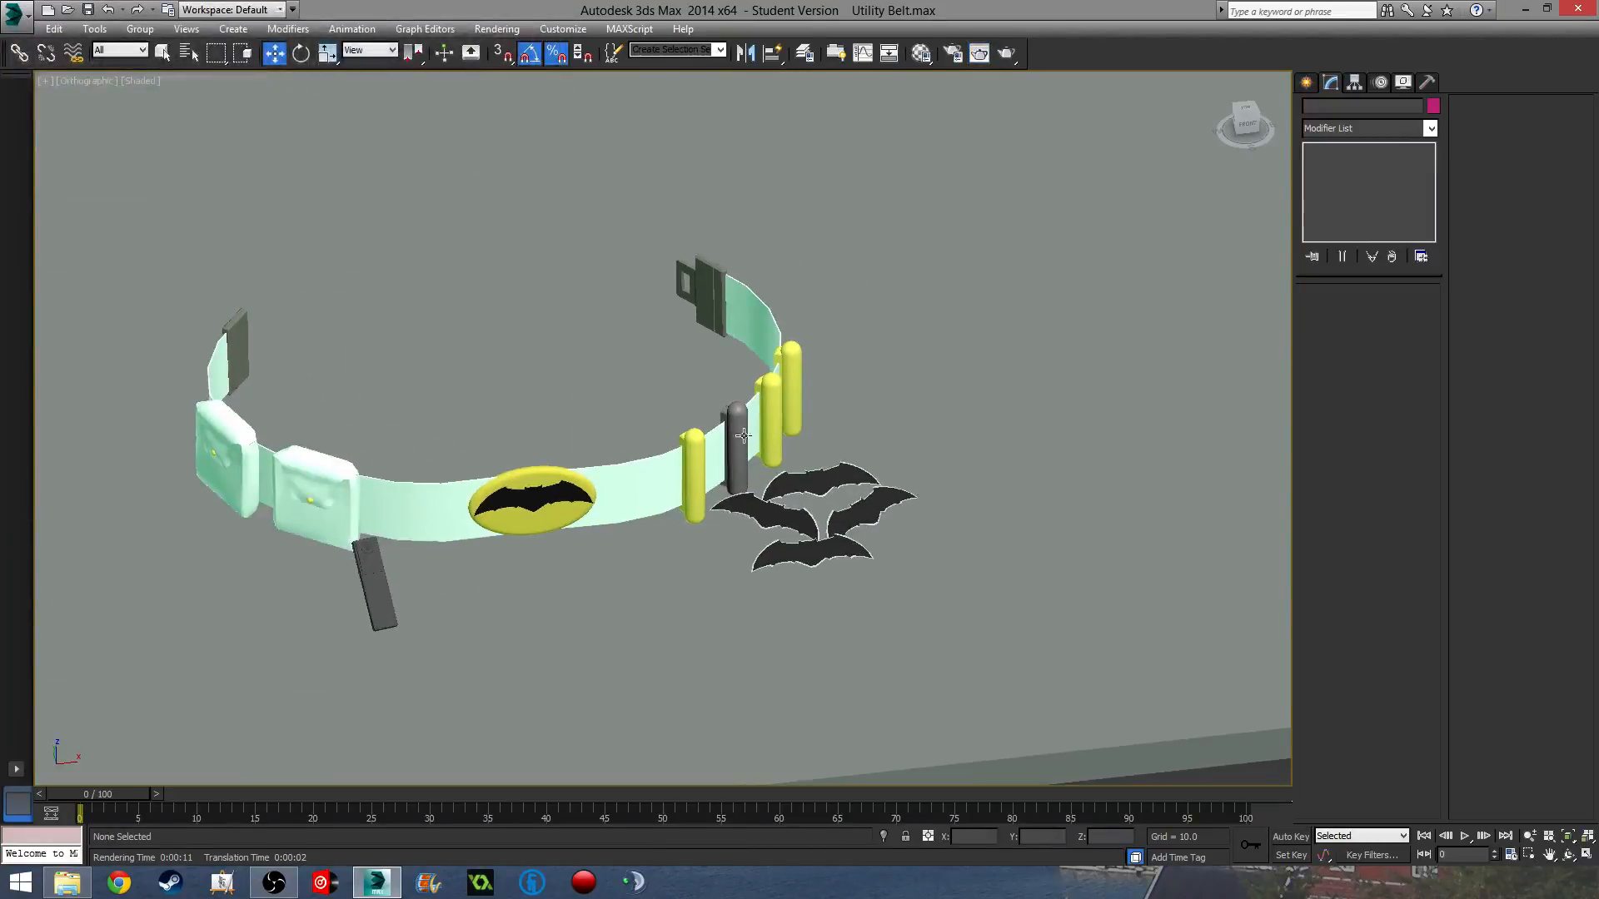
pyautogui.moveTo(739, 442); pyautogui.dragTo(710, 435, button='middle')
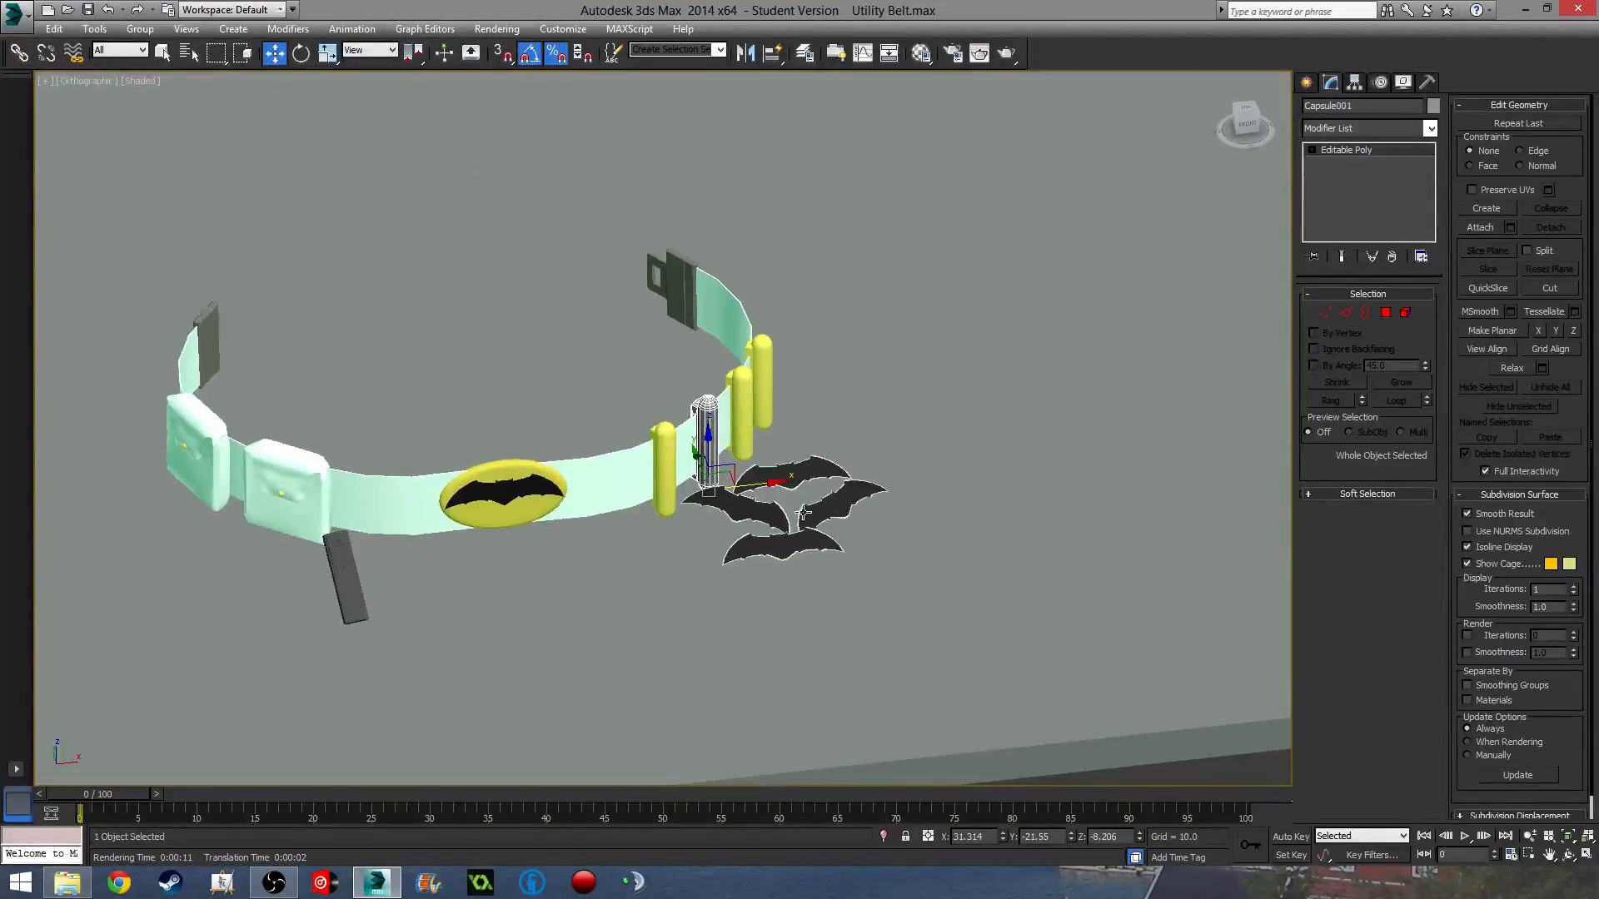
pyautogui.rightClick(814, 626)
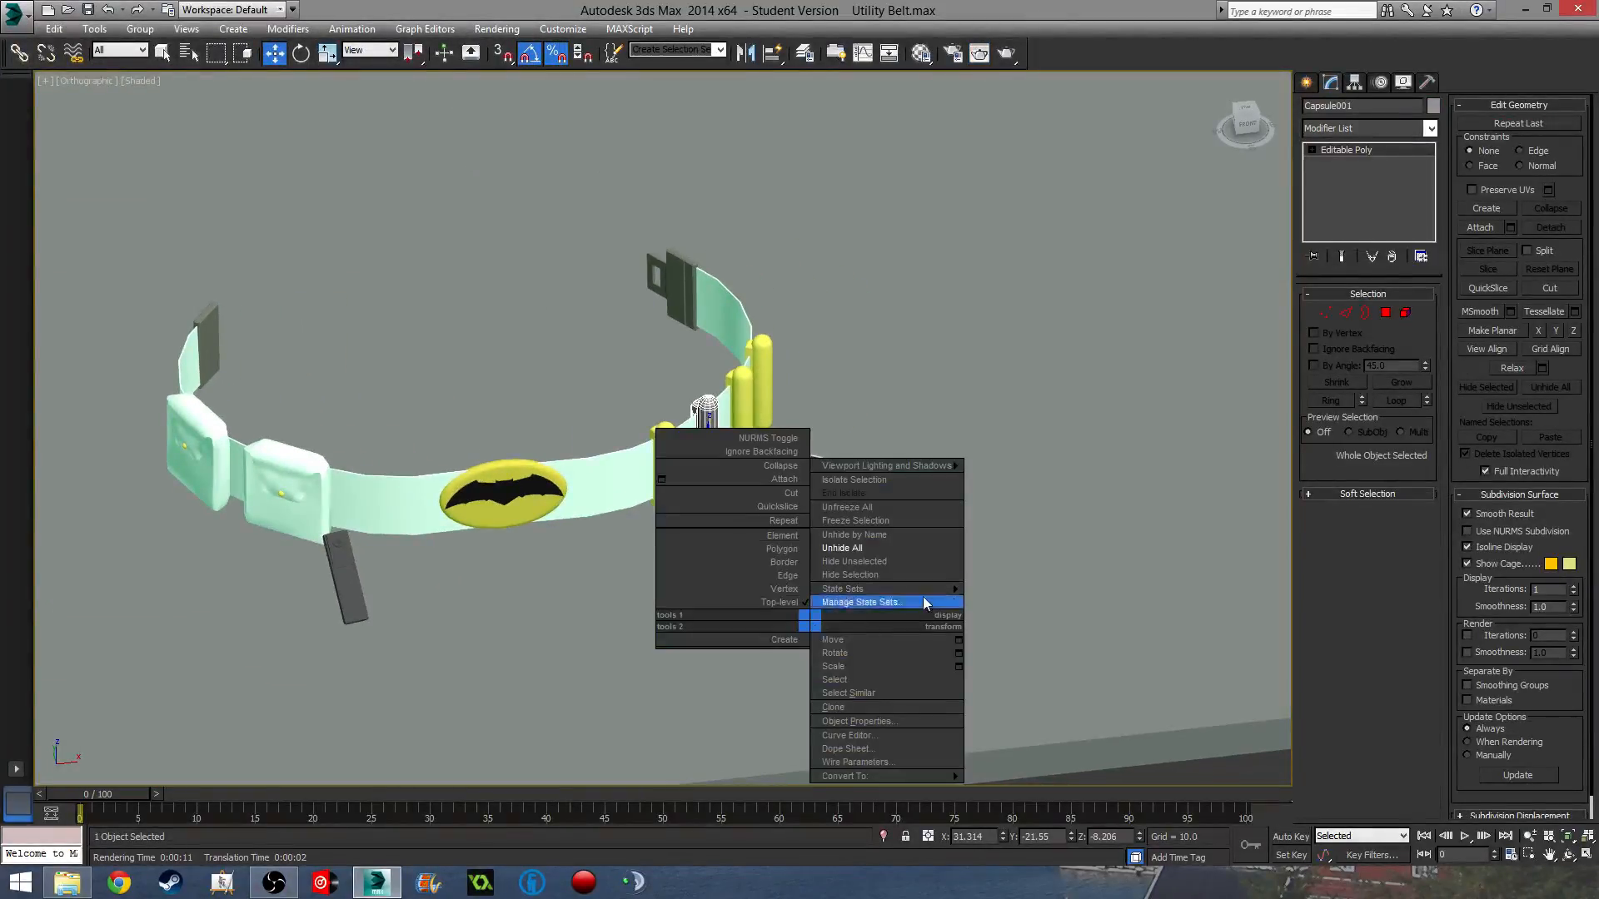
pyautogui.click(888, 559)
pyautogui.press('f')
pyautogui.scroll(10, 707, 452)
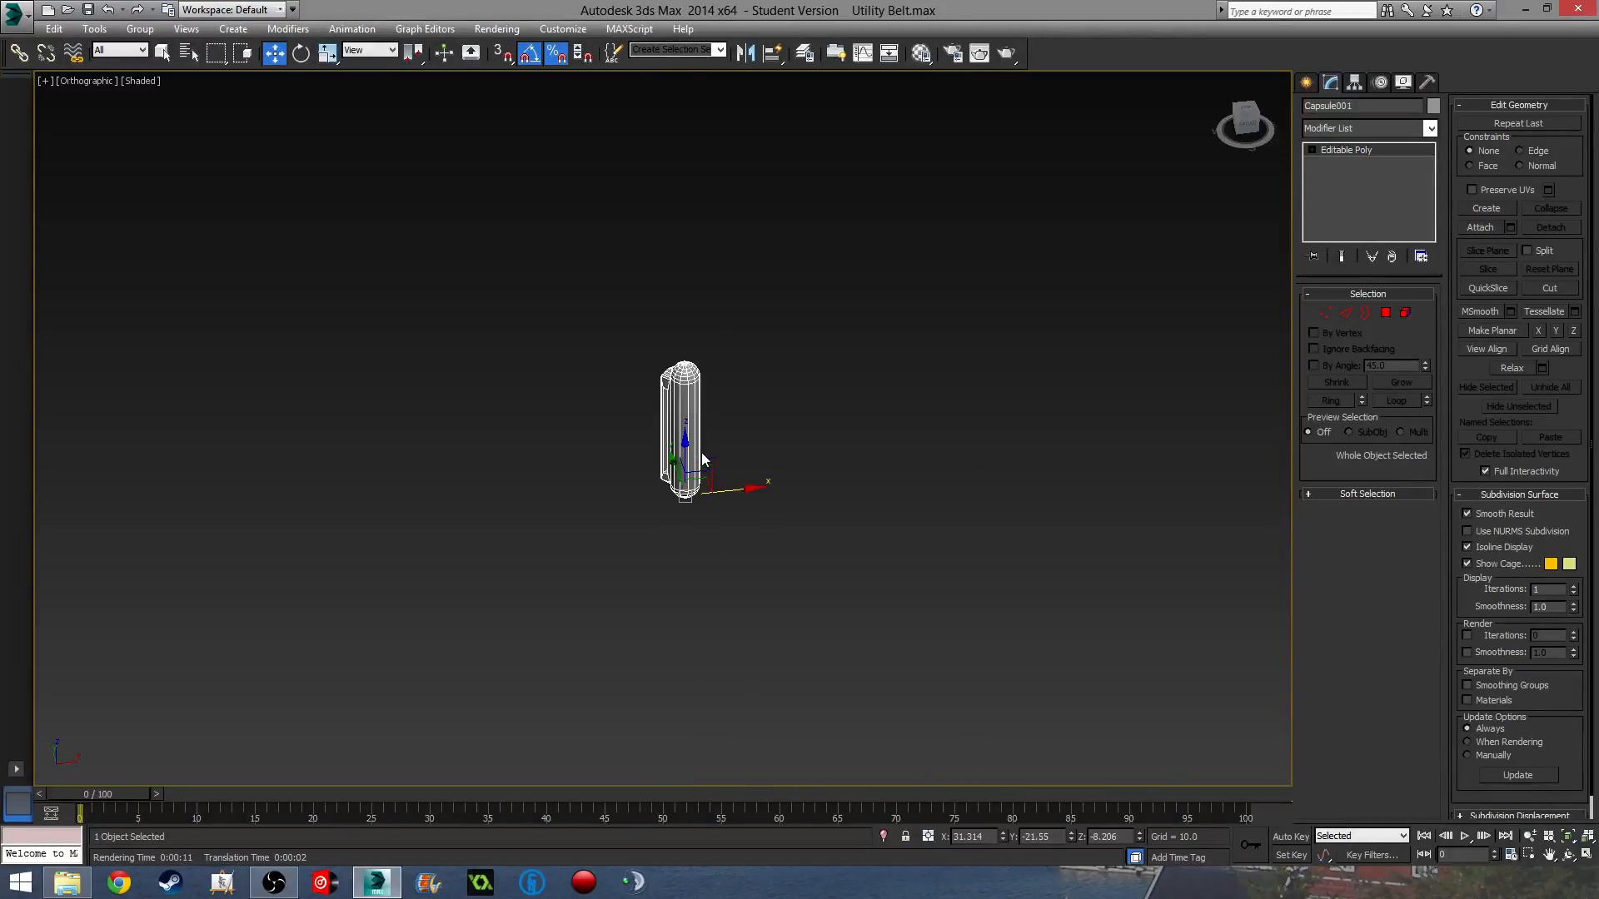
# Detach the polygons of the capsule's rounded top dome as a separate object named Lid and leave polygon editing.
pyautogui.scroll(-3, 745, 417)
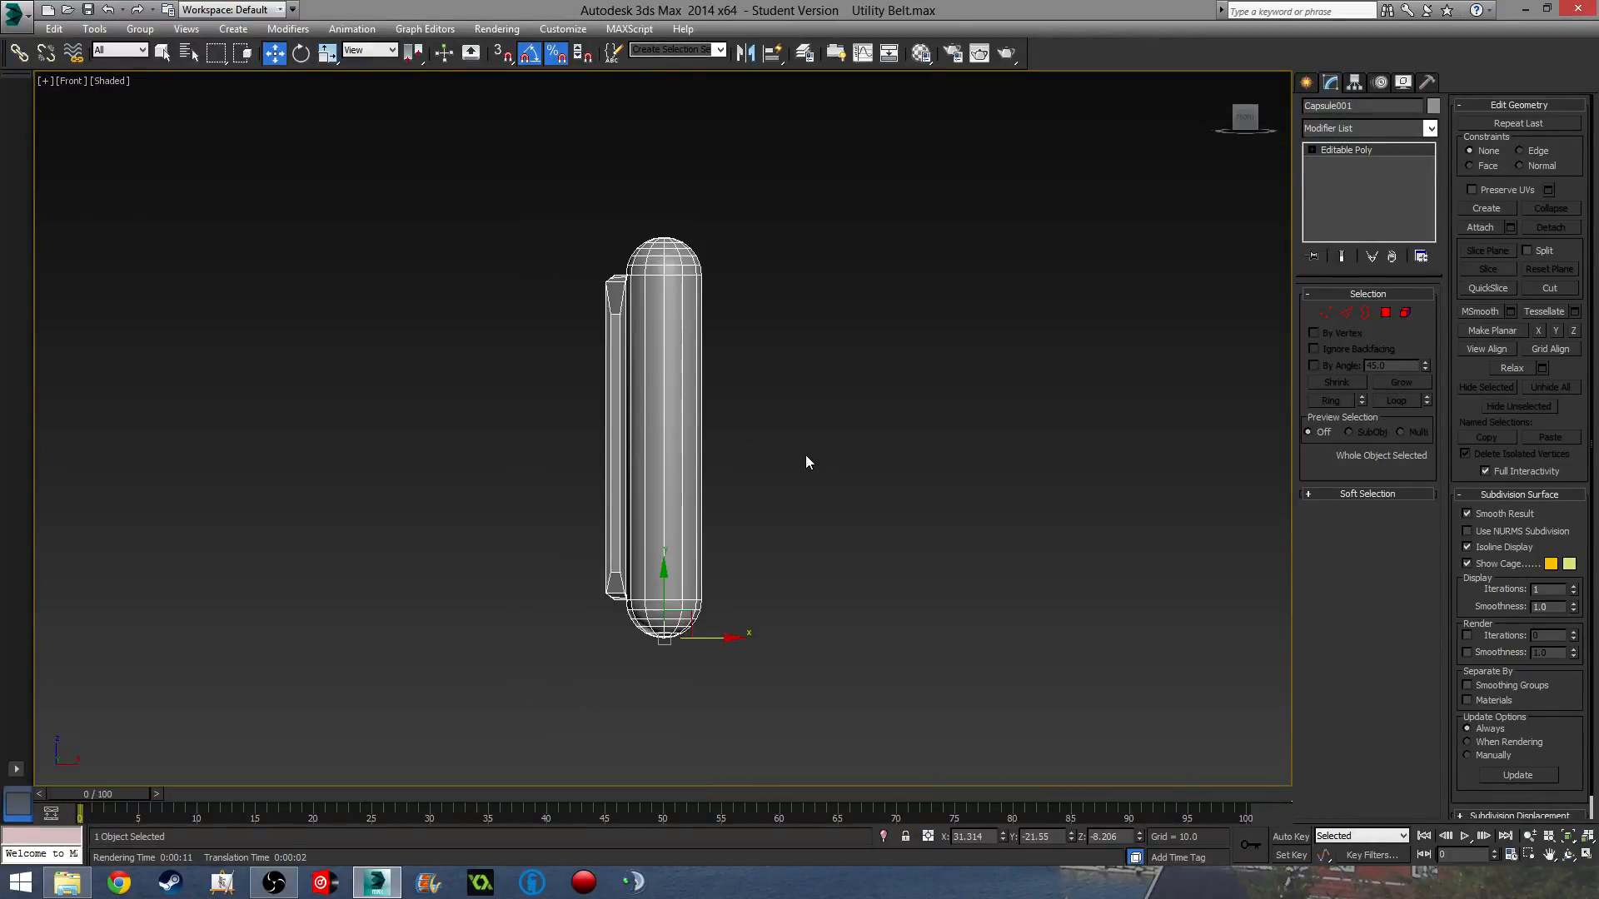
pyautogui.moveTo(806, 455); pyautogui.dragTo(759, 405, button='middle')
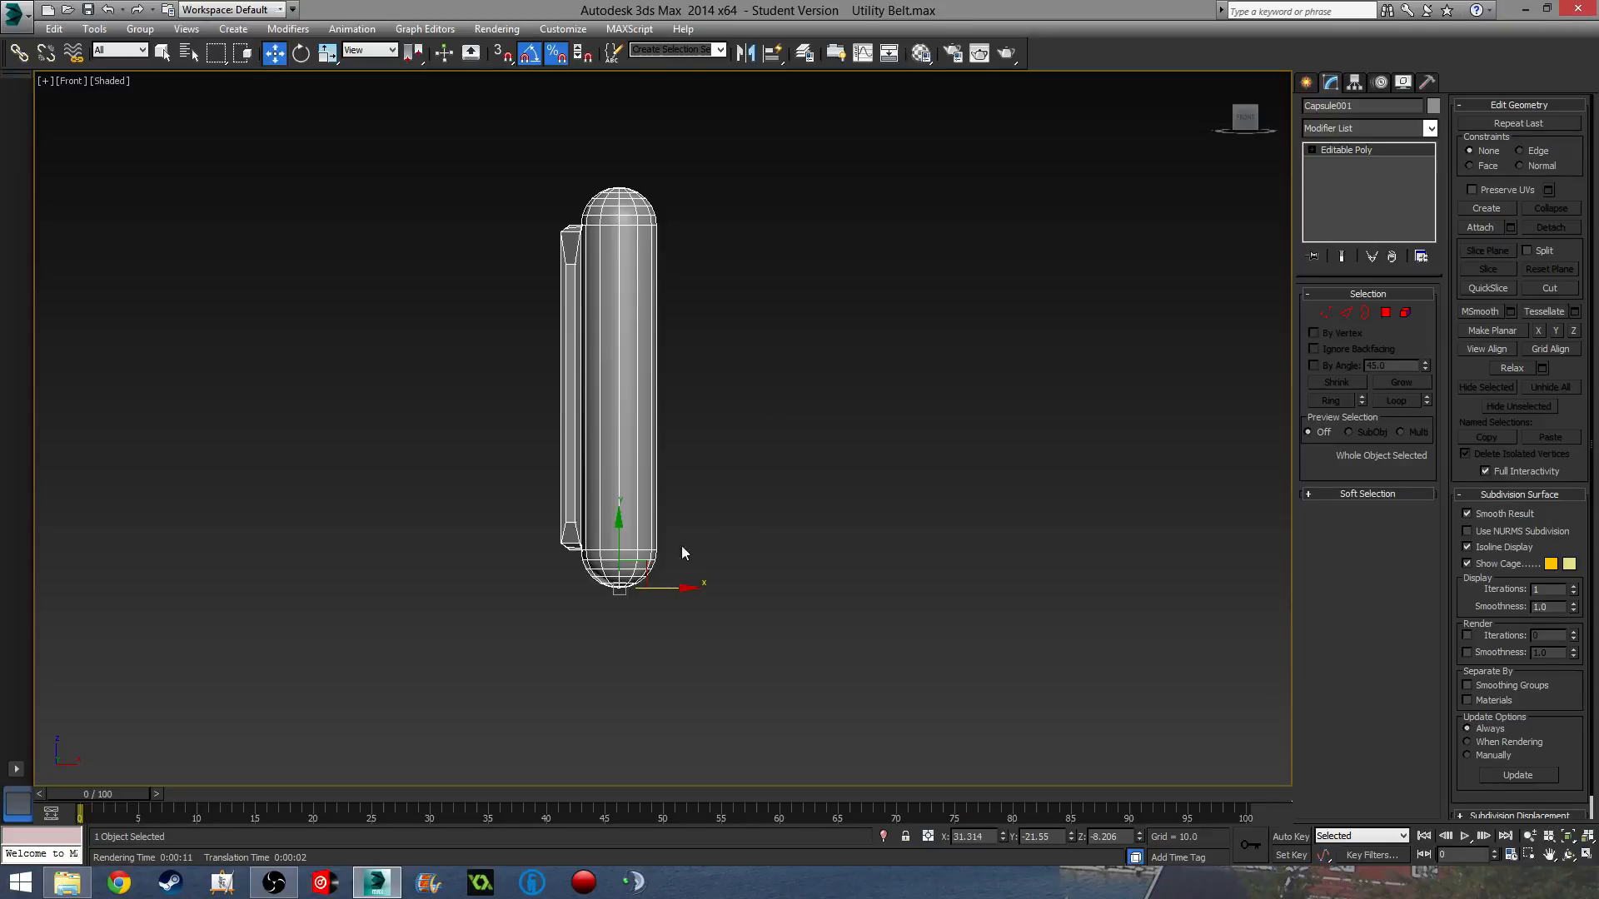
pyautogui.moveTo(753, 459)
pyautogui.keyDown('alt'); pyautogui.mouseDown(button='middle')
pyautogui.moveTo(668, 466)
pyautogui.moveTo(813, 463)
pyautogui.moveTo(781, 453)
pyautogui.mouseUp(button='middle'); pyautogui.keyUp('alt')
pyautogui.keyDown('alt'); pyautogui.moveTo(782, 454); pyautogui.dragTo(741, 445); pyautogui.keyUp('alt')
pyautogui.scroll(6, 596, 231)
pyautogui.moveTo(663, 215); pyautogui.dragTo(591, 250, button='middle')
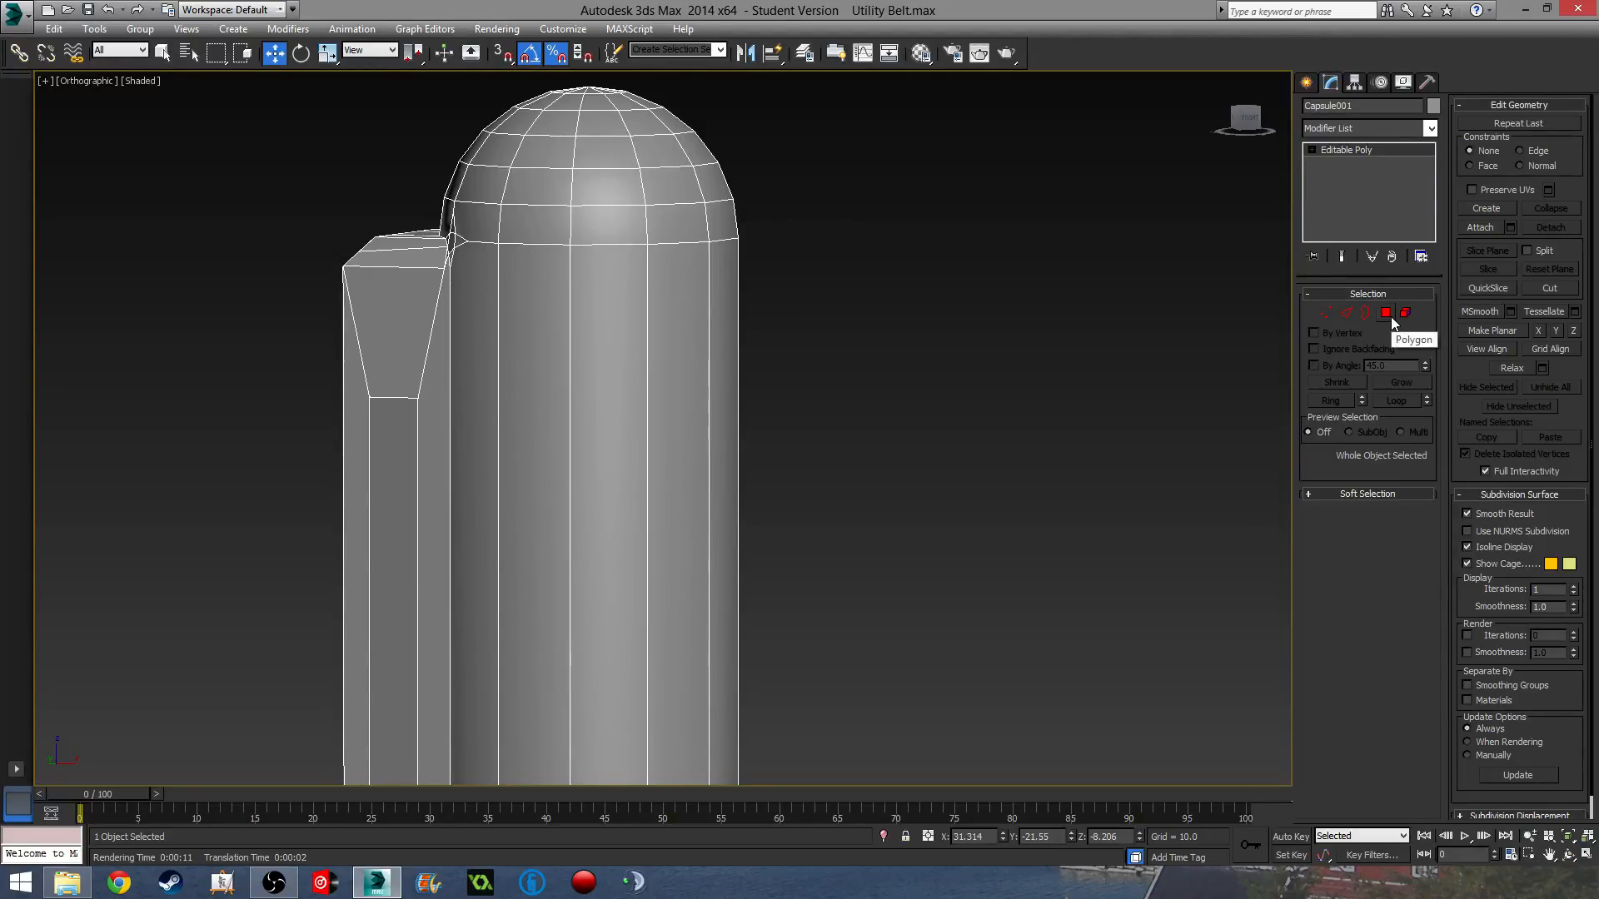
pyautogui.moveTo(491, 137); pyautogui.dragTo(497, 235, button='middle')
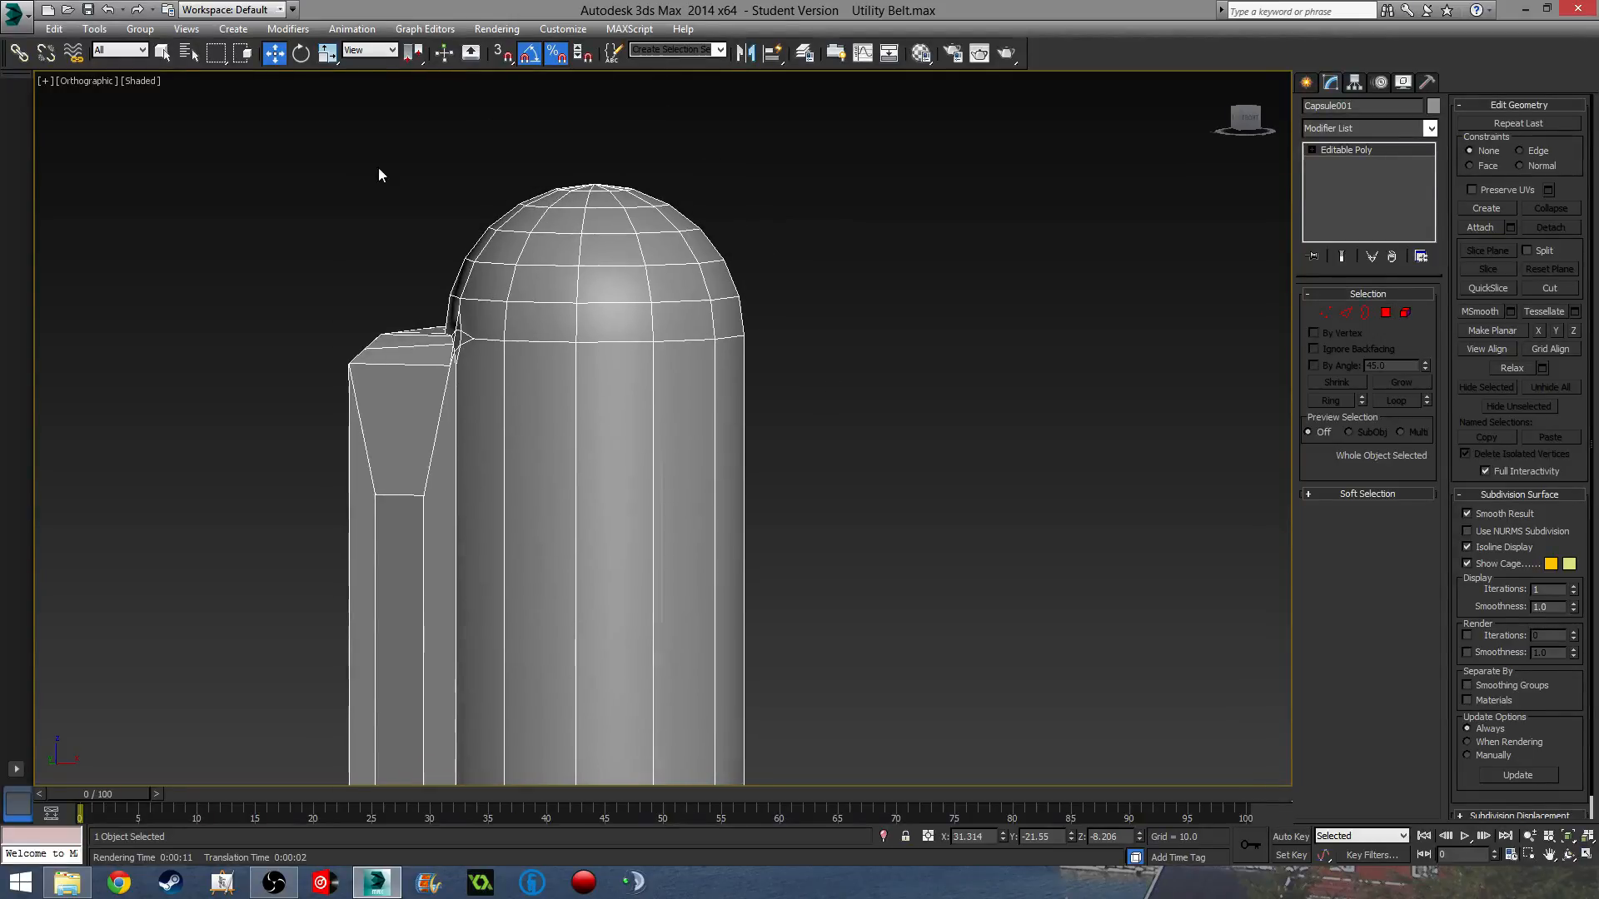
pyautogui.click(1386, 314)
pyautogui.moveTo(997, 273); pyautogui.dragTo(1007, 345)
pyautogui.keyDown('alt'); pyautogui.moveTo(1008, 345); pyautogui.dragTo(876, 384, button='middle'); pyautogui.keyUp('alt')
pyautogui.scroll(-4, 875, 385)
pyautogui.click(1551, 228)
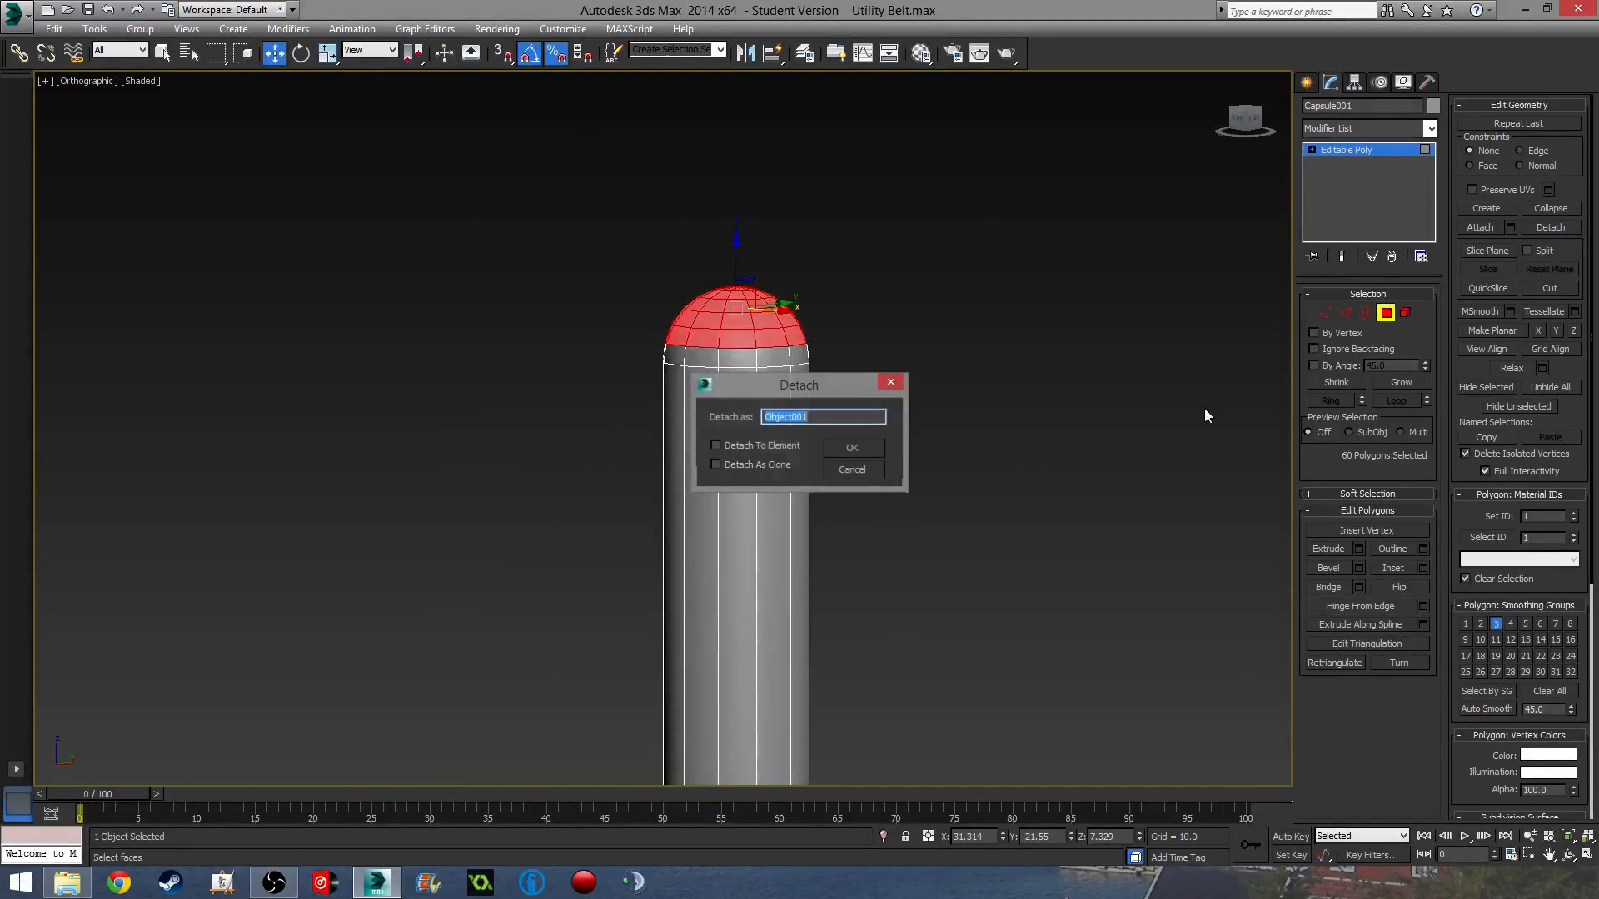
pyautogui.write('Lid')
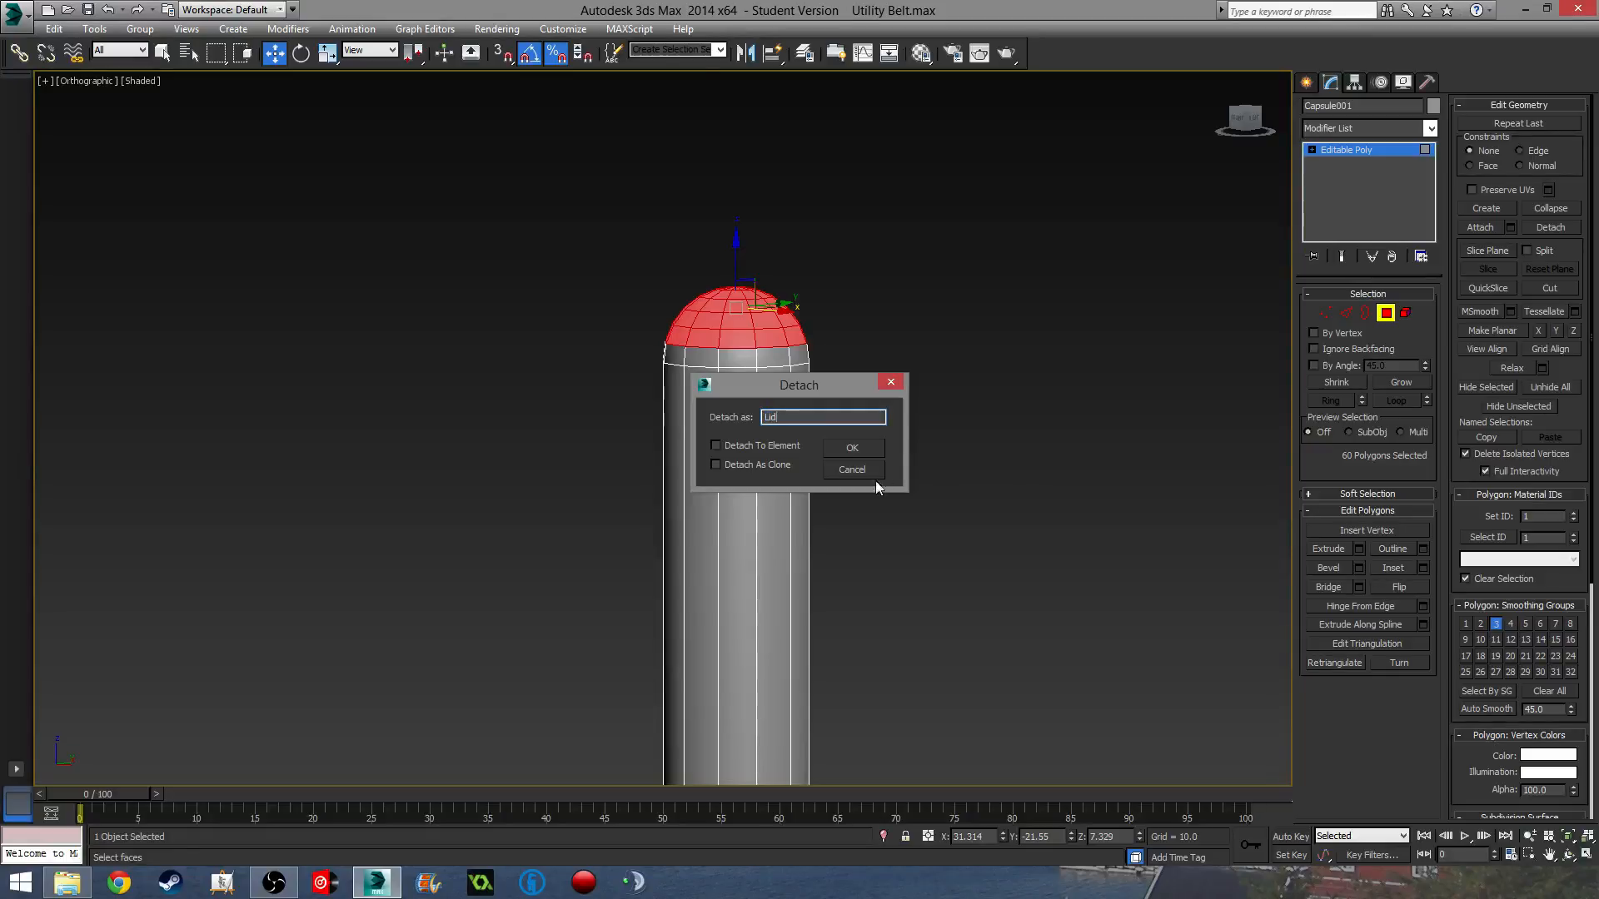
pyautogui.click(878, 450)
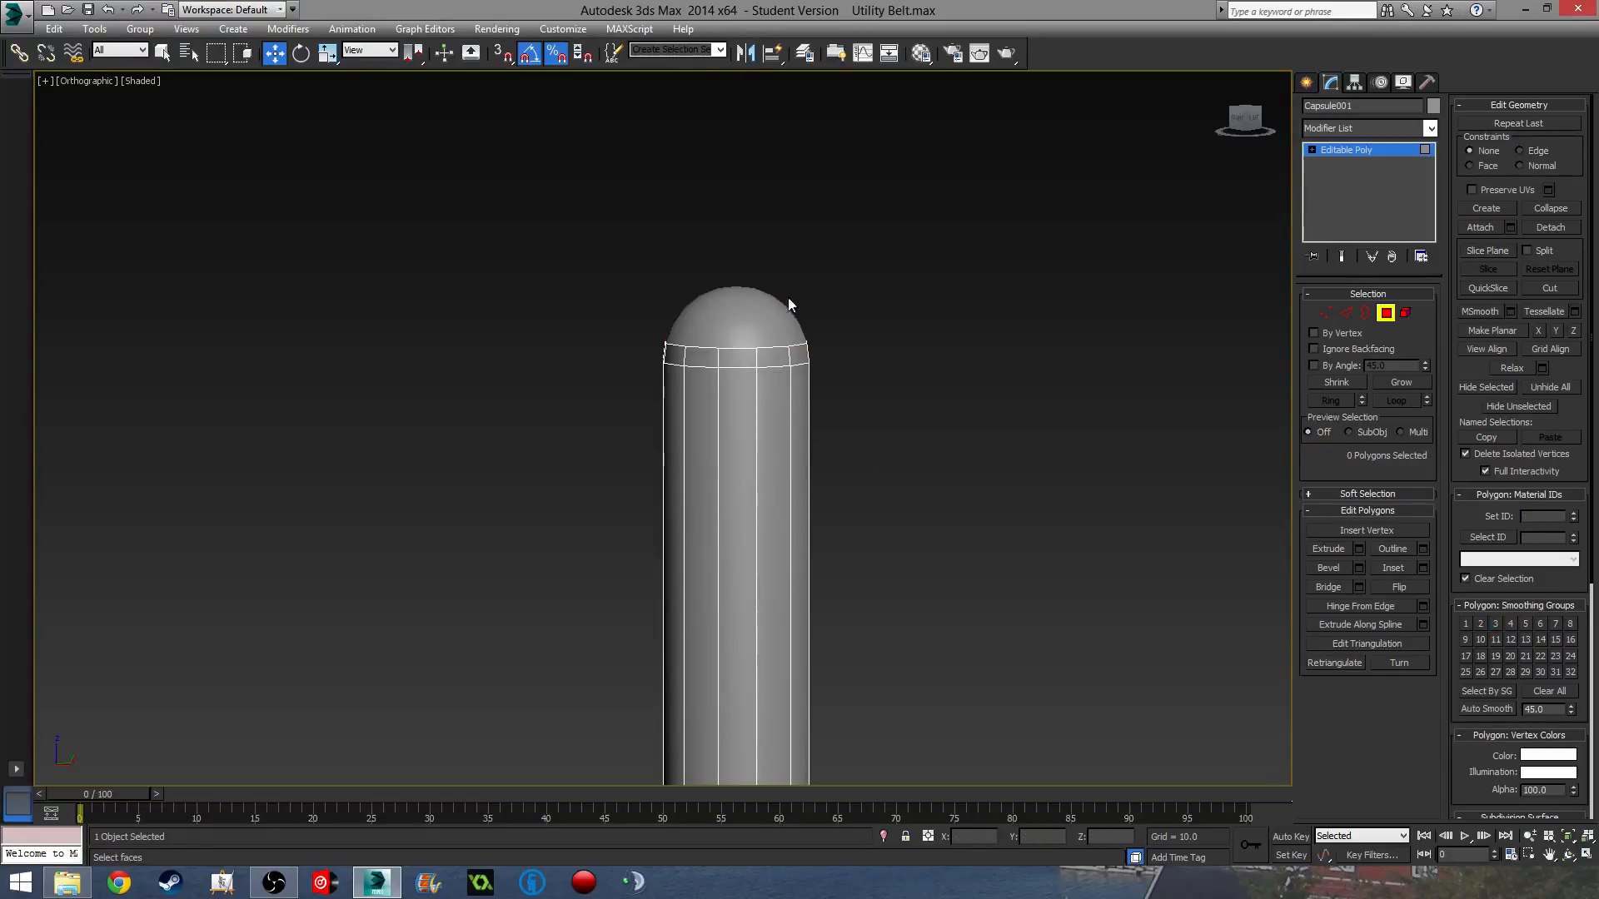
pyautogui.click(1385, 313)
# Centre the Lid's pivot on the object and align it to the world.
pyautogui.click(743, 283)
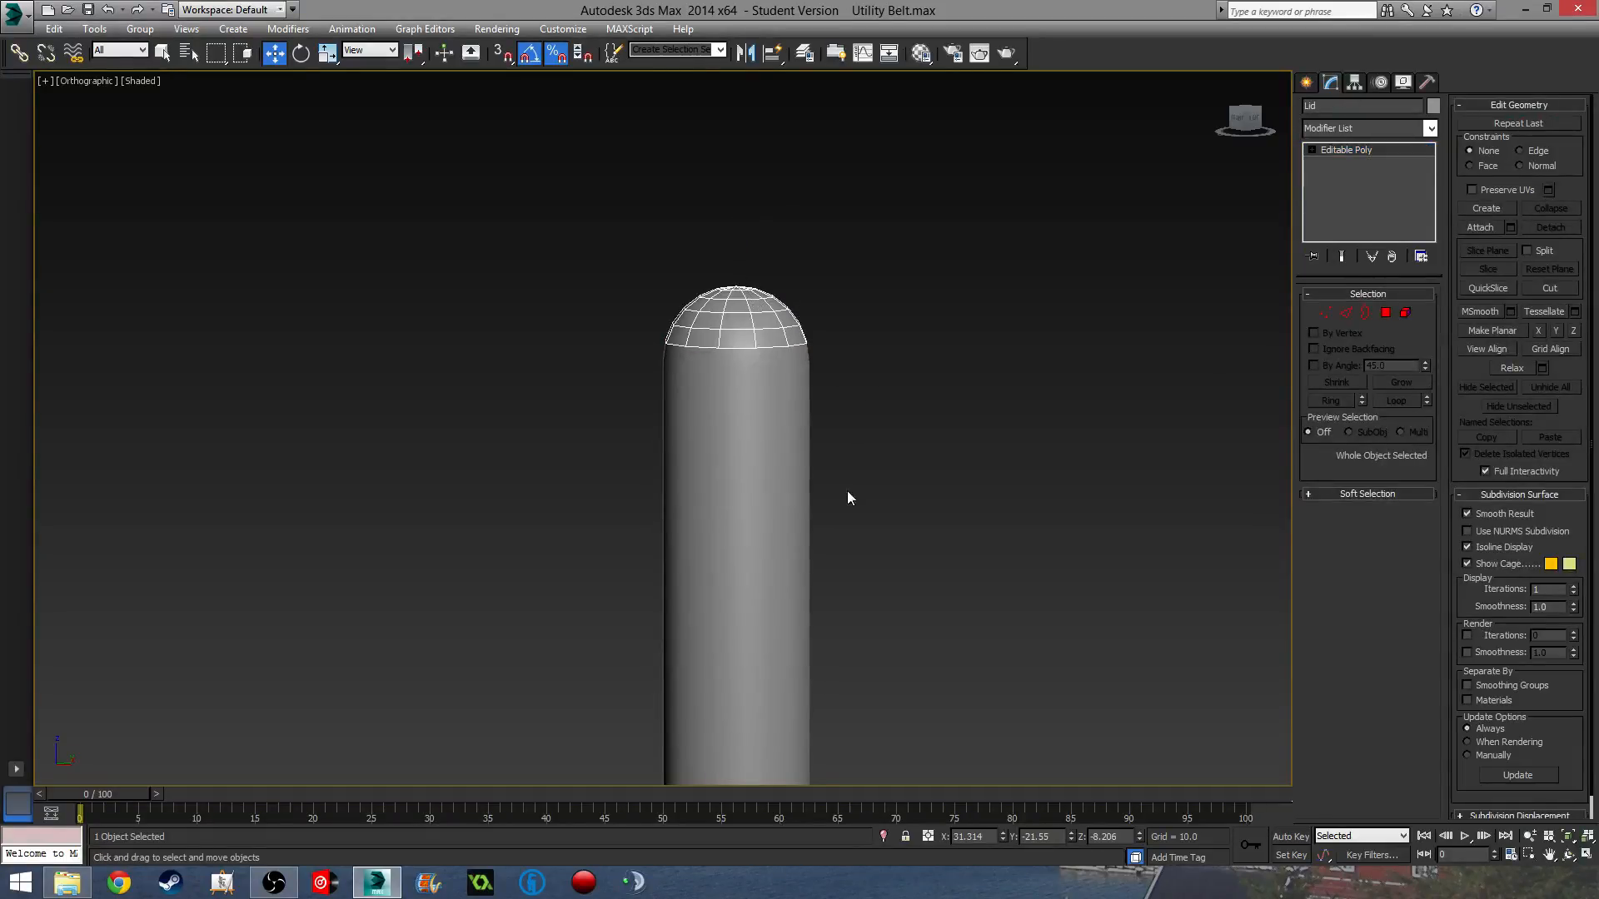
pyautogui.scroll(-3, 837, 416)
pyautogui.click(1357, 82)
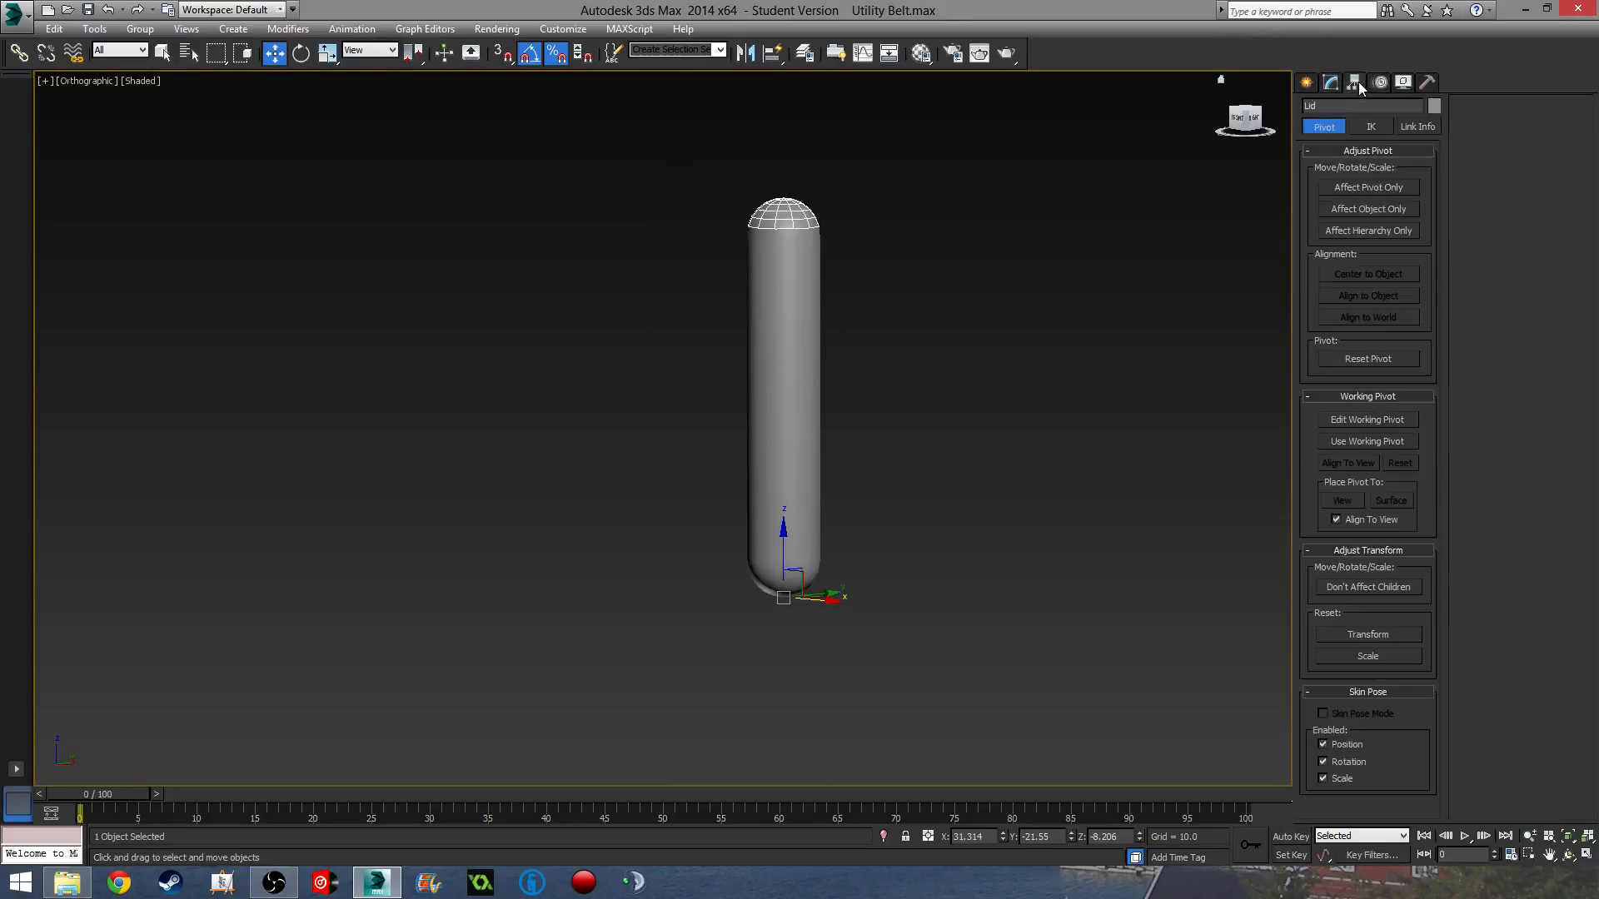
pyautogui.click(1396, 188)
pyautogui.click(1373, 271)
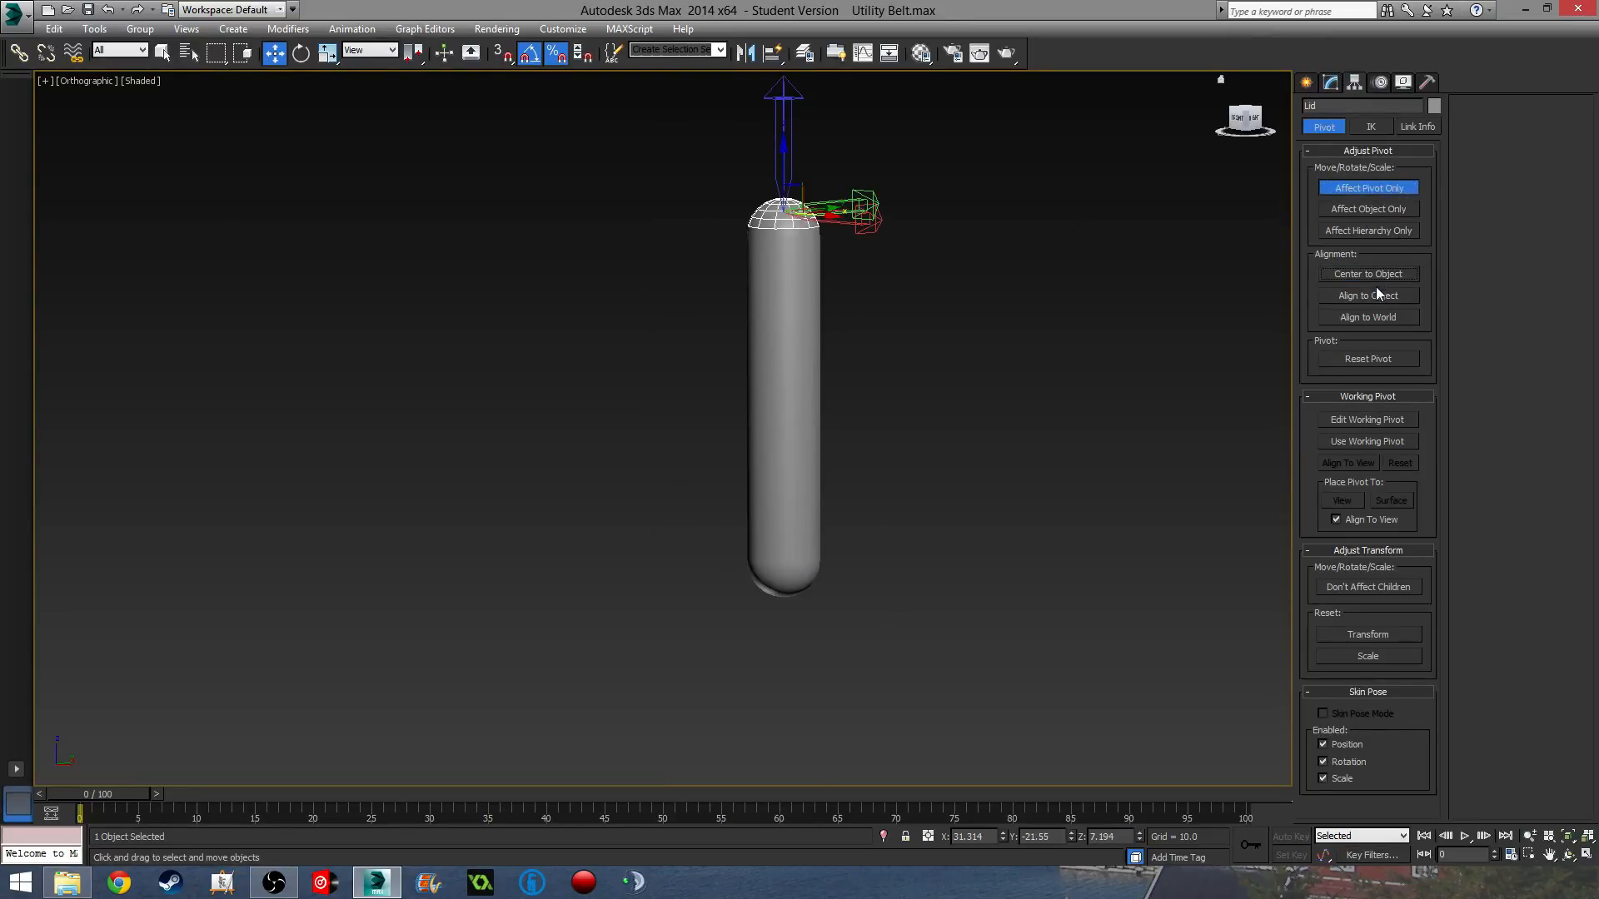
pyautogui.click(1383, 316)
pyautogui.click(1331, 82)
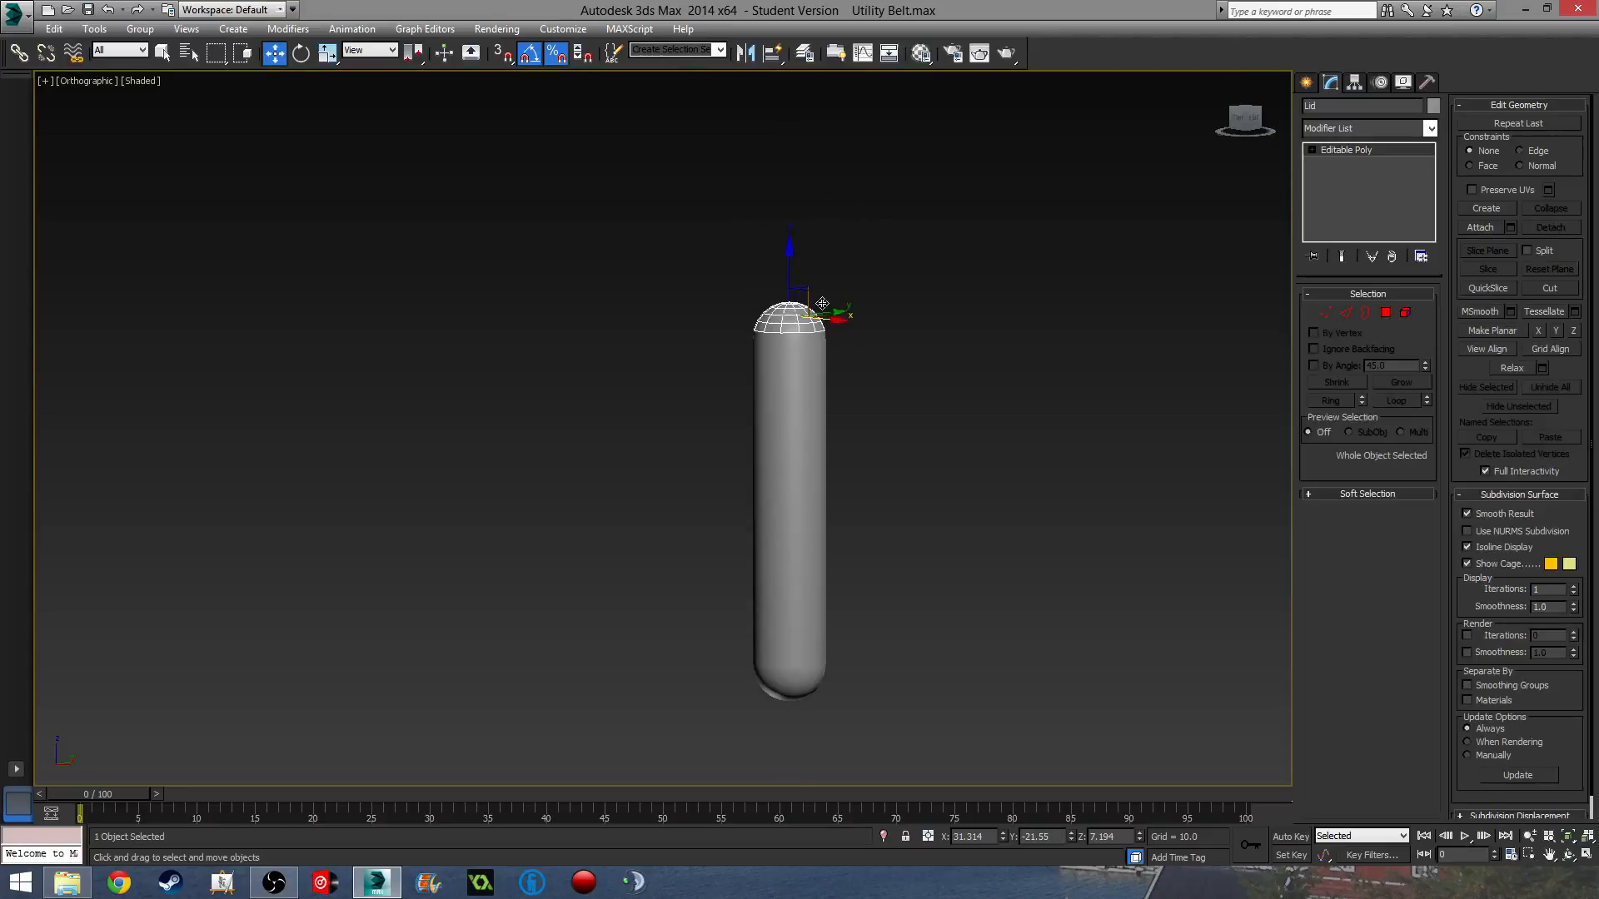
# Raise the Lid straight up off the capsule body to a Z position of about 11.8.
pyautogui.moveTo(788, 258); pyautogui.dragTo(785, 176)
pyautogui.keyDown('alt'); pyautogui.moveTo(867, 399); pyautogui.dragTo(764, 266, button='middle'); pyautogui.keyUp('alt')
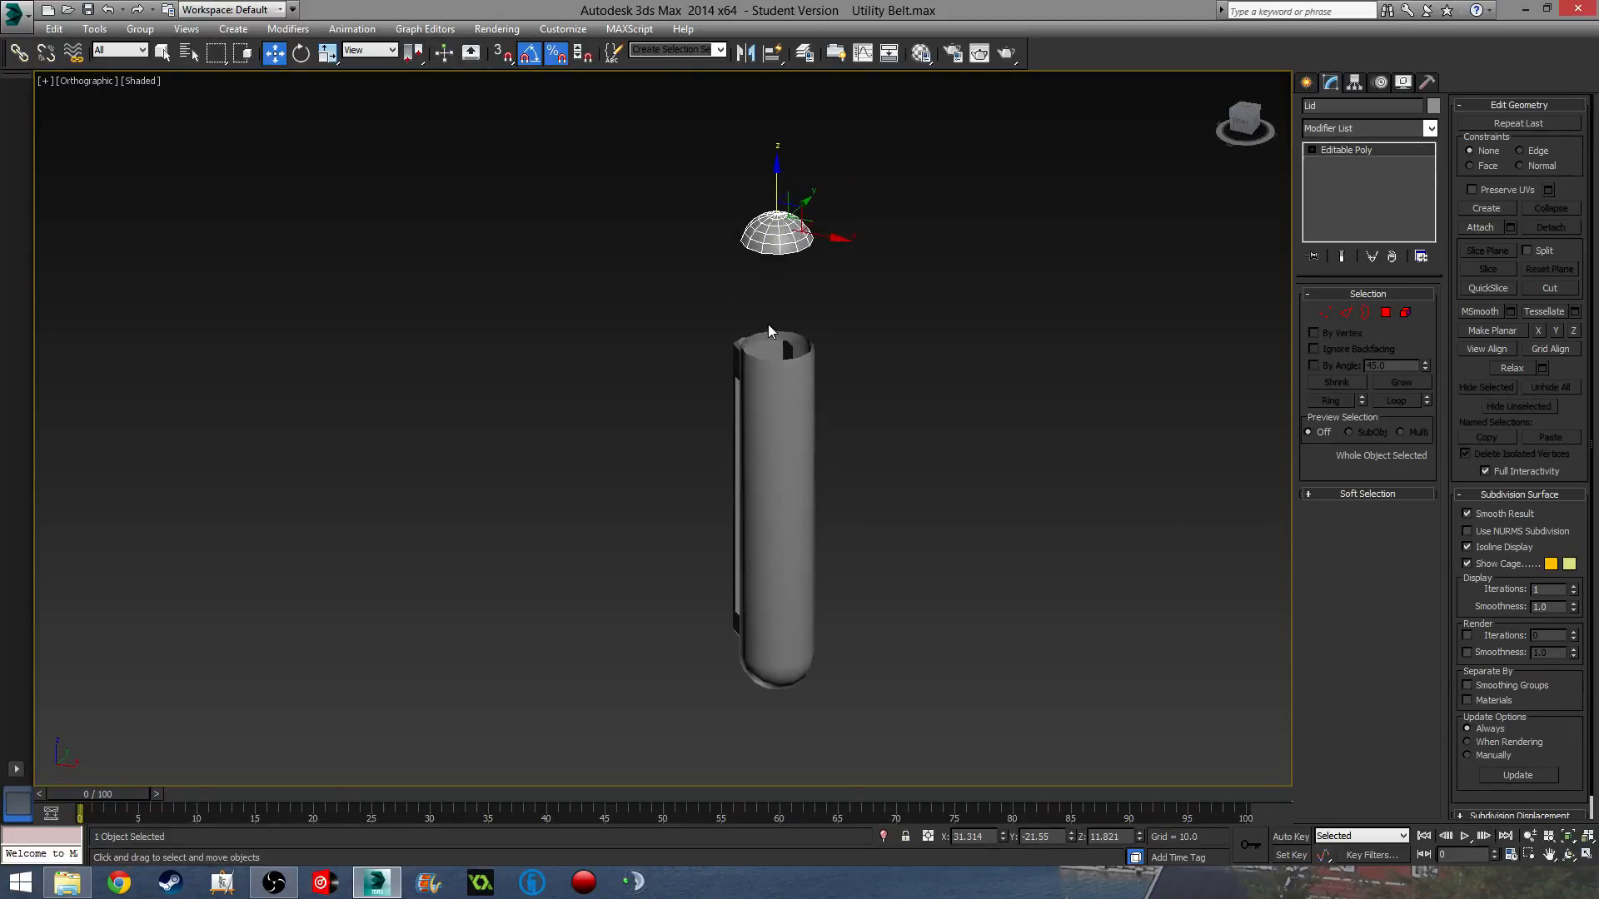
pyautogui.scroll(5, 770, 325)
pyautogui.click(838, 439)
pyautogui.keyDown('alt'); pyautogui.moveTo(839, 439); pyautogui.dragTo(1022, 427, button='middle'); pyautogui.keyUp('alt')
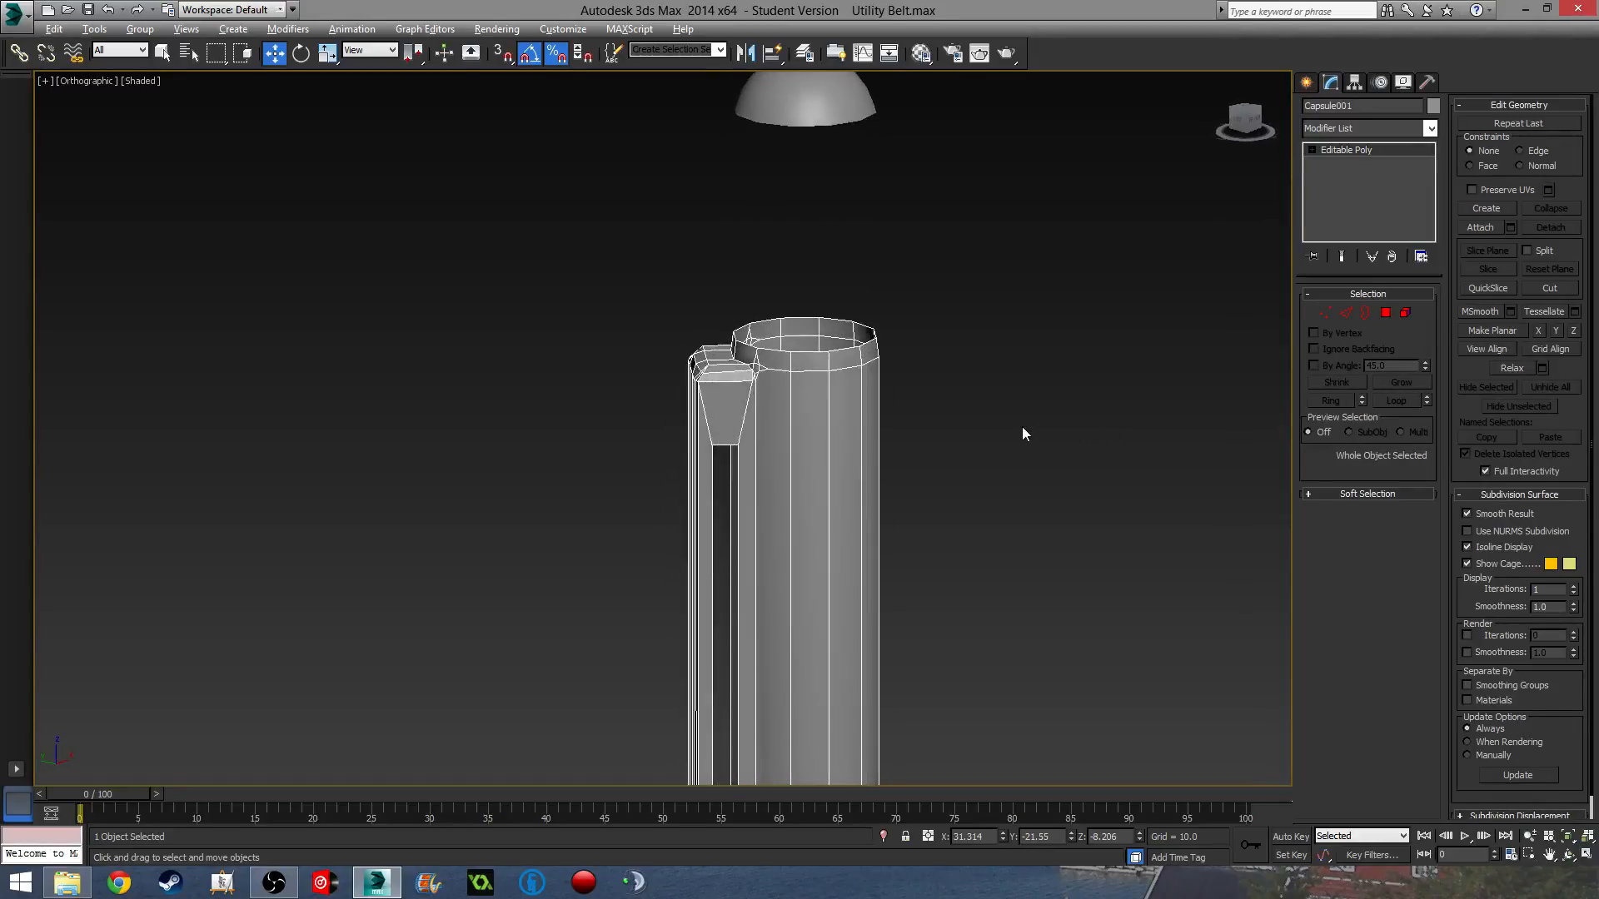
pyautogui.click(803, 100)
pyautogui.keyDown('alt'); pyautogui.moveTo(878, 229); pyautogui.dragTo(882, 357, button='middle'); pyautogui.keyUp('alt')
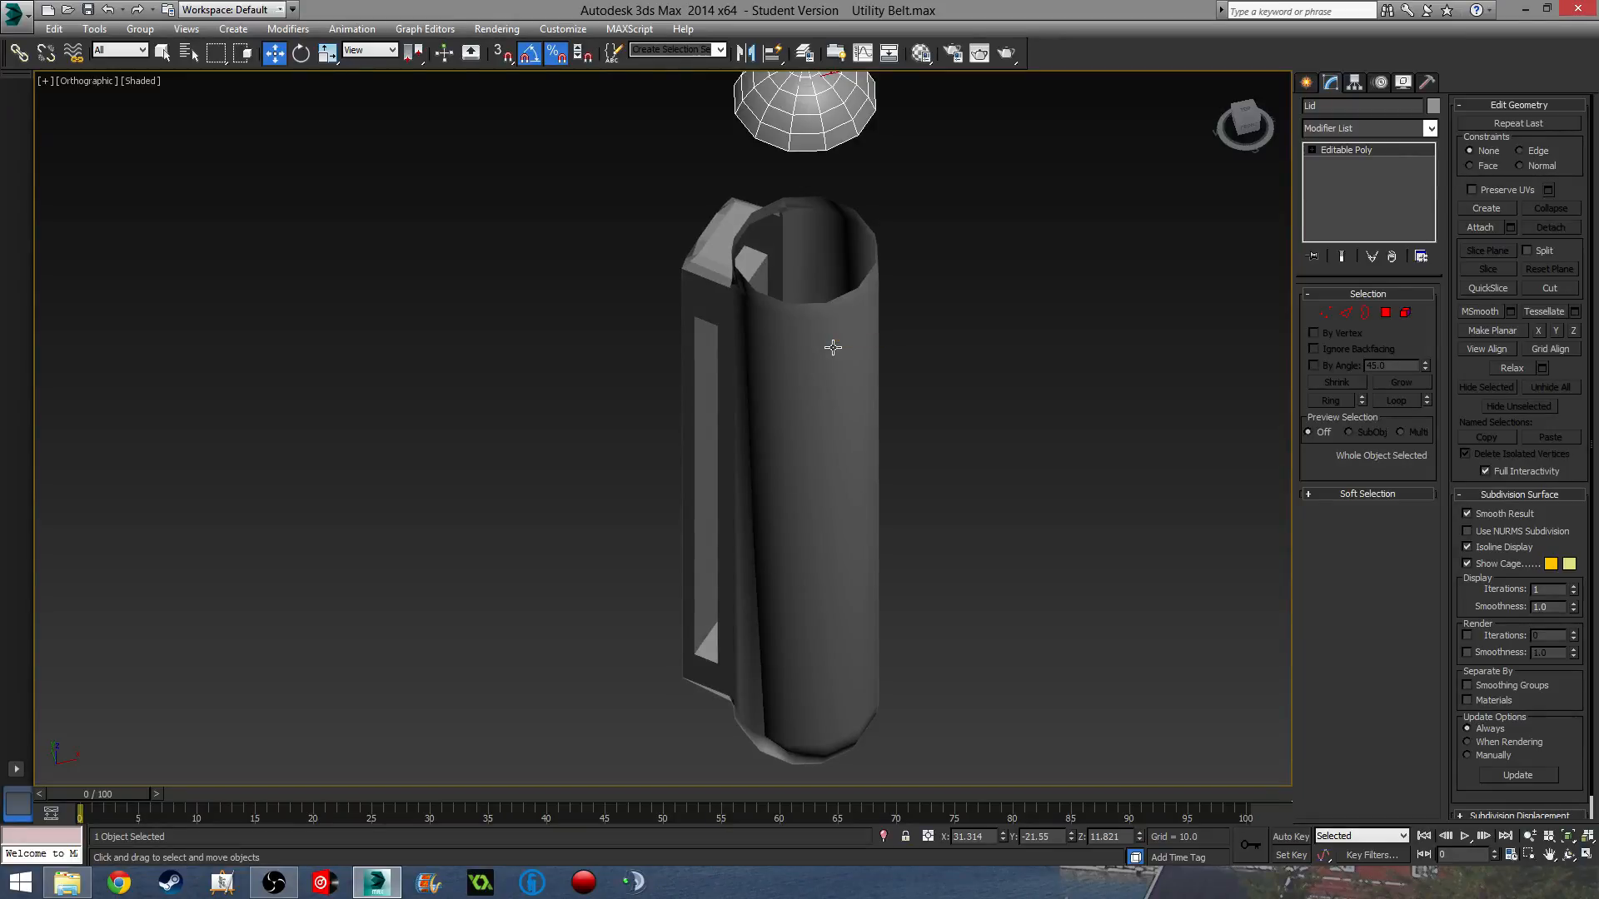
pyautogui.scroll(-2, 860, 293)
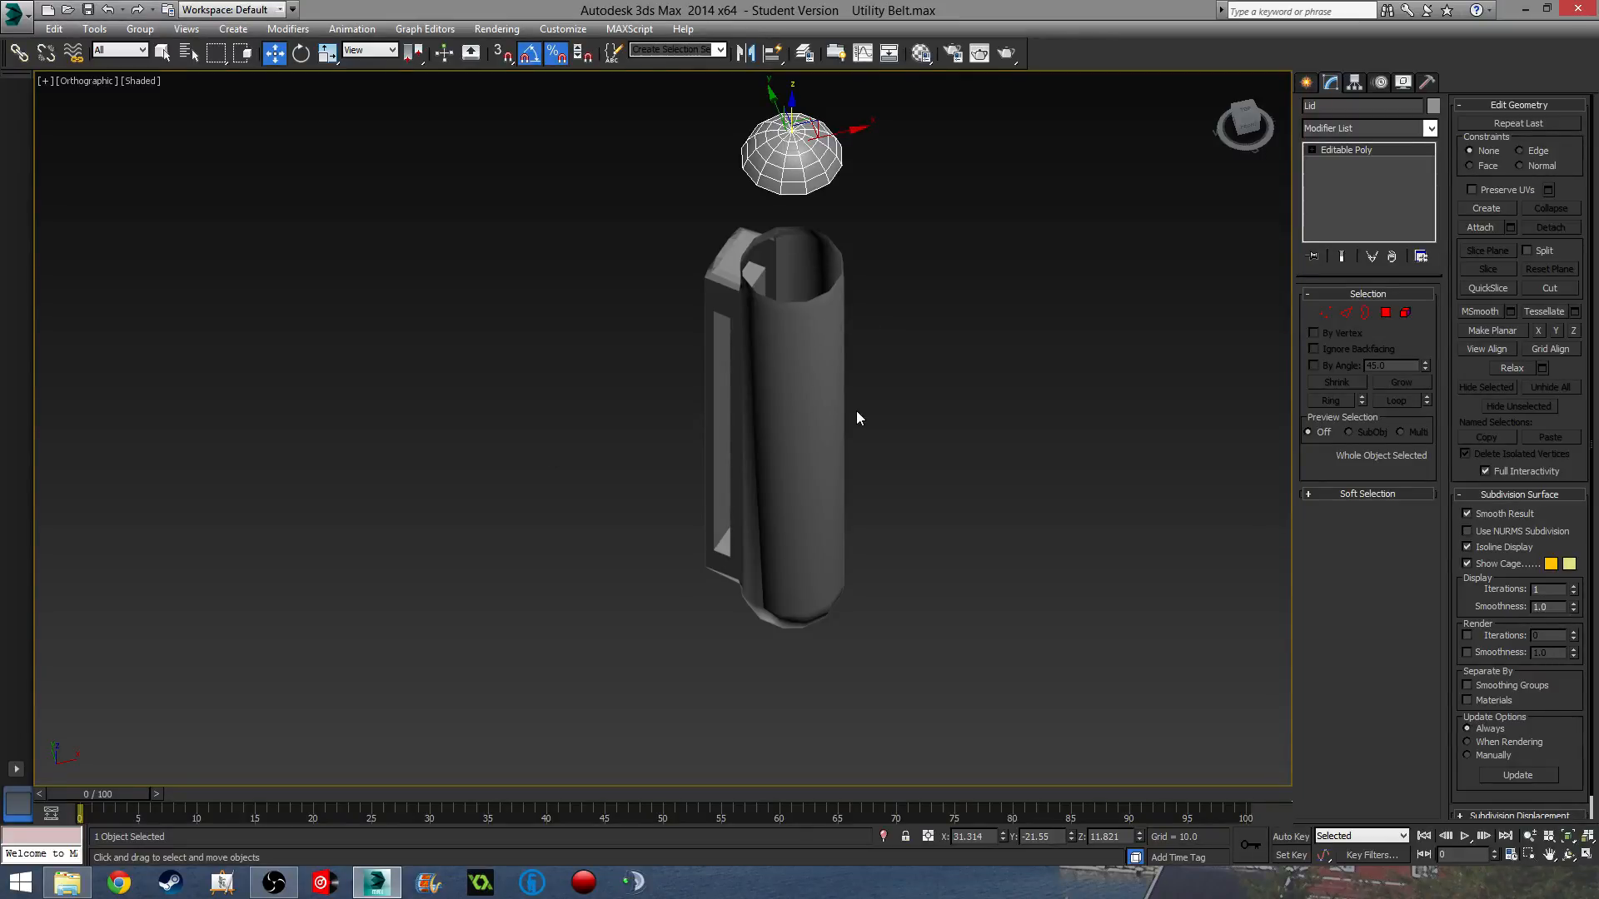
pyautogui.keyDown('alt'); pyautogui.moveTo(856, 411); pyautogui.dragTo(791, 487, button='middle'); pyautogui.keyUp('alt')
# Apply a Shell modifier to the open capsule body with inner amount 0.2 and outer amount 0.
pyautogui.click(755, 396)
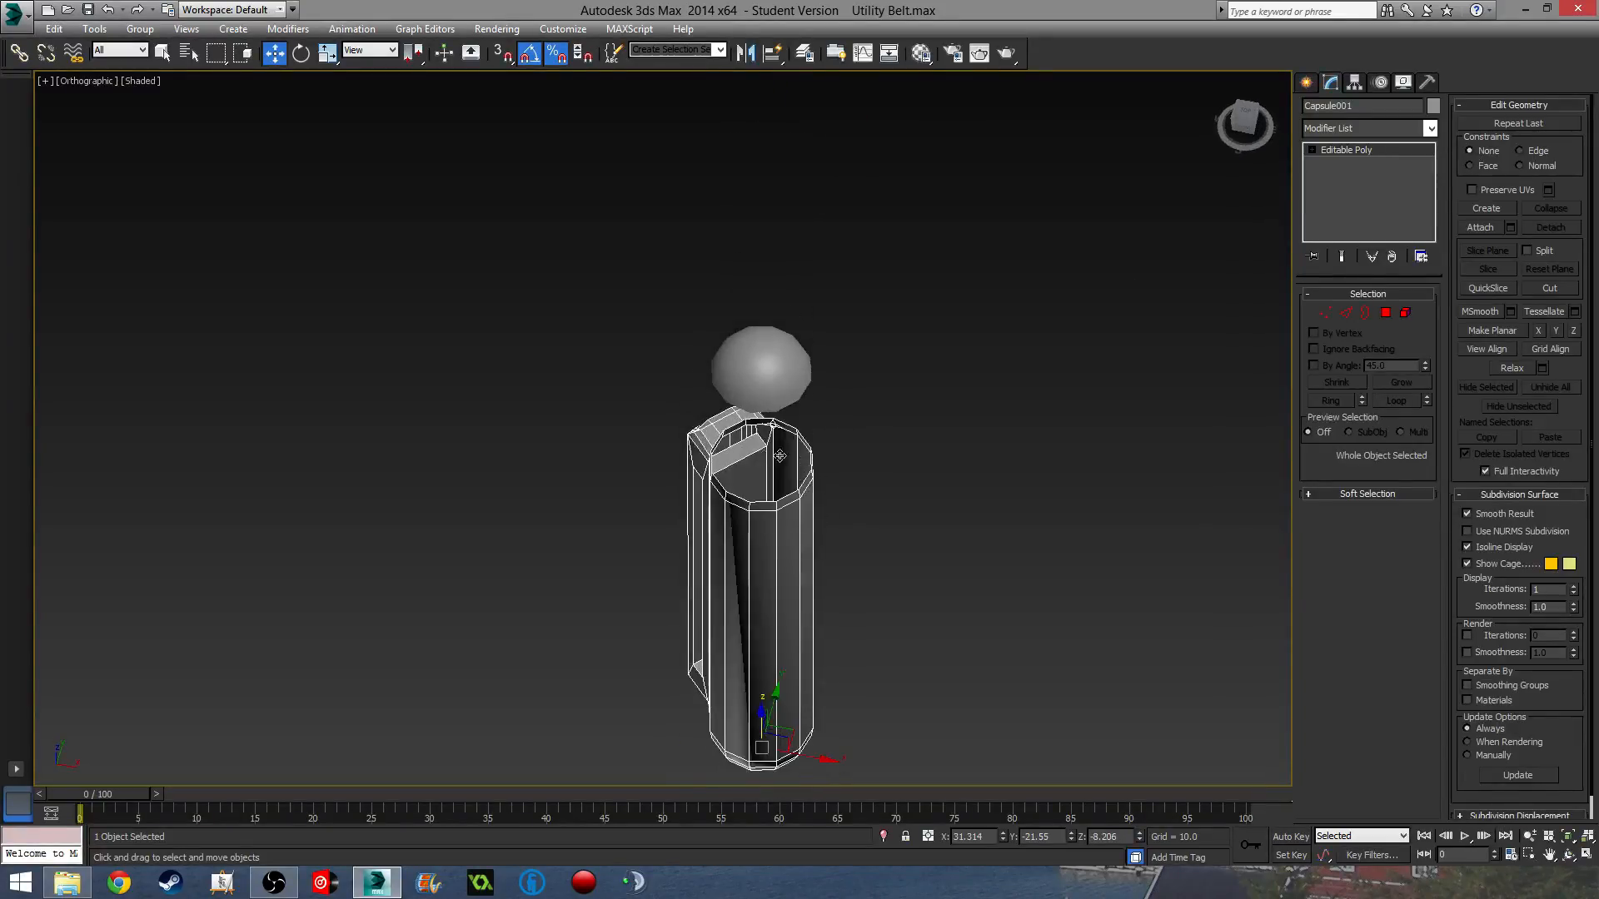
pyautogui.scroll(2, 759, 450)
pyautogui.click(1367, 122)
pyautogui.write('sh')
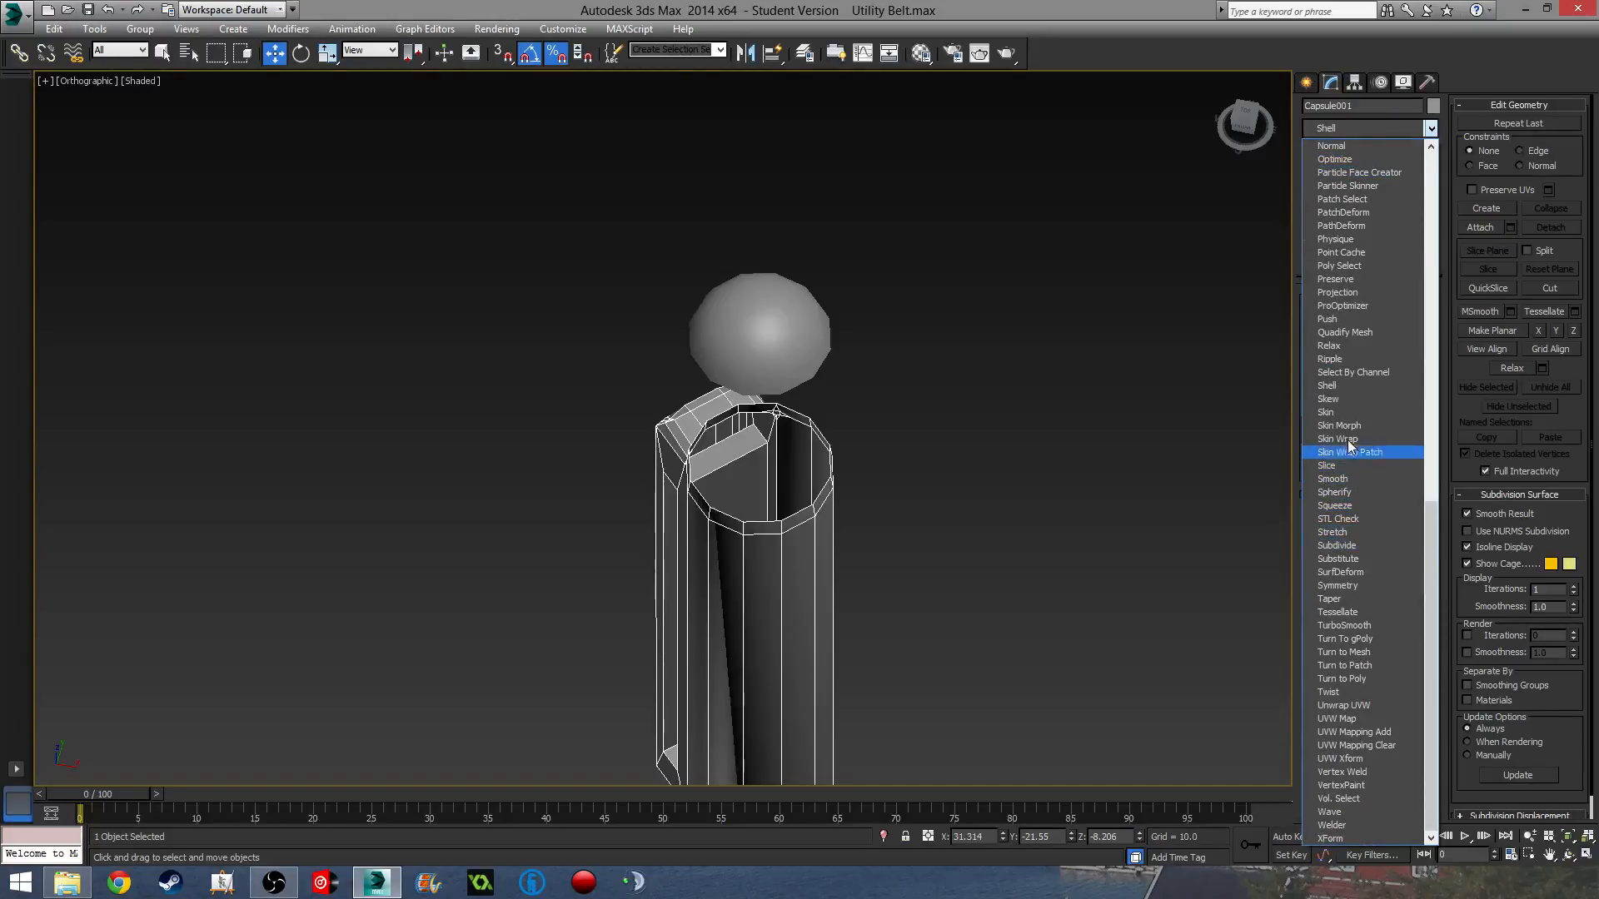
pyautogui.click(1342, 386)
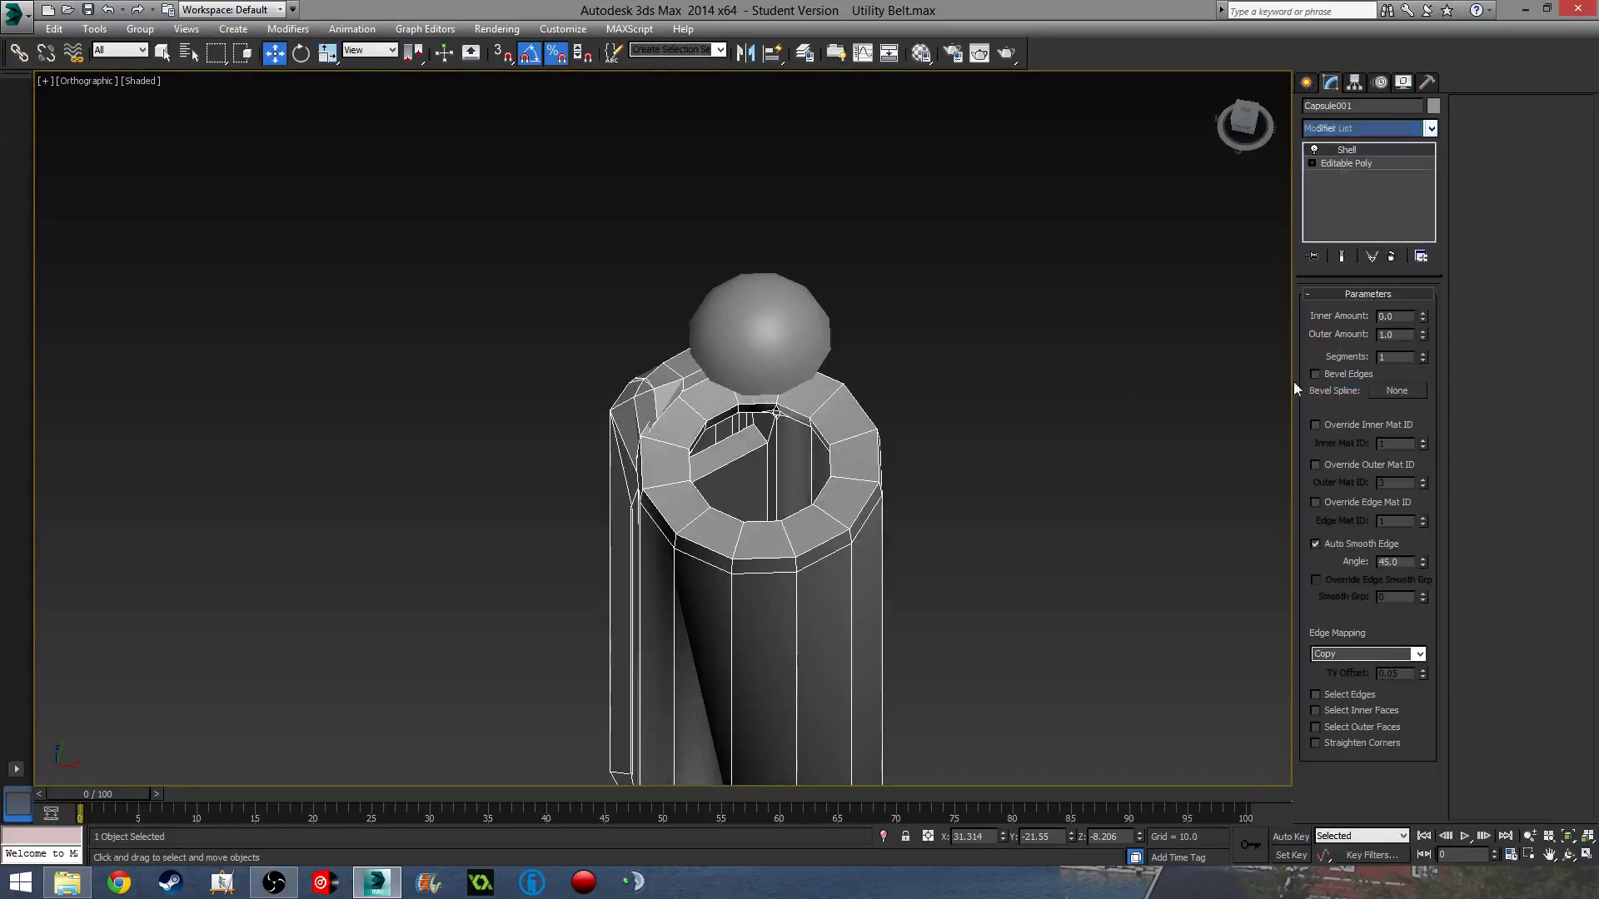
pyautogui.rightClick(1422, 336)
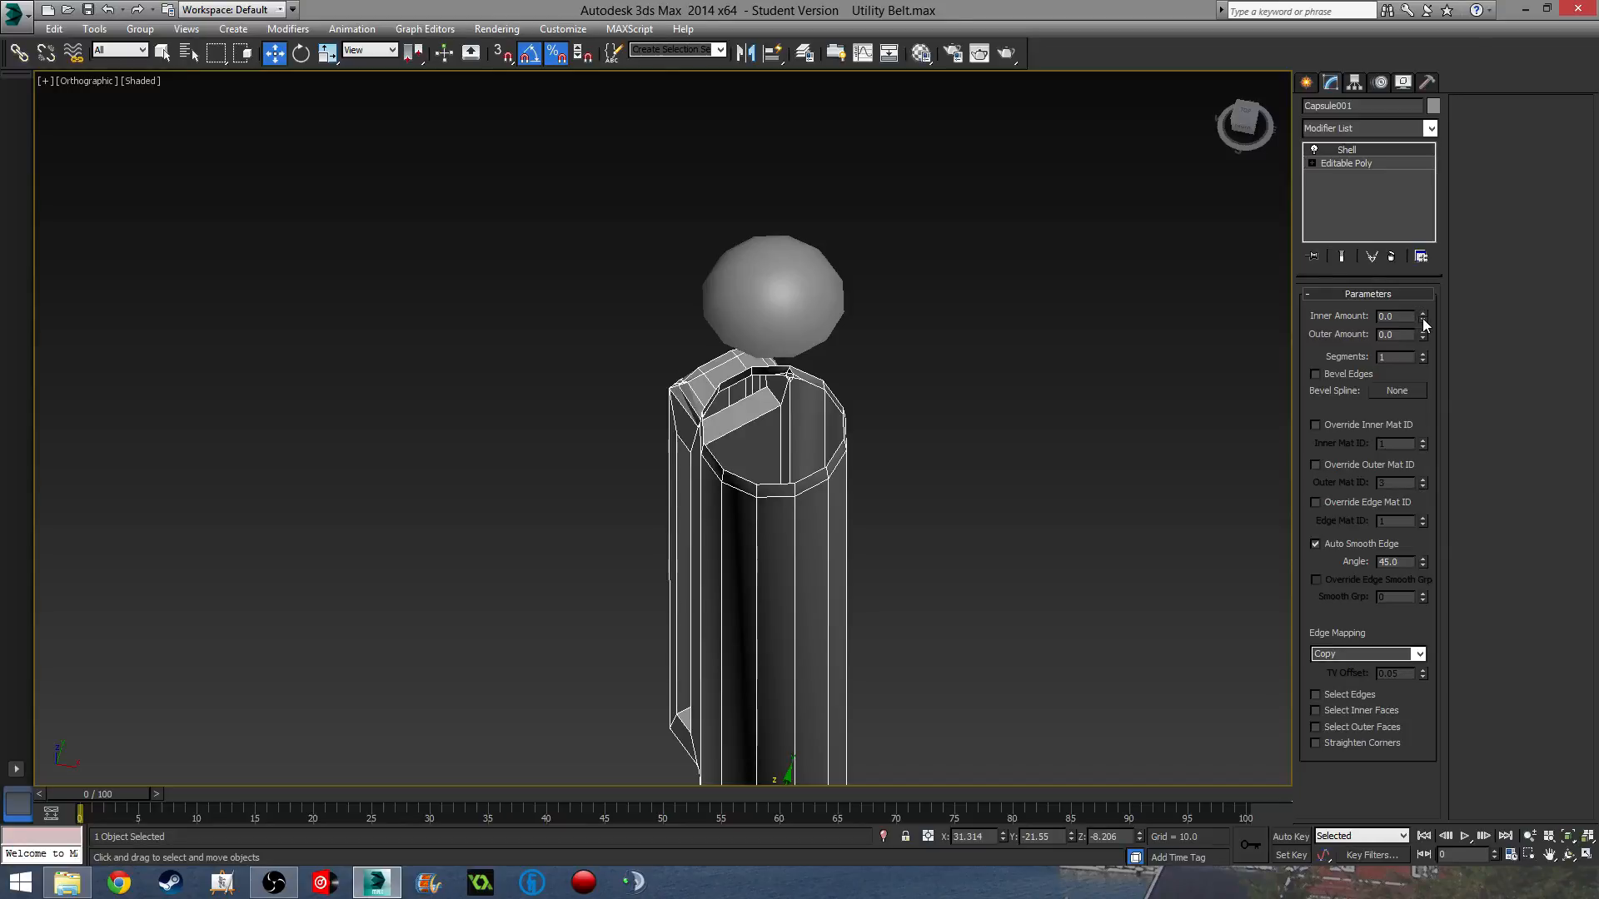
pyautogui.moveTo(1422, 318); pyautogui.dragTo(1421, 314)
pyautogui.click(1420, 314)
pyautogui.click(1421, 314)
pyautogui.click(1420, 314)
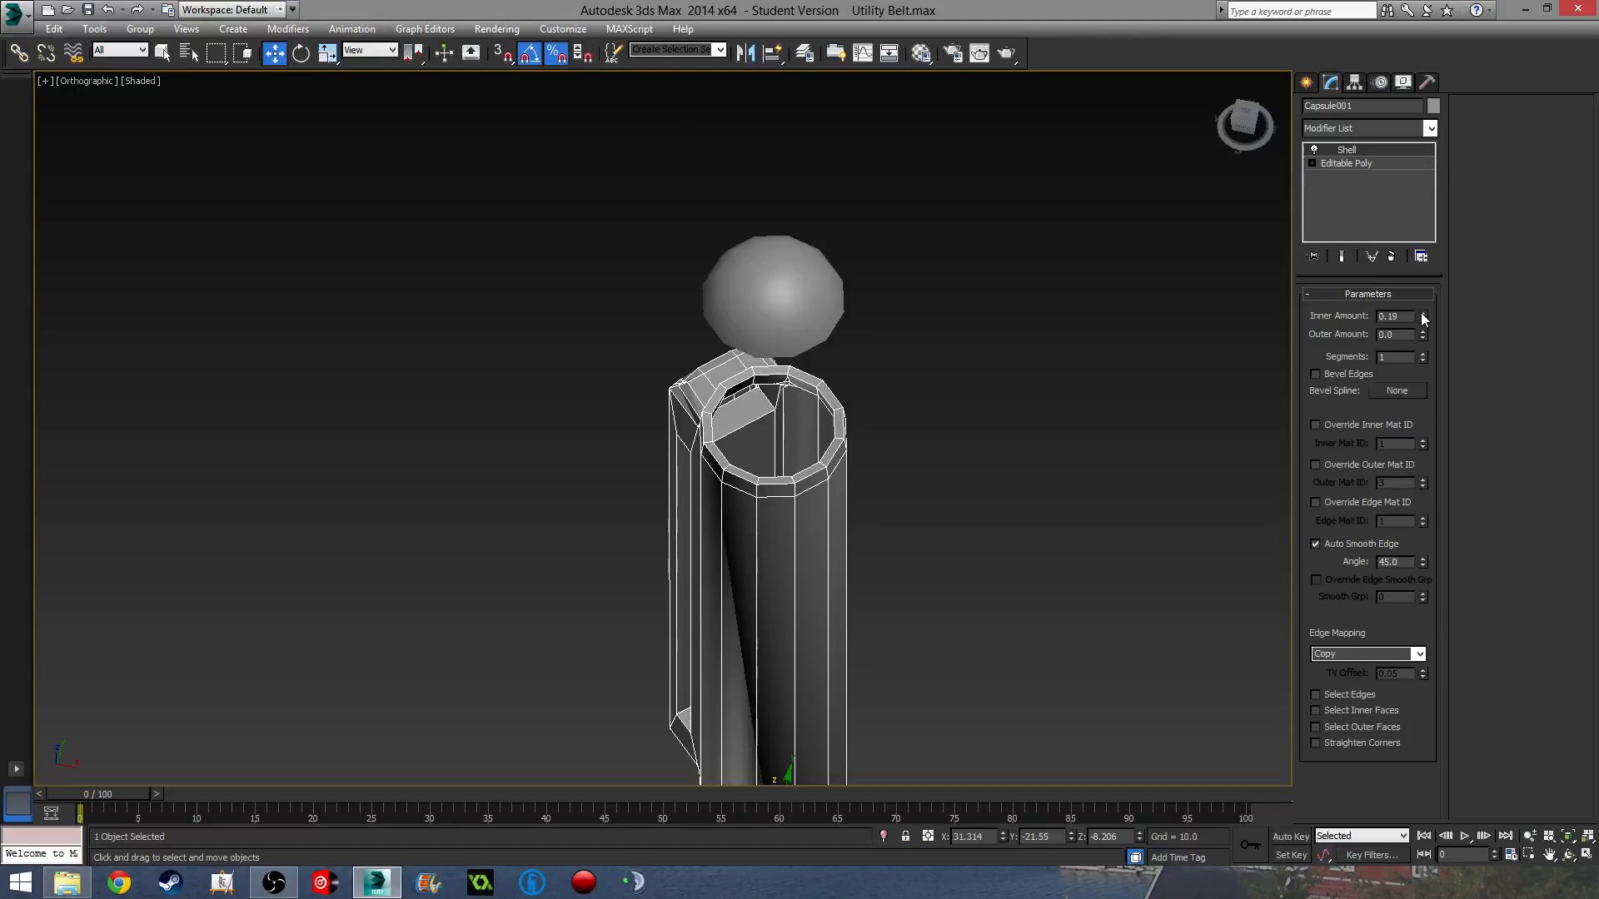
pyautogui.click(1420, 314)
# Collapse the capsule body's whole modifier stack.
pyautogui.keyDown('alt'); pyautogui.moveTo(856, 503); pyautogui.dragTo(944, 360, button='middle'); pyautogui.keyUp('alt')
pyautogui.scroll(4, 795, 358)
pyautogui.rightClick(1376, 162)
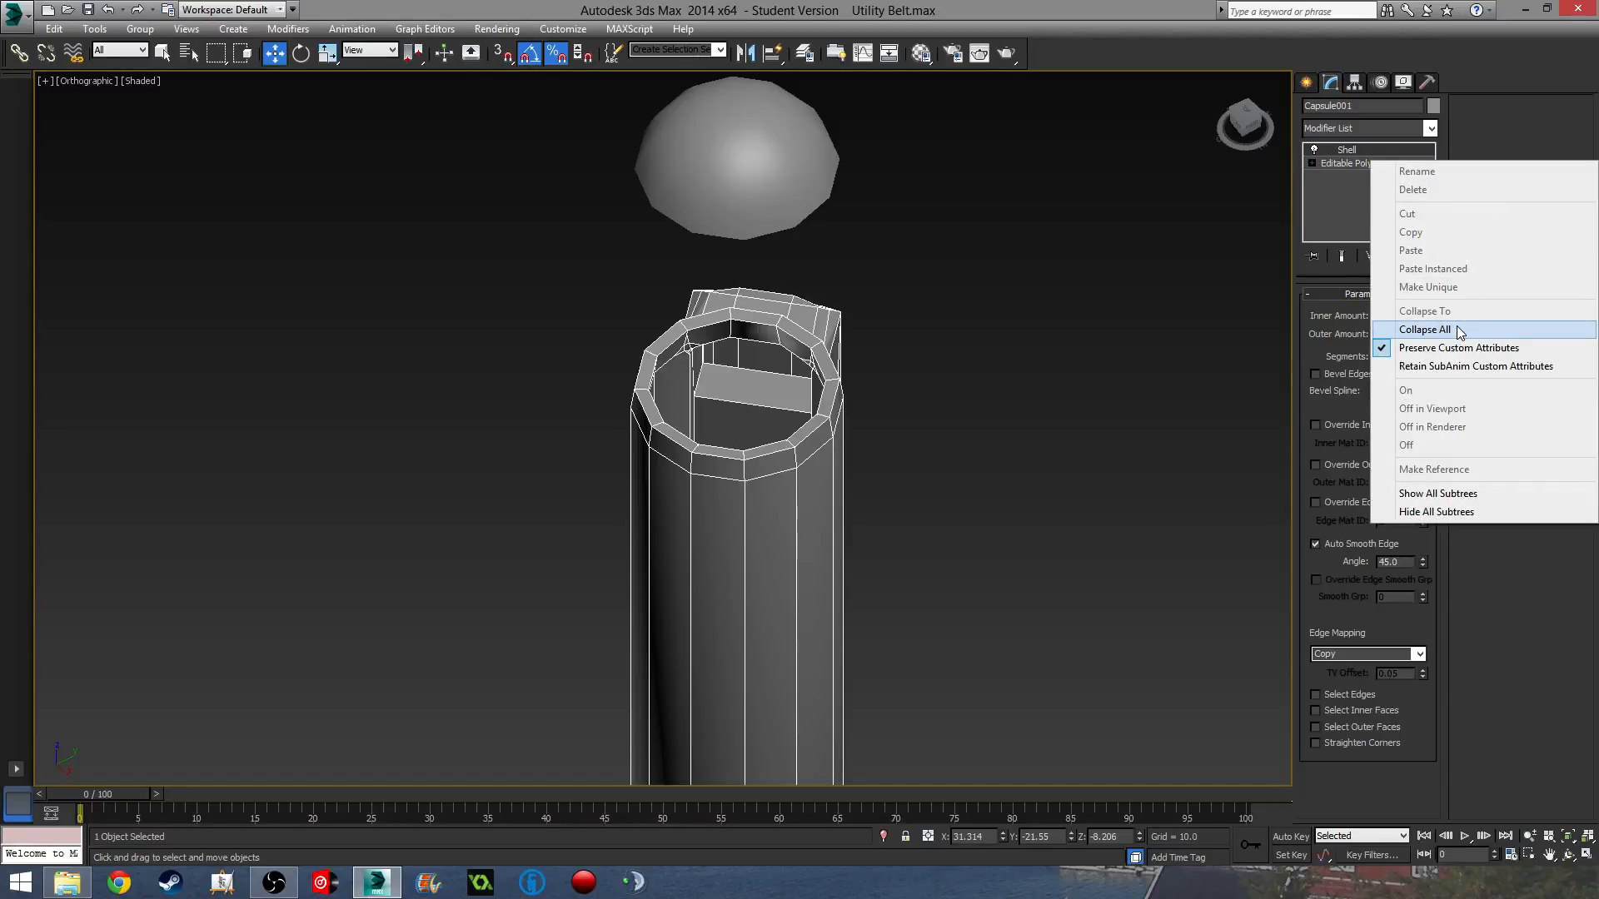
pyautogui.click(1425, 329)
pyautogui.scroll(-5, 751, 378)
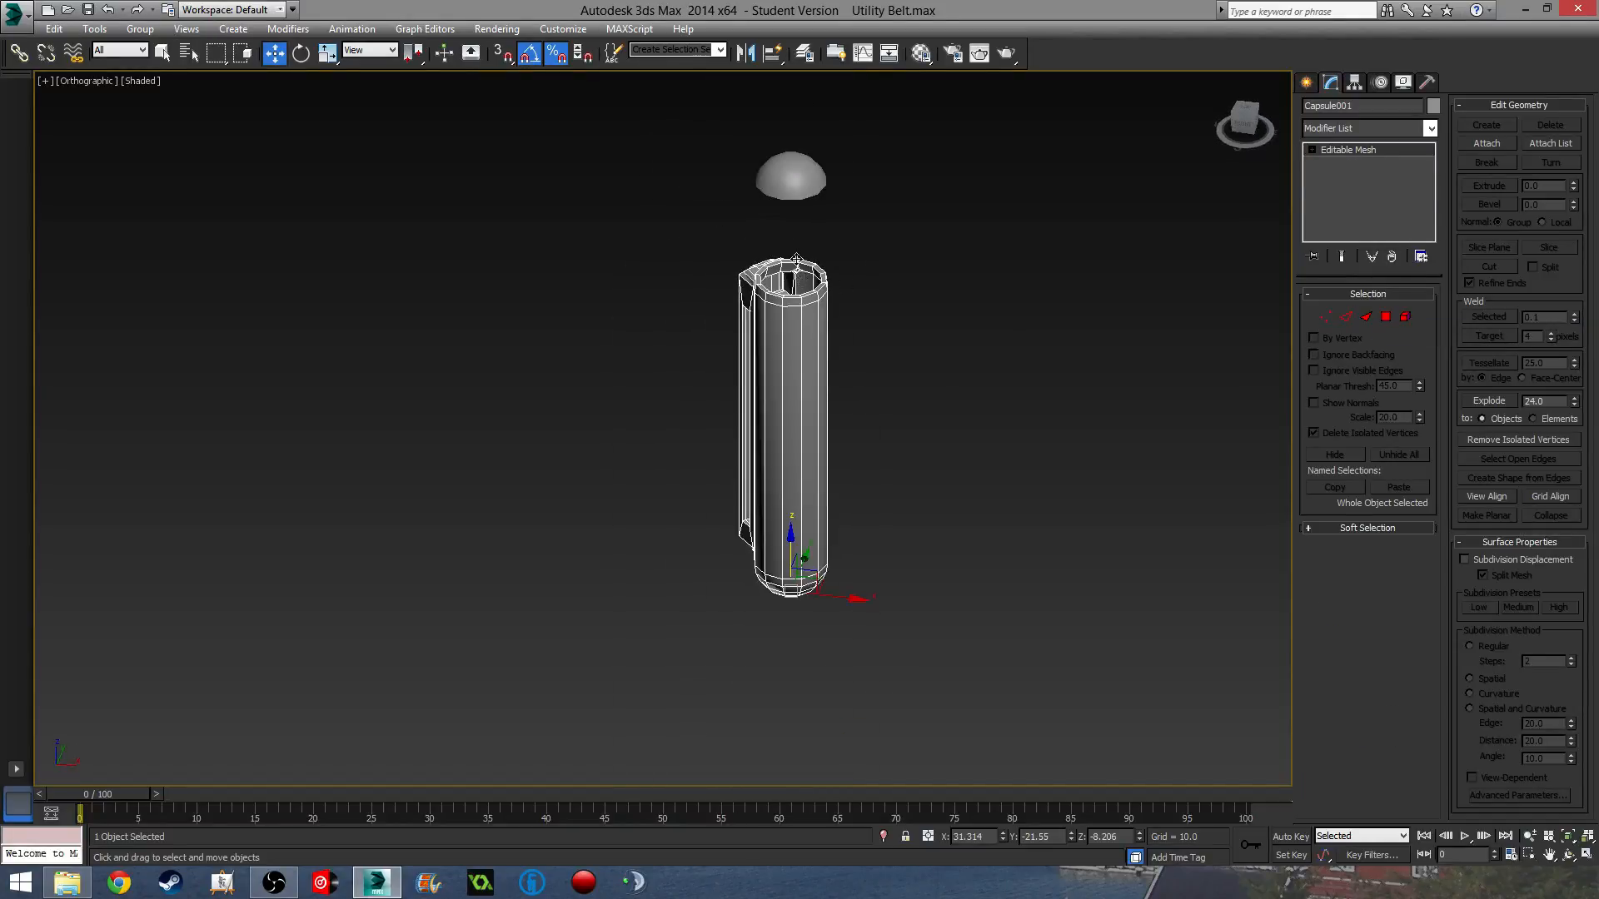
# Render a close view of the capsule's open rim and side clip, then close the render.
pyautogui.scroll(10, 759, 341)
pyautogui.keyDown('alt'); pyautogui.moveTo(759, 341); pyautogui.dragTo(946, 371, button='middle'); pyautogui.keyUp('alt')
pyautogui.scroll(-3, 820, 353)
pyautogui.scroll(2, 730, 367)
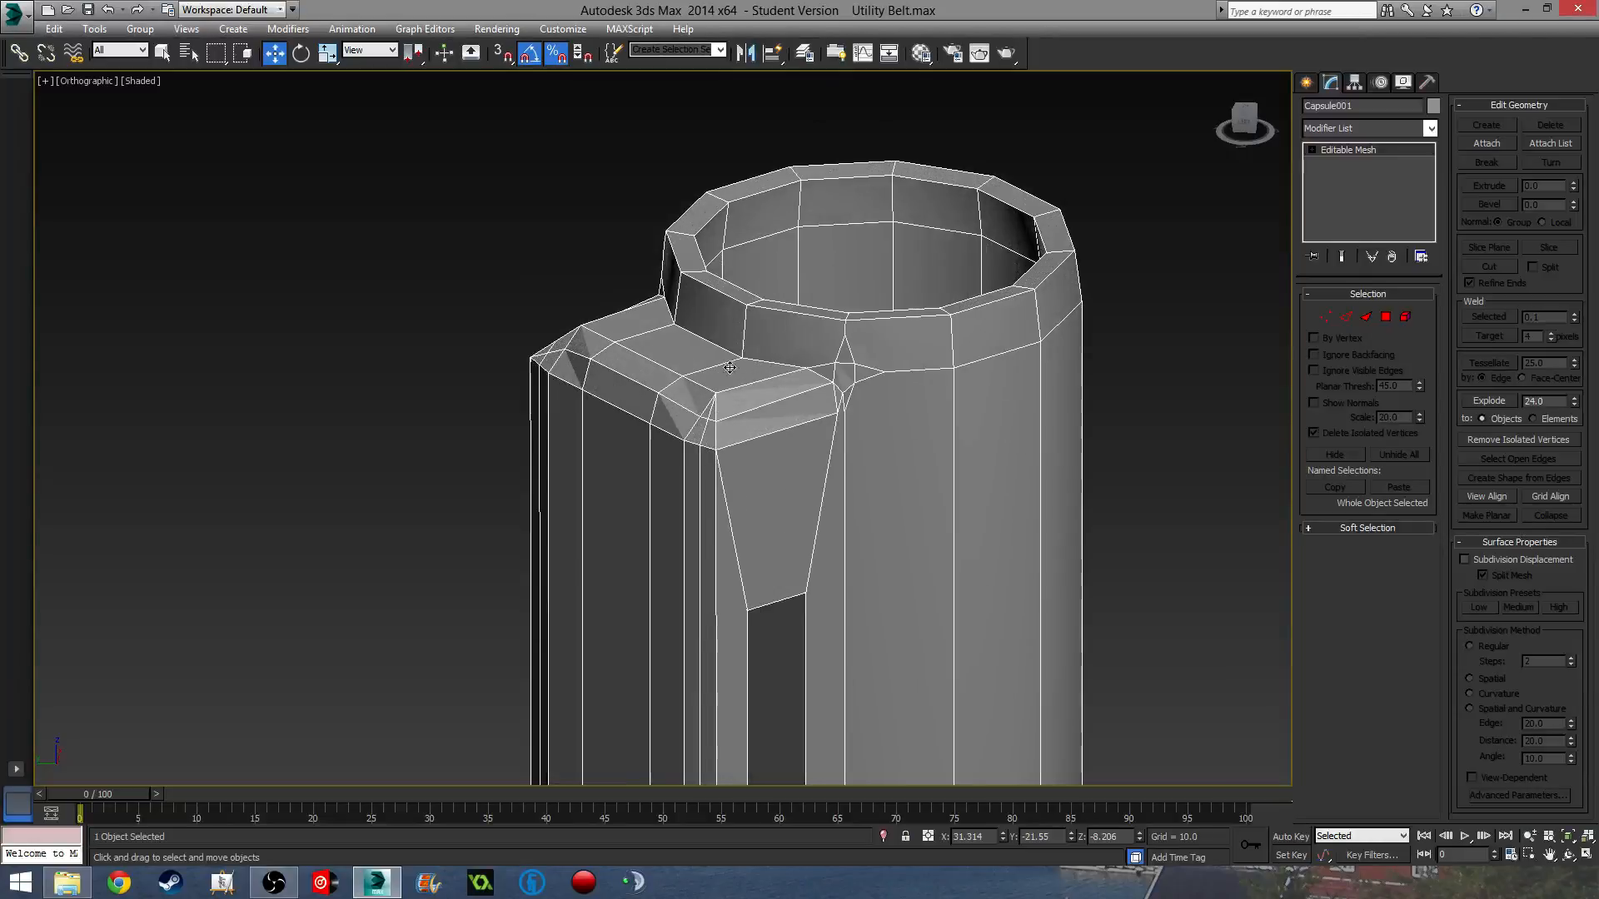
pyautogui.moveTo(787, 414); pyautogui.dragTo(770, 401, button='middle')
pyautogui.click(979, 52)
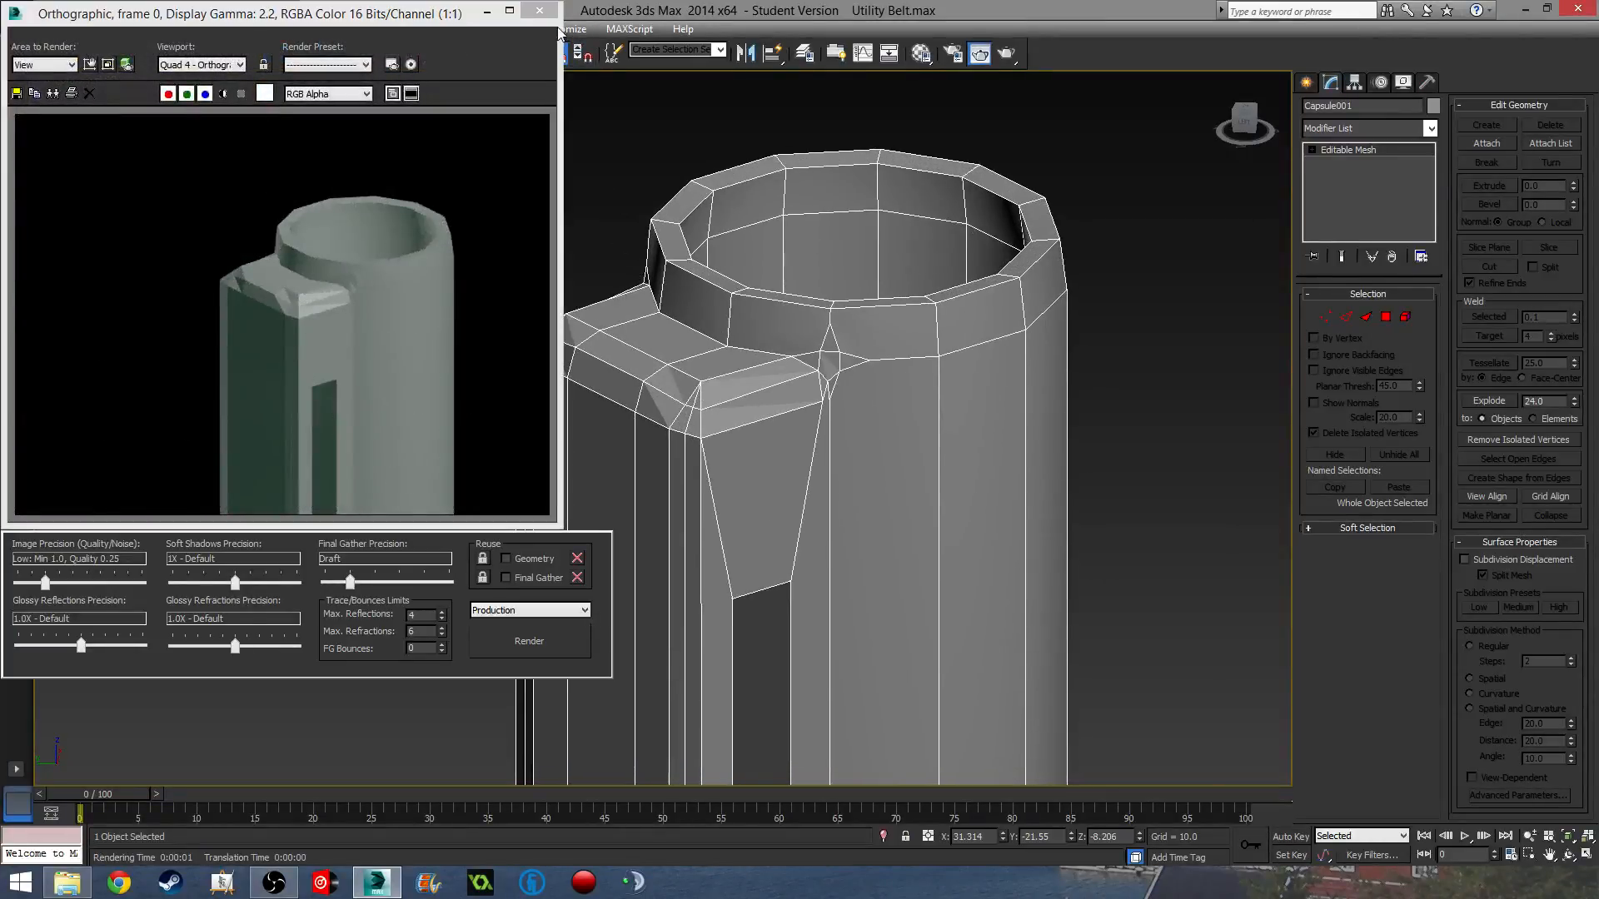
pyautogui.click(545, 18)
# Start vertex editing on the capsule and show the view in wireframe near the top of the side clip.
pyautogui.moveTo(853, 419); pyautogui.dragTo(776, 385, button='middle')
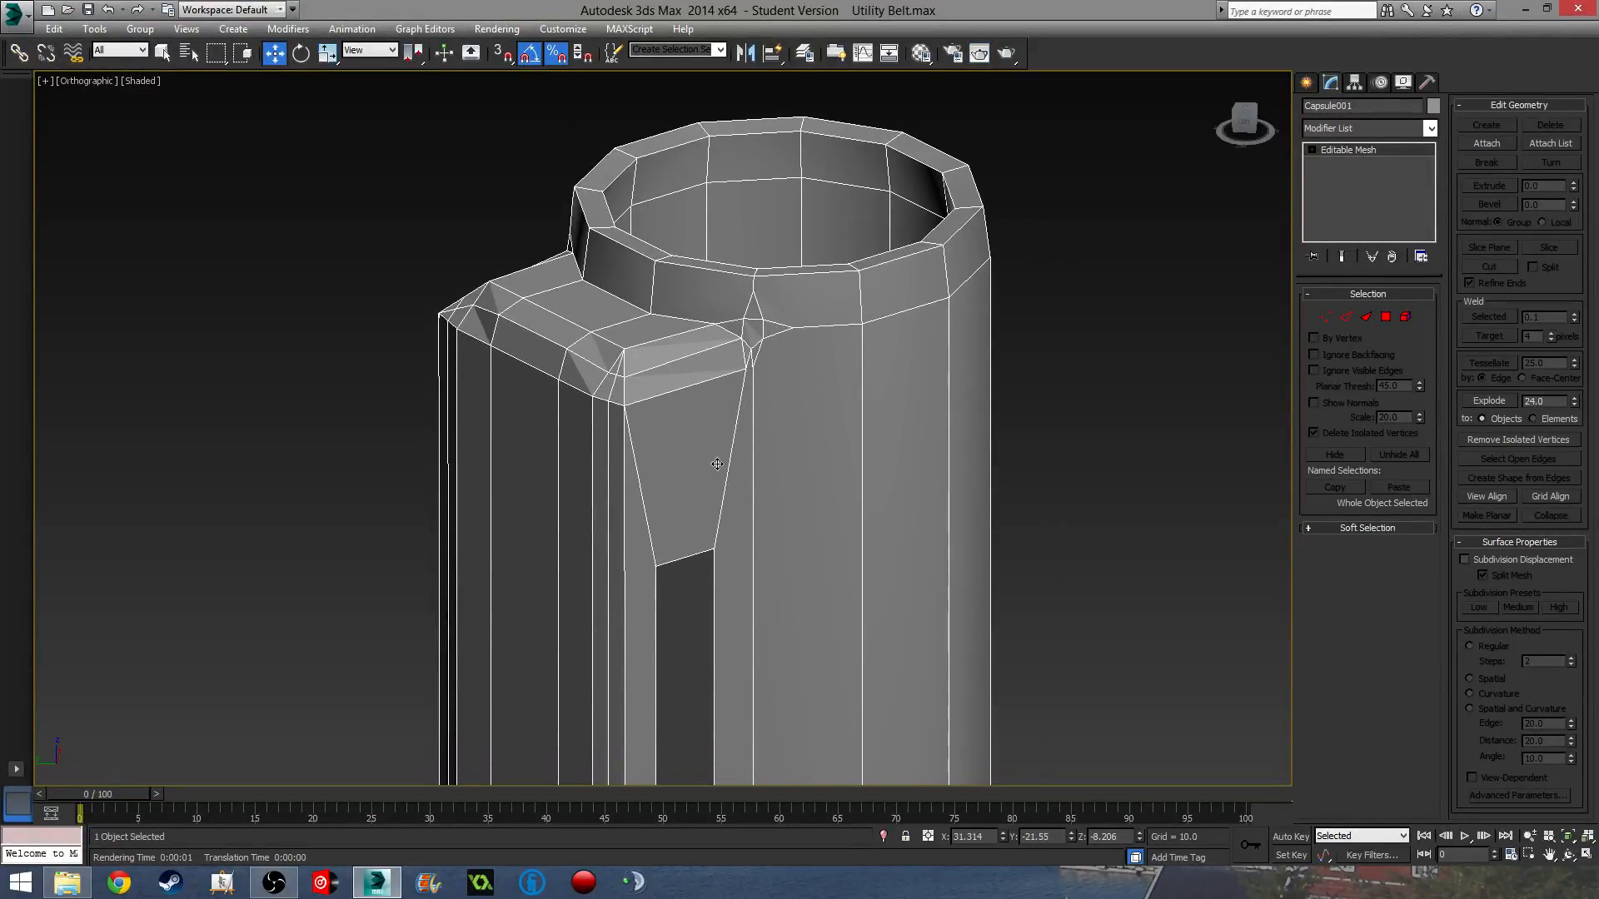
pyautogui.keyDown('alt'); pyautogui.moveTo(707, 472); pyautogui.dragTo(674, 461, button='middle'); pyautogui.keyUp('alt')
pyautogui.click(1324, 316)
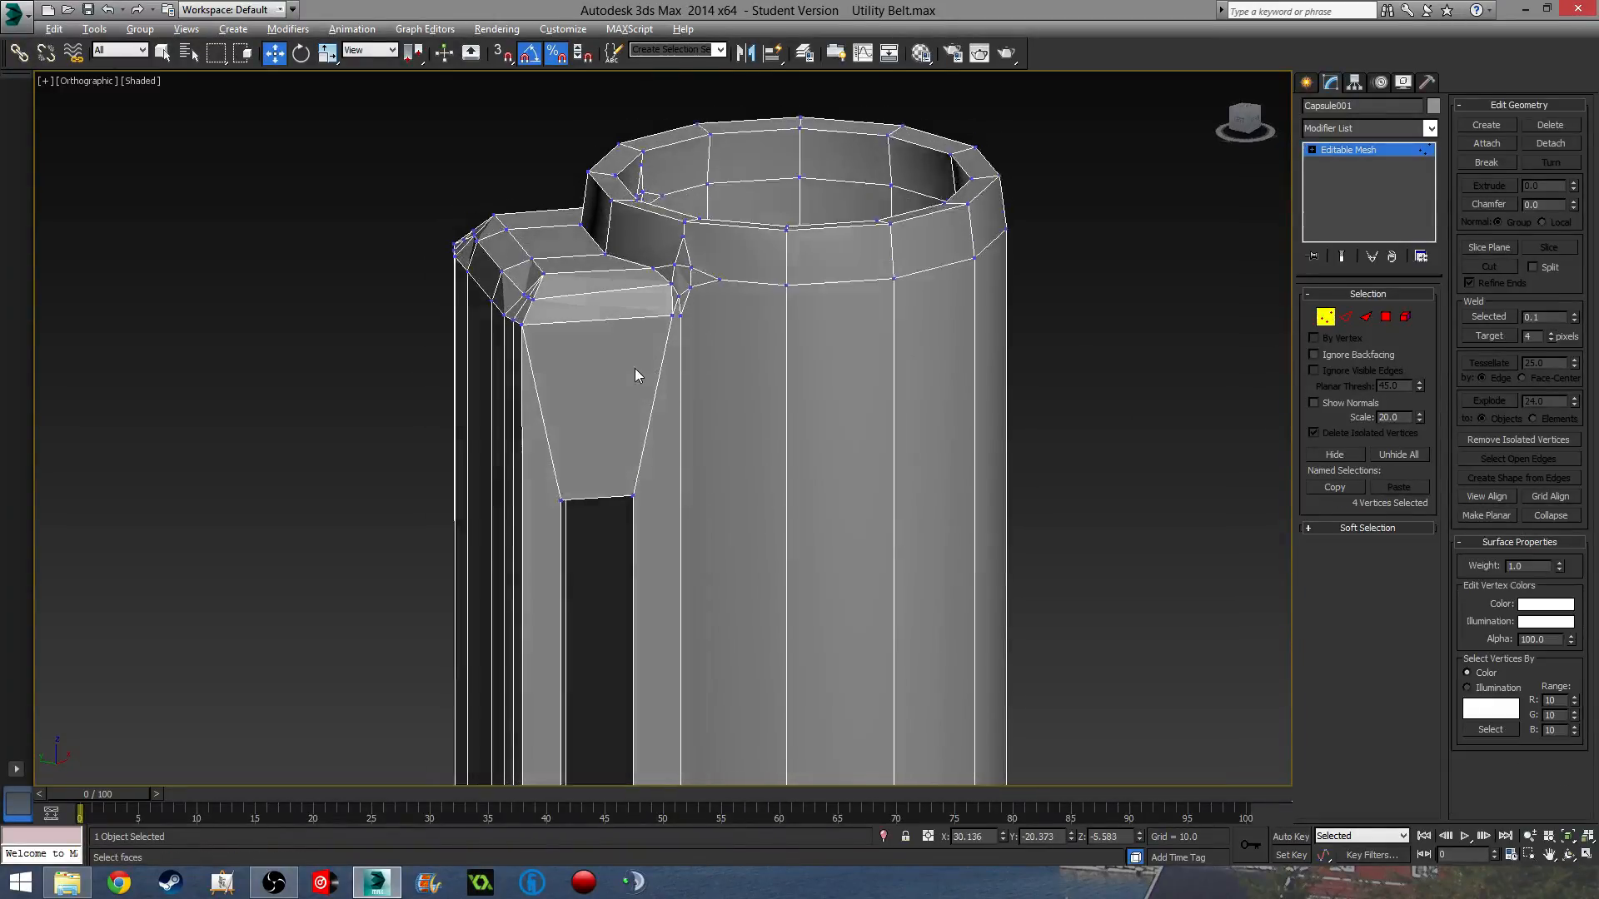
pyautogui.moveTo(635, 368)
pyautogui.keyDown('alt'); pyautogui.mouseDown(button='middle')
pyautogui.moveTo(718, 358)
pyautogui.moveTo(641, 381)
pyautogui.moveTo(601, 351)
pyautogui.mouseUp(button='middle'); pyautogui.keyUp('alt')
pyautogui.press('F3')
# Undo the stack collapse and the last Shell amount changes, then delete the Shell modifier from the capsule body.
pyautogui.hotkey('ctrl', 'z')
pyautogui.hotkey('ctrl', 'z')
pyautogui.hotkey('ctrl', 'z')
pyautogui.hotkey('ctrl', 'z')
pyautogui.hotkey('ctrl', 'z')
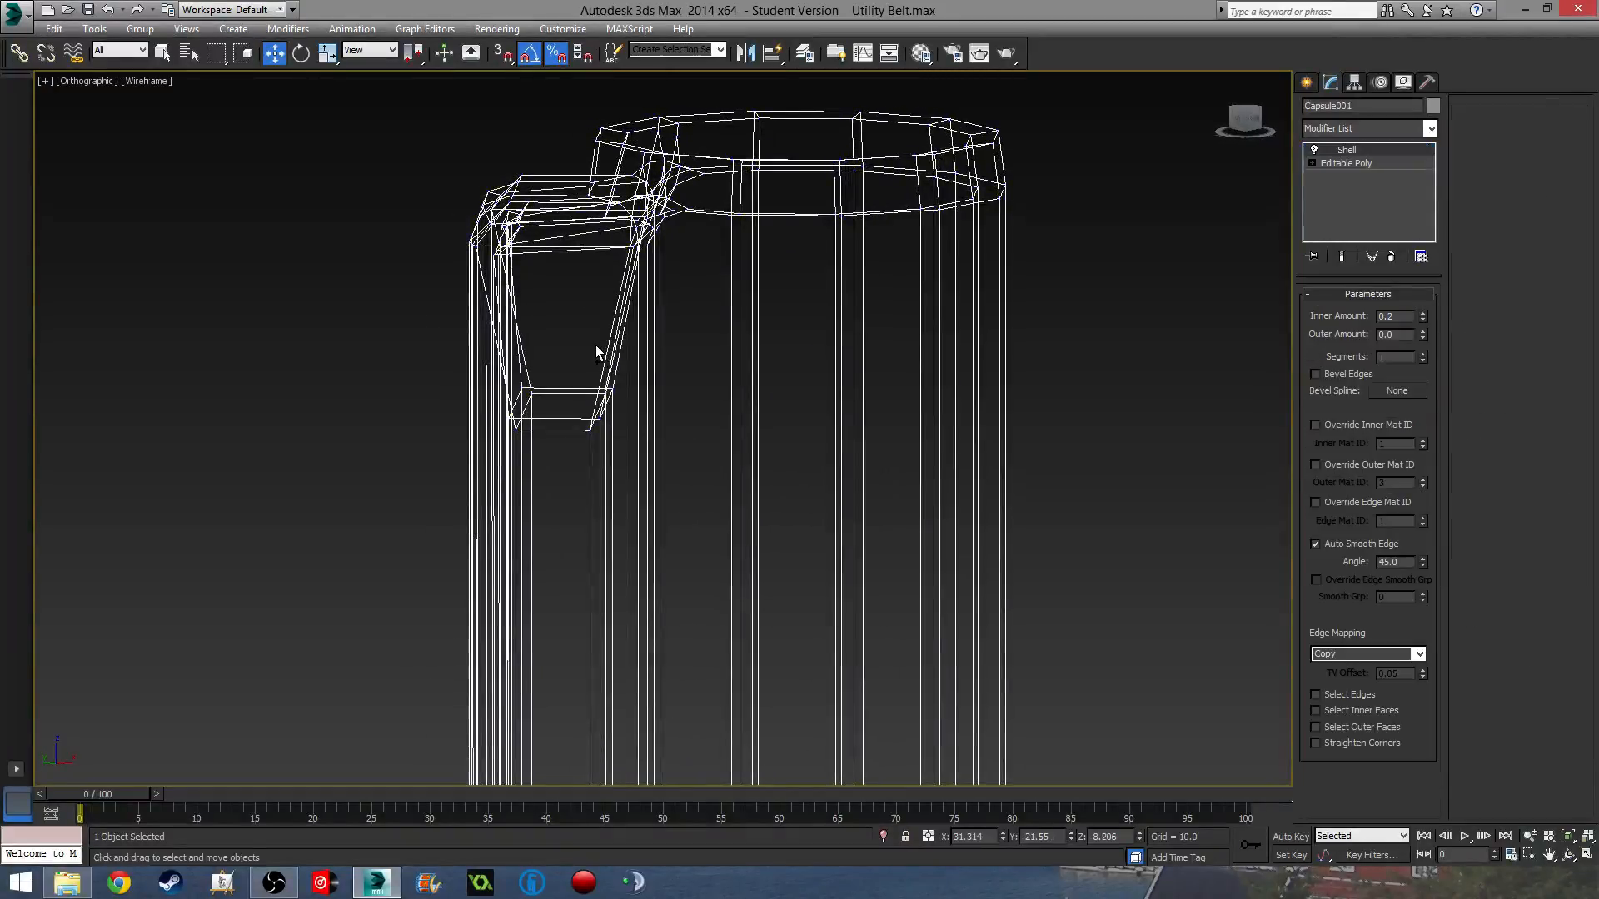
pyautogui.hotkey('ctrl', 'z')
pyautogui.hotkey('ctrl', 'z')
pyautogui.hotkey('ctrl', 'z')
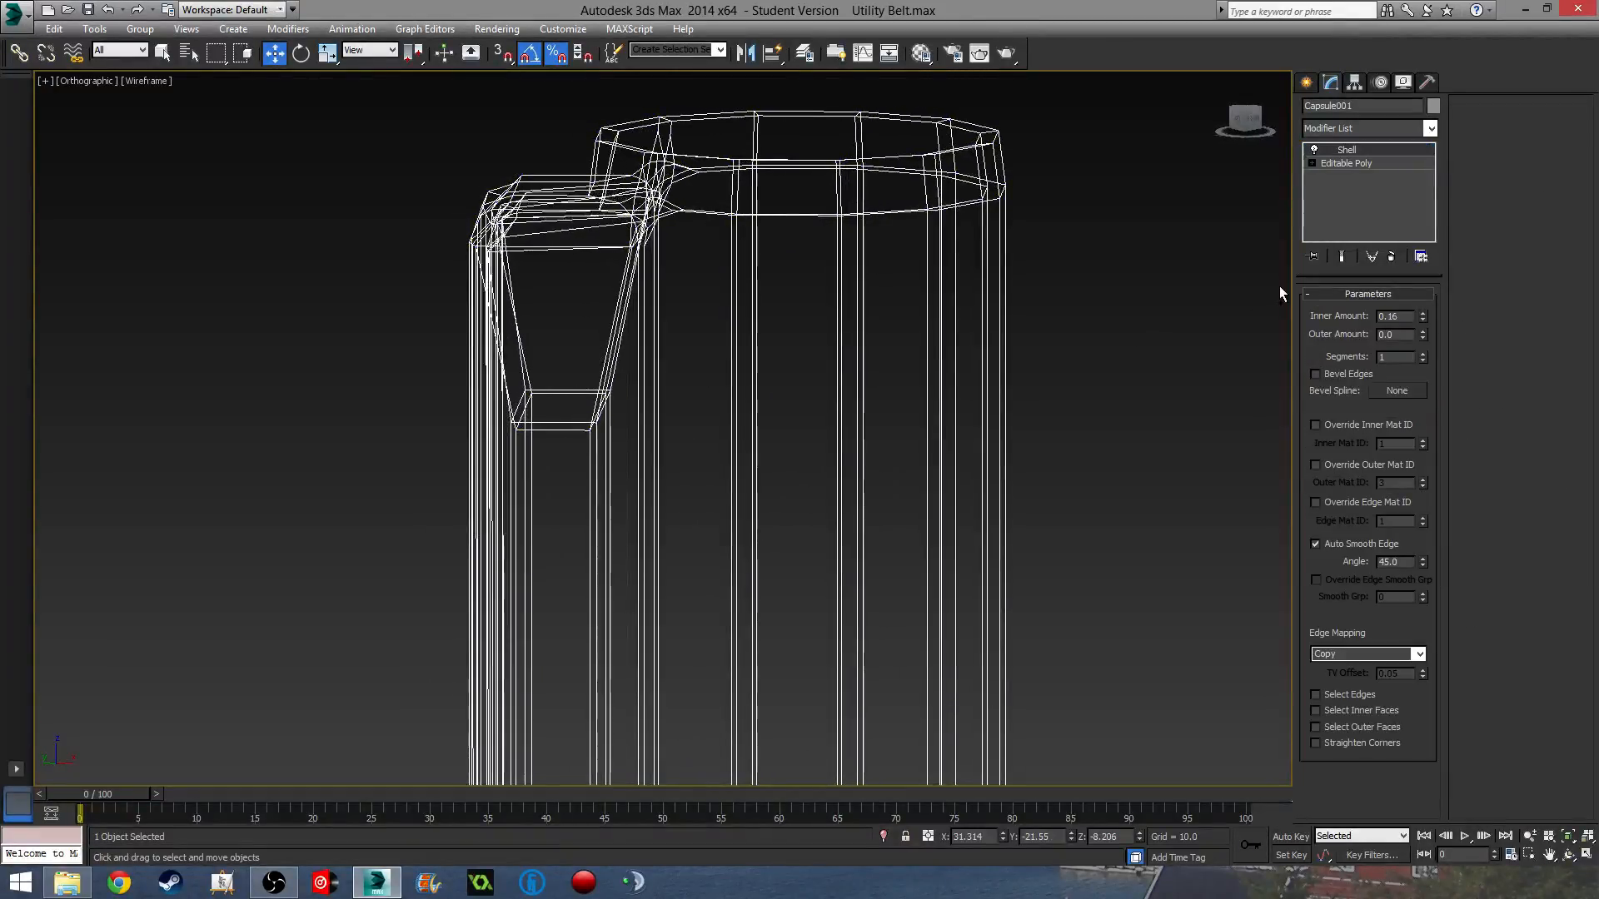
pyautogui.rightClick(1378, 150)
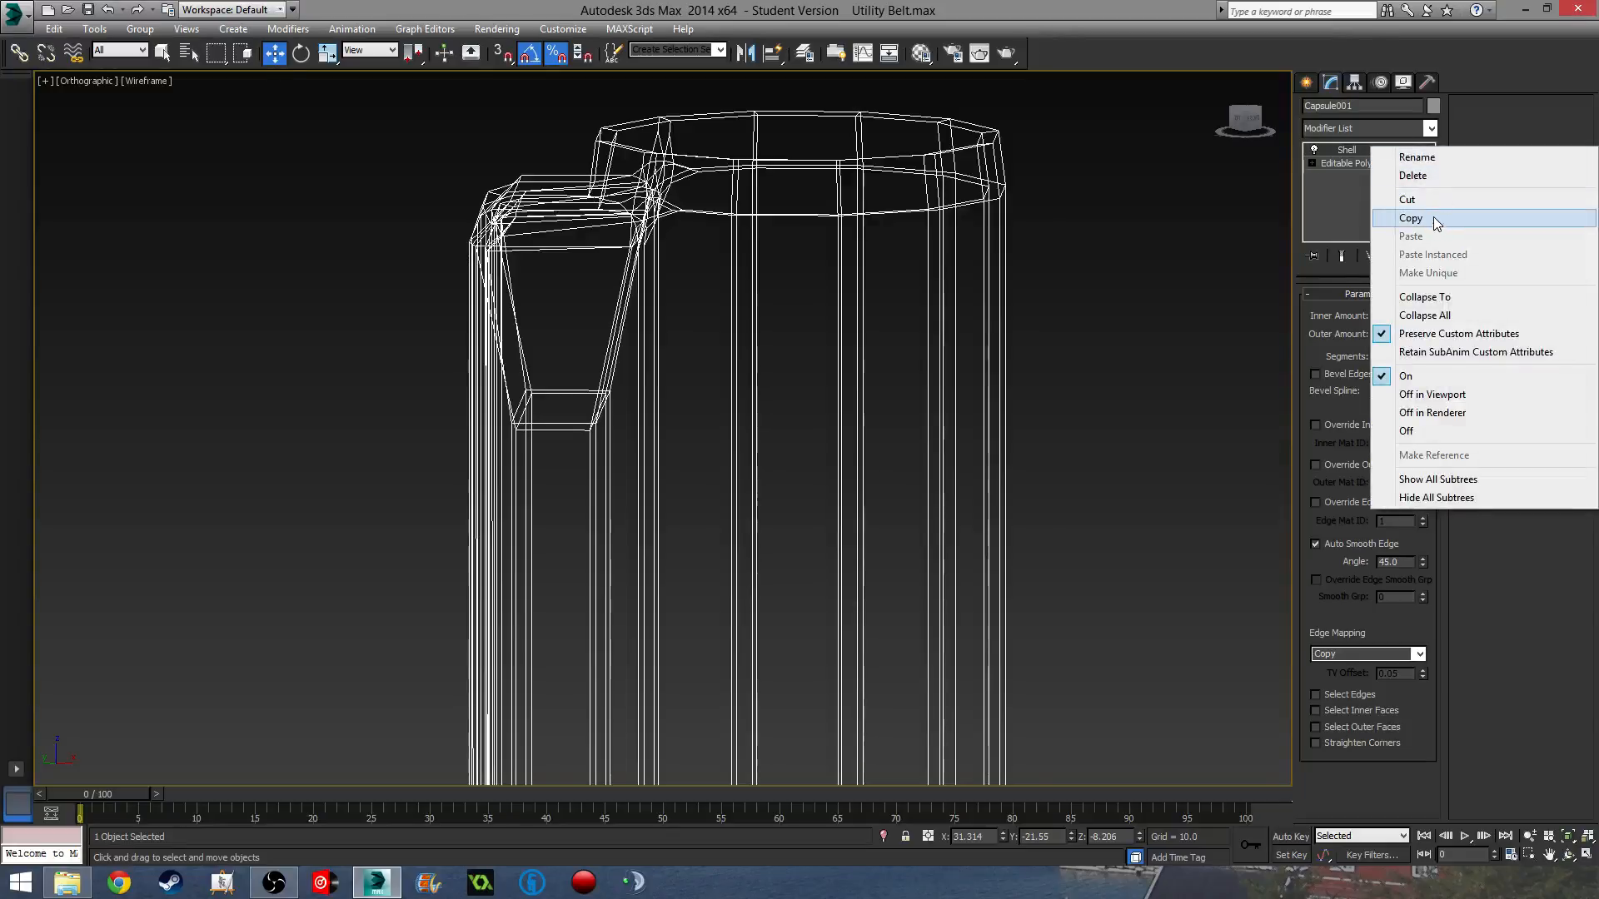
pyautogui.click(1434, 175)
# Select the capsule body's long cylinder wall polygons and begin adding the narrow rim polygons, excluding the side clip.
pyautogui.keyDown('alt'); pyautogui.moveTo(877, 397); pyautogui.dragTo(830, 471, button='middle'); pyautogui.keyUp('alt')
pyautogui.click(1385, 313)
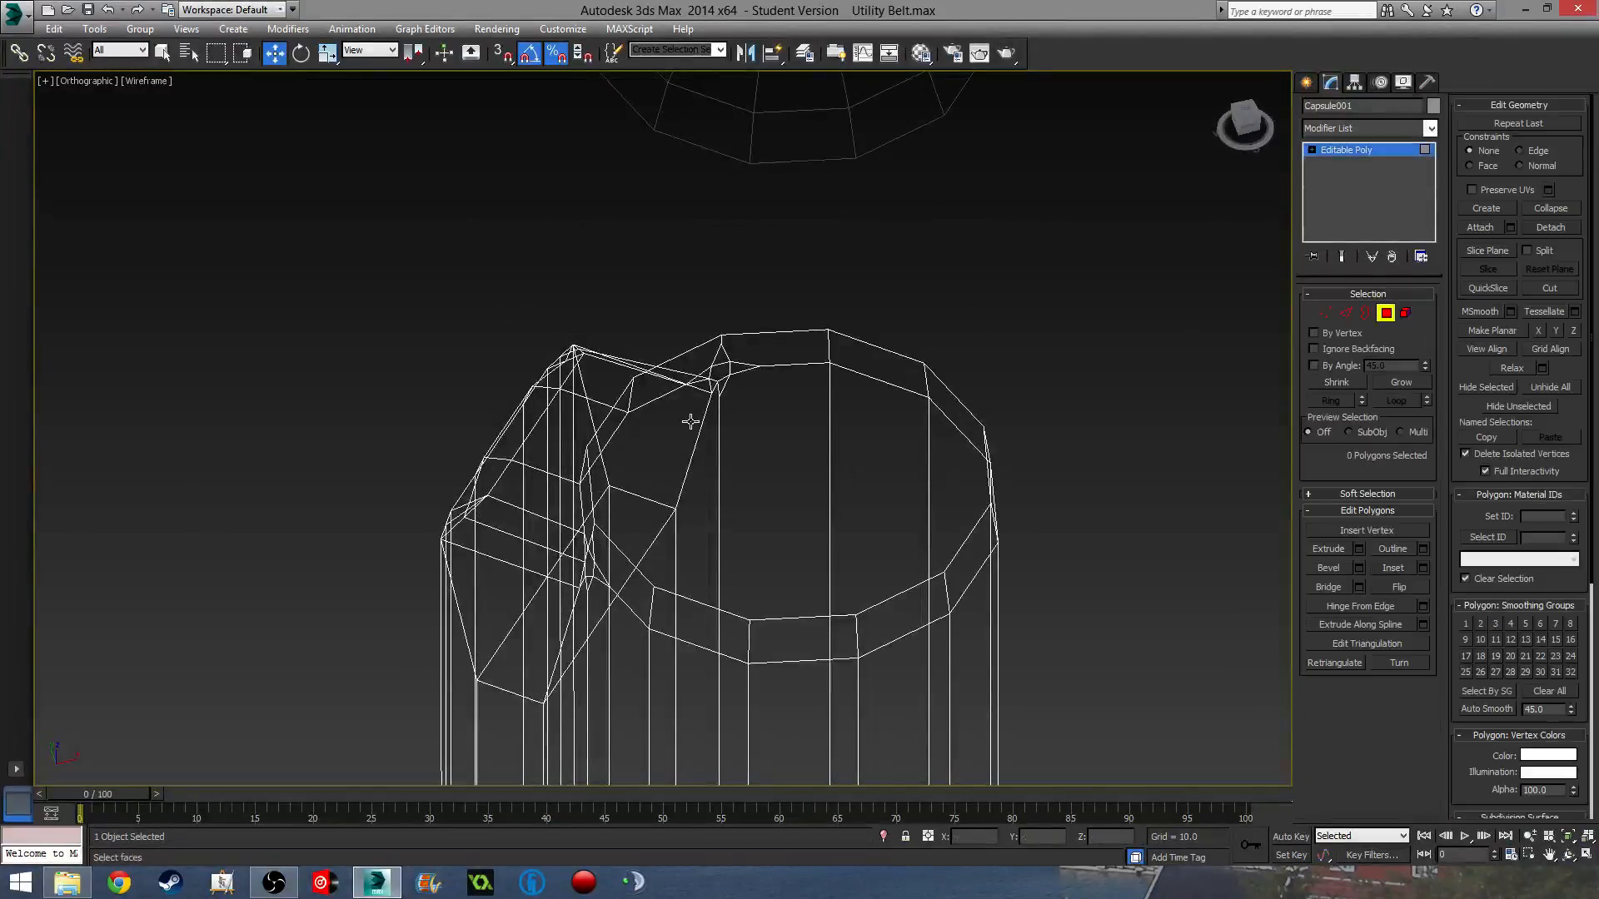
pyautogui.click(778, 425)
pyautogui.moveTo(778, 425); pyautogui.dragTo(932, 465, button='middle')
pyautogui.keyDown('ctrl'); pyautogui.click(1190, 477); pyautogui.keyUp('ctrl')
pyautogui.keyDown('shift'); pyautogui.click(1016, 483); pyautogui.keyUp('shift')
pyautogui.keyDown('alt'); pyautogui.moveTo(833, 573); pyautogui.dragTo(710, 528, button='middle'); pyautogui.keyUp('alt')
pyautogui.keyDown('ctrl'); pyautogui.click(886, 365); pyautogui.keyUp('ctrl')
pyautogui.keyDown('ctrl'); pyautogui.click(876, 243); pyautogui.keyUp('ctrl')
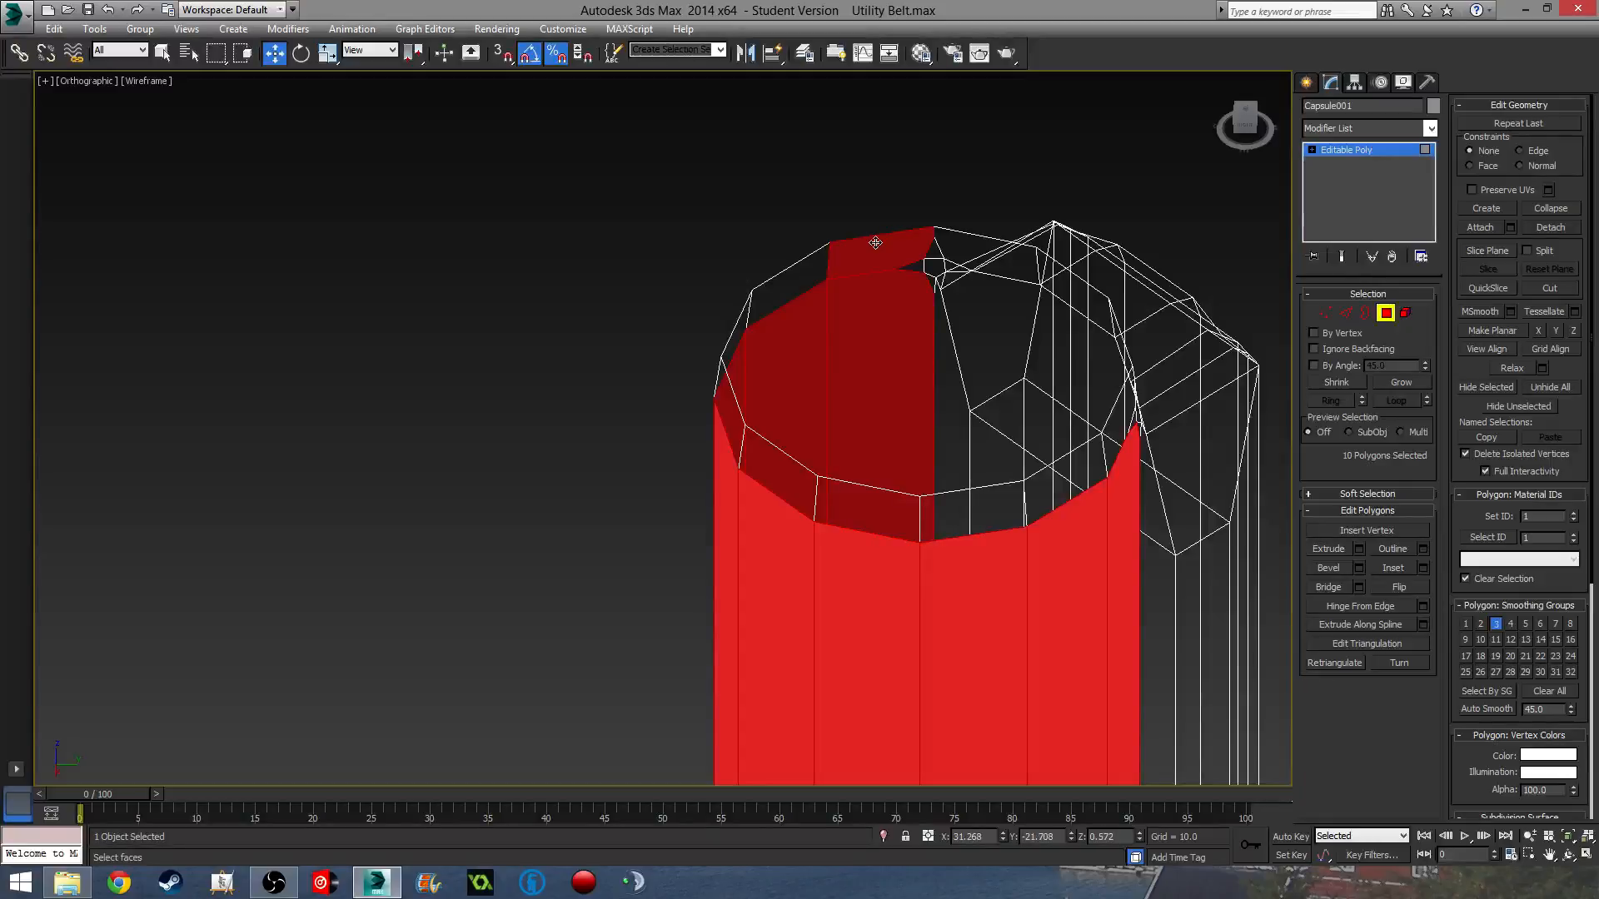
pyautogui.keyDown('shift'); pyautogui.click(799, 270); pyautogui.keyUp('shift')
# Add the remaining narrow rim polygons around the capsule's opening, including those above the side clip, to the selection.
pyautogui.keyDown('alt'); pyautogui.moveTo(948, 360); pyautogui.dragTo(1011, 250, button='middle'); pyautogui.keyUp('alt')
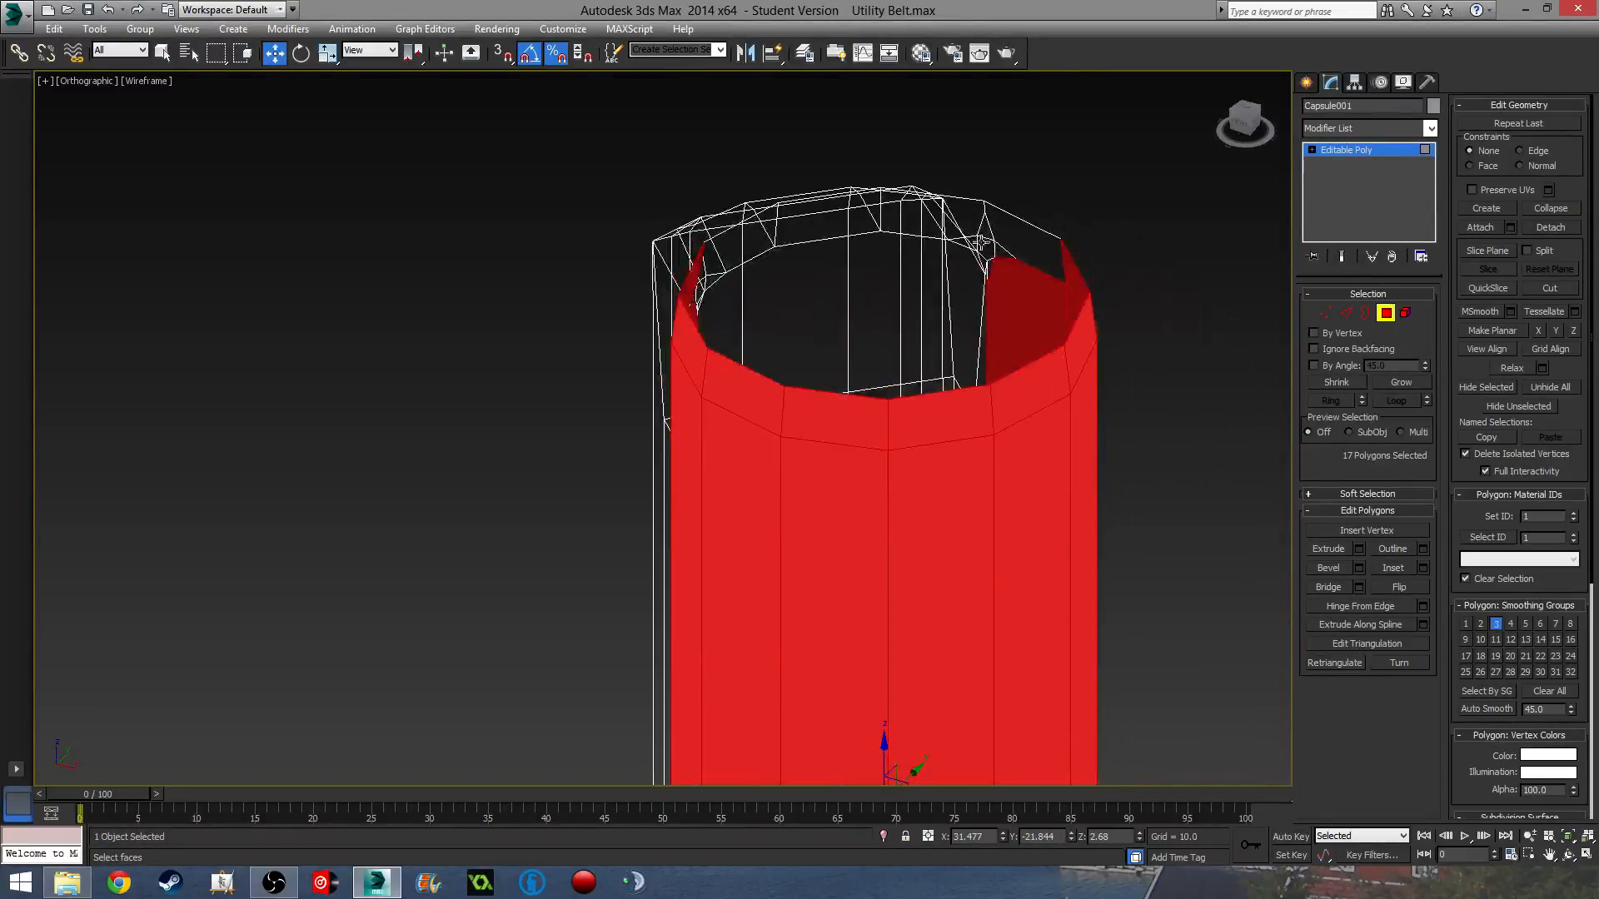
pyautogui.keyDown('ctrl'); pyautogui.click(1017, 232); pyautogui.keyUp('ctrl')
pyautogui.keyDown('ctrl'); pyautogui.click(946, 215); pyautogui.keyUp('ctrl')
pyautogui.keyDown('ctrl'); pyautogui.click(828, 210); pyautogui.keyUp('ctrl')
pyautogui.keyDown('ctrl'); pyautogui.click(756, 229); pyautogui.keyUp('ctrl')
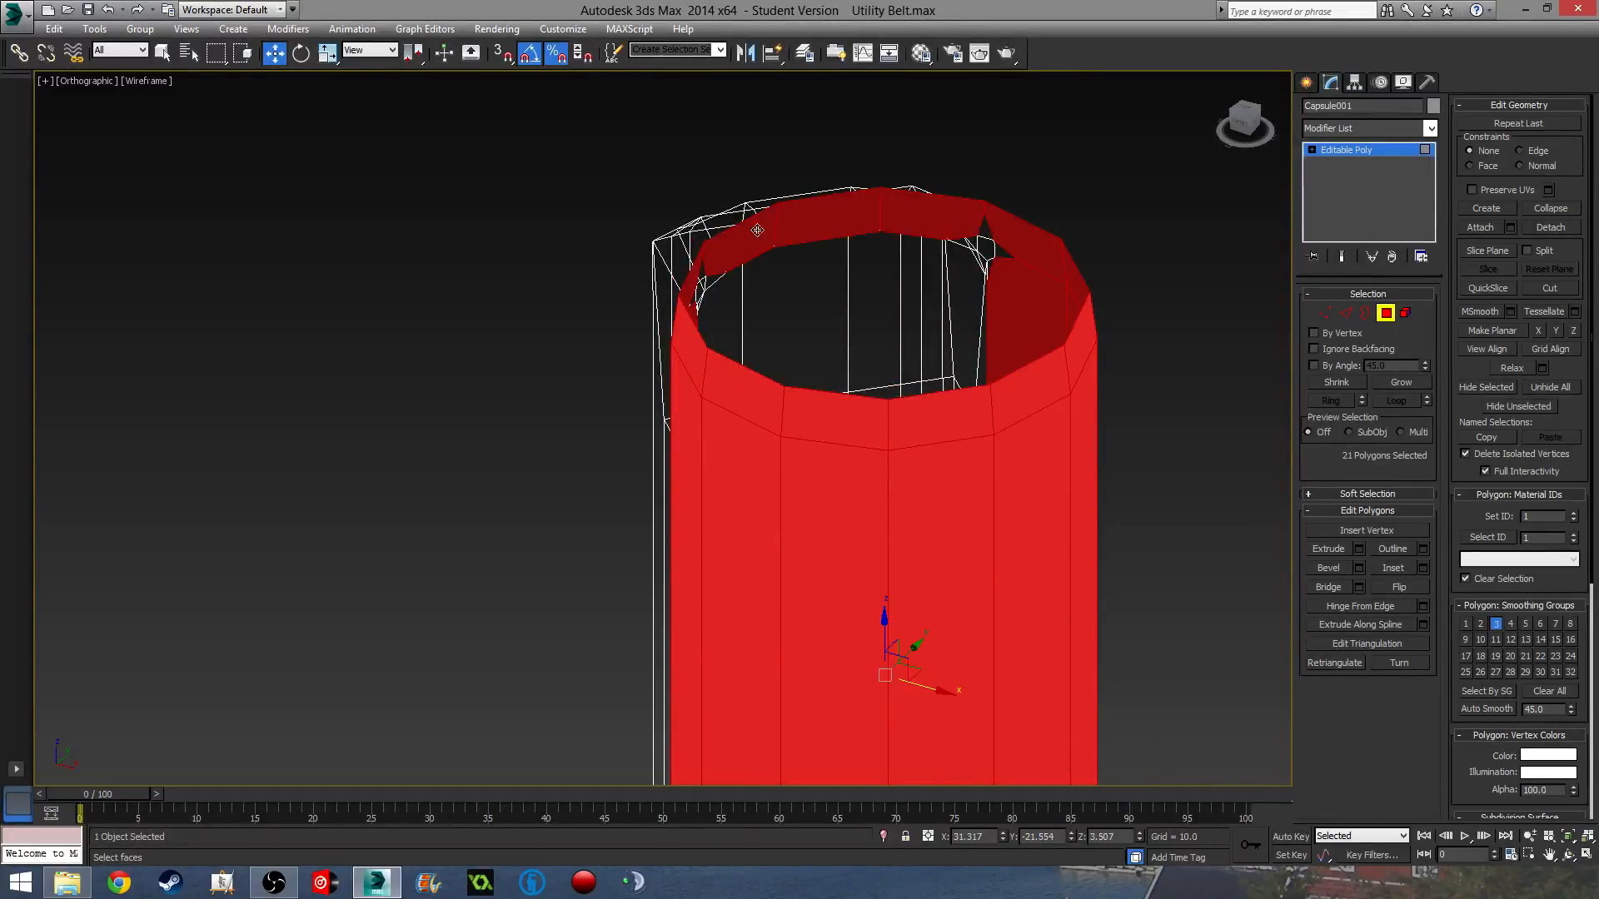
pyautogui.keyDown('alt'); pyautogui.moveTo(795, 287); pyautogui.dragTo(900, 259, button='middle'); pyautogui.keyUp('alt')
pyautogui.scroll(3, 900, 259)
pyautogui.keyDown('ctrl'); pyautogui.click(961, 202); pyautogui.keyUp('ctrl')
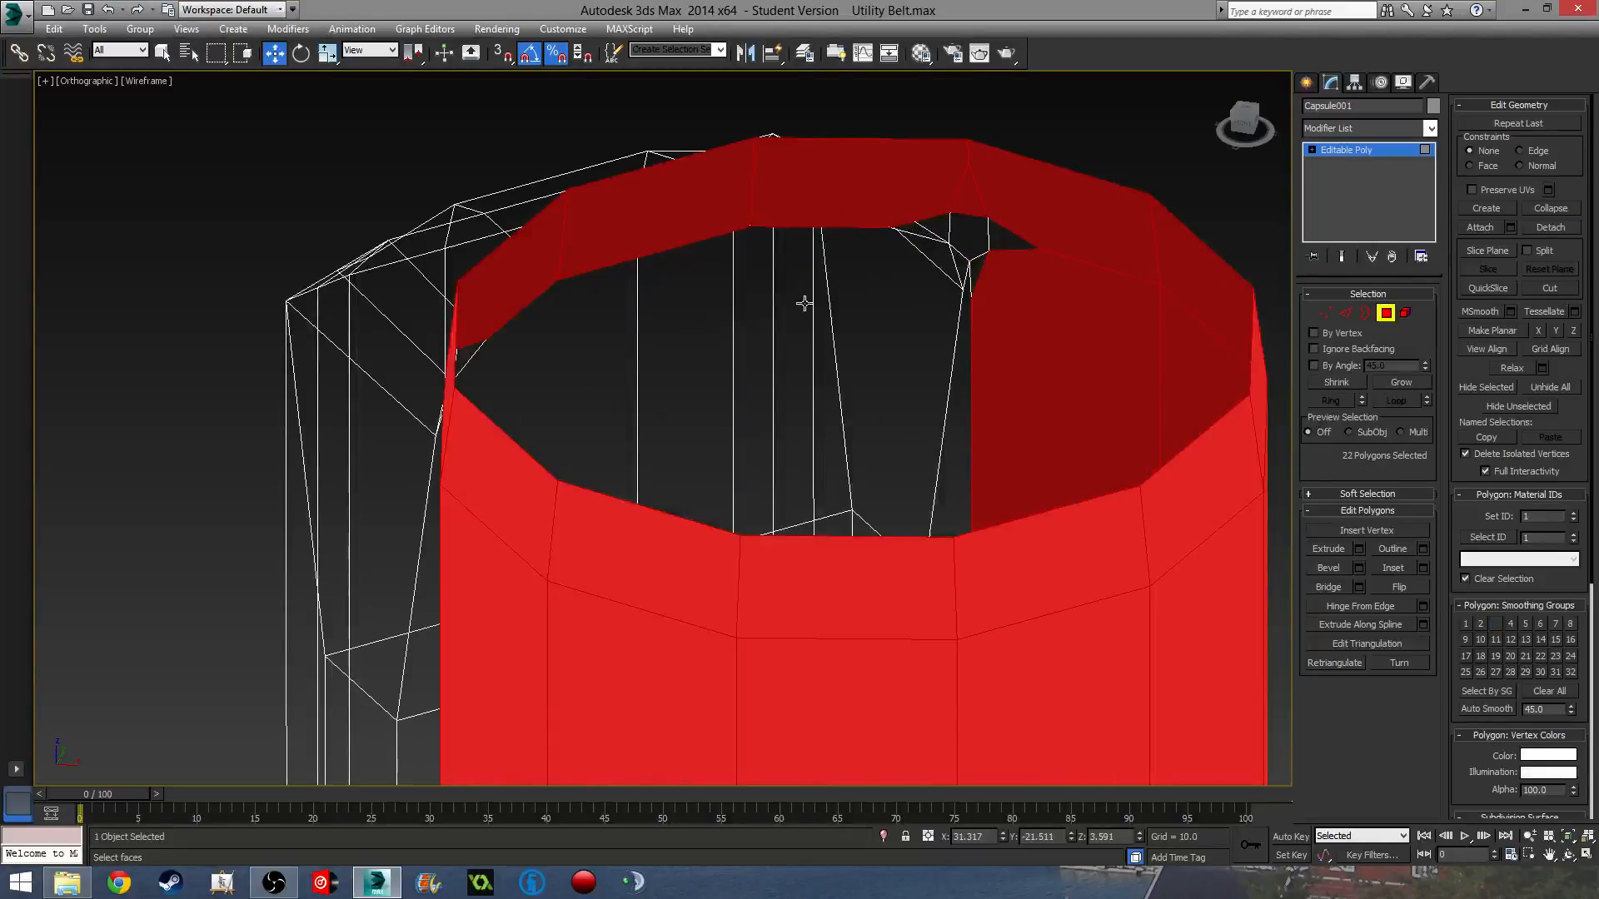
pyautogui.keyDown('alt'); pyautogui.moveTo(802, 303); pyautogui.dragTo(752, 500, button='middle'); pyautogui.keyUp('alt')
pyautogui.keyDown('ctrl'); pyautogui.click(682, 211); pyautogui.keyUp('ctrl')
# Add all polygons of the capsule's rounded bottom end to the selection in the front view.
pyautogui.scroll(-5, 824, 443)
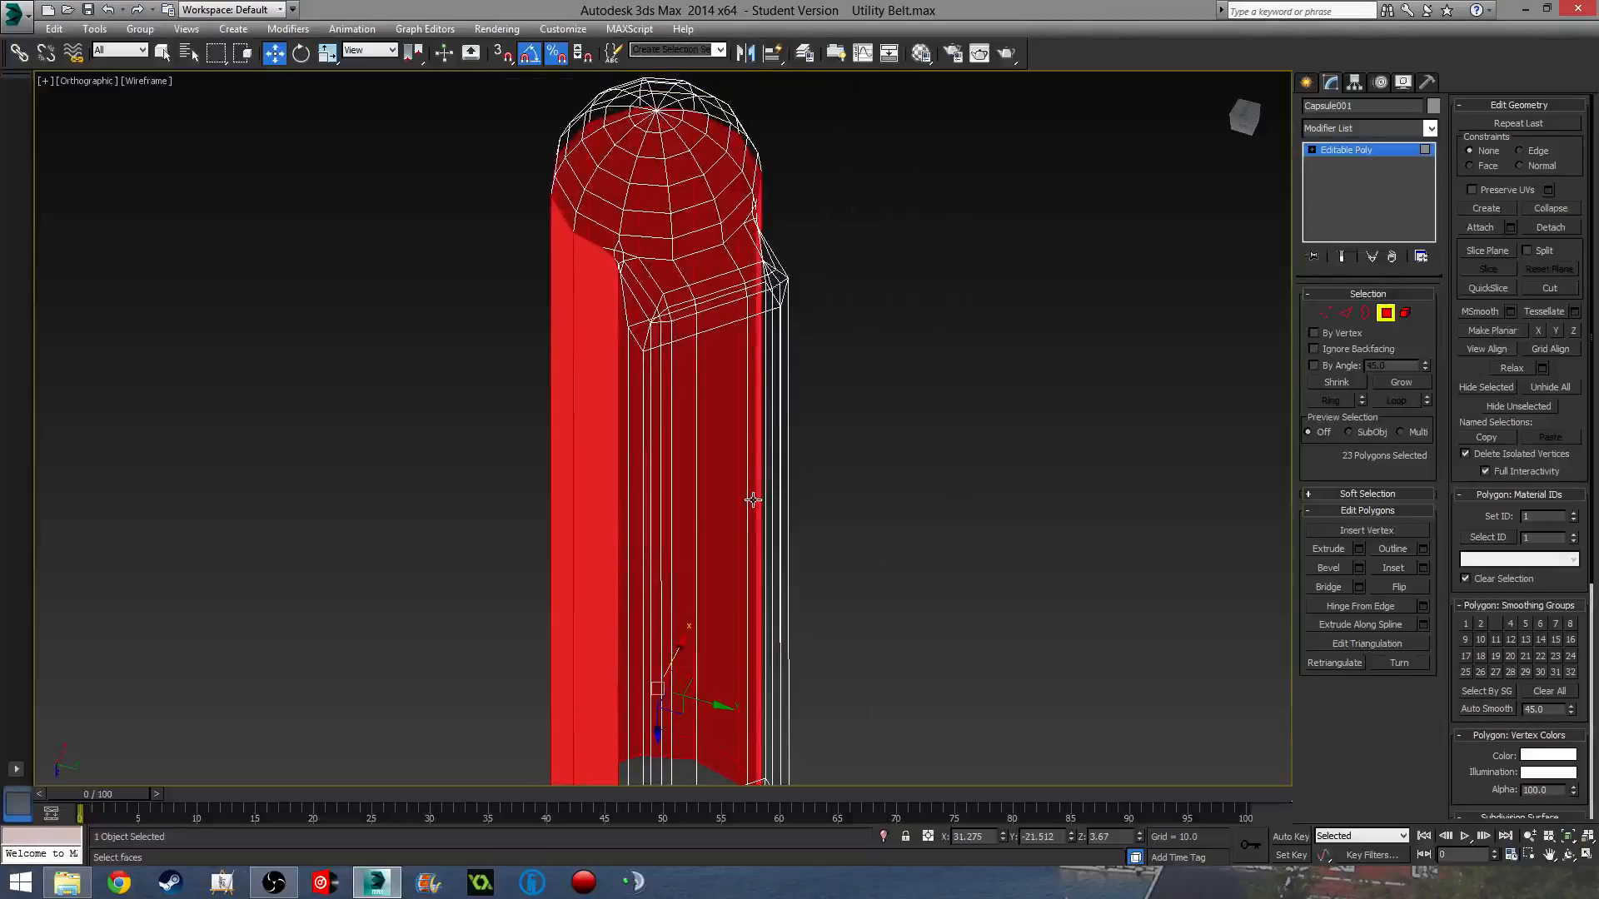
pyautogui.press('f')
pyautogui.scroll(2, 609, 614)
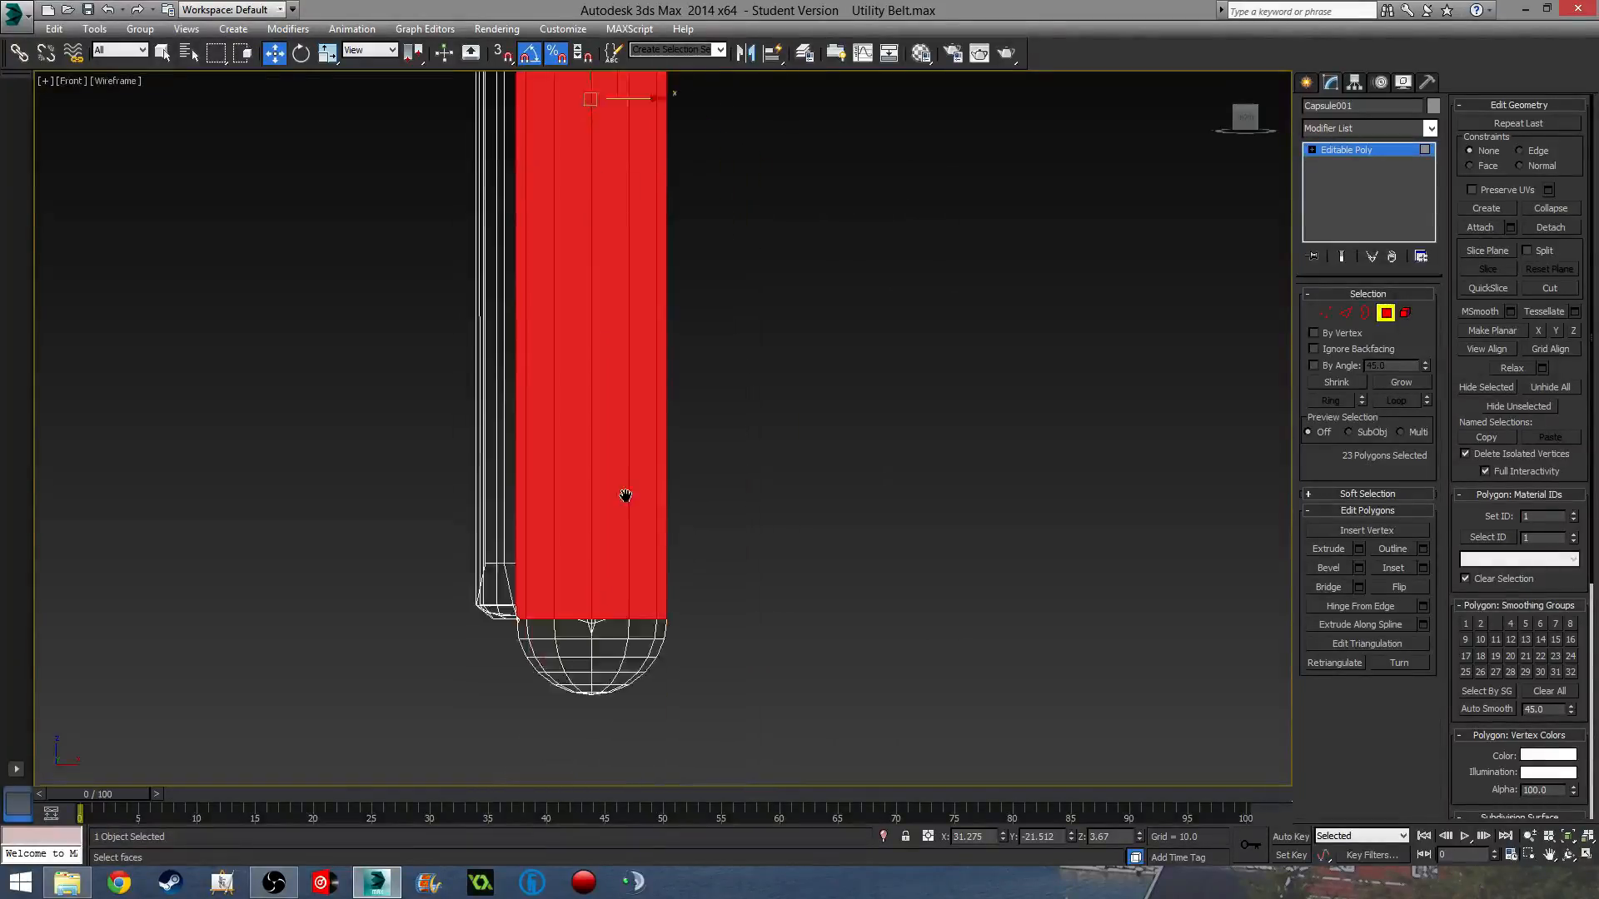
pyautogui.moveTo(625, 492); pyautogui.dragTo(653, 349, button='middle')
pyautogui.scroll(3, 716, 546)
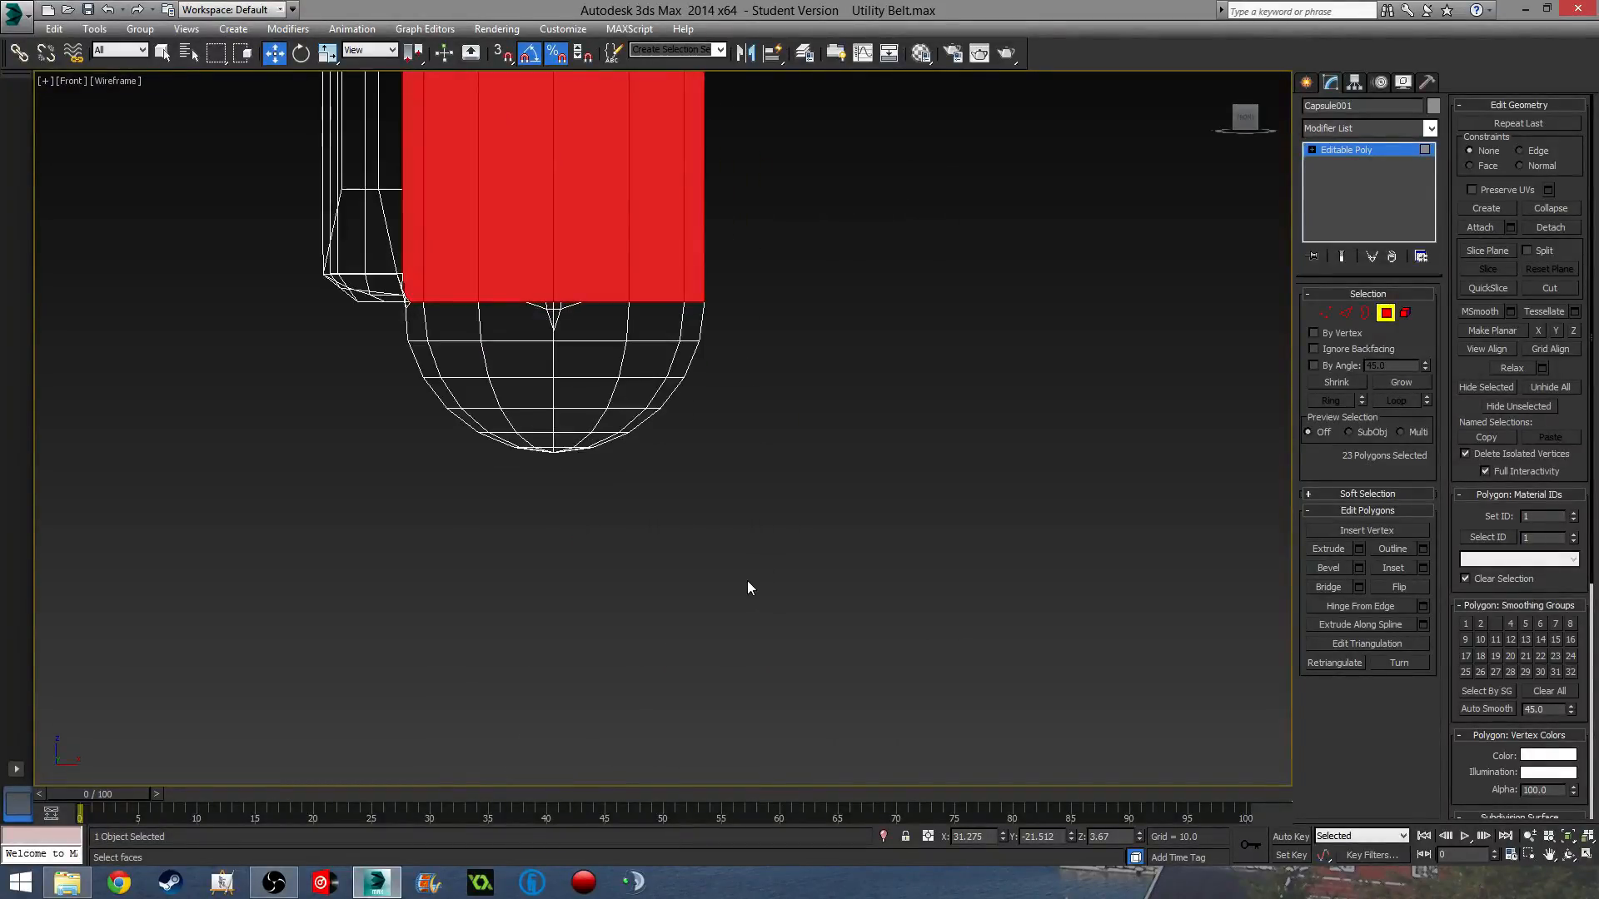
pyautogui.moveTo(839, 573); pyautogui.dragTo(375, 308)
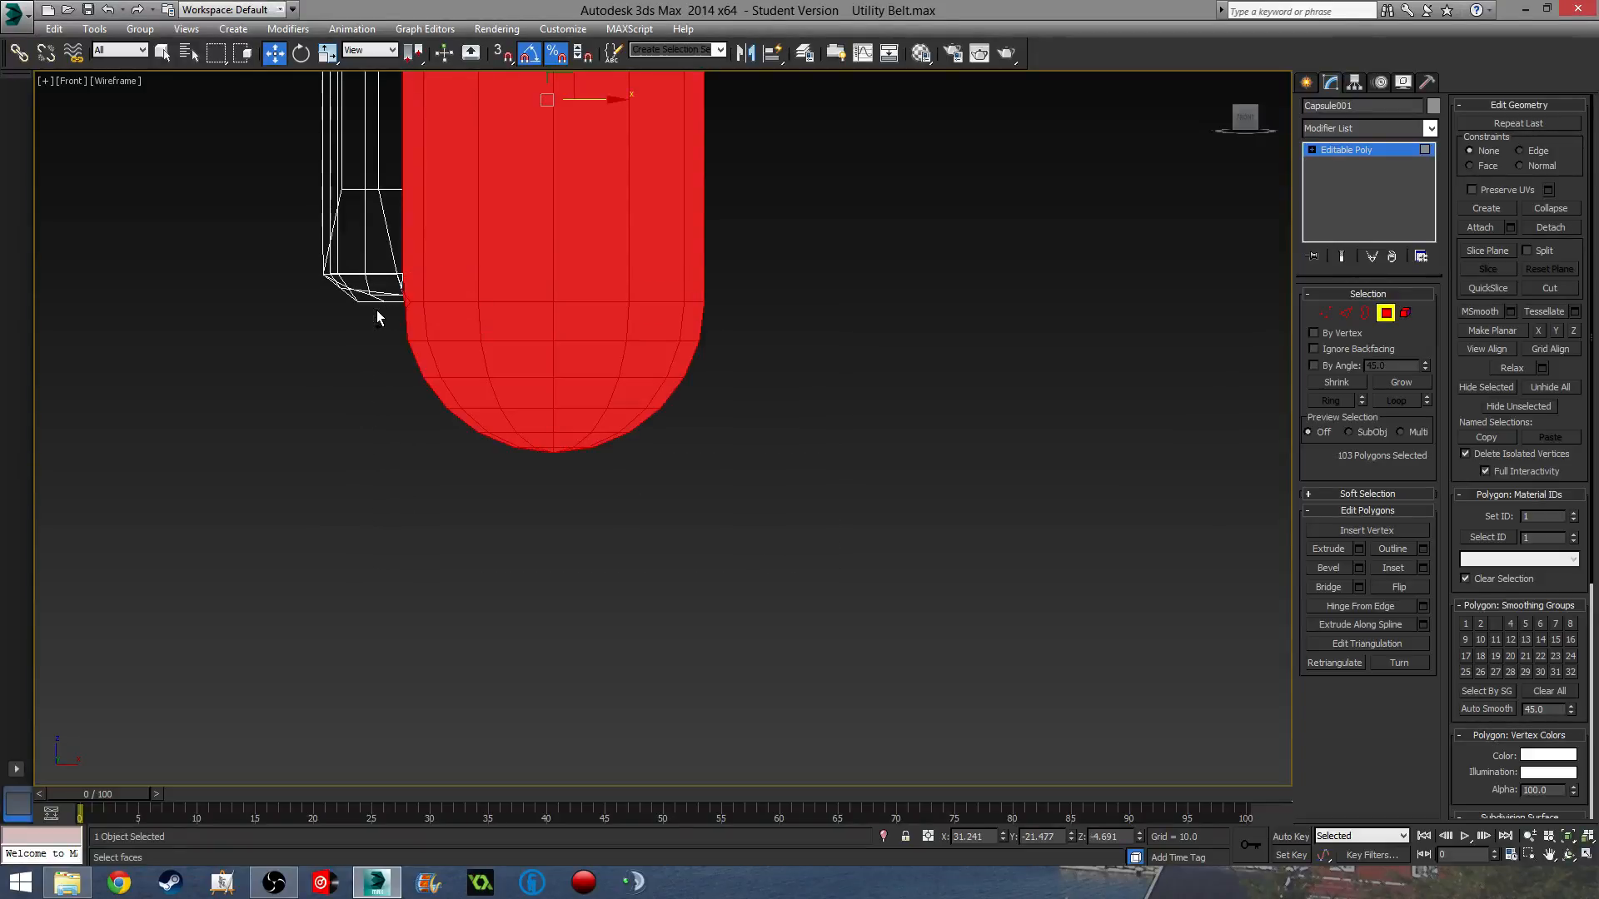
# Deselect the small polygons around both lower corners where the side clip joins the capsule body.
pyautogui.moveTo(609, 328); pyautogui.dragTo(661, 419, button='middle')
pyautogui.scroll(-2, 661, 420)
pyautogui.keyDown('alt'); pyautogui.moveTo(559, 407); pyautogui.dragTo(649, 381, button='middle'); pyautogui.keyUp('alt')
pyautogui.scroll(8, 639, 388)
pyautogui.keyDown('alt'); pyautogui.click(650, 375); pyautogui.keyUp('alt')
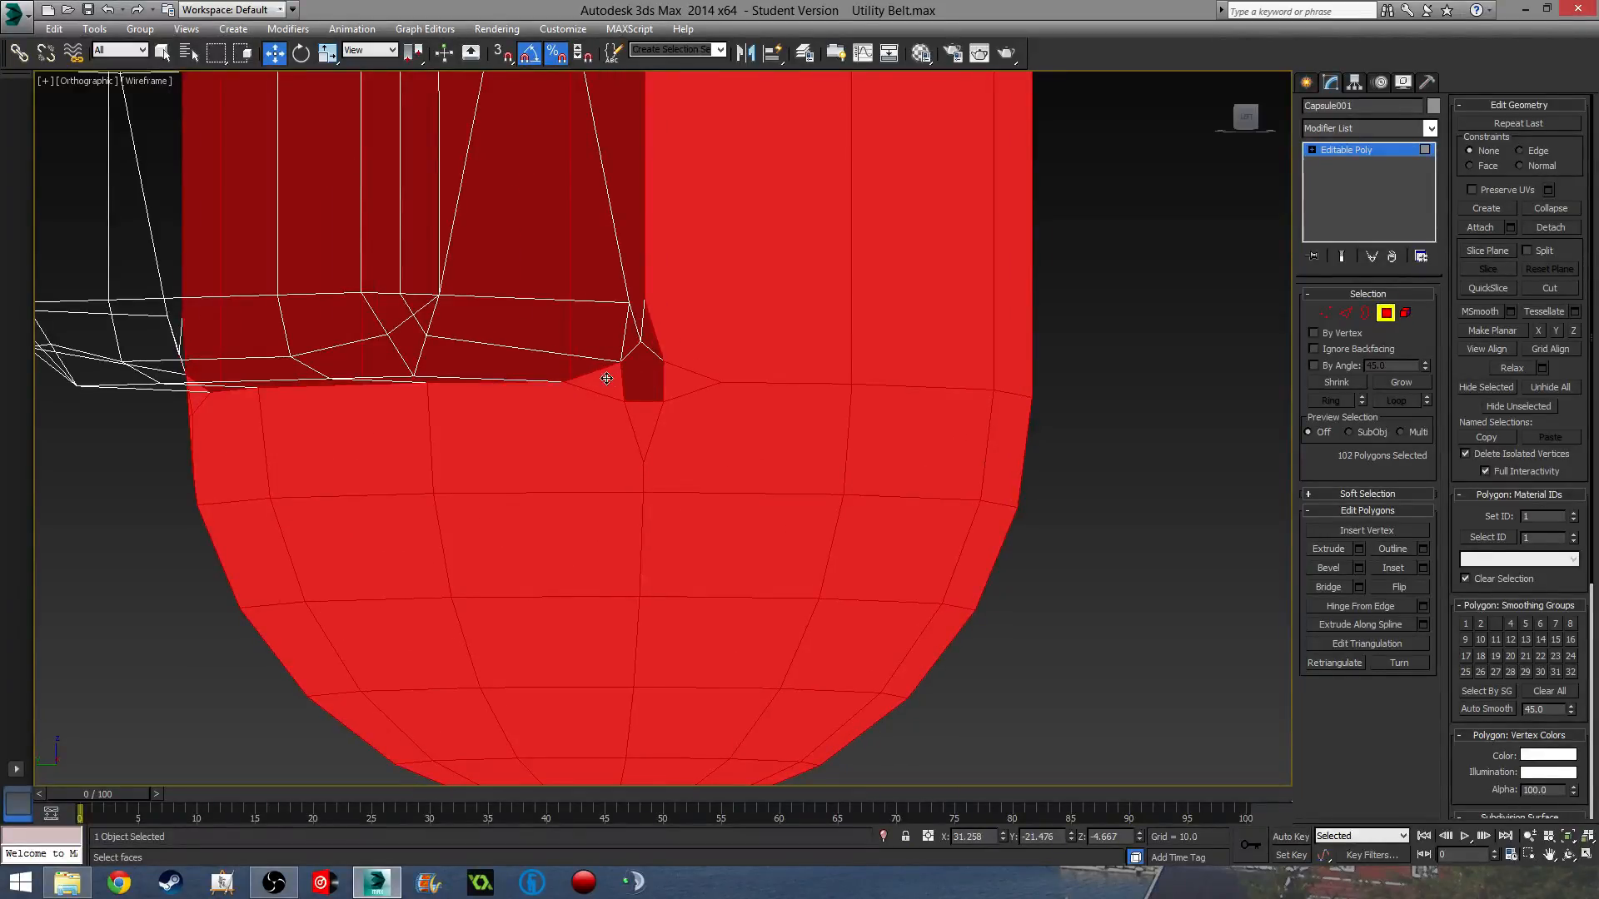
pyautogui.keyDown('alt'); pyautogui.click(603, 380); pyautogui.keyUp('alt')
pyautogui.keyDown('alt'); pyautogui.click(684, 379); pyautogui.keyUp('alt')
pyautogui.keyDown('alt'); pyautogui.moveTo(482, 395); pyautogui.dragTo(569, 380, button='middle'); pyautogui.keyUp('alt')
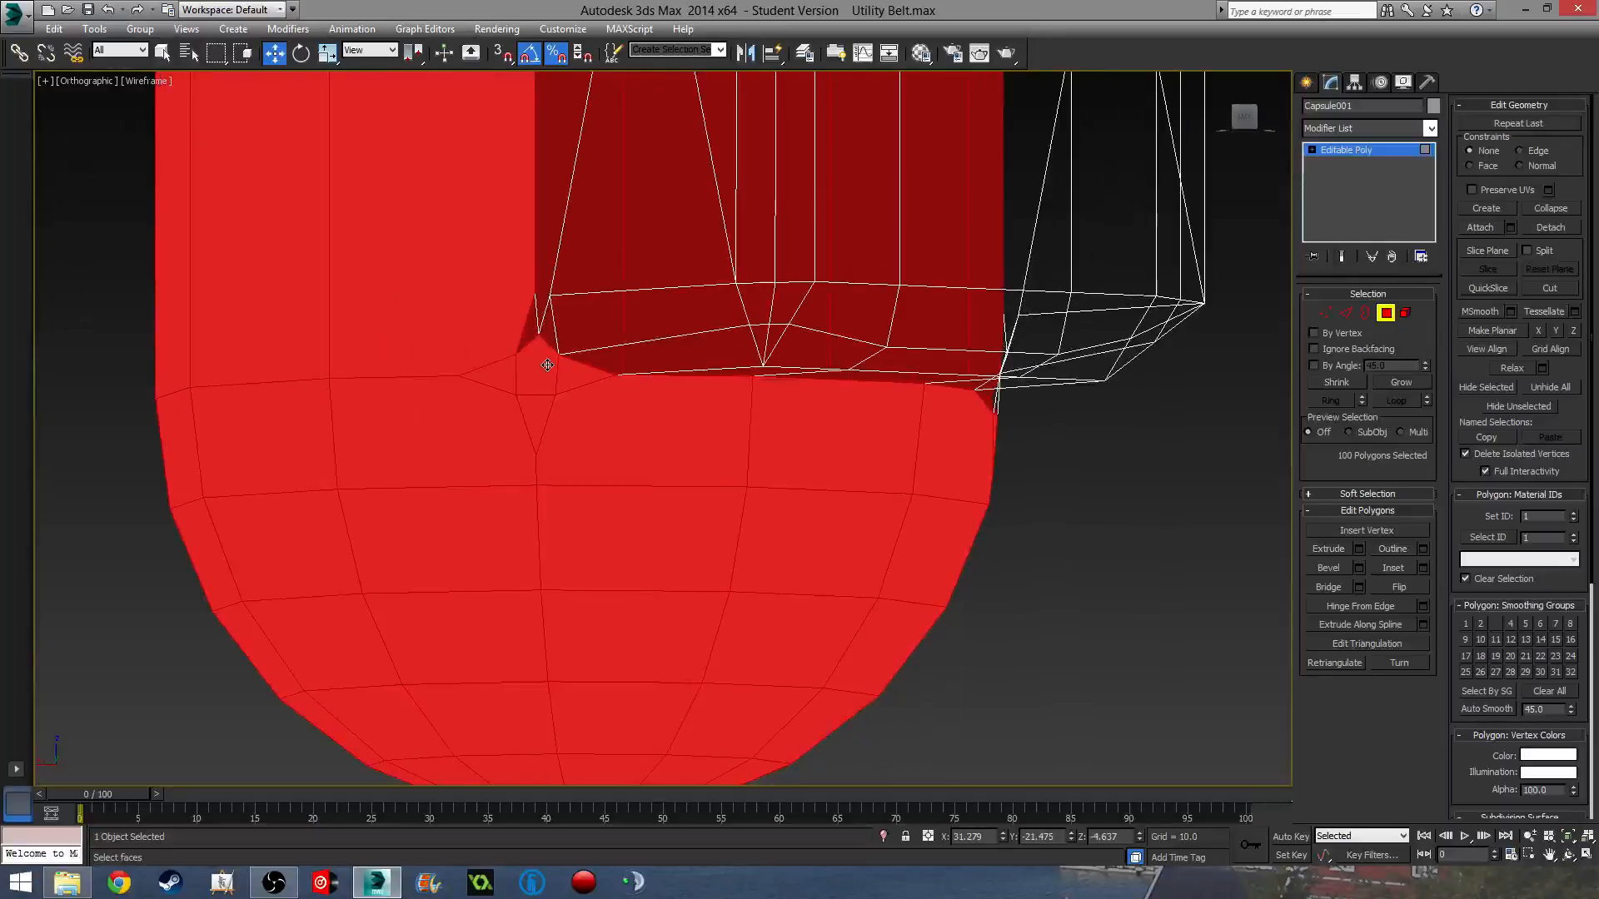
pyautogui.keyDown('alt'); pyautogui.click(543, 365); pyautogui.keyUp('alt')
pyautogui.keyDown('alt'); pyautogui.click(577, 381); pyautogui.keyUp('alt')
# Extrude the selected capsule body polygons inward with a height of -0.2 to form the wall thickness, then clear the selection.
pyautogui.keyDown('alt'); pyautogui.moveTo(704, 441); pyautogui.dragTo(570, 475, button='middle'); pyautogui.keyUp('alt')
pyautogui.scroll(-5, 570, 475)
pyautogui.moveTo(630, 265); pyautogui.dragTo(593, 555, button='middle')
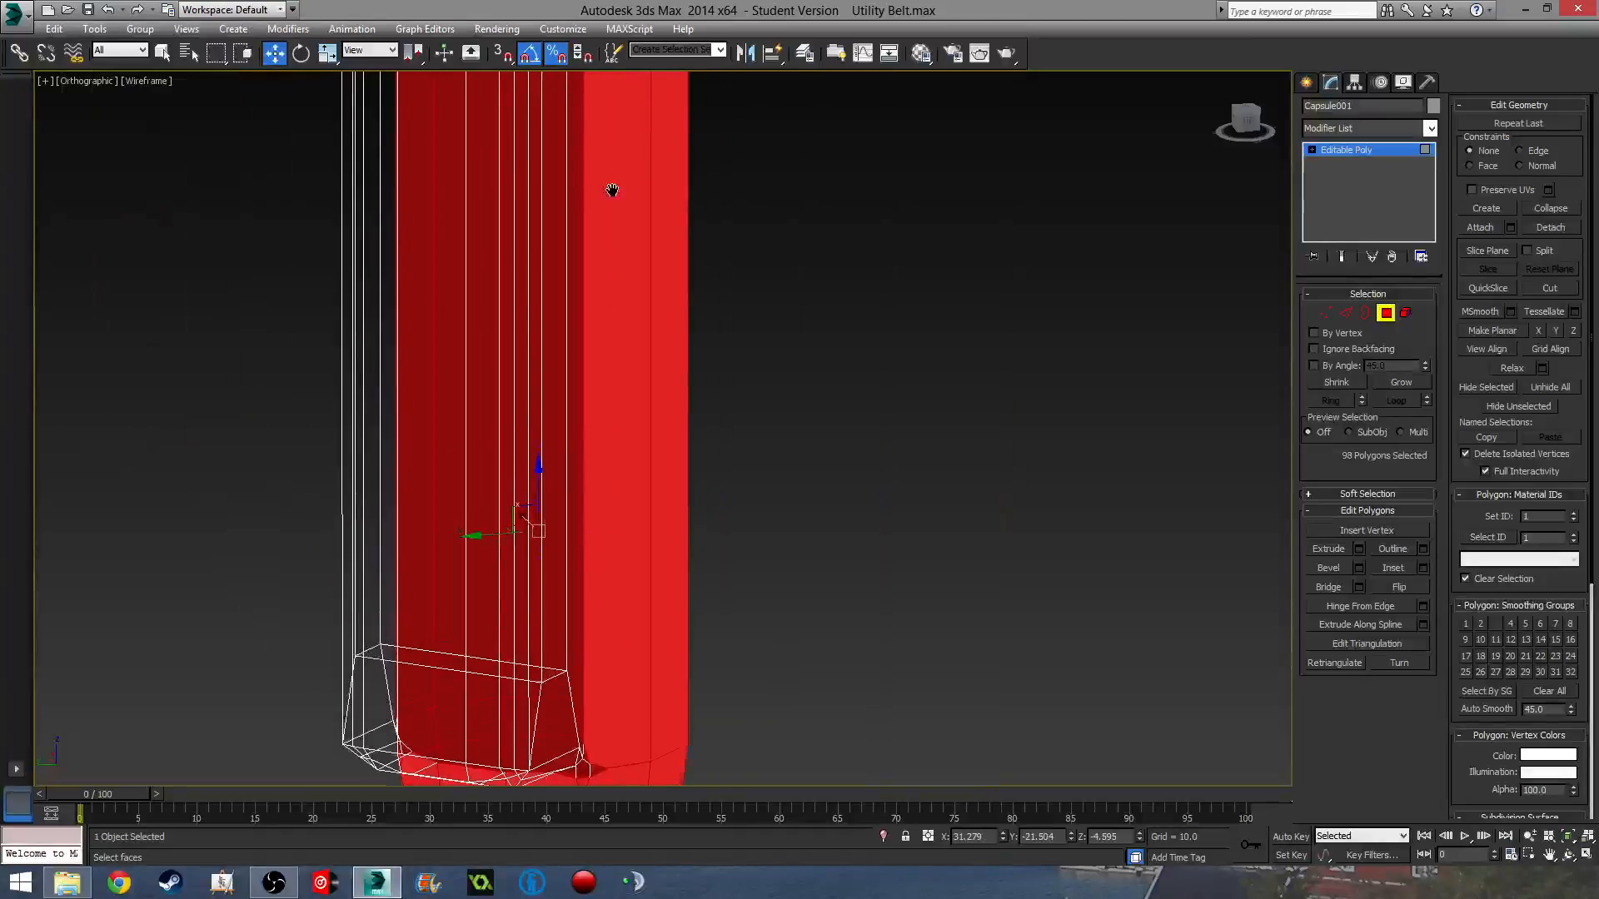
pyautogui.moveTo(610, 189); pyautogui.dragTo(638, 609, button='middle')
pyautogui.scroll(4, 622, 240)
pyautogui.scroll(-6, 623, 240)
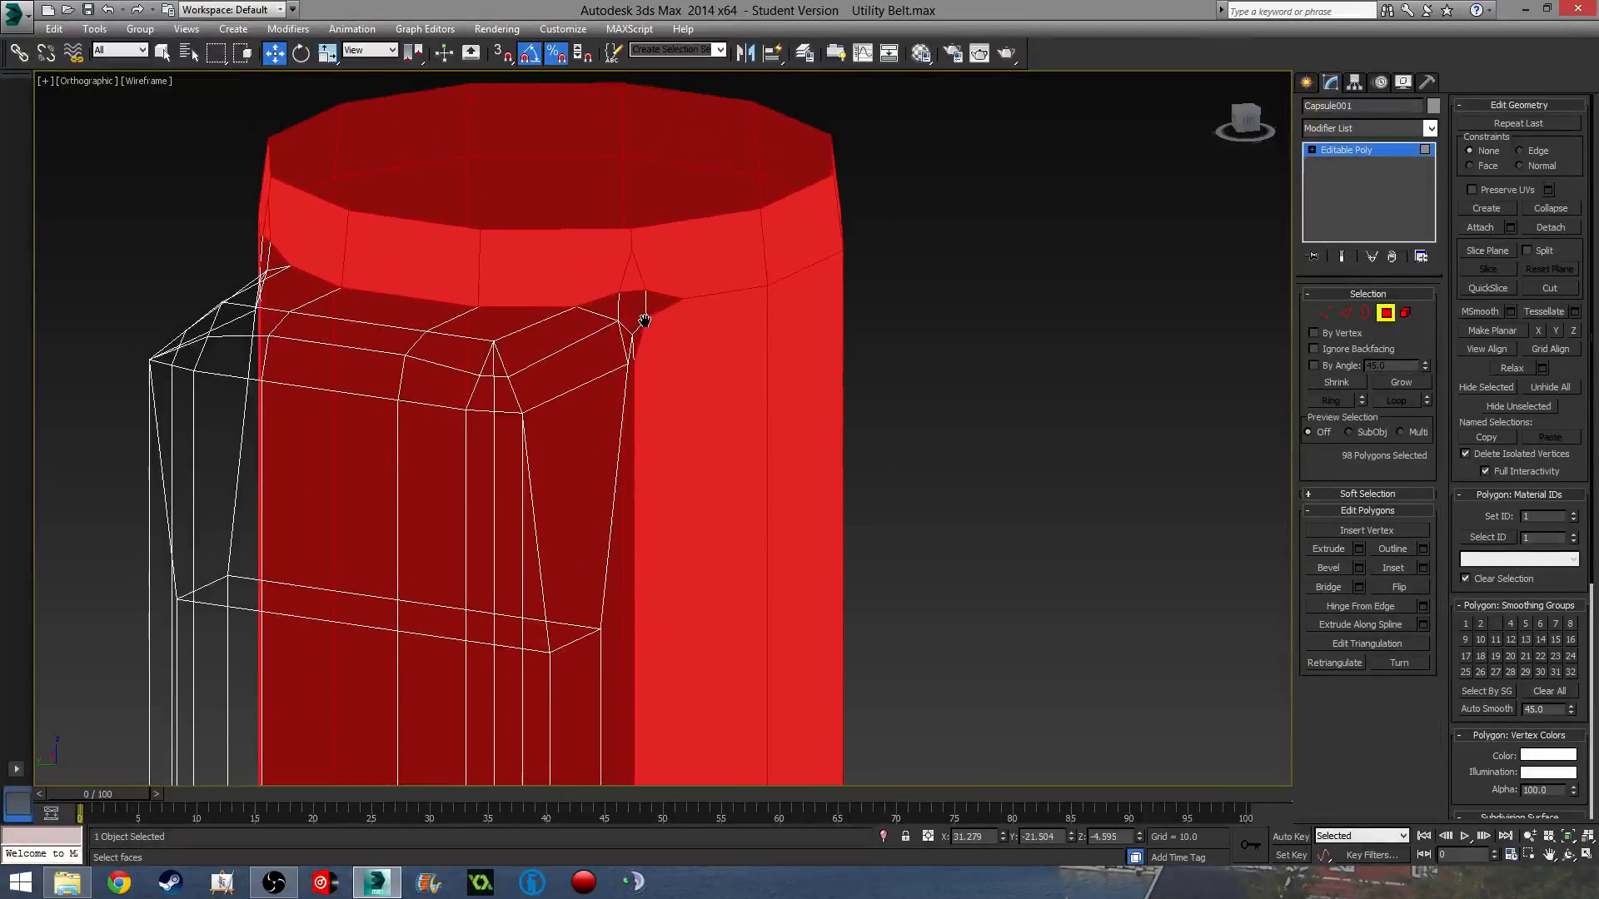
pyautogui.keyDown('alt'); pyautogui.moveTo(657, 388); pyautogui.dragTo(572, 443, button='middle'); pyautogui.keyUp('alt')
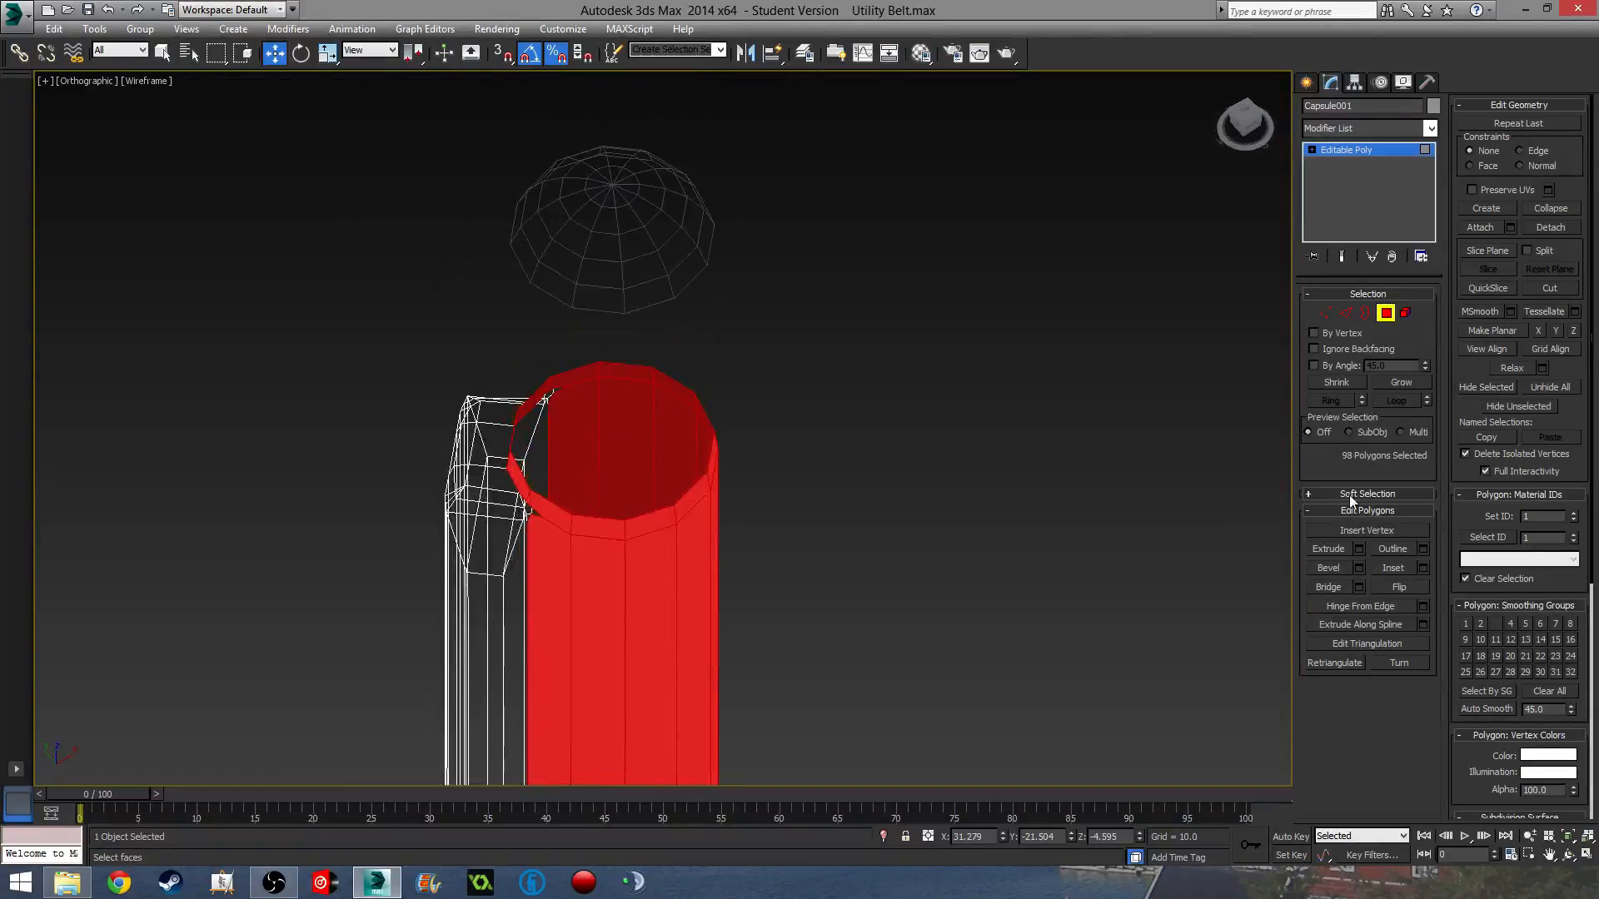
pyautogui.click(1359, 549)
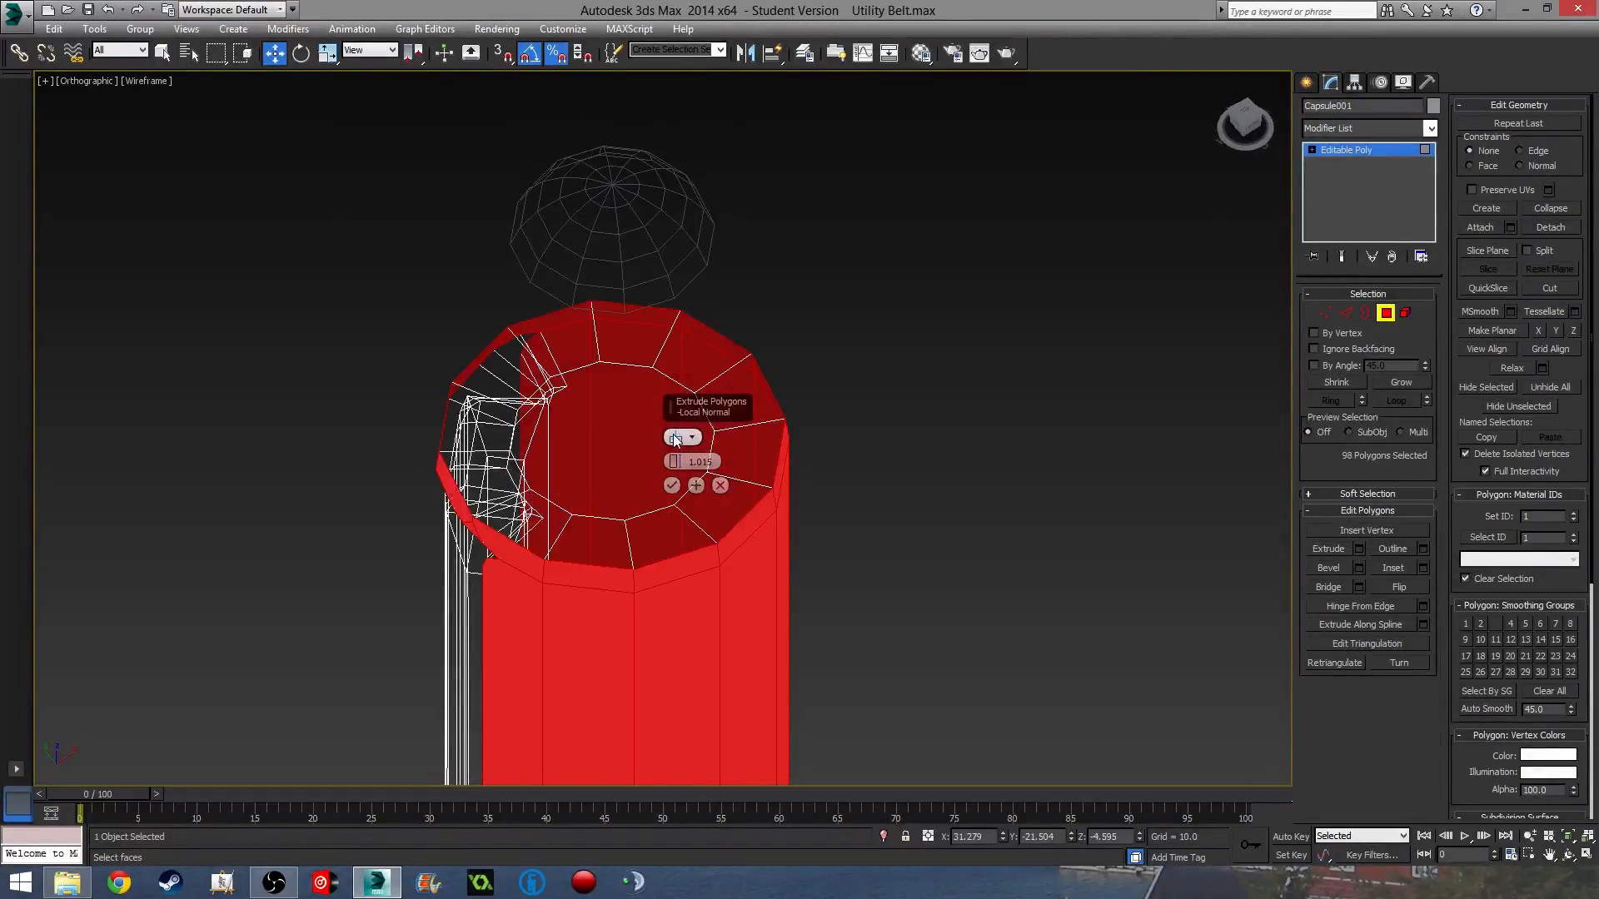
pyautogui.moveTo(673, 461); pyautogui.dragTo(685, 548)
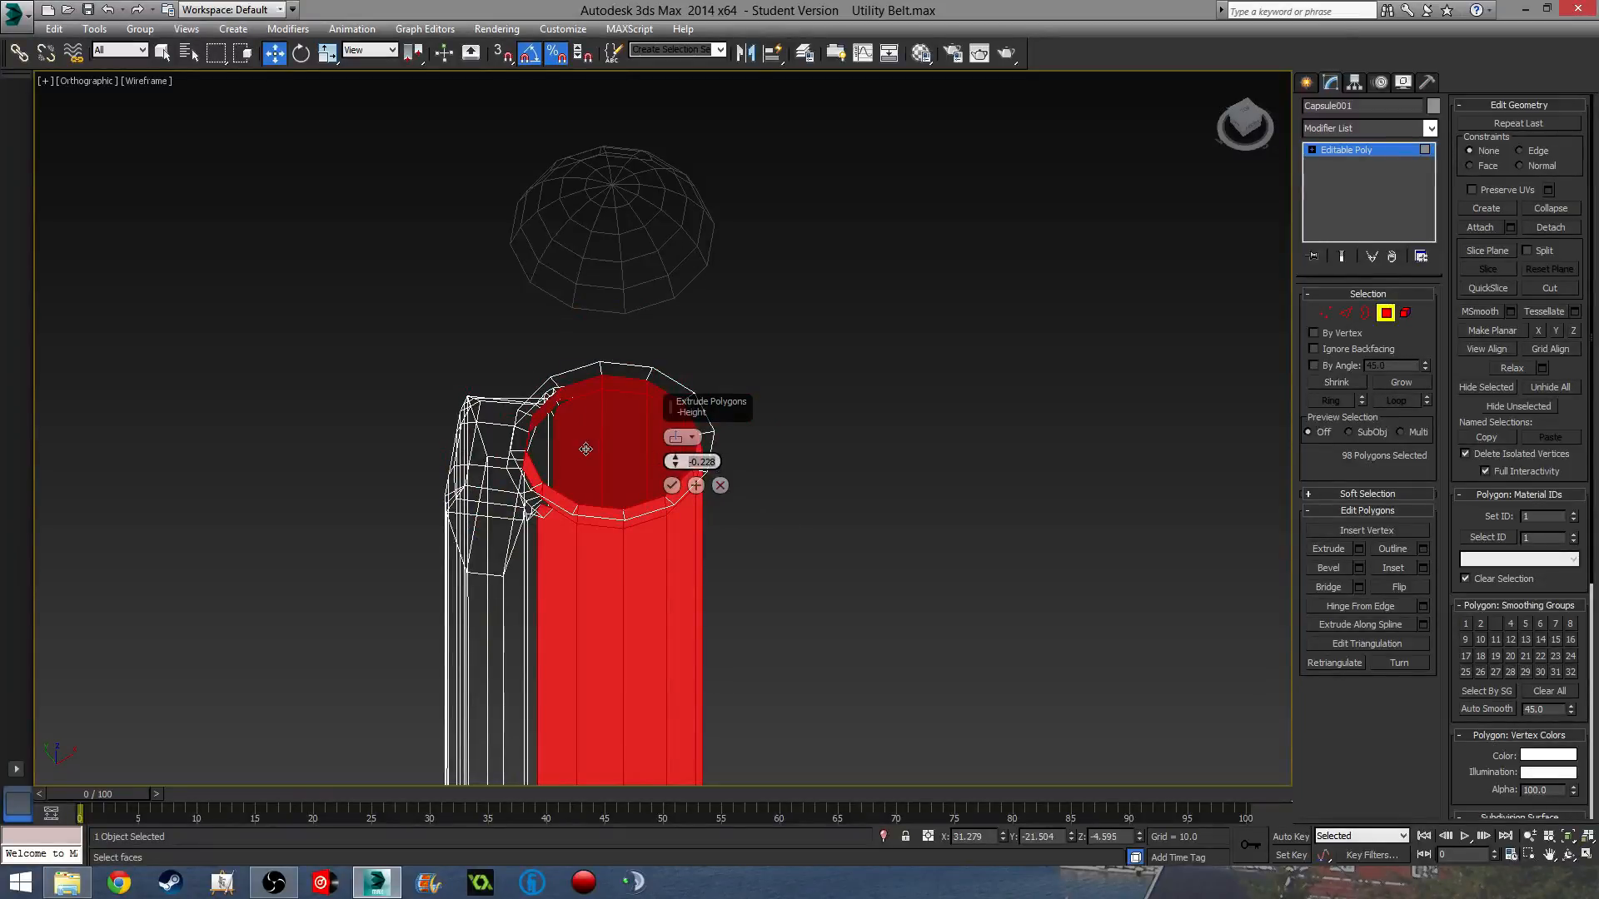
pyautogui.write('2')
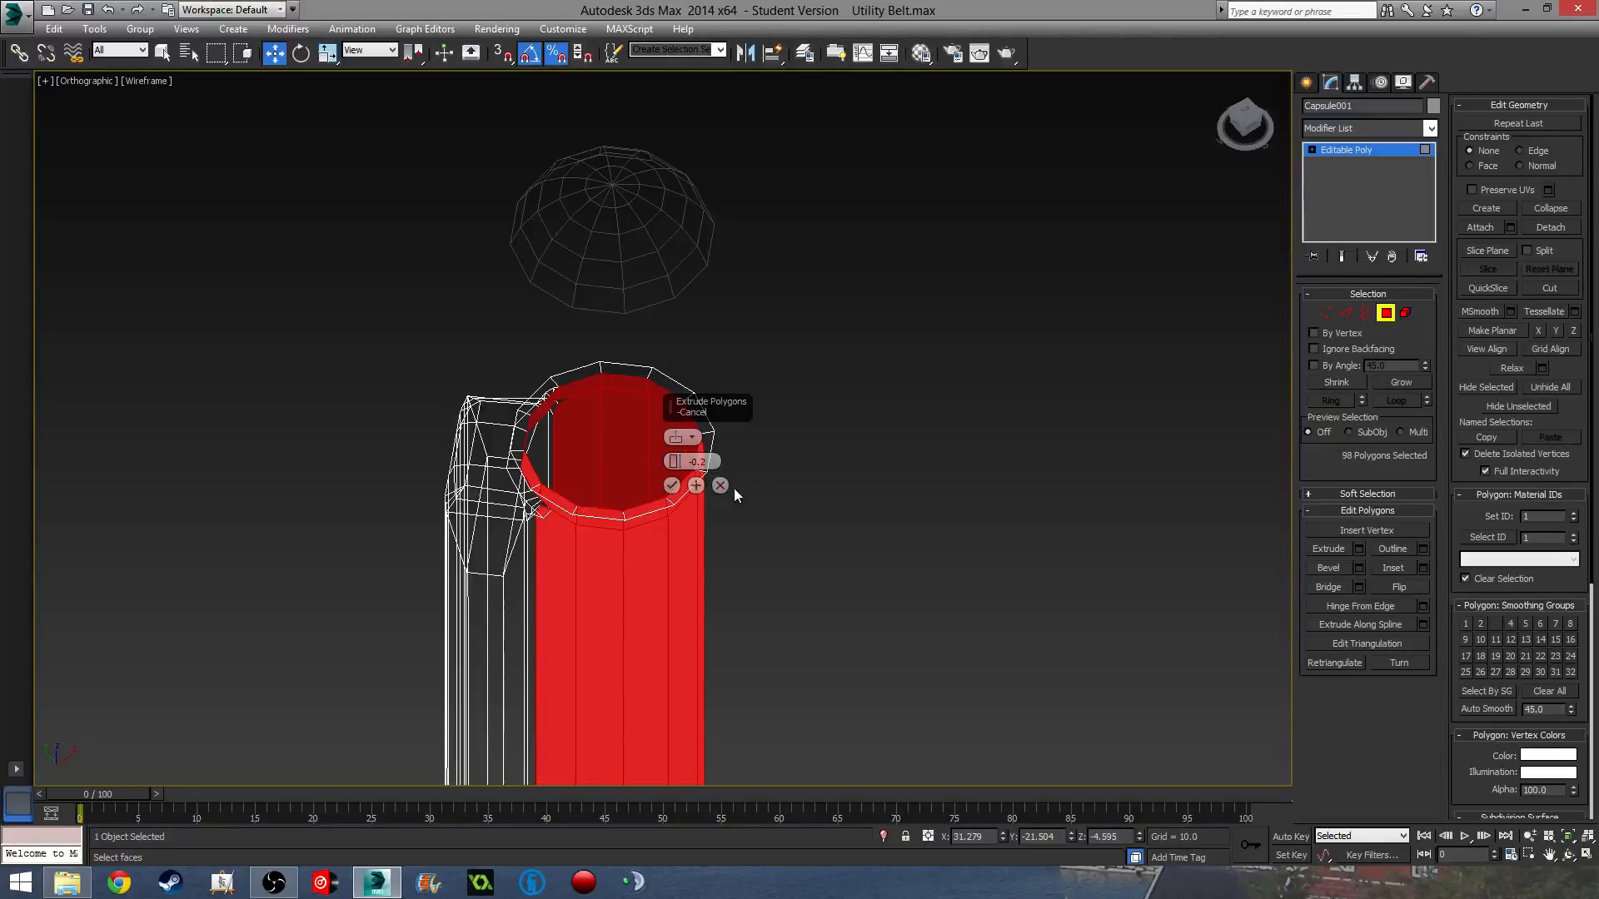
pyautogui.click(671, 486)
pyautogui.click(821, 501)
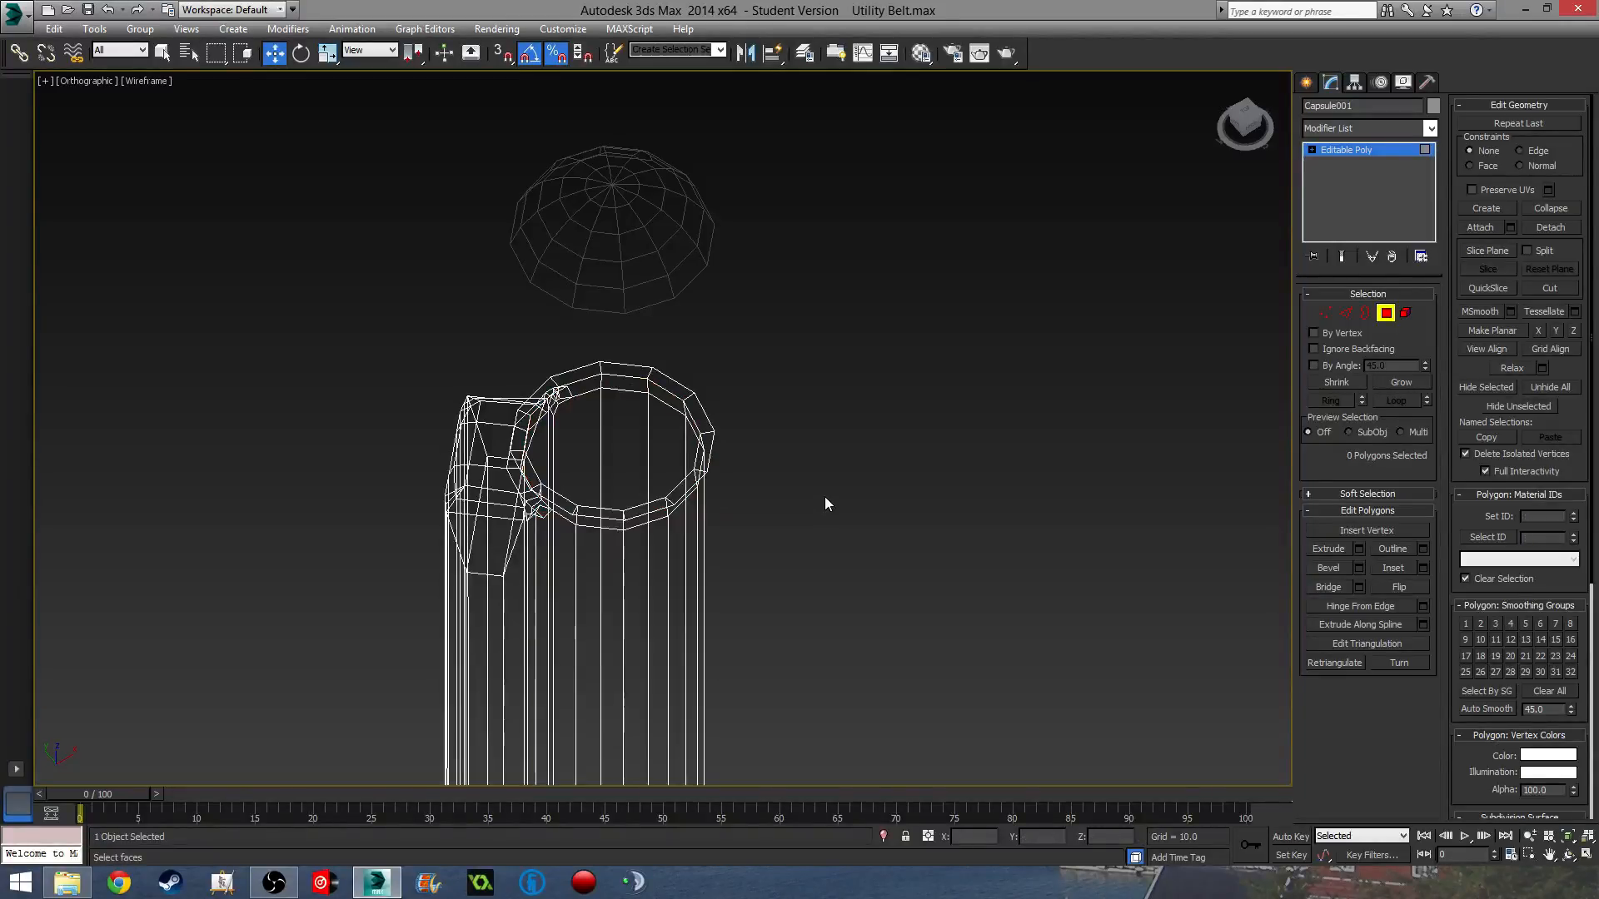
# Show the view shaded, leave polygon editing, and lower the lid along Z onto the capsule's open rim.
pyautogui.press('F3')
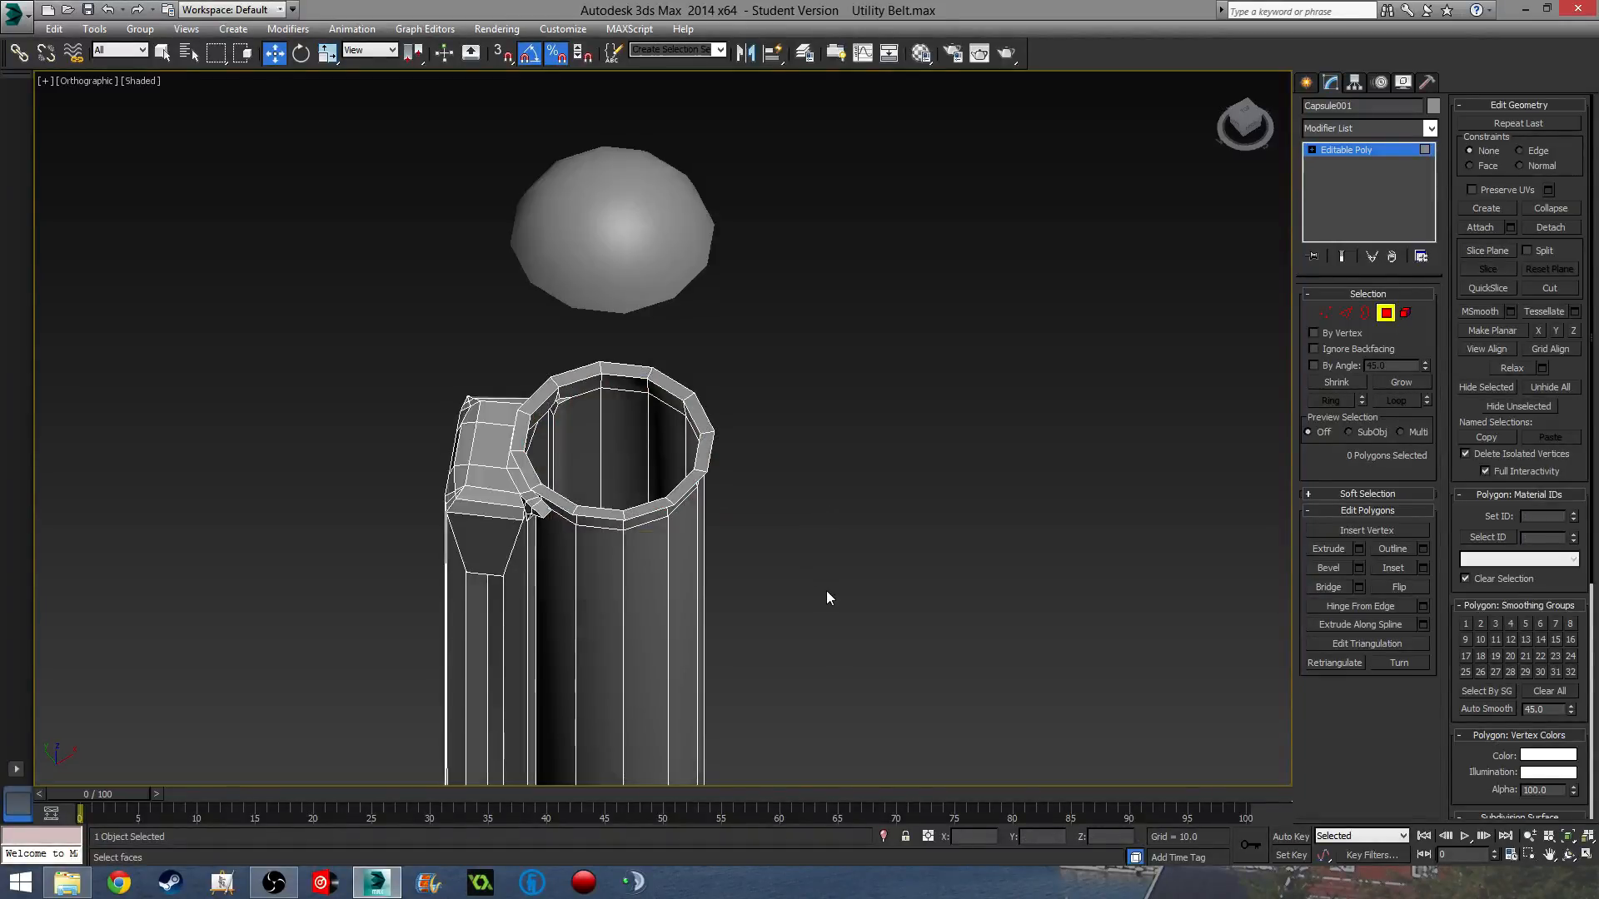
pyautogui.keyDown('alt'); pyautogui.moveTo(825, 598); pyautogui.dragTo(623, 546, button='middle'); pyautogui.keyUp('alt')
pyautogui.scroll(-4, 546, 538)
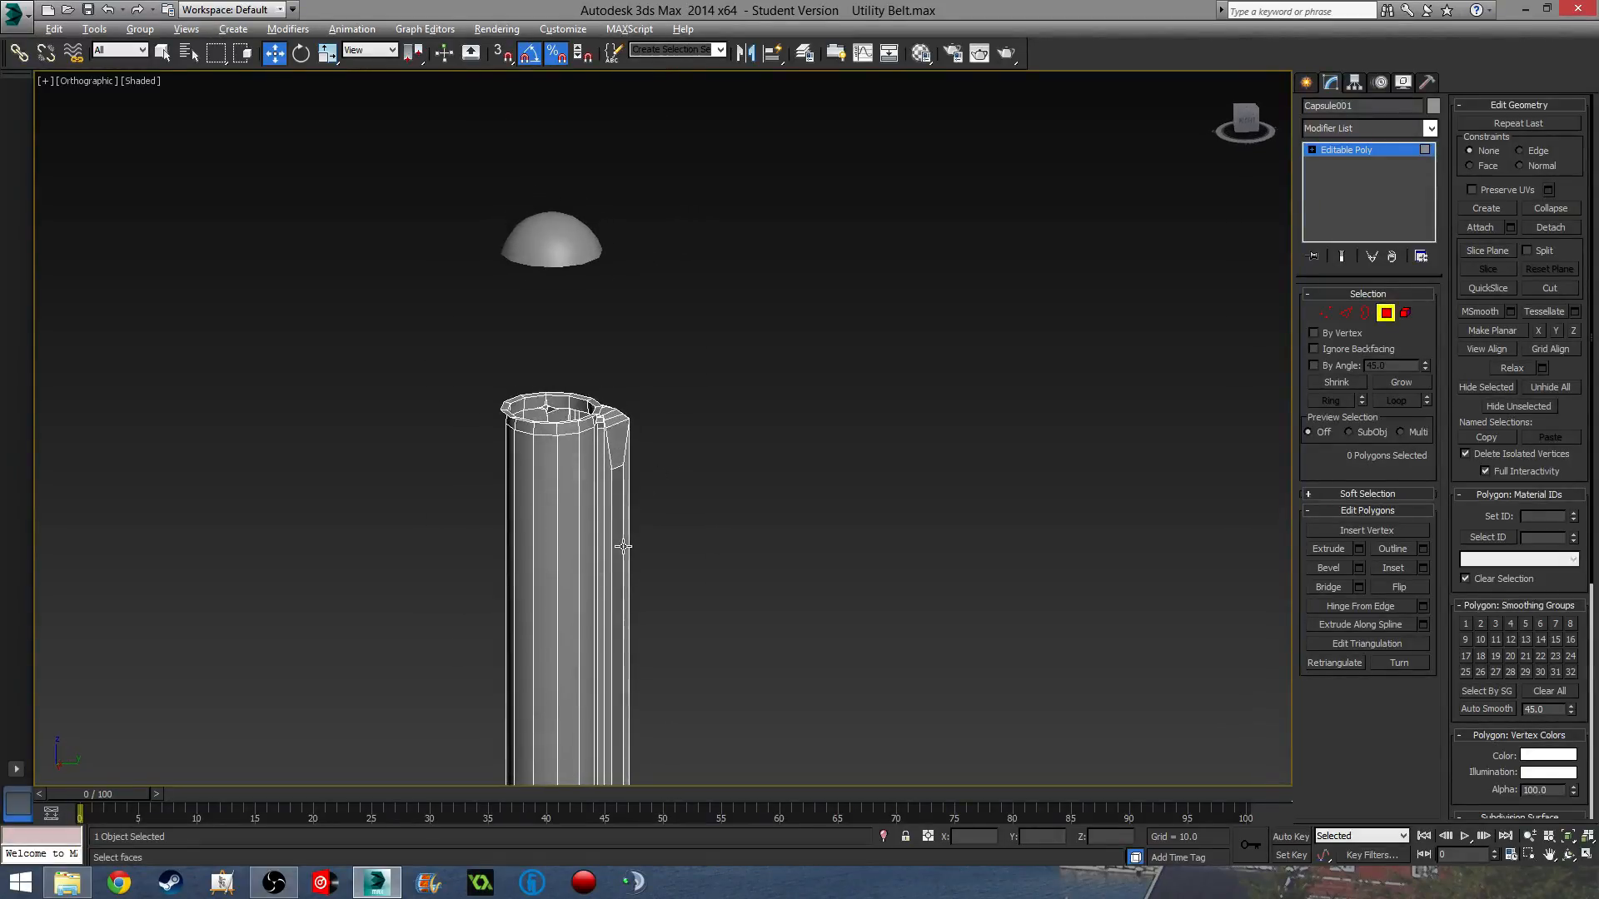
pyautogui.click(1386, 313)
pyautogui.click(551, 242)
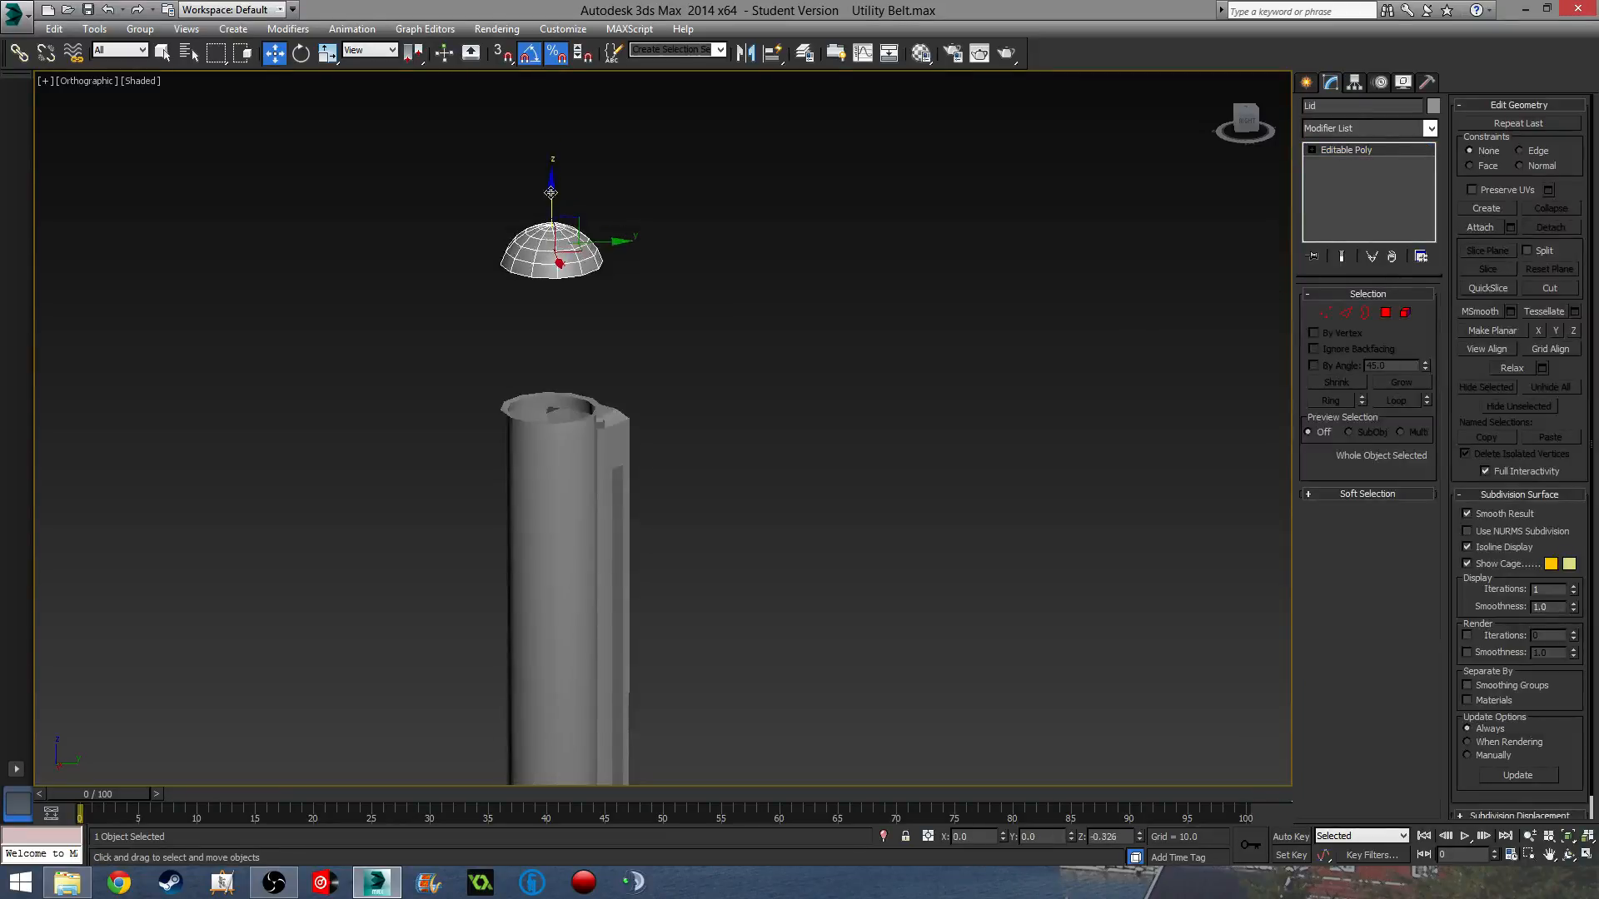
pyautogui.moveTo(550, 192); pyautogui.dragTo(566, 334)
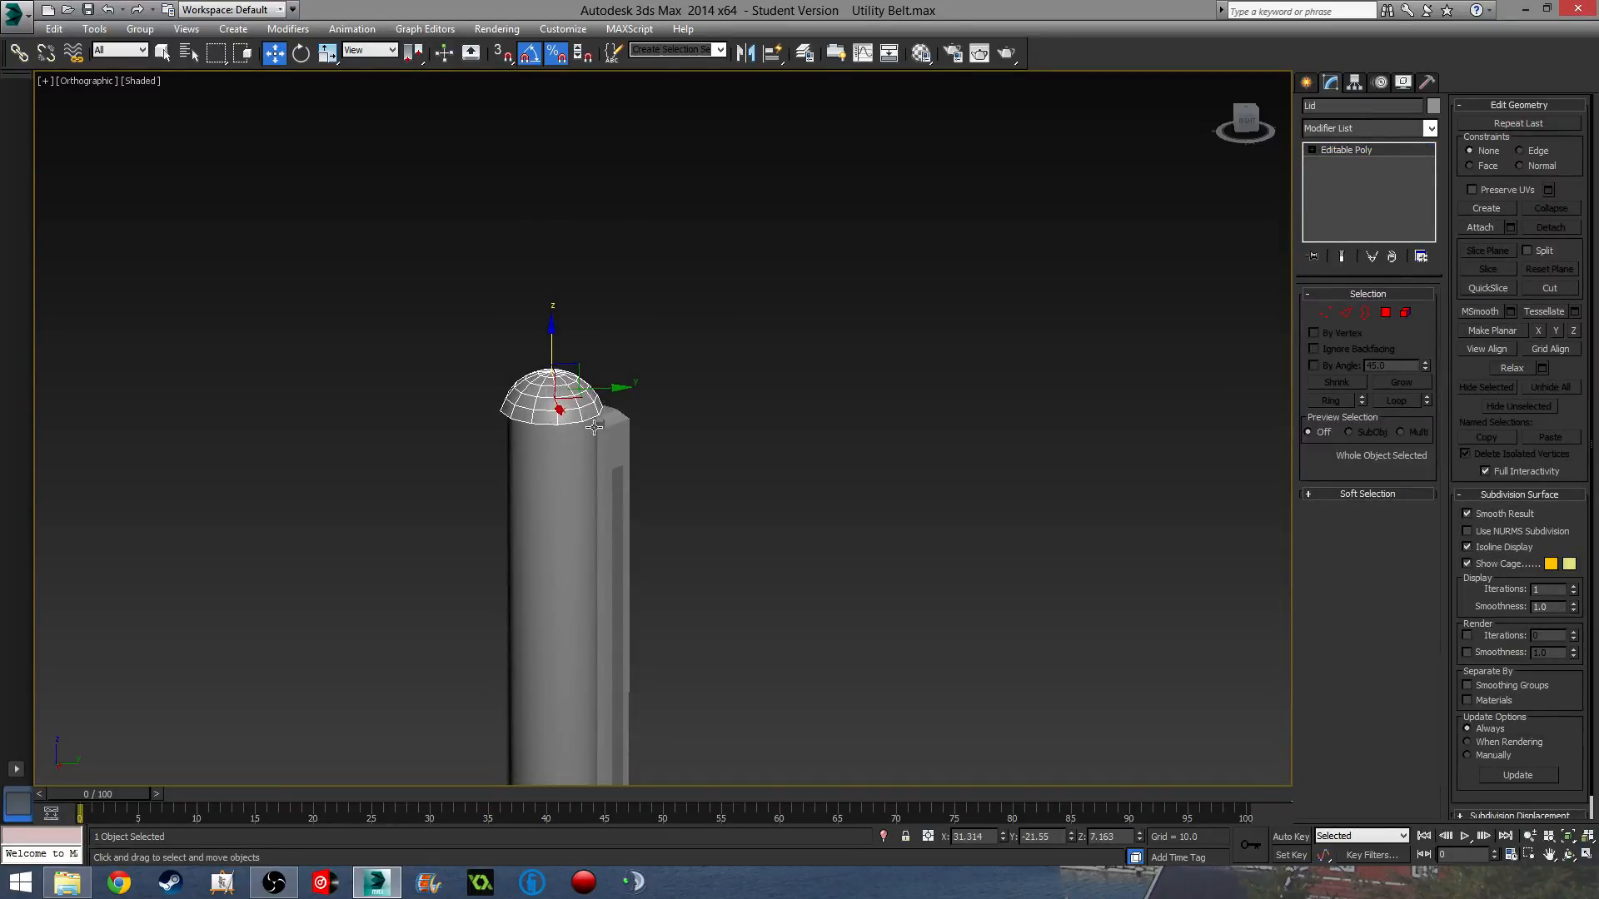
# Raise the lid slightly along Z to 7.213 to refine its seating on the capsule's rim.
pyautogui.keyDown('alt'); pyautogui.moveTo(593, 427); pyautogui.dragTo(539, 353, button='middle'); pyautogui.keyUp('alt')
pyautogui.scroll(5, 569, 390)
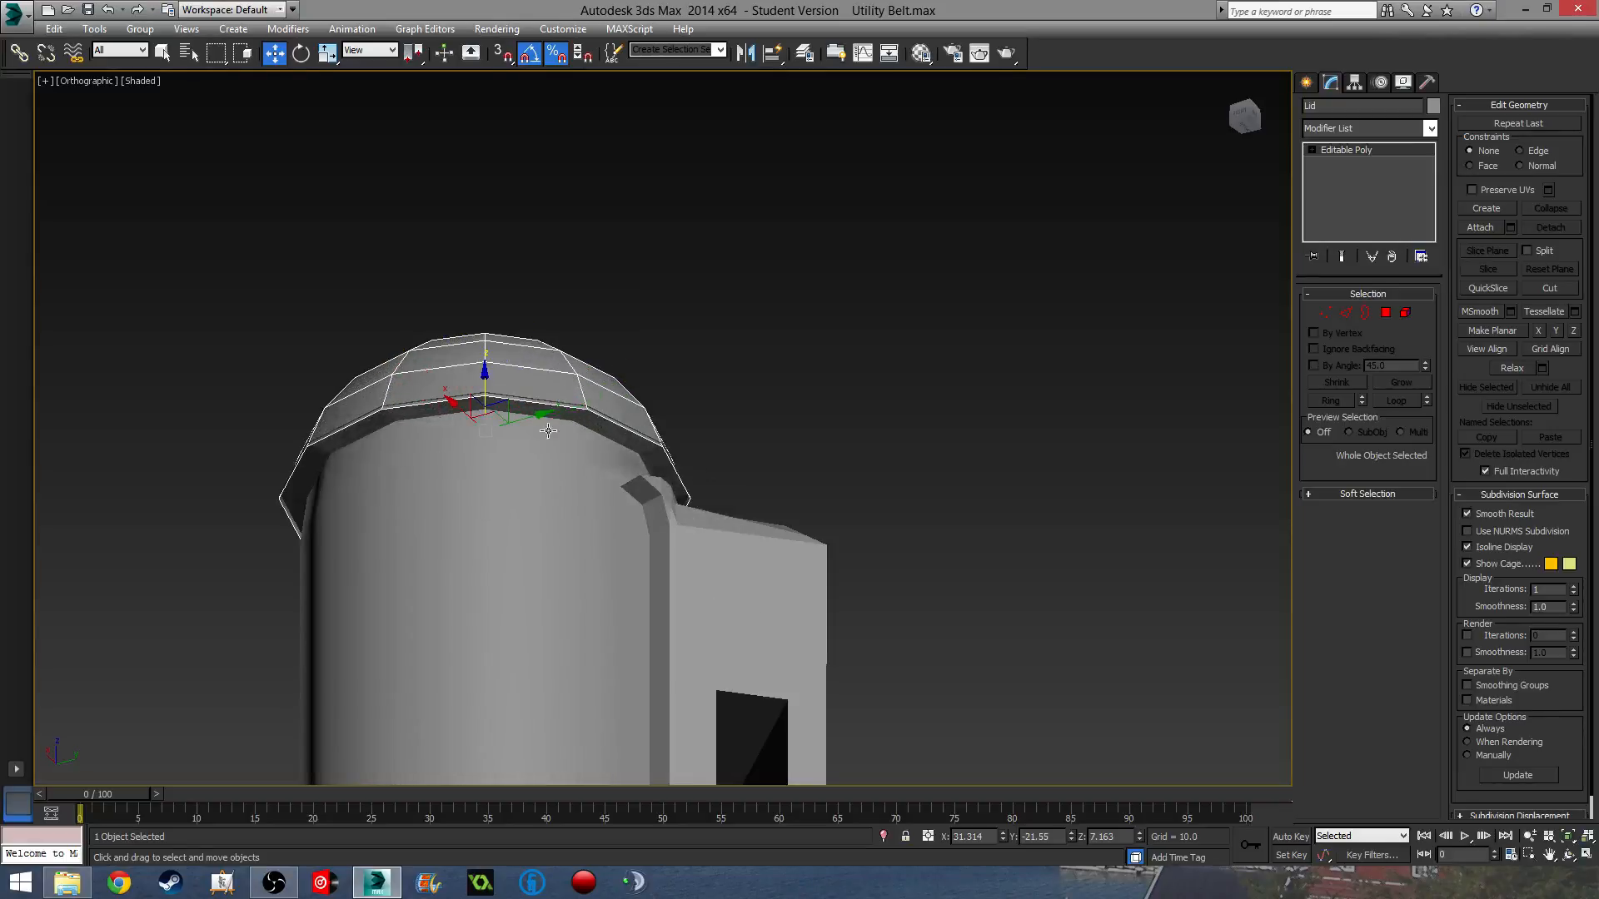
pyautogui.moveTo(487, 382); pyautogui.dragTo(488, 375)
pyautogui.scroll(-10, 552, 464)
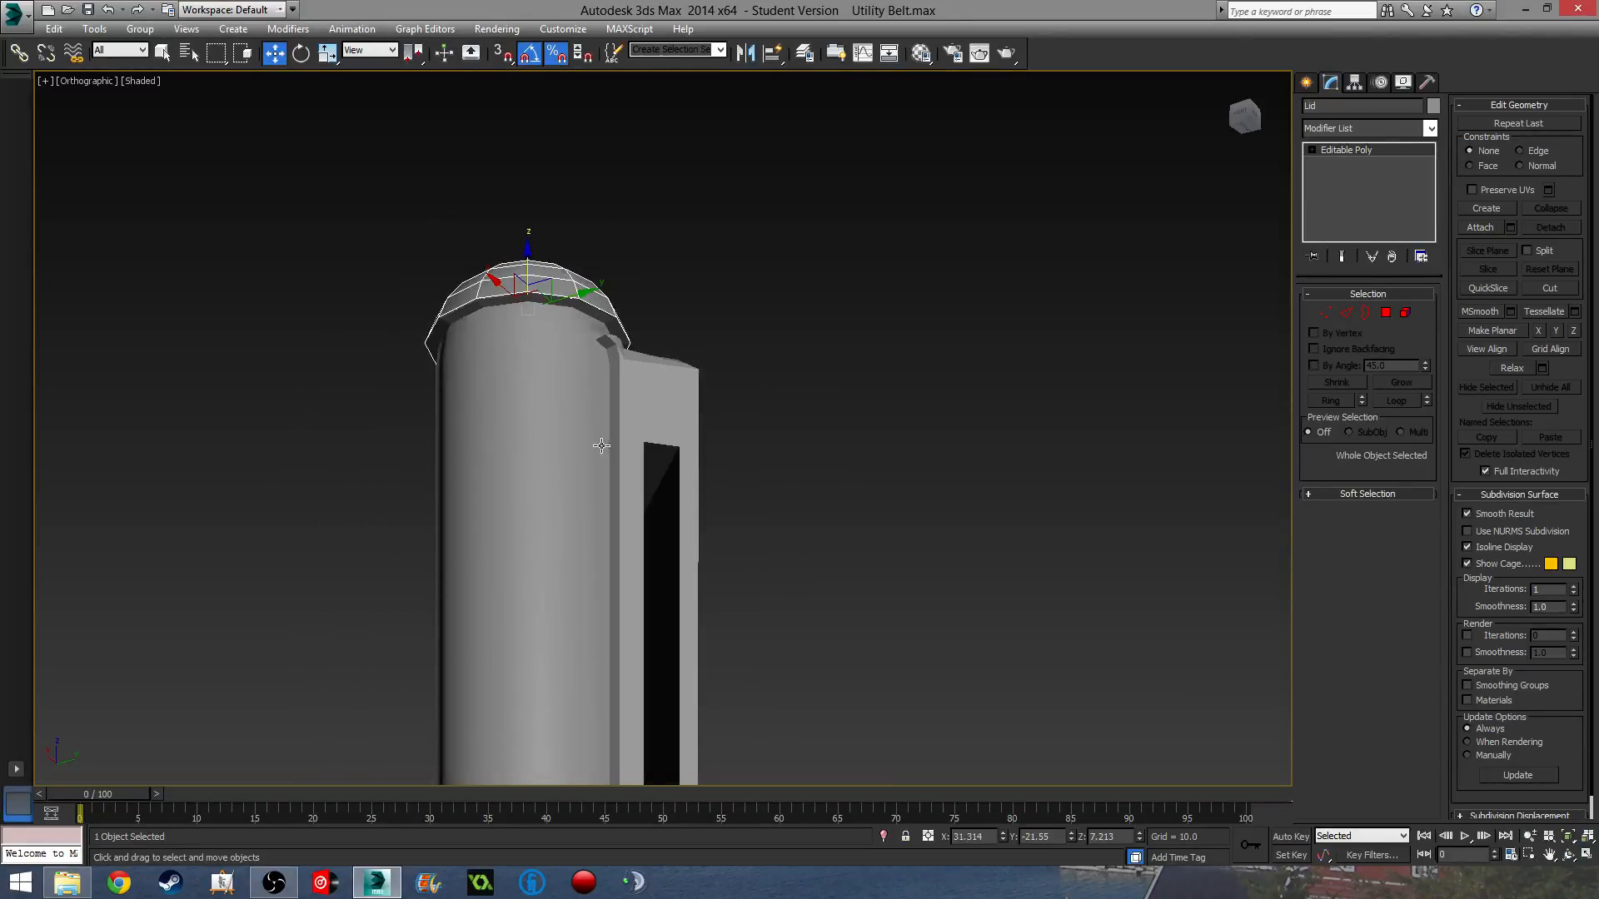
pyautogui.keyDown('alt'); pyautogui.moveTo(552, 465); pyautogui.dragTo(182, 542, button='middle'); pyautogui.keyUp('alt')
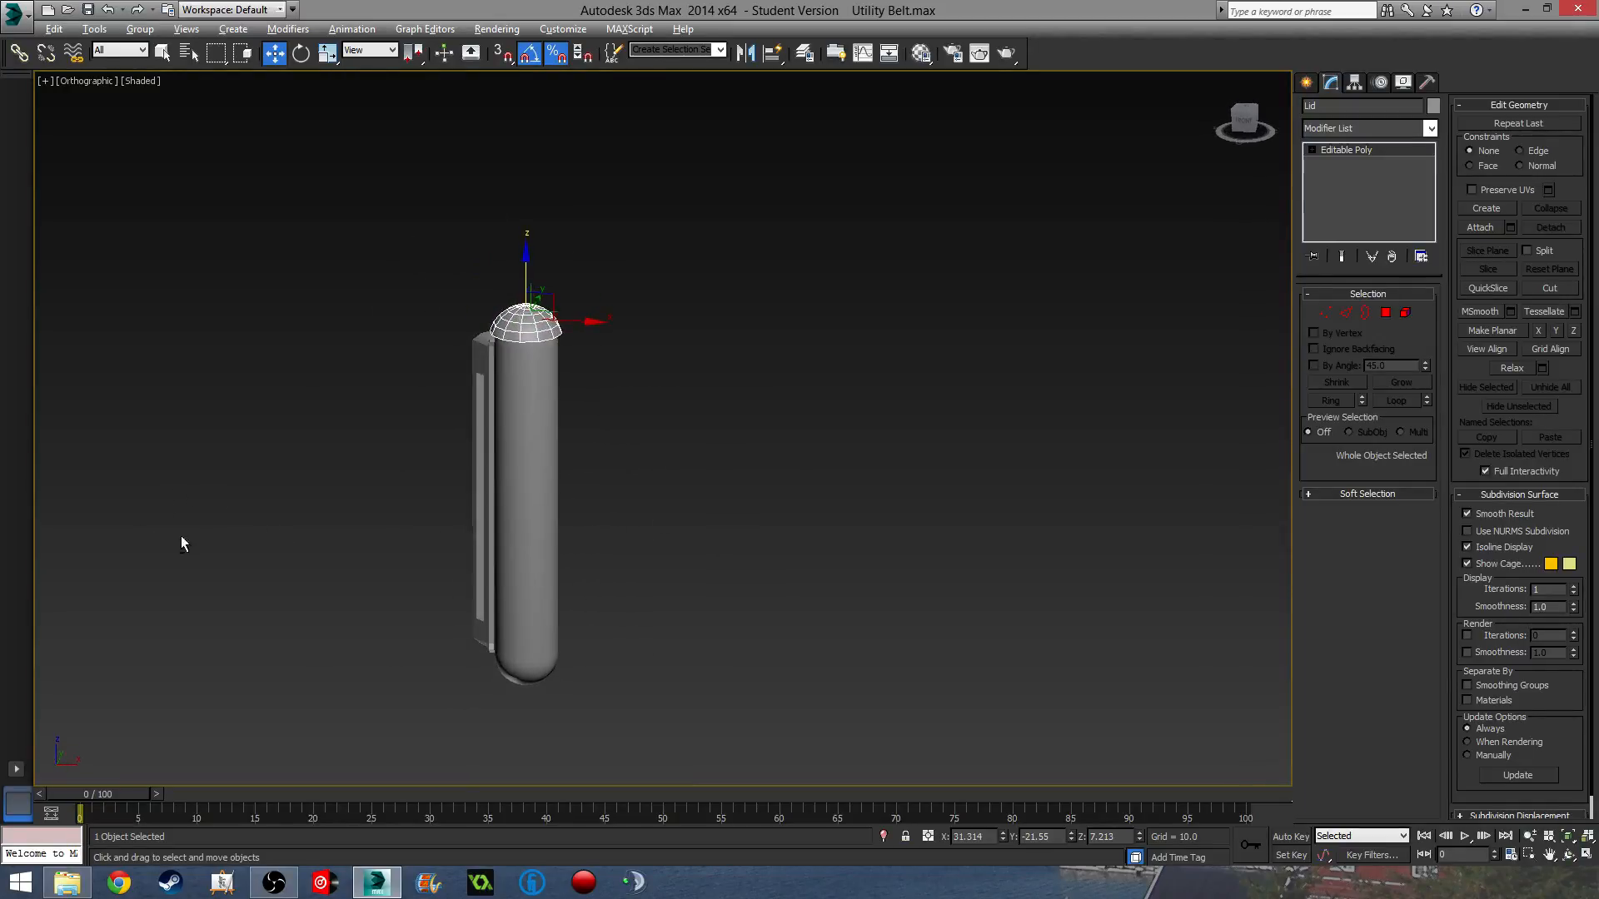
# Select the capsule body, render the closed capsule with its side clip, and close the render.
pyautogui.scroll(8, 455, 308)
pyautogui.click(335, 279)
pyautogui.keyDown('alt'); pyautogui.moveTo(342, 279); pyautogui.dragTo(483, 354, button='middle'); pyautogui.keyUp('alt')
pyautogui.scroll(-1, 485, 354)
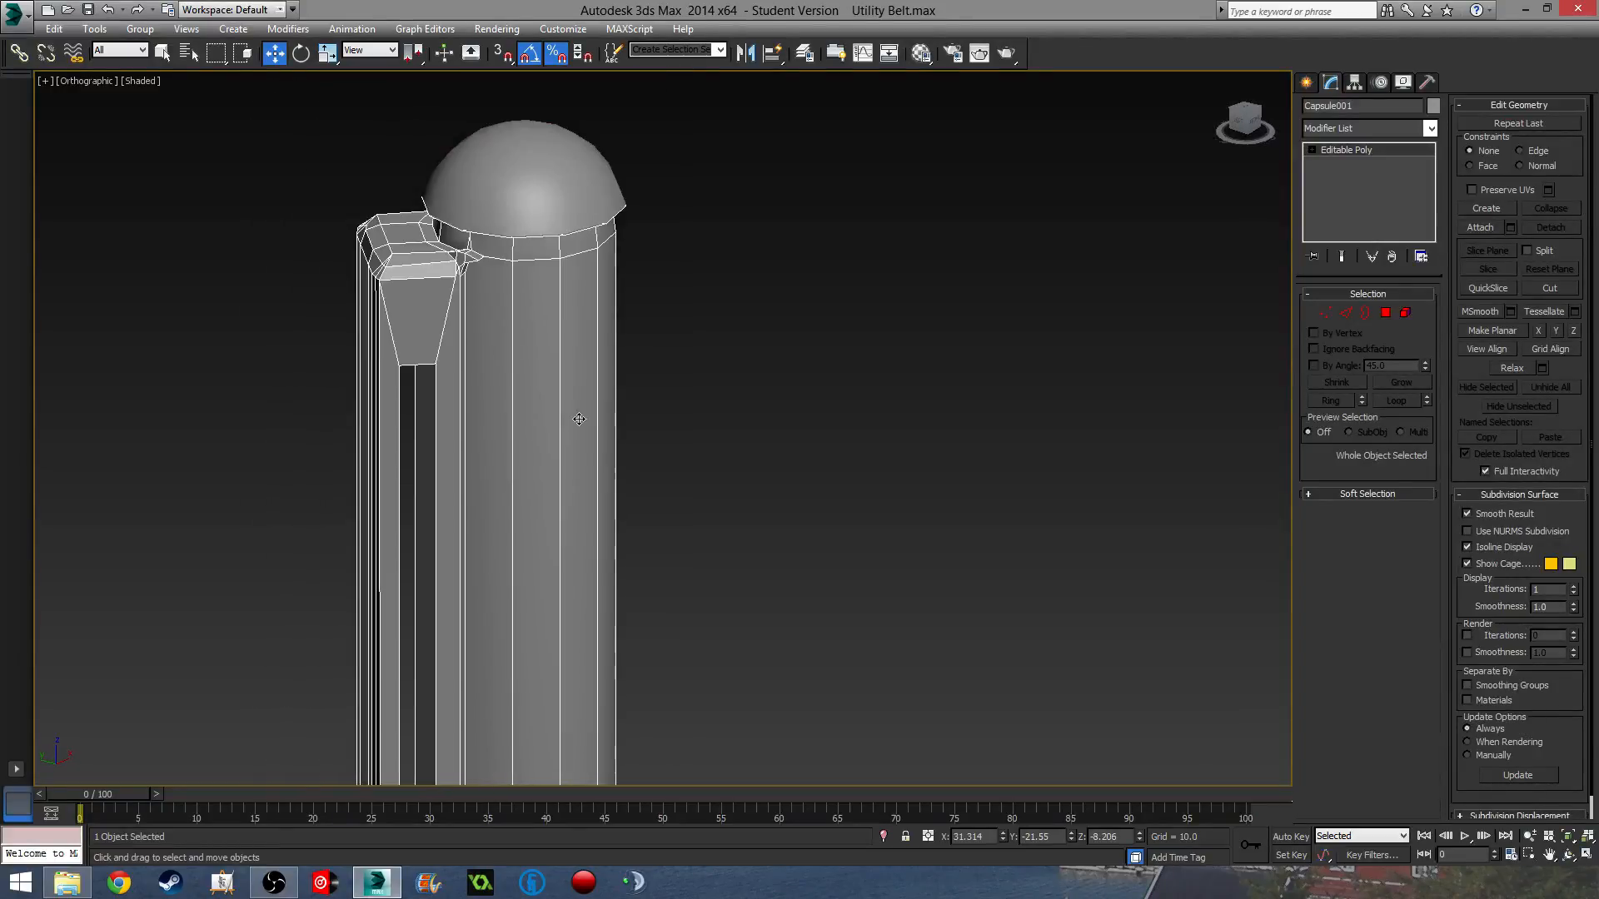
pyautogui.moveTo(579, 419); pyautogui.dragTo(565, 319, button='middle')
pyautogui.scroll(-1, 565, 320)
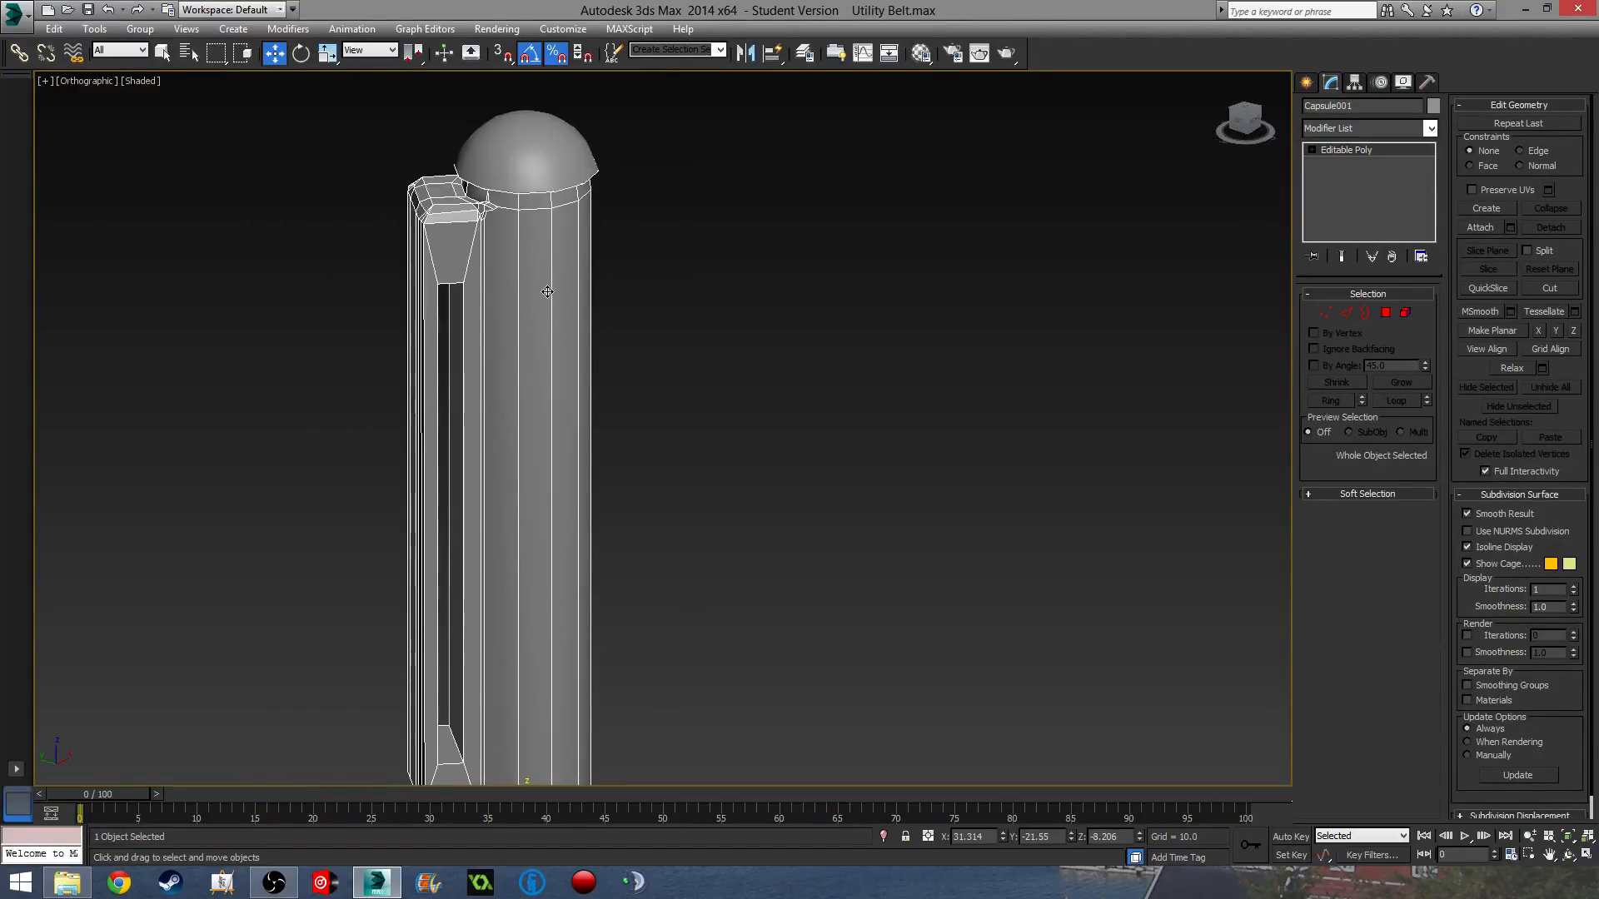
pyautogui.hotkey('shift', 'q')
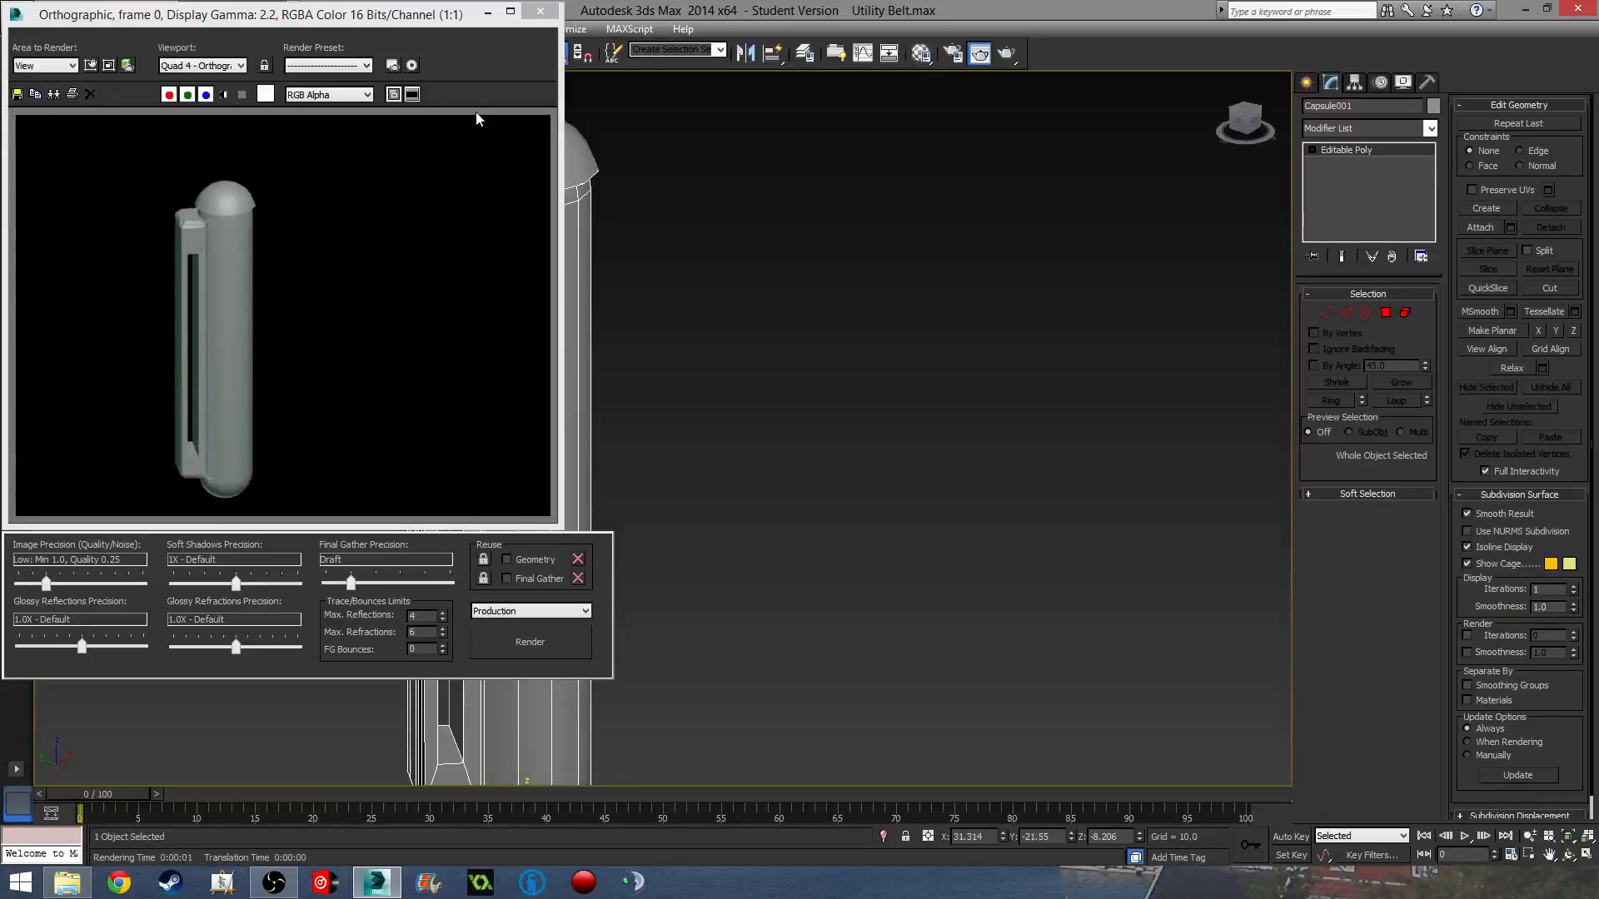
pyautogui.click(535, 11)
pyautogui.moveTo(551, 321); pyautogui.dragTo(401, 334, button='middle')
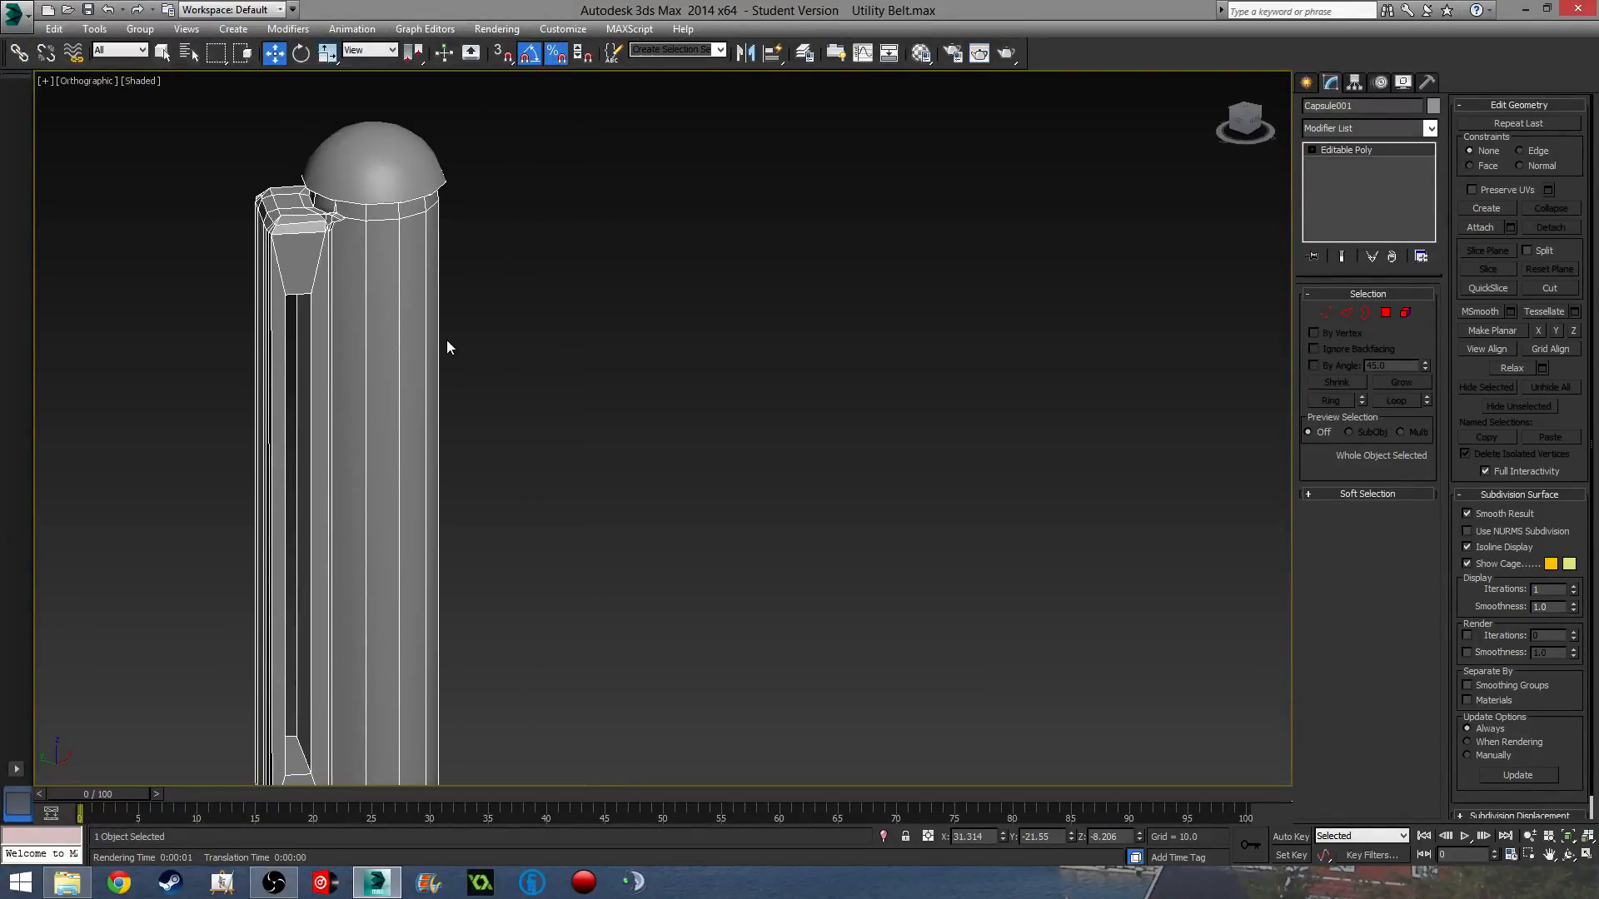
pyautogui.moveTo(310, 358); pyautogui.dragTo(445, 334, button='middle')
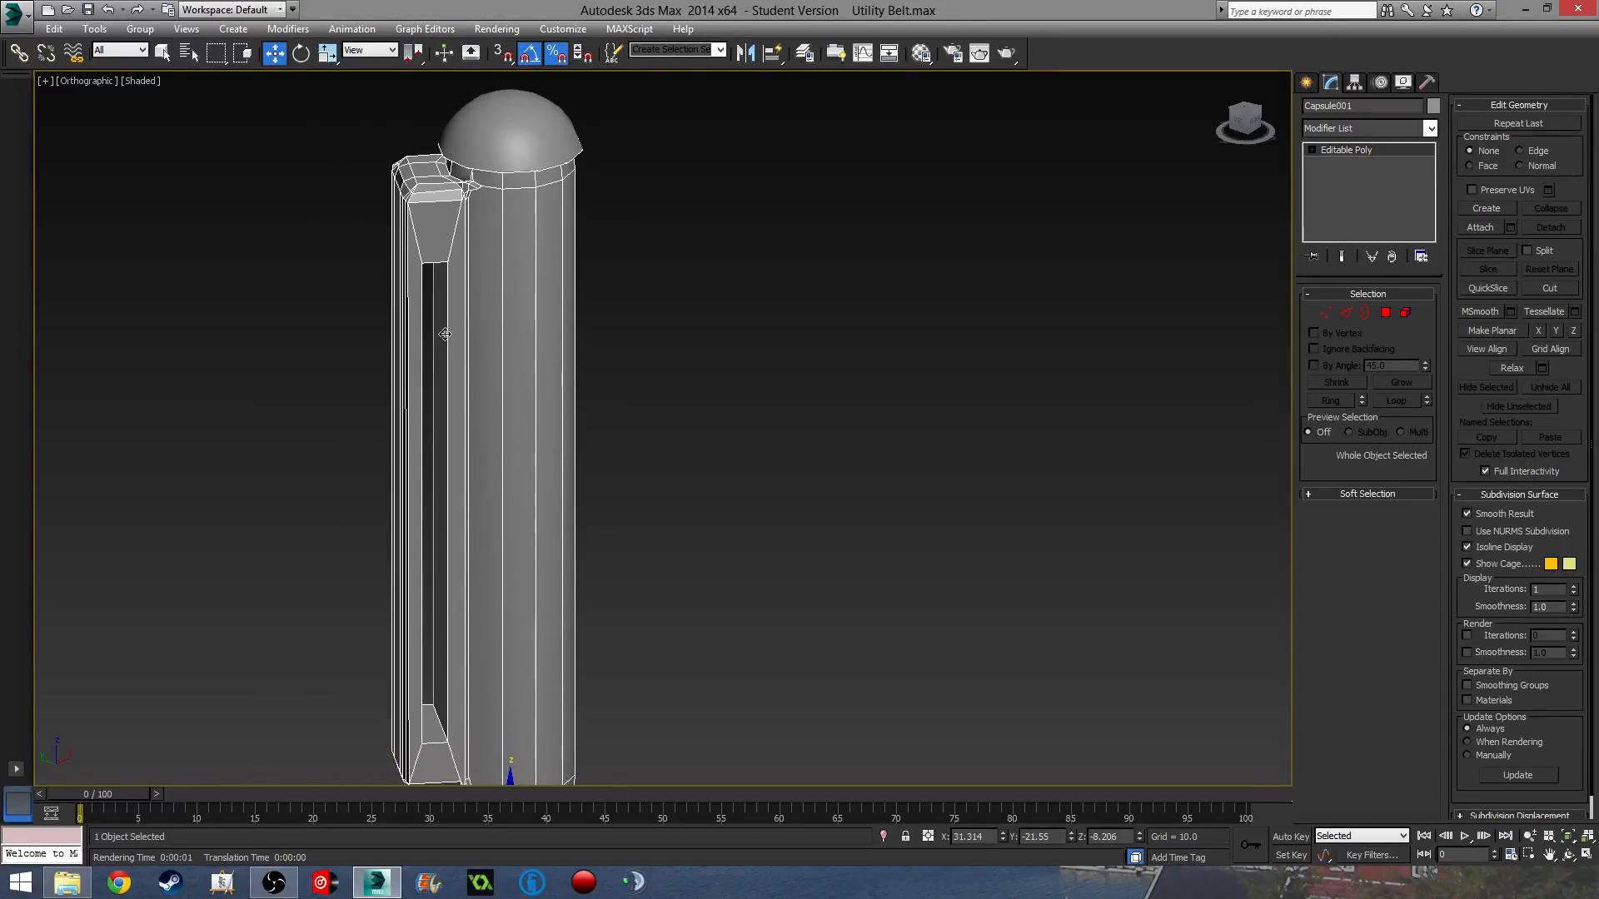